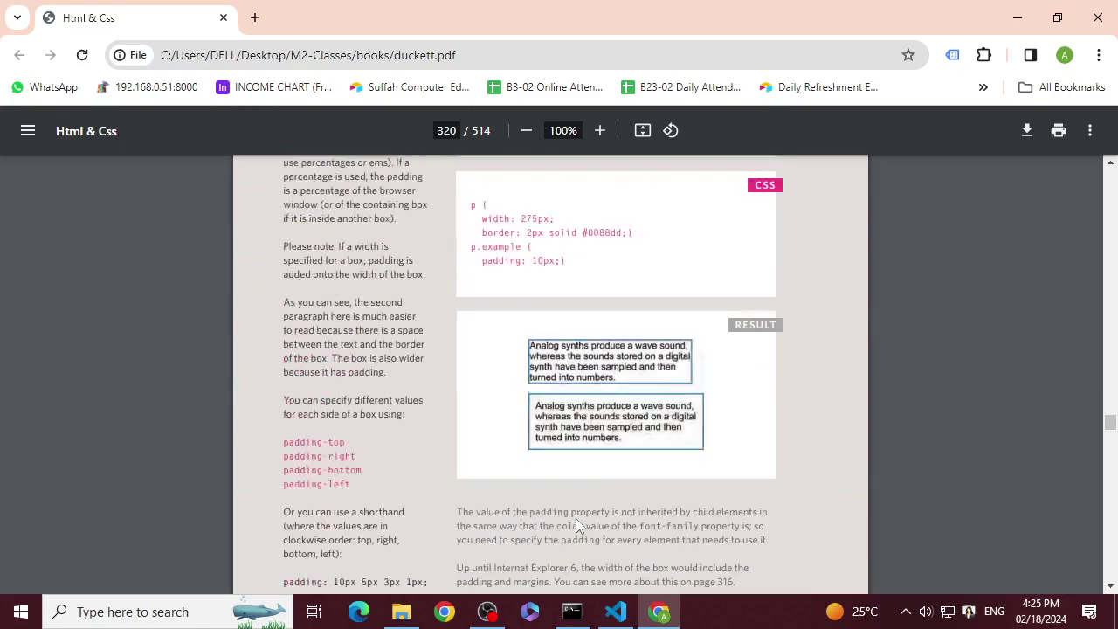
- Read the book's pages on padding, margin, centering content, the IE6 box model and the visibility property's hidden and visible values
scroll(568, 327, down, 7)
scroll(620, 431, down, 15)
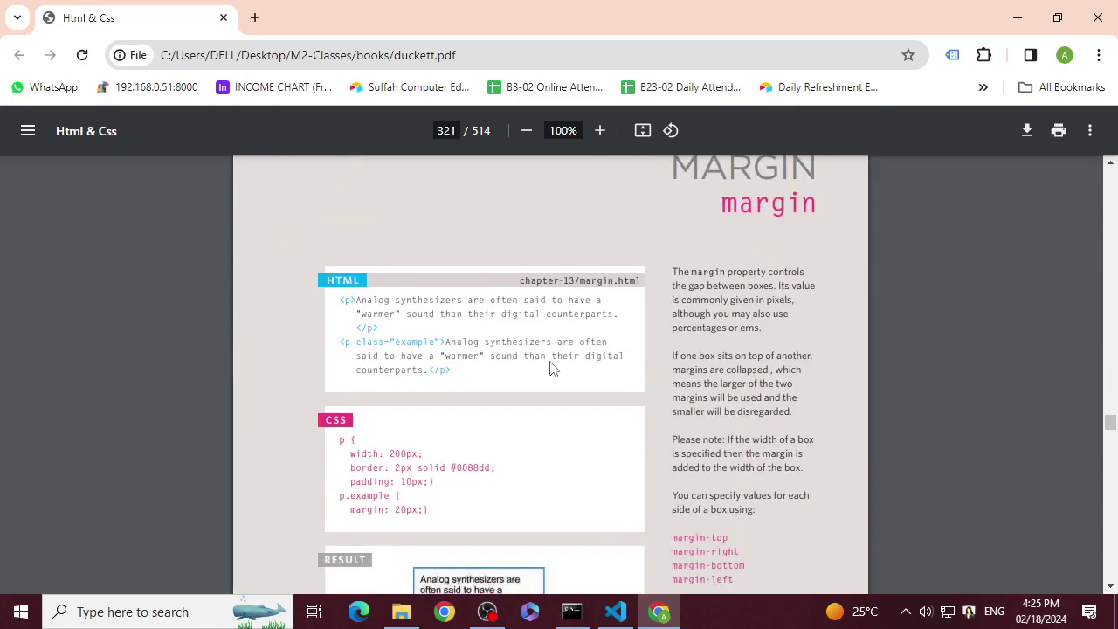
scroll(614, 280, down, 3)
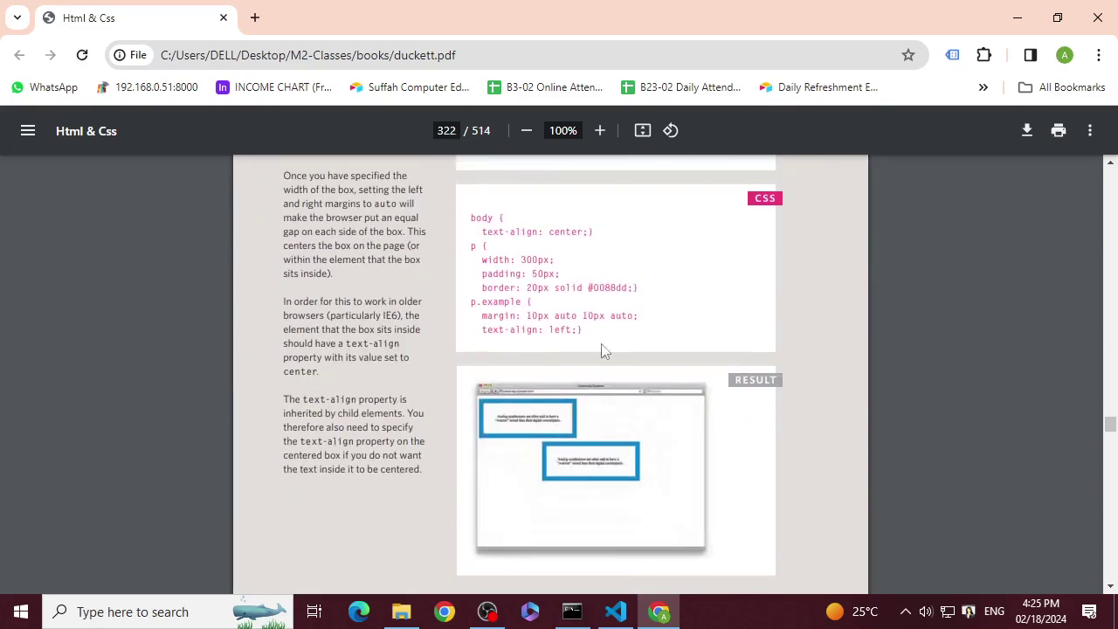
scroll(574, 421, down, 5)
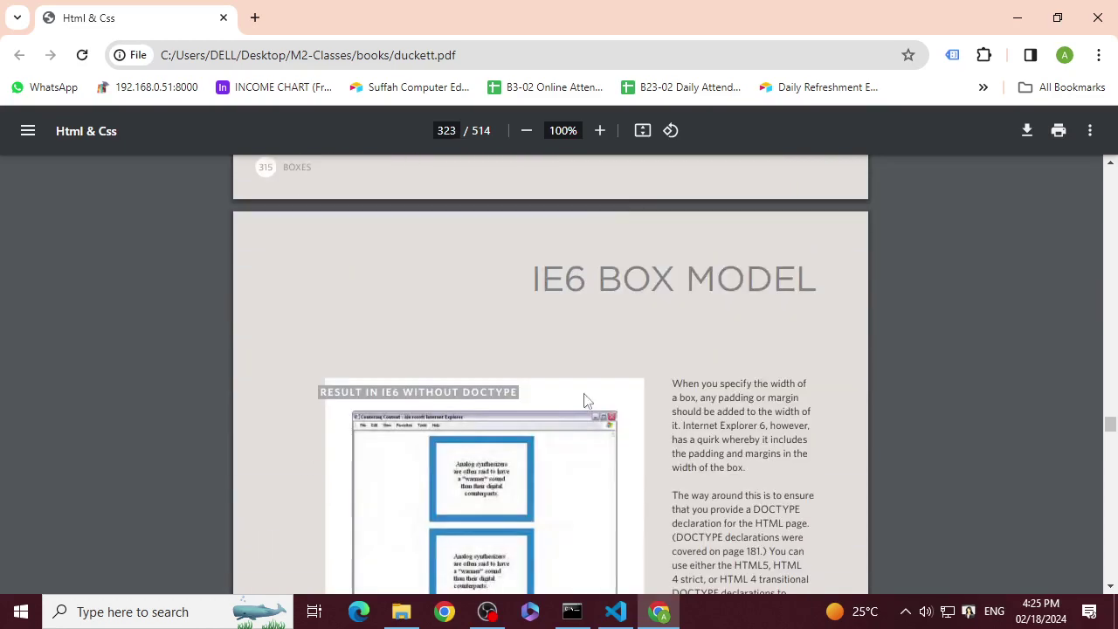
scroll(698, 365, down, 10)
scroll(646, 365, down, 10)
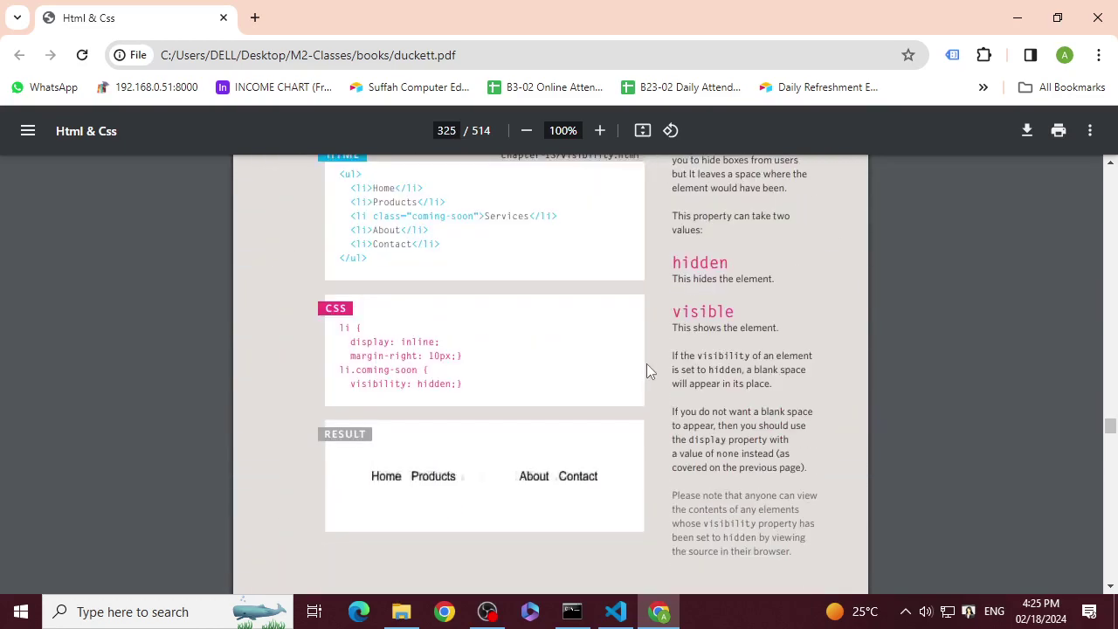
scroll(652, 365, up, 9)
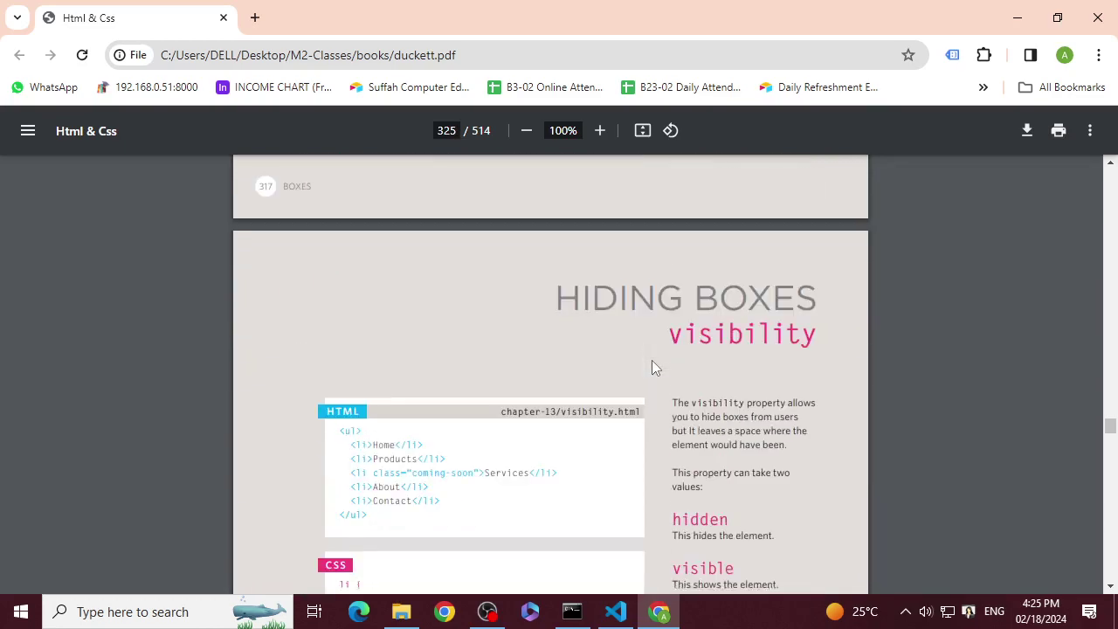
scroll(651, 365, down, 2)
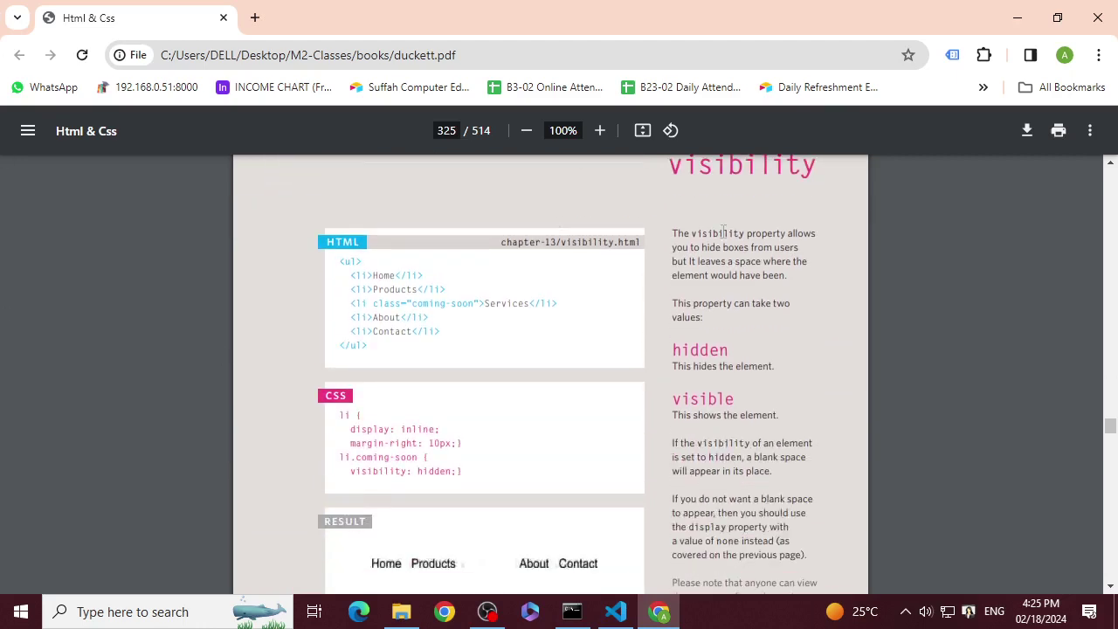
scroll(739, 218, up, 2)
scroll(740, 374, down, 3)
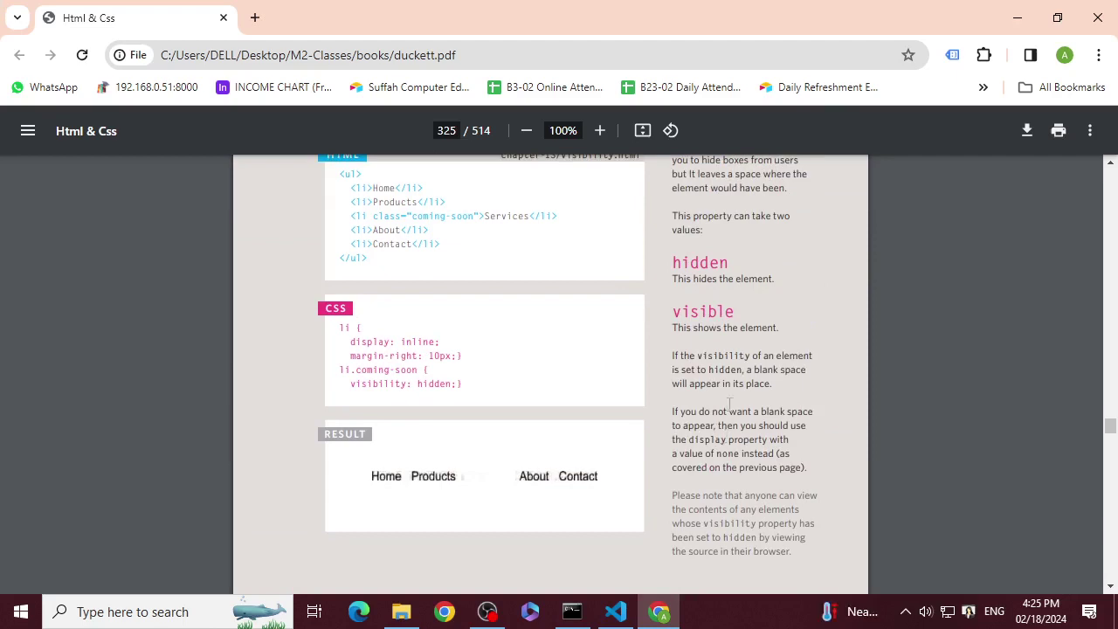
drag(677, 303, 774, 319)
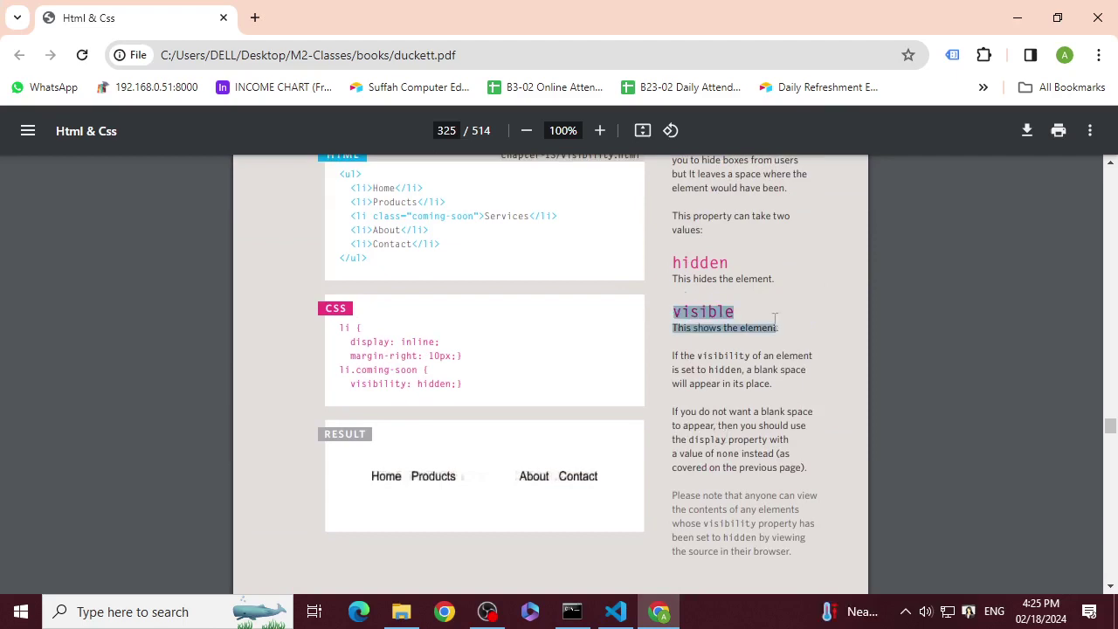
- Review the book's CSS3 border-image and box-shadow pages, including their code examples and results
scroll(516, 436, down, 5)
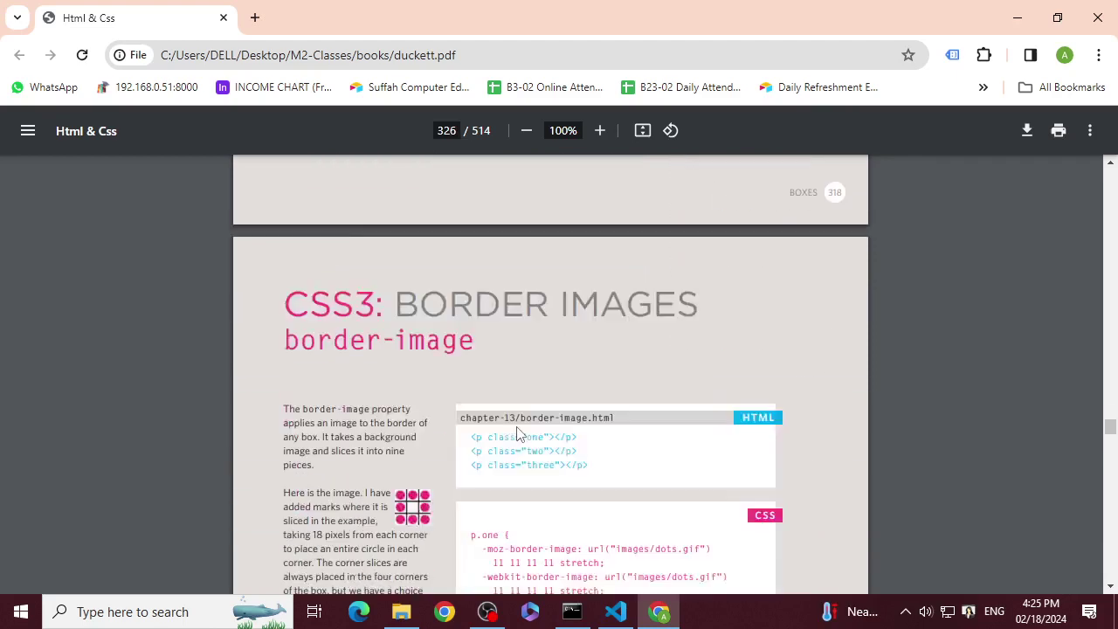
key(ctrl+a)
click(569, 273)
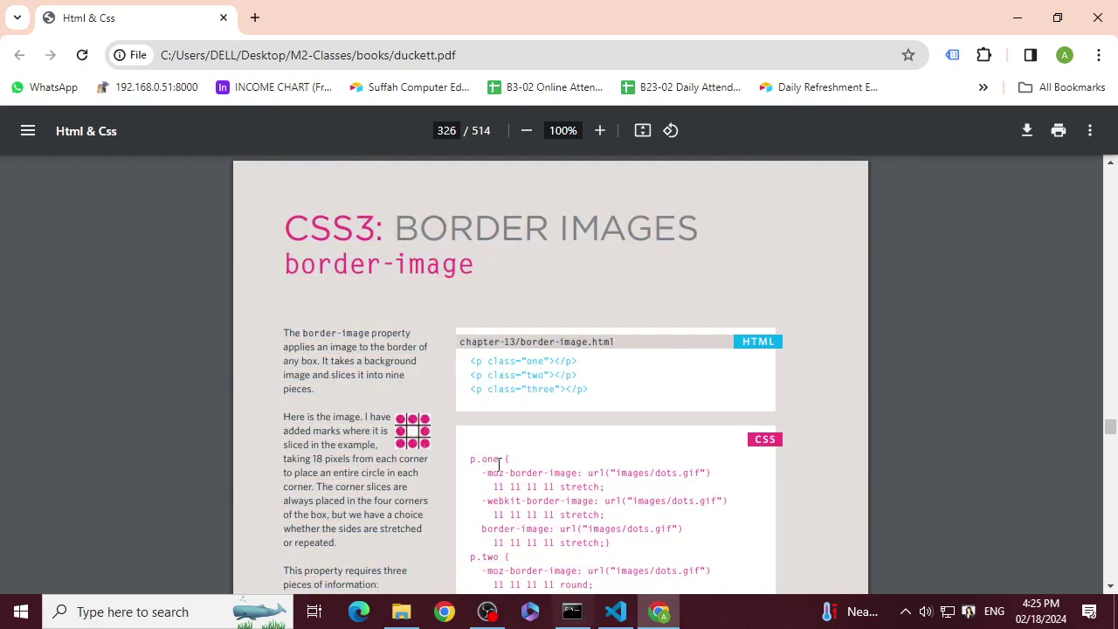
drag(481, 269, 259, 263)
click(504, 274)
scroll(494, 297, down, 4)
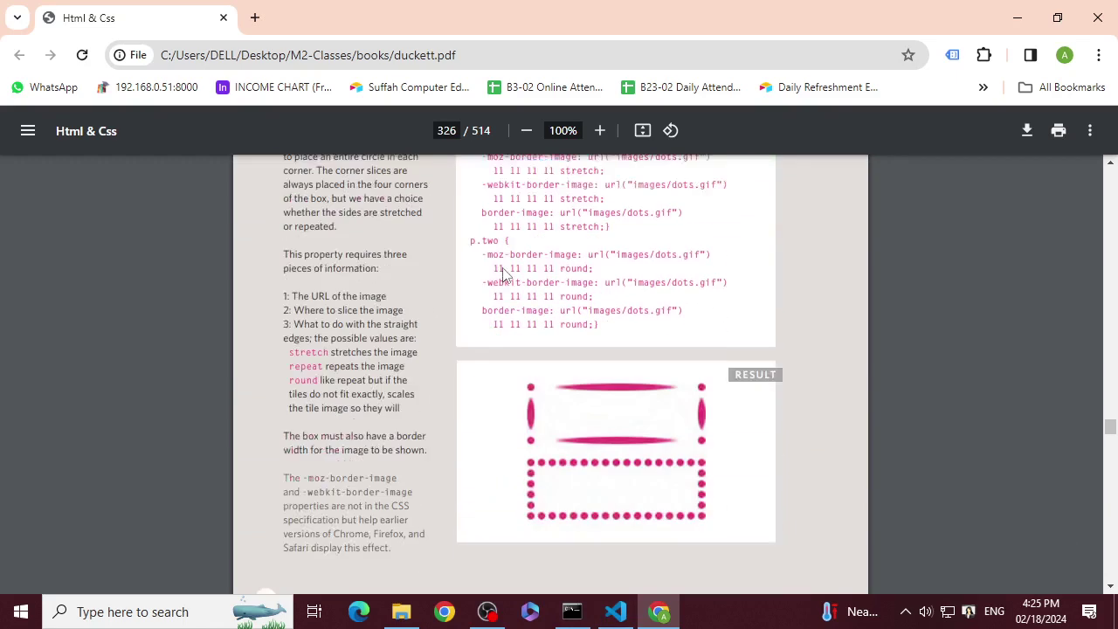
scroll(274, 348, up, 5)
scroll(518, 363, down, 9)
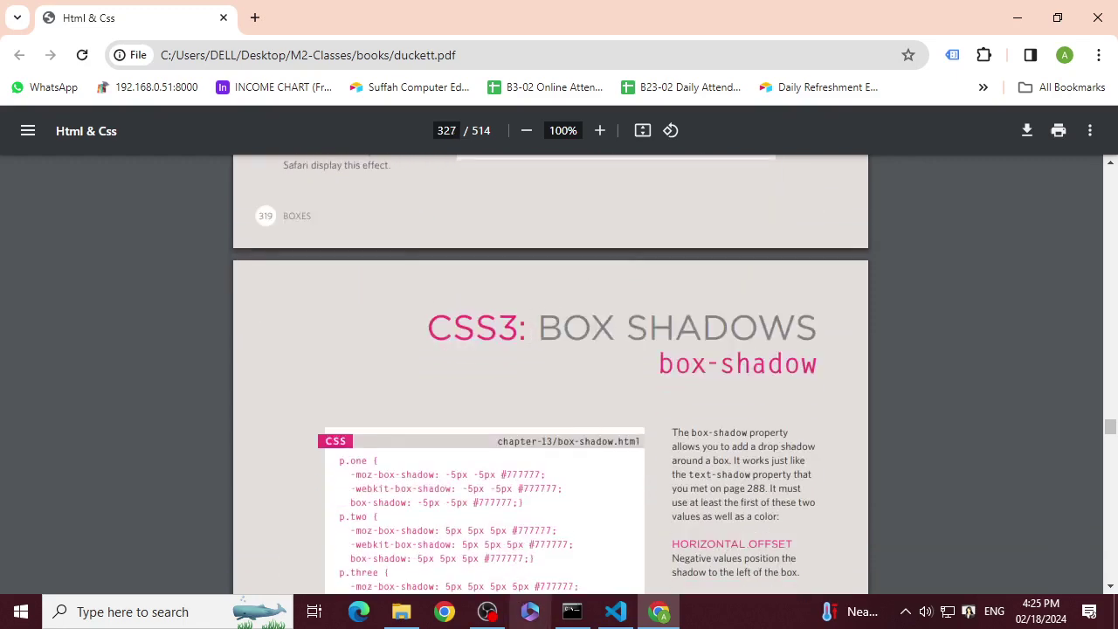
scroll(616, 380, down, 5)
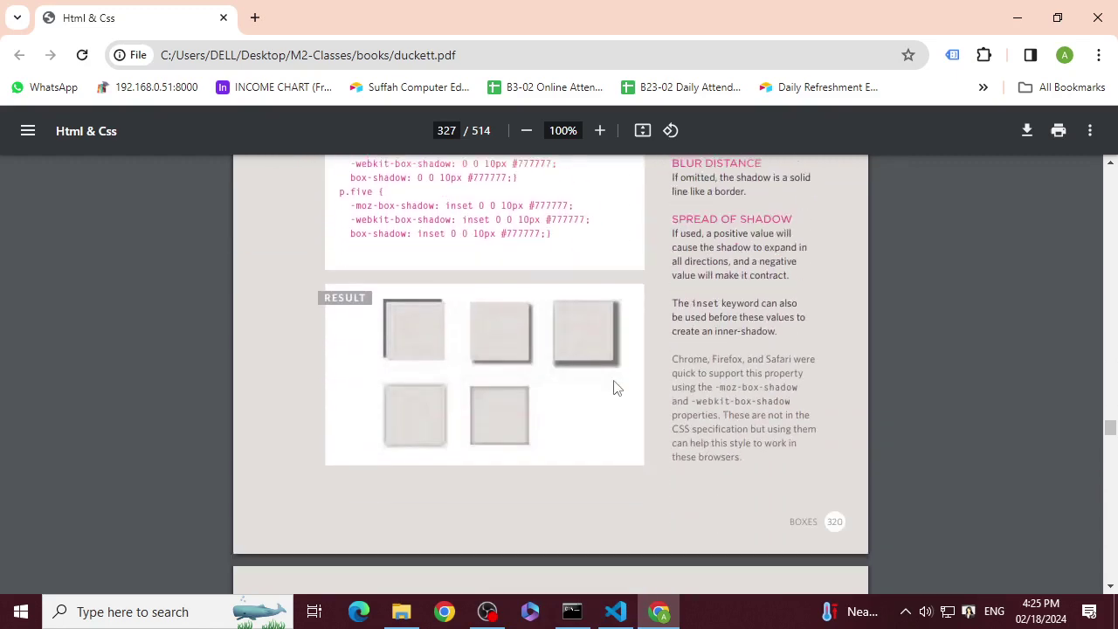
scroll(613, 384, up, 3)
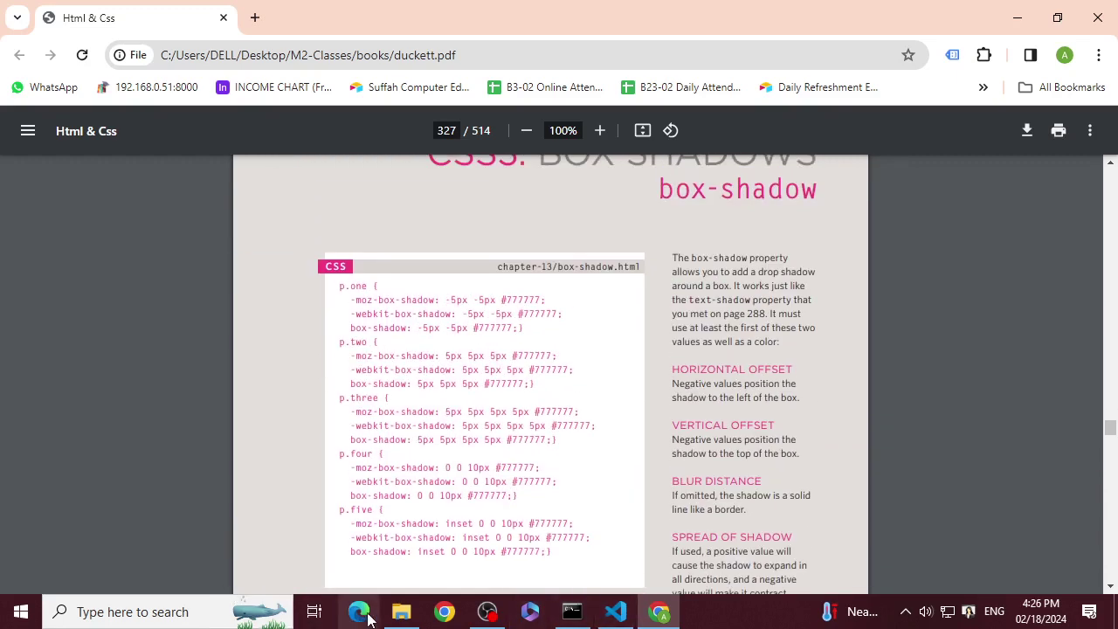
- Switch to File Explorer and create a folder named 02-18-2023 in the M2-Classes folder
click(399, 611)
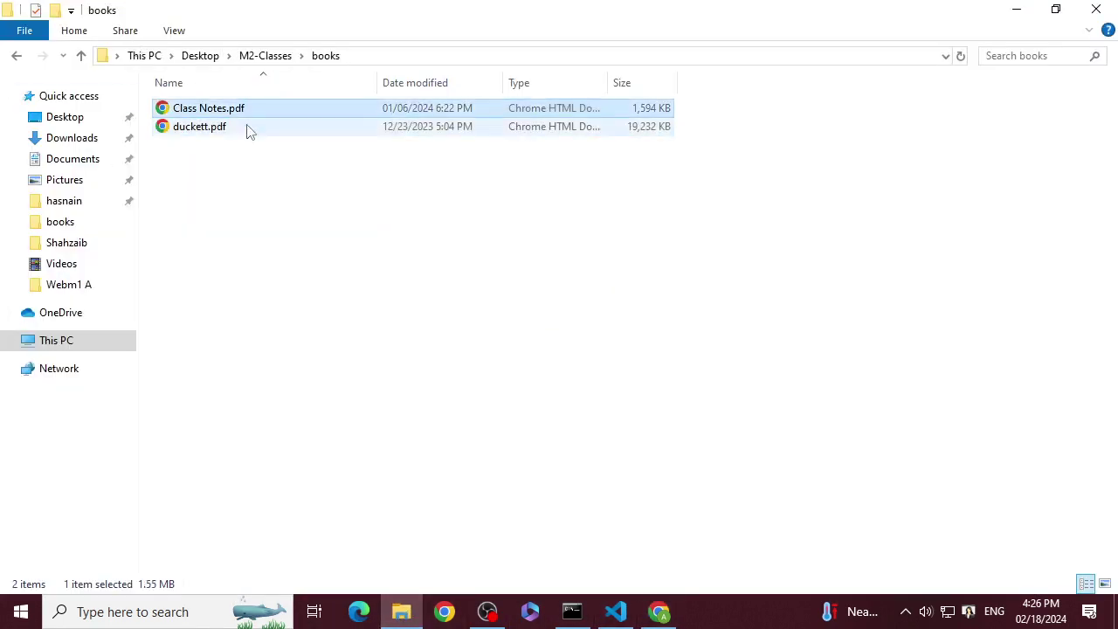
click(264, 56)
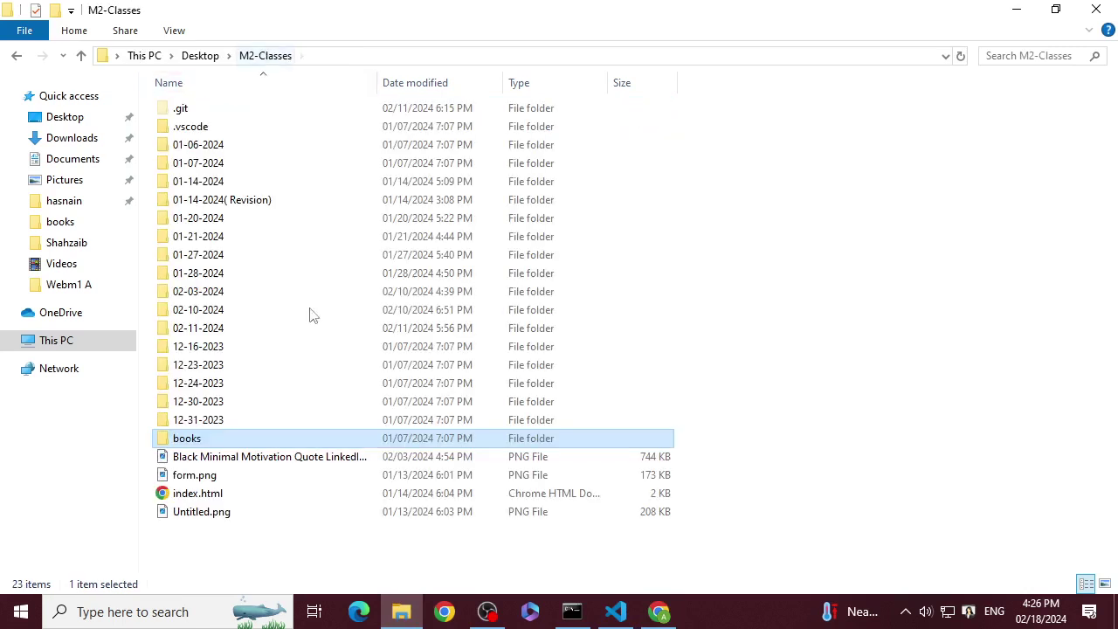
click(928, 379)
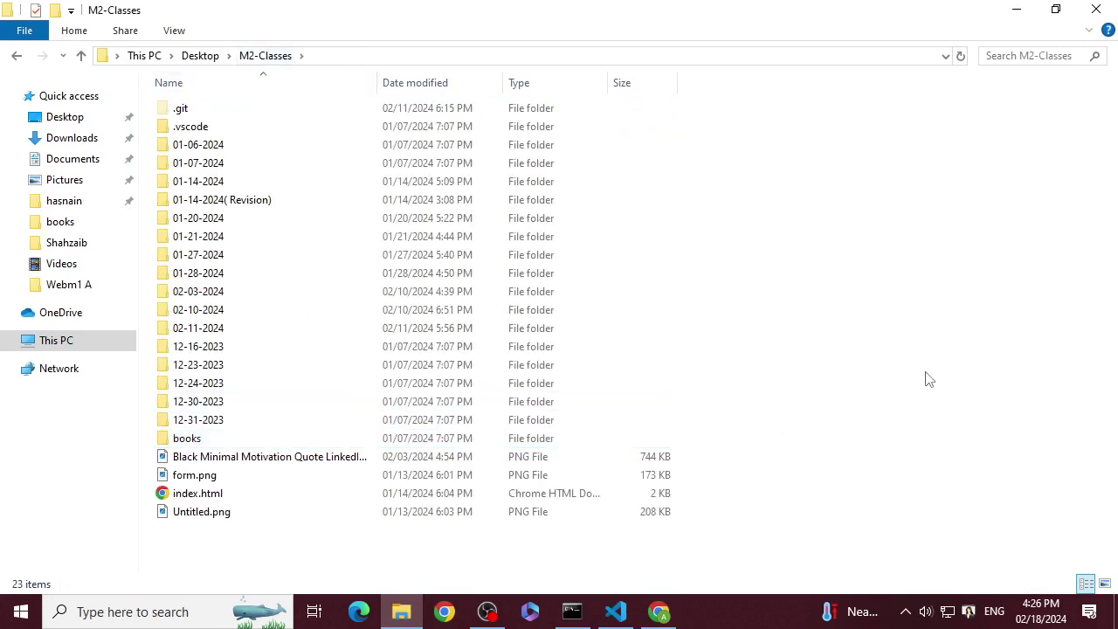
key(ctrl+shift+n)
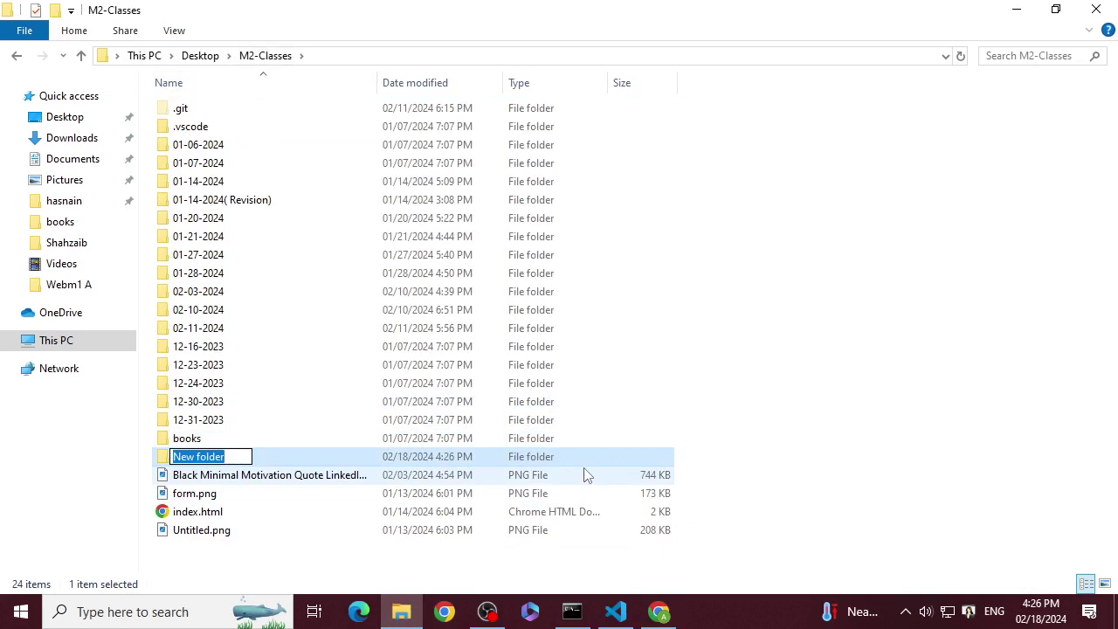
text(02)
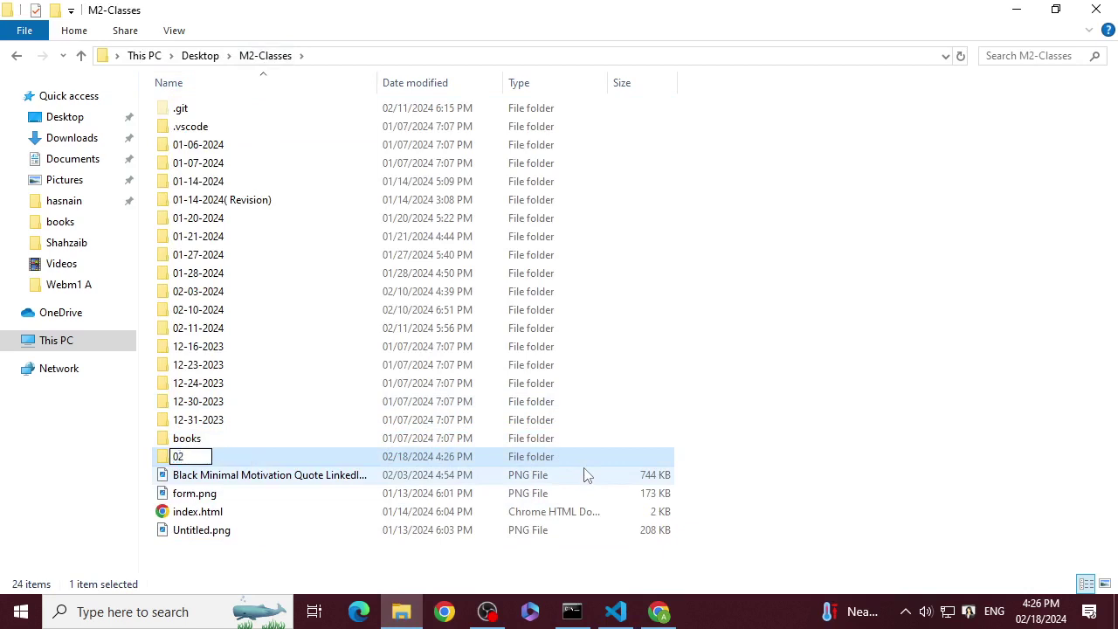
text(-18-2023)
key(Return)
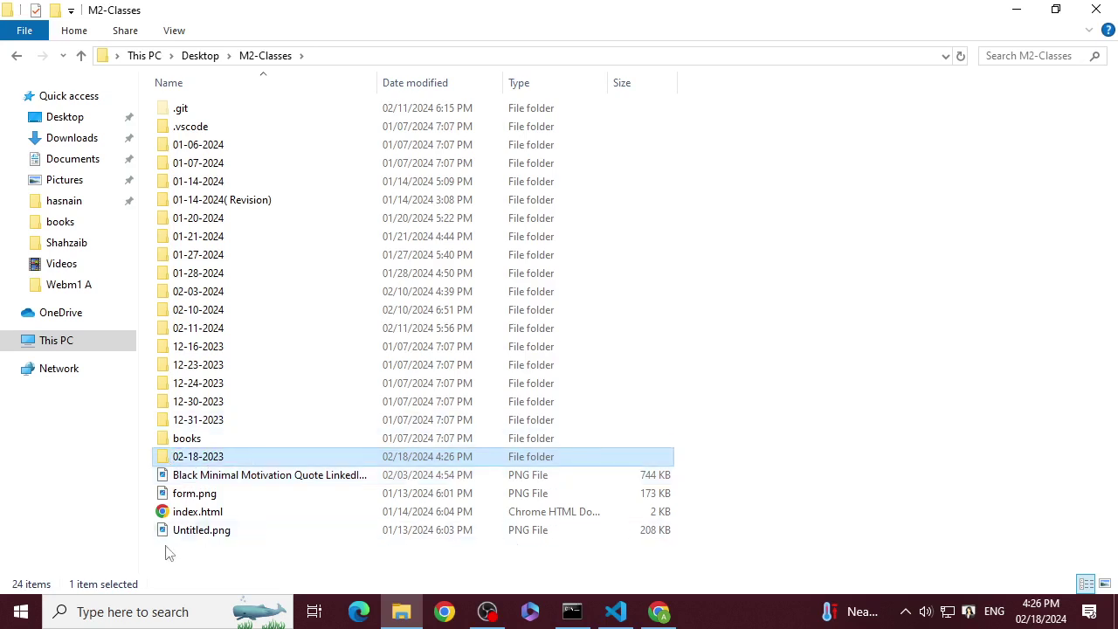
- Open the 02-18-2023 folder and launch Command Prompt (cmd) from its location
double_click(219, 457)
click(399, 56)
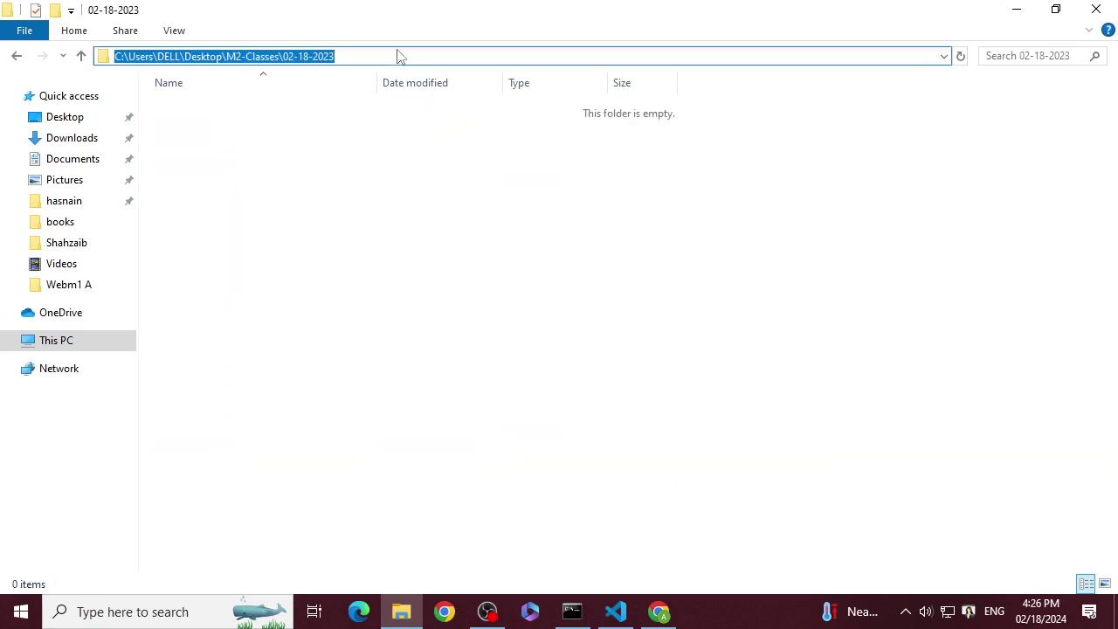
text(cm)
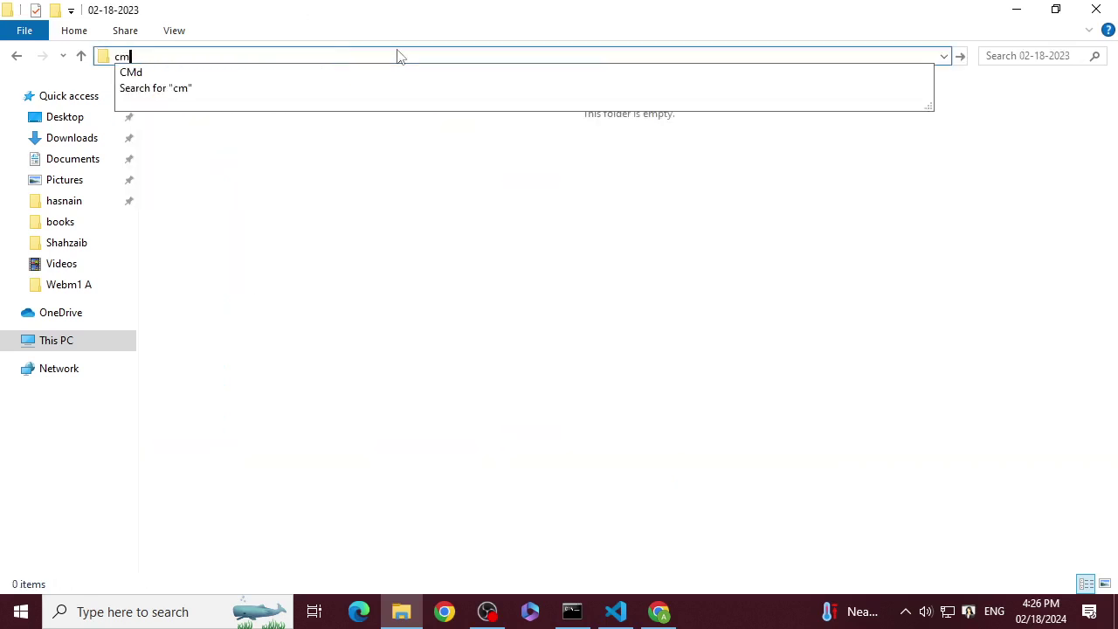
text(d)
key(Return)
- Run "code ." to open the 02-18-2023 folder in Visual Studio Code and bring its window to the front
text(c)
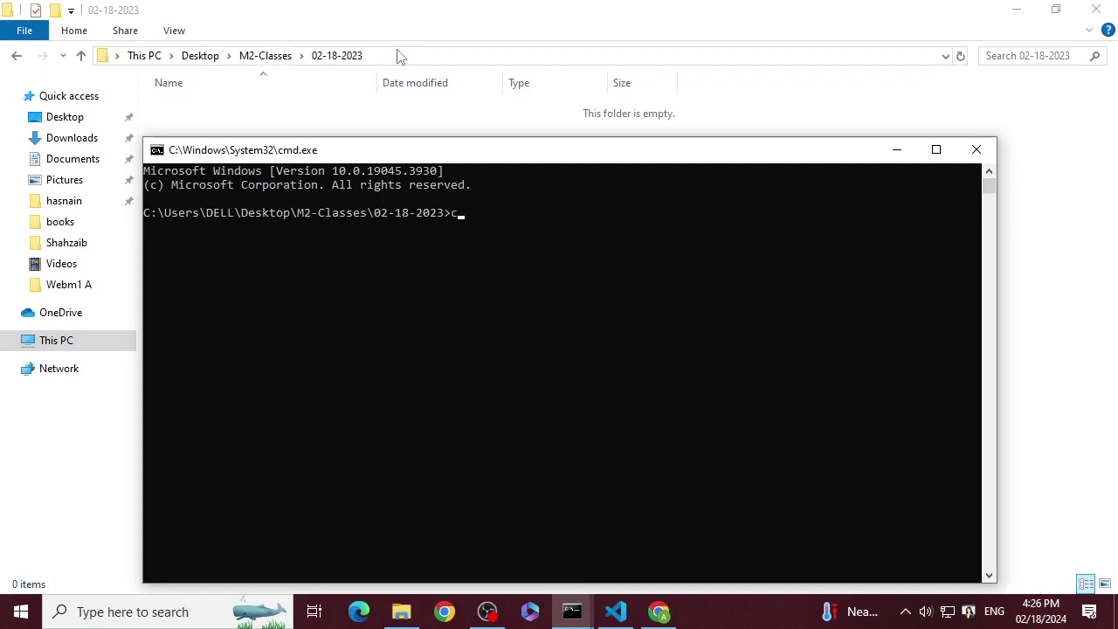
text(ode .)
key(Return)
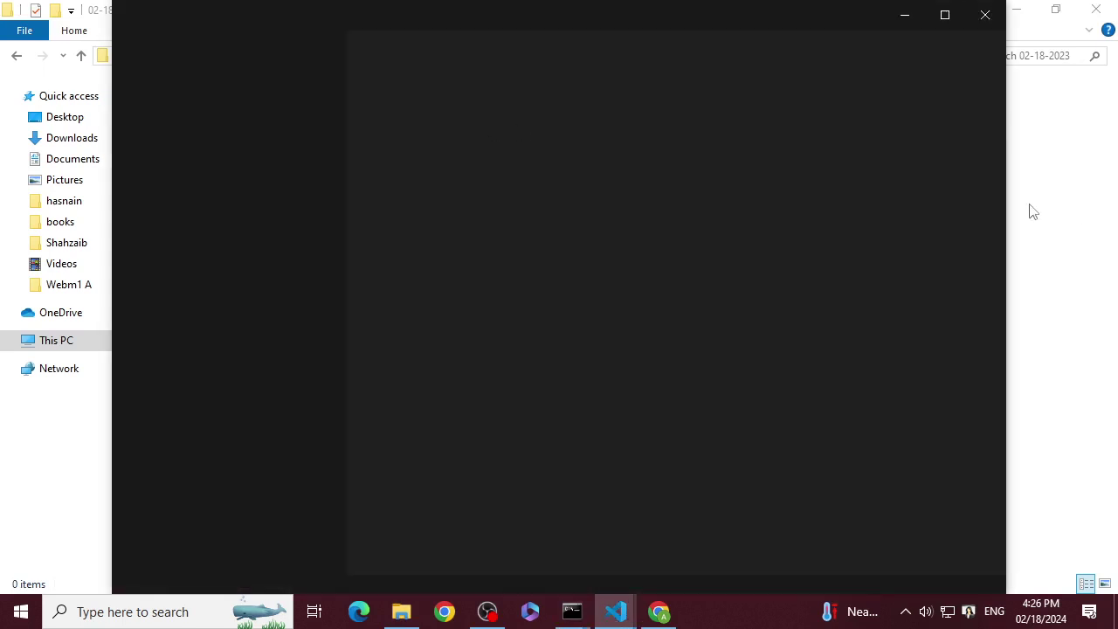
click(1031, 211)
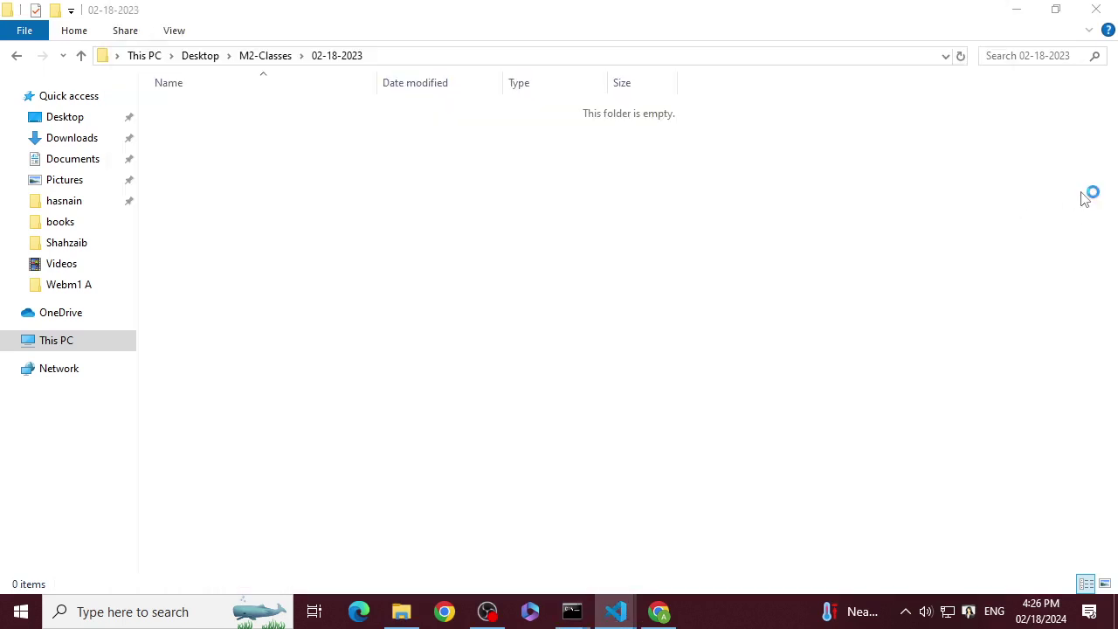
mouse_move(629, 615)
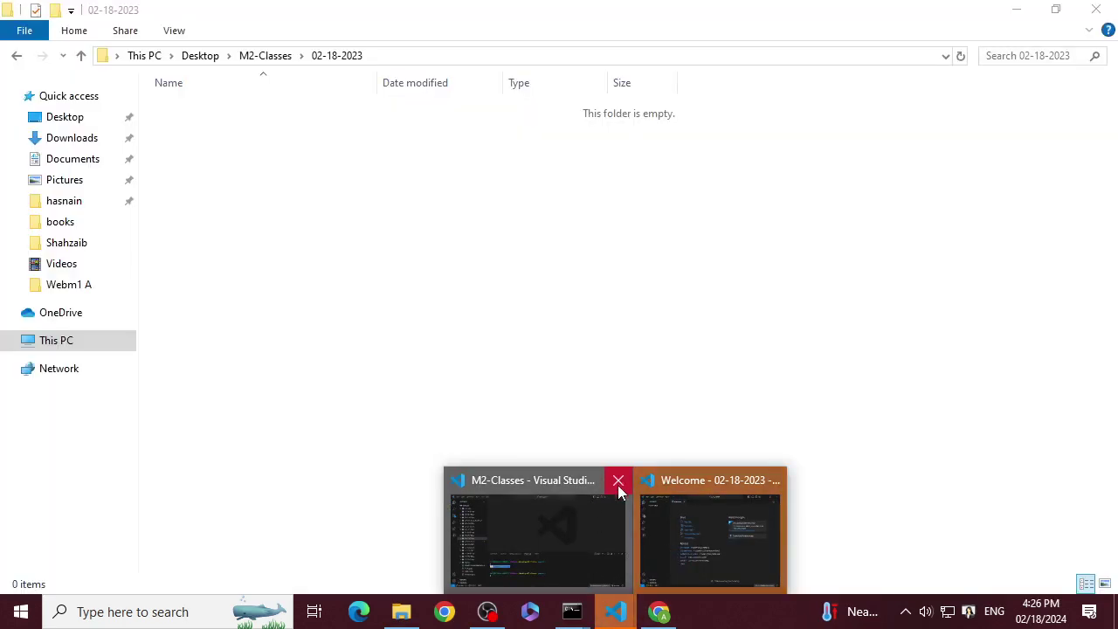
click(643, 523)
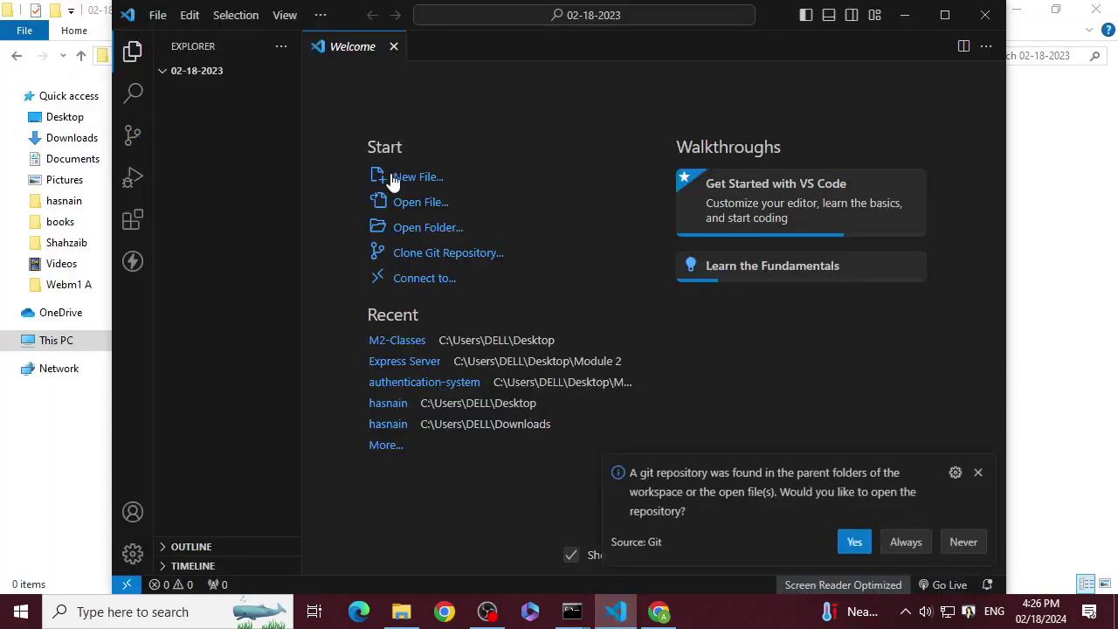
- Close the Welcome page and create a folder named styles in the 02-18-2023 project
click(393, 46)
click(180, 75)
click(179, 75)
right_click(181, 75)
key(Escape)
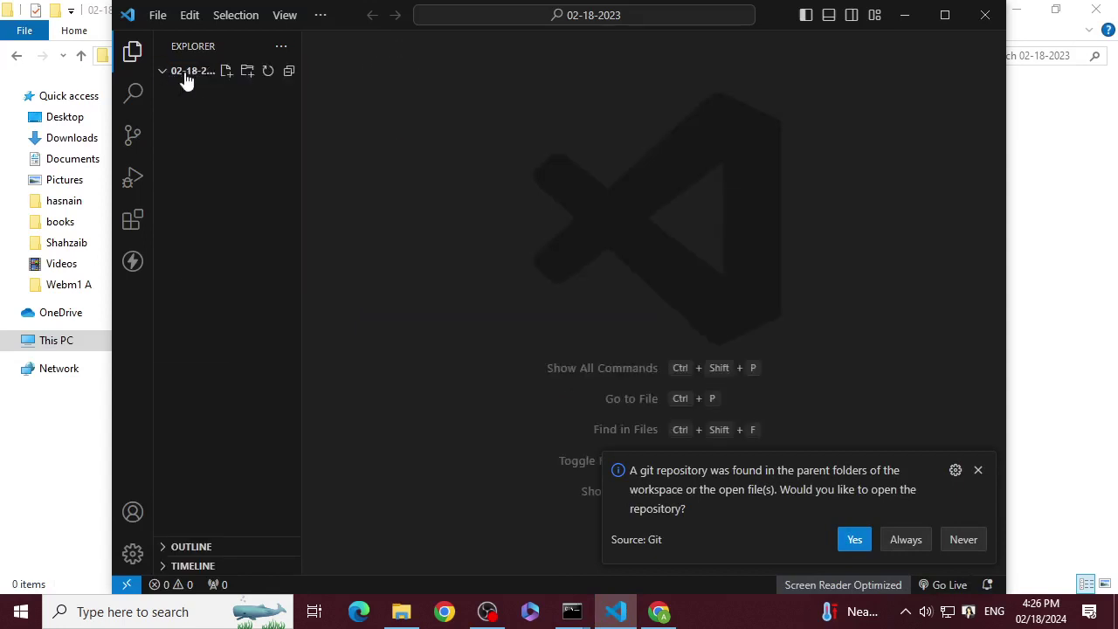
click(248, 71)
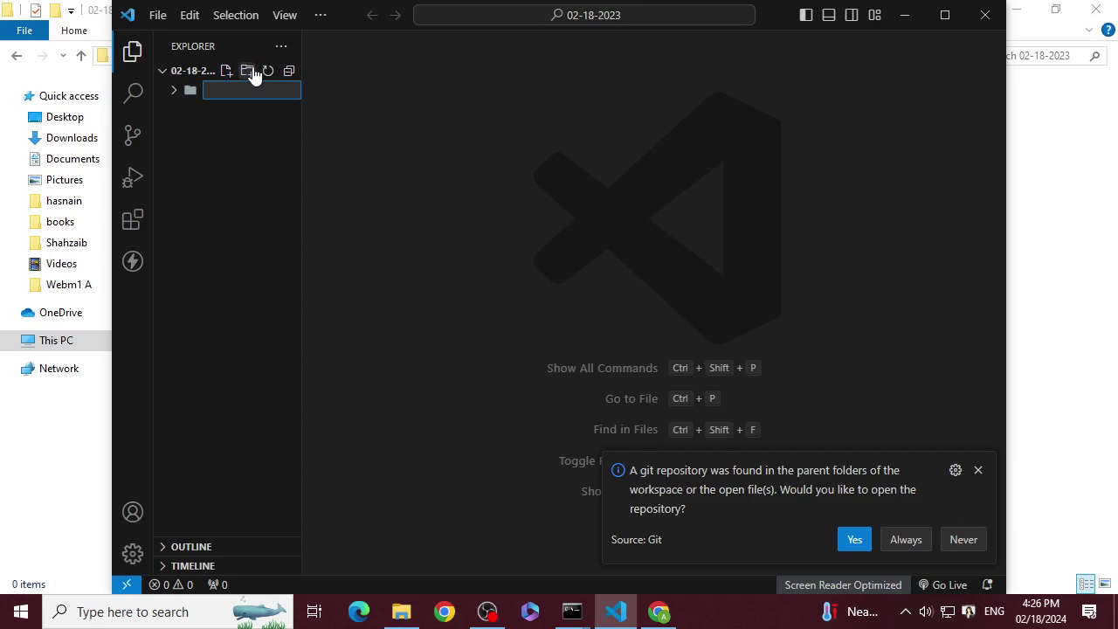
text(styles)
key(Return)
click(251, 73)
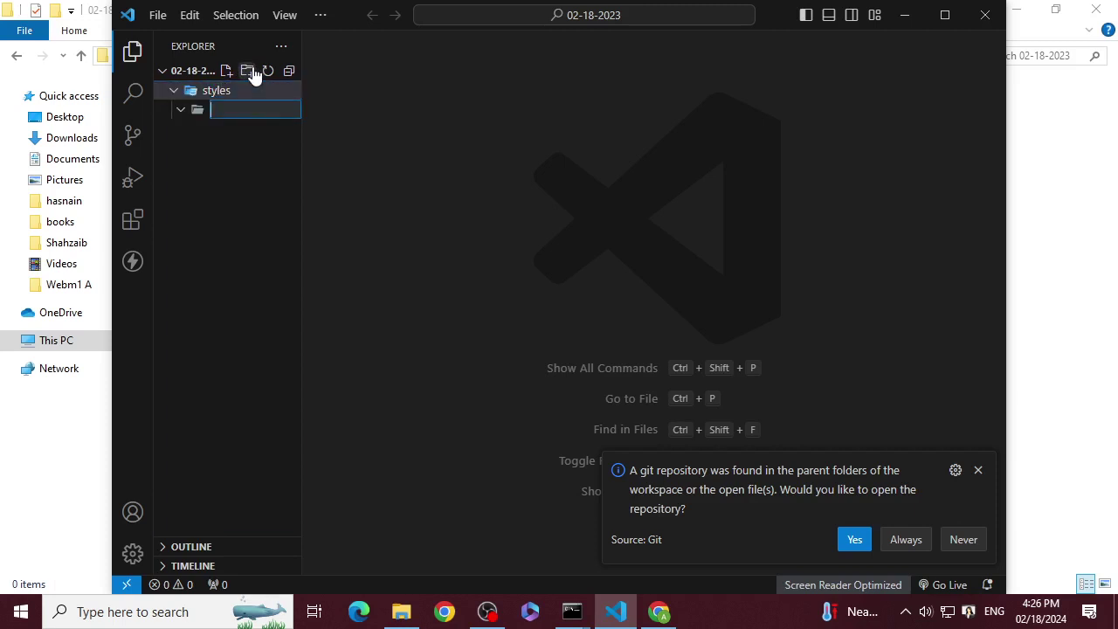
click(264, 160)
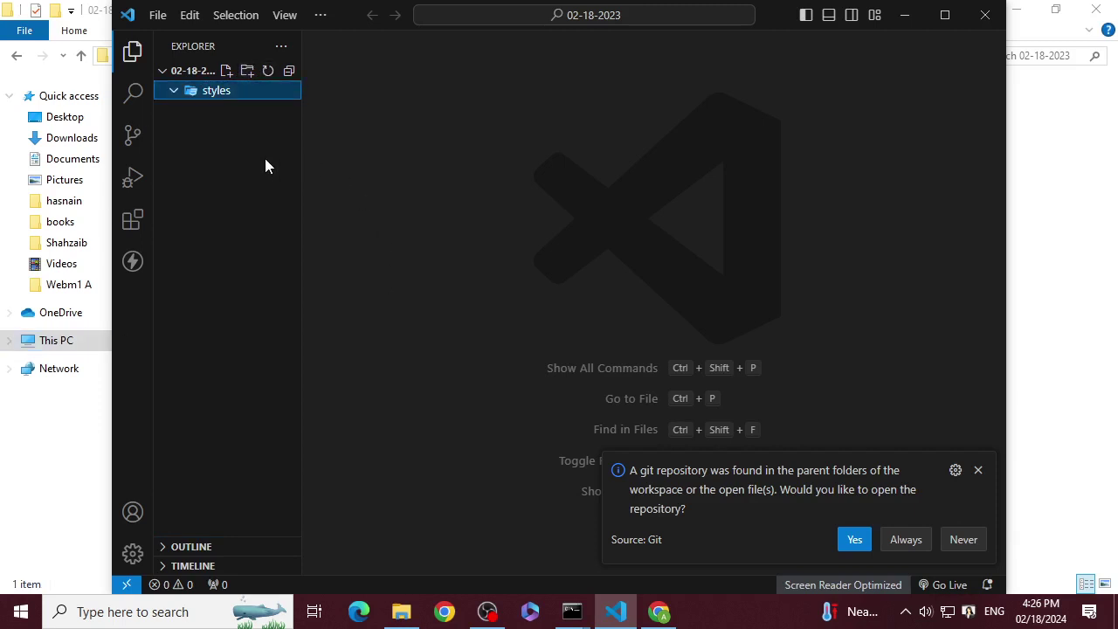
click(192, 83)
click(247, 70)
click(200, 91)
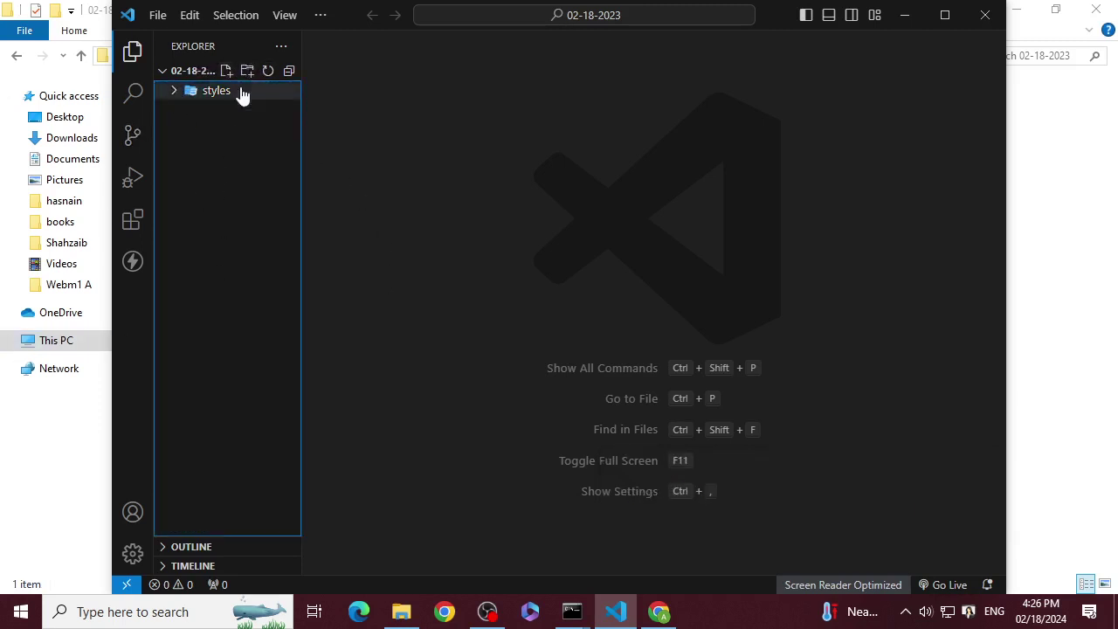
click(255, 71)
- Create a folder named images in the project root, alongside the styles folder
click(209, 76)
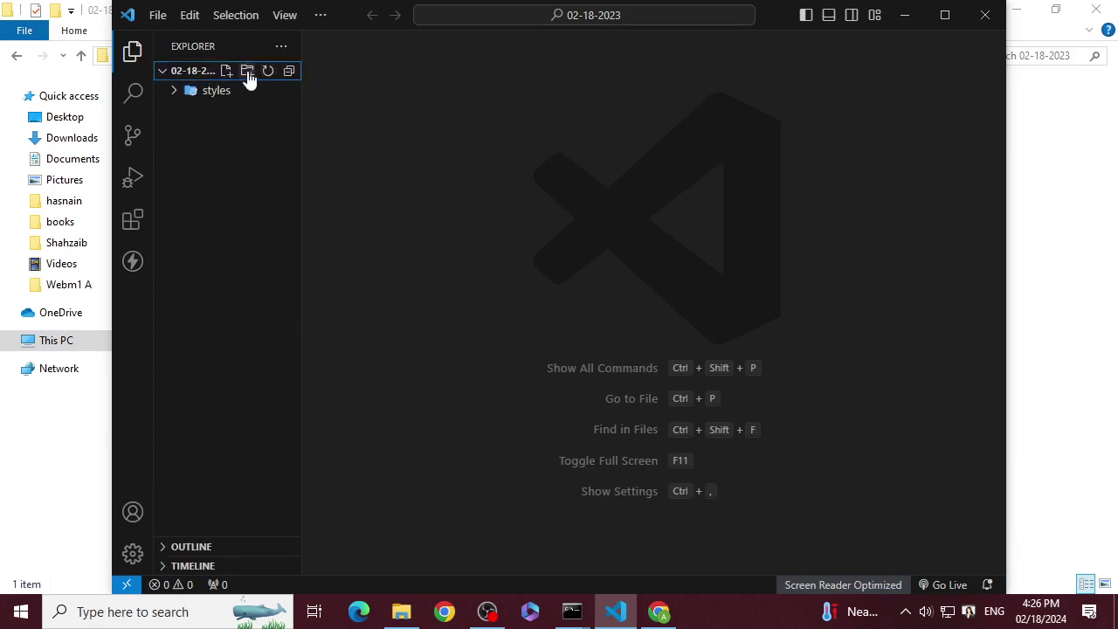
click(246, 73)
text(image)
key(Return)
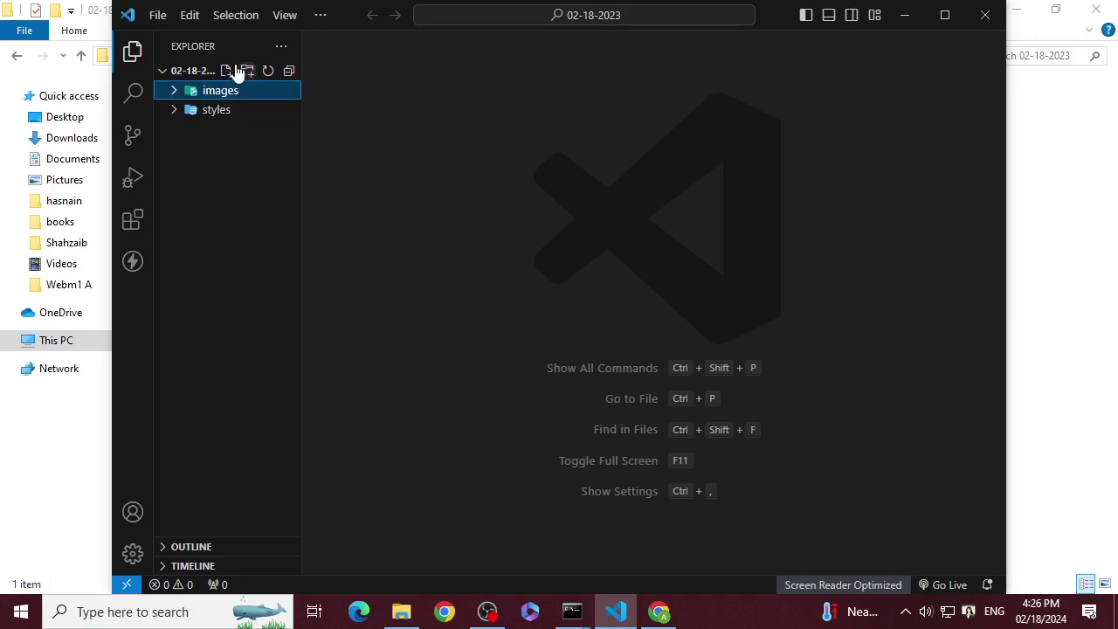
- Create a file named index.html in the root of the 02-18-2023 project
click(199, 197)
right_click(199, 202)
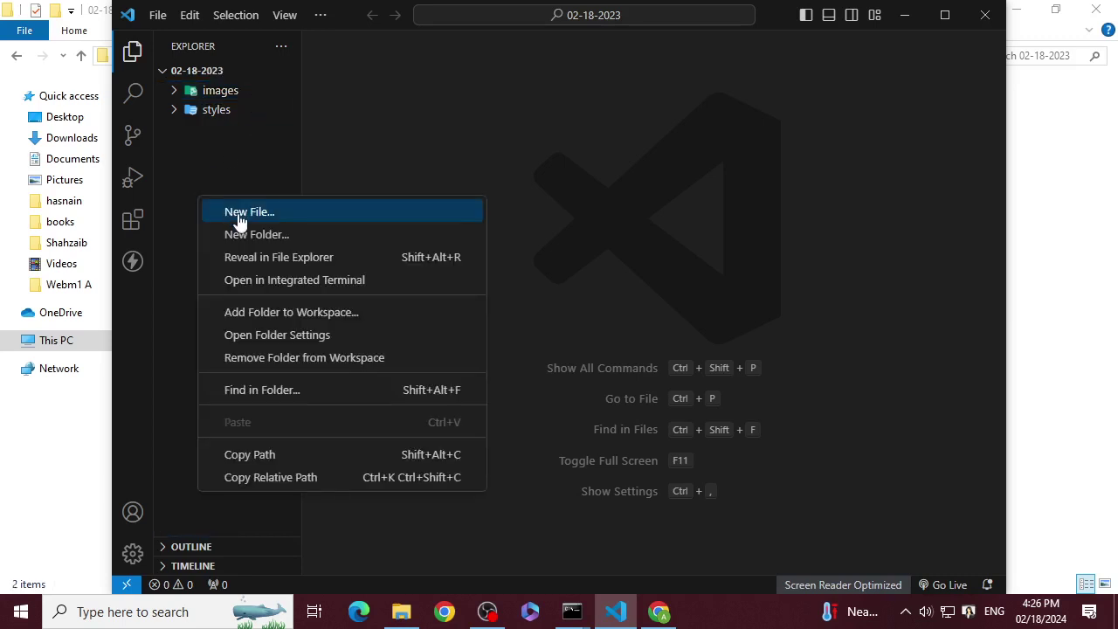
click(237, 215)
text(in)
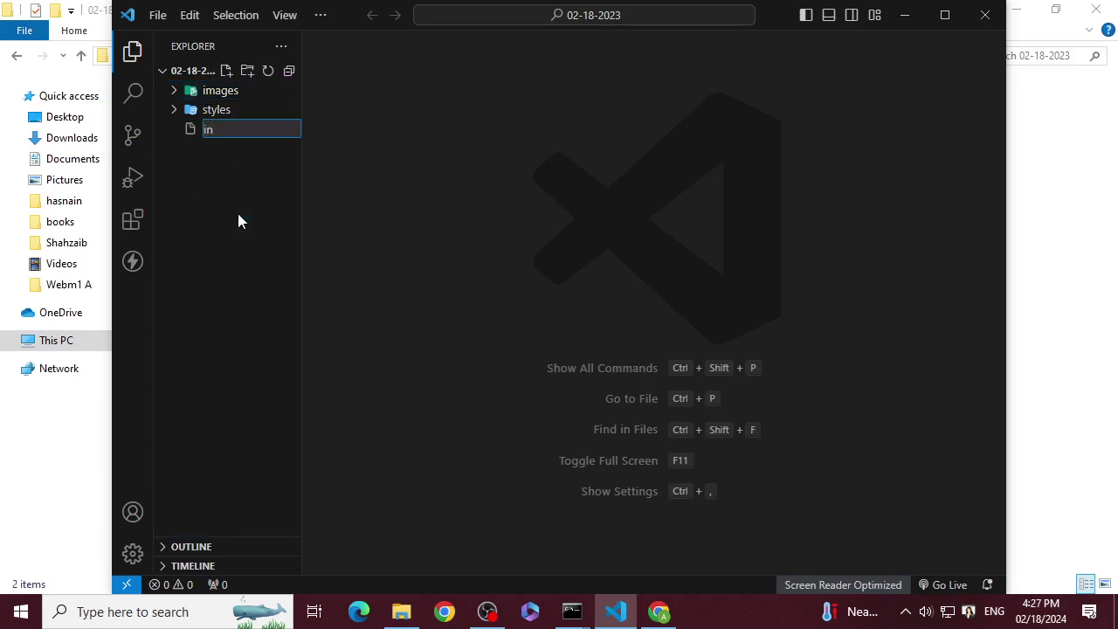
text(dex.)
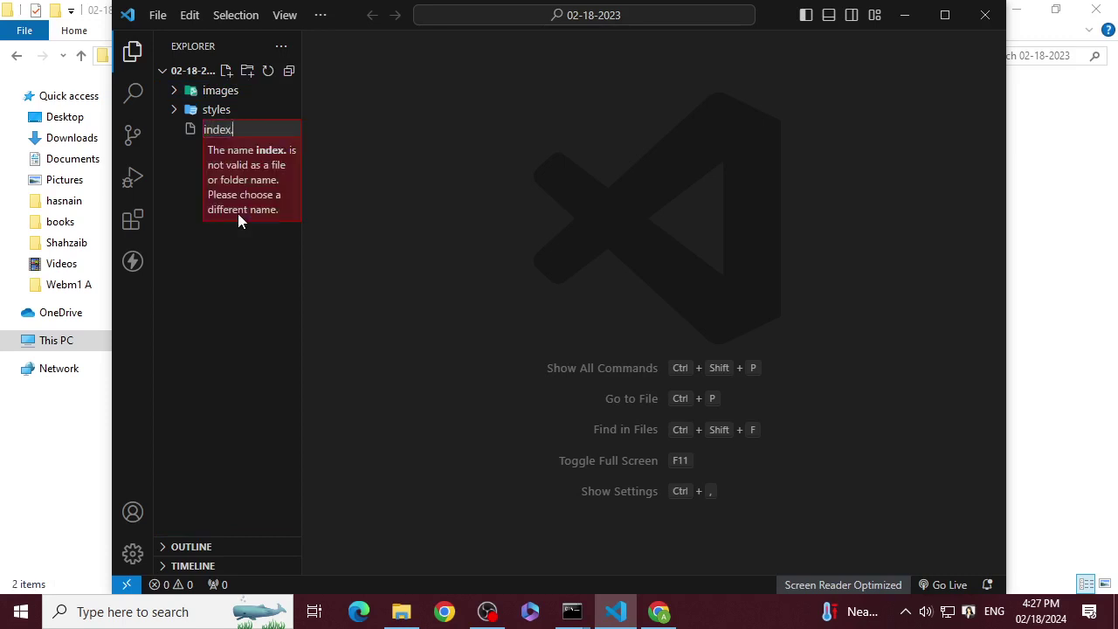
text(html)
key(Return)
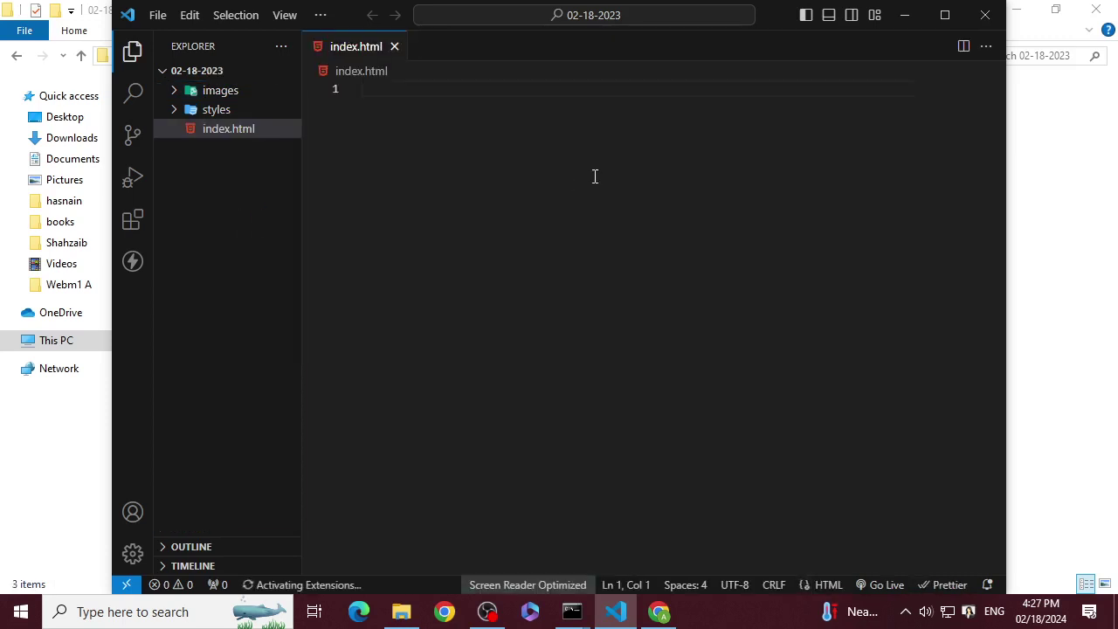
- Insert the HTML5 boilerplate in index.html and set the page title to CSS
text(html)
key(Down)
key(Return)
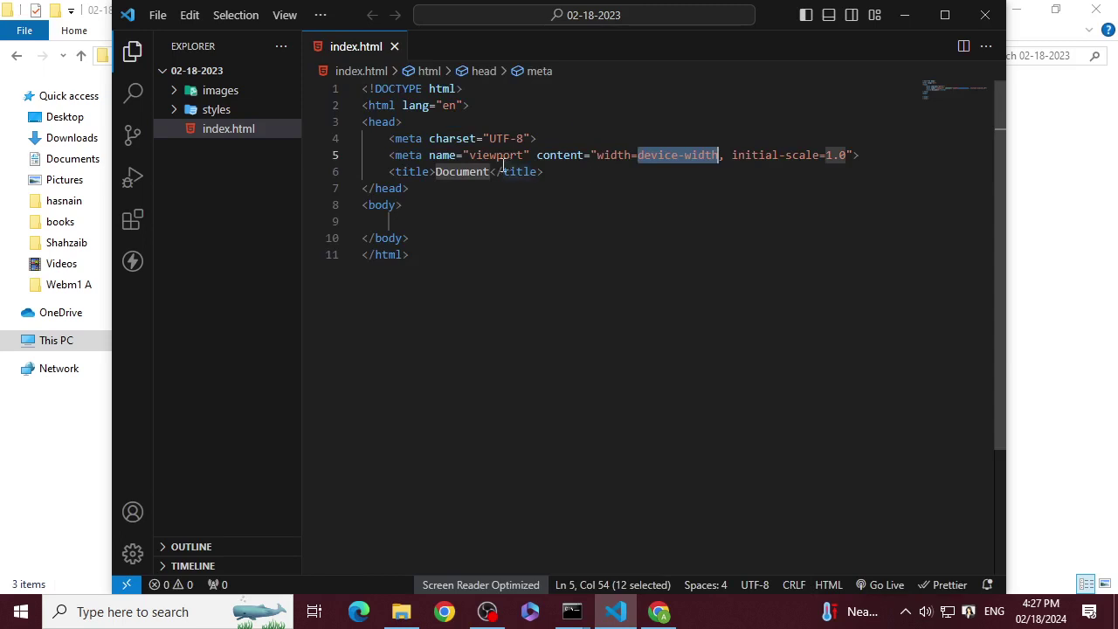
key(Tab)
text(CSSS)
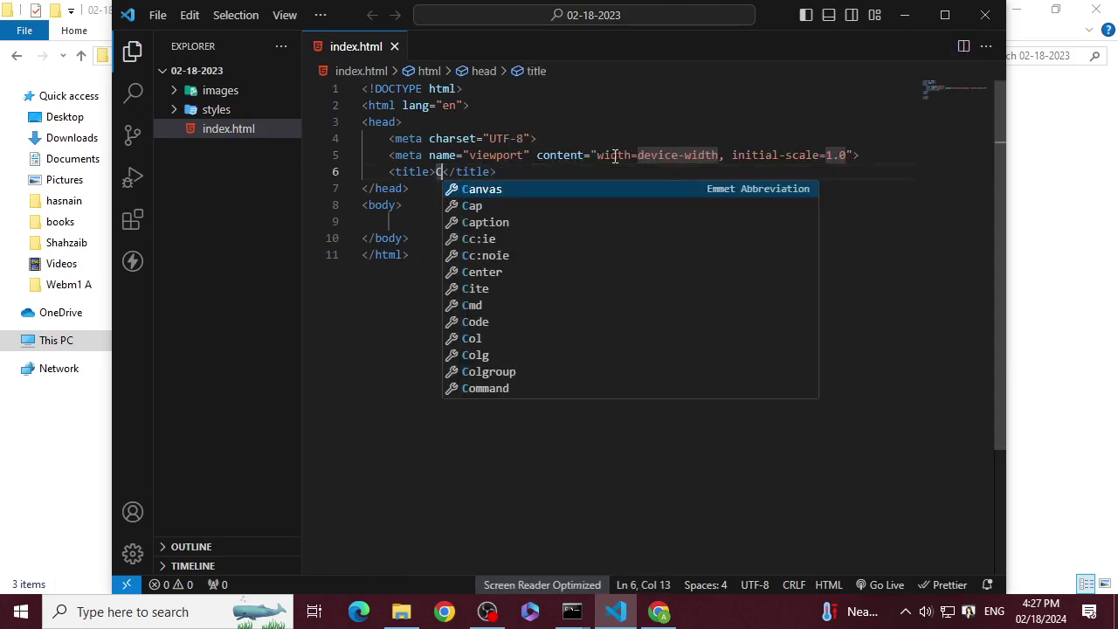
key(BackSpace)
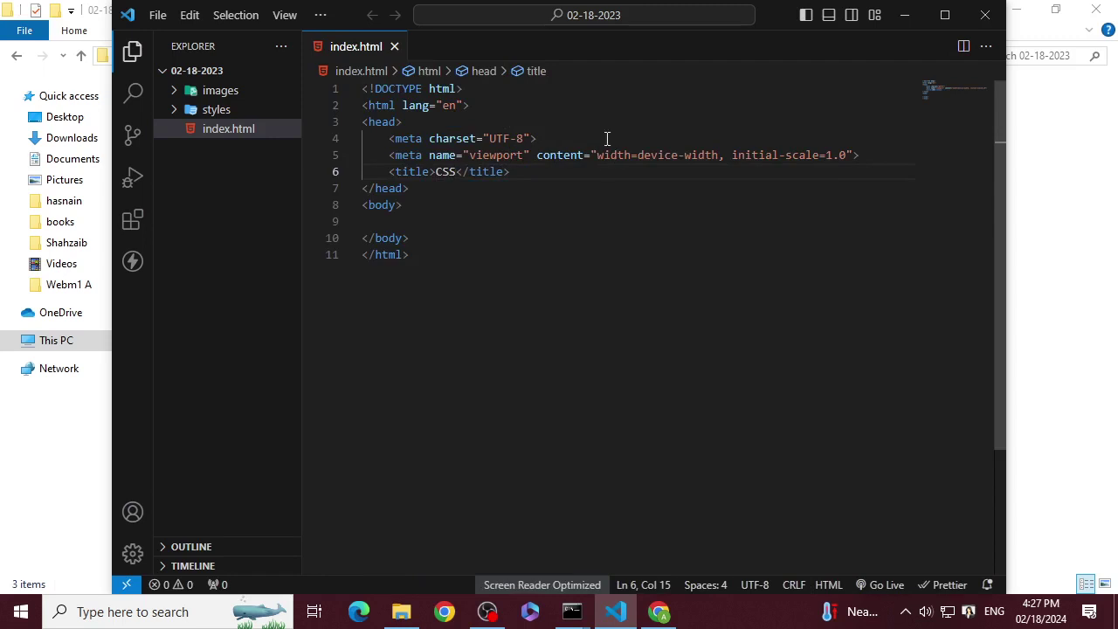
- Maximize the editor window and add a multi-line div with class "parent" inside the body of index.html
click(486, 214)
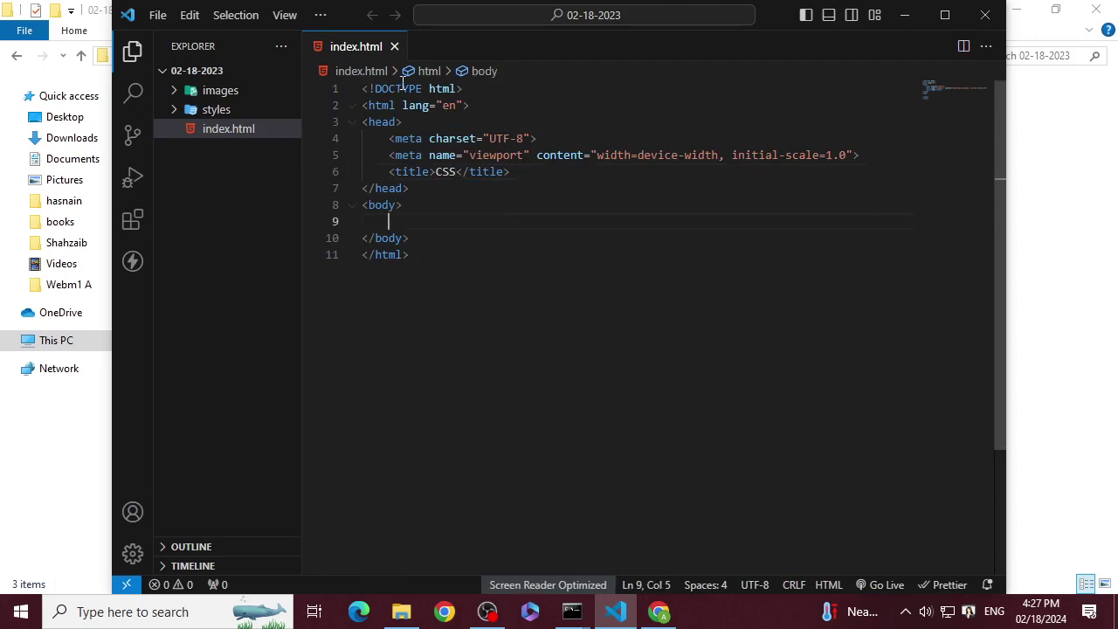
double_click(366, 21)
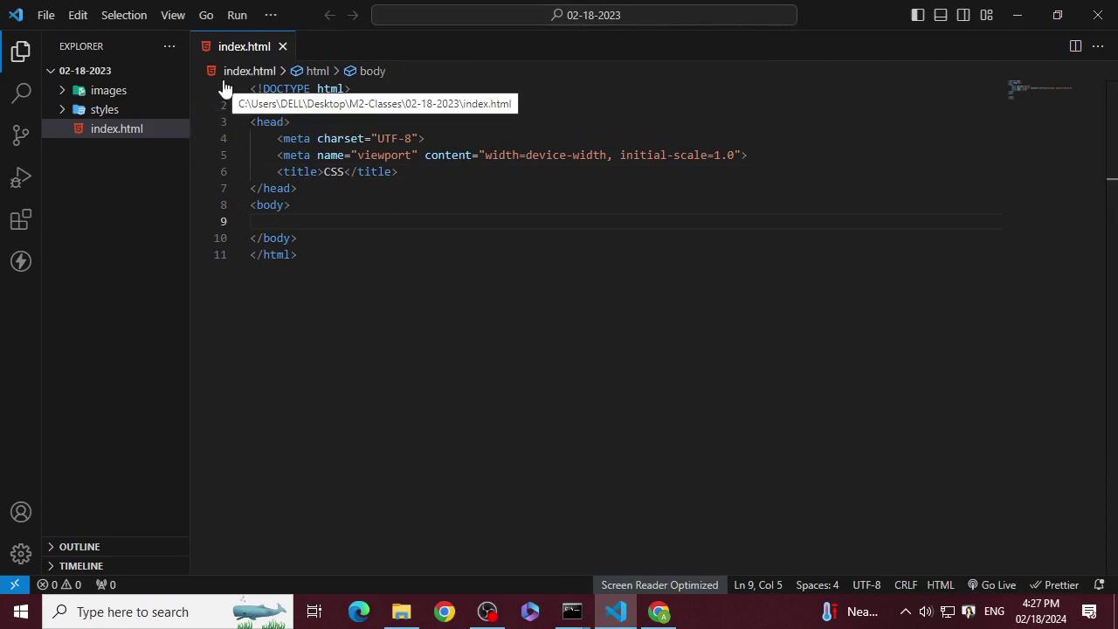
text(div)
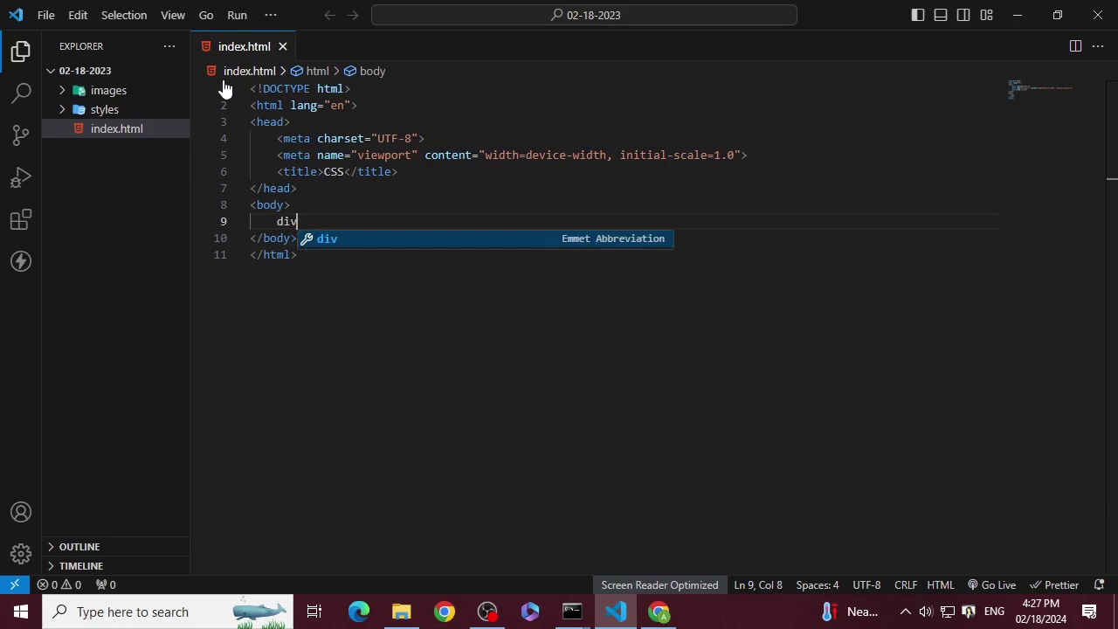
key(Tab)
key(Return)
key(Up)
text(class)
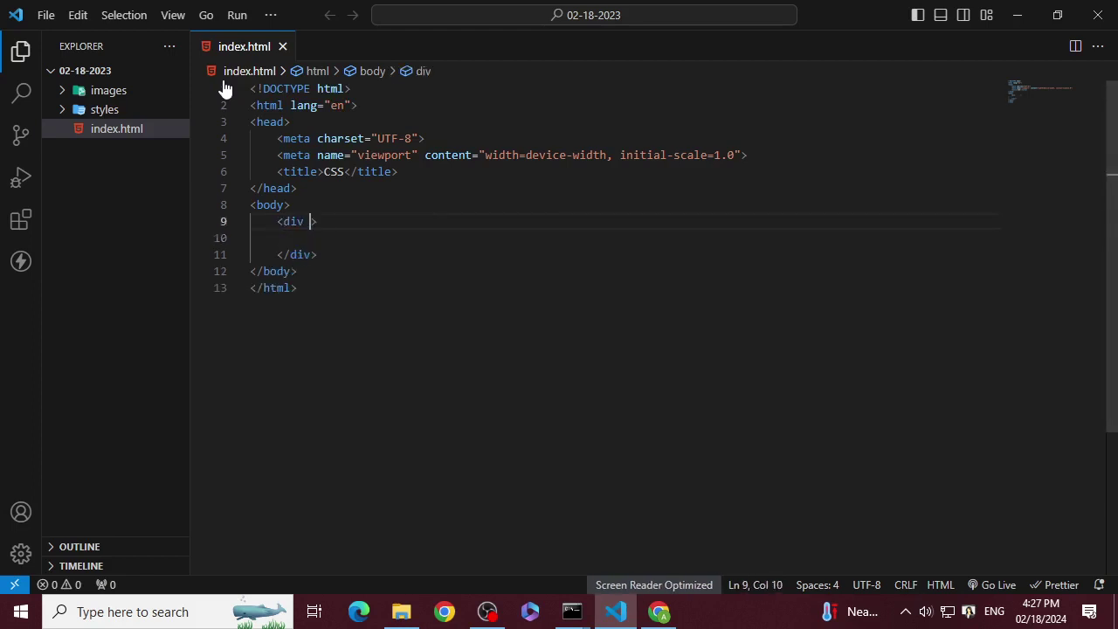
key(Tab)
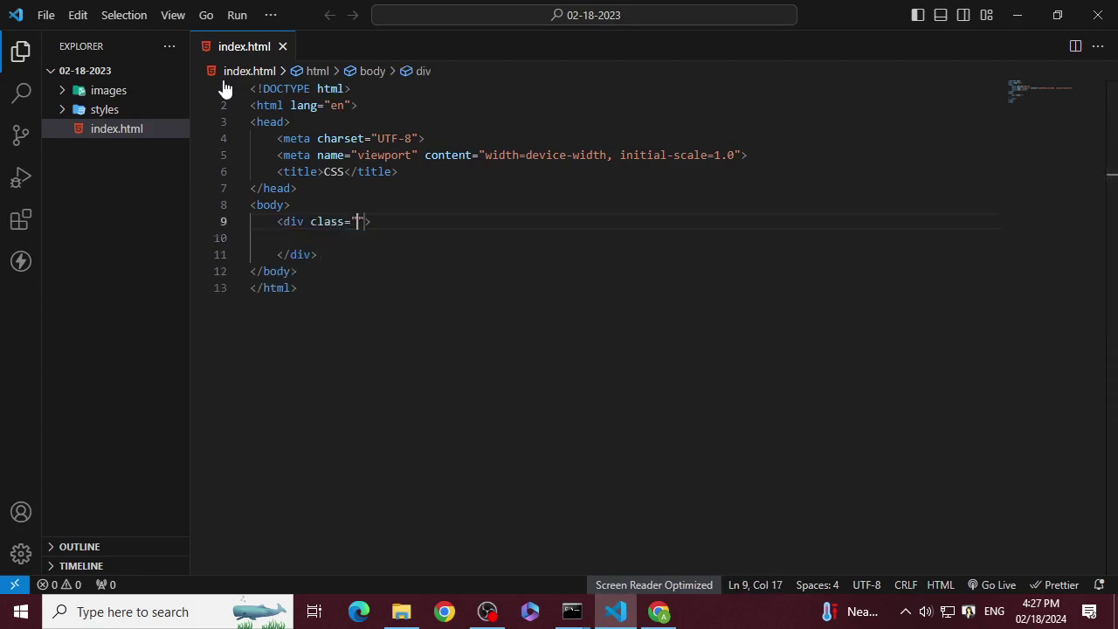
text(parent)
- Create a file named style.css inside the styles folder
click(87, 111)
right_click(117, 109)
click(146, 128)
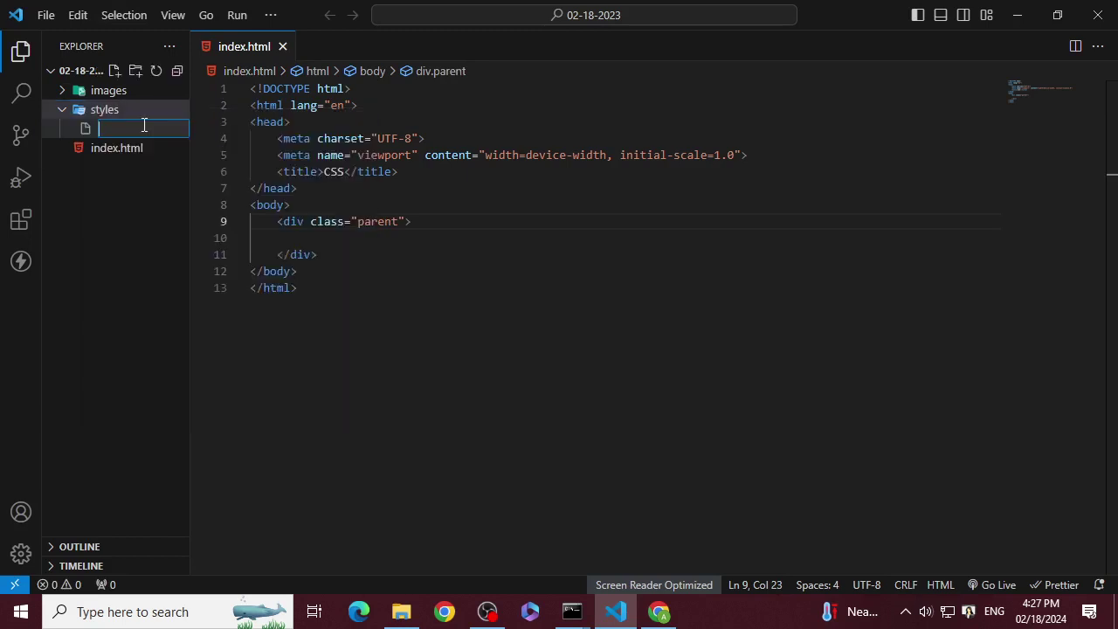
text(style.css)
key(Return)
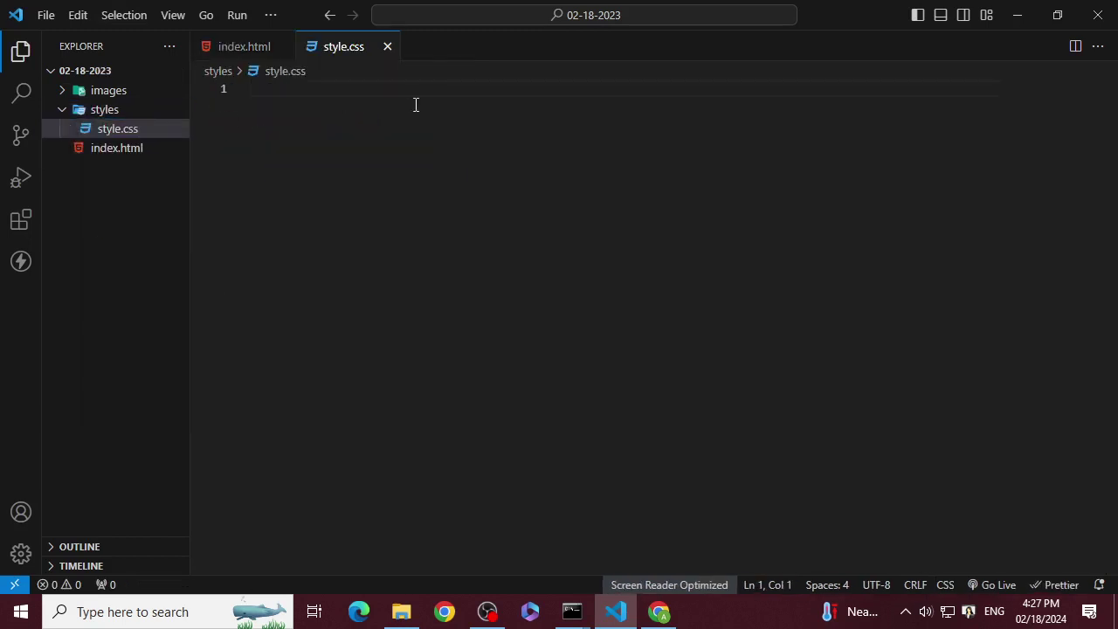
- In index.html, add a child div with class "1" inside the parent div
click(244, 46)
click(327, 242)
key(Tab)
key(Tab)
text(di)
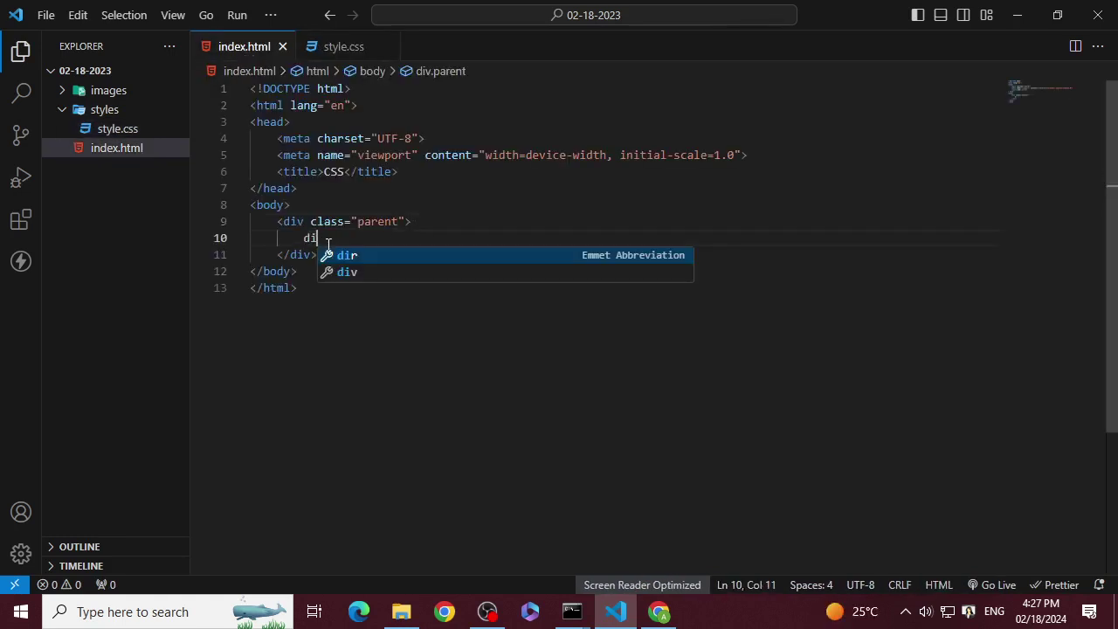
text(v.)
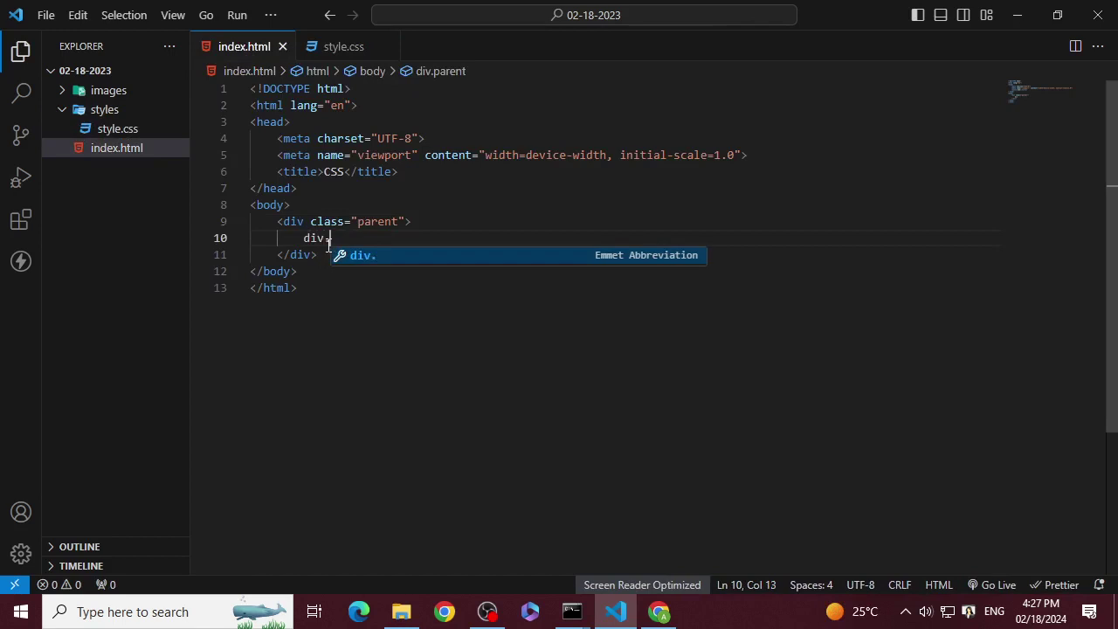
text(1)
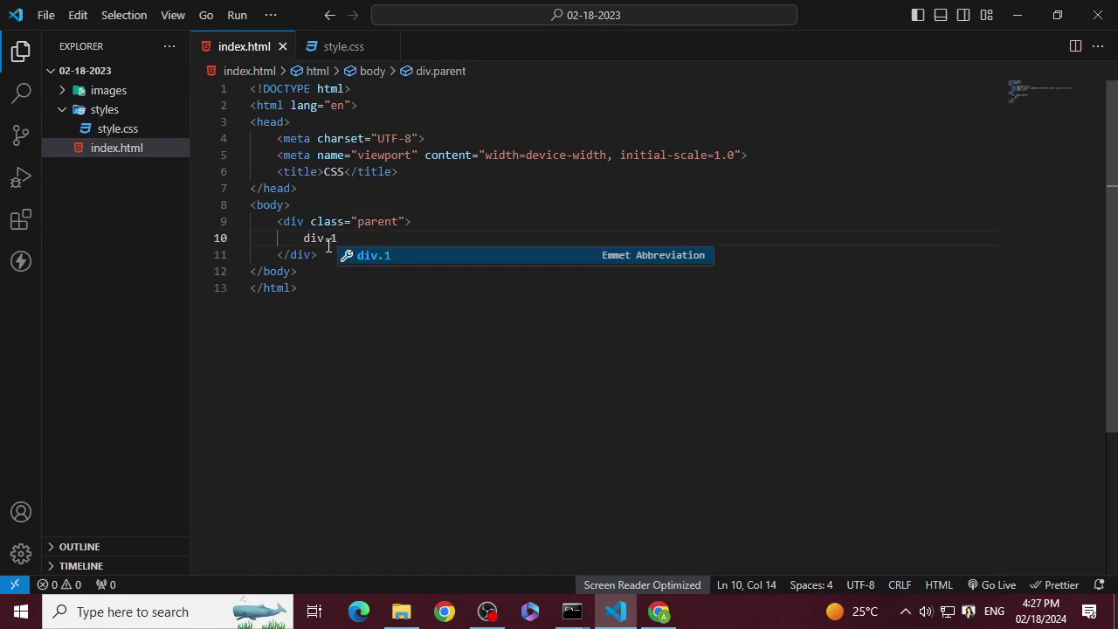
key(Tab)
key(Right)
key(Right)
key(Right)
key(Right)
key(Right)
key(Right)
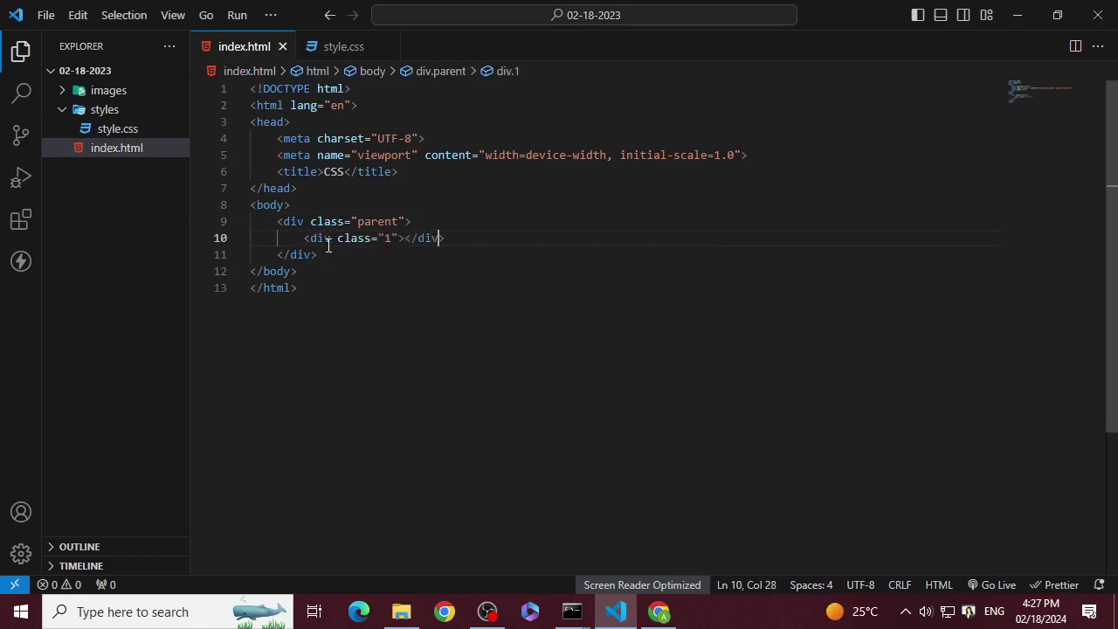
- Add a second child div with class "2" on a new line below the div with class "1"
key(Return)
text(duv)
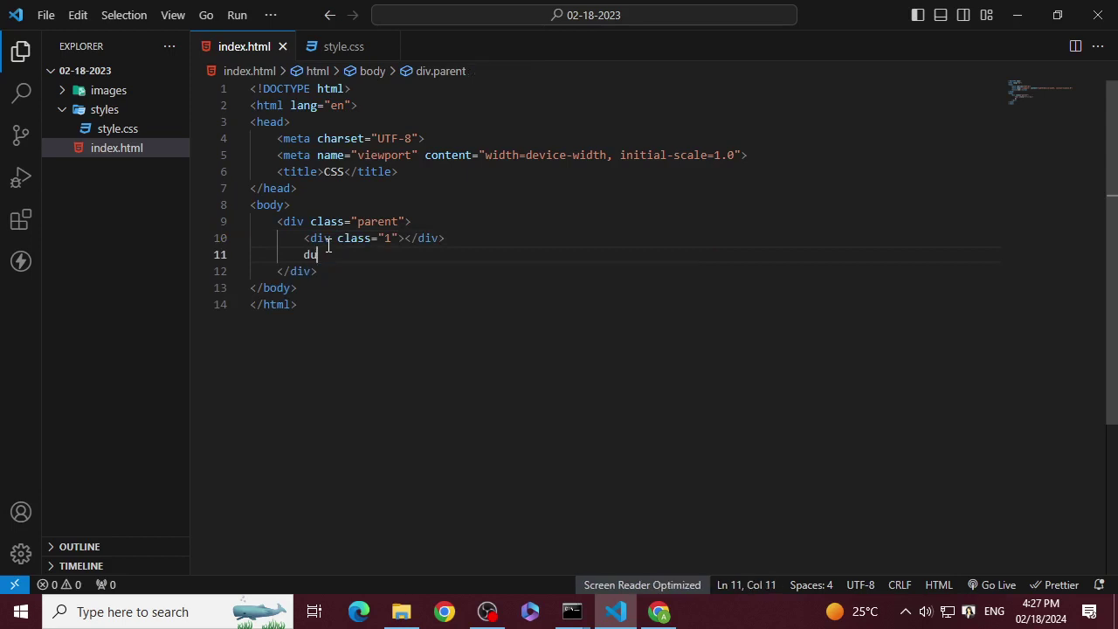
key(BackSpace)
key(BackSpace)
text(iv)
key(BackSpace)
key(BackSpace)
text(iv)
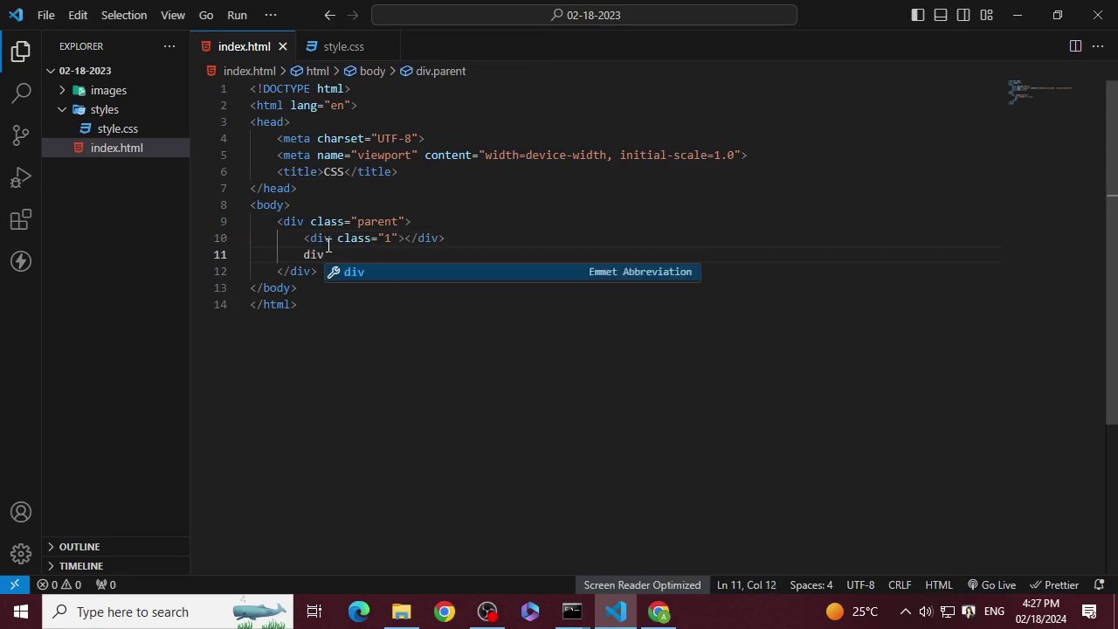
text(.2)
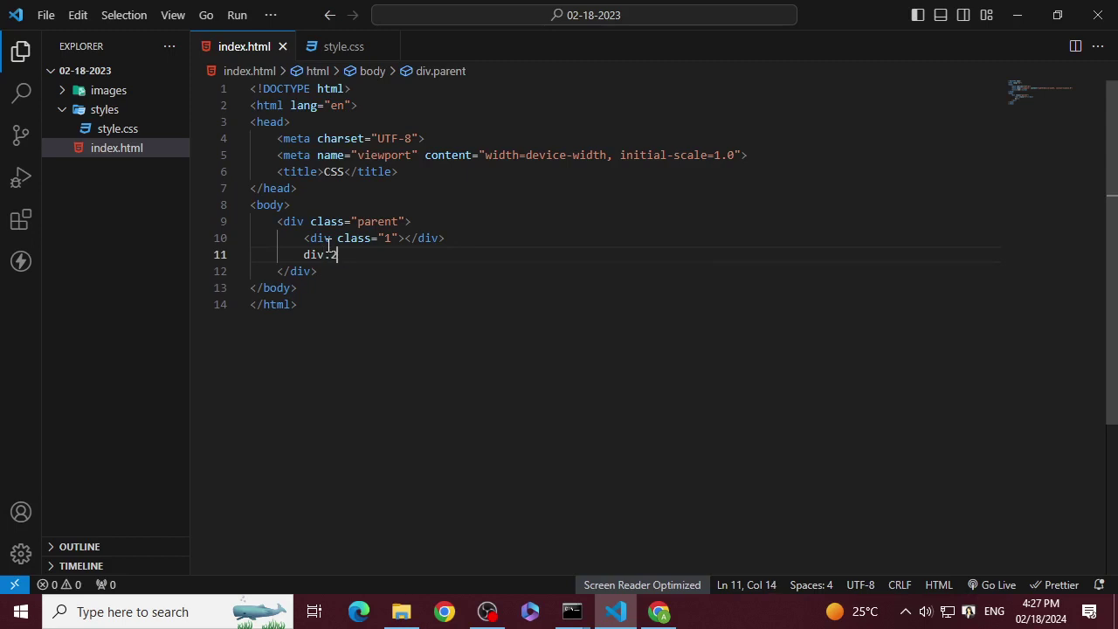
key(BackSpace)
key(BackSpace)
key(BackSpace)
text(.2)
key(Tab)
key(Right)
key(Right)
key(Right)
key(Right)
key(Right)
key(Right)
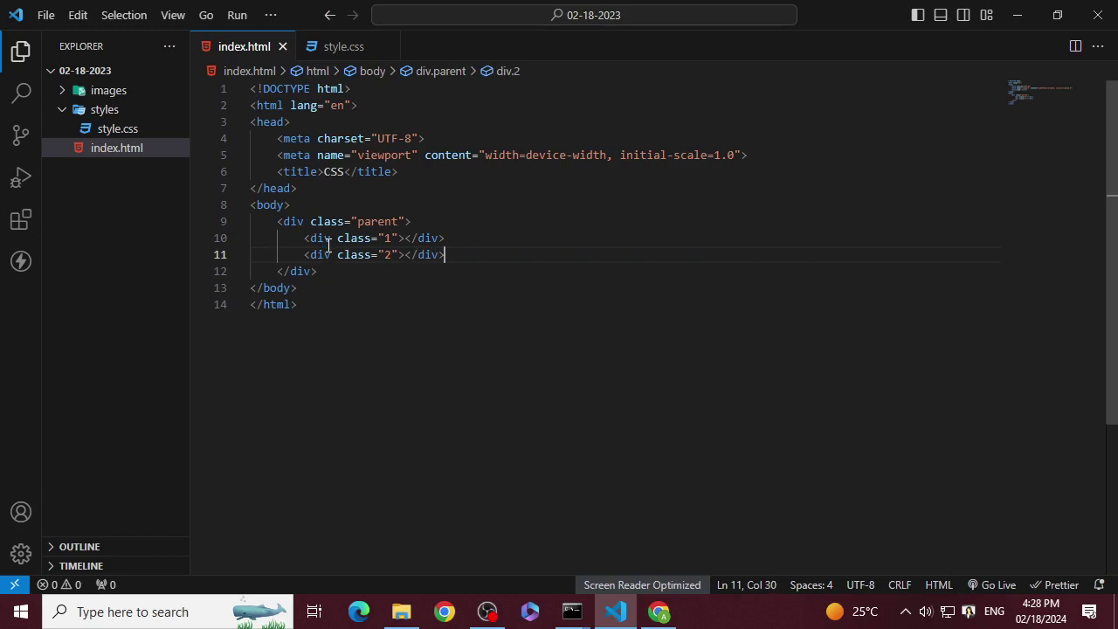
- Add a third child div with class "3" on a new line below the div with class "2"
key(Return)
text(div)
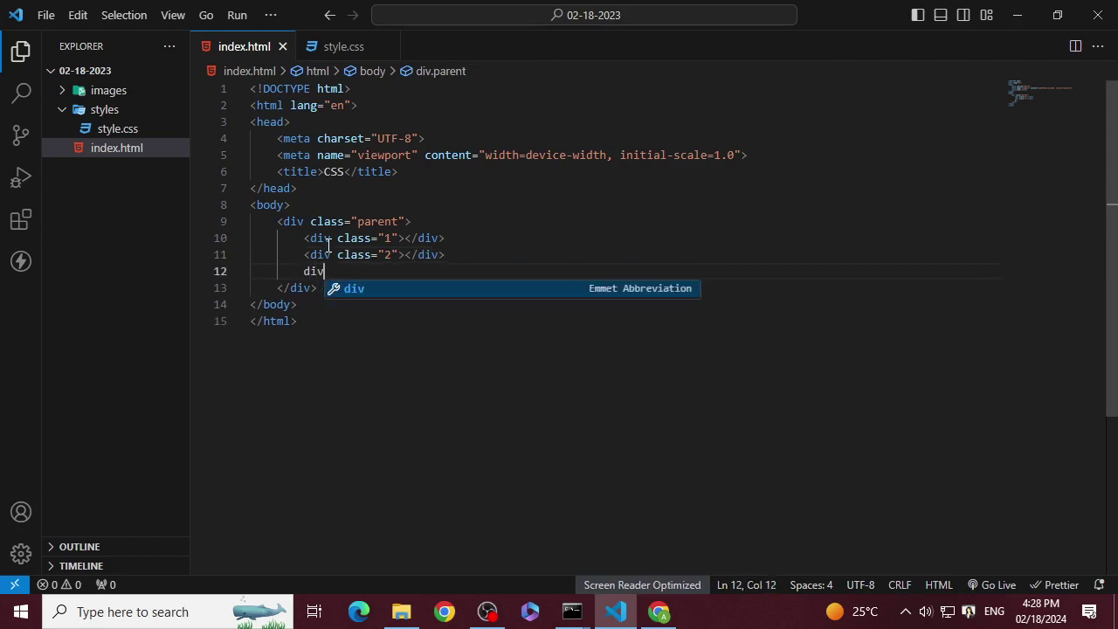
text(.3)
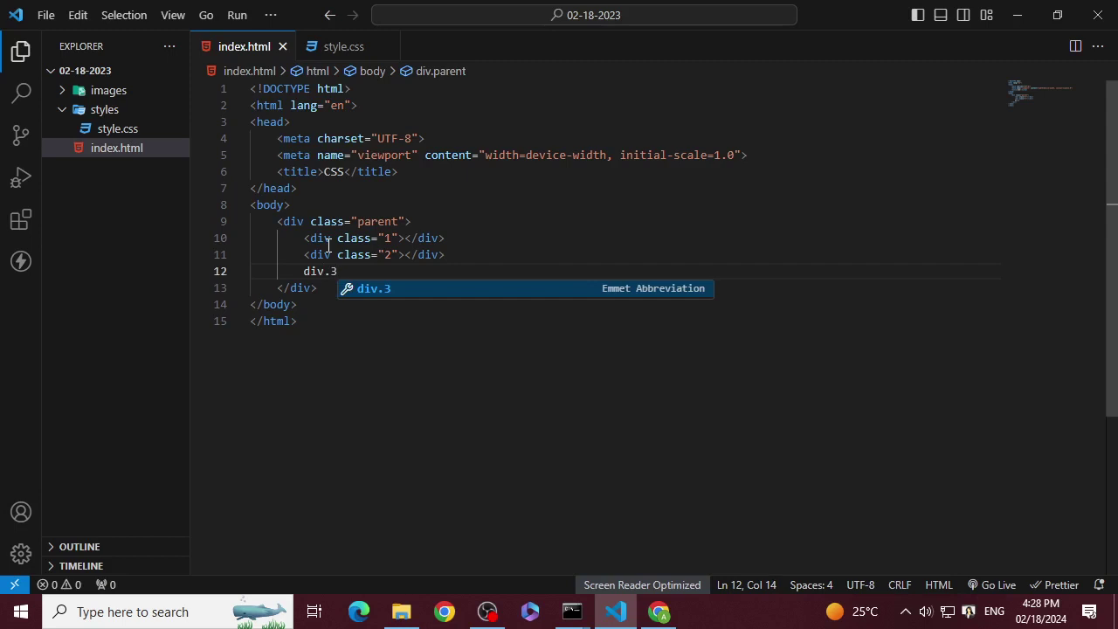
key(Tab)
key(Up)
key(Up)
key(Up)
key(Down)
key(Up)
key(Up)
key(Up)
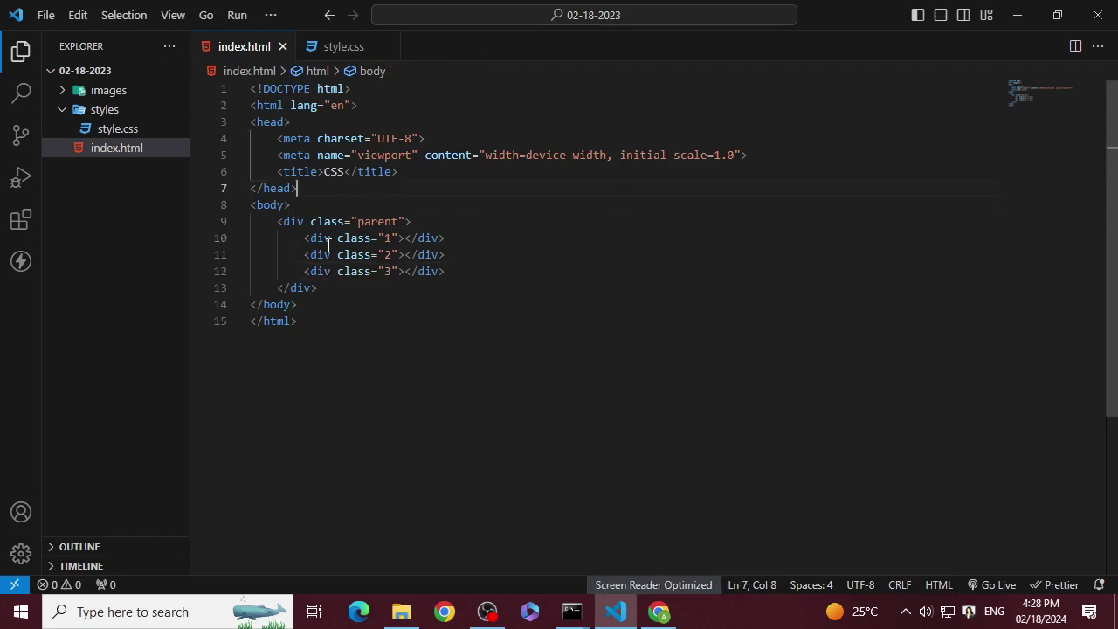
click(304, 49)
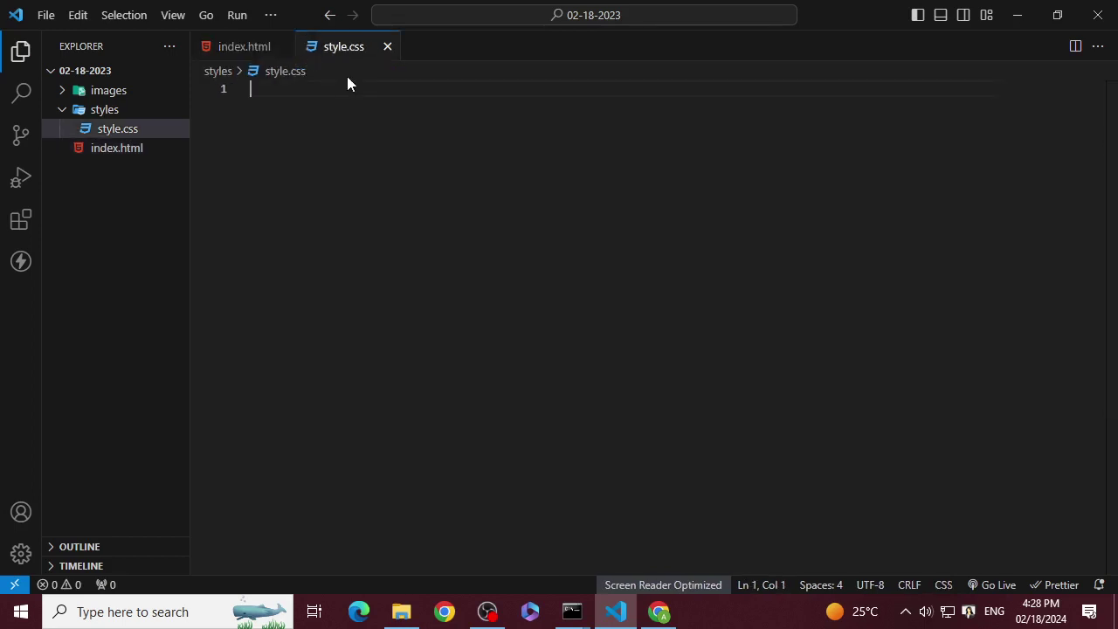
click(252, 47)
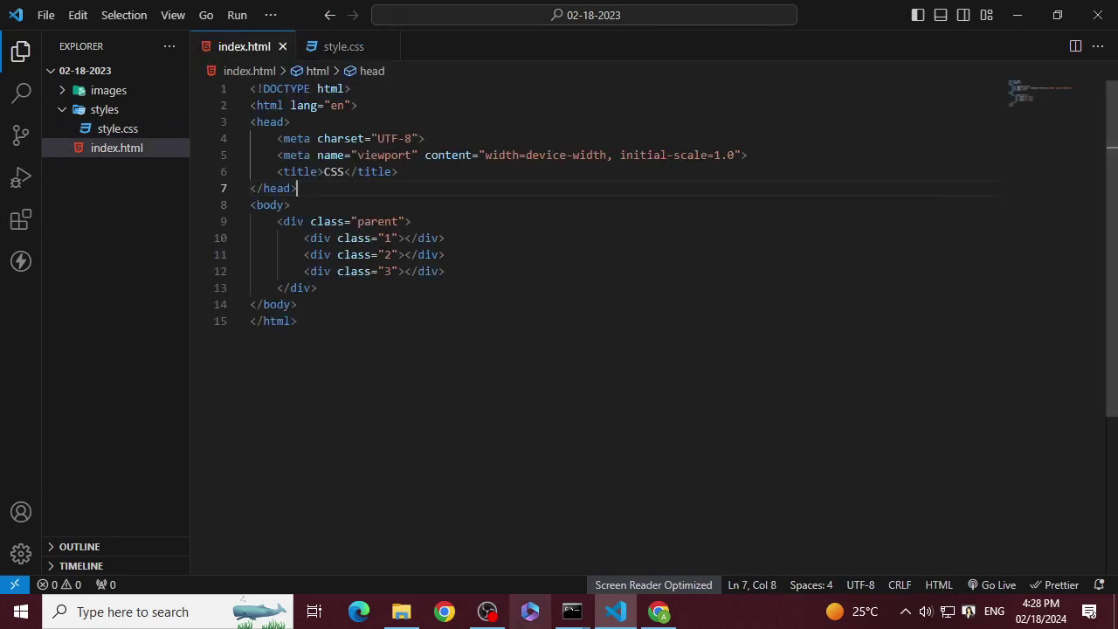
- Switch to the duckett.pdf book in Chrome and examine the box-shadow offset, blur, spread and color values in the example rules on page 327
click(658, 611)
scroll(570, 327, down, 2)
scroll(606, 309, up, 4)
scroll(614, 312, down, 3)
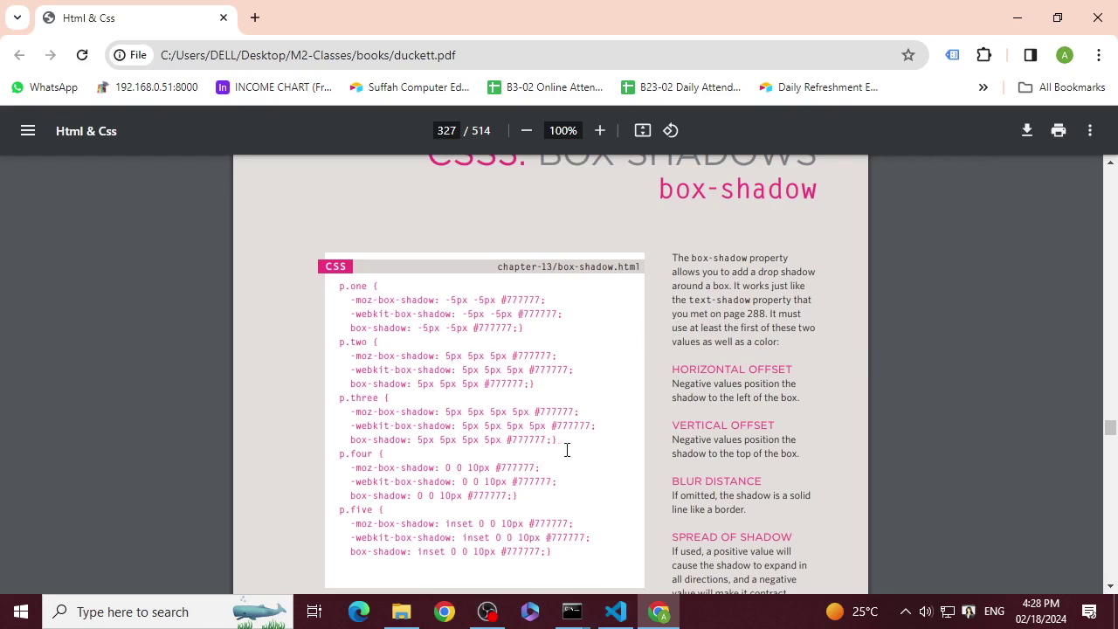
drag(451, 299, 542, 296)
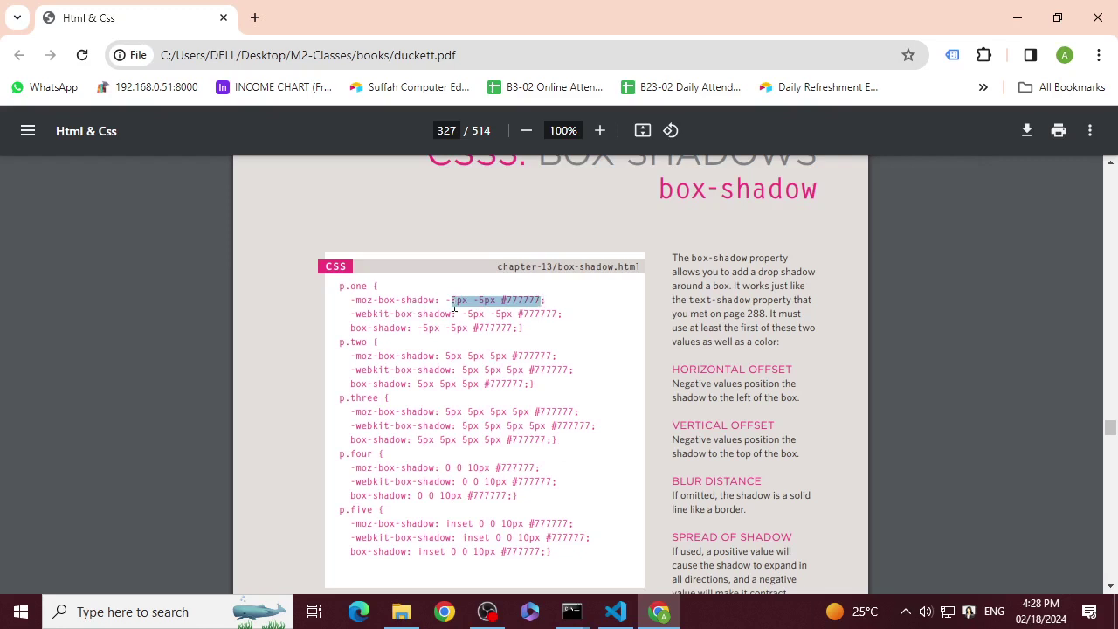
drag(454, 307, 484, 303)
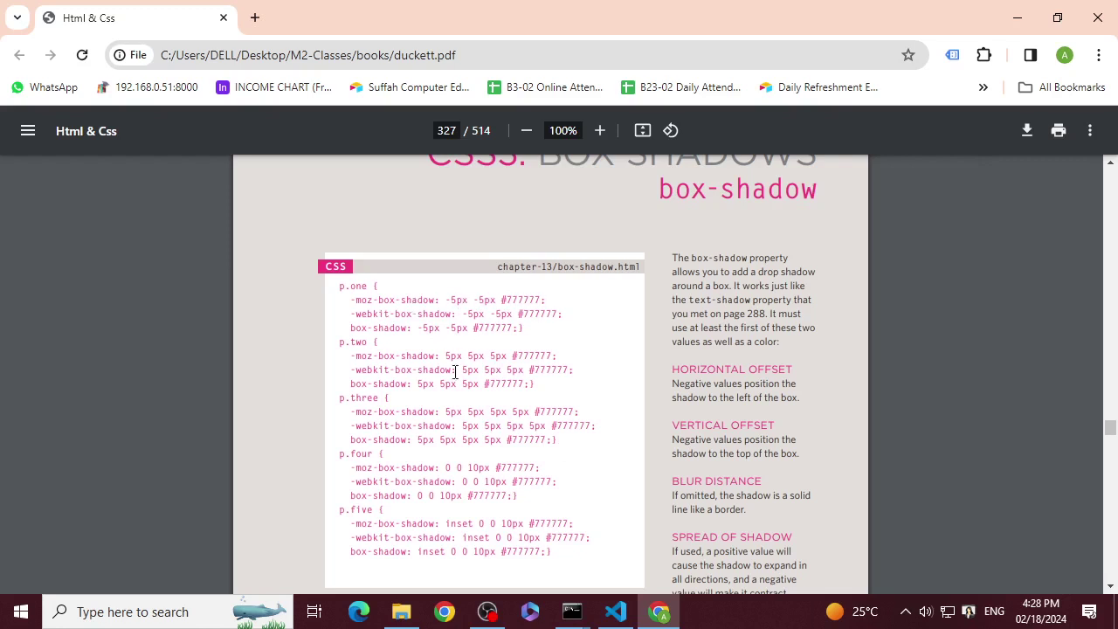
drag(439, 350, 554, 351)
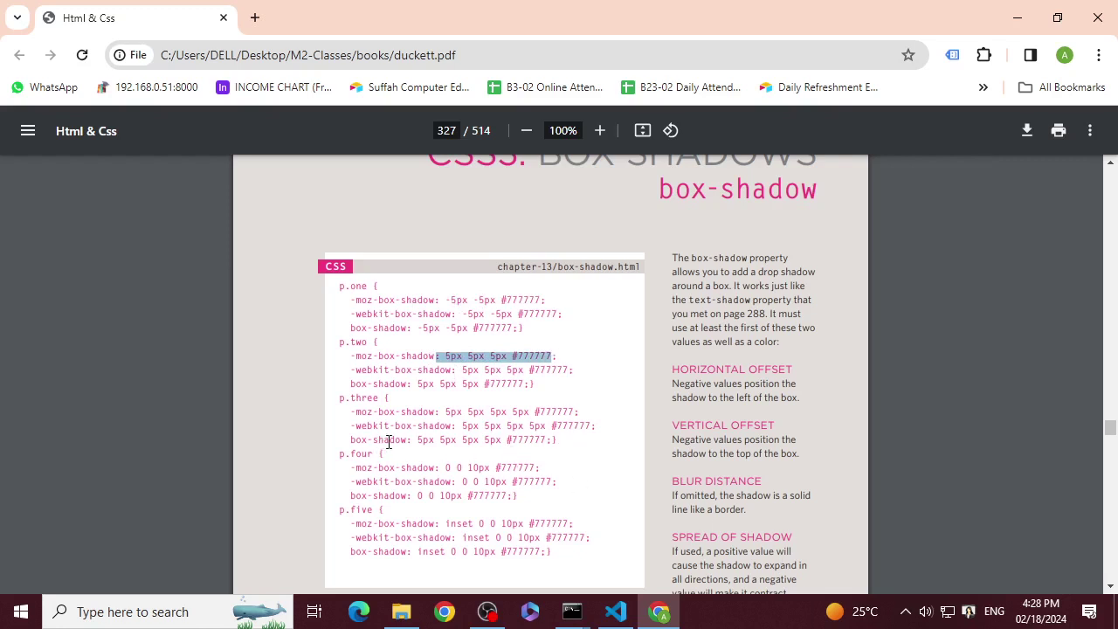
drag(417, 439, 536, 441)
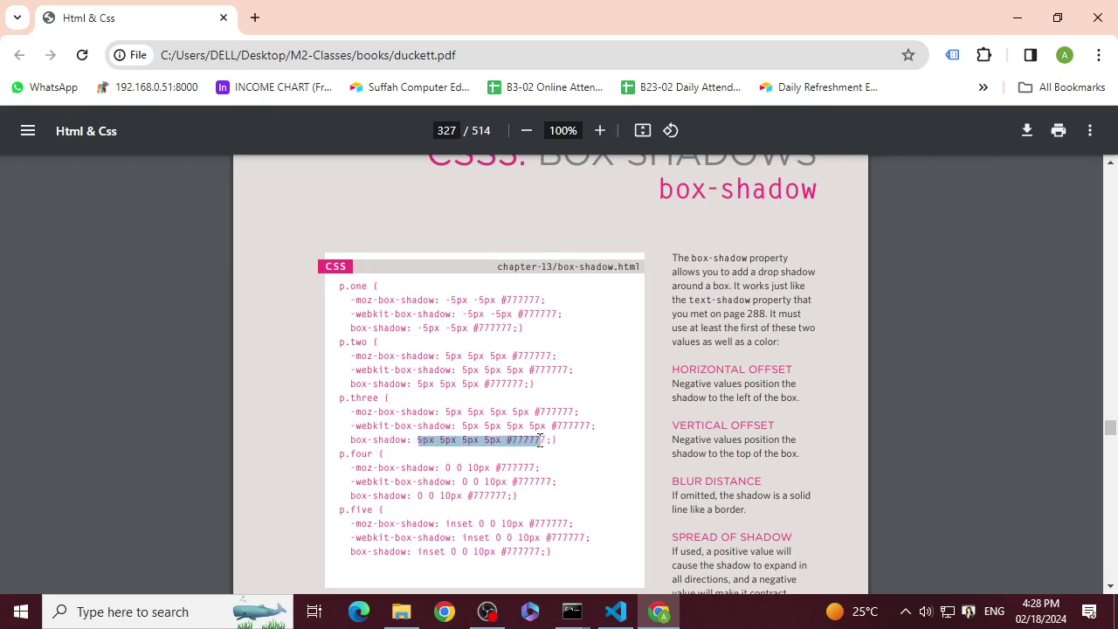
mouse_move(445, 466)
mouse_down()
mouse_move(521, 456)
mouse_move(450, 467)
mouse_up()
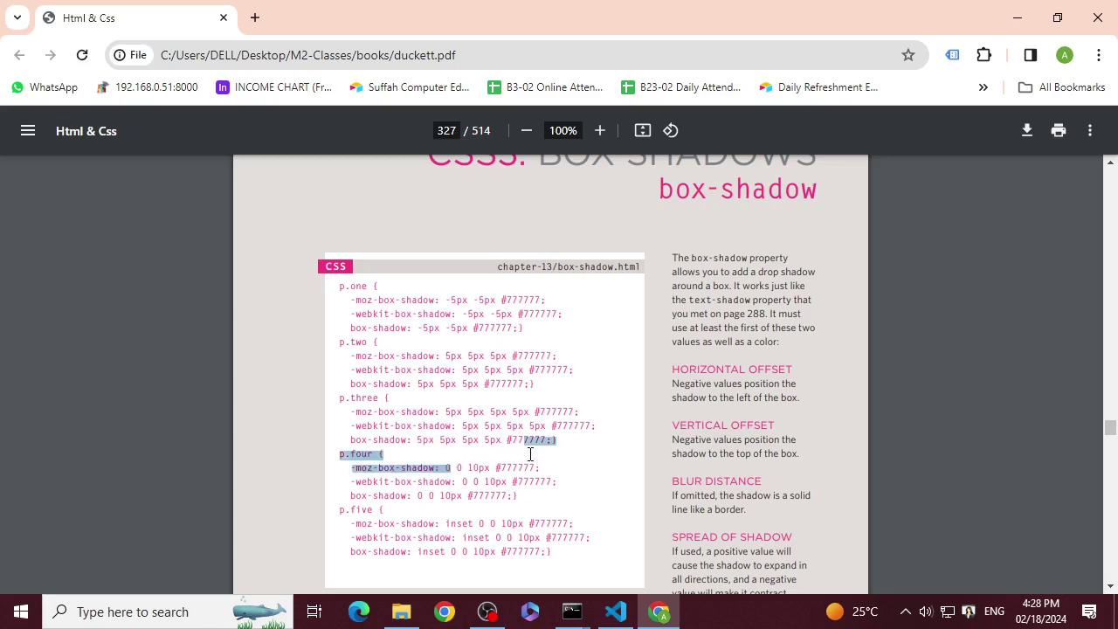
drag(445, 356, 480, 356)
drag(452, 299, 567, 299)
- Compare the rendered box-shadow result boxes with the example CSS rules above them
scroll(870, 417, down, 1)
scroll(869, 419, down, 4)
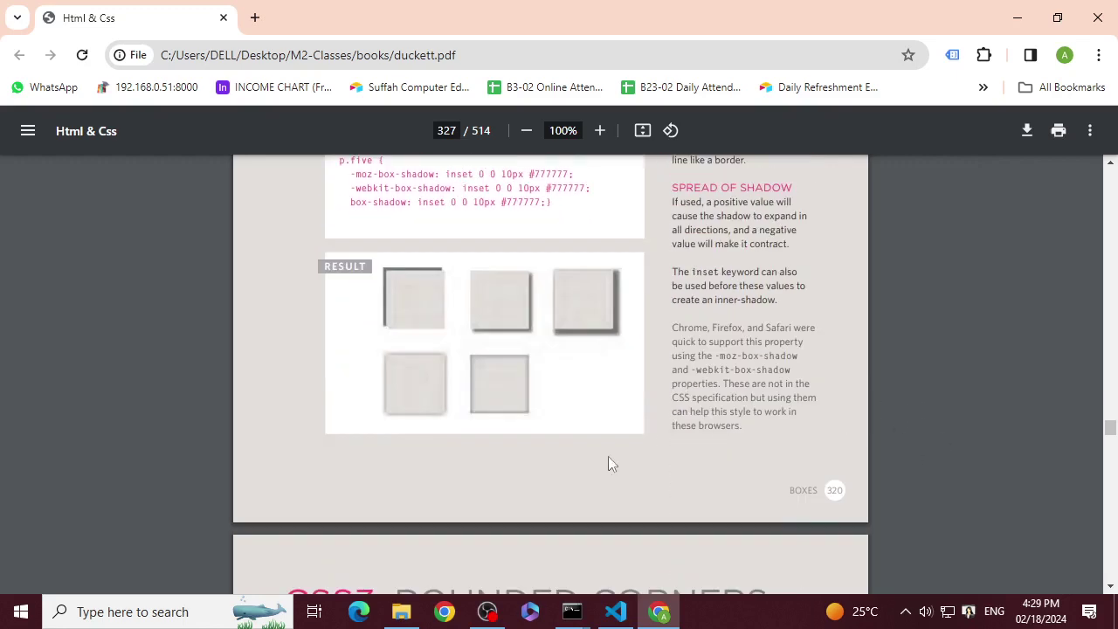
scroll(611, 402, up, 4)
scroll(367, 367, down, 1)
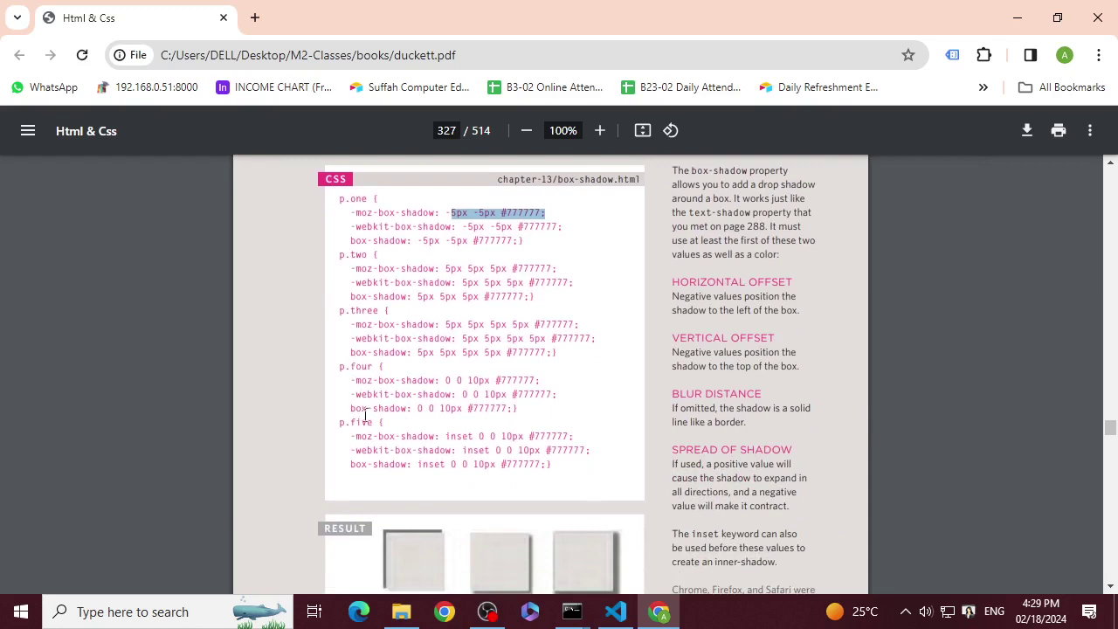
- Enlarge the book page to 150% and examine the -moz-, -webkit- and unprefixed box-shadow declarations in the p.one rule
drag(554, 465, 342, 194)
click(487, 246)
key(ctrl+plus)
key(ctrl+plus)
key(ctrl+plus)
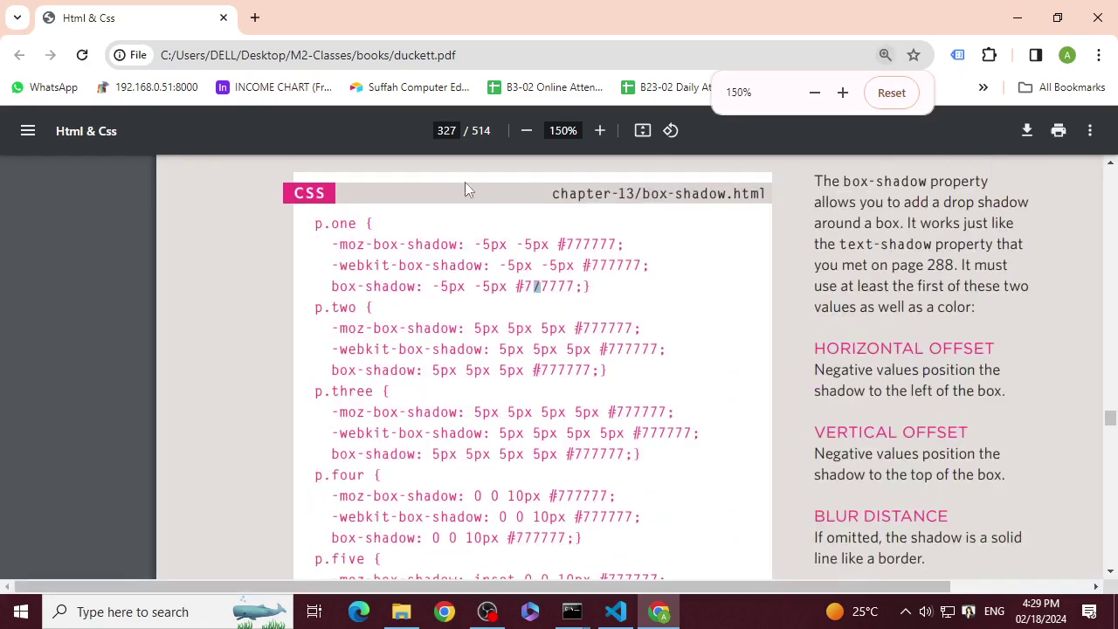
drag(332, 287, 583, 288)
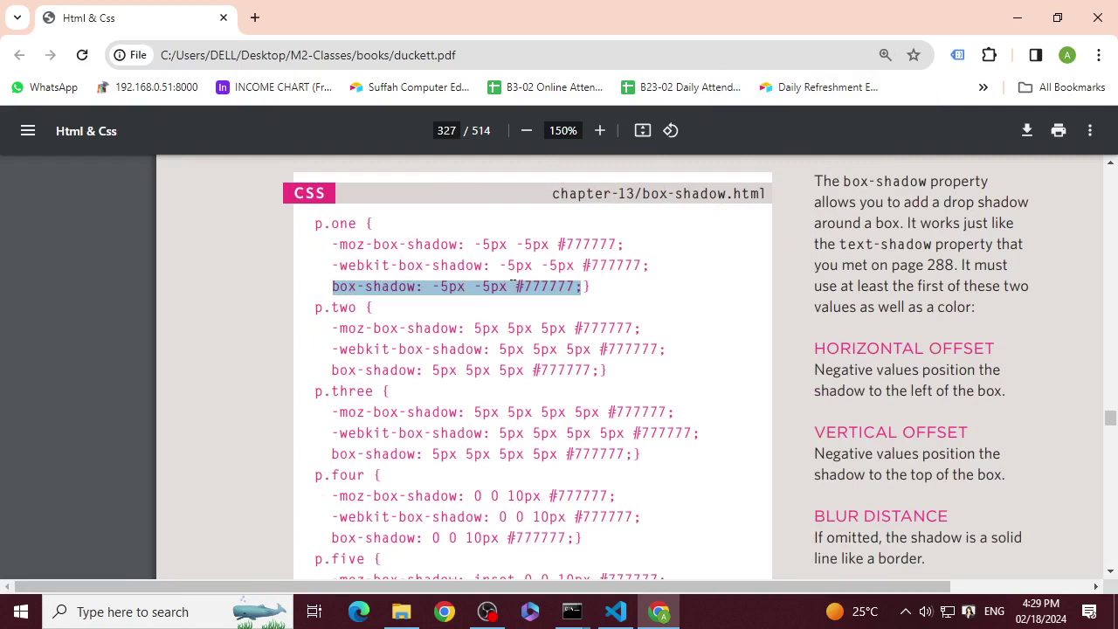
drag(662, 266, 400, 241)
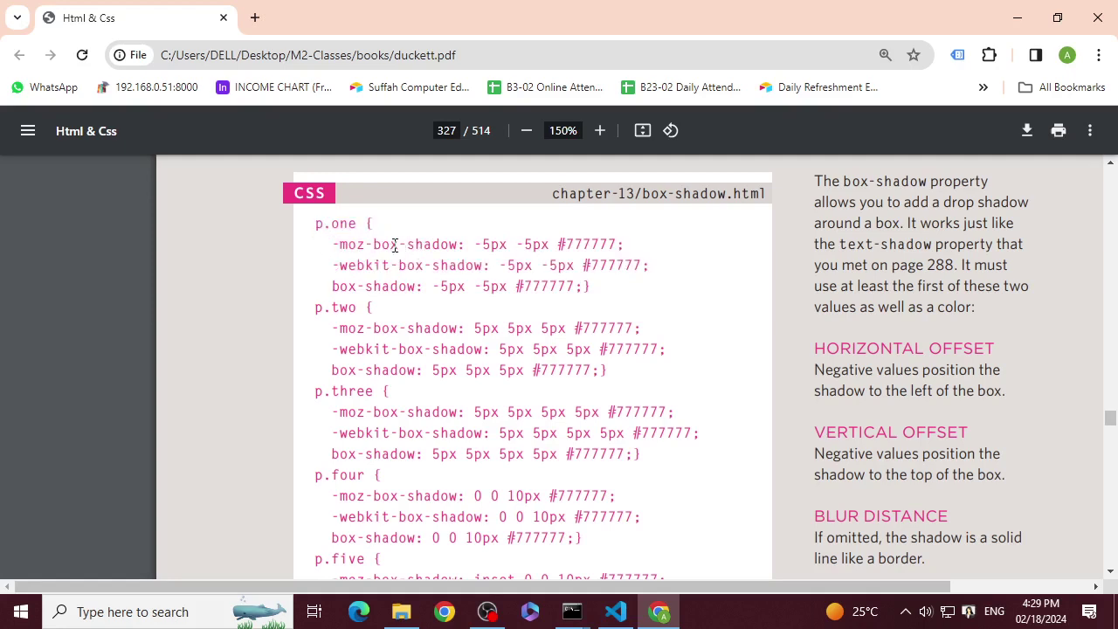
drag(401, 242, 337, 252)
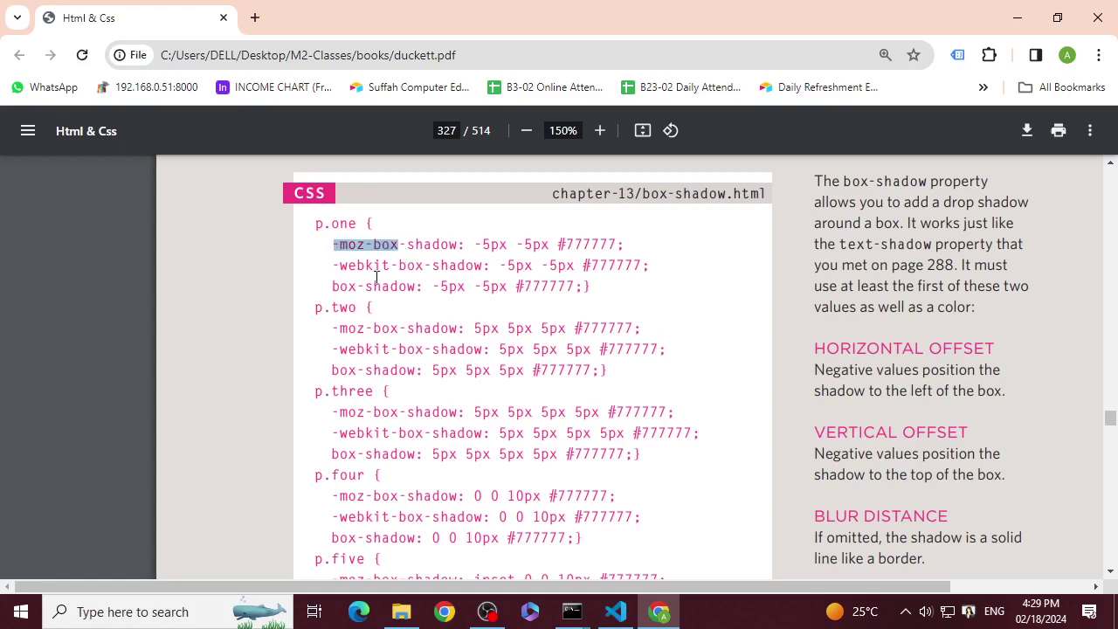
click(399, 253)
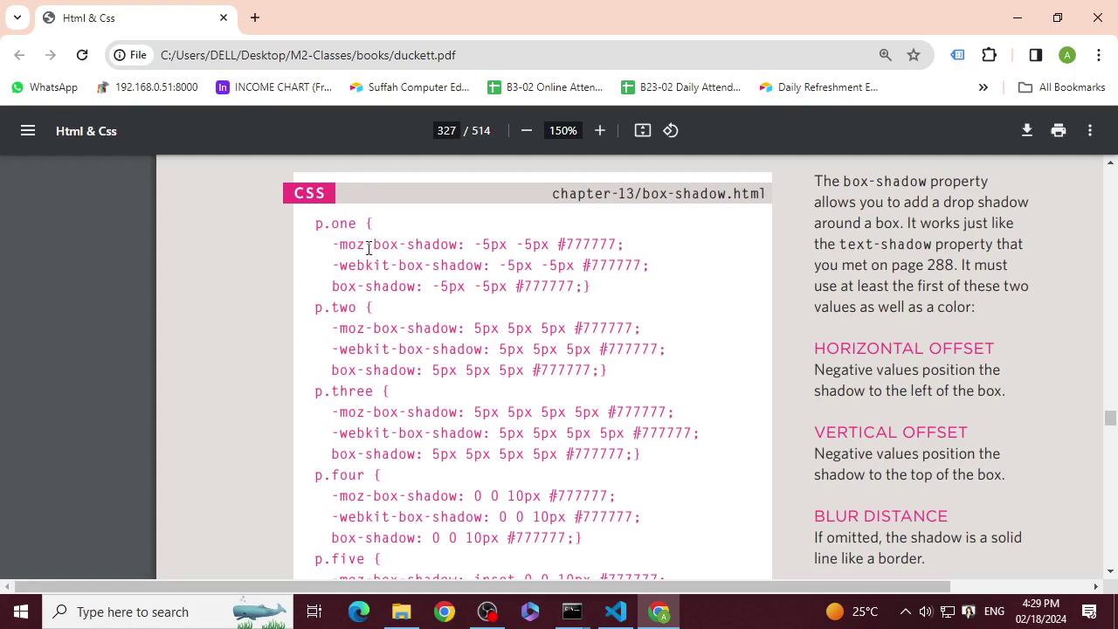
double_click(361, 245)
drag(367, 245, 463, 244)
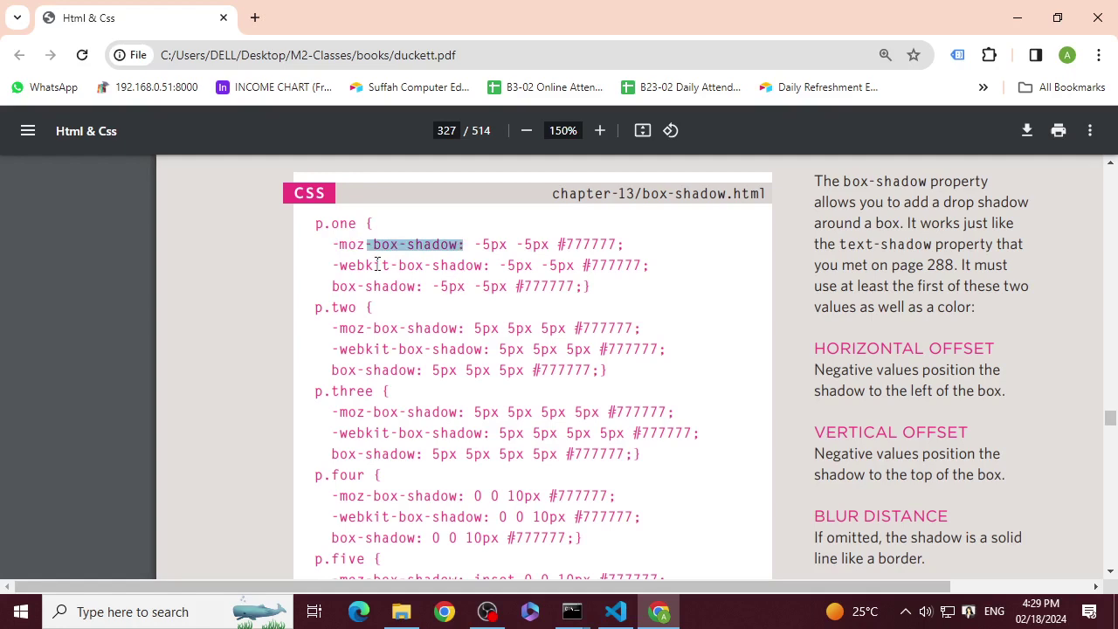
- Copy the -moz- prefix from the p.one rule and search Google in a new tab, refining the query to "-moz css"
drag(370, 245, 340, 250)
key(ctrl+c)
click(255, 18)
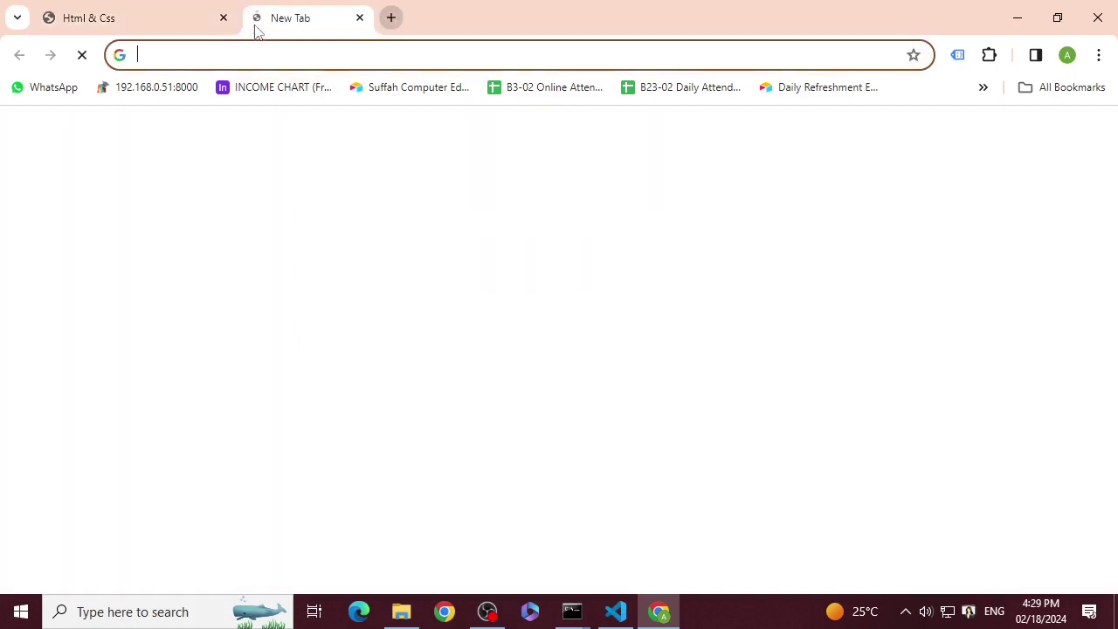
key(ctrl+v)
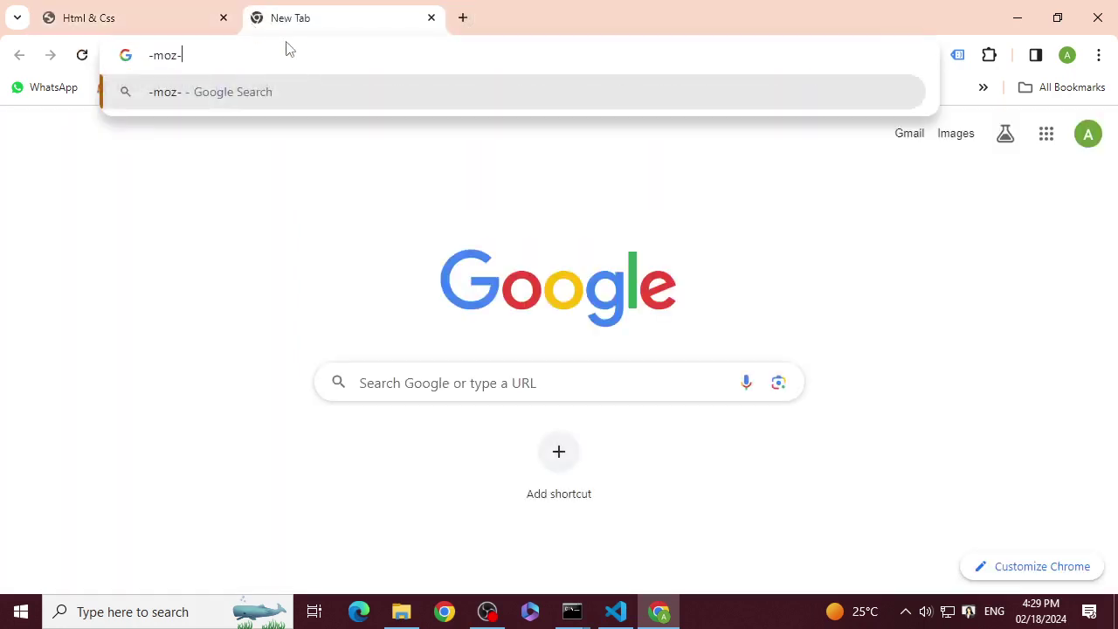
key(Return)
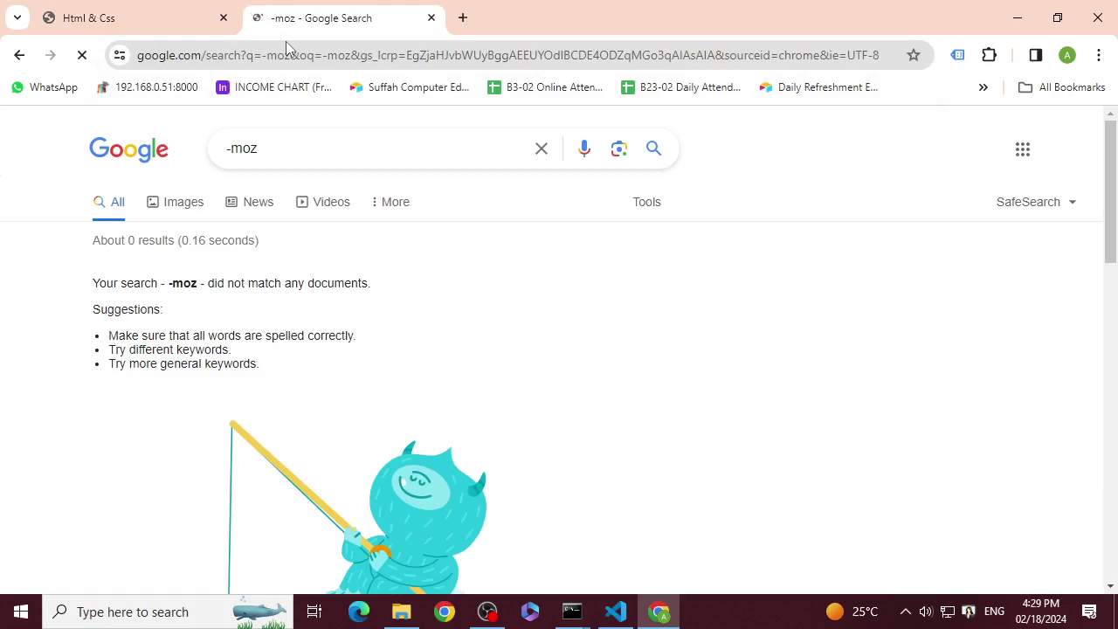
text(css)
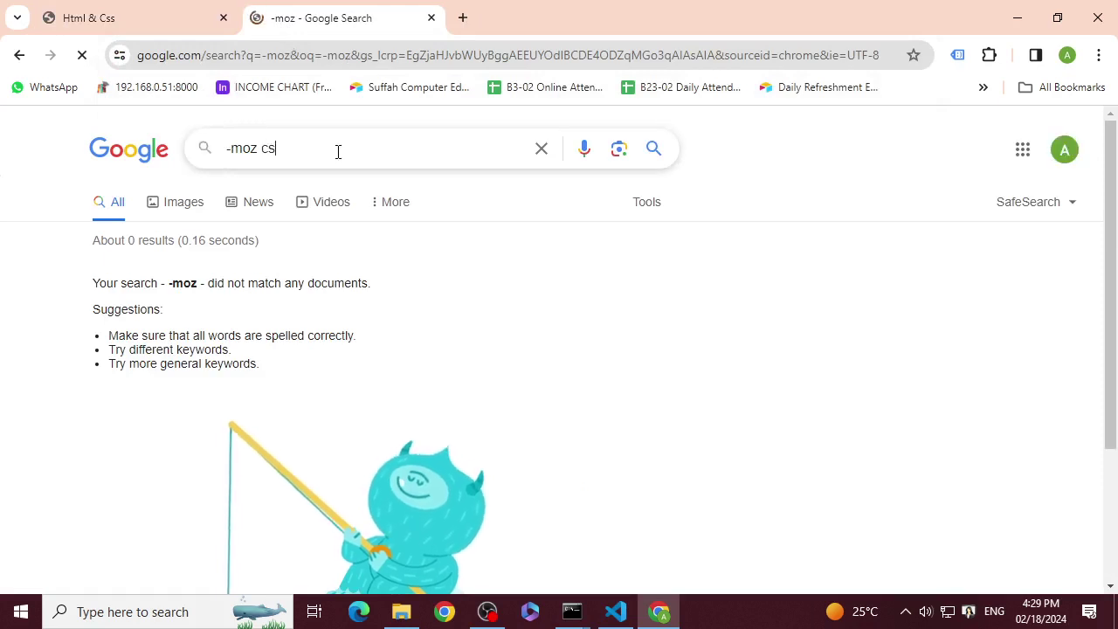
key(Return)
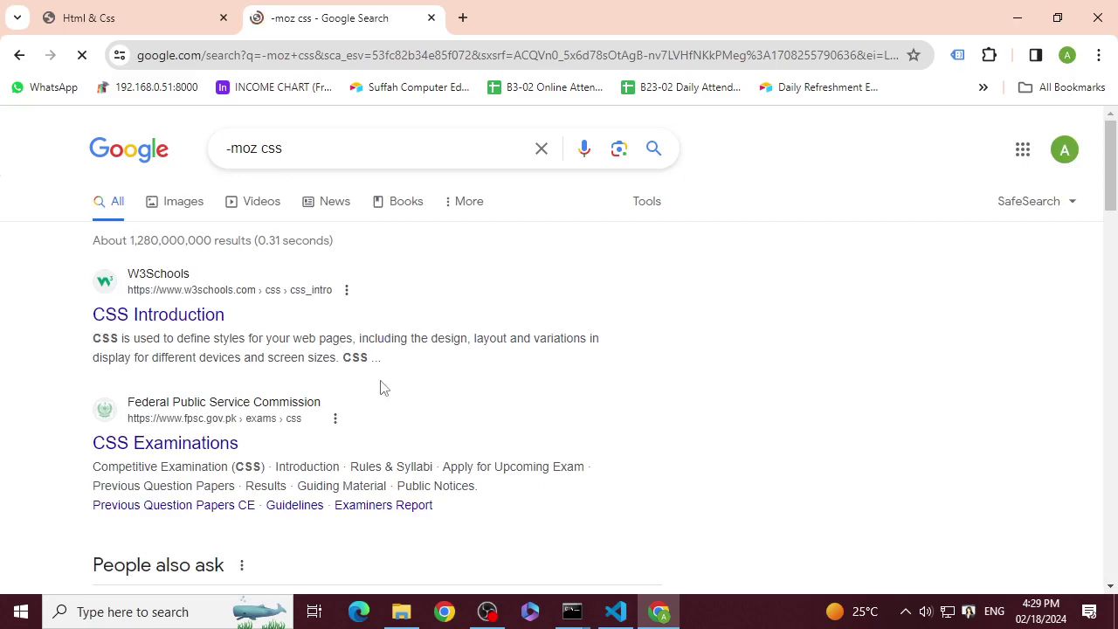
- Open the W3Schools CSS Introduction result and look through the page and its topic list for vendor prefix information
scroll(382, 387, down, 4)
click(137, 30)
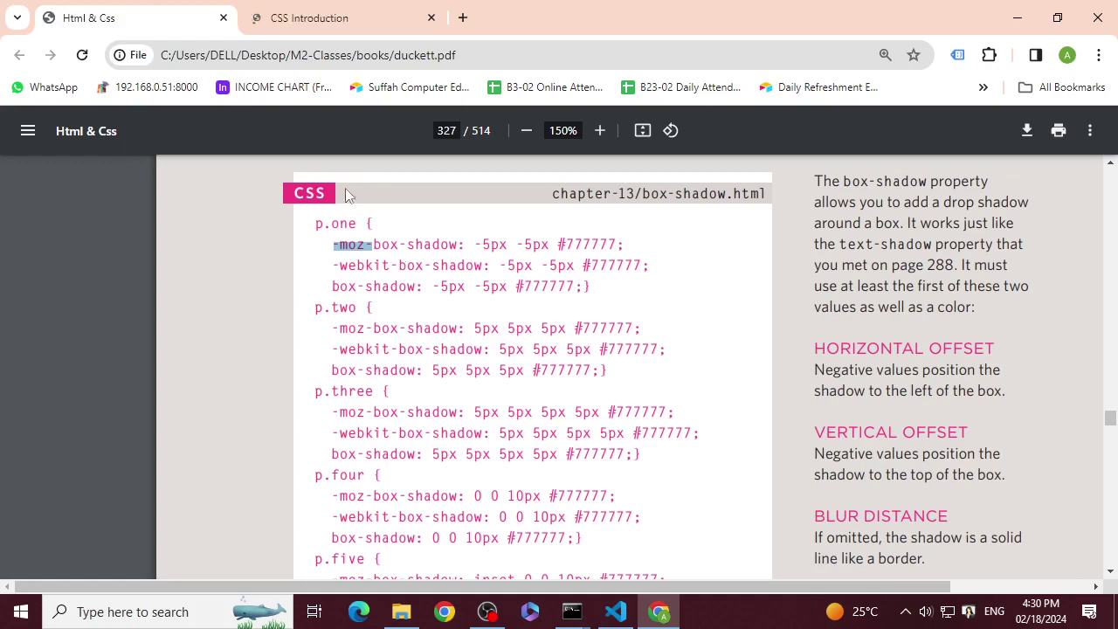
click(260, 14)
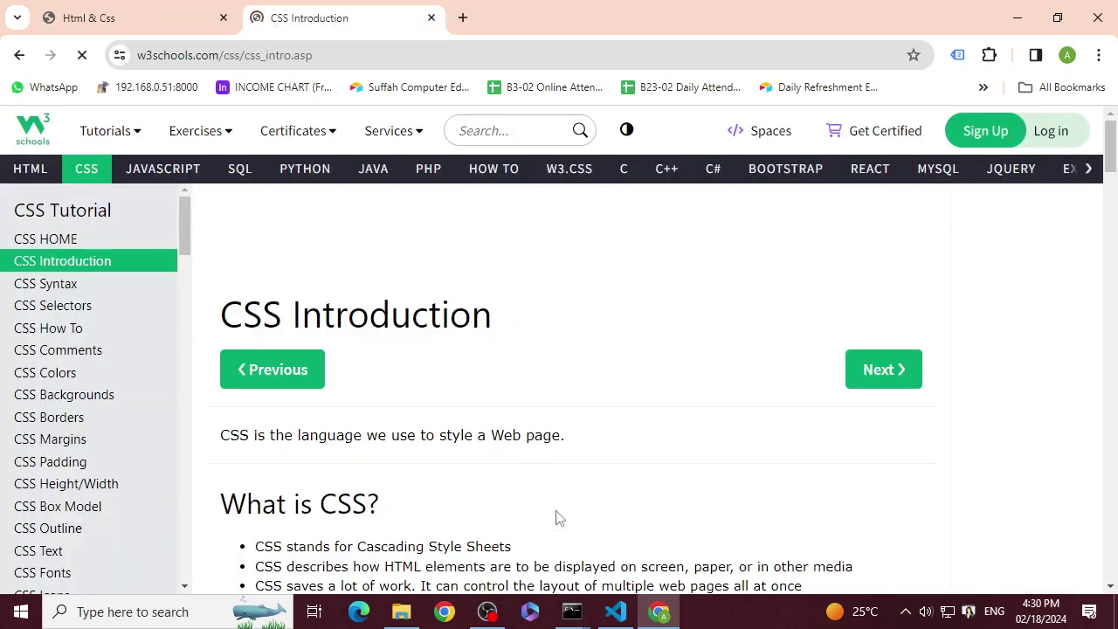
scroll(556, 515, down, 10)
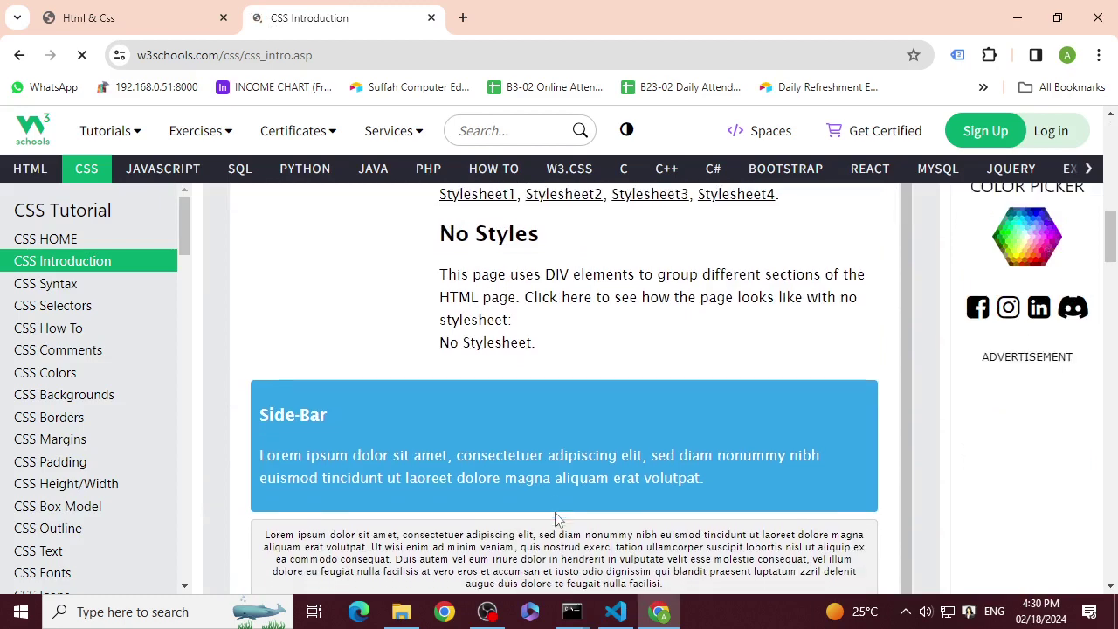
scroll(555, 520, up, 4)
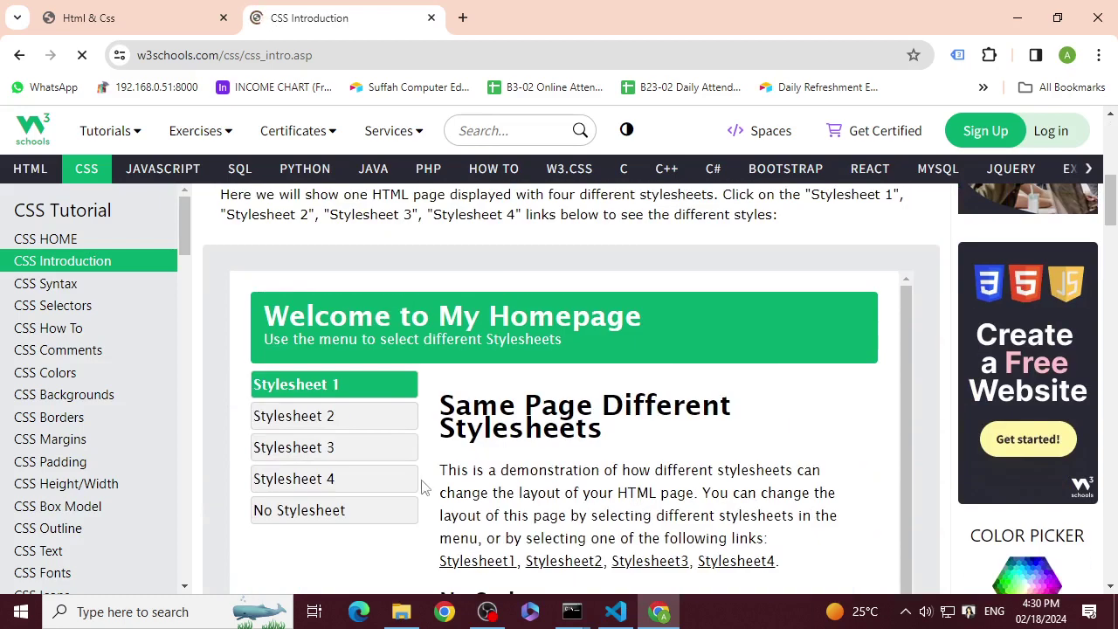
scroll(386, 457, up, 4)
scroll(153, 476, down, 3)
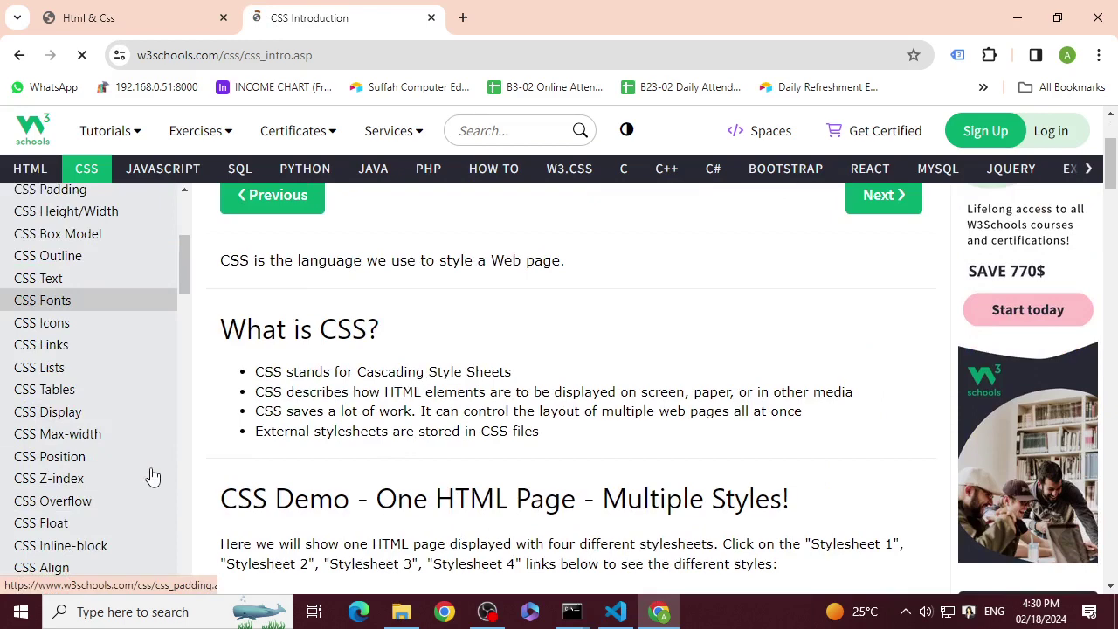
- Search Google for "cross browser css" in another new tab
key(ctrl+t)
click(419, 15)
click(548, 22)
text(c)
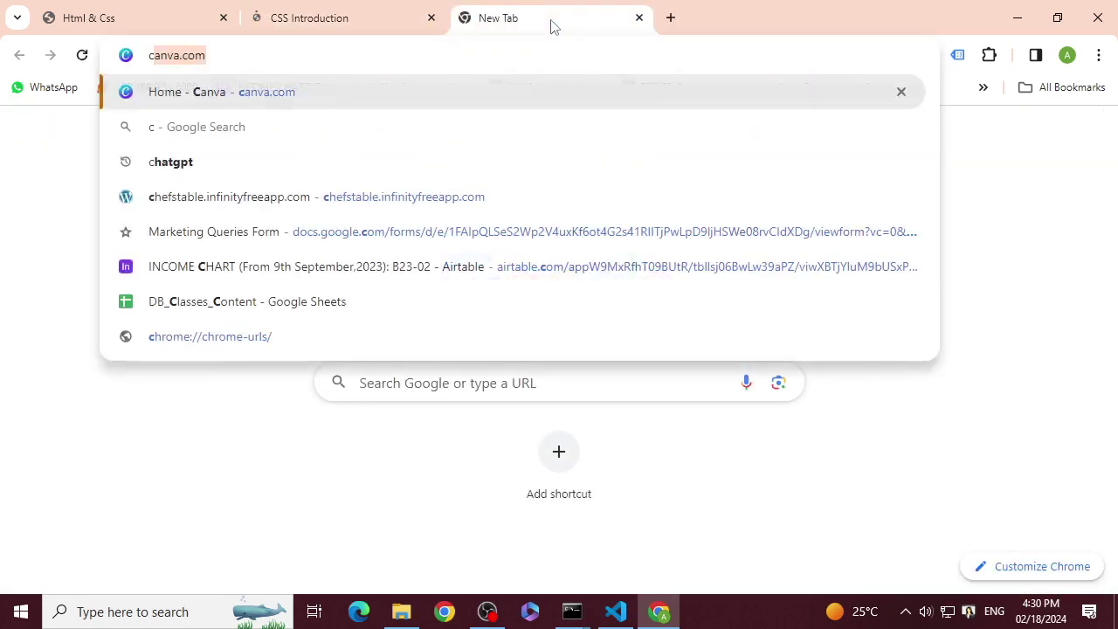
text(ross )
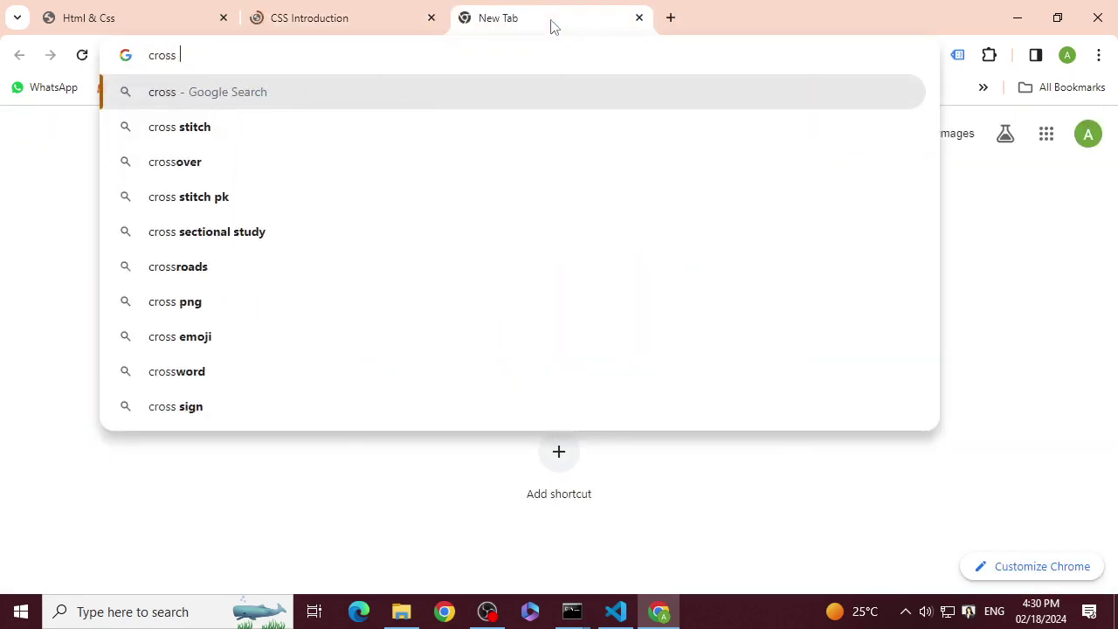
text(brows)
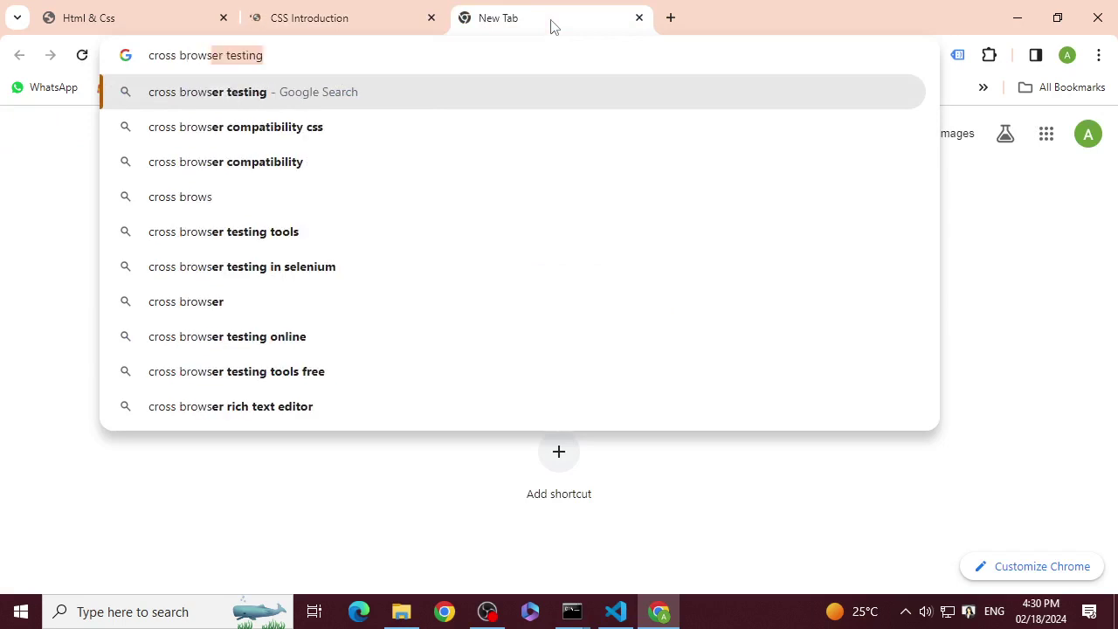
key(Right)
key(BackSpace)
key(BackSpace)
key(BackSpace)
key(BackSpace)
key(BackSpace)
key(BackSpace)
key(BackSpace)
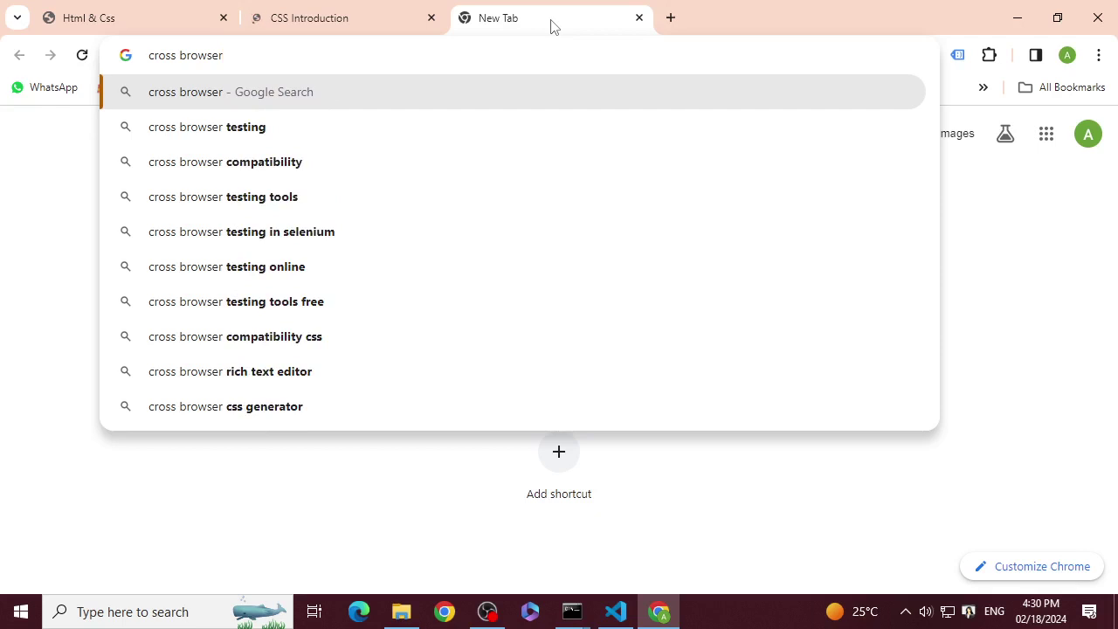
text(css)
key(Return)
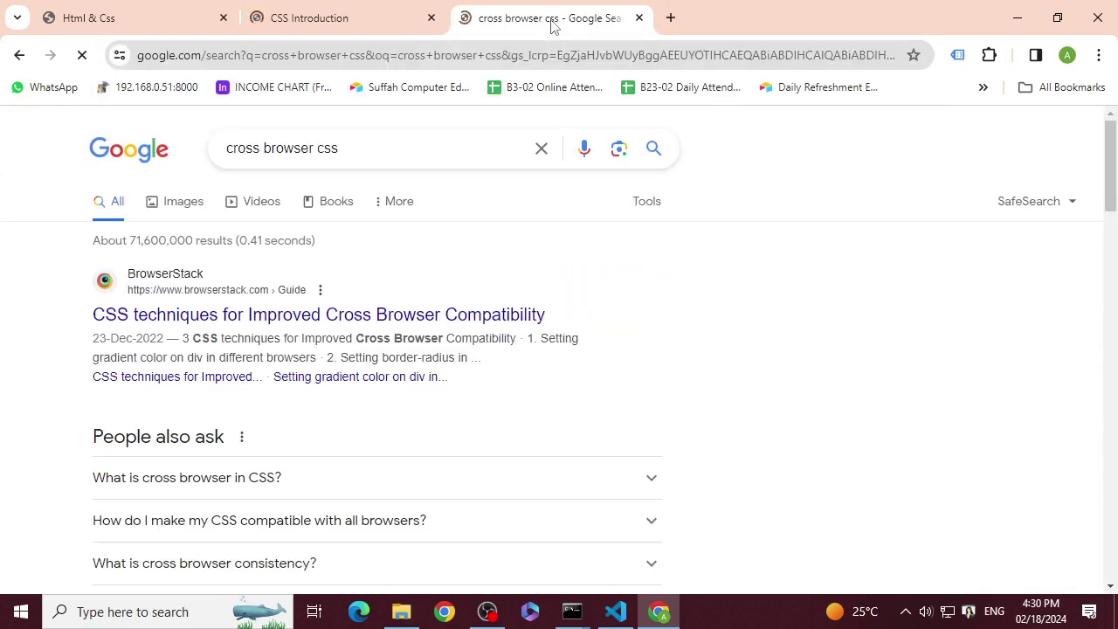
- Open the BrowserStack guide on CSS cross browser compatibility in a new tab and examine its -moz-linear-gradient syntax for Firefox
right_click(256, 321)
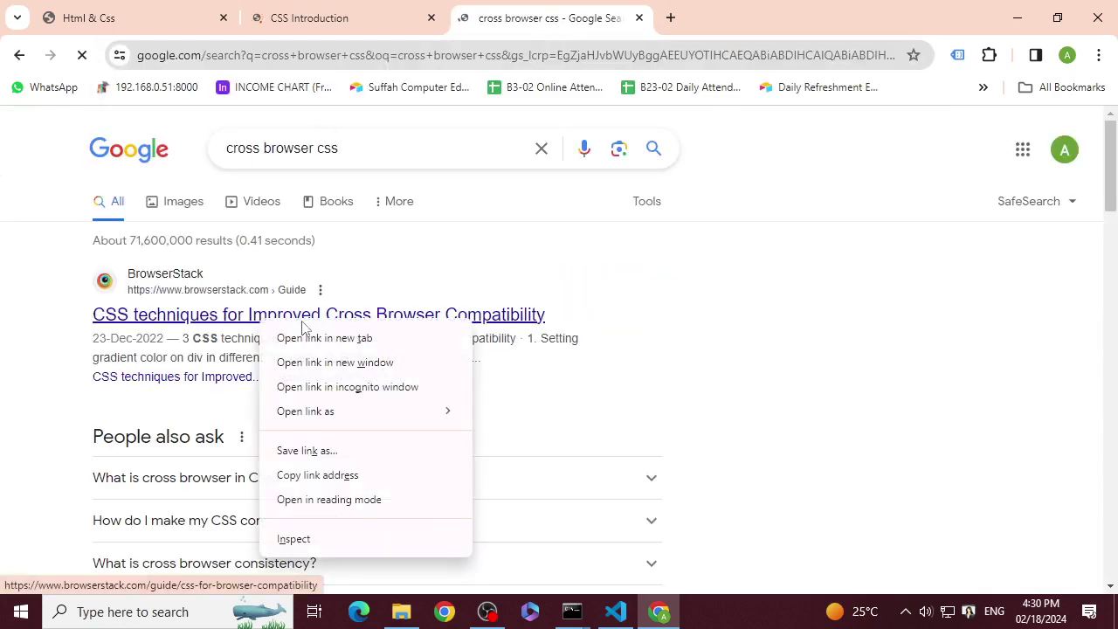
click(307, 338)
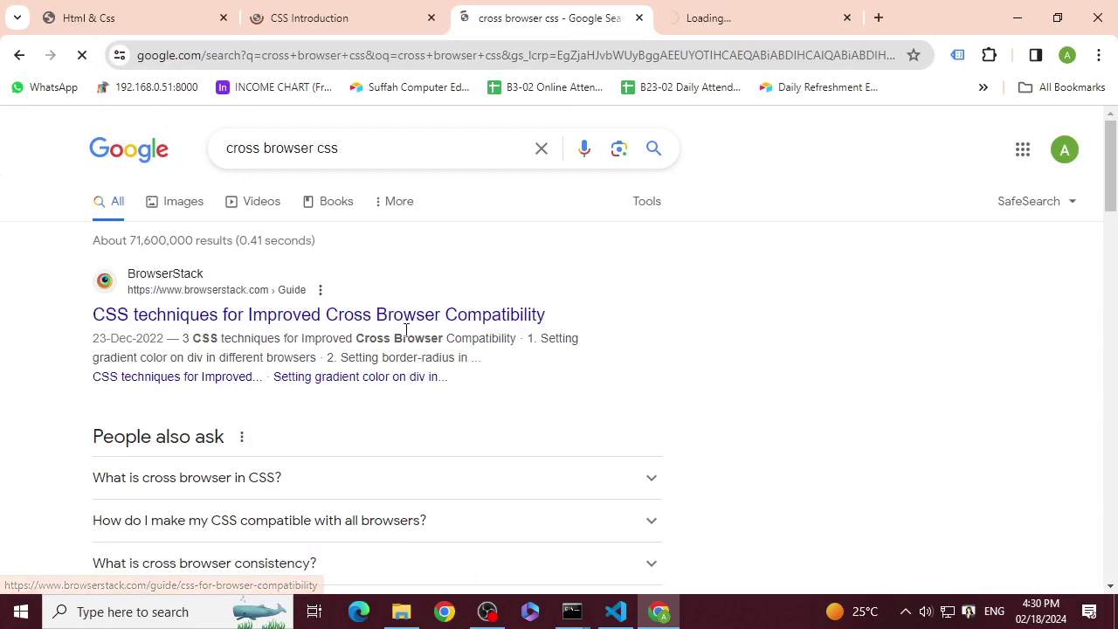
click(723, 9)
scroll(625, 524, down, 5)
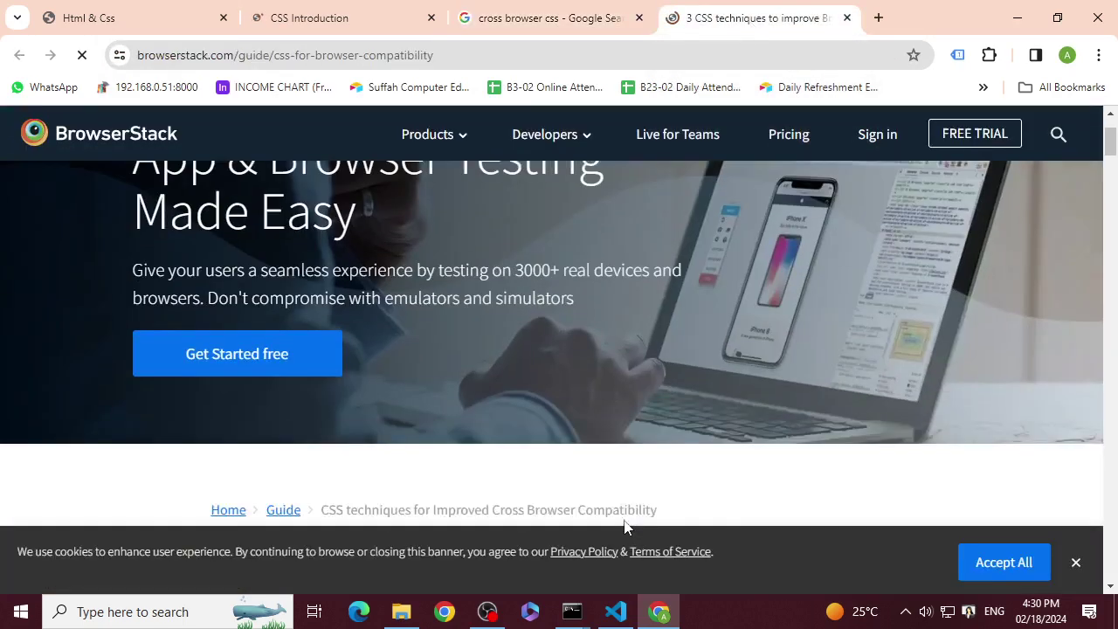
scroll(624, 524, down, 10)
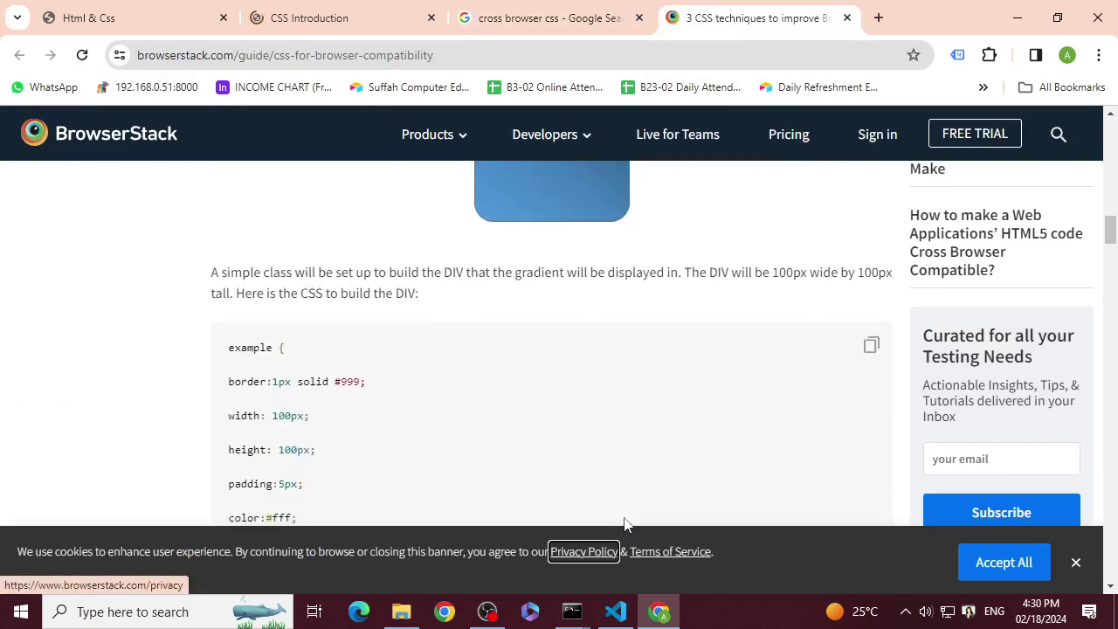
scroll(625, 524, down, 8)
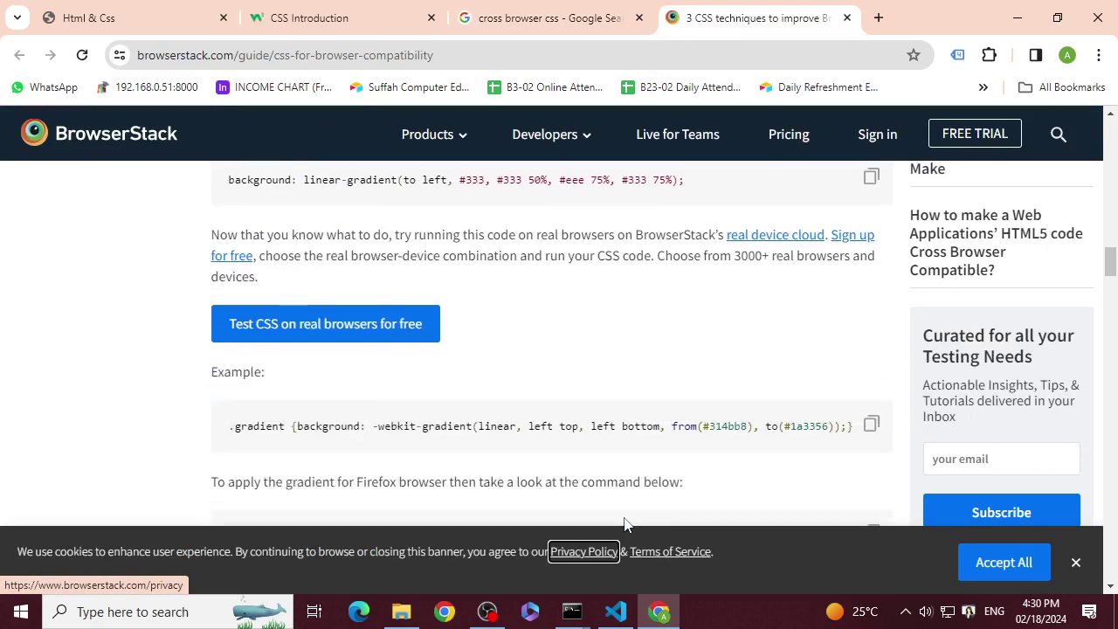
scroll(624, 524, down, 2)
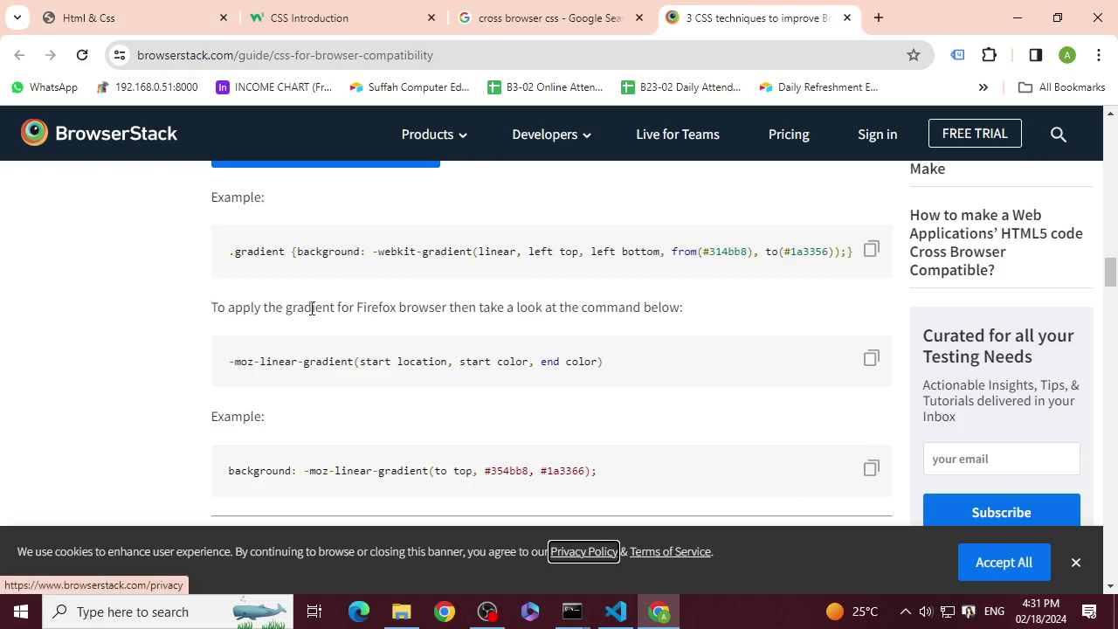
drag(228, 362, 260, 362)
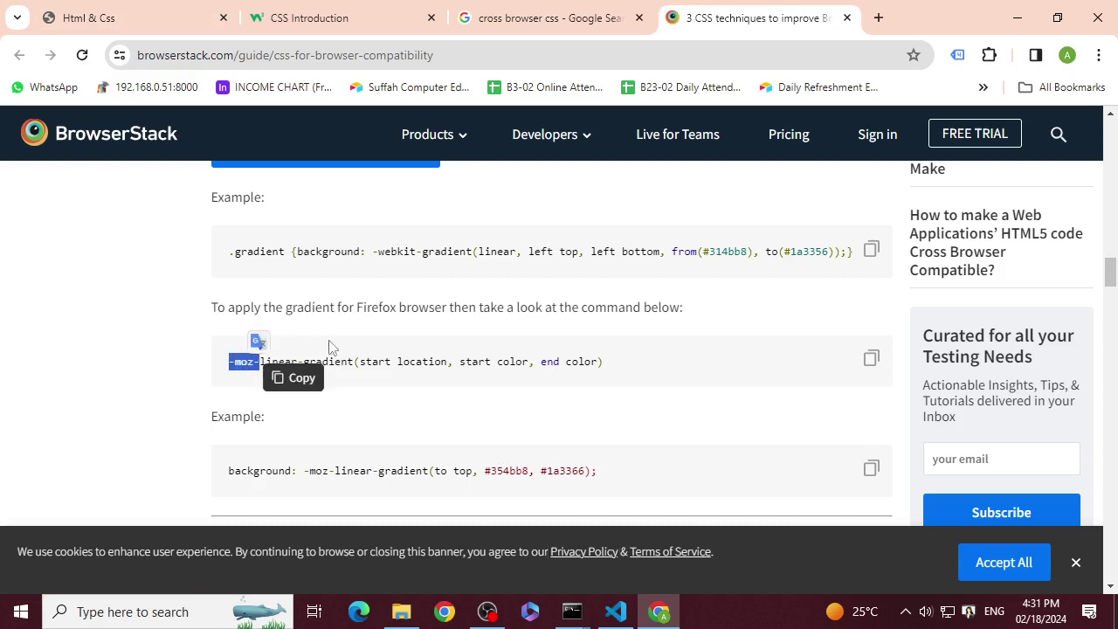
drag(355, 306, 522, 303)
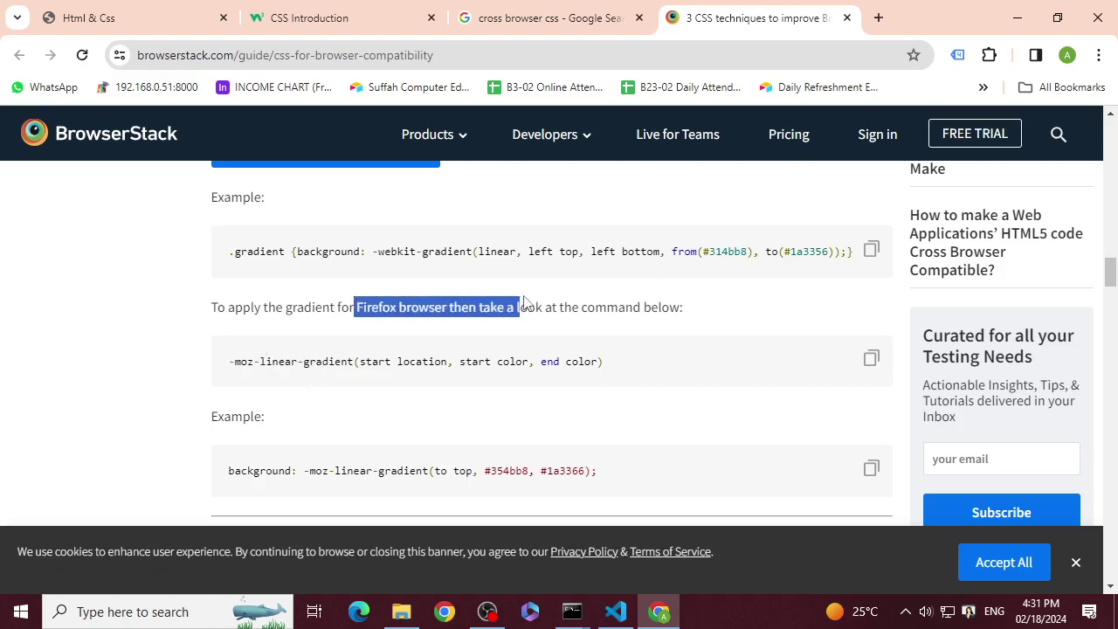
- Read the guide's border-radius section, examining the note on the -moz- prefix and the vendor-prefixed code examples
scroll(548, 466, down, 4)
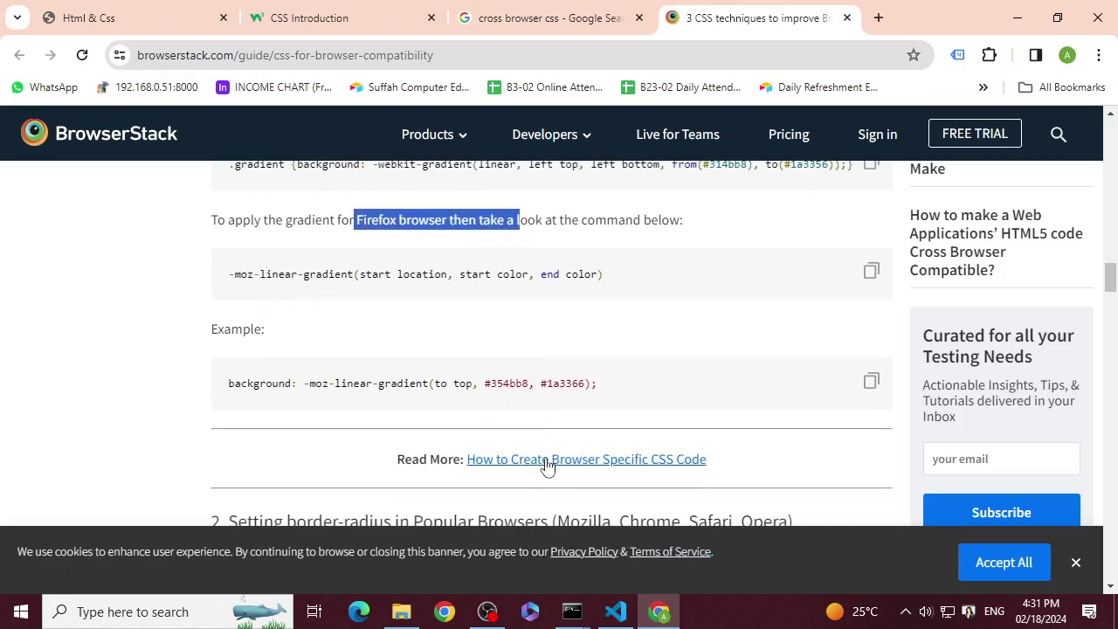
scroll(543, 462, up, 1)
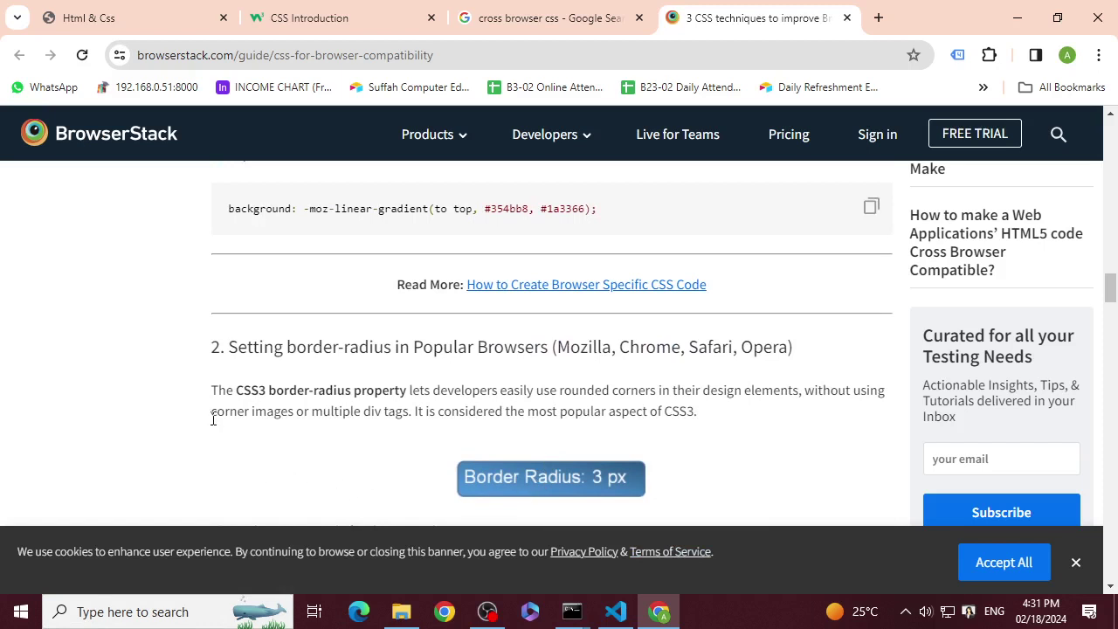
scroll(607, 407, down, 3)
scroll(607, 407, down, 2)
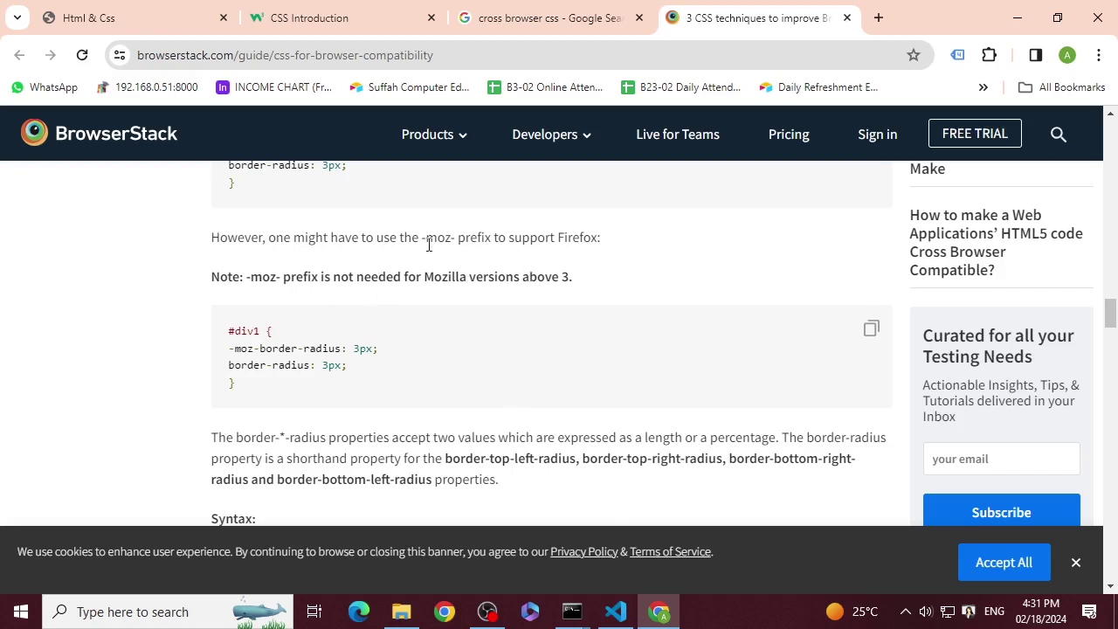
drag(251, 278, 422, 269)
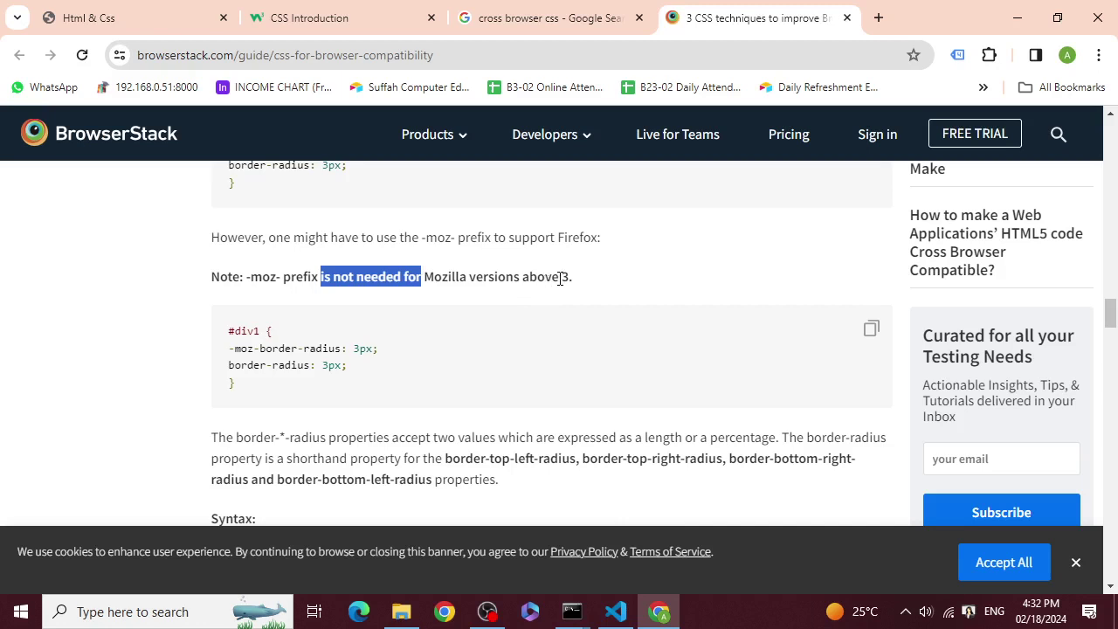
scroll(563, 276, down, 2)
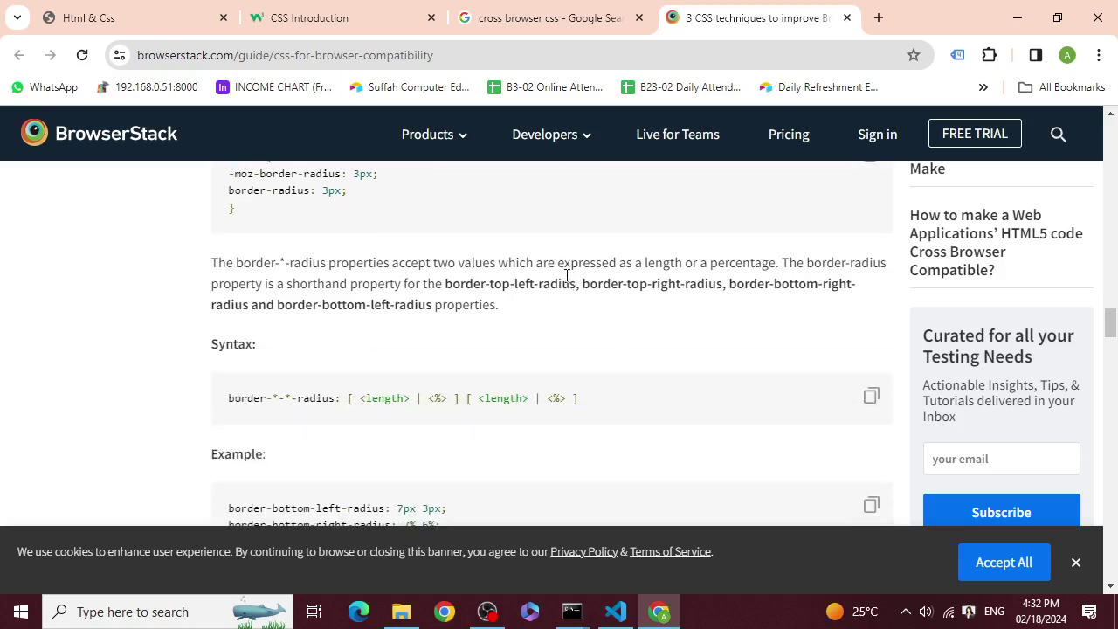
scroll(571, 271, down, 4)
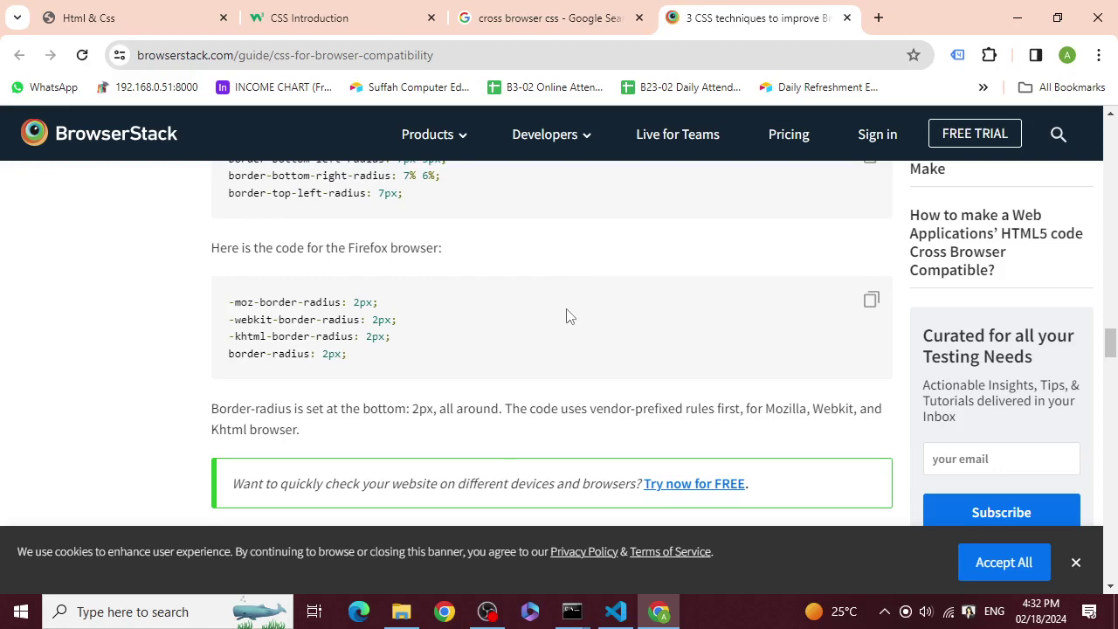
- Examine the guide's select-tag background section, its -webkit-appearance fix and the list of common cross-browser compatibility issues
scroll(566, 316, down, 5)
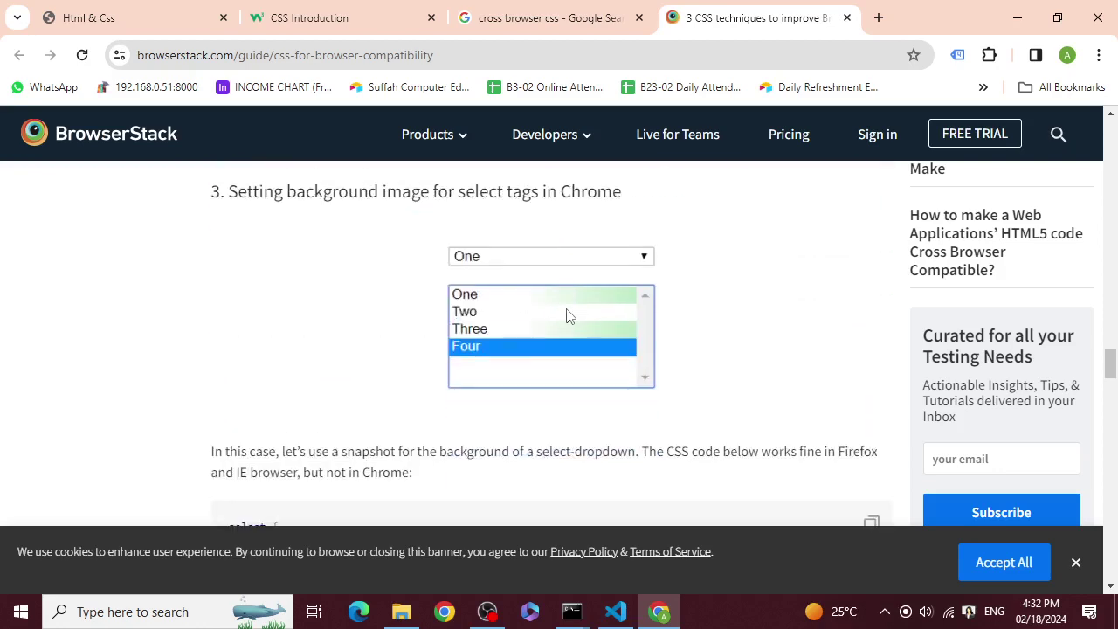
scroll(564, 316, down, 3)
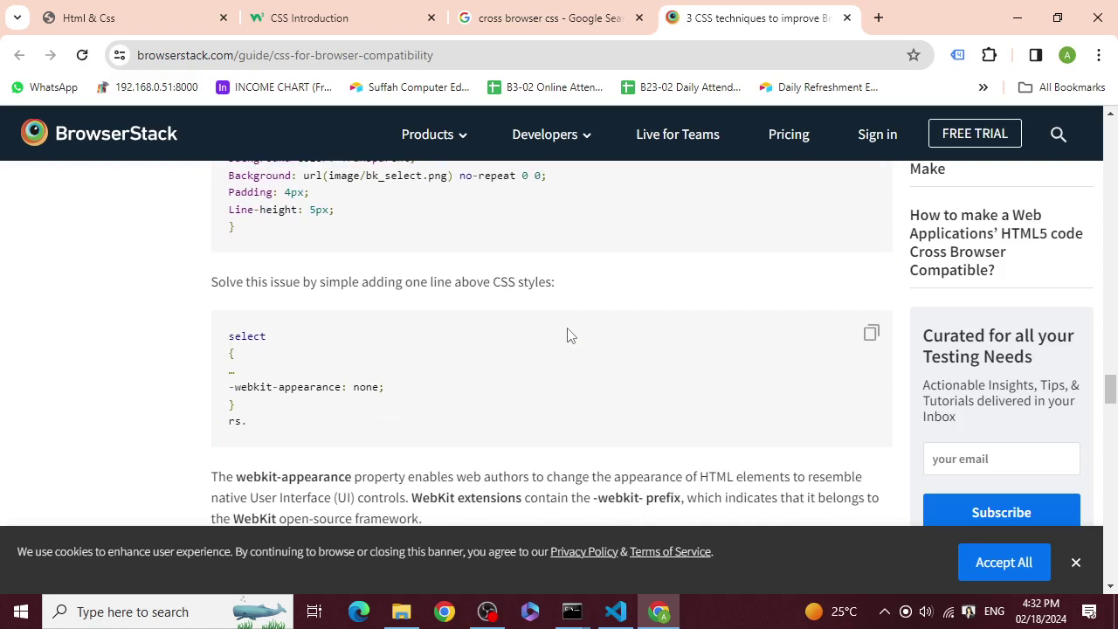
scroll(569, 376, down, 3)
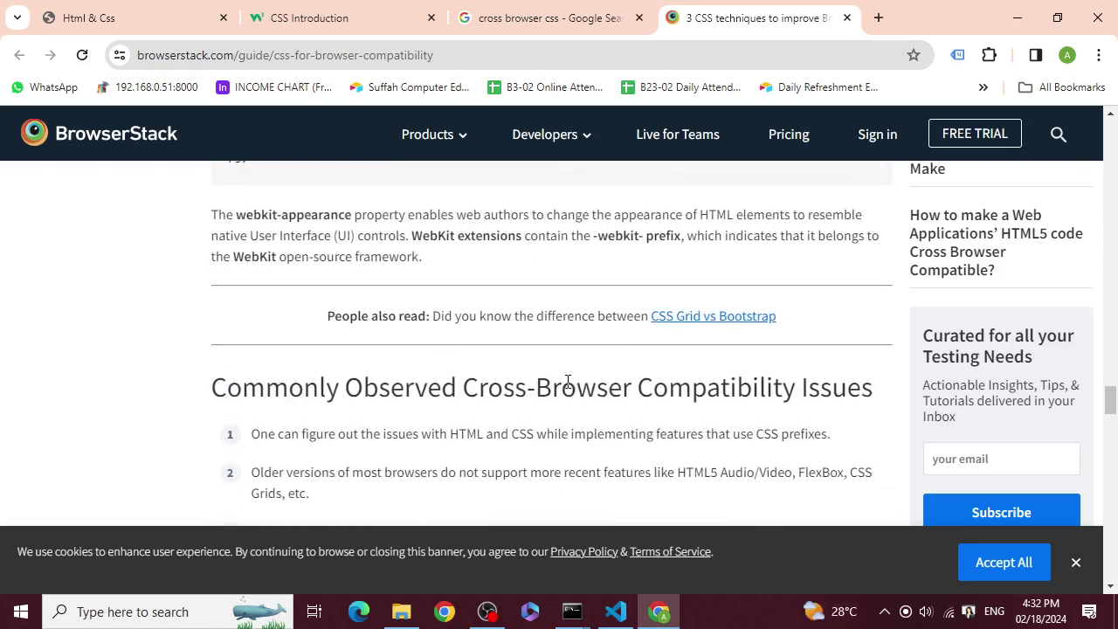
scroll(569, 382, down, 4)
scroll(573, 387, down, 2)
scroll(573, 387, up, 3)
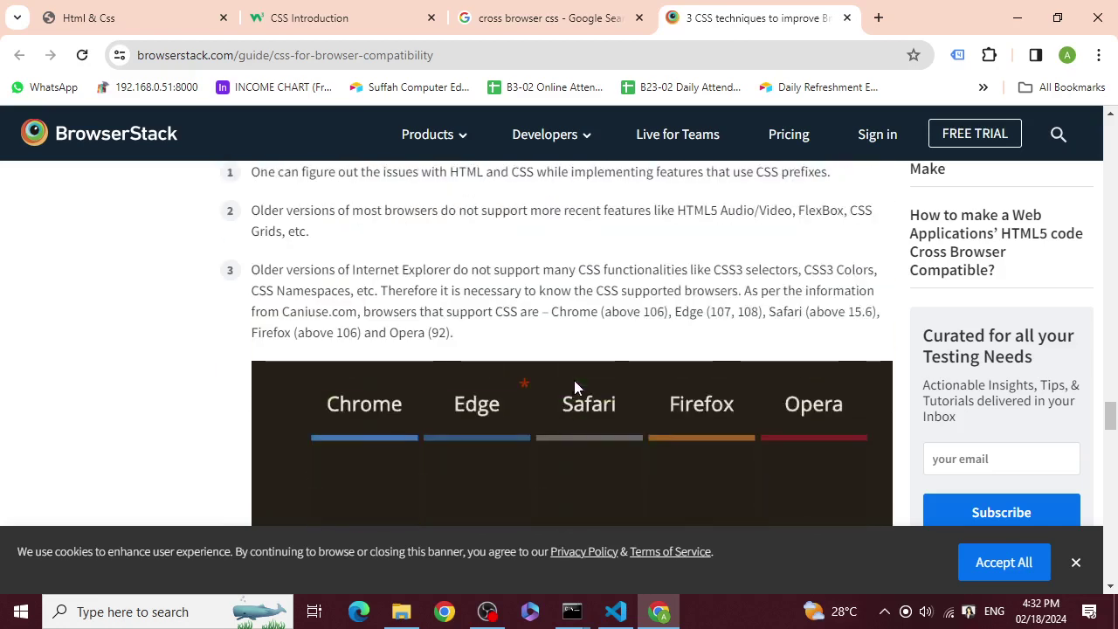
scroll(574, 380, down, 5)
scroll(574, 380, down, 12)
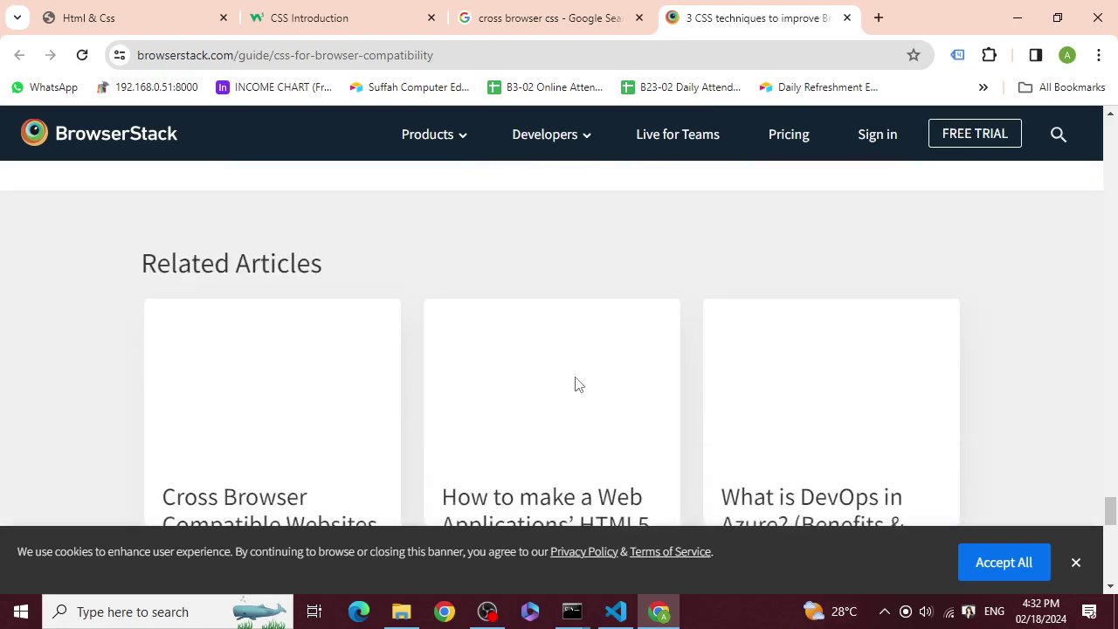
- Reread the guide from its introduction through the gradient section, examining the -webkit-gradient and -moz-linear-gradient examples
scroll(576, 384, up, 12)
scroll(574, 399, up, 20)
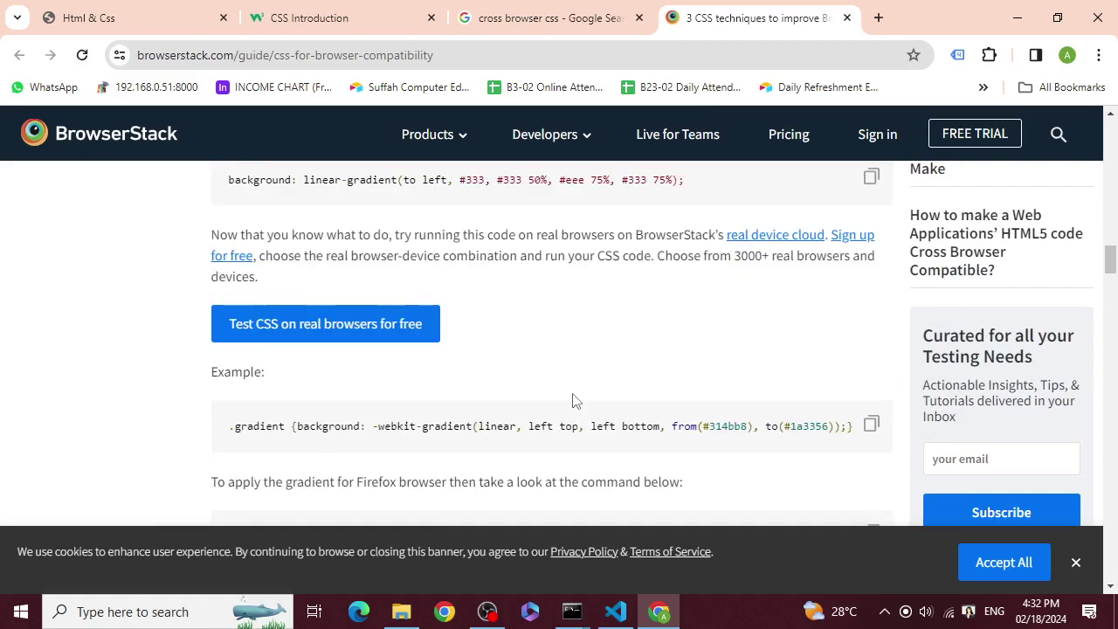
scroll(573, 400, up, 20)
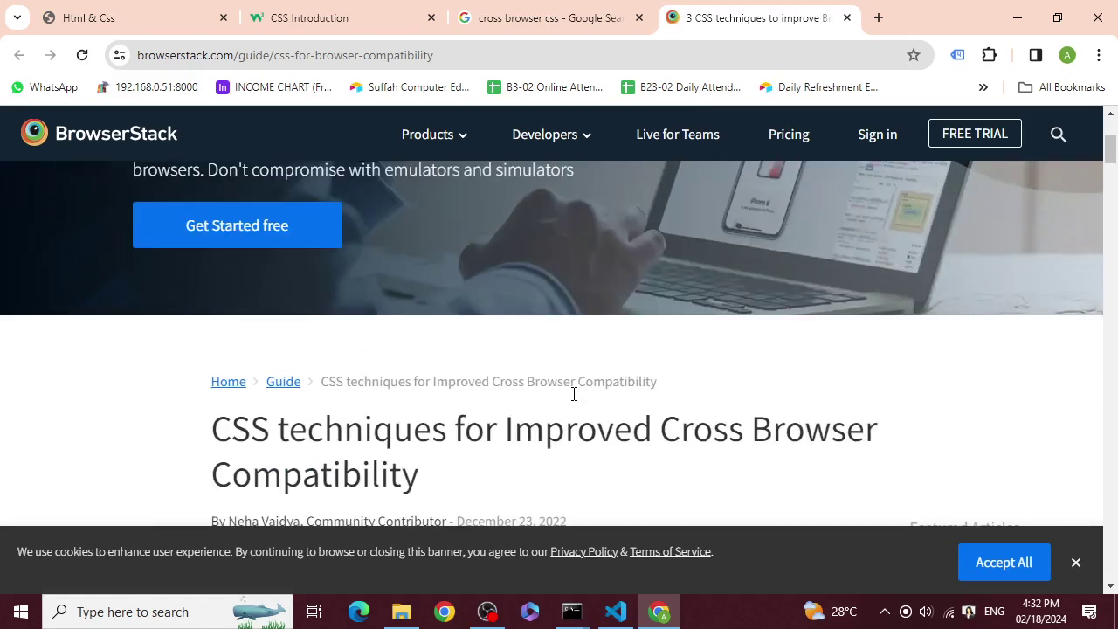
scroll(574, 401, up, 3)
scroll(574, 401, down, 6)
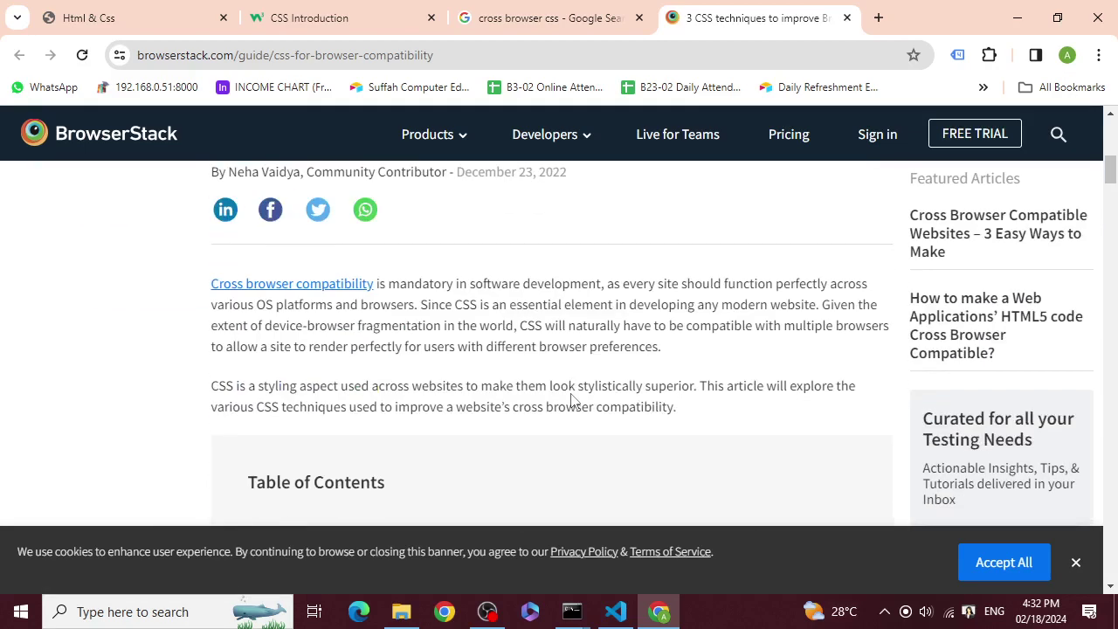
scroll(573, 401, down, 3)
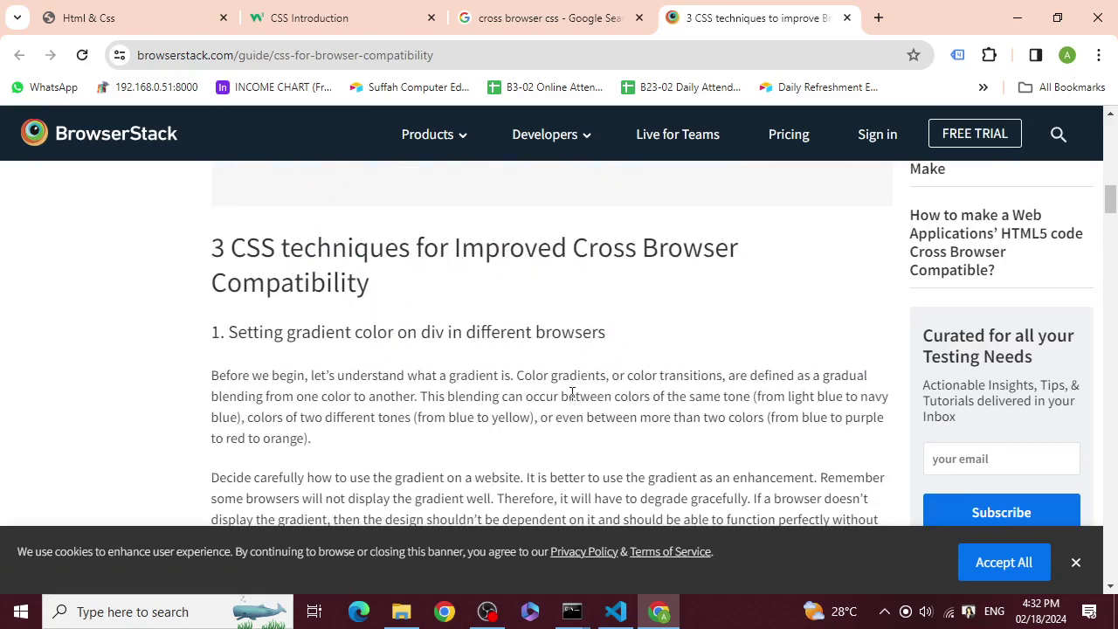
scroll(572, 394, down, 7)
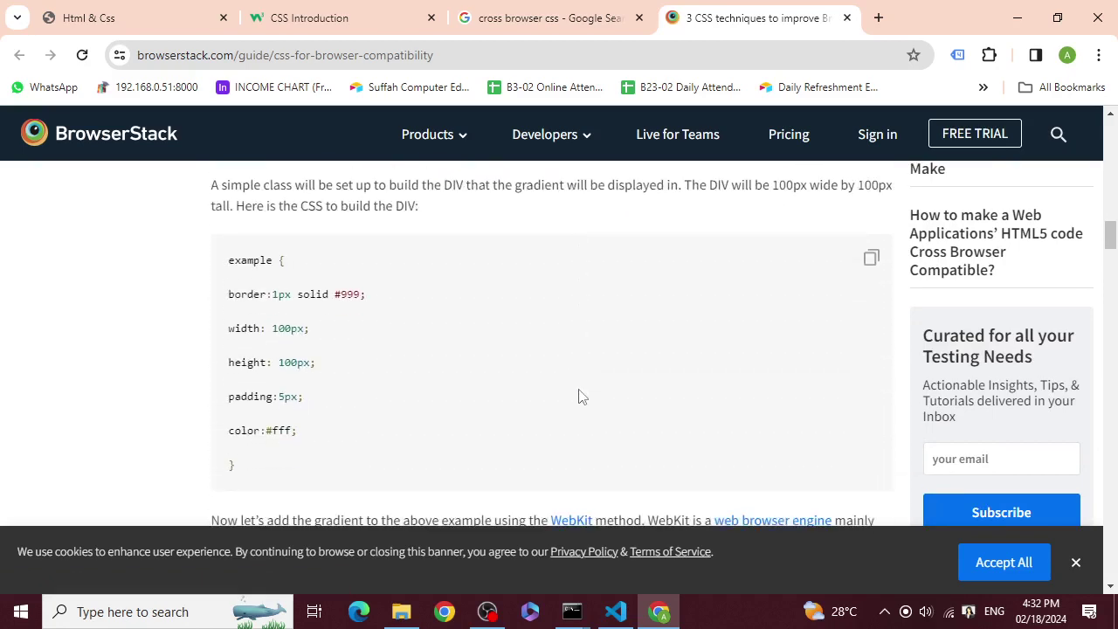
scroll(578, 395, down, 5)
scroll(581, 394, up, 2)
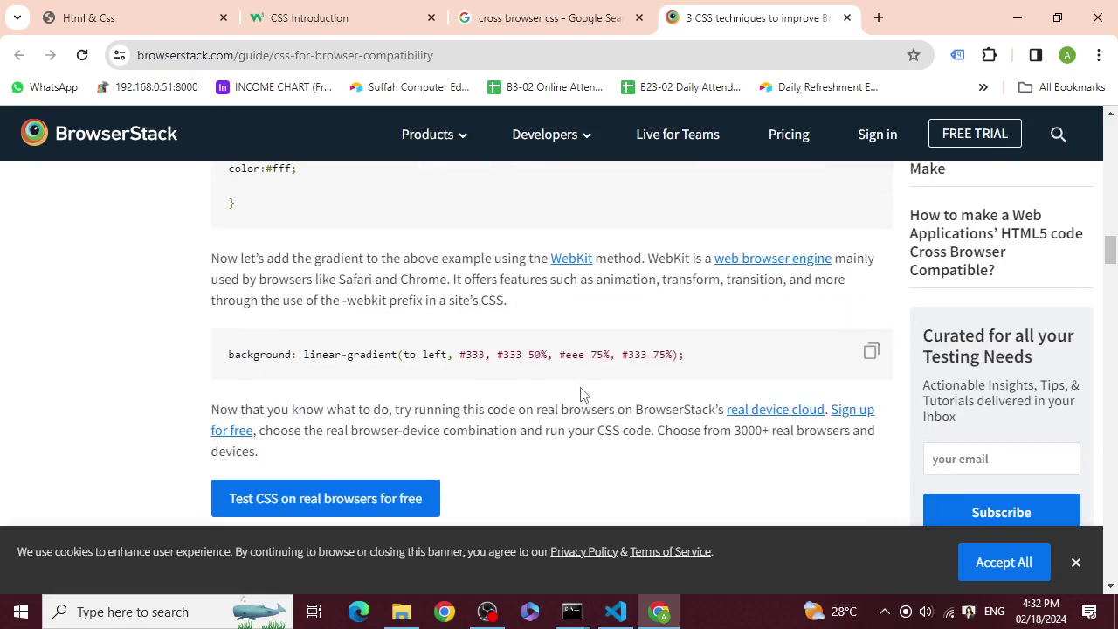
scroll(581, 394, down, 3)
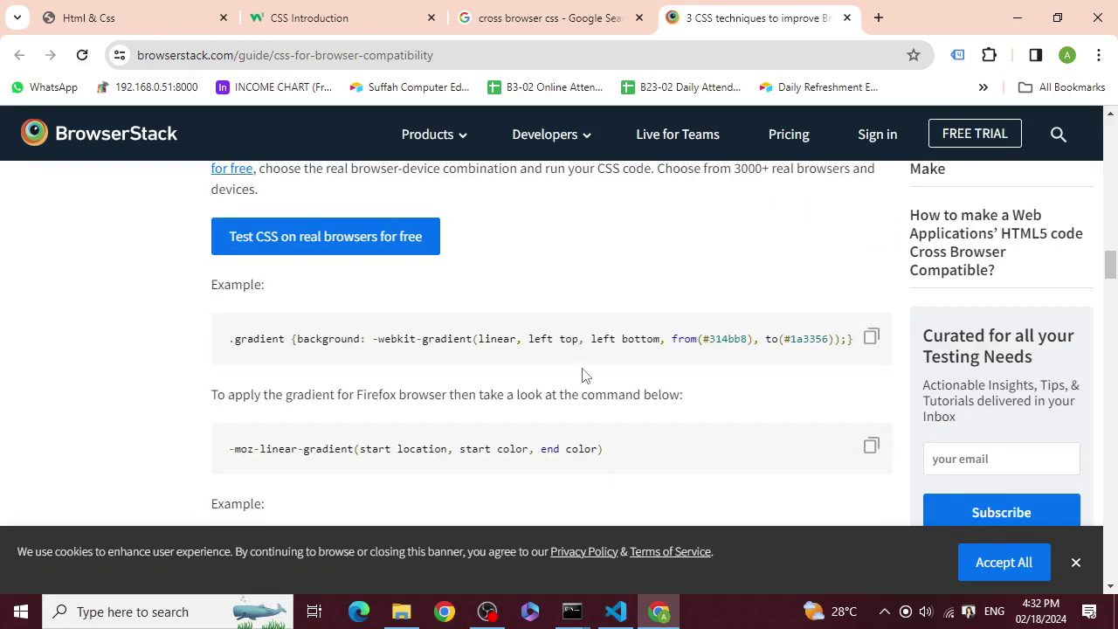
scroll(588, 394, down, 2)
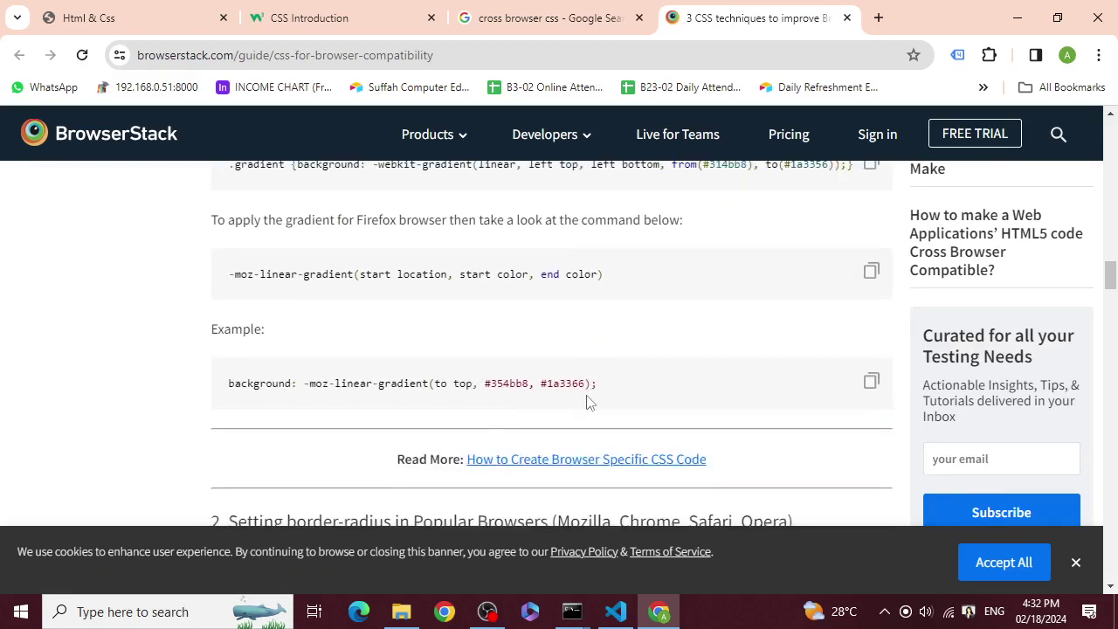
scroll(614, 379, down, 1)
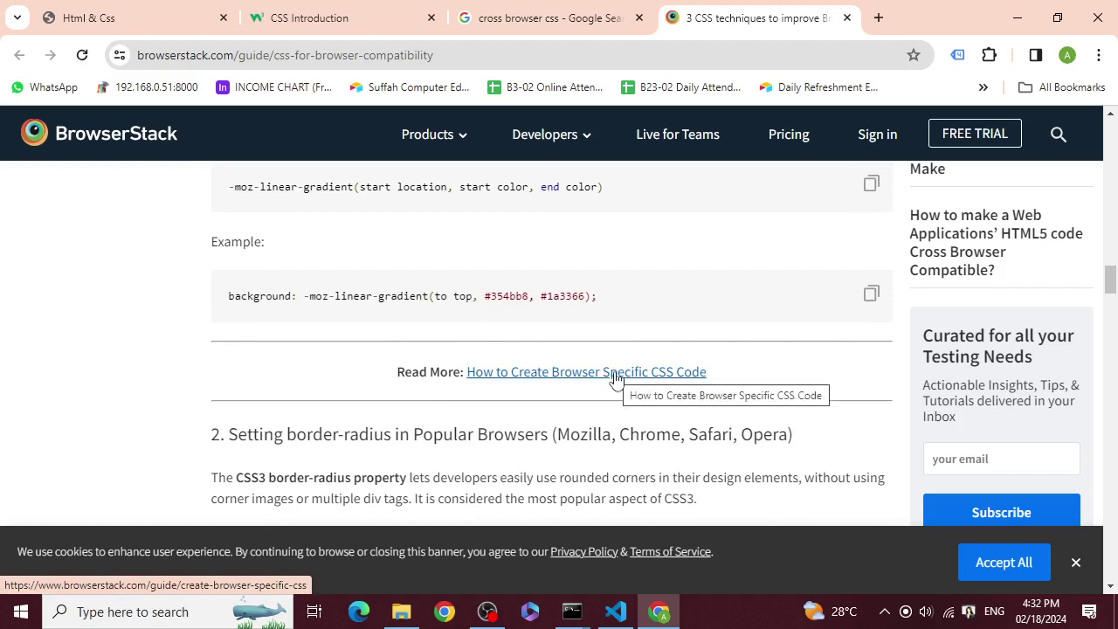
scroll(614, 379, down, 1)
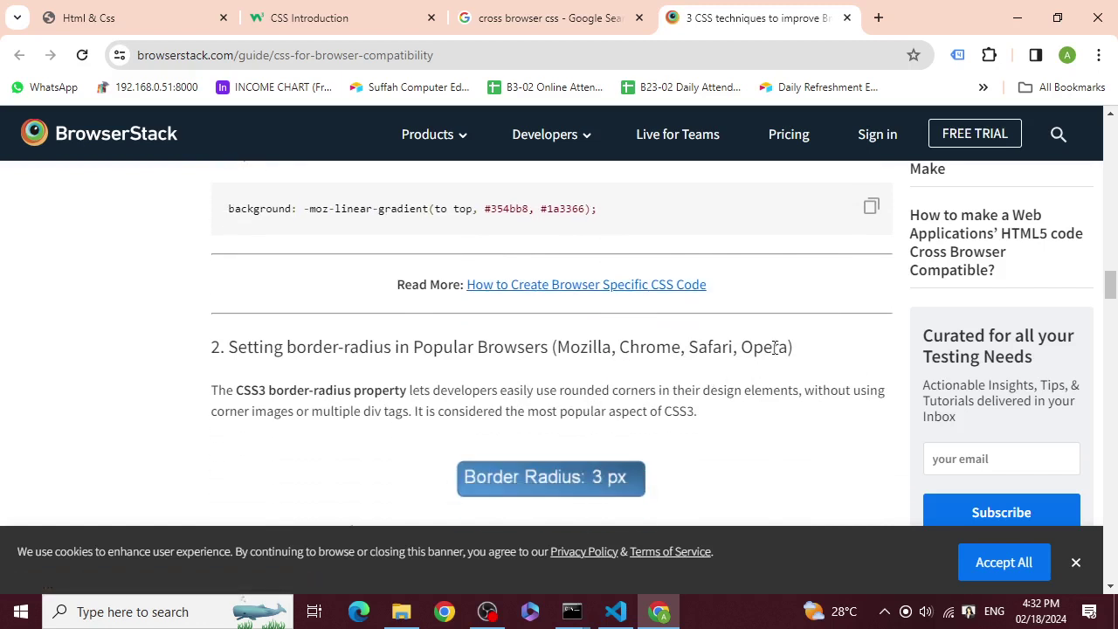
- Review the border-radius section again, examining the -moz- prefix note and the -moz-, -webkit- and -khtml- declarations for Firefox
scroll(775, 348, down, 4)
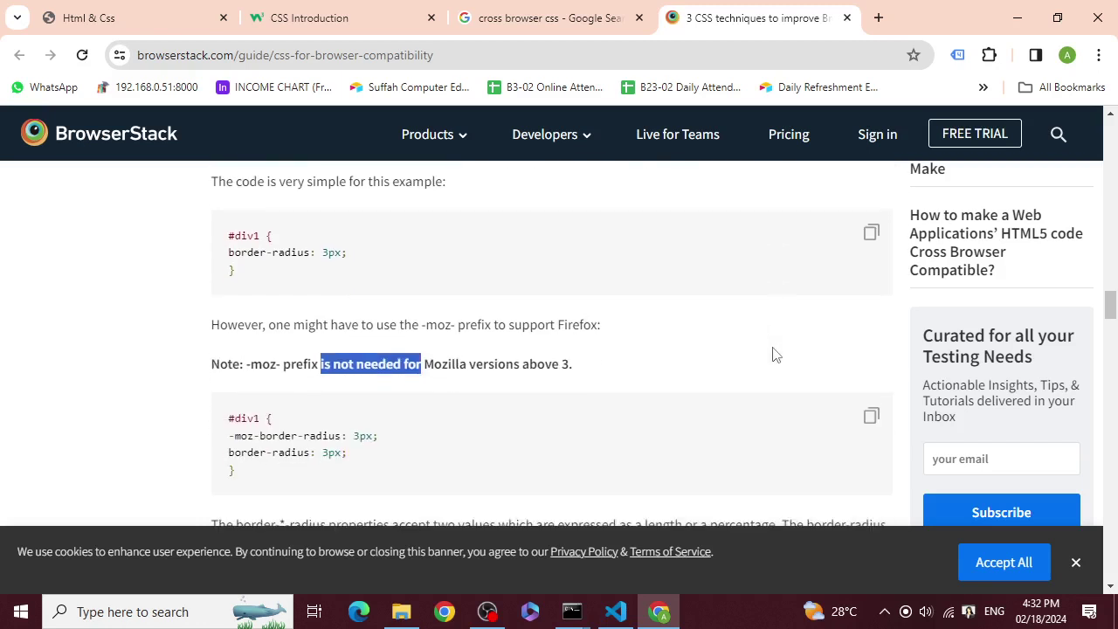
click(775, 354)
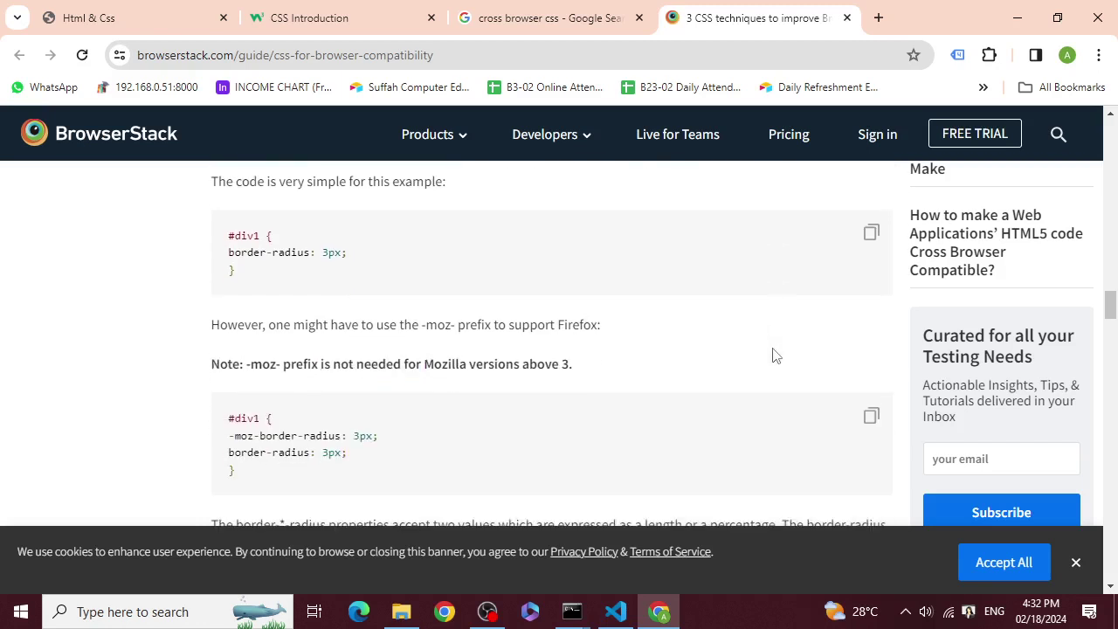
scroll(773, 354, down, 2)
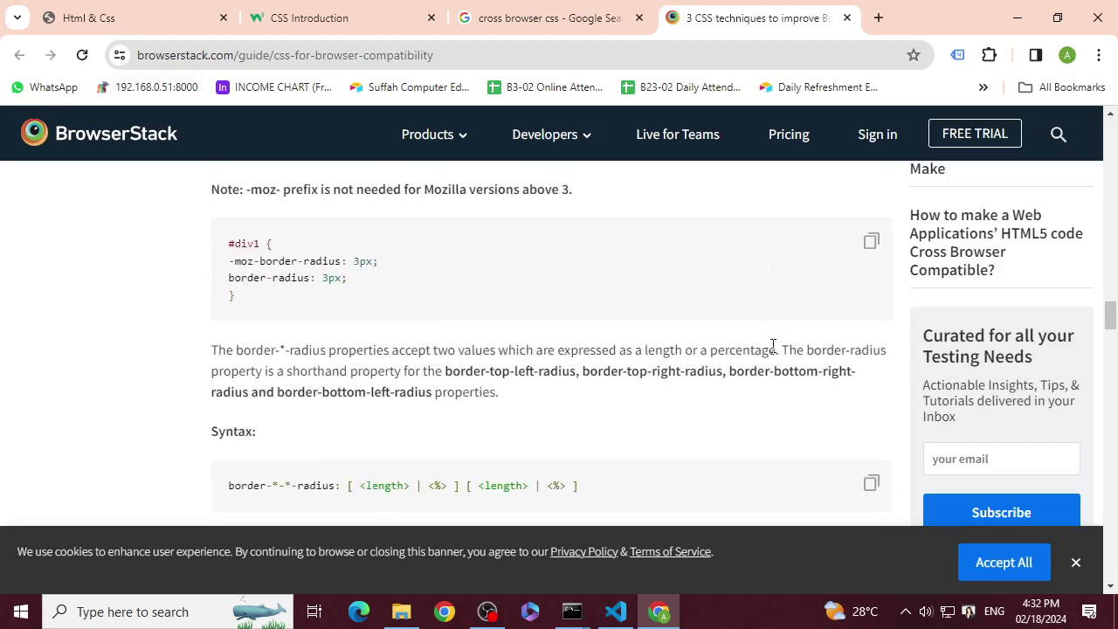
scroll(783, 414, down, 4)
scroll(781, 411, up, 2)
scroll(779, 406, down, 1)
scroll(779, 404, down, 1)
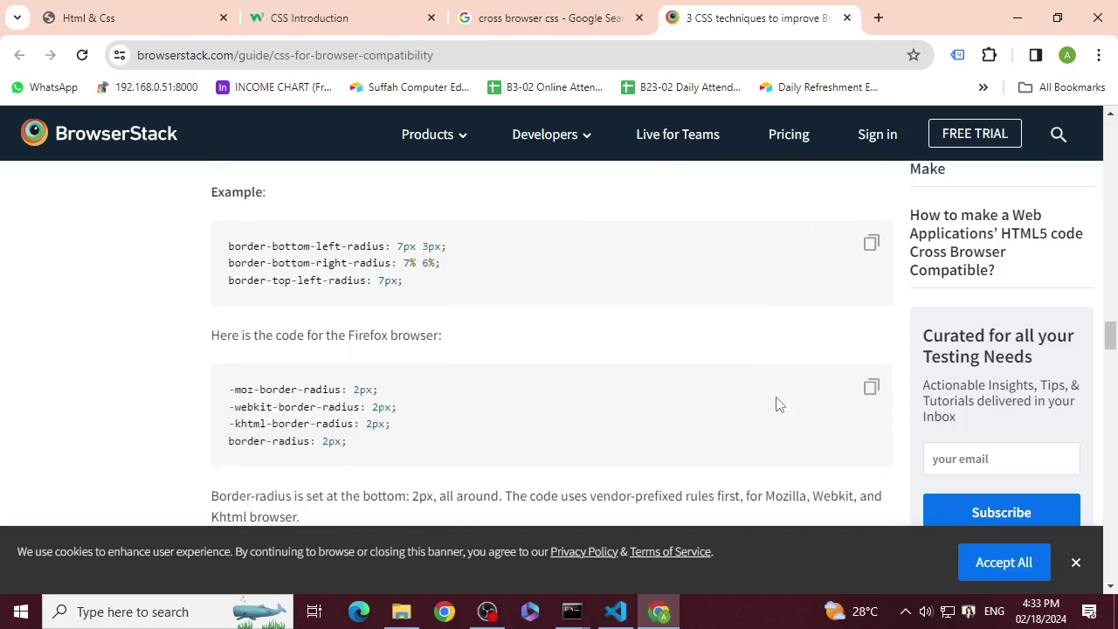
scroll(779, 405, down, 1)
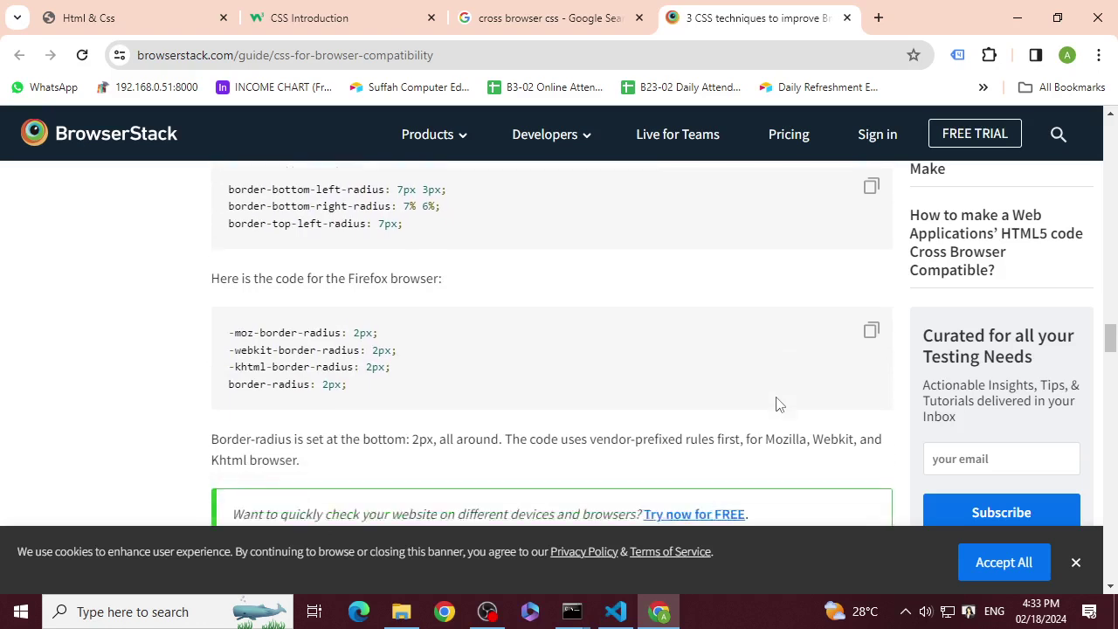
drag(239, 408, 387, 402)
click(413, 419)
scroll(417, 424, down, 7)
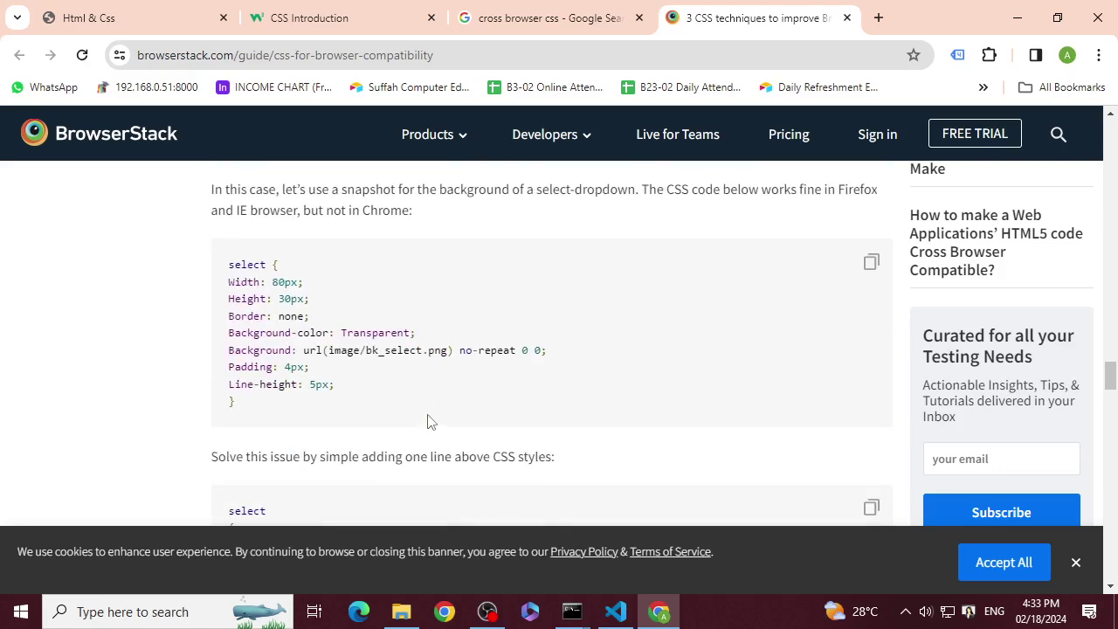
- Switch to LanSchool Teacher and share the teacher's screen with the student computers using Show Teacher
click(967, 611)
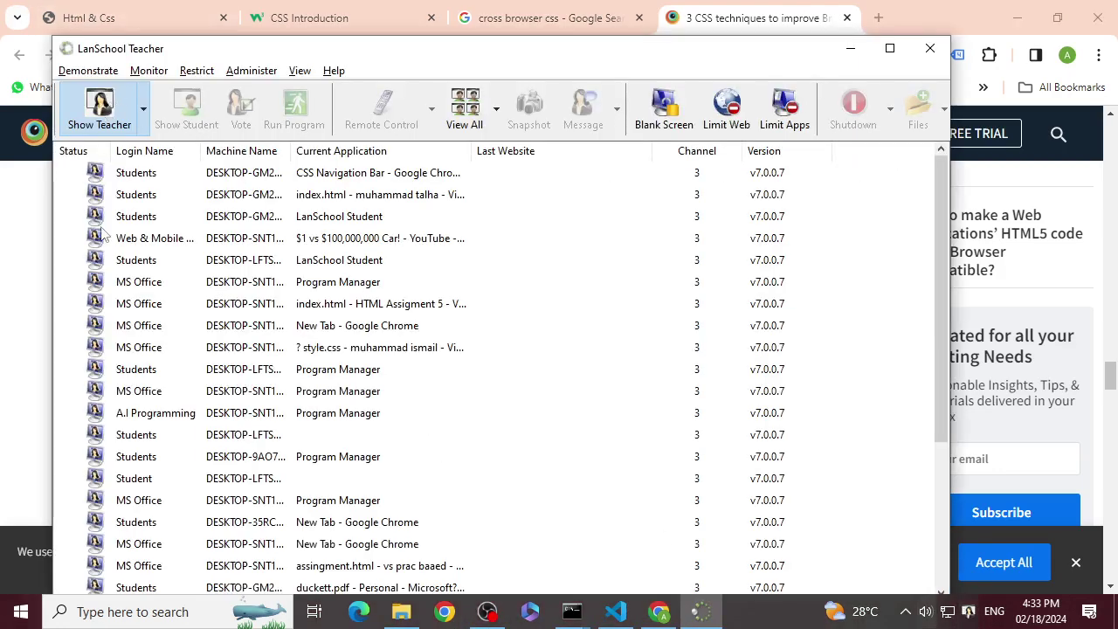
click(102, 103)
- In the browser guide, examine the explanation of webkit-appearance and the -webkit- prefix, and return to the start of the article
scroll(494, 419, down, 2)
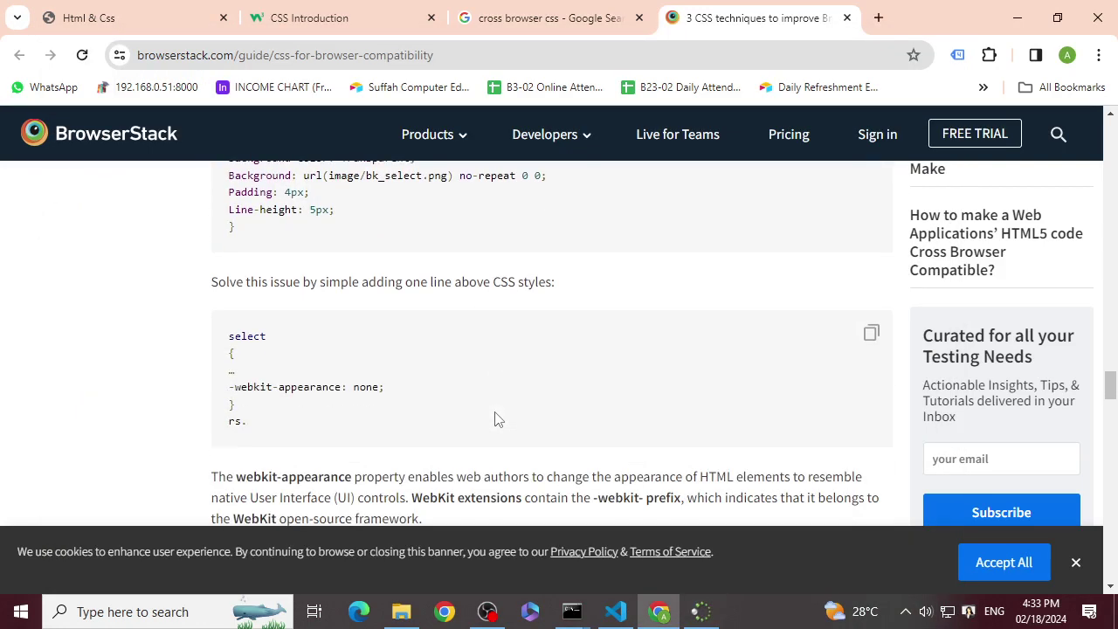
scroll(494, 420, down, 3)
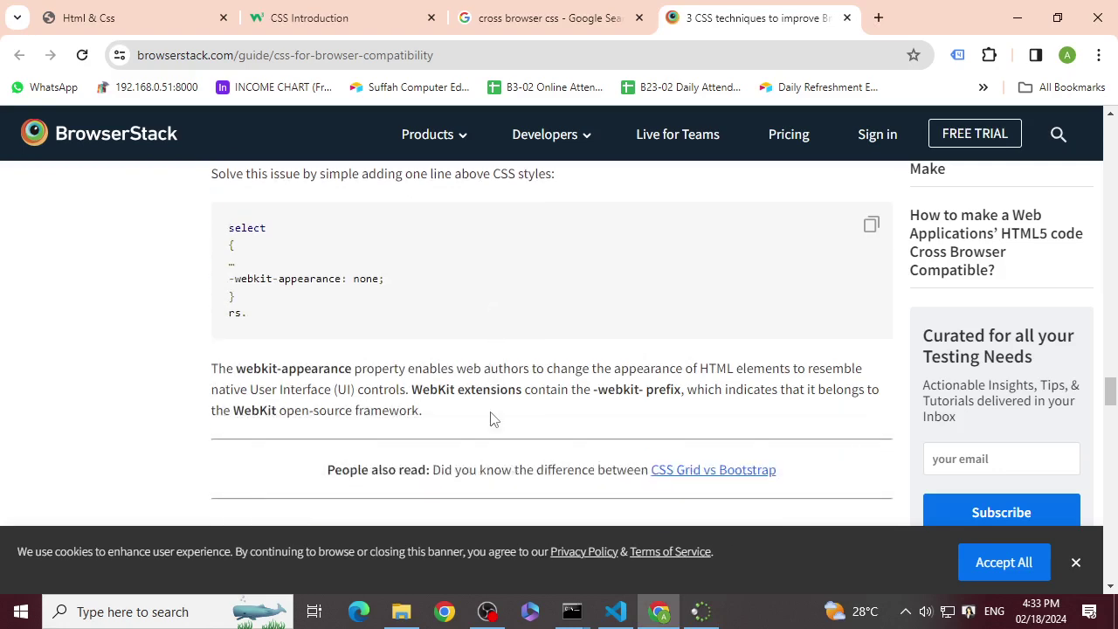
scroll(491, 419, up, 10)
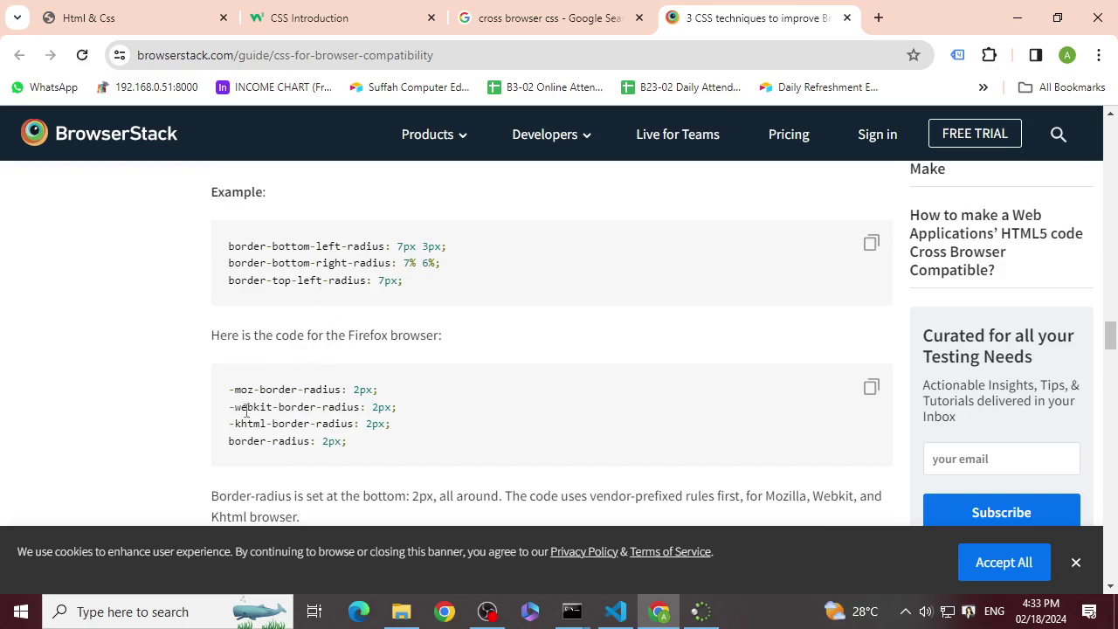
scroll(445, 360, up, 20)
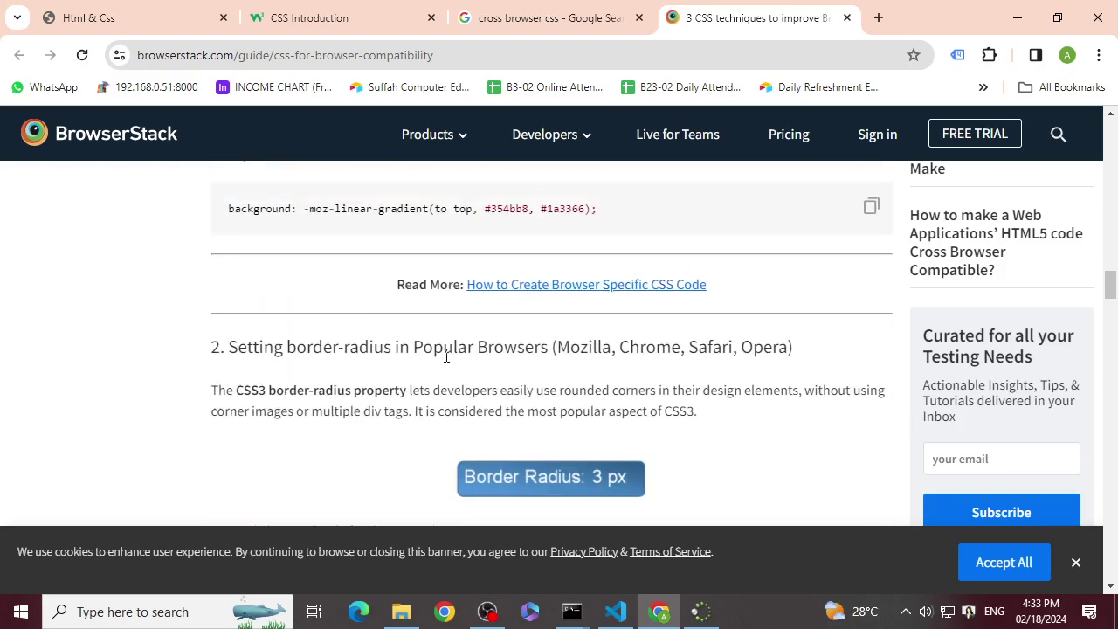
scroll(446, 355, up, 10)
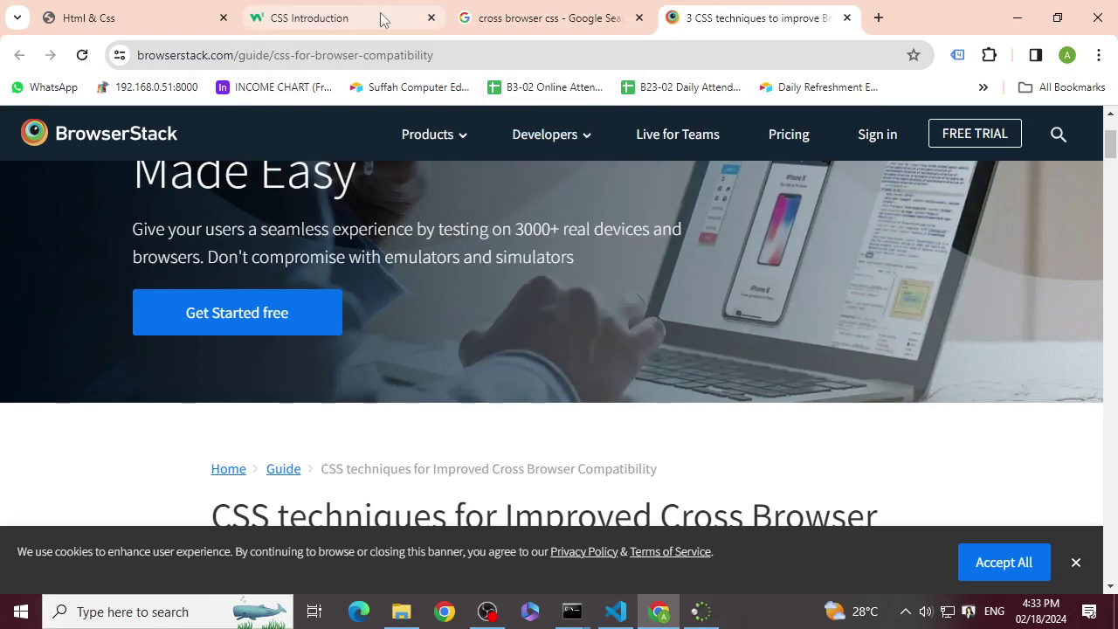
- Return to the duckett.pdf book and compare the -moz-, -webkit- and unprefixed box-shadow declarations in the p.one rule
click(85, 16)
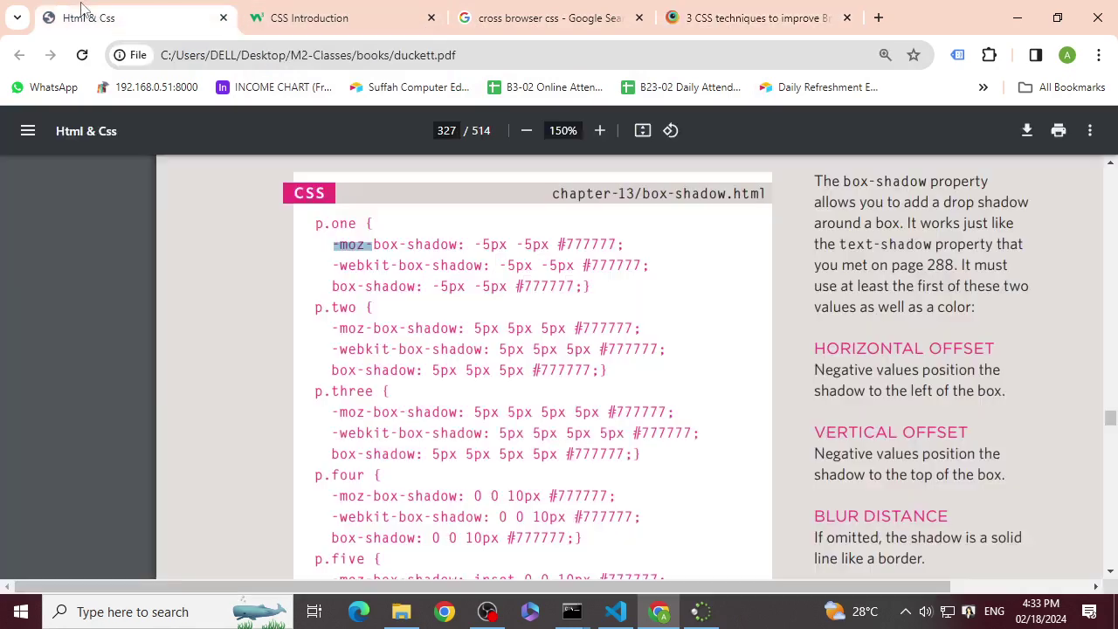
click(400, 275)
drag(337, 245, 417, 241)
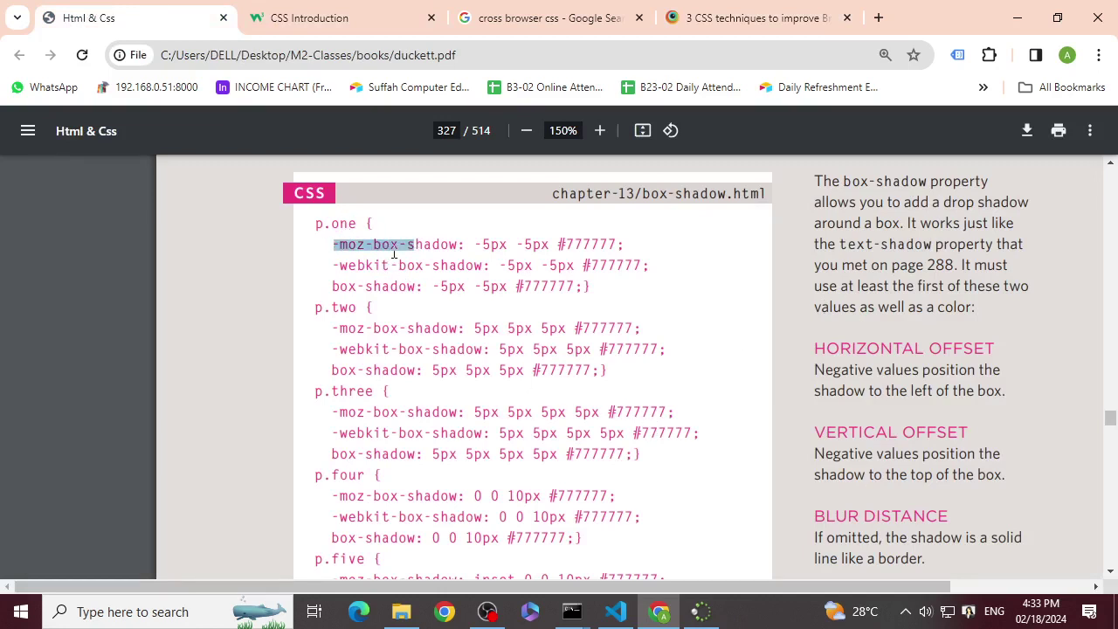
click(394, 254)
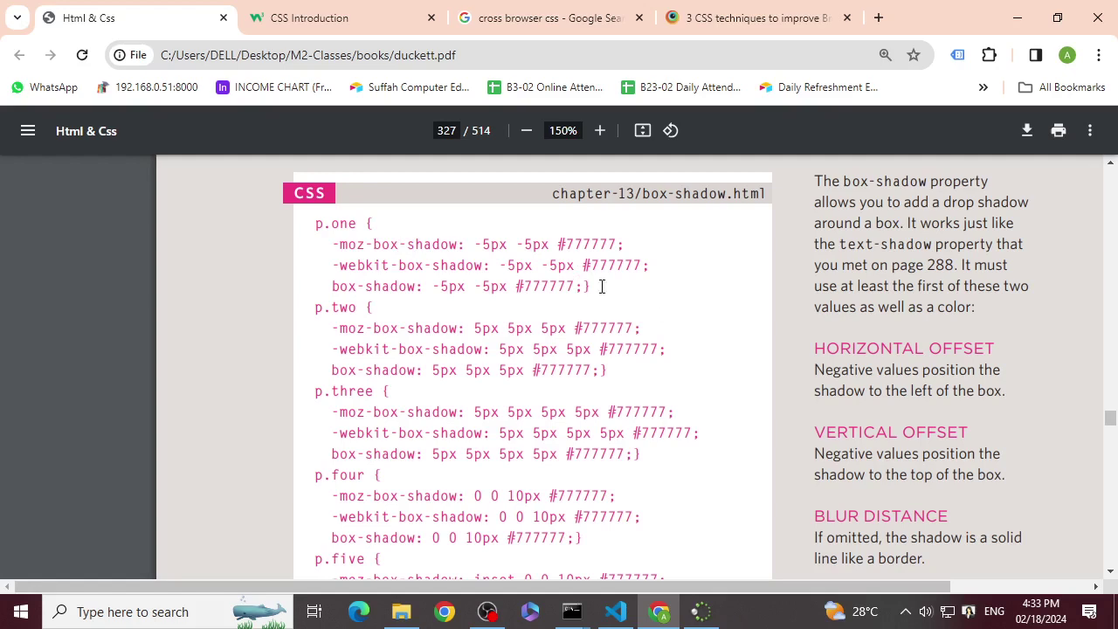
drag(382, 246, 517, 238)
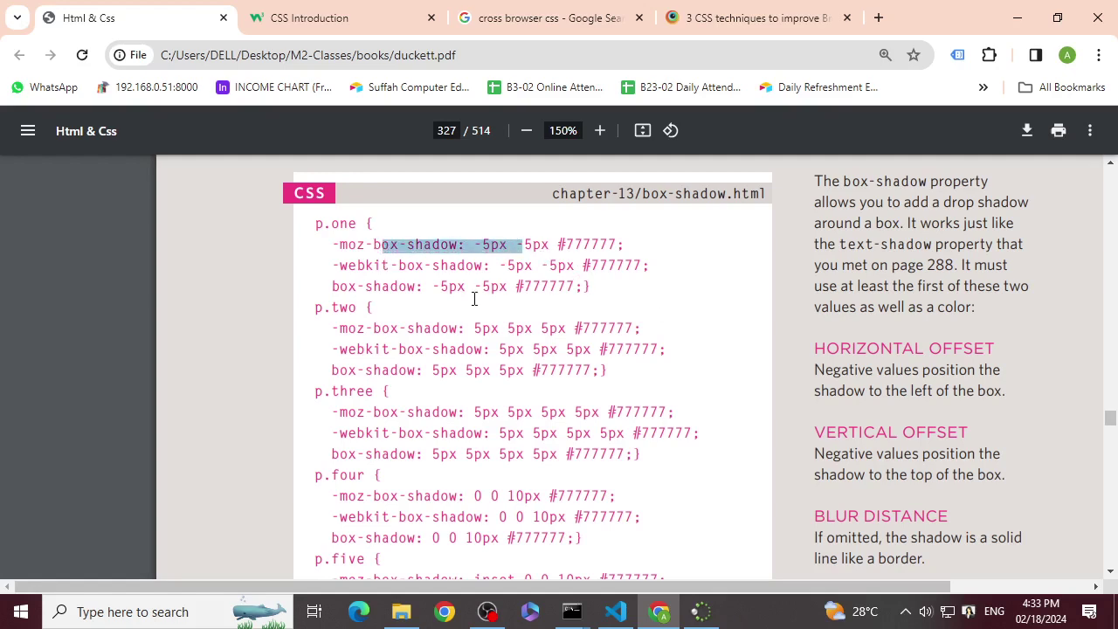
drag(423, 287, 320, 283)
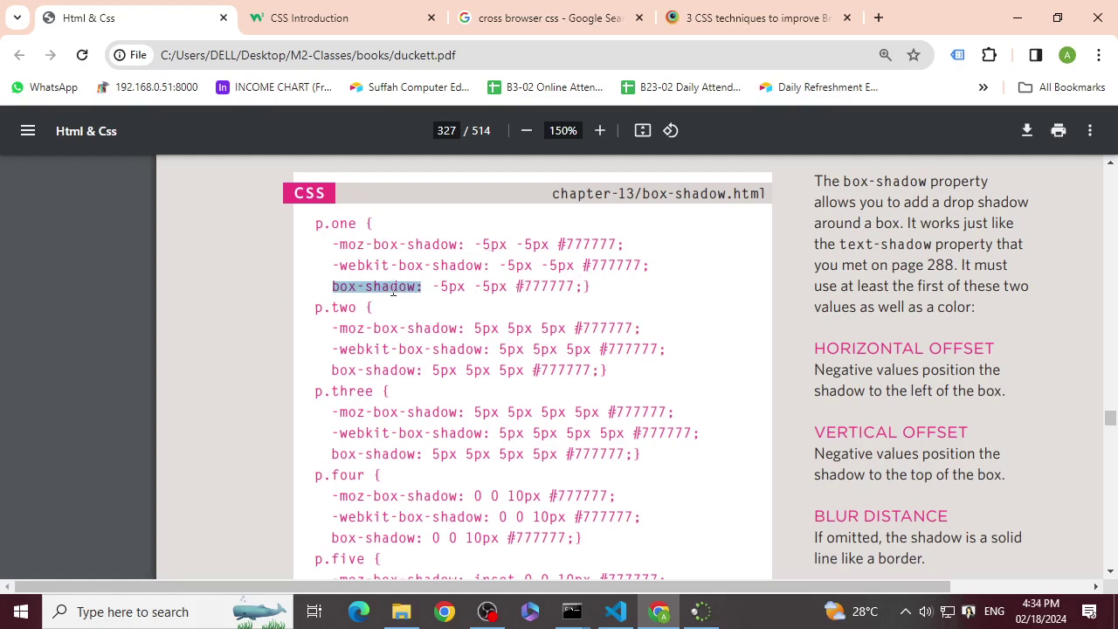
drag(333, 241, 489, 269)
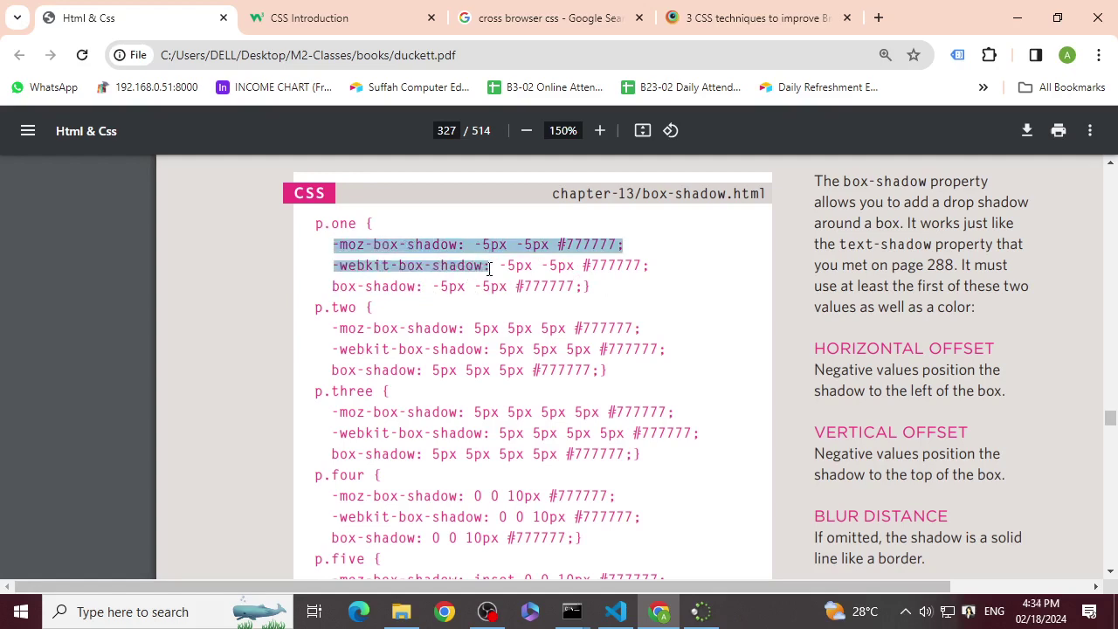
click(519, 275)
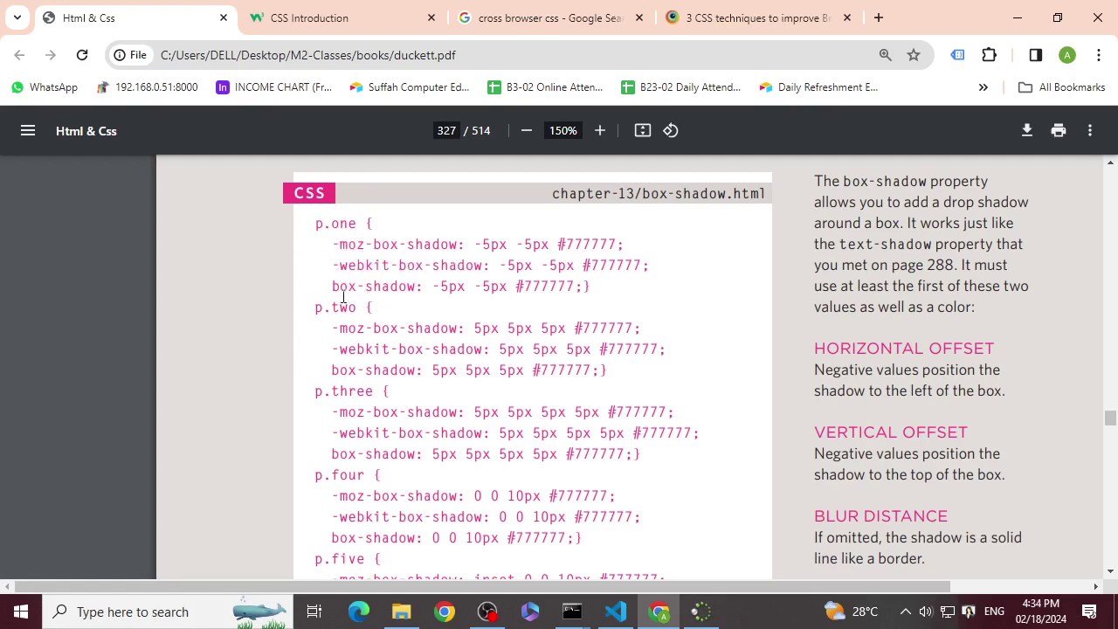
drag(335, 244, 461, 231)
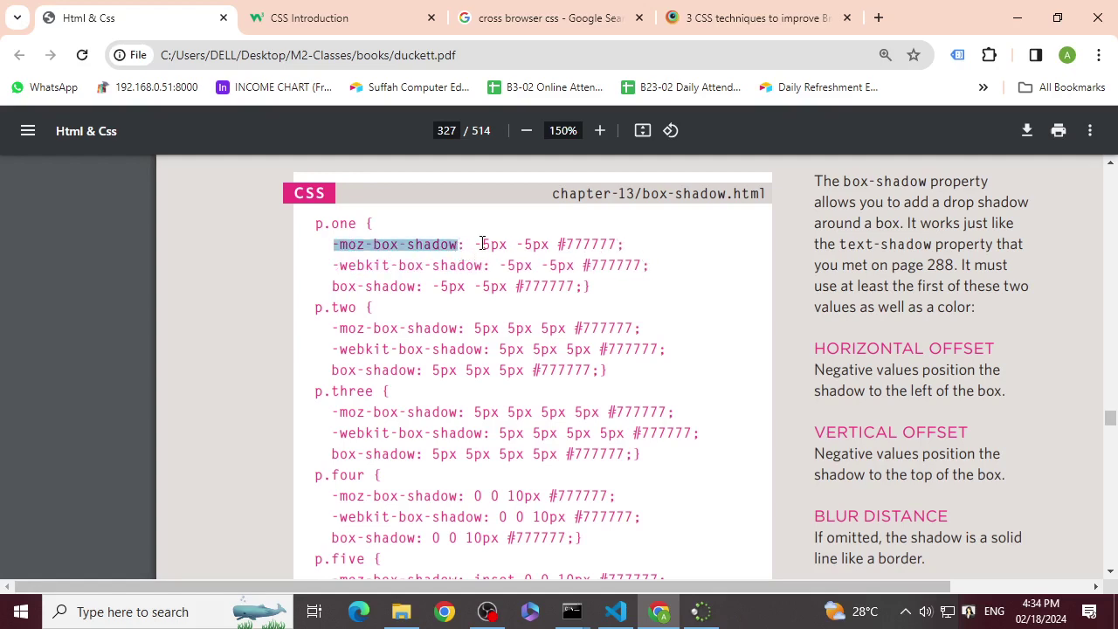
- Copy the complete p.one rule with its three box-shadow declarations from the book's CSS example
scroll(441, 233, down, 1)
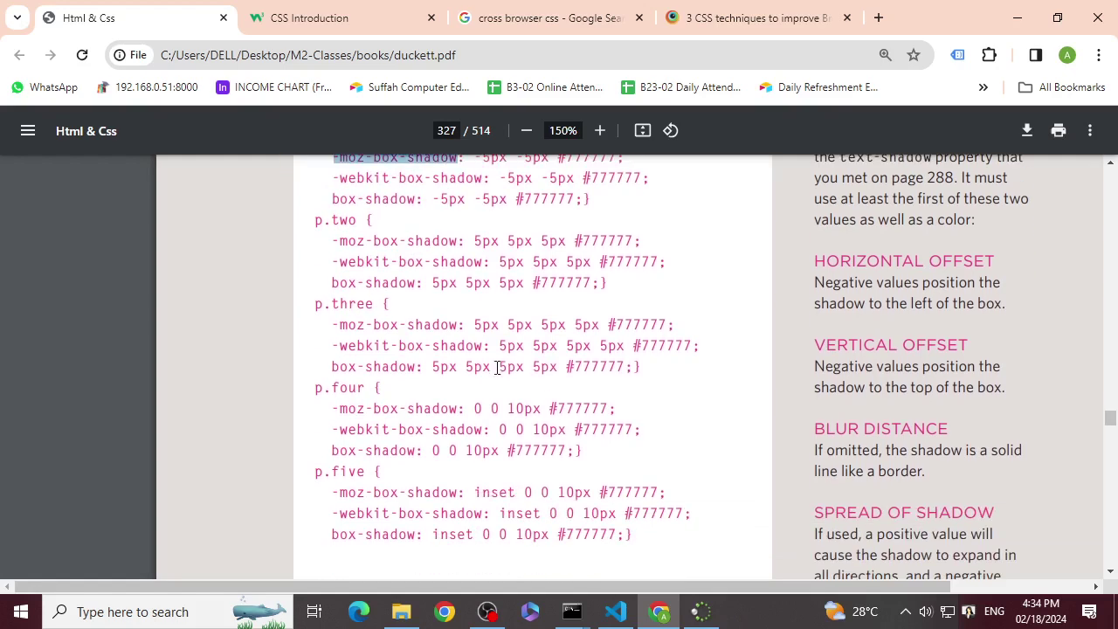
scroll(590, 384, up, 1)
click(391, 270)
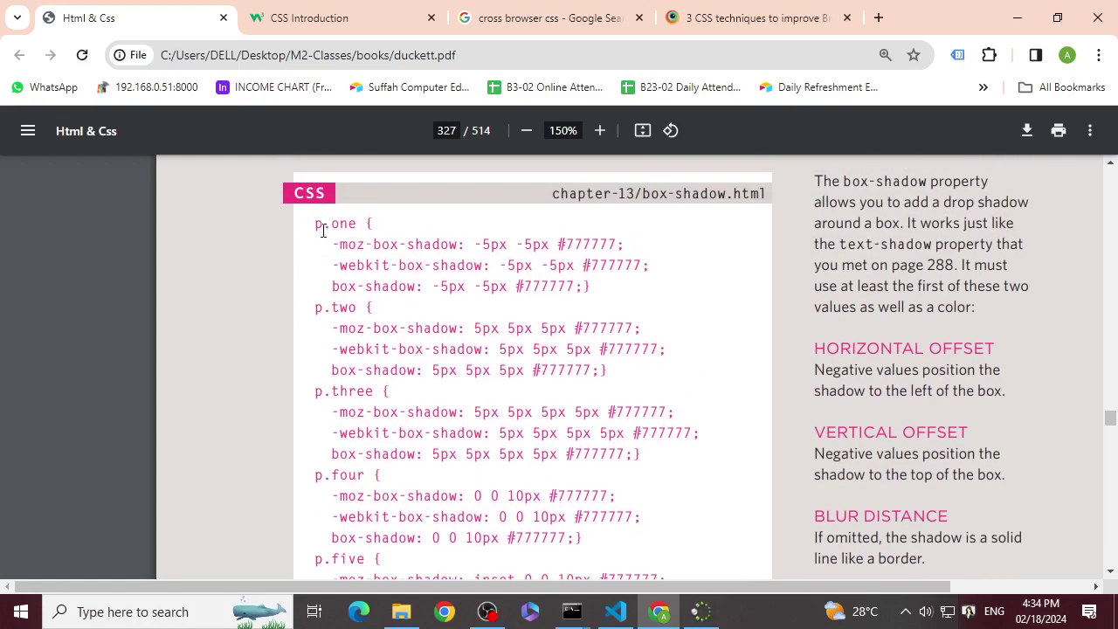
drag(614, 291, 312, 224)
key(ctrl+c)
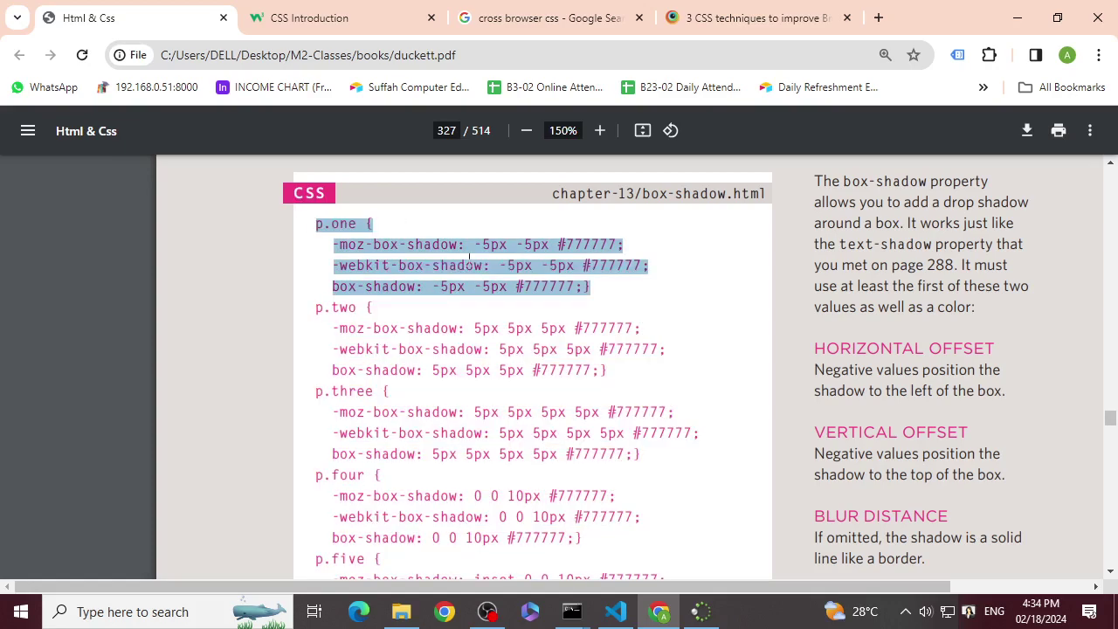
- Switch to VS Code and add an empty paragraph with class one after the parent div in index.html
key(alt+Tab)
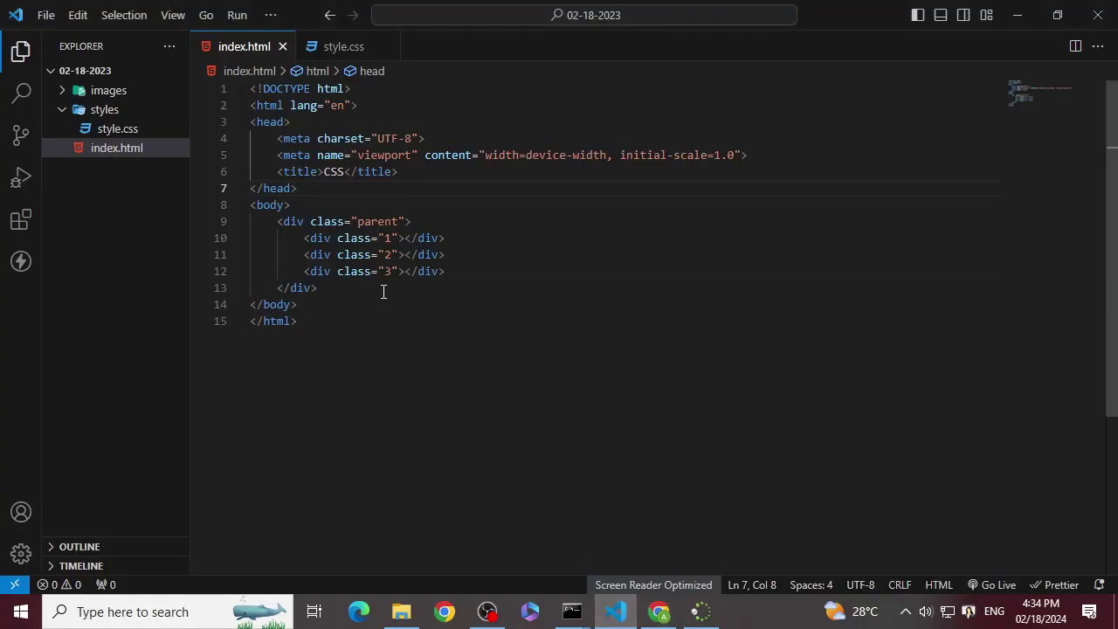
click(383, 292)
key(Return)
text(p.)
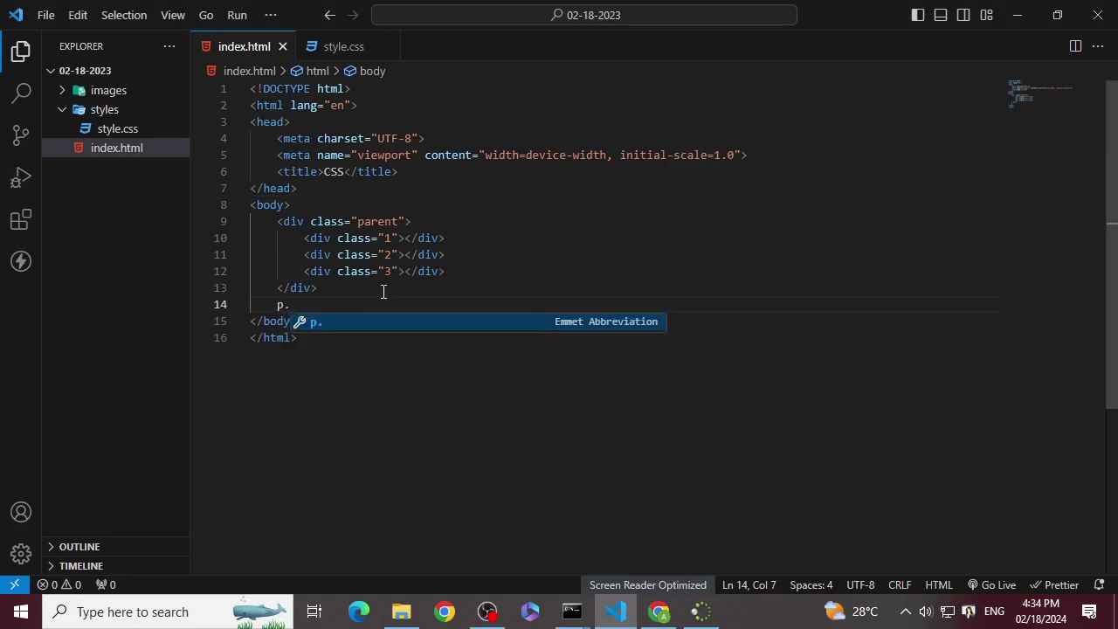
text(one)
key(Tab)
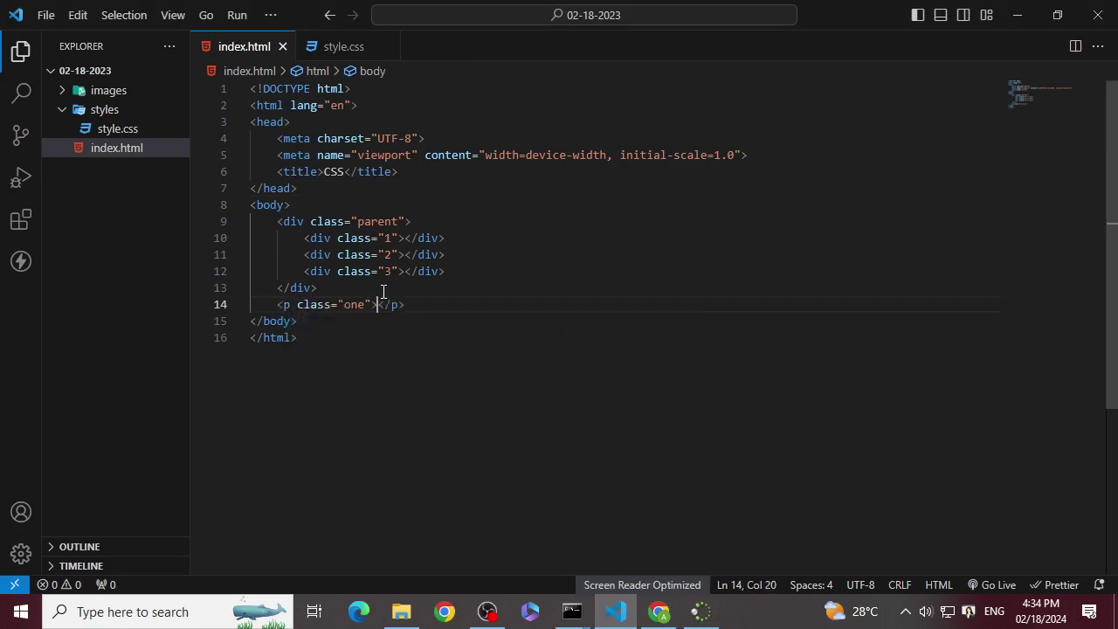
- Fill the class one paragraph with Lorem ipsum placeholder text on its own line
click(664, 610)
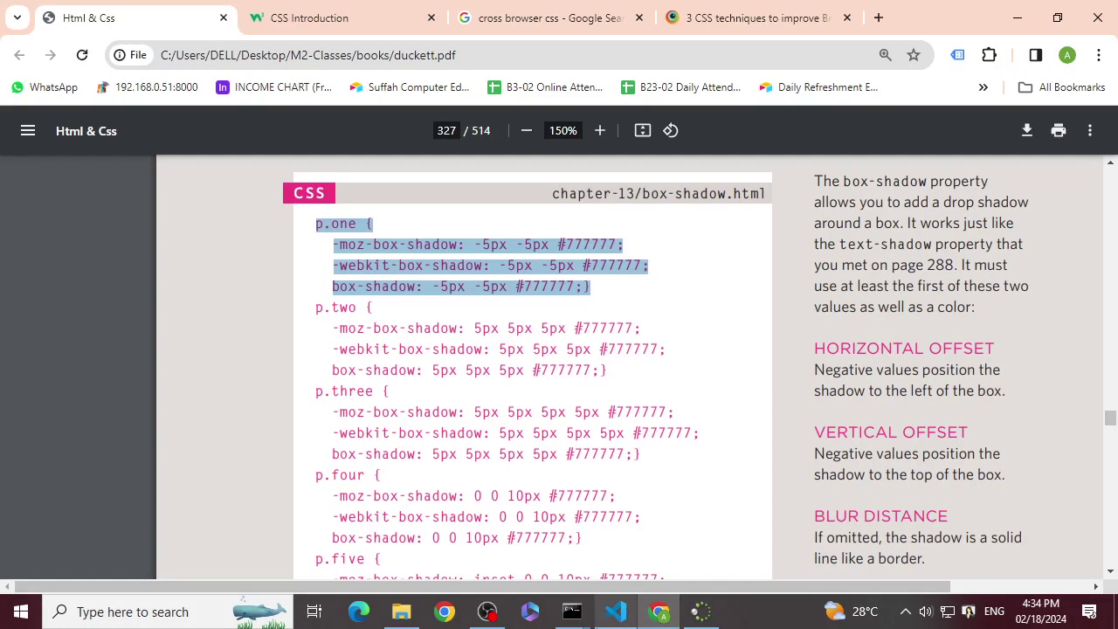
click(615, 611)
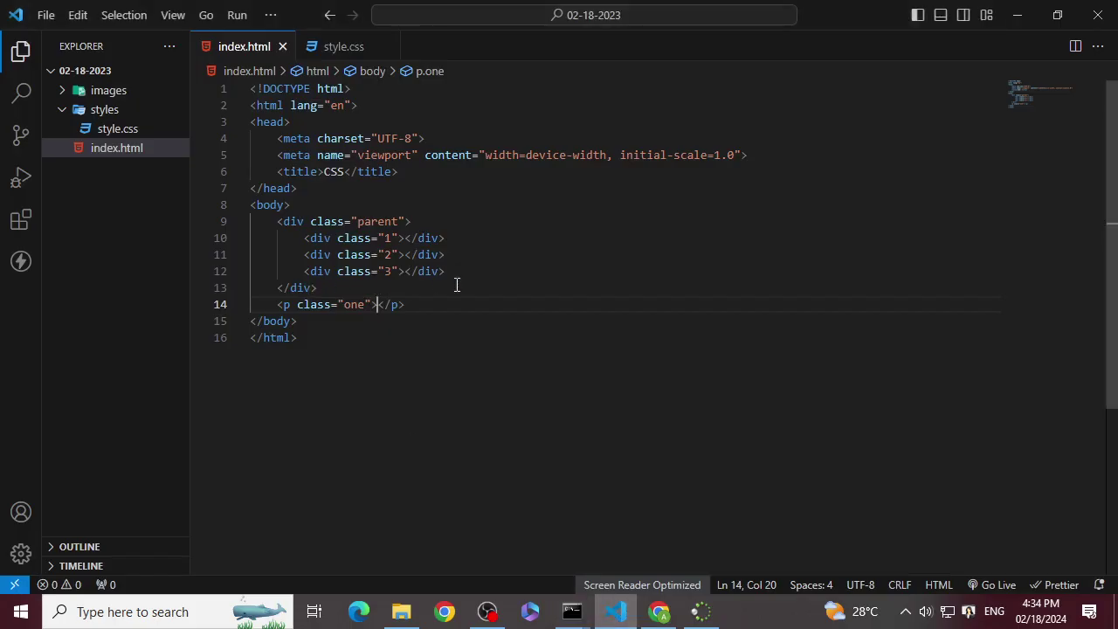
key(Return)
text(lorem)
key(Tab)
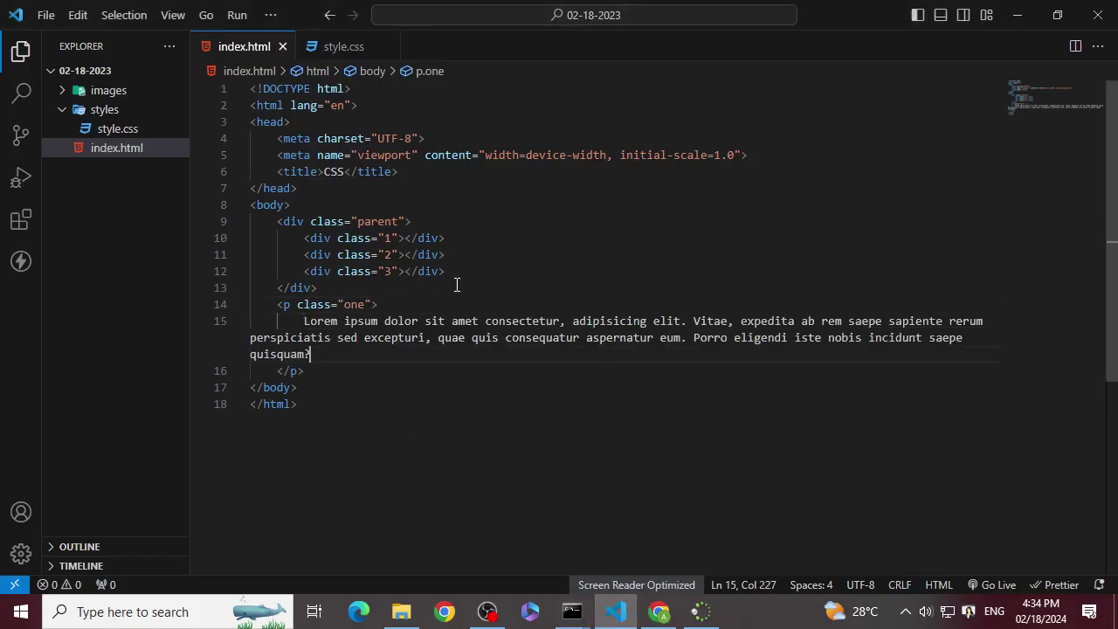
- Paste the copied p.one rule into style.css and put its closing brace on a separate line
click(322, 48)
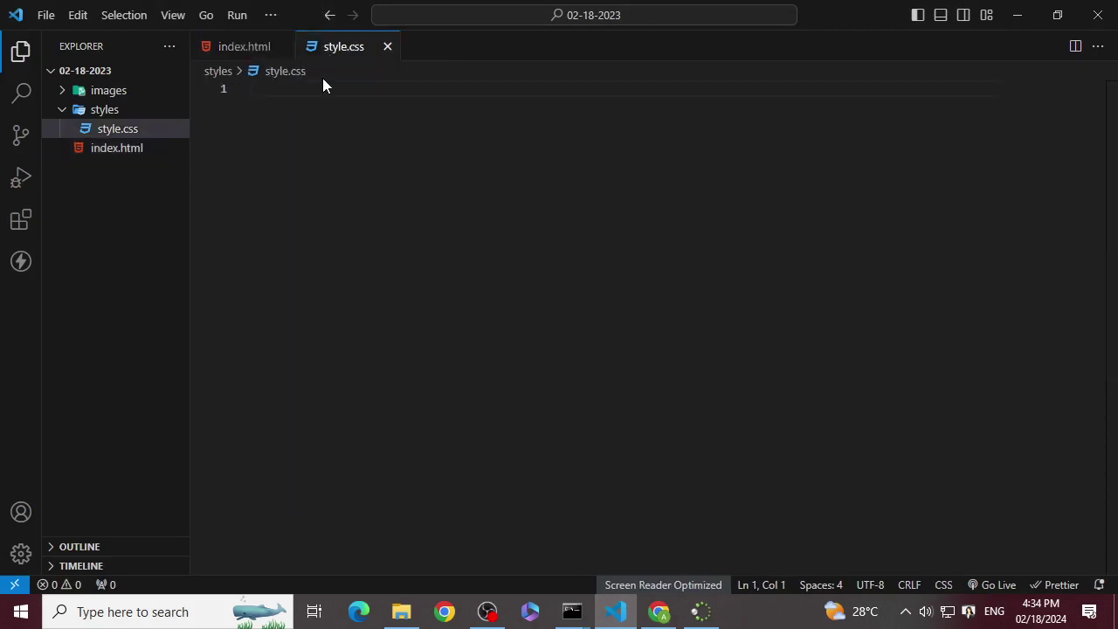
key(ctrl+v)
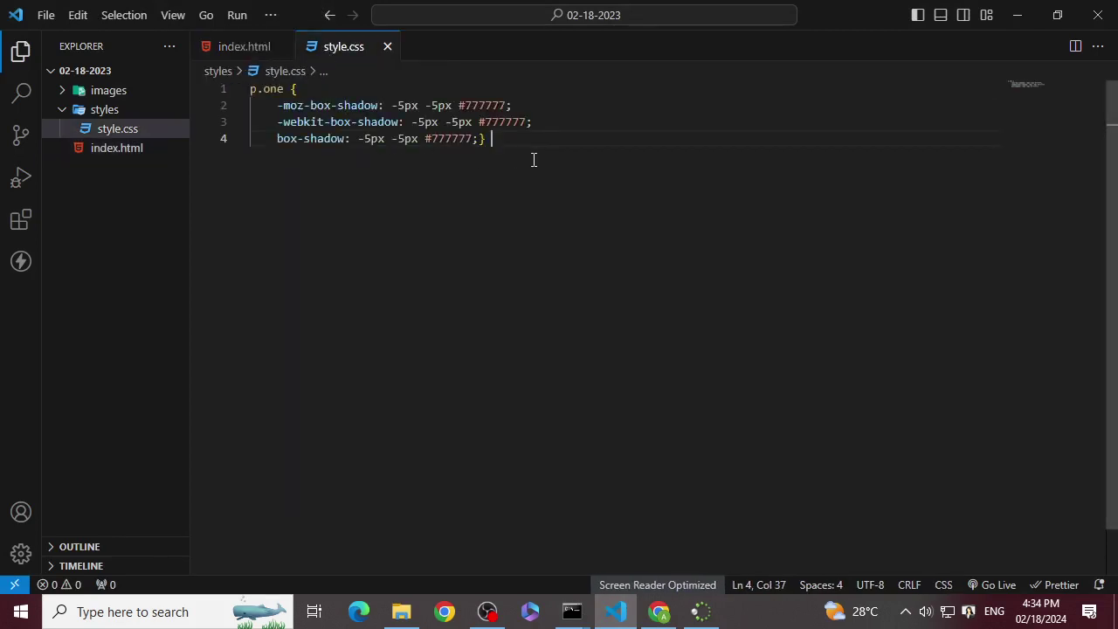
key(Return)
click(493, 138)
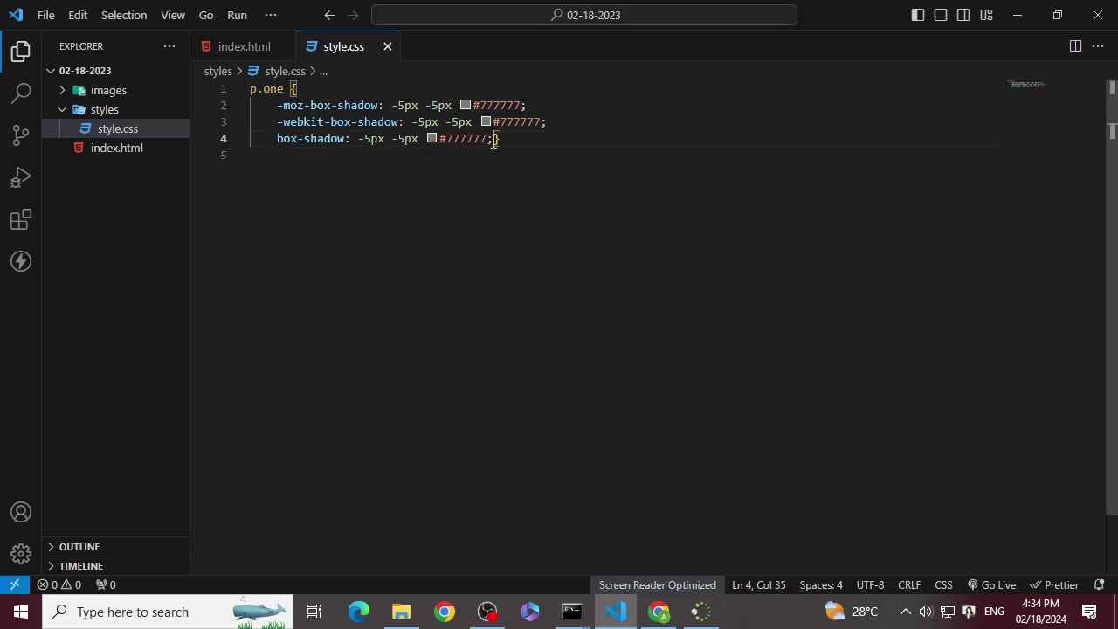
key(Return)
- Return to index.html, enlarge the editor display and hide the file explorer
click(244, 49)
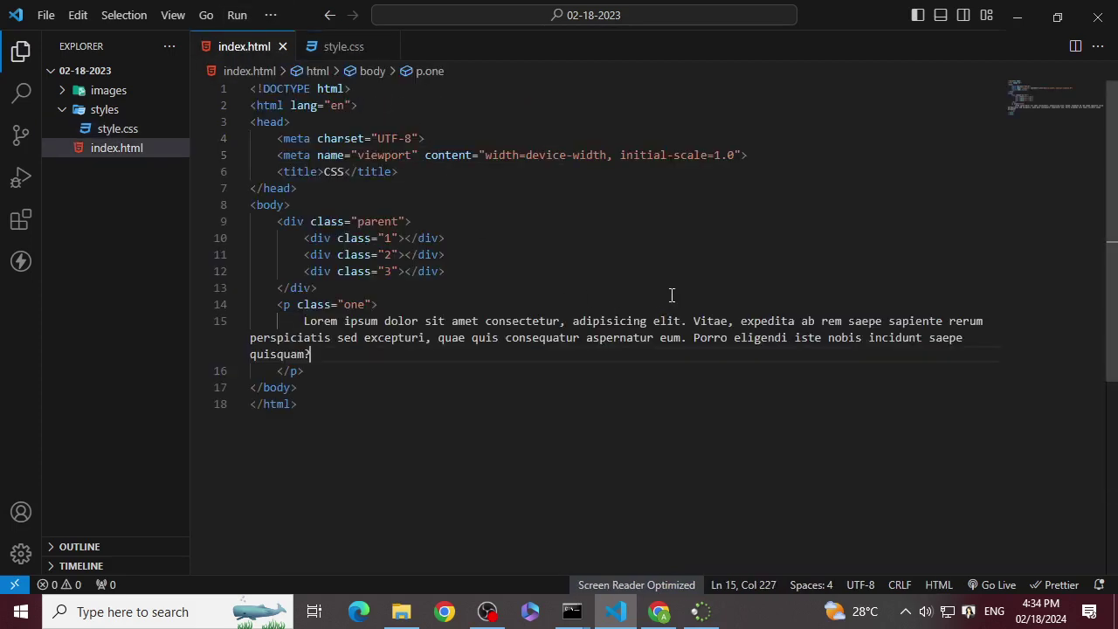
key(ctrl+equal)
click(25, 60)
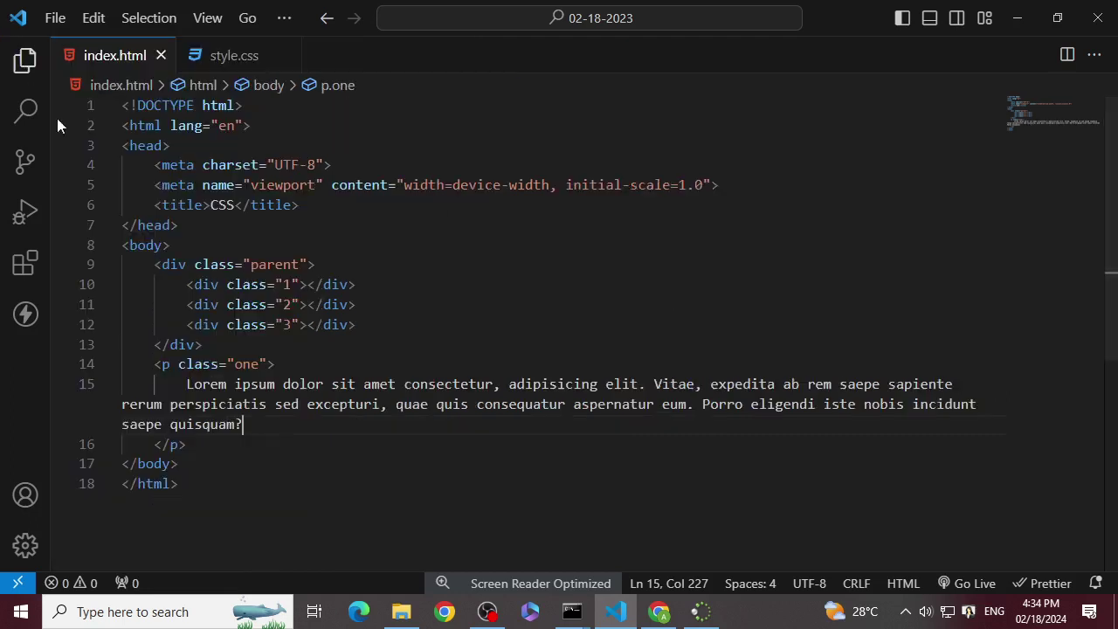
- Insert a stylesheet link element below the title in the head of index.html
click(368, 208)
key(Return)
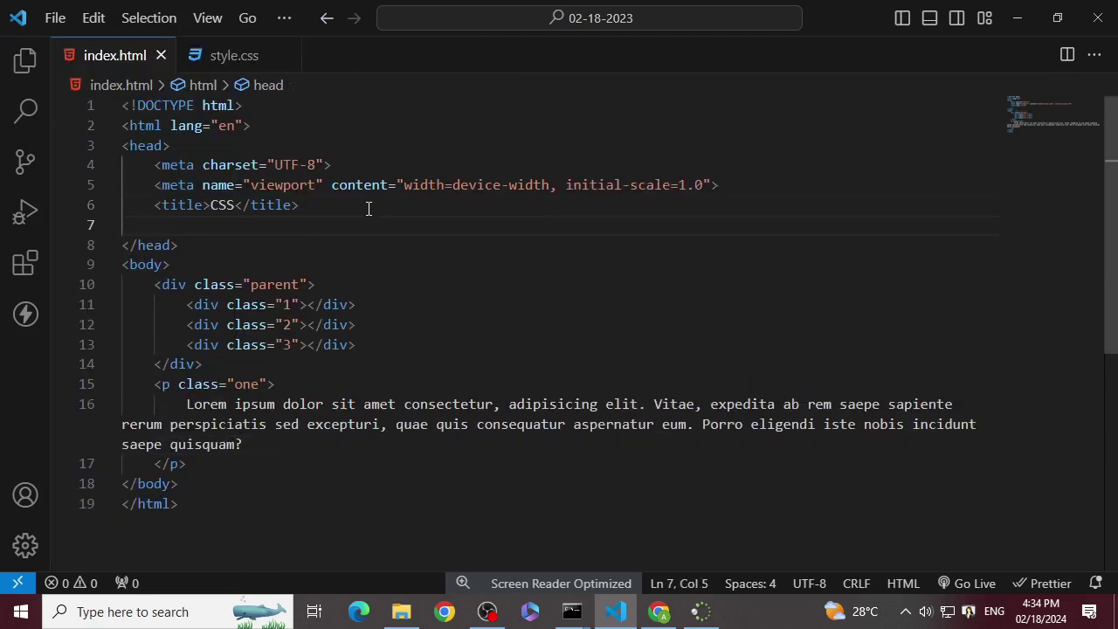
text(link)
key(Down)
key(Down)
key(Return)
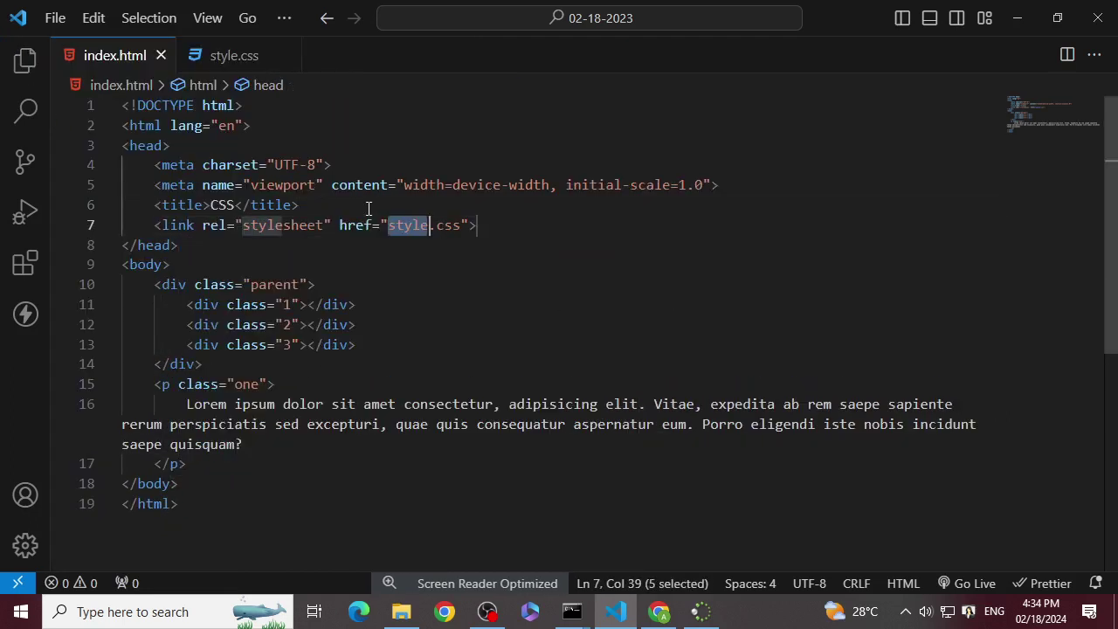
- Change the link's href so that it points to ./styles/style.css
key(Right)
key(Left)
key(Left)
key(Left)
key(Left)
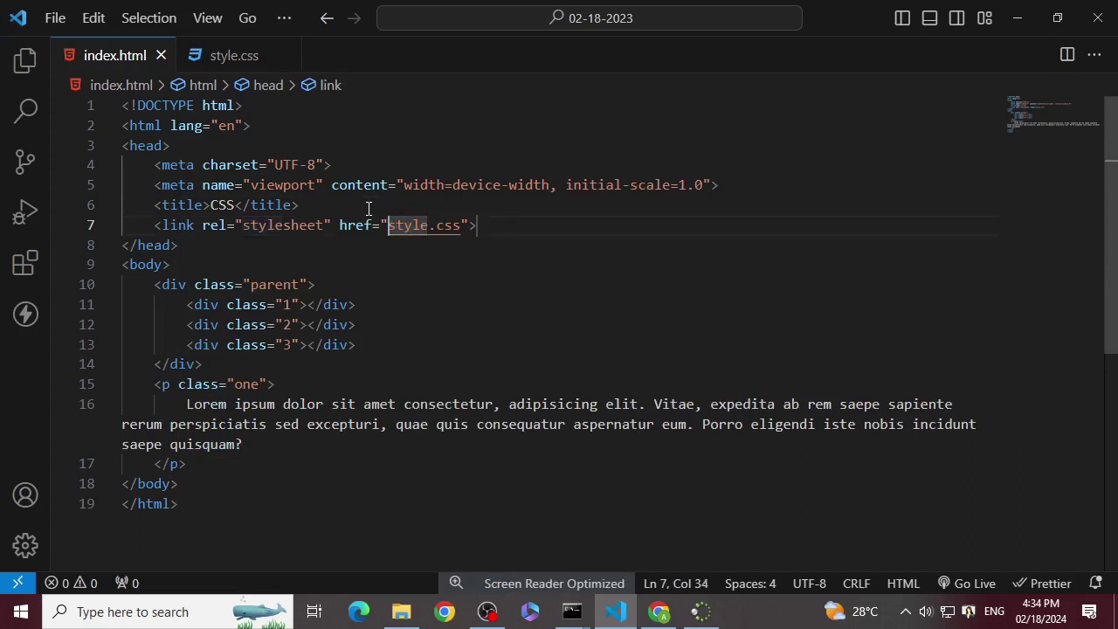
text(./)
key(Down)
key(Down)
key(Return)
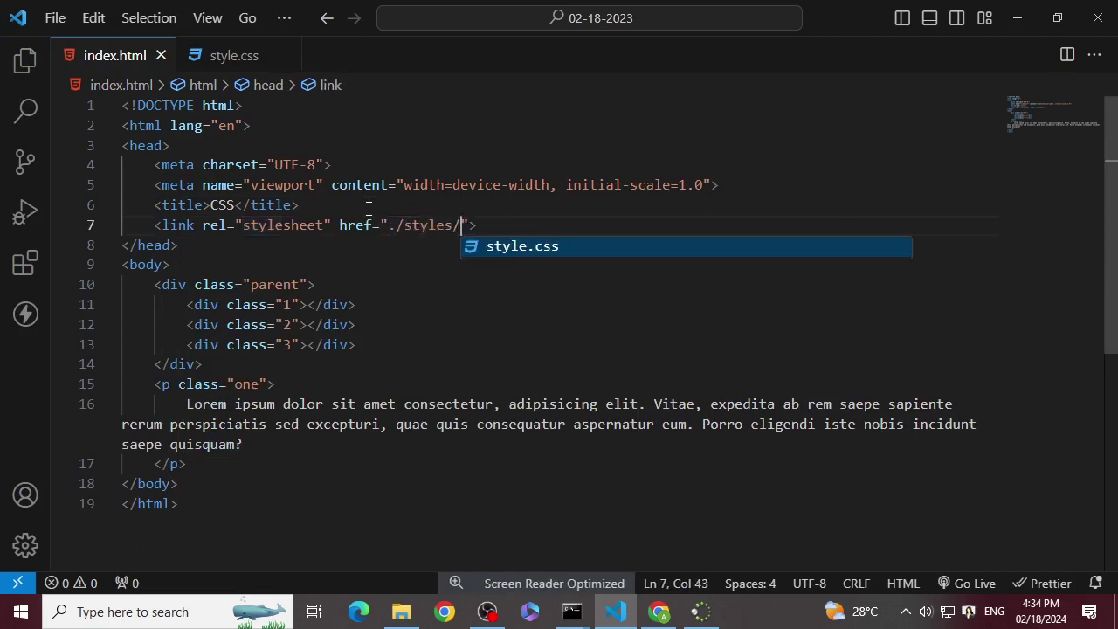
key(Return)
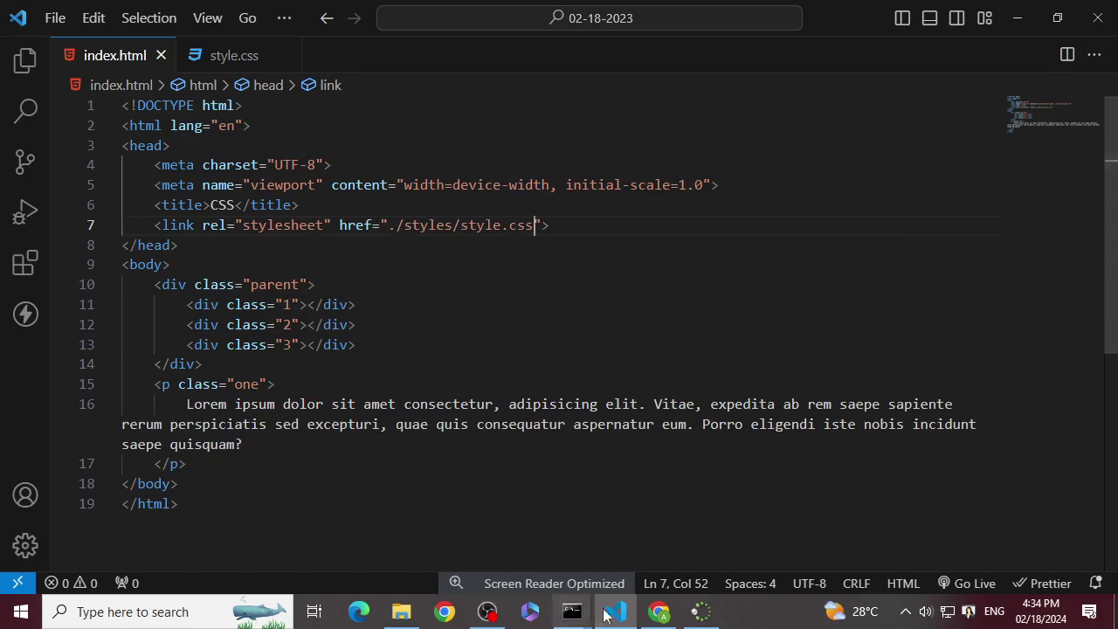
- Launch index.html in the browser with Live Server
click(674, 621)
click(611, 616)
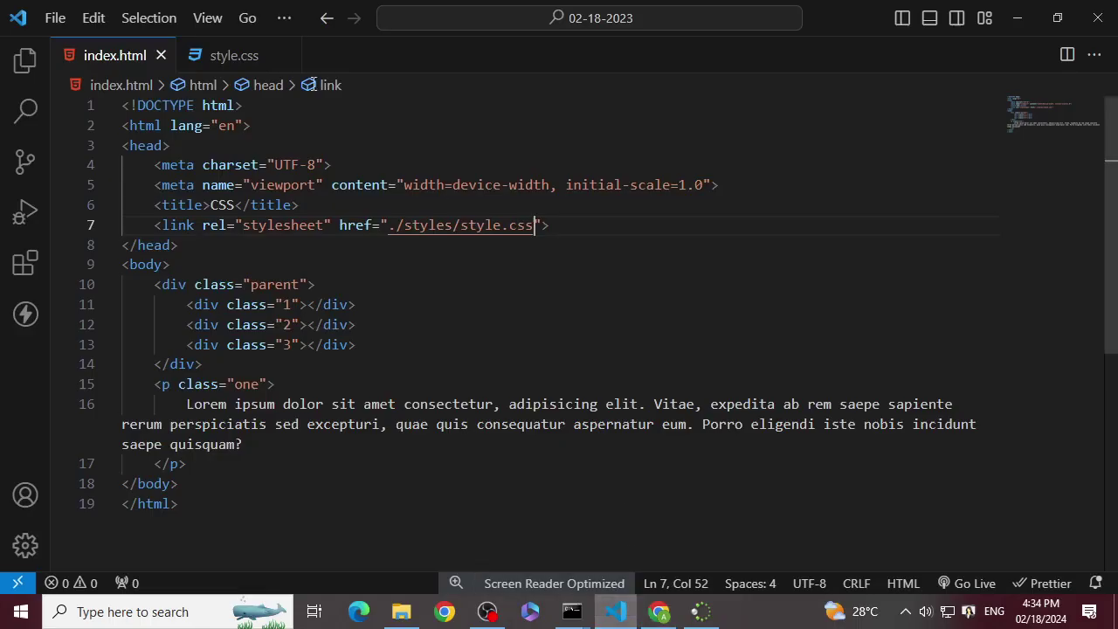
right_click(574, 367)
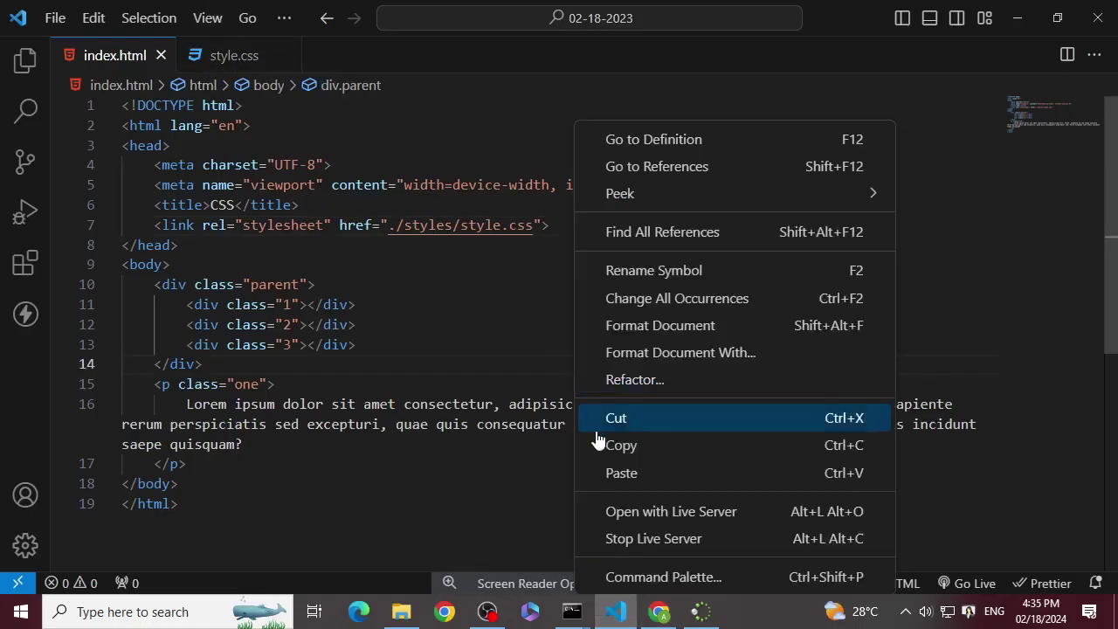
click(666, 515)
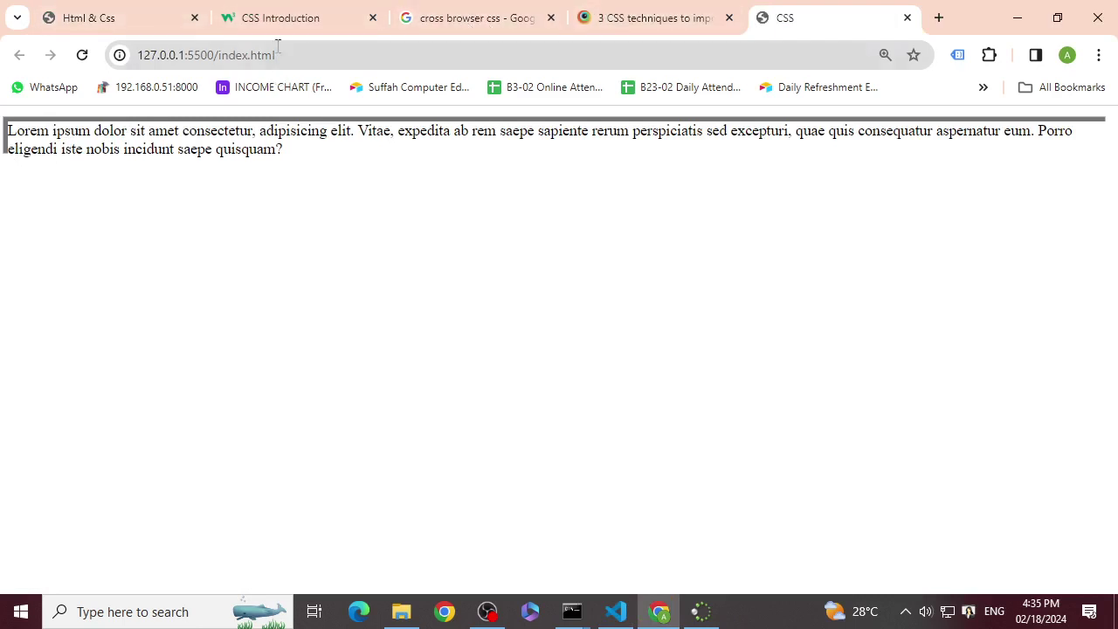
- Return to the duckett.pdf book and examine the horizontal offset and vertical offset explanations for box-shadow
click(82, 14)
click(802, 253)
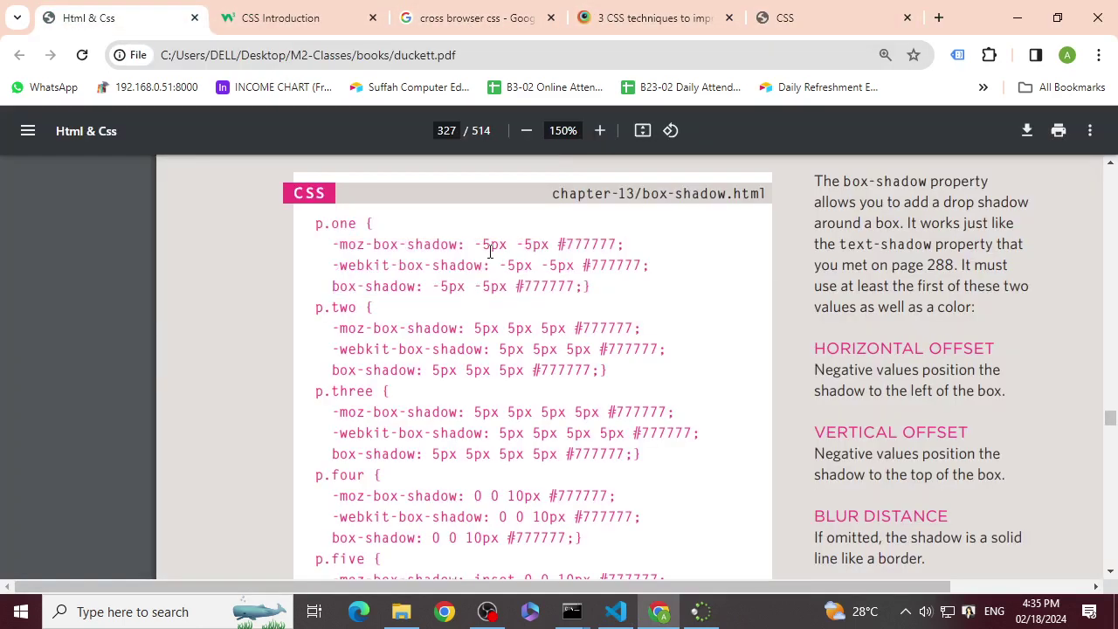
drag(854, 343, 928, 334)
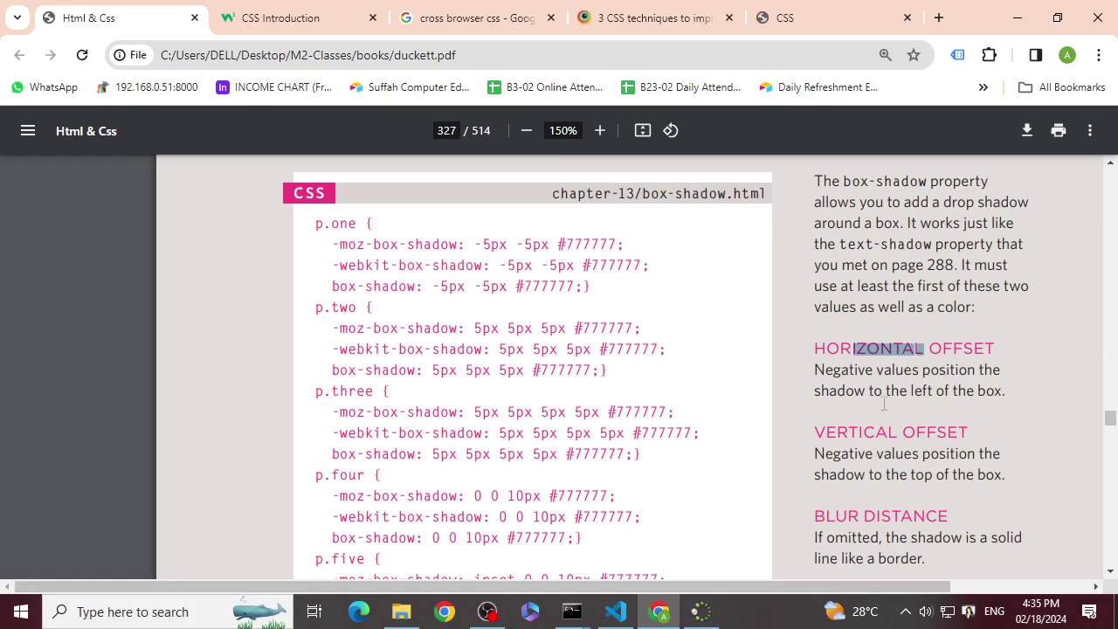
drag(875, 432, 997, 427)
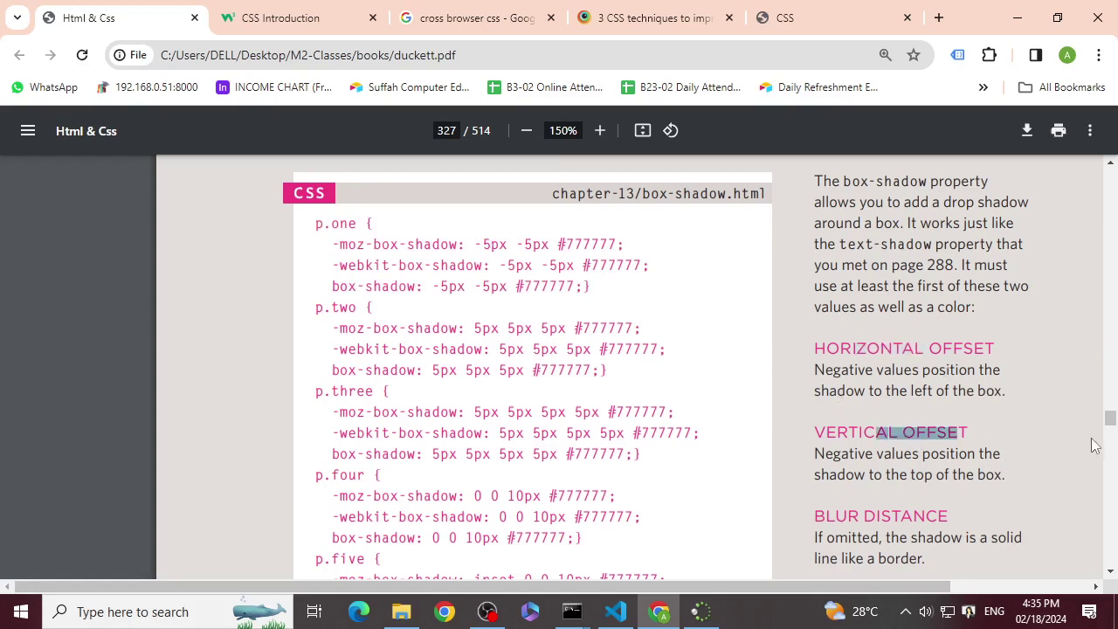
scroll(960, 516, down, 1)
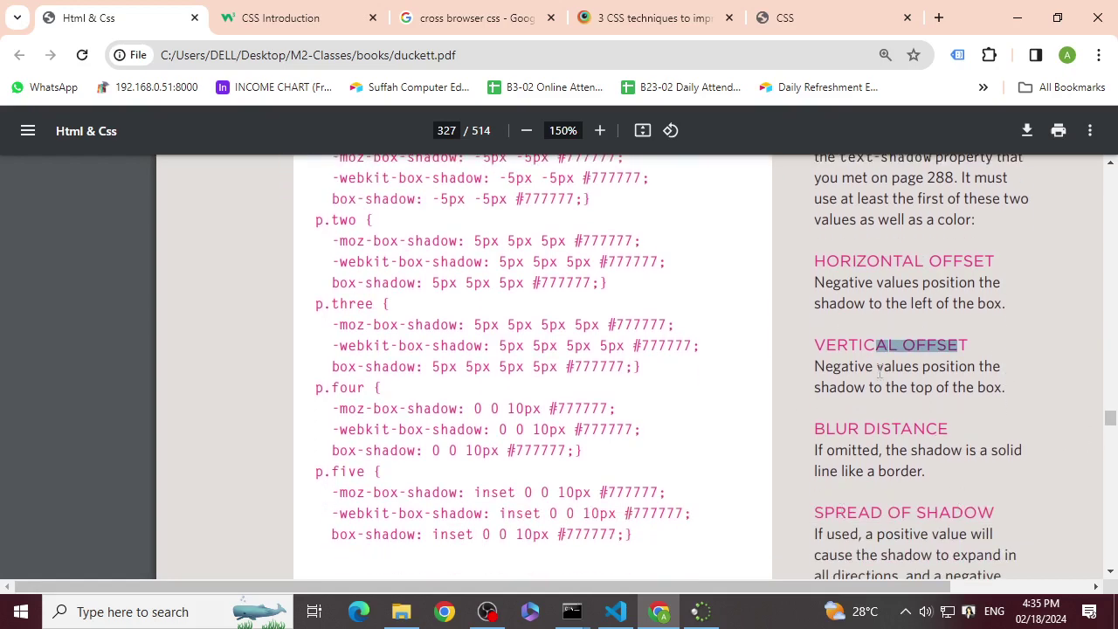
click(897, 345)
scroll(566, 265, up, 1)
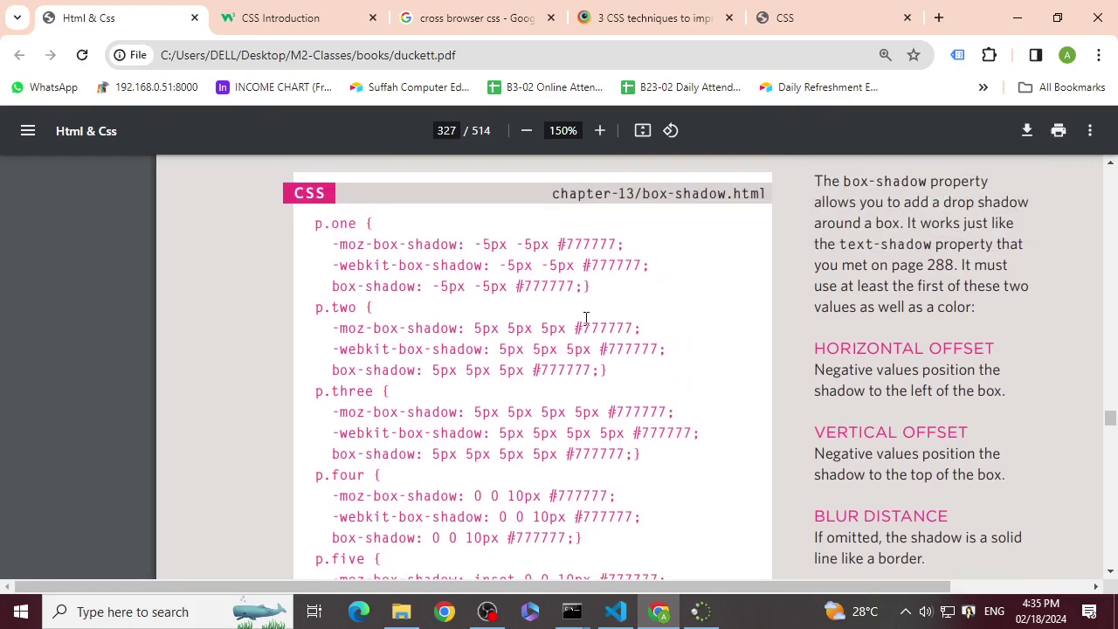
- Copy the three box-shadow declarations of the book's p.two rule and switch to style.css in VS Code
drag(604, 372, 334, 323)
key(ctrl+c)
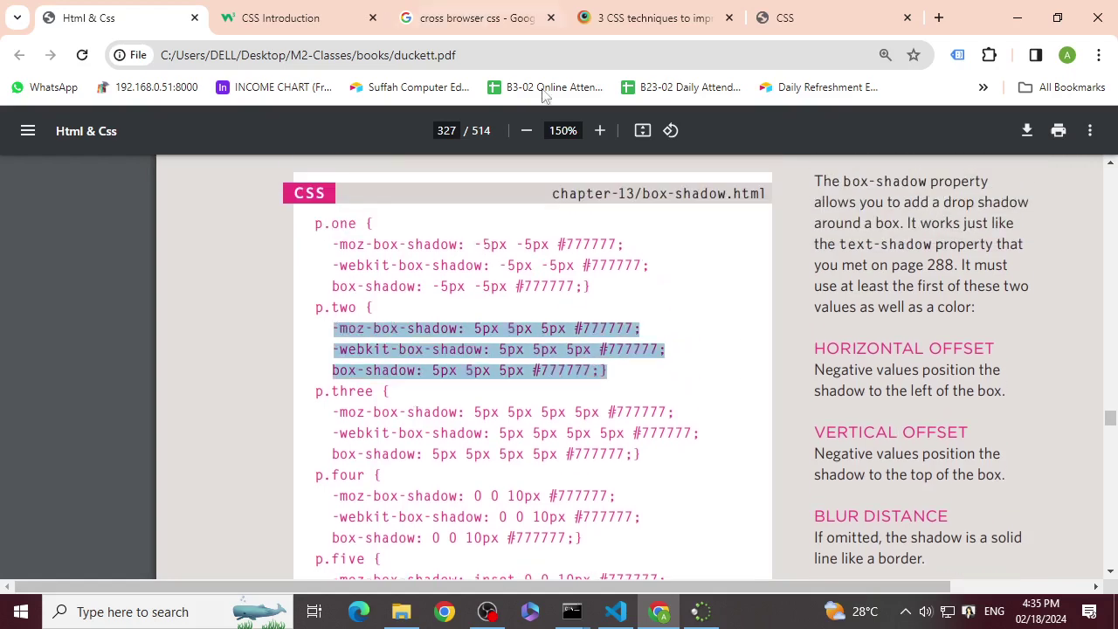
click(616, 611)
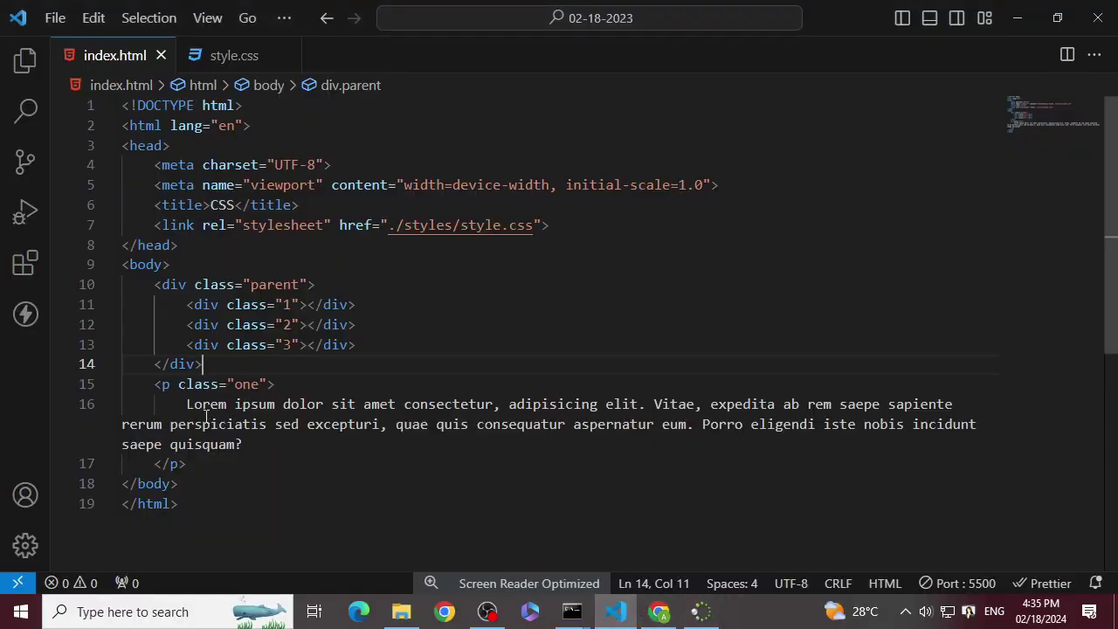
click(236, 55)
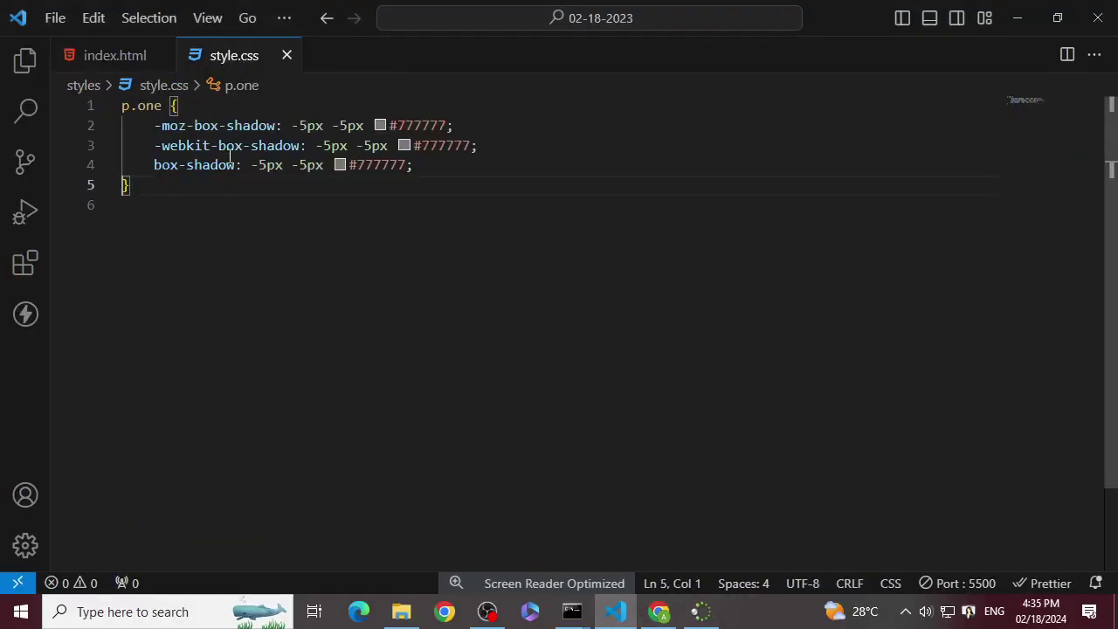
- Comment out the three existing -5px -5px box-shadow declarations in the p.one rule
drag(416, 166, 123, 125)
key(shift+alt+a)
key(Right)
key(Right)
key(Left)
- Paste the 5px 5px 5px #777777 declarations below the comment in p.one and remove the extra closing brace
key(Return)
key(Return)
key(ctrl+v)
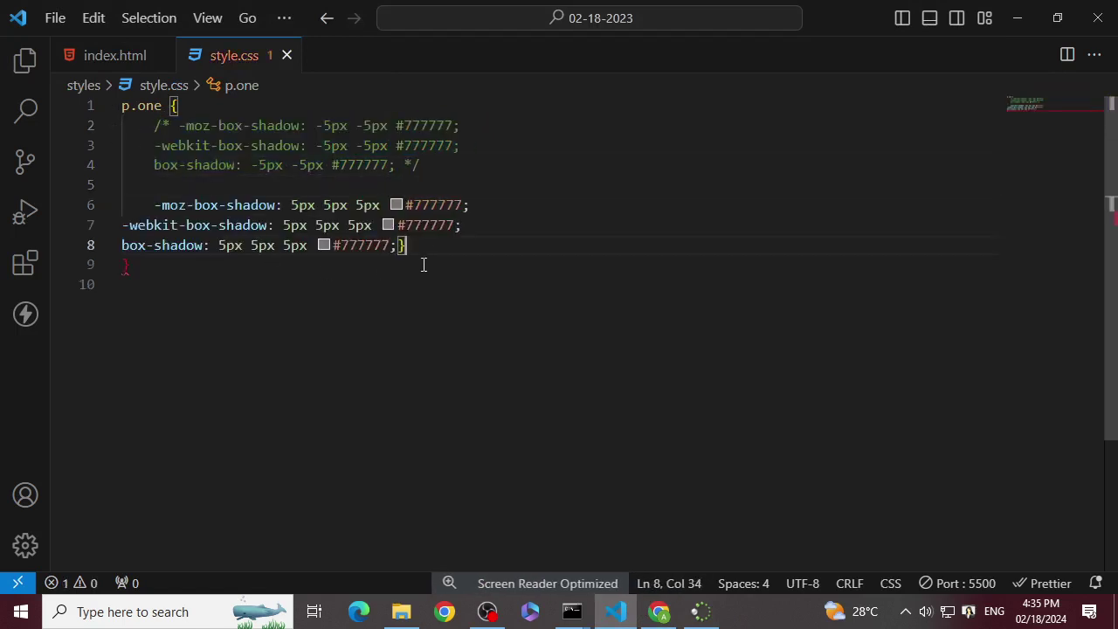
key(BackSpace)
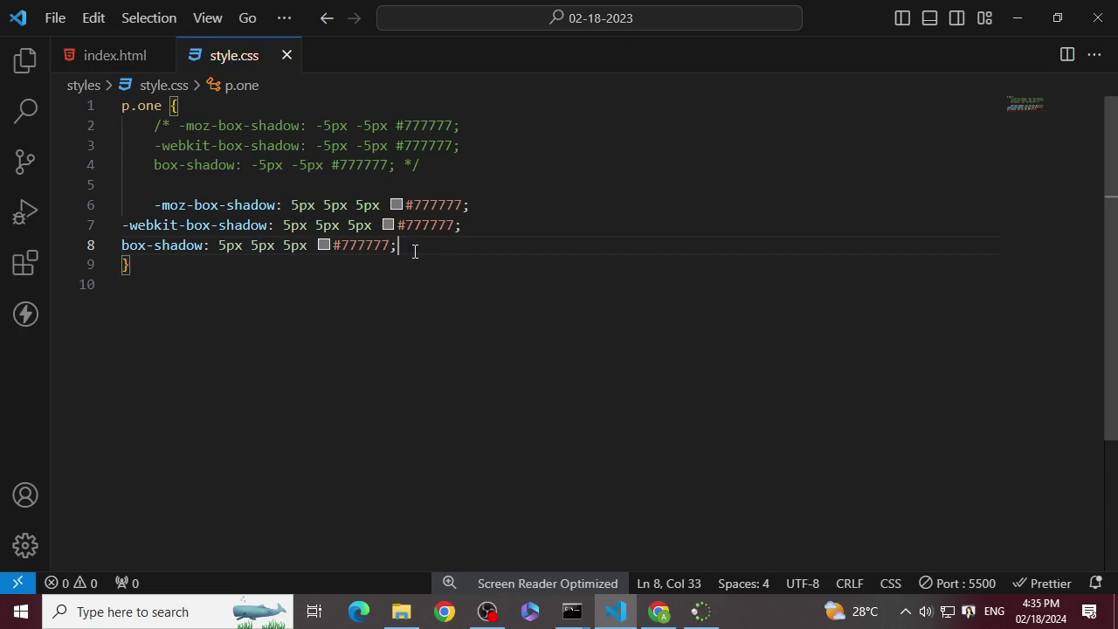
- Switch to the live index.html page in the browser and reload it to check the paragraph's new shadow
click(650, 618)
click(279, 18)
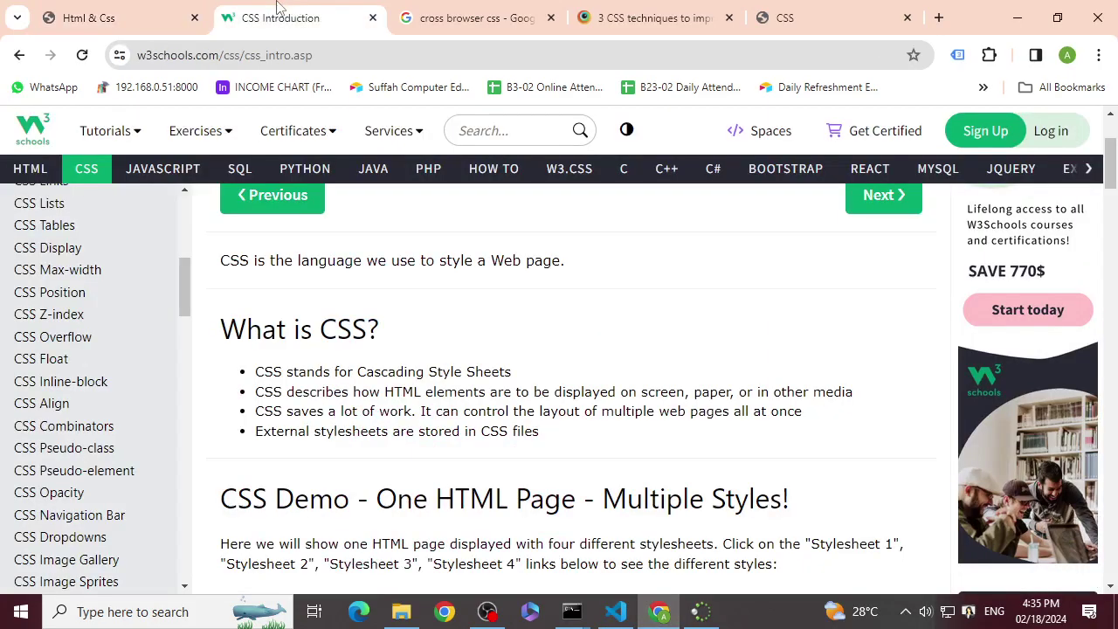
click(725, 18)
click(82, 55)
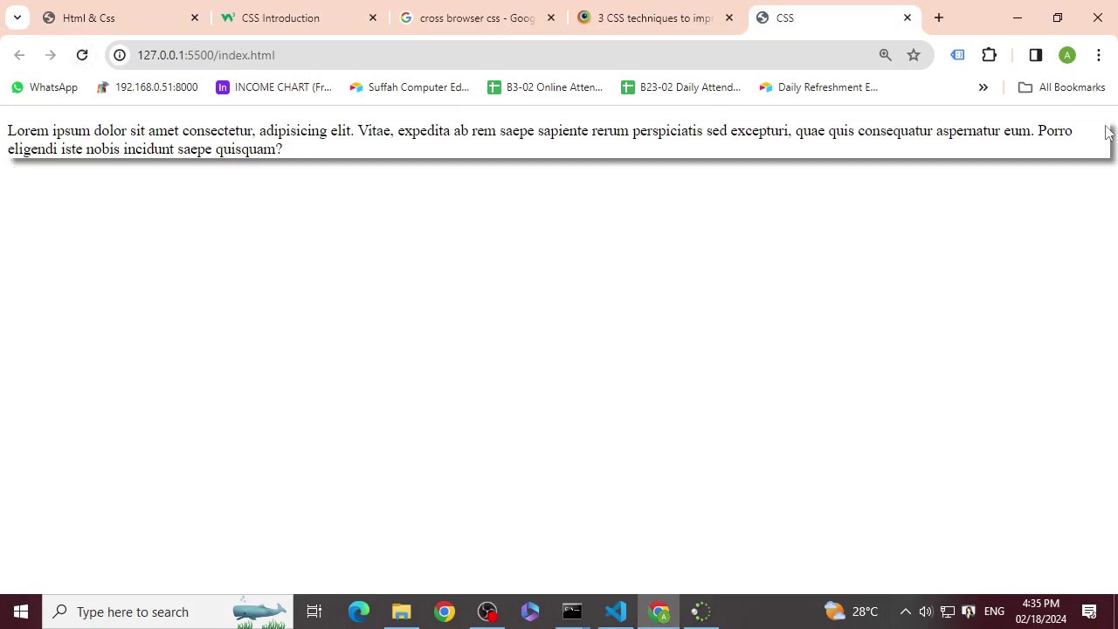
- Return to the book PDF and copy the property name box-shadow from the p.one rule
click(282, 7)
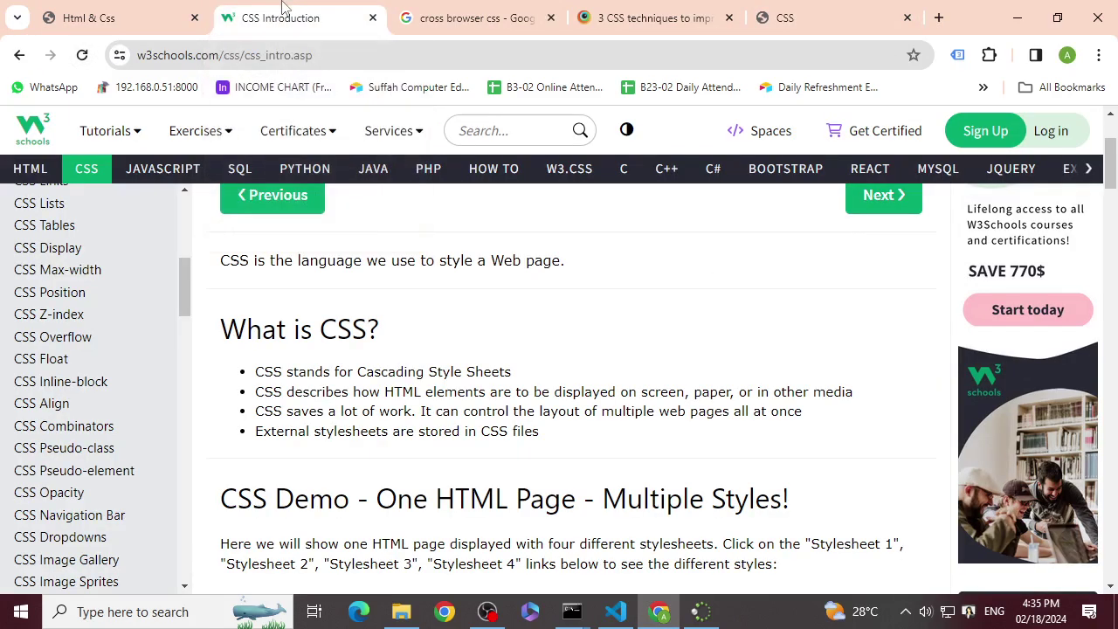
click(166, 25)
scroll(682, 438, down, 1)
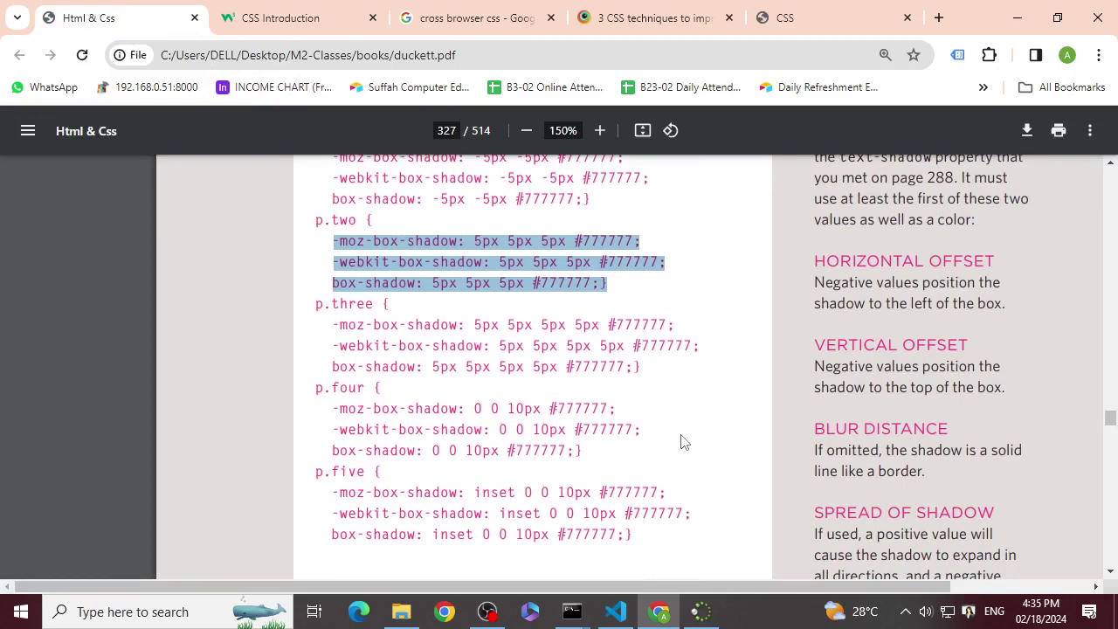
scroll(682, 441, down, 4)
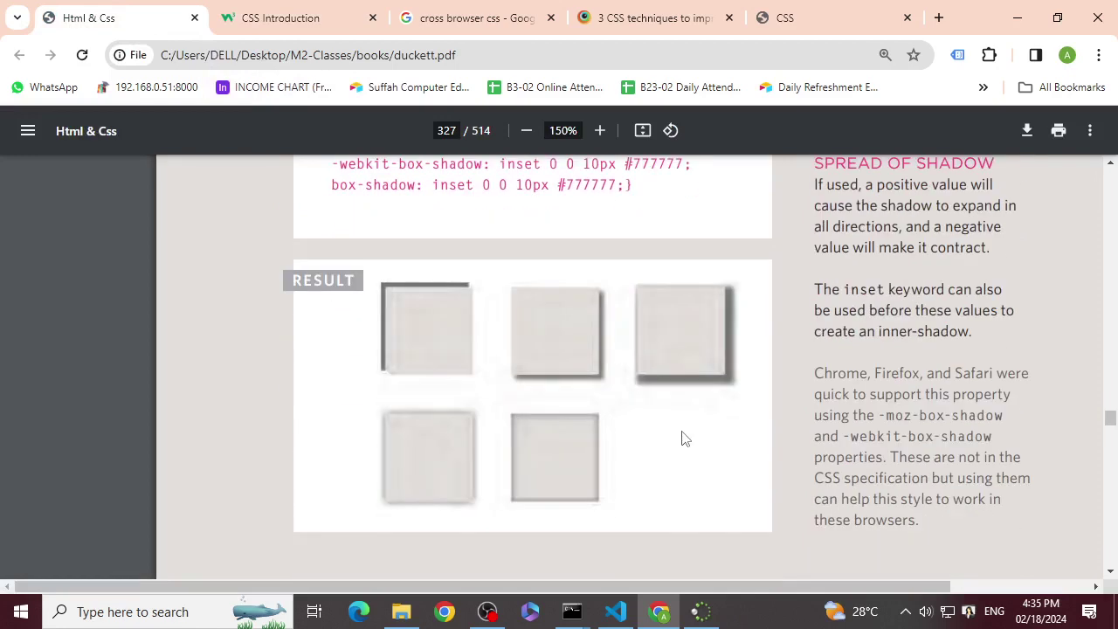
scroll(682, 437, up, 6)
drag(455, 330, 378, 339)
key(ctrl+c)
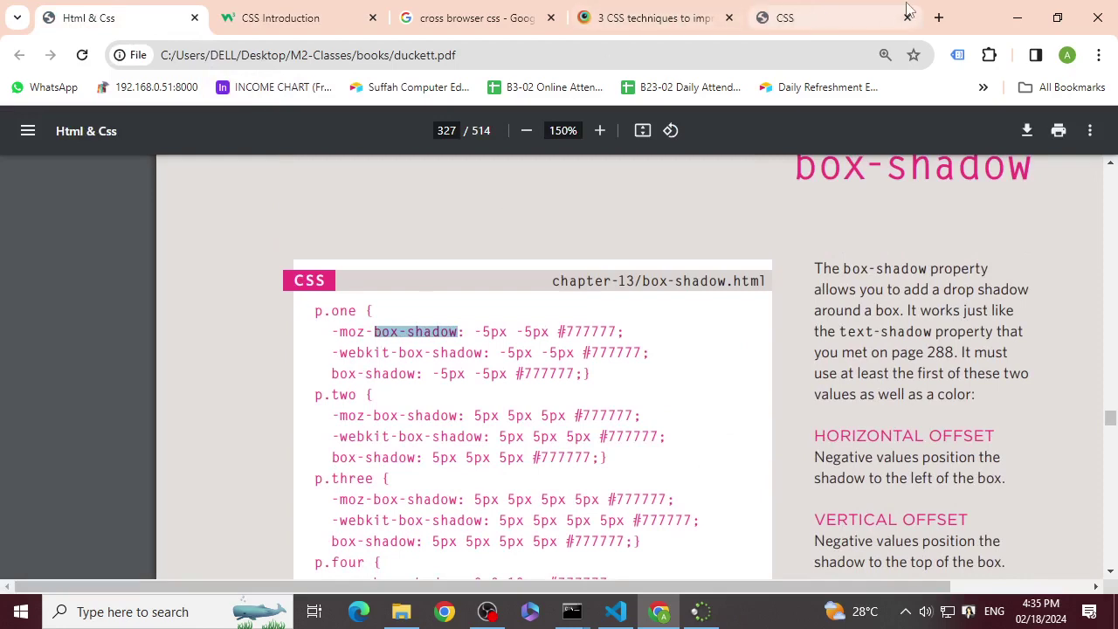
- Open the w3schools.com home page in a new browser tab
click(938, 17)
text(we)
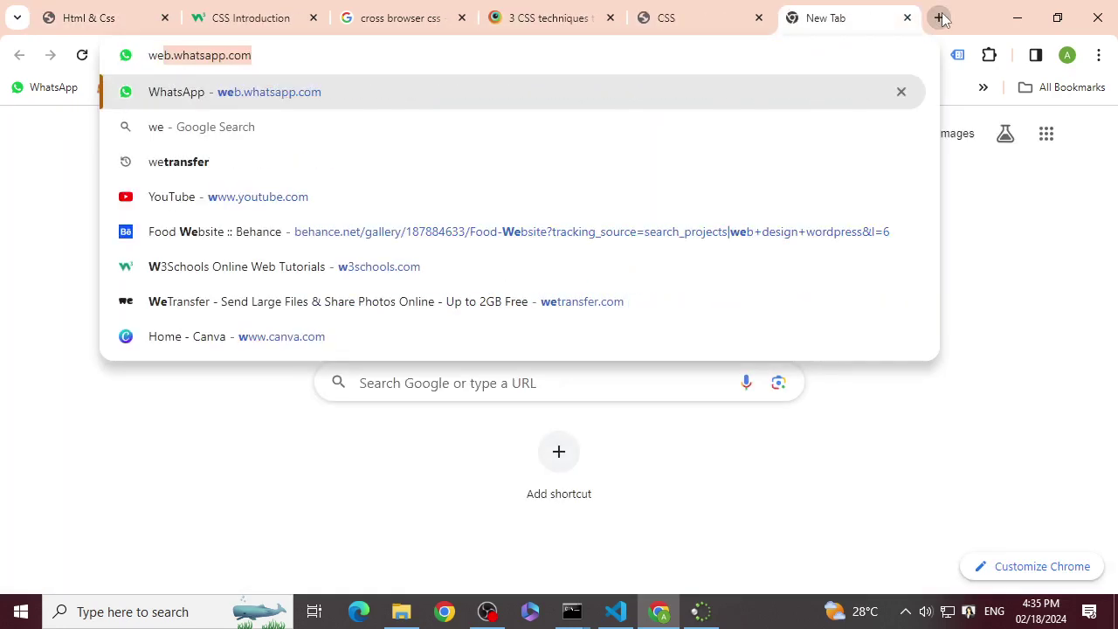
key(BackSpace)
text(3s)
key(BackSpace)
key(BackSpace)
key(BackSpace)
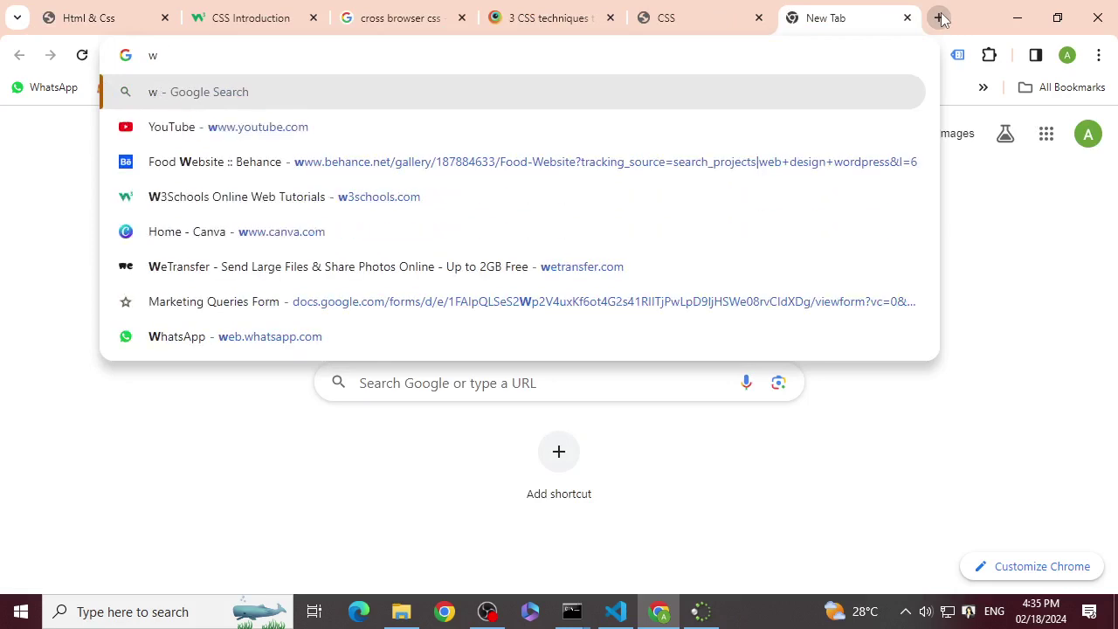
text(3sch)
key(Right)
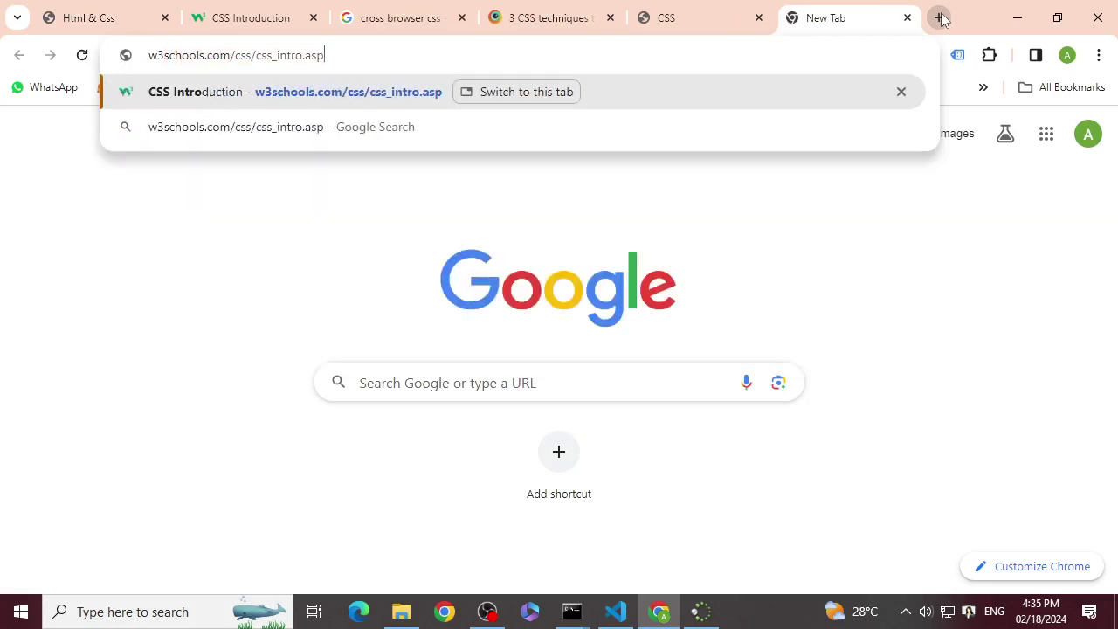
key(BackSpace)
key(BackSpace)
key(BackSpace)
key(BackSpace)
key(BackSpace)
key(BackSpace)
key(BackSpace)
key(BackSpace)
key(BackSpace)
key(BackSpace)
key(BackSpace)
key(BackSpace)
key(BackSpace)
key(BackSpace)
key(BackSpace)
key(BackSpace)
key(BackSpace)
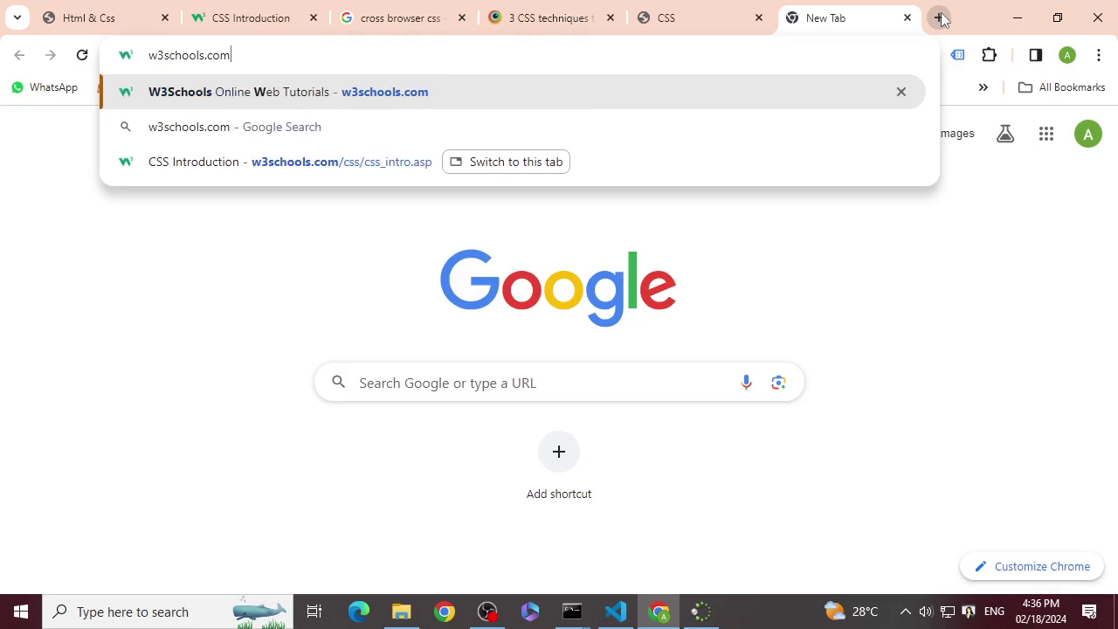
key(Return)
- Search W3Schools for the copied term box-shadow
click(472, 131)
key(ctrl+v)
click(581, 131)
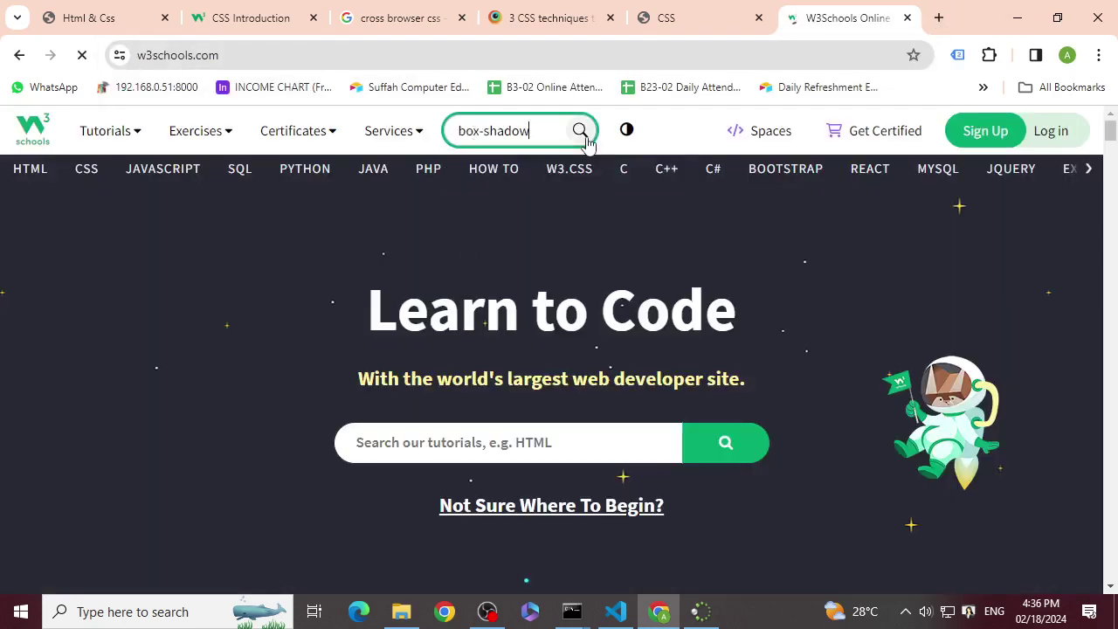
- Search Google for mdn in a new browser tab and open the MDN Web Docs site
click(939, 17)
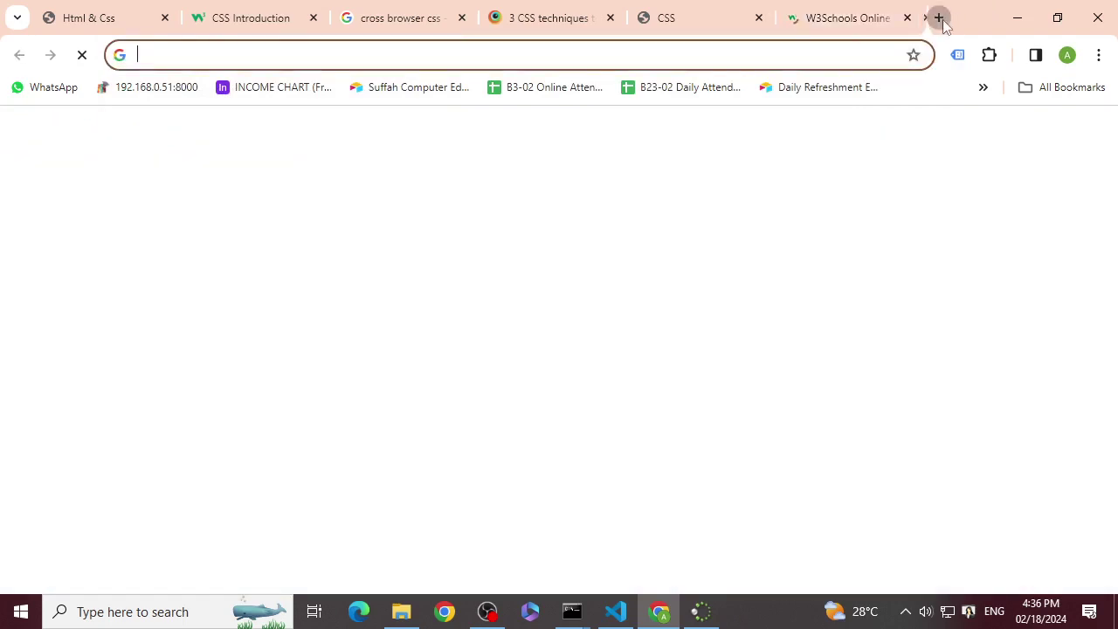
text(msdn)
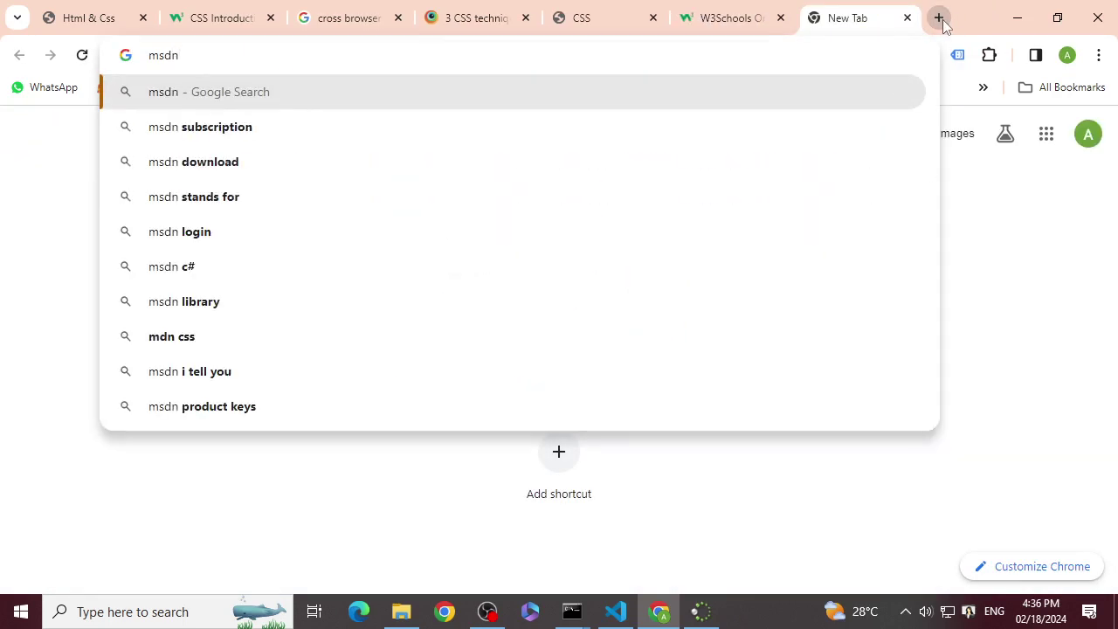
key(Return)
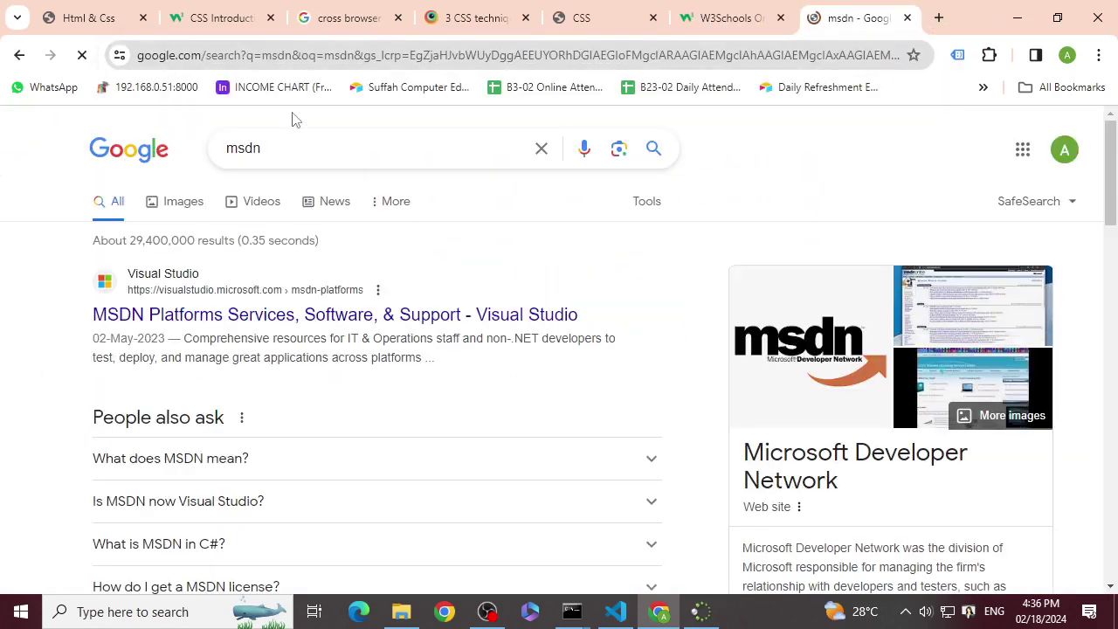
click(249, 55)
text(mdn)
key(Return)
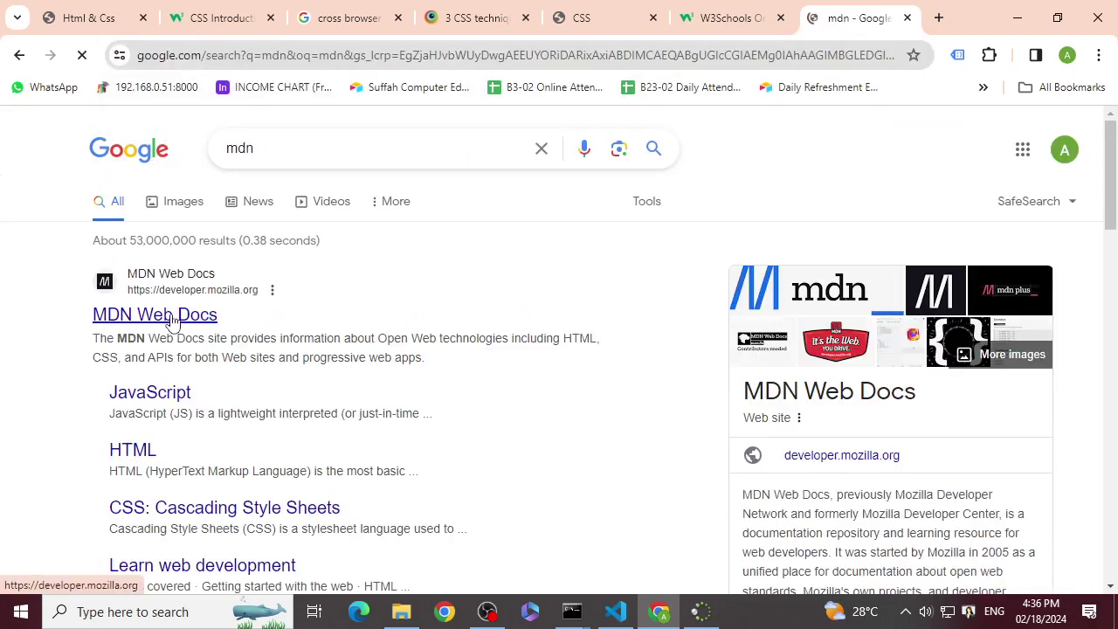
click(179, 319)
- Open the CSS box-shadow property page from the W3Schools search results and look over its example and definition
click(726, 15)
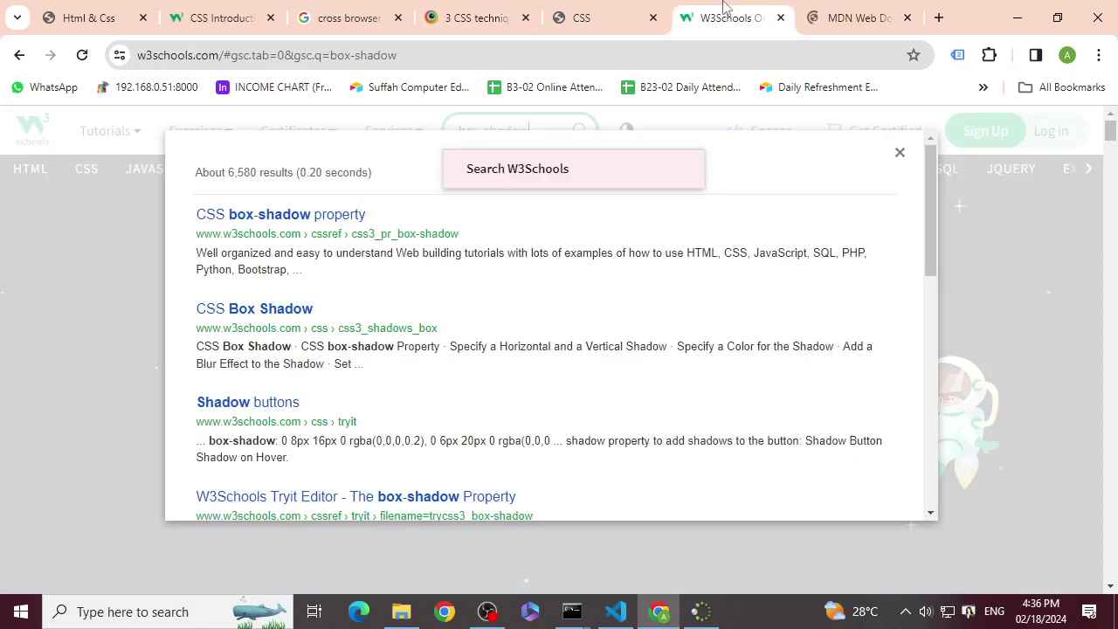
click(332, 217)
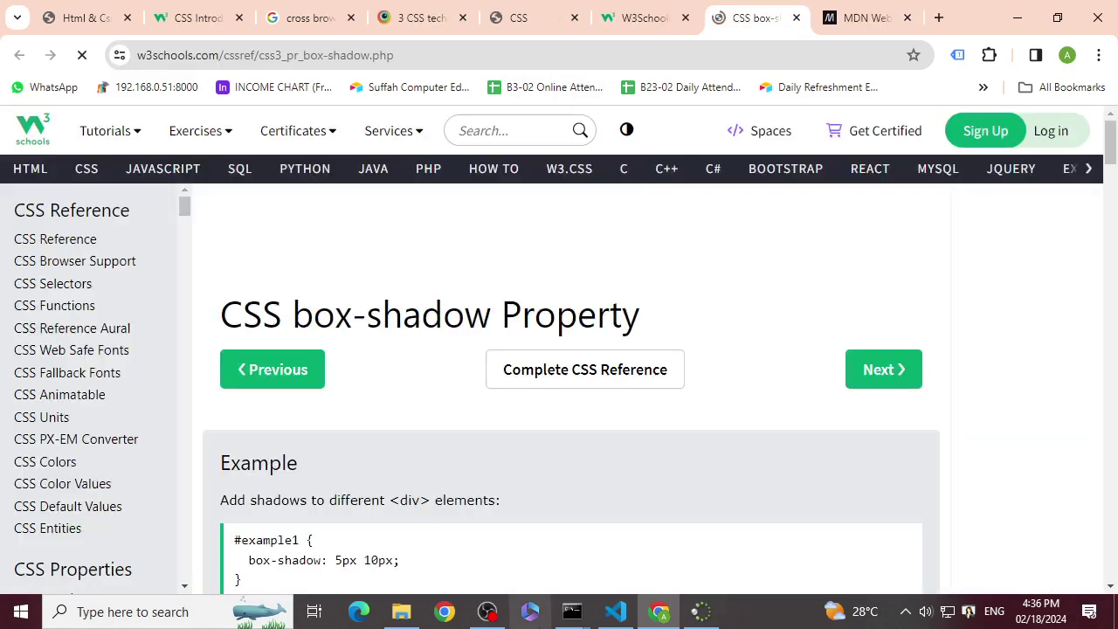
scroll(508, 445, down, 4)
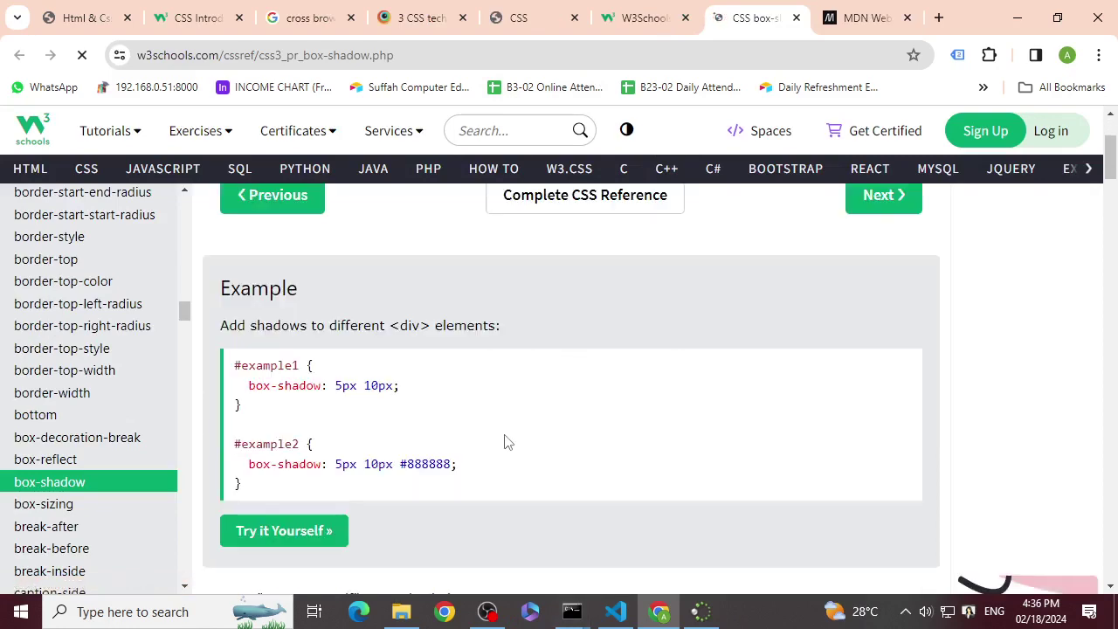
scroll(492, 434, down, 3)
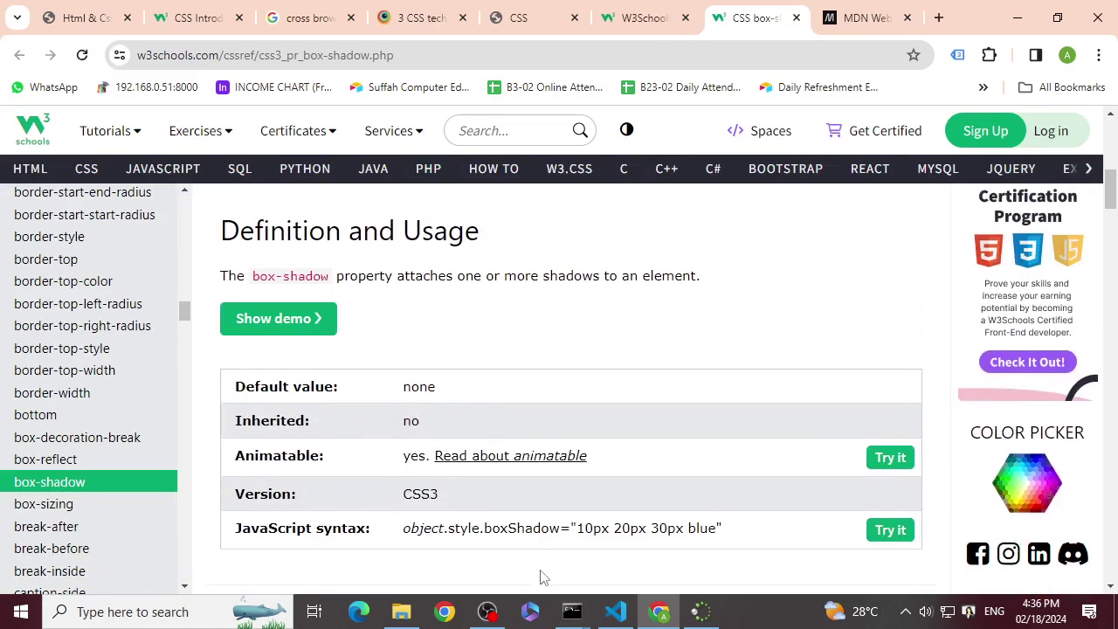
scroll(425, 452, up, 5)
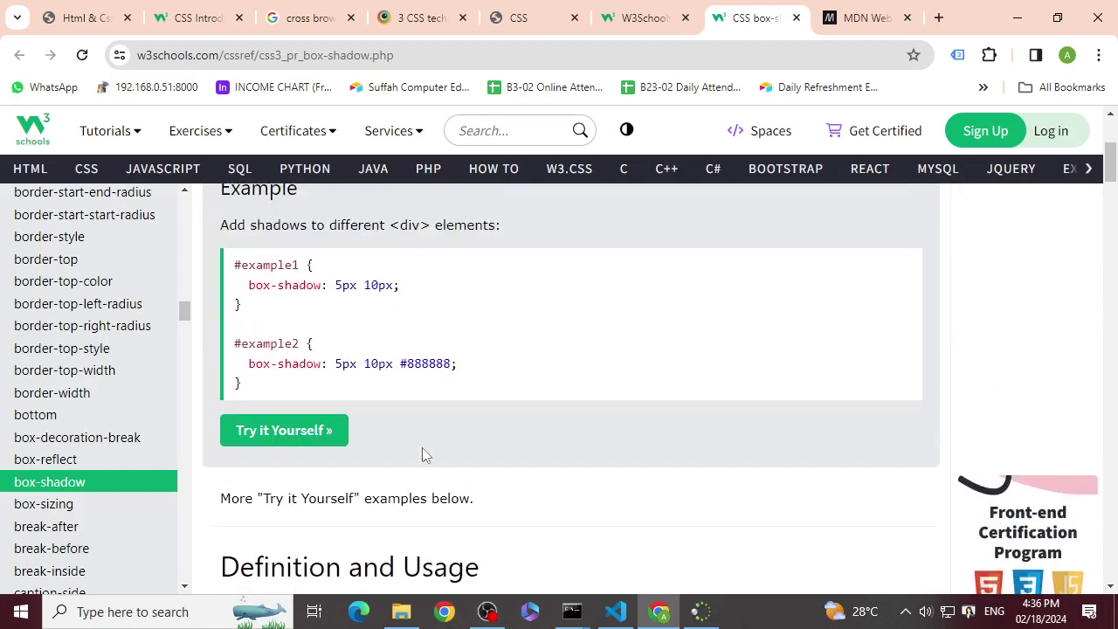
scroll(378, 433, up, 2)
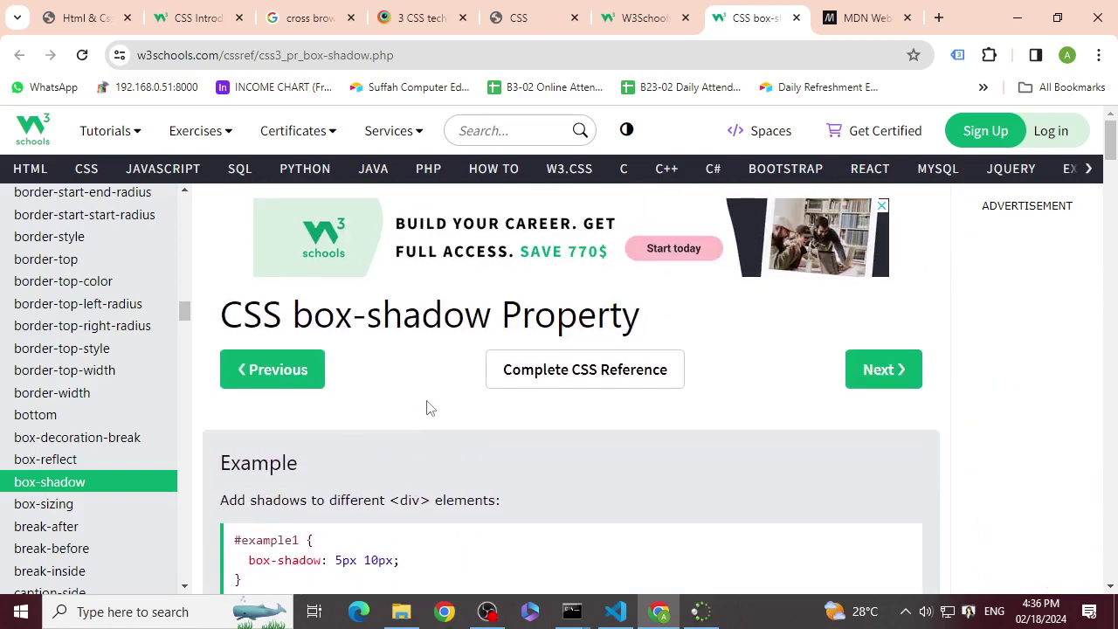
- Open the property page's example in the Tryit editor and examine the code and result of the 5px 10px shadow
scroll(428, 408, down, 3)
click(308, 444)
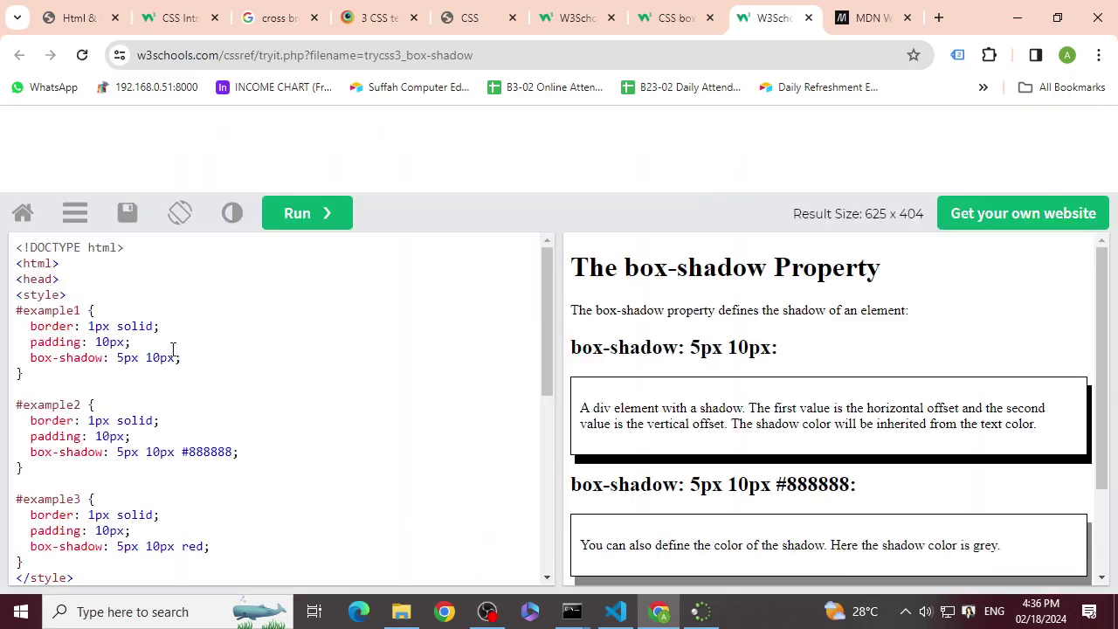
scroll(526, 470, down, 1)
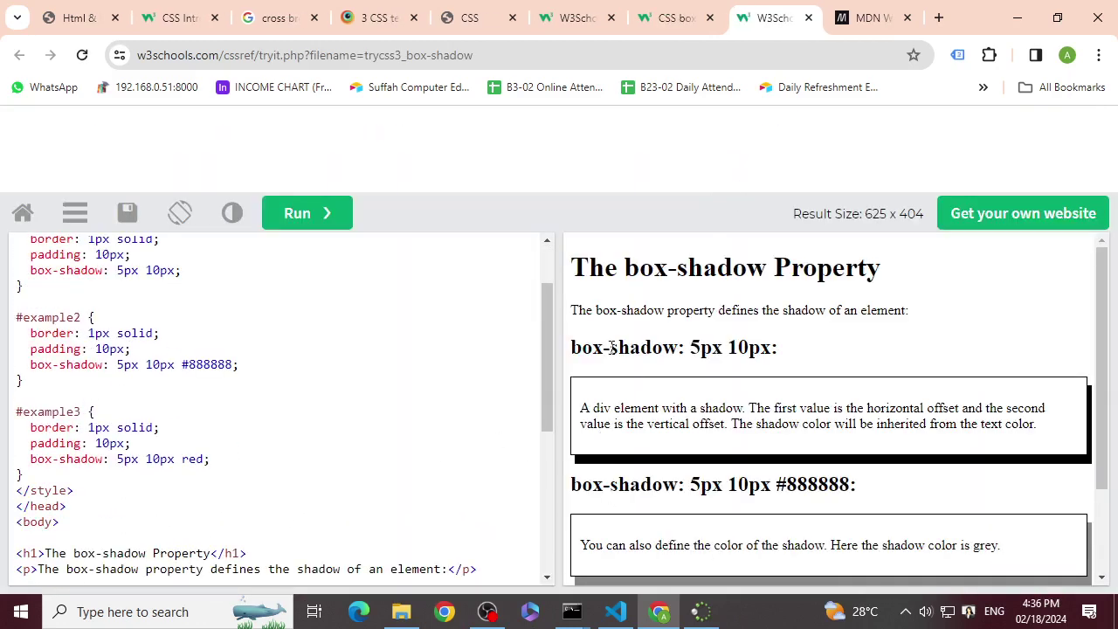
scroll(791, 403, down, 1)
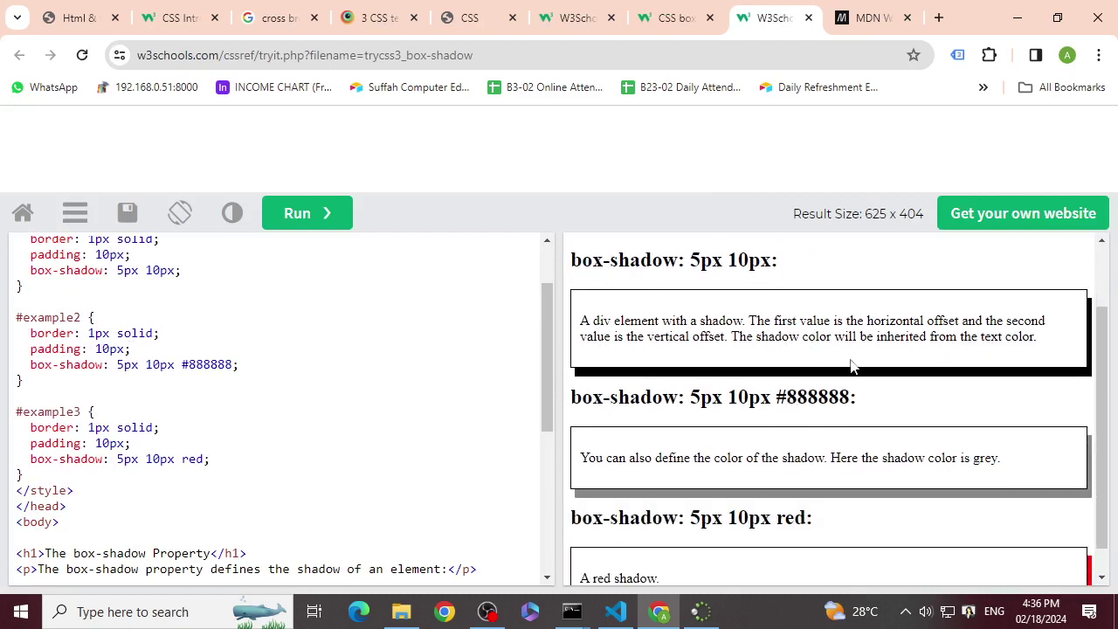
scroll(851, 367, up, 1)
mouse_move(701, 345)
mouse_down()
mouse_move(740, 345)
mouse_move(688, 347)
mouse_move(712, 347)
mouse_up()
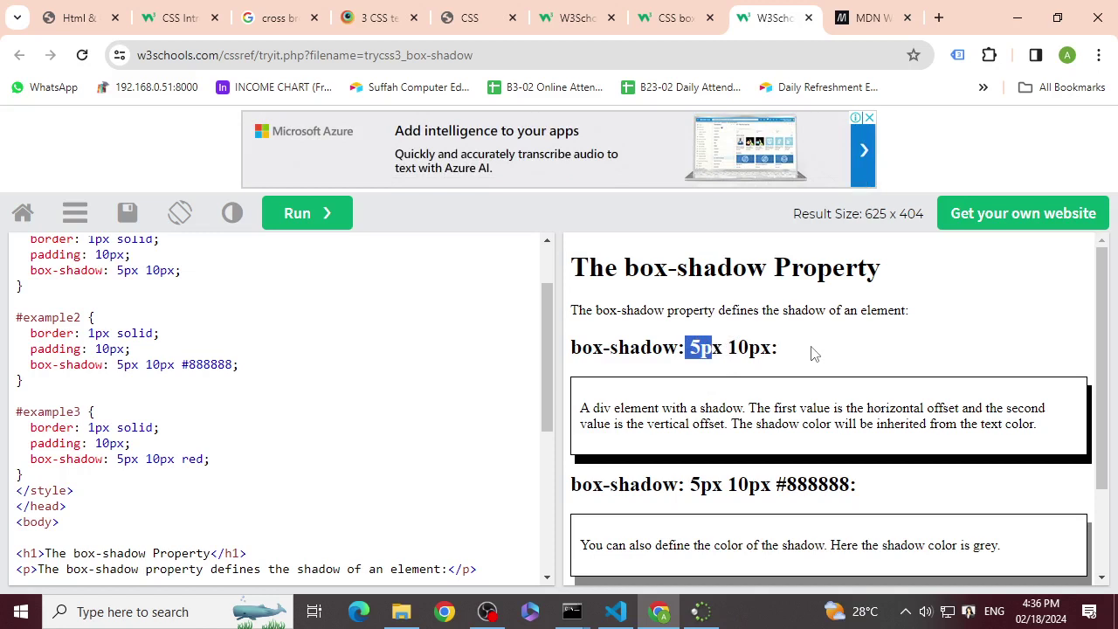
click(791, 384)
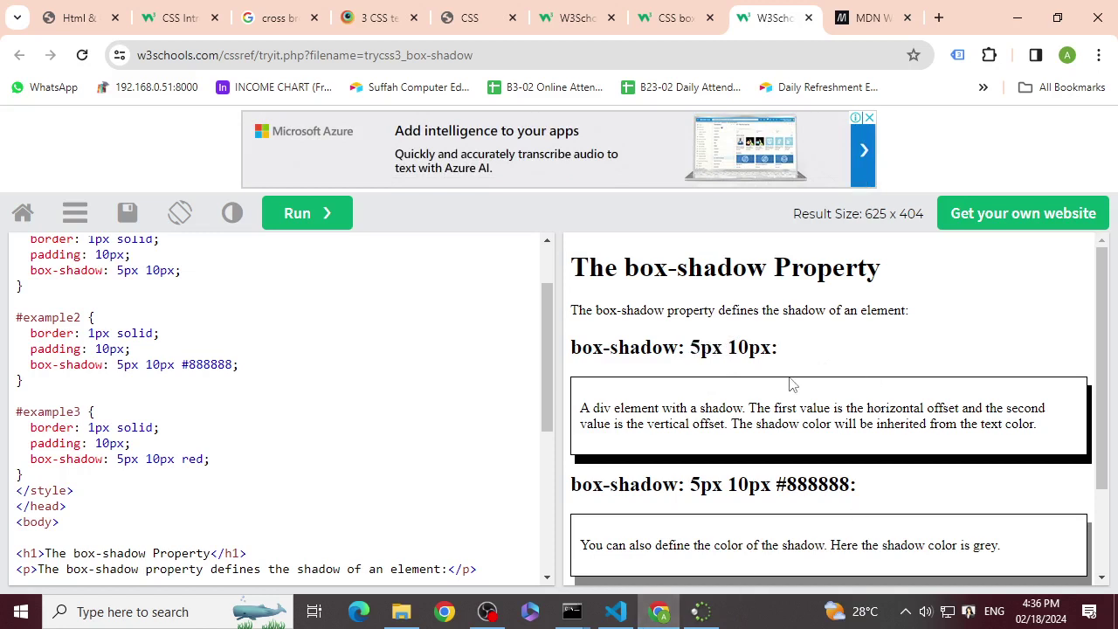
- Examine the example results for the coloured shadows, 5px 10px #888888 and 5px 10px red
scroll(798, 406, down, 1)
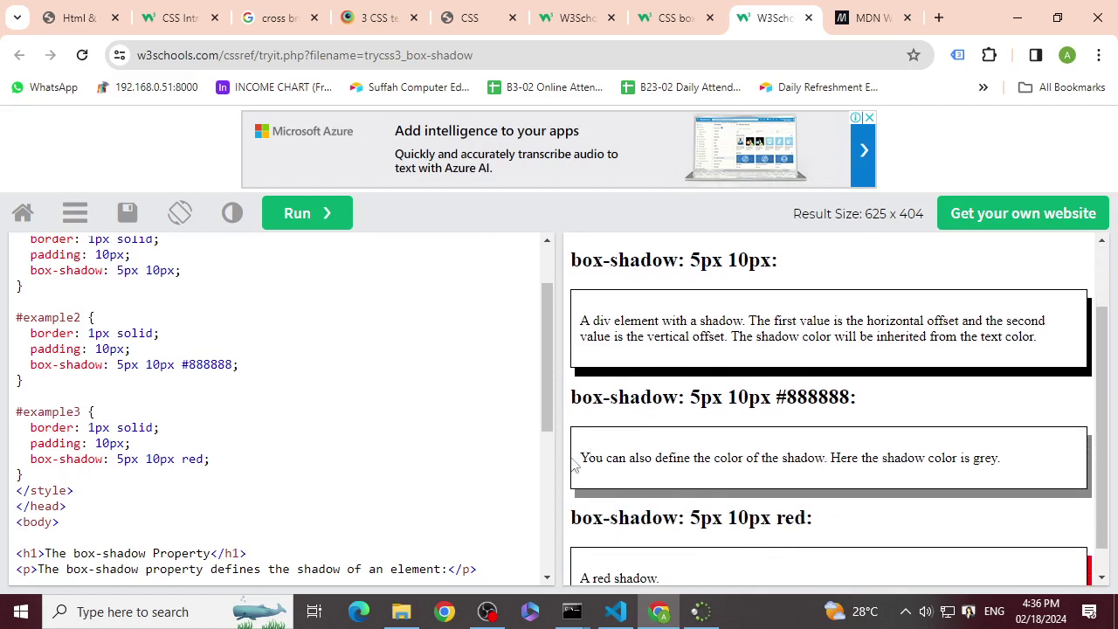
drag(582, 458, 754, 457)
scroll(730, 423, up, 1)
scroll(730, 423, down, 1)
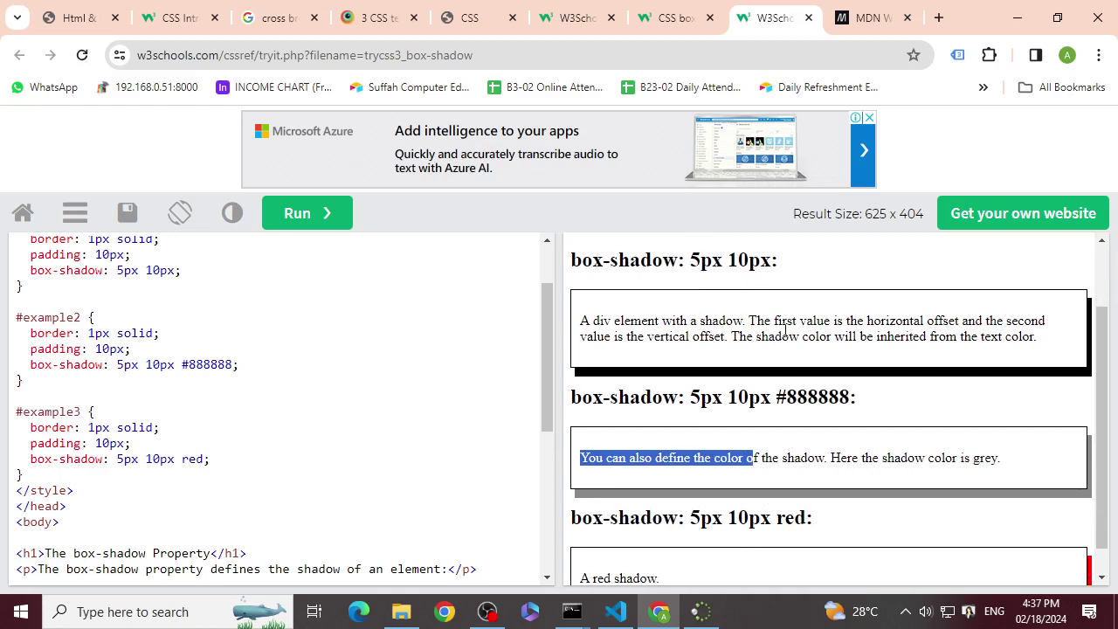
drag(765, 455, 787, 455)
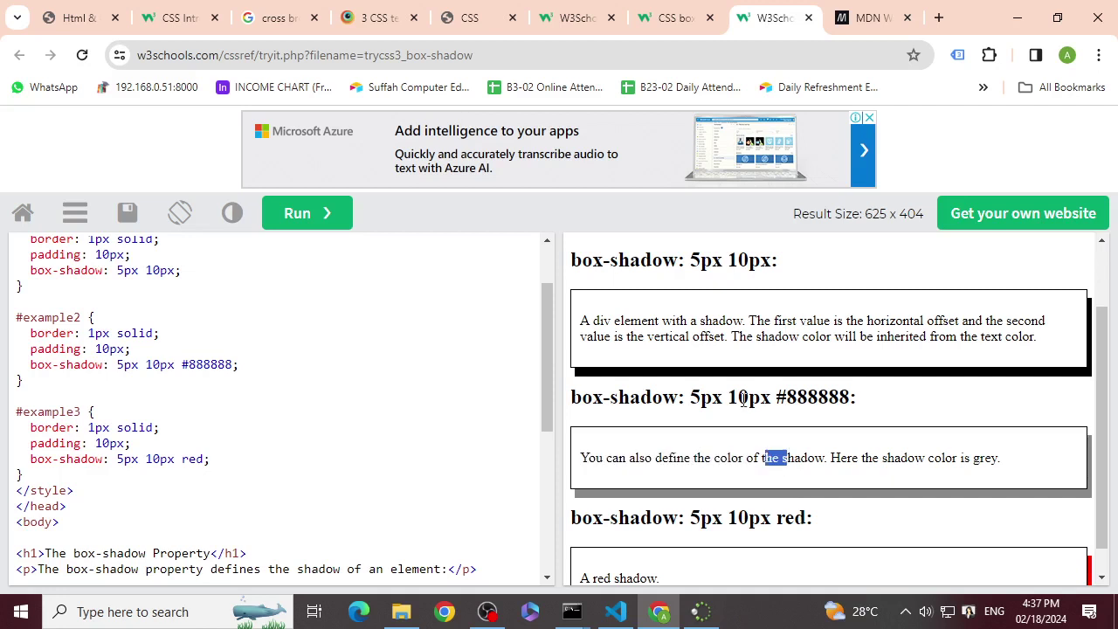
scroll(845, 454, down, 1)
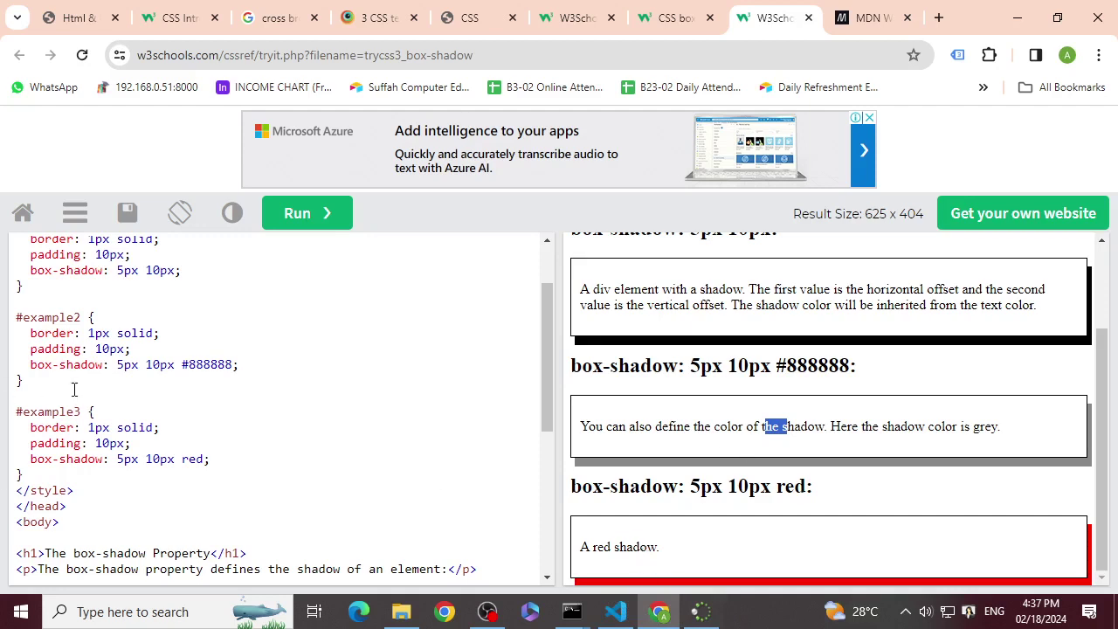
- Return to the box-shadow property page and examine the Browser Support notes and table for the -webkit- and -moz- prefixes
click(690, 24)
scroll(308, 298, down, 3)
scroll(394, 476, down, 6)
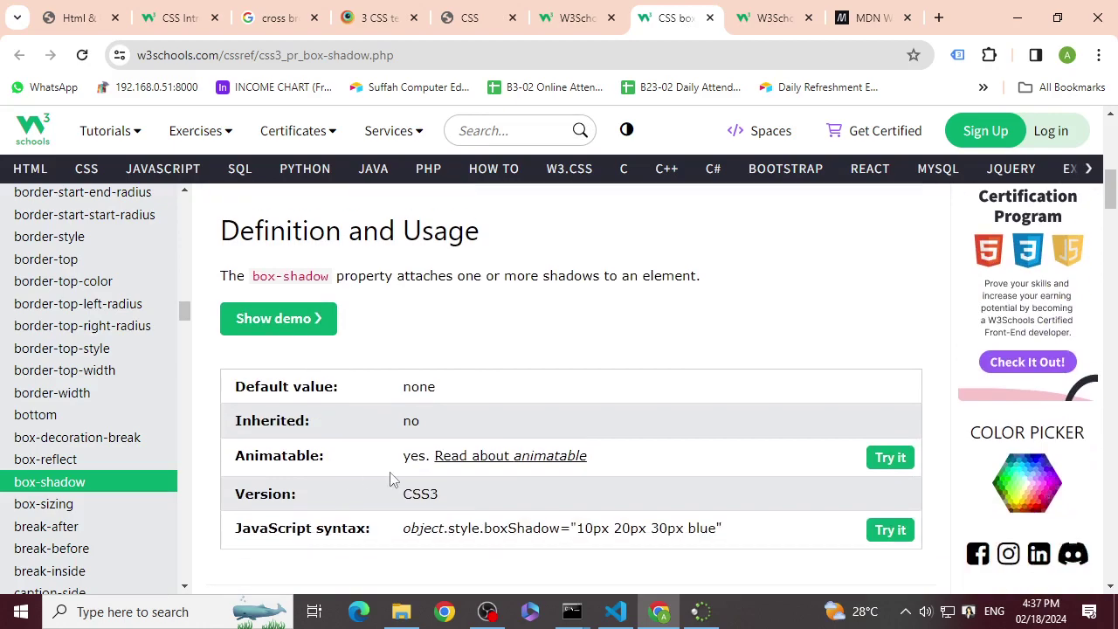
scroll(394, 476, up, 2)
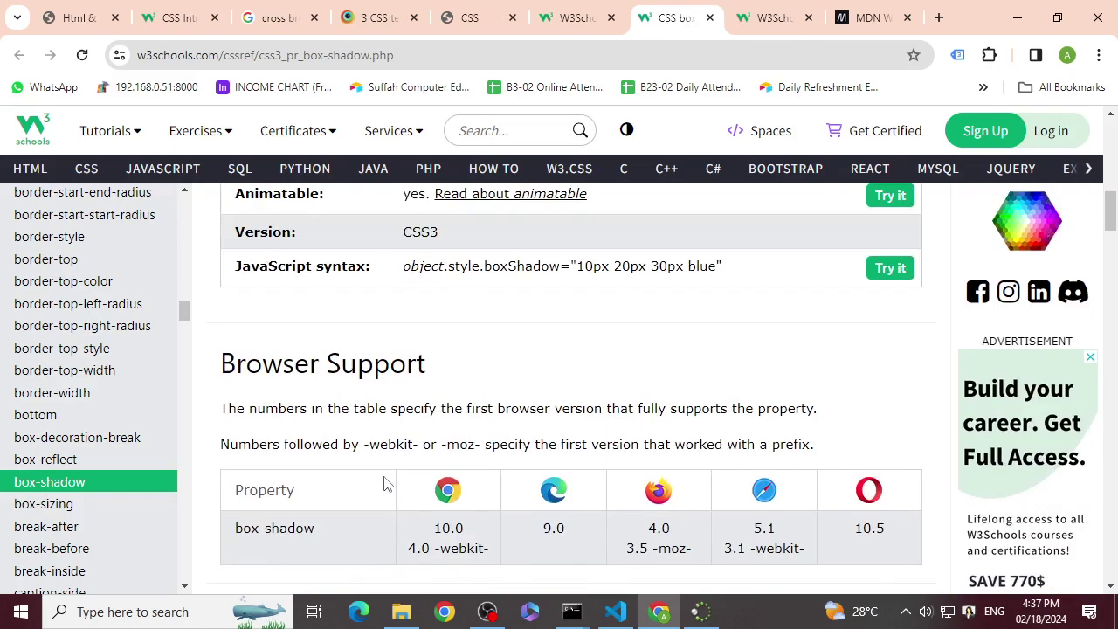
scroll(384, 481, down, 2)
scroll(385, 481, up, 2)
drag(238, 443, 370, 444)
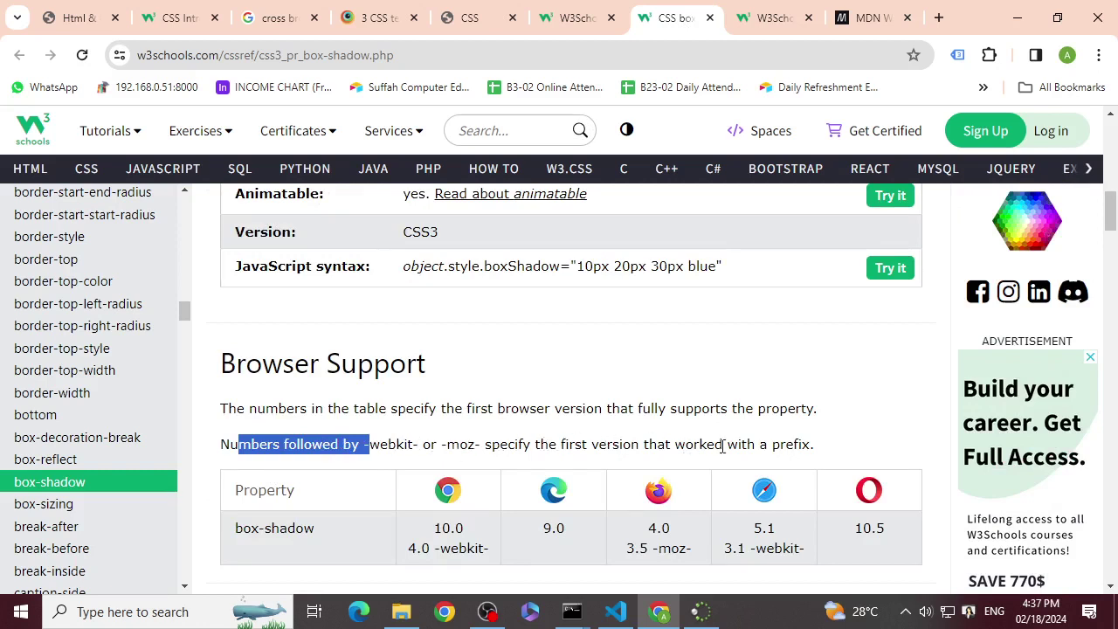
drag(536, 404, 736, 407)
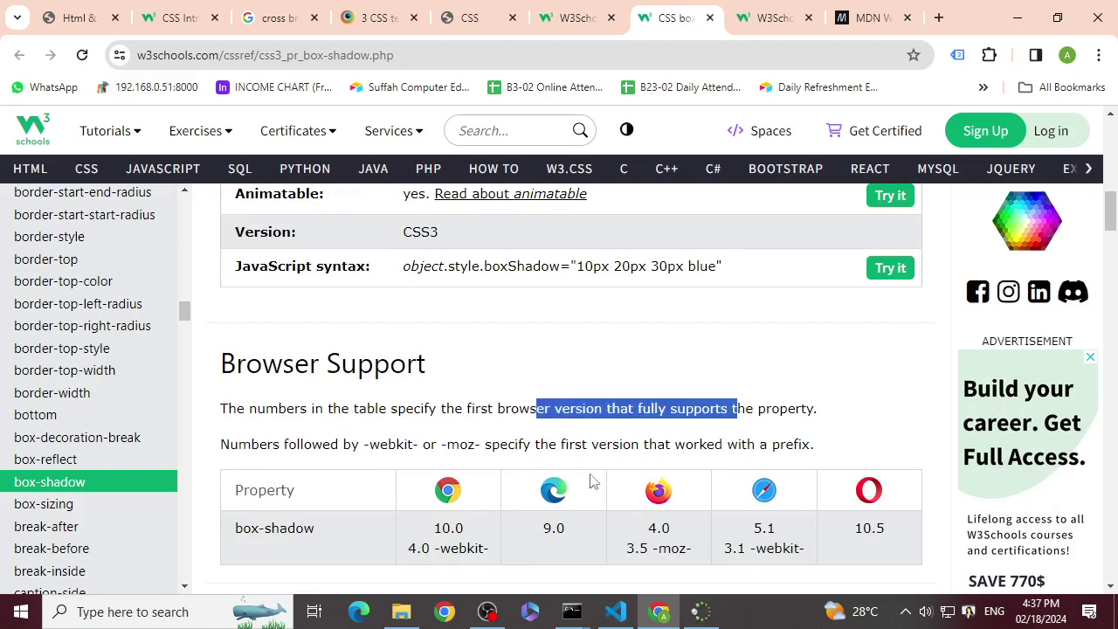
scroll(732, 359, down, 2)
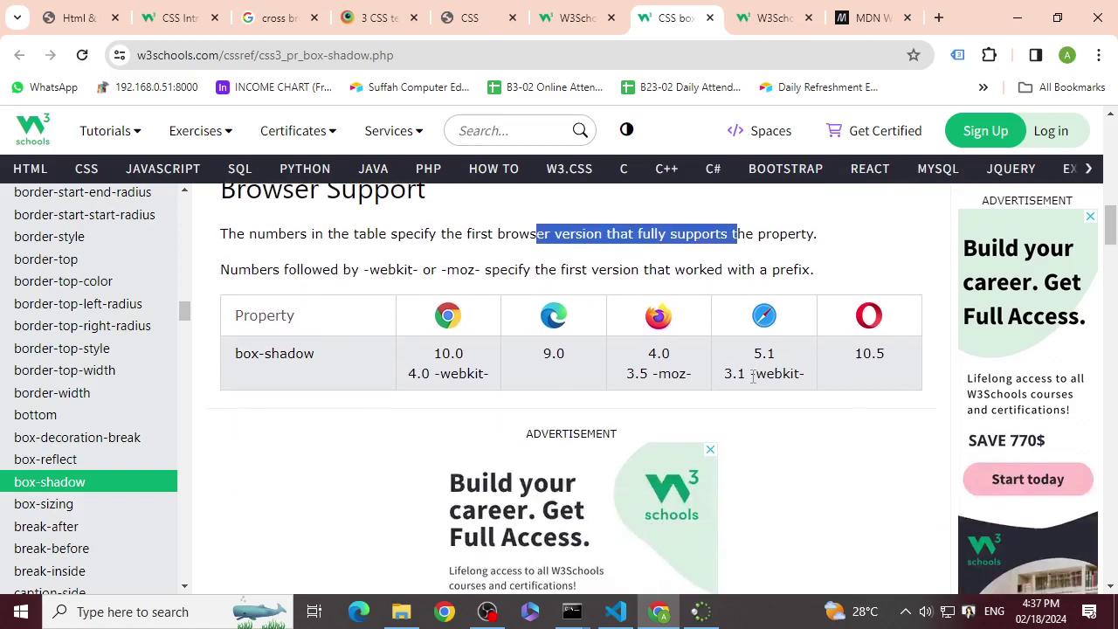
drag(757, 374, 795, 374)
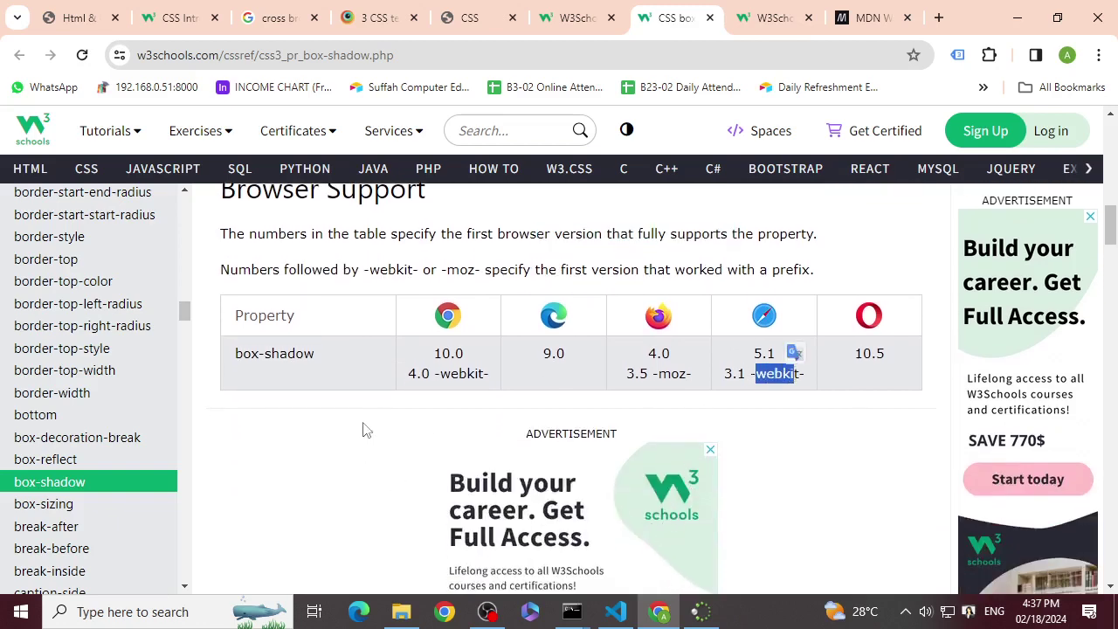
drag(440, 373, 478, 373)
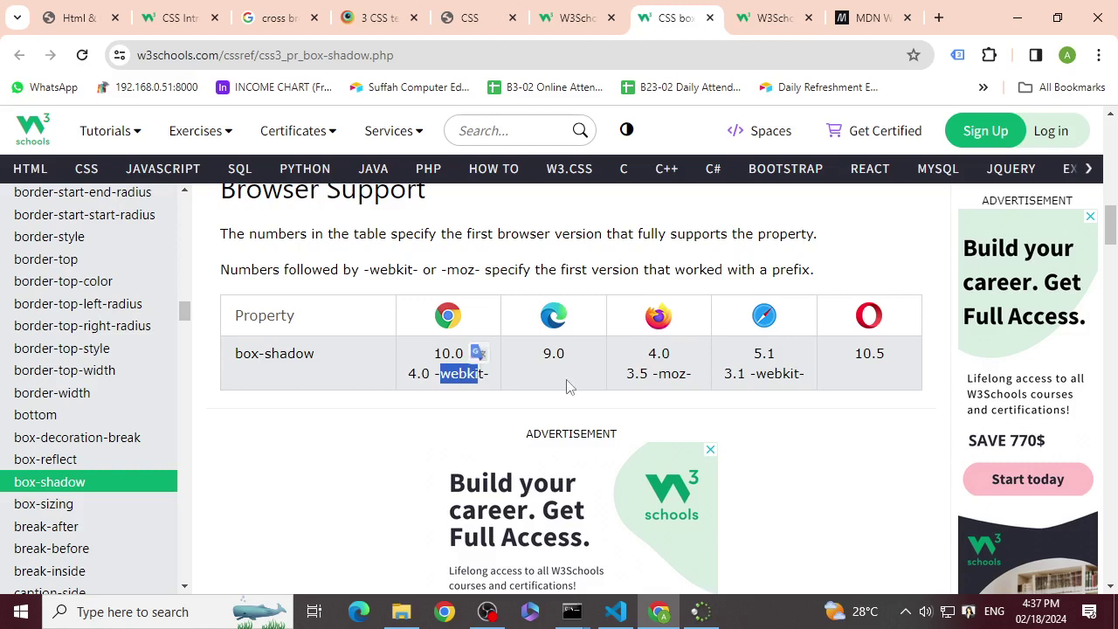
- Review the Firefox and -moz- entries in the Browser Support table, then the CSS Syntax and Property Values sections
drag(661, 373, 692, 374)
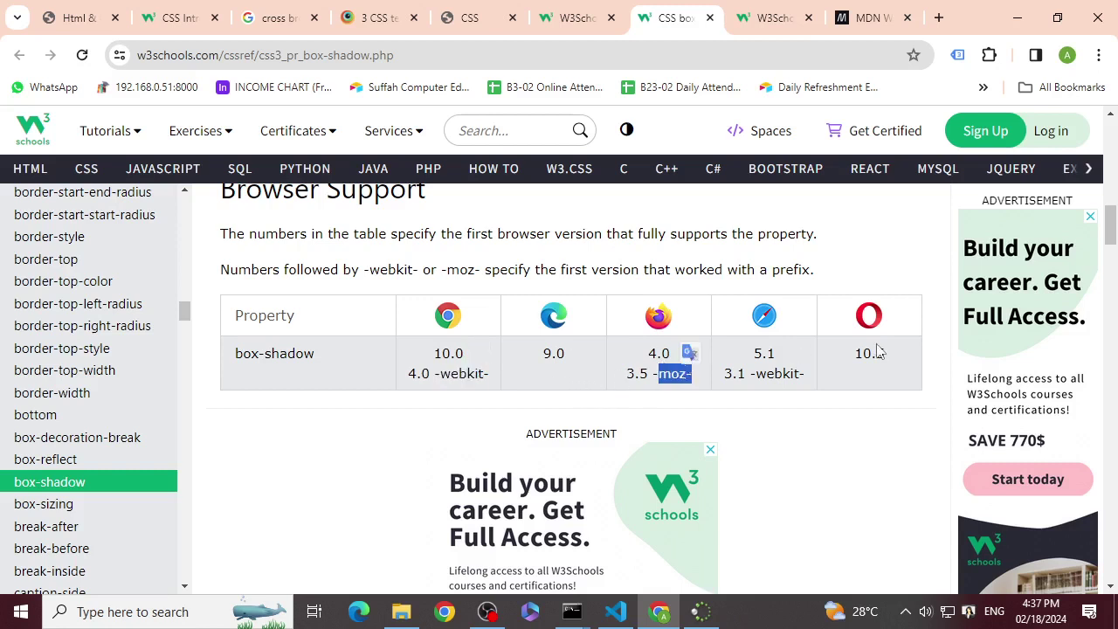
drag(548, 349, 671, 353)
click(544, 371)
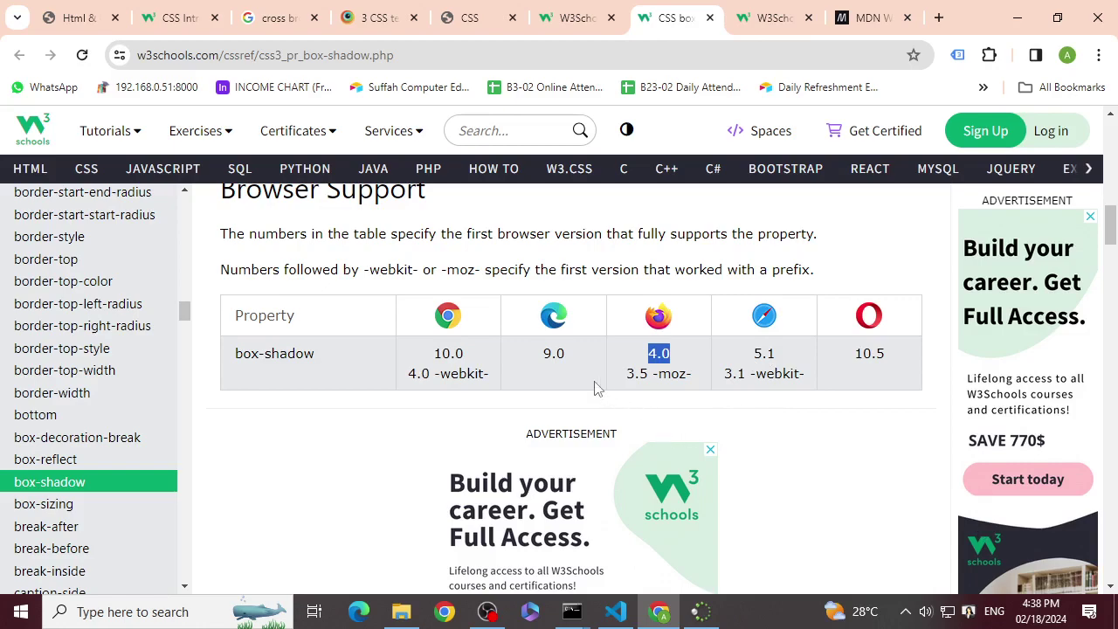
scroll(739, 476, down, 7)
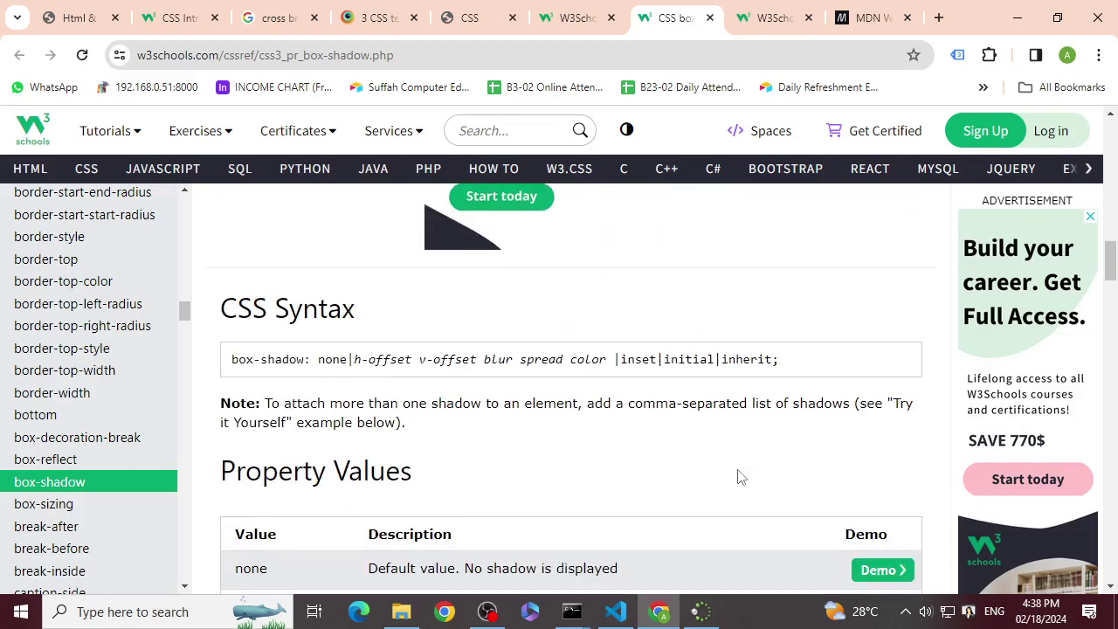
scroll(739, 476, down, 4)
scroll(739, 476, up, 2)
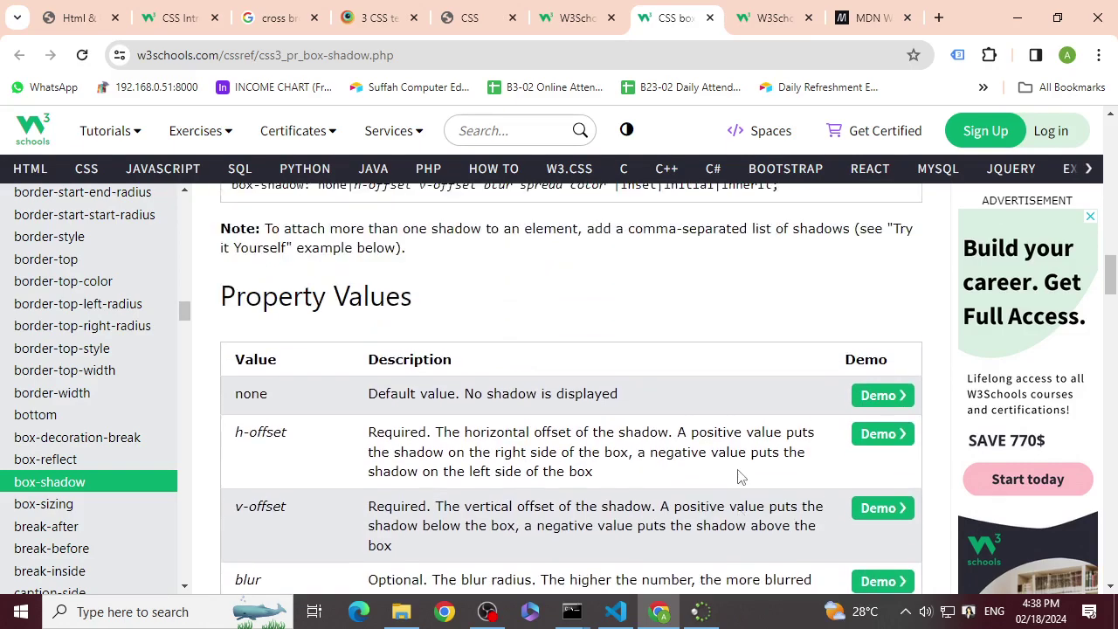
scroll(738, 476, down, 10)
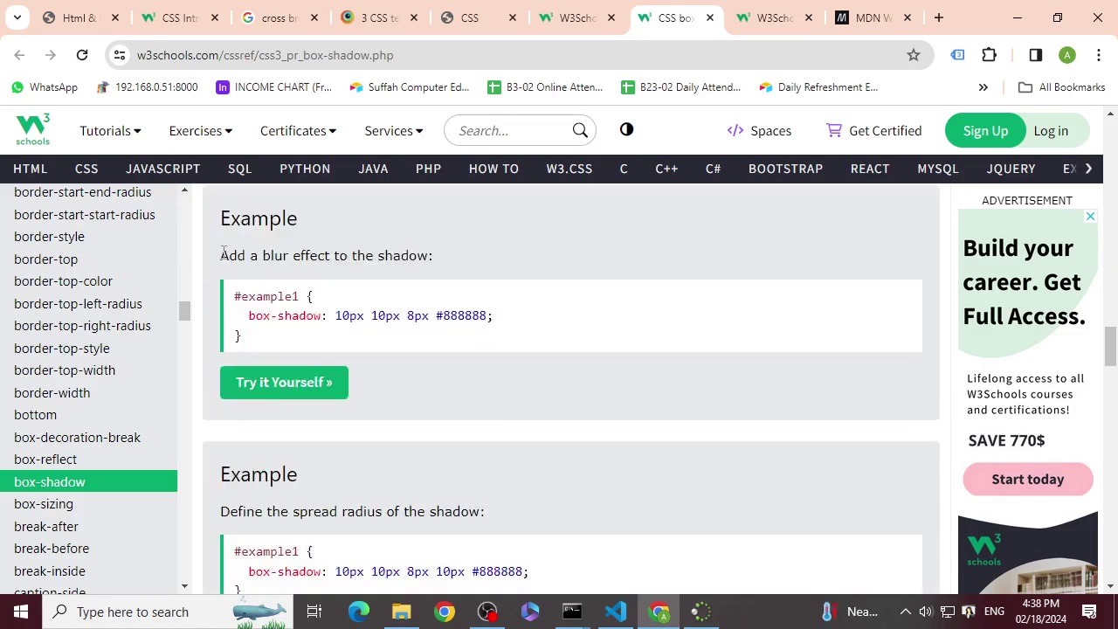
- Open the blur effect example in the Tryit editor and read the description of the optional third value
drag(220, 255, 325, 255)
click(303, 384)
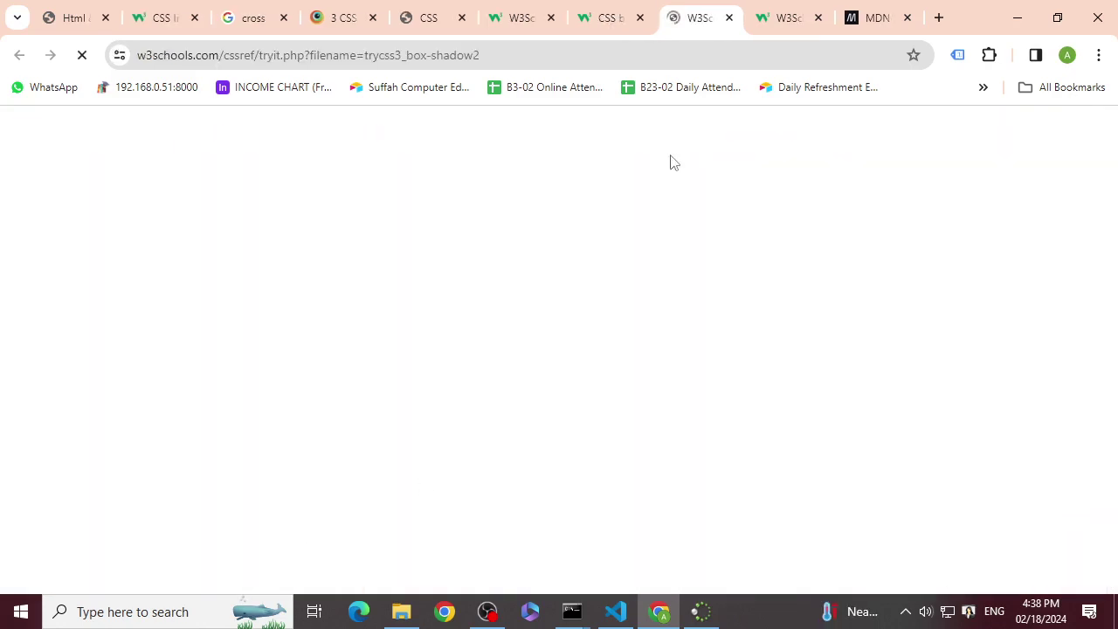
drag(589, 323, 712, 343)
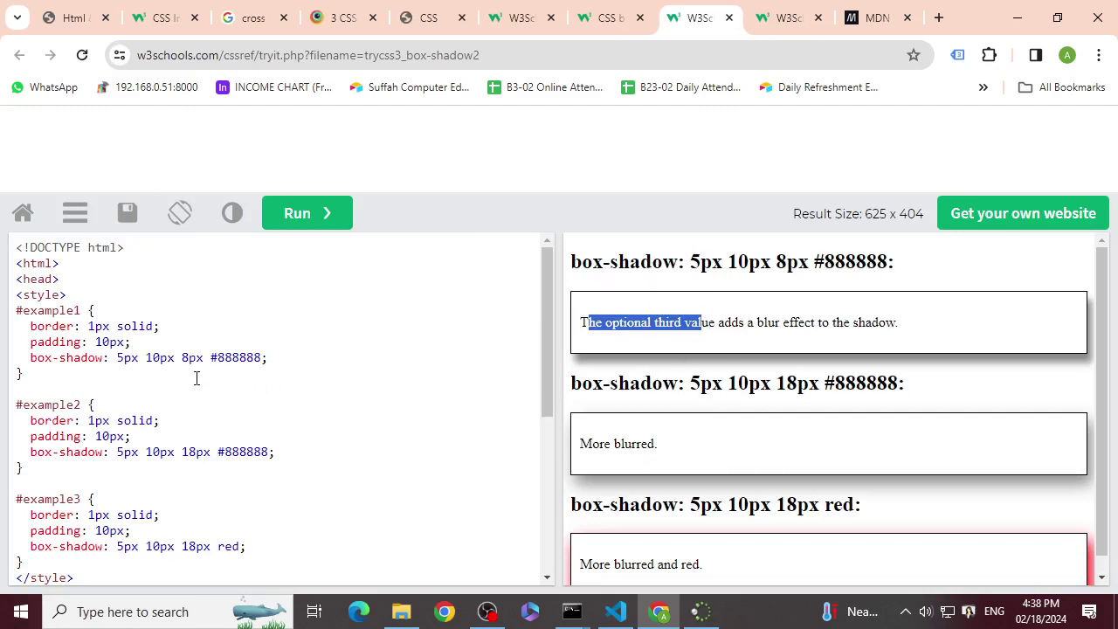
- Try the #example1 shadow without its 8px blur value, then restore the value and run the code again
drag(181, 358, 214, 352)
key(BackSpace)
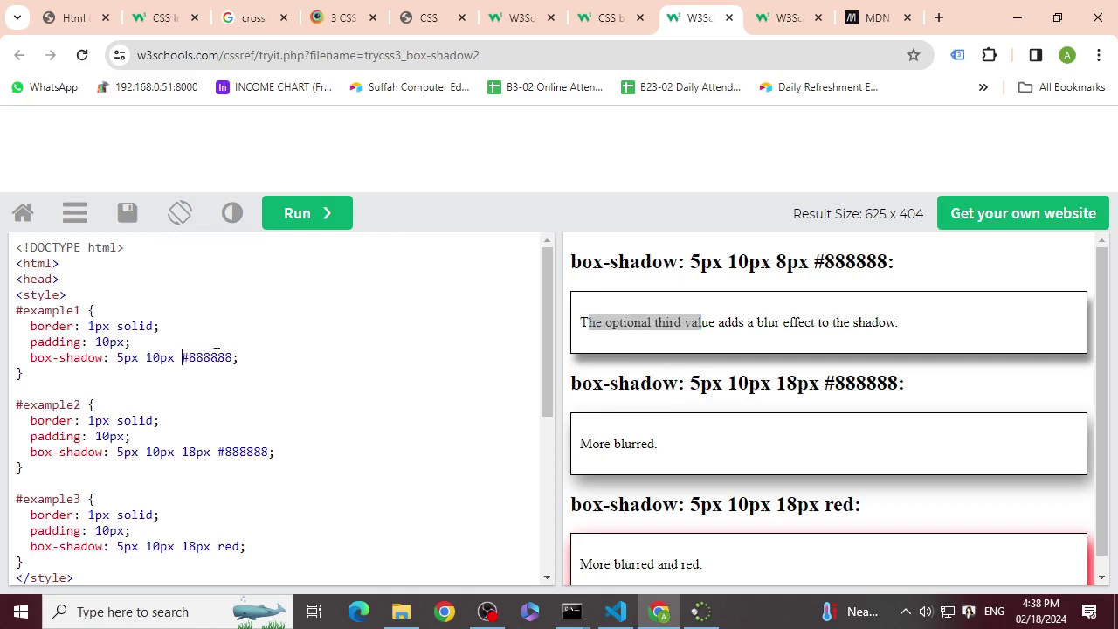
click(315, 225)
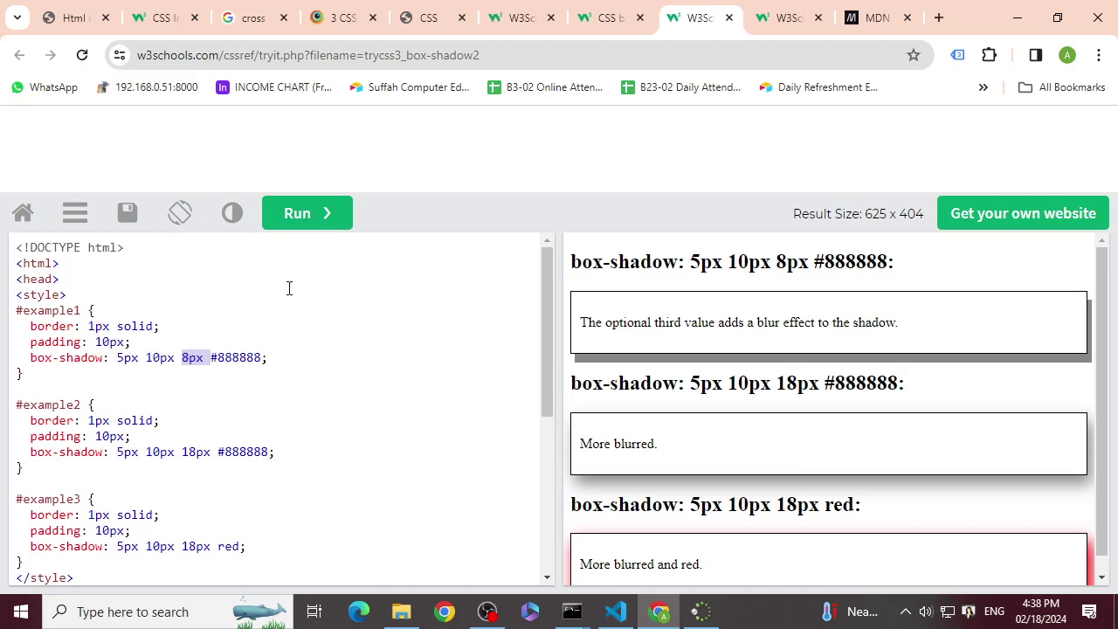
click(330, 215)
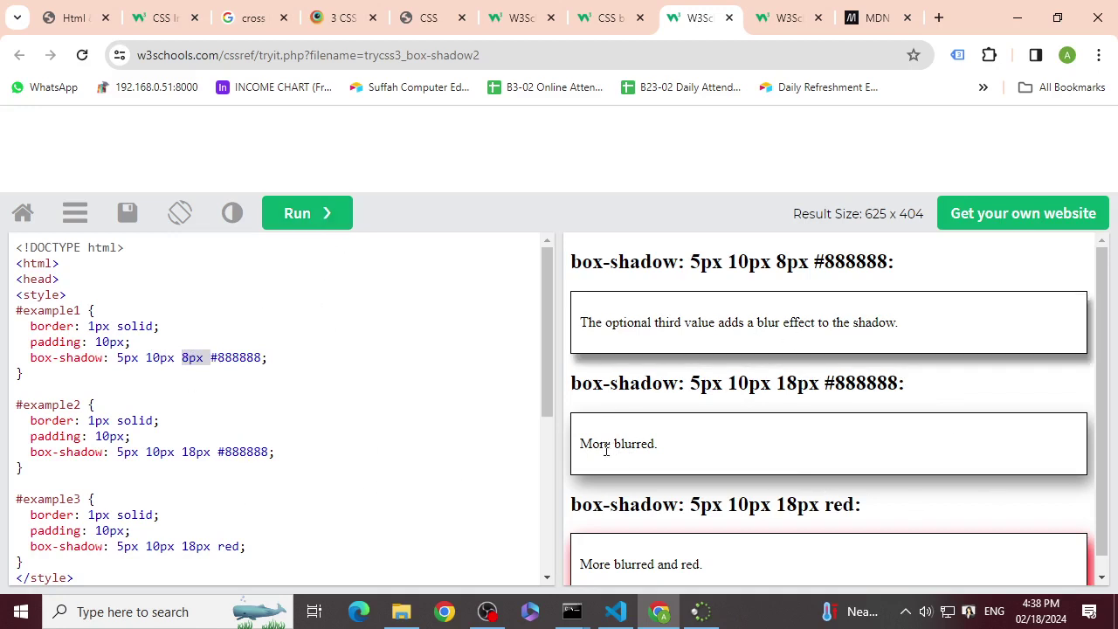
- Compare the code and results of the 8px #888888, 18px #888888 and 18px red blurred shadows
drag(608, 448, 720, 454)
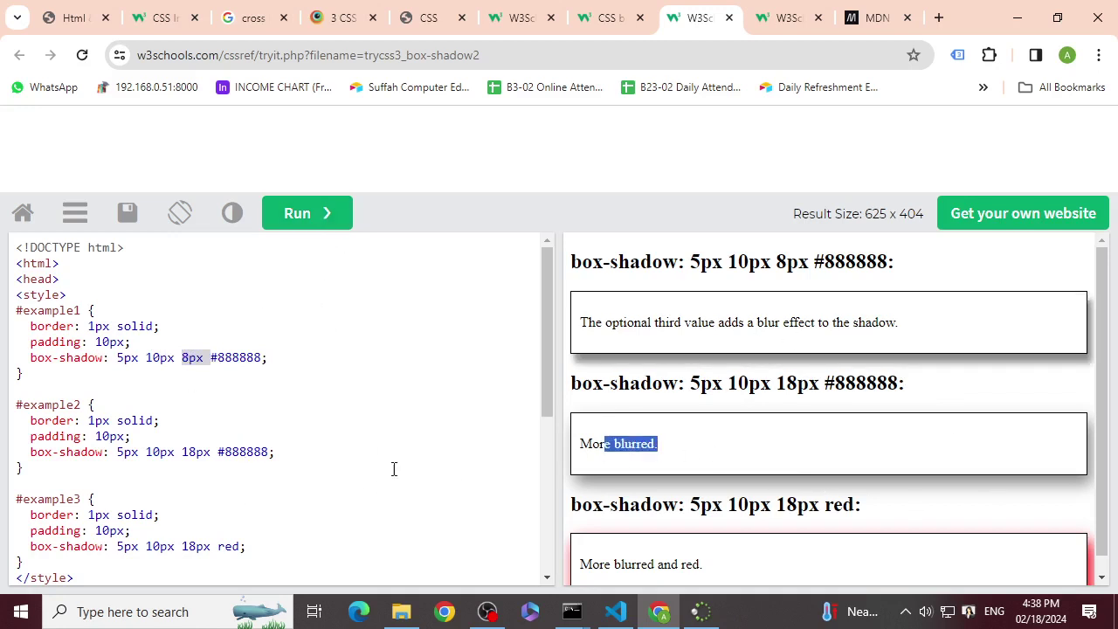
click(192, 452)
scroll(464, 461, down, 2)
scroll(207, 373, up, 1)
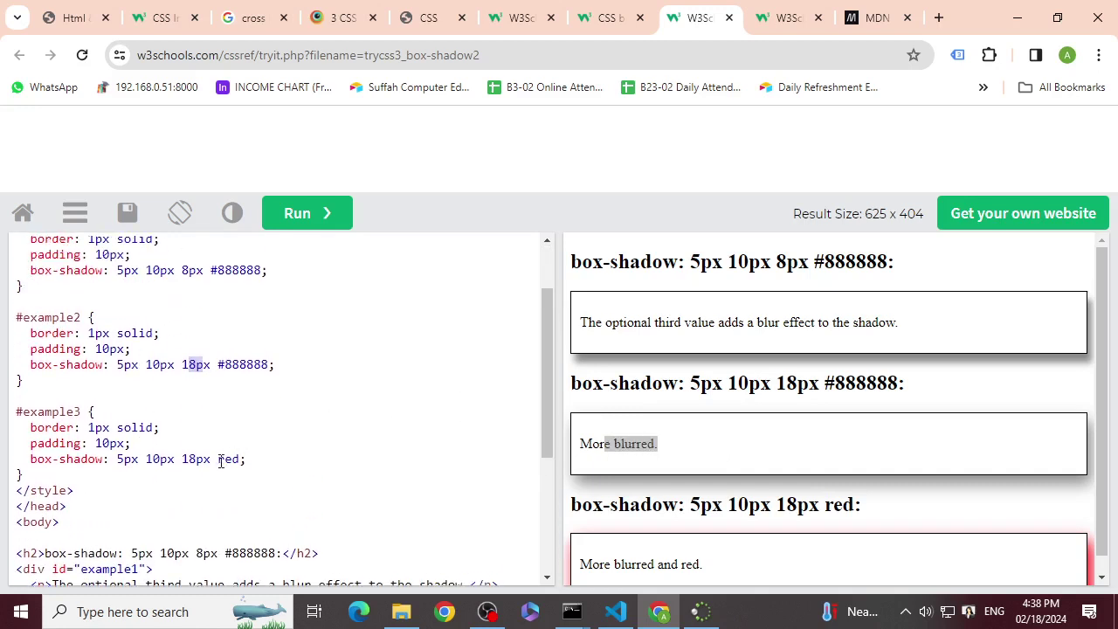
scroll(964, 568, down, 1)
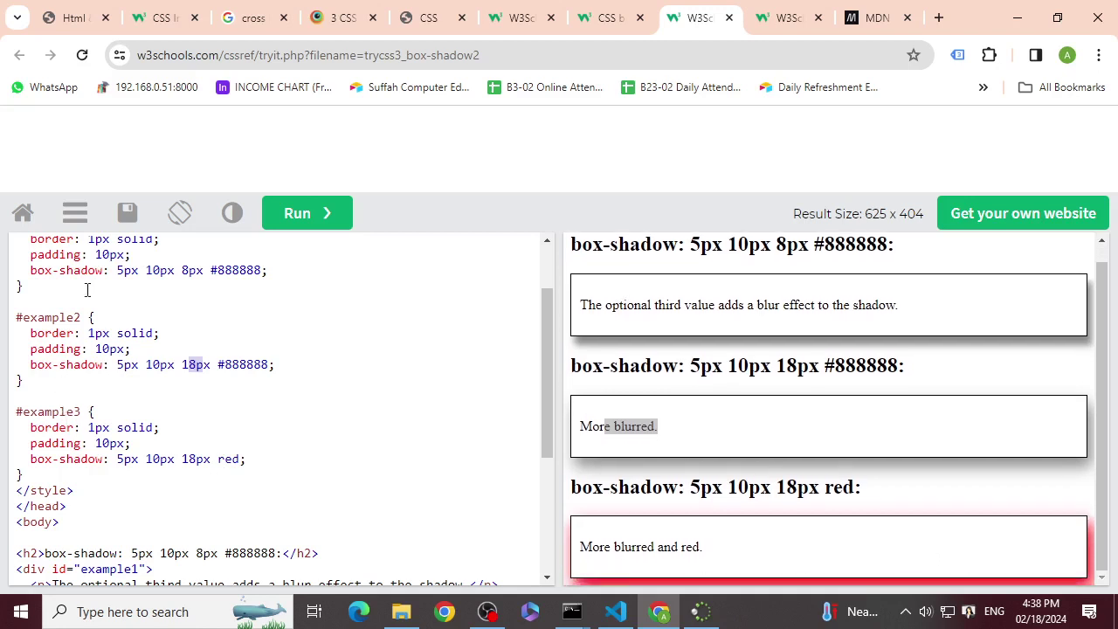
scroll(354, 369, down, 3)
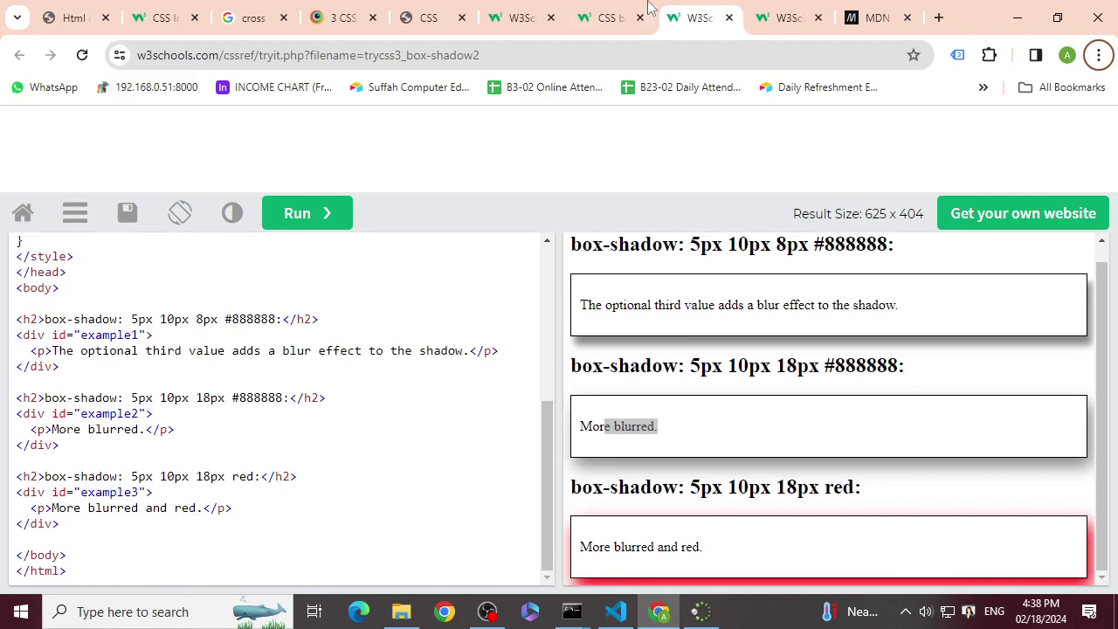
scroll(389, 419, up, 1)
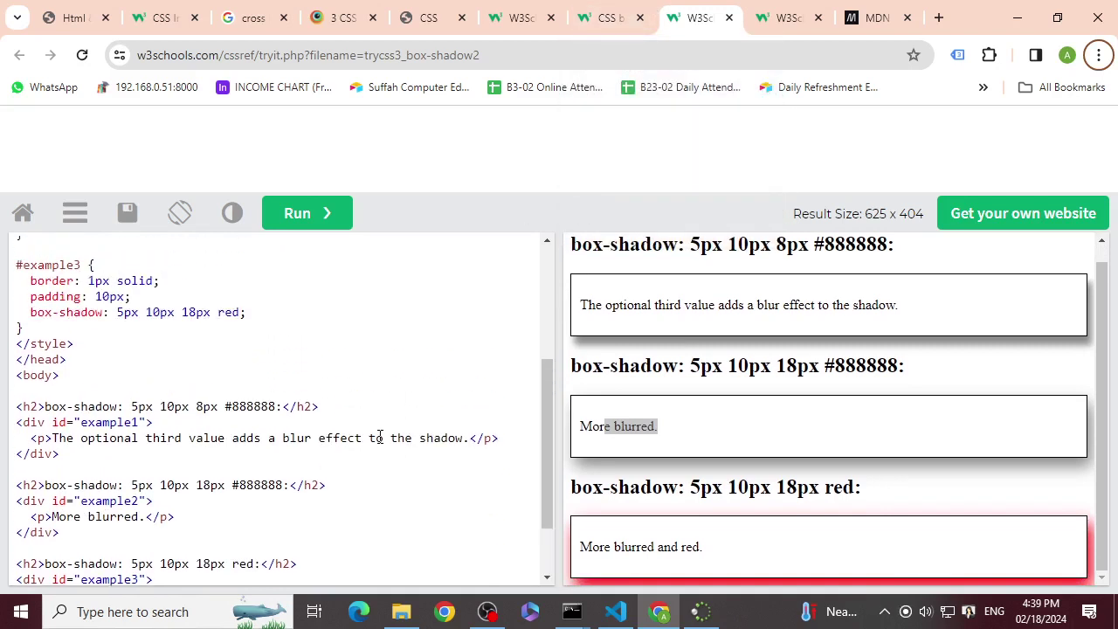
click(17, 313)
scroll(113, 393, up, 3)
drag(32, 358, 283, 354)
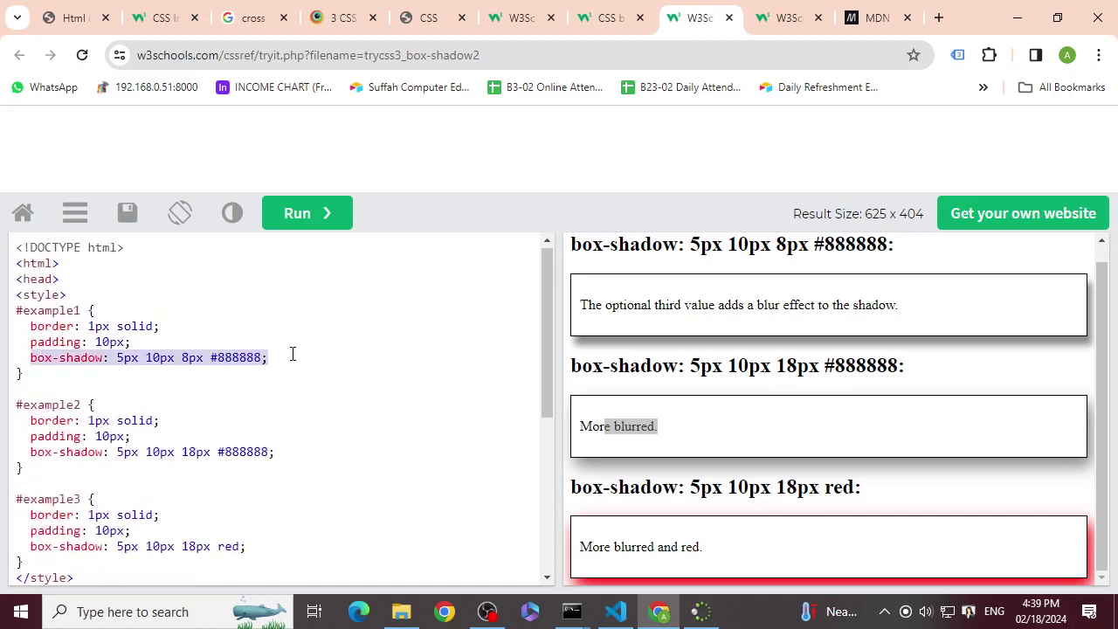
- Try #example1 without its 1px solid border, then restore the border and run the code again
drag(176, 330, 22, 326)
key(BackSpace)
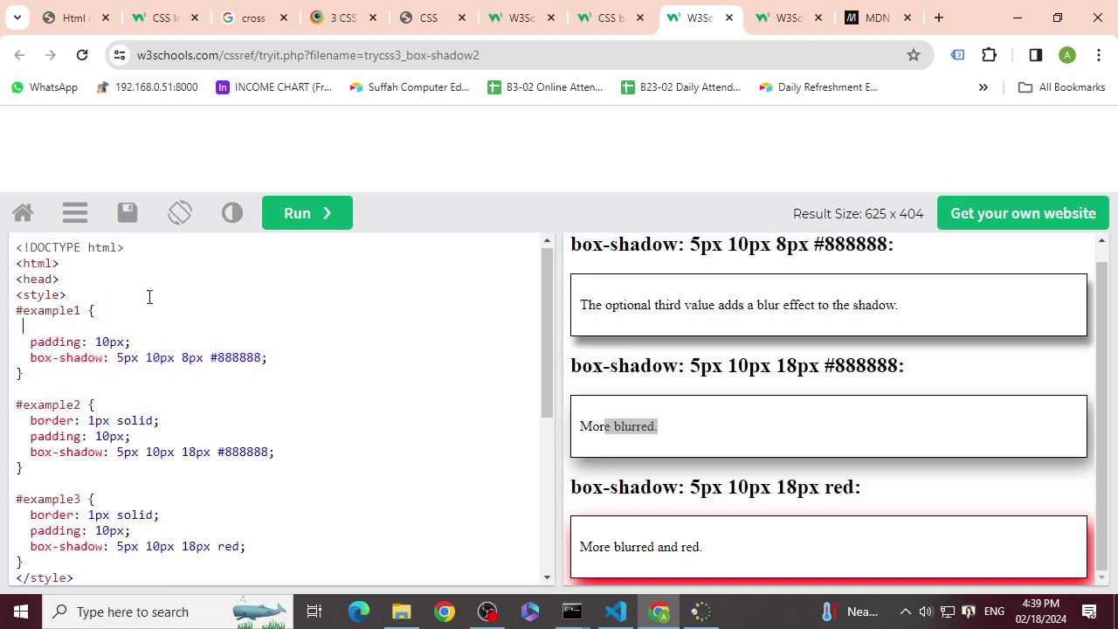
click(300, 215)
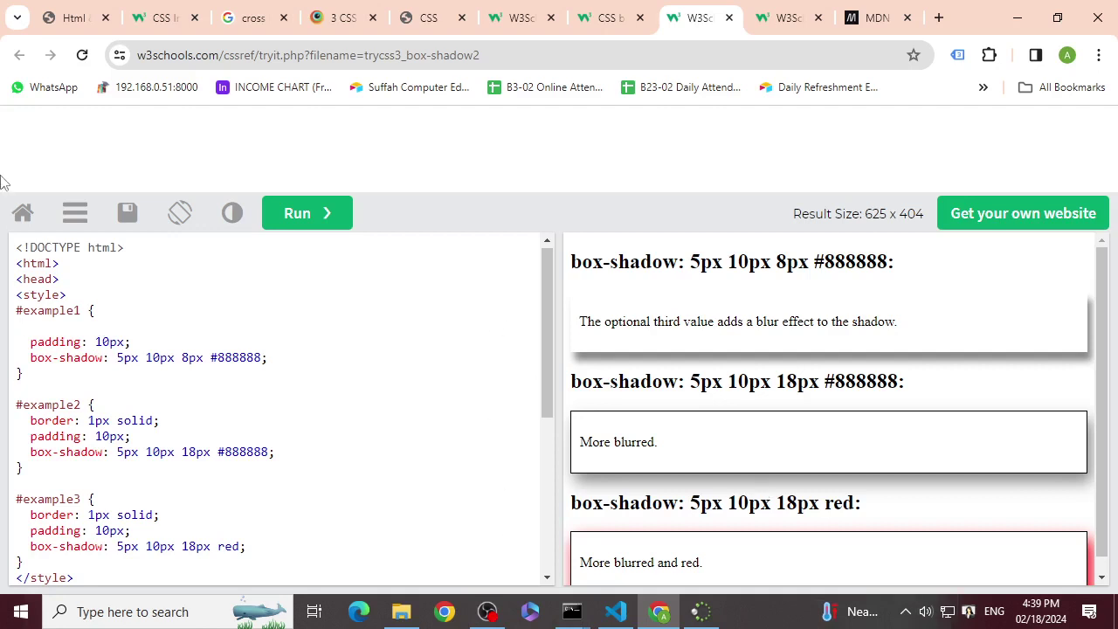
key(ctrl+z)
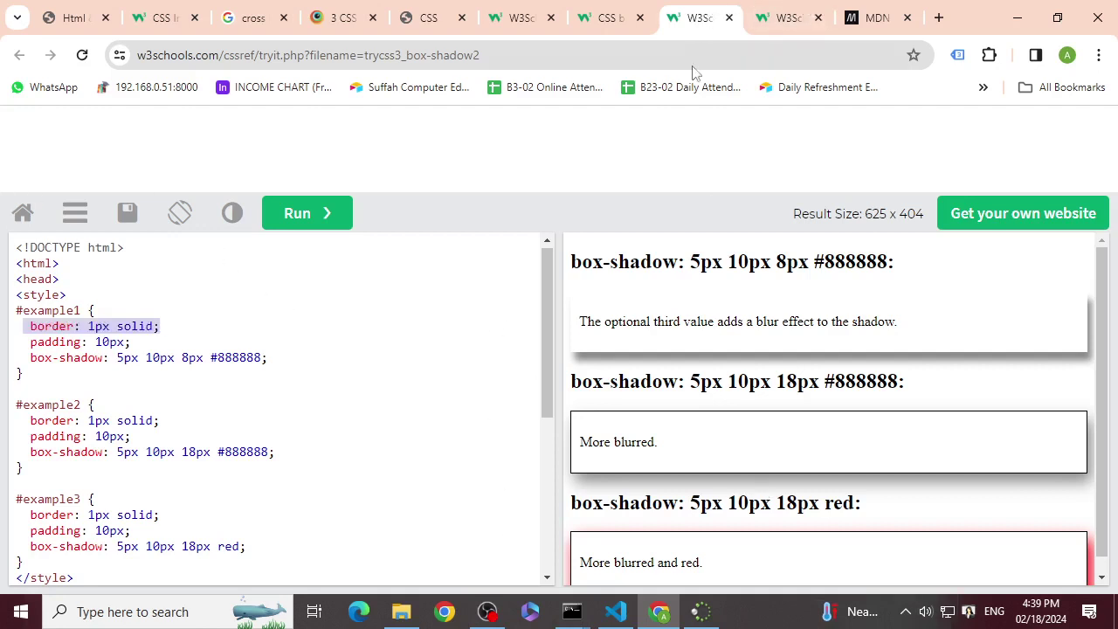
click(342, 225)
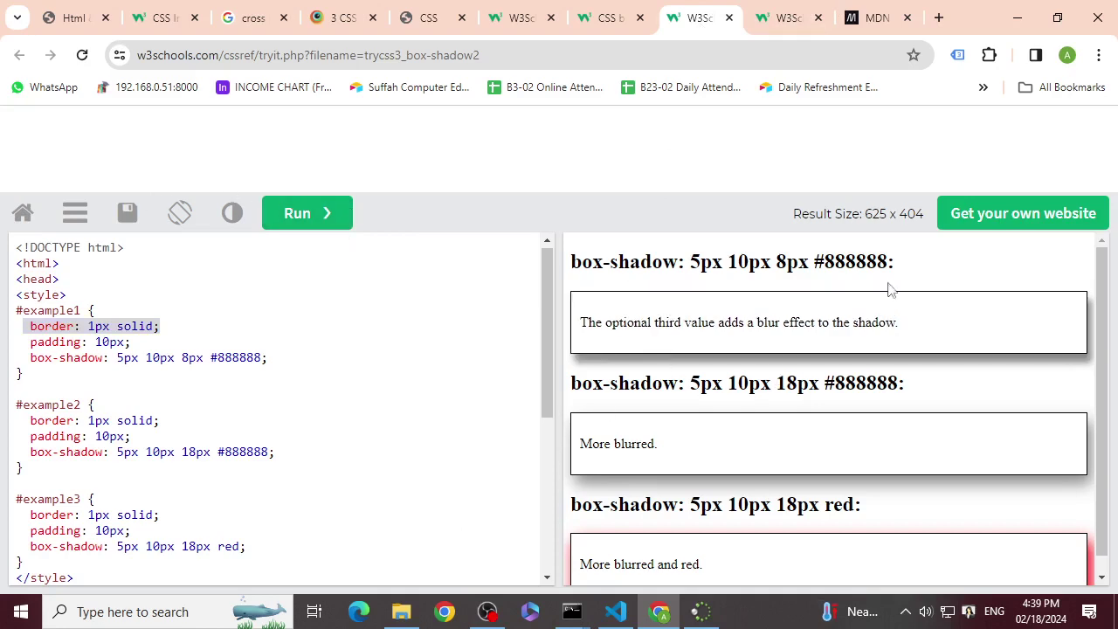
- Return to the box-shadow property page and open the spread radius example in the Tryit editor
click(605, 17)
scroll(459, 445, down, 2)
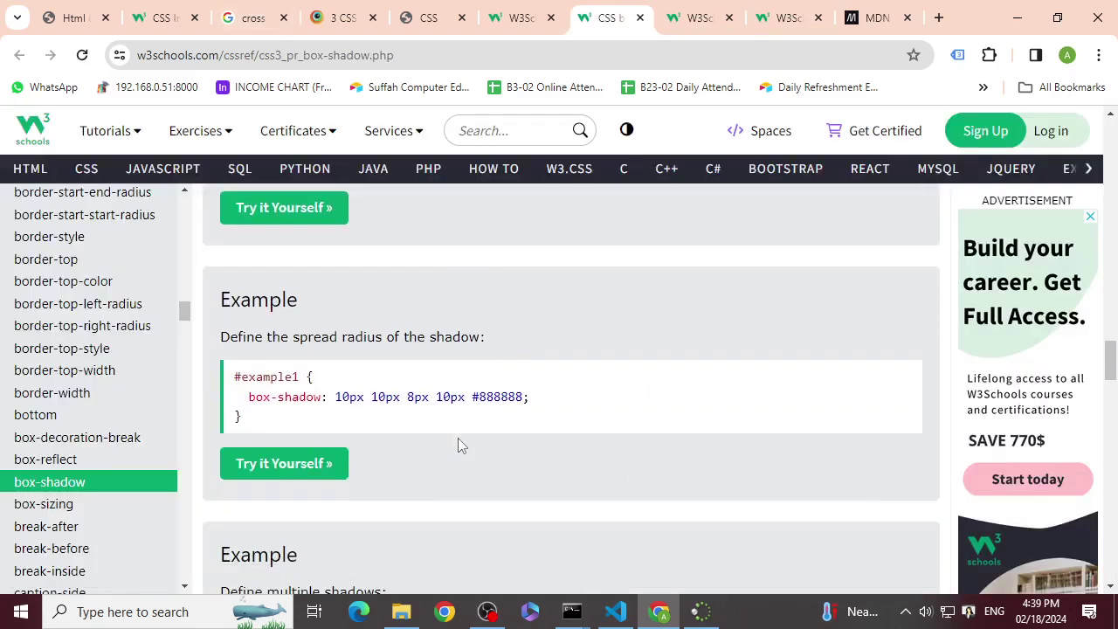
click(319, 461)
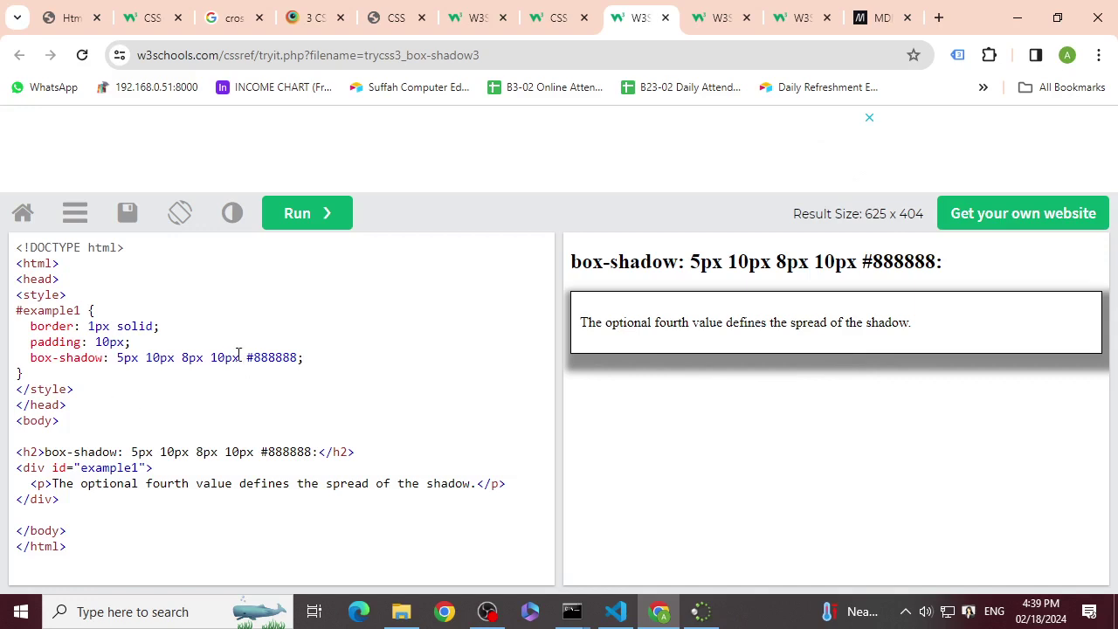
- Set the spread radius of the #example1 shadow to 60px and run the code
click(208, 357)
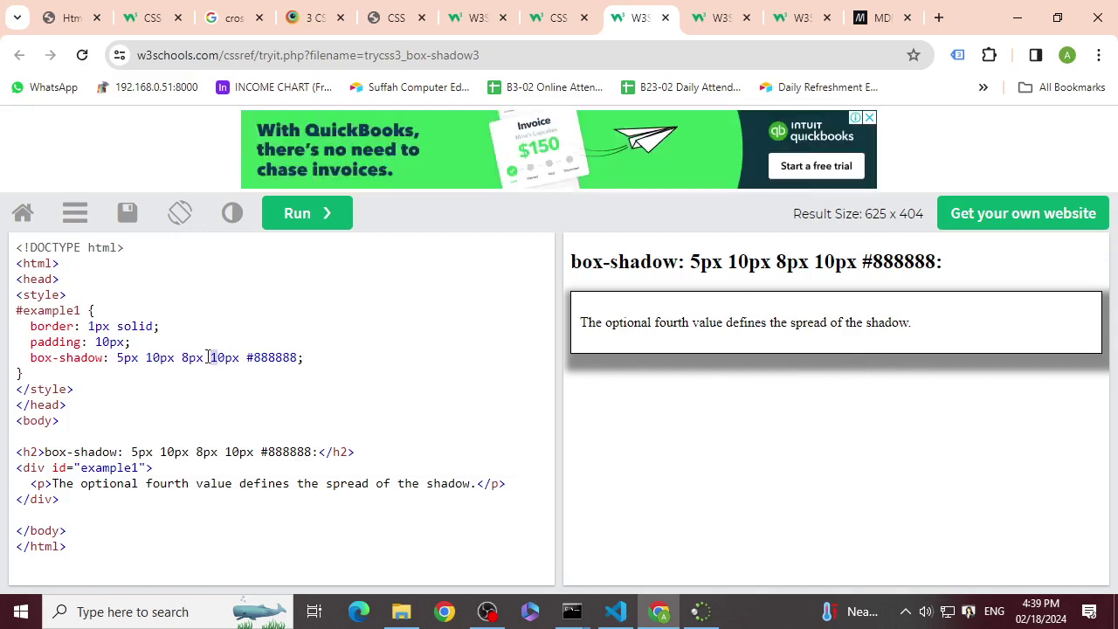
key(Delete)
text(6)
click(328, 225)
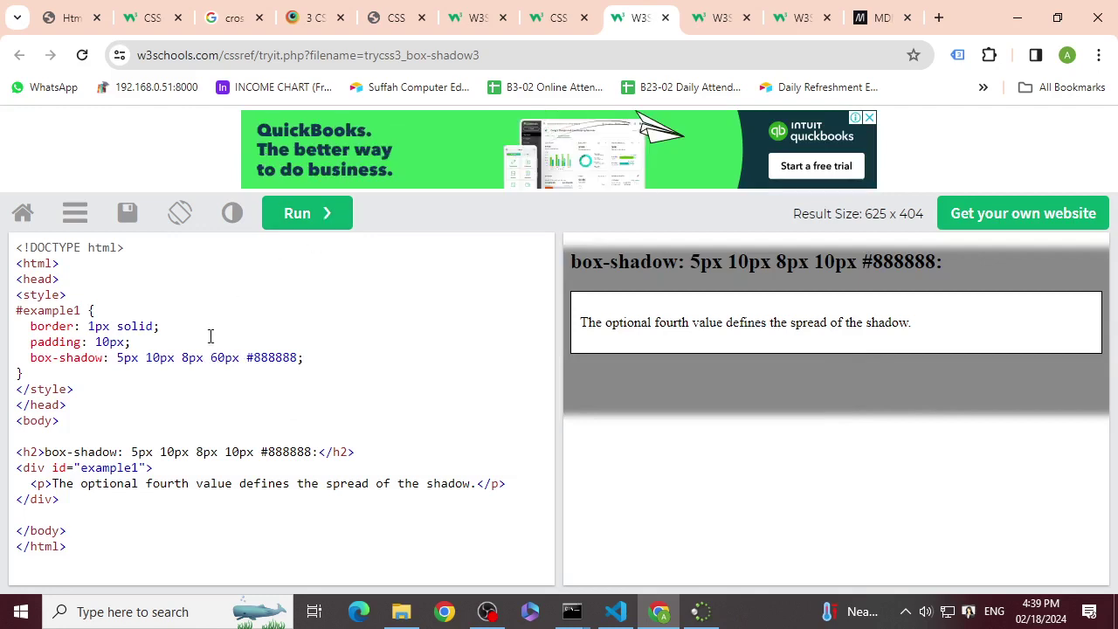
- Set the spread radius of the #example1 shadow to 30px and run the code
click(210, 365)
key(Delete)
text(3)
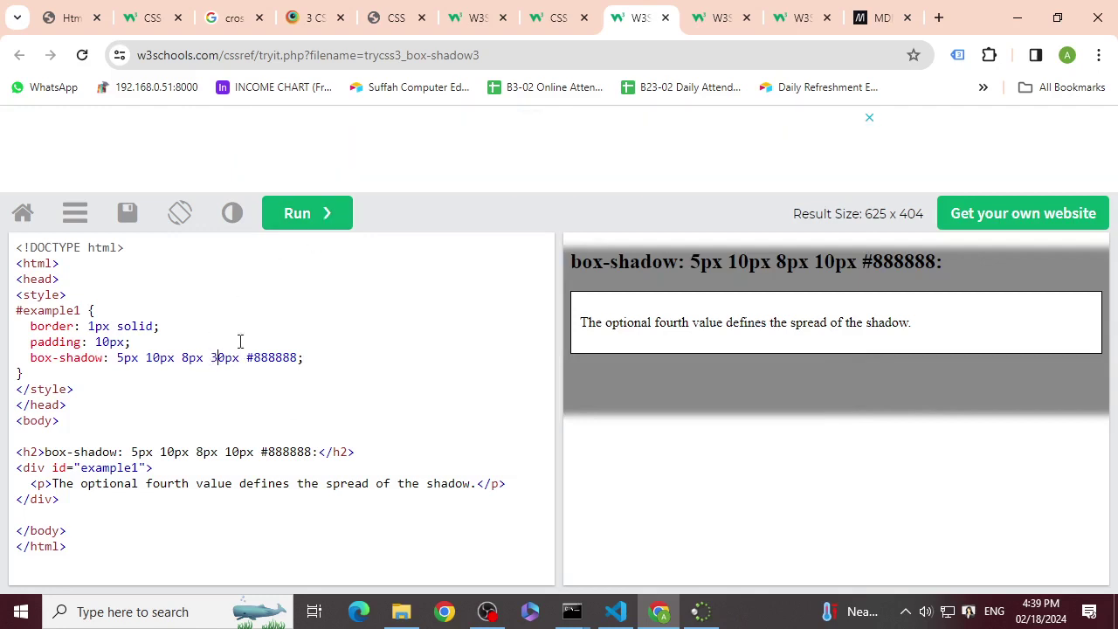
click(314, 215)
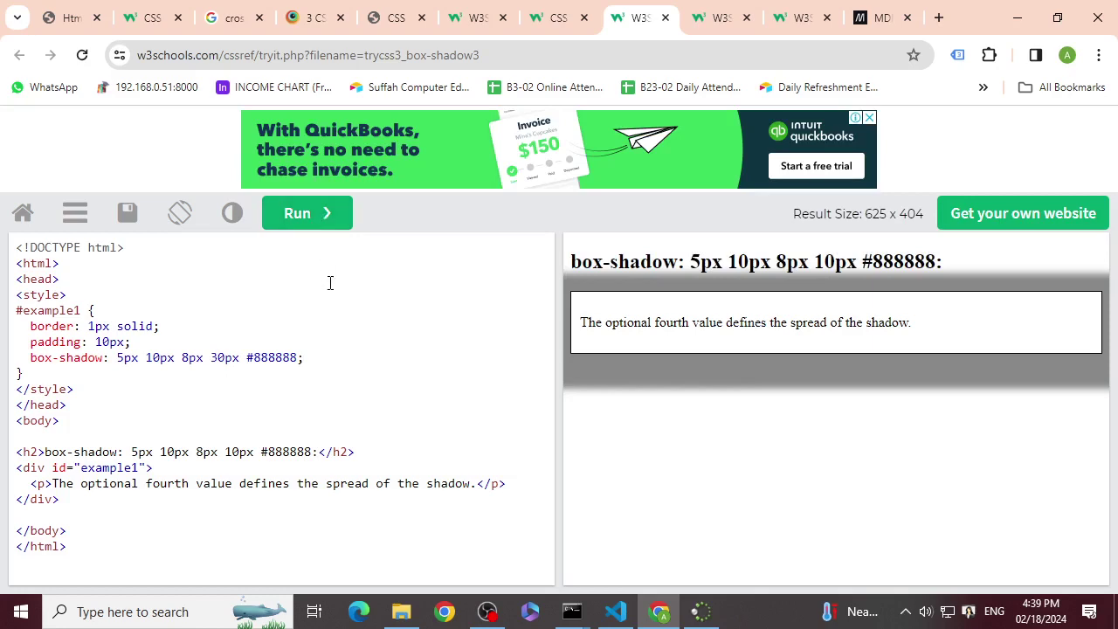
- Return to the box-shadow property page and copy its URL
click(573, 17)
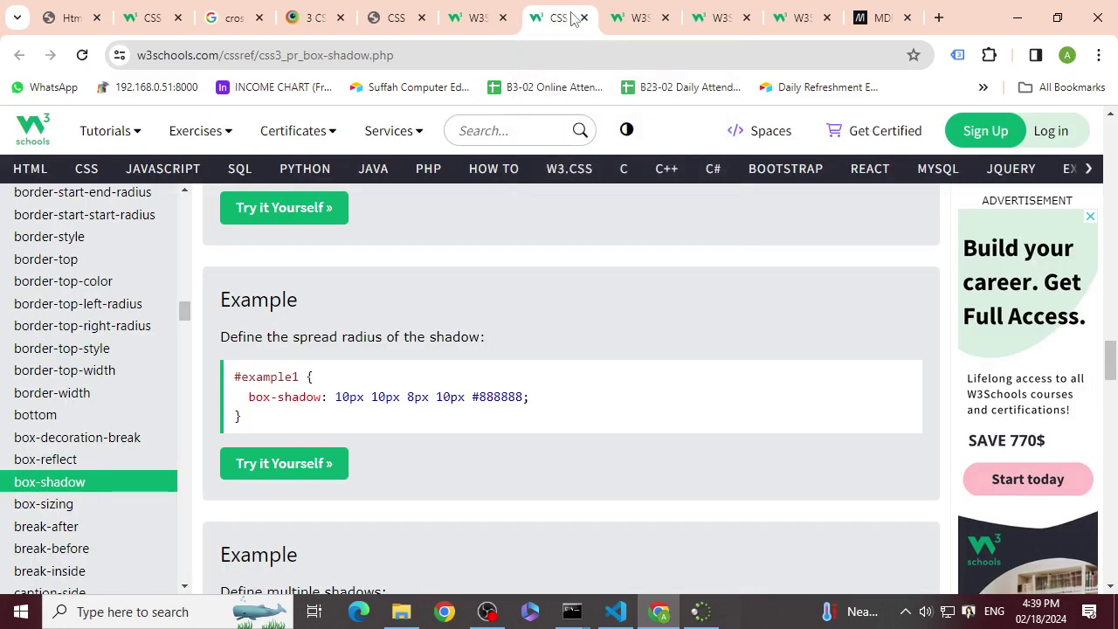
click(275, 56)
key(ctrl+c)
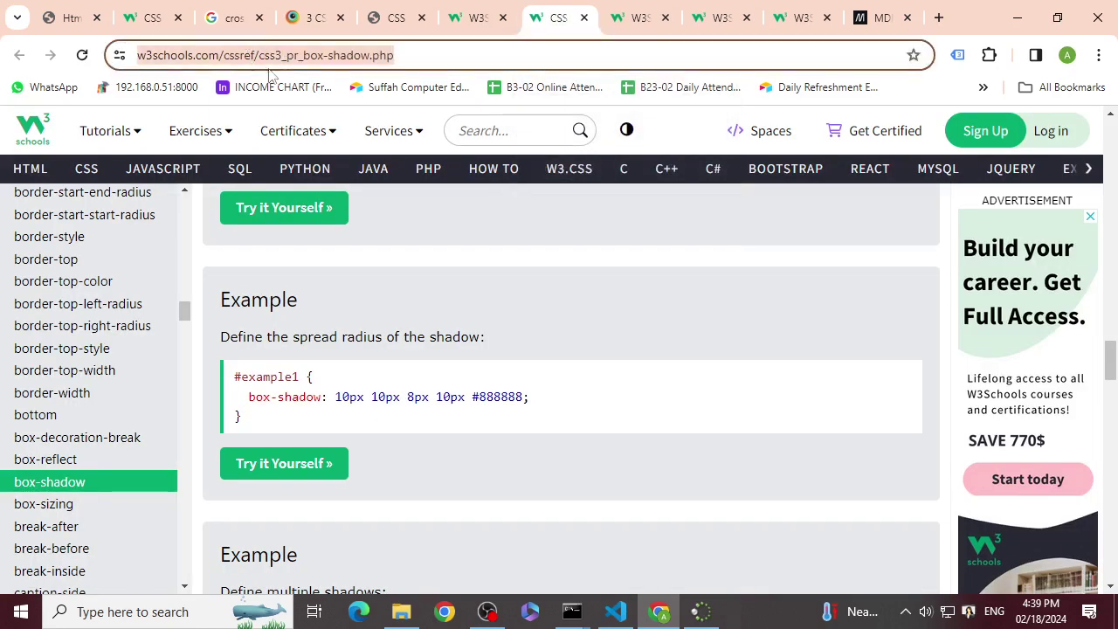
- Switch to VS Code and comment out the three 5px 5px 5px #777777 shadow declarations in style.css
key(alt+Tab)
drag(410, 245, 79, 204)
key(shift+alt+a)
- Add a comment containing the copied W3Schools page URL below the commented-out shadow declarations
key(Right)
key(Right)
key(Return)
key(Return)
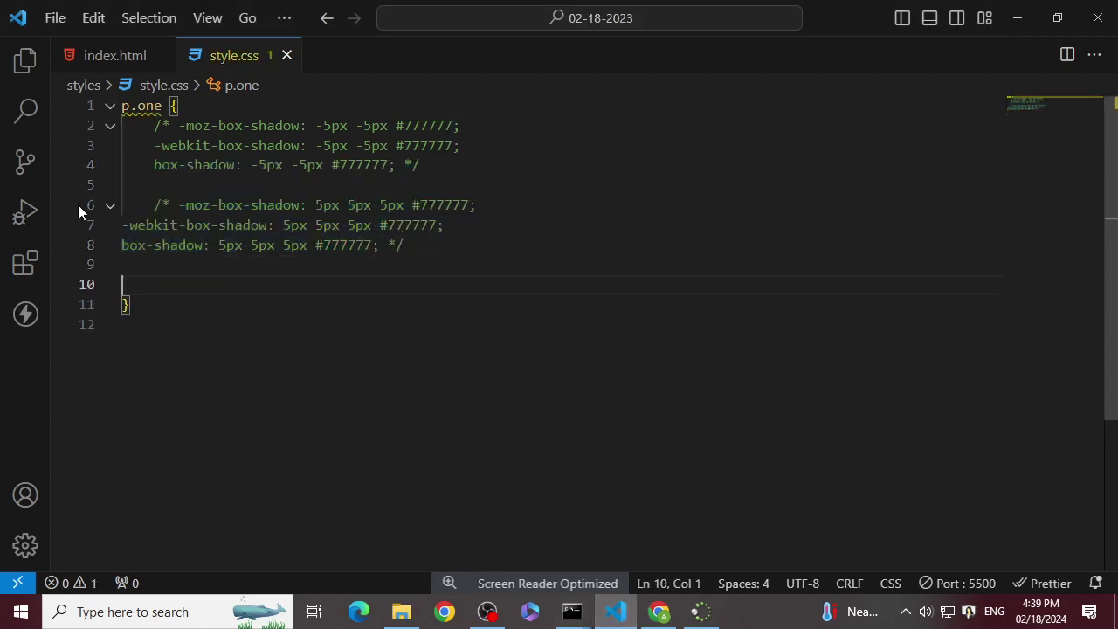
key(shift+alt+a)
key(ctrl+v)
- Comment out the p.one selector line and extend the URL comment to enclose the rule's closing brace
drag(193, 99, 85, 110)
key(shift+alt+a)
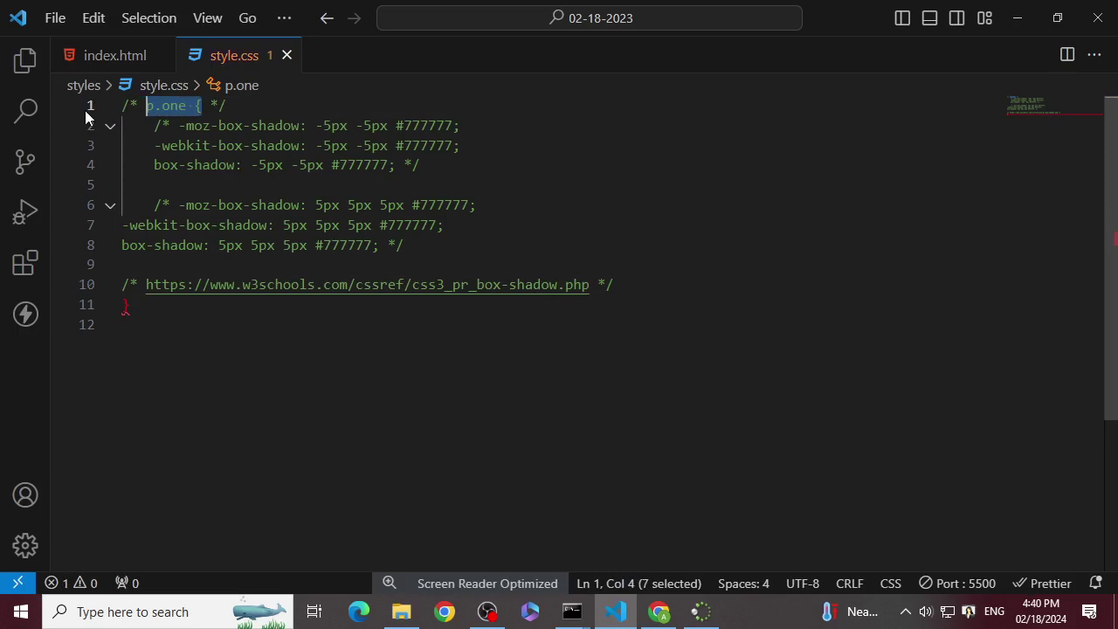
drag(669, 291, 595, 288)
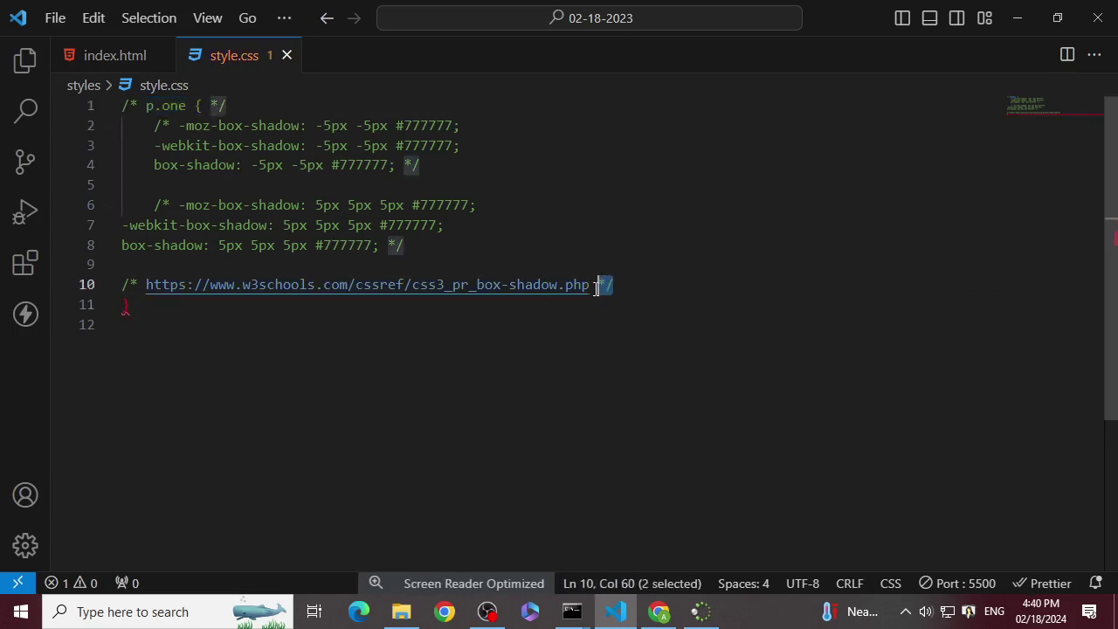
key(BackSpace)
click(315, 311)
text(*/)
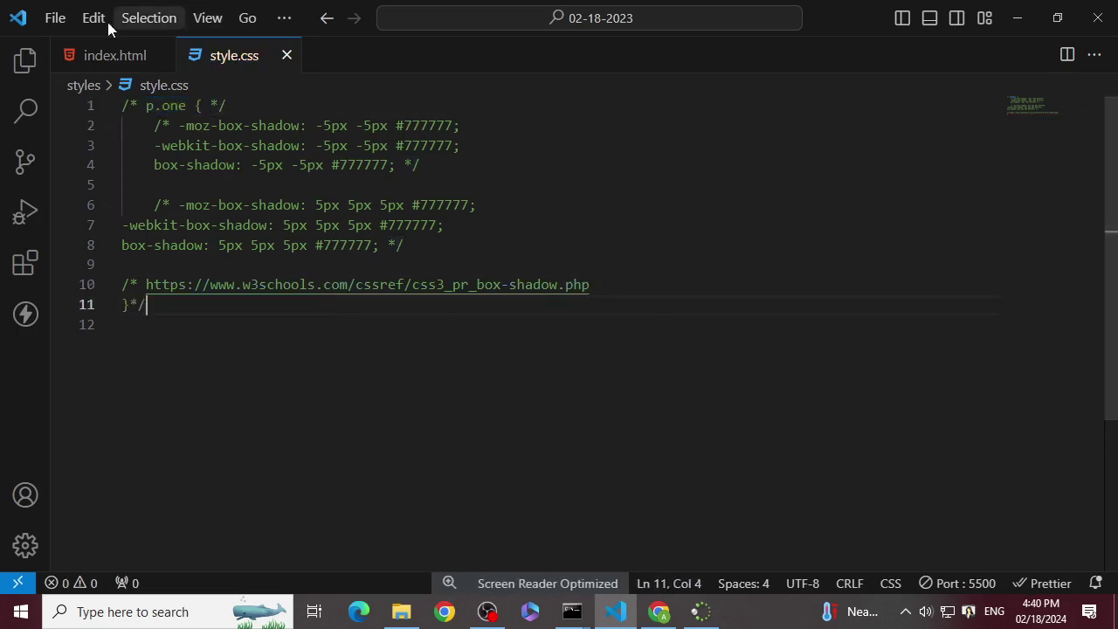
- Comment out the existing page content in index.html and check the live page in Chrome
click(89, 58)
drag(197, 474, 104, 394)
key(ctrl+slash)
click(659, 611)
click(397, 16)
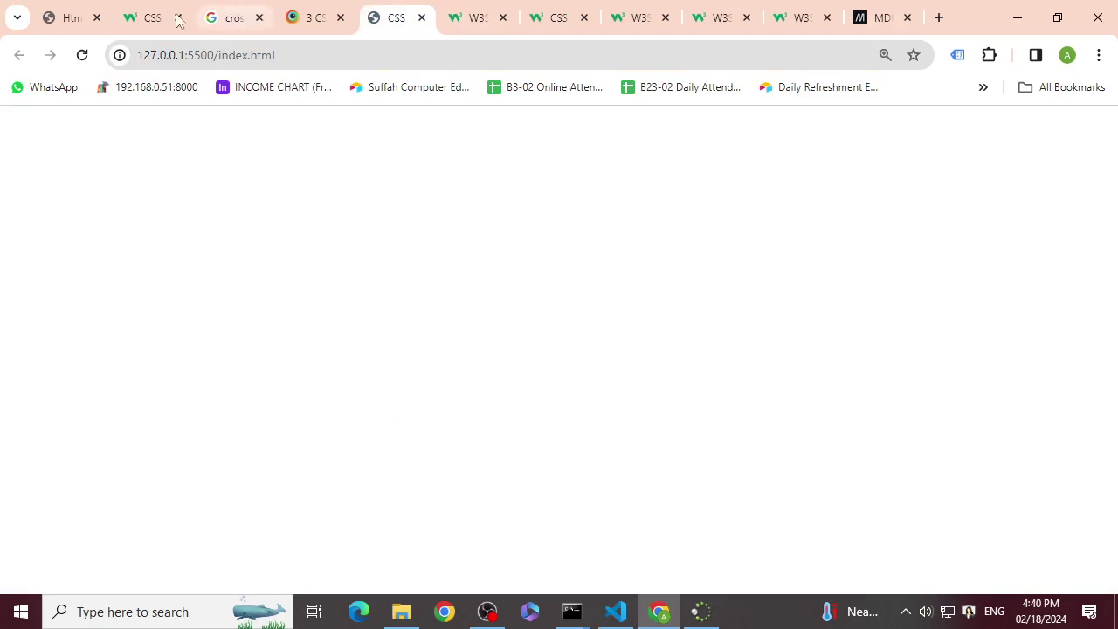
- Switch to the Html & Css book PDF and go to the border-radius section on page 328
click(16, 17)
click(63, 7)
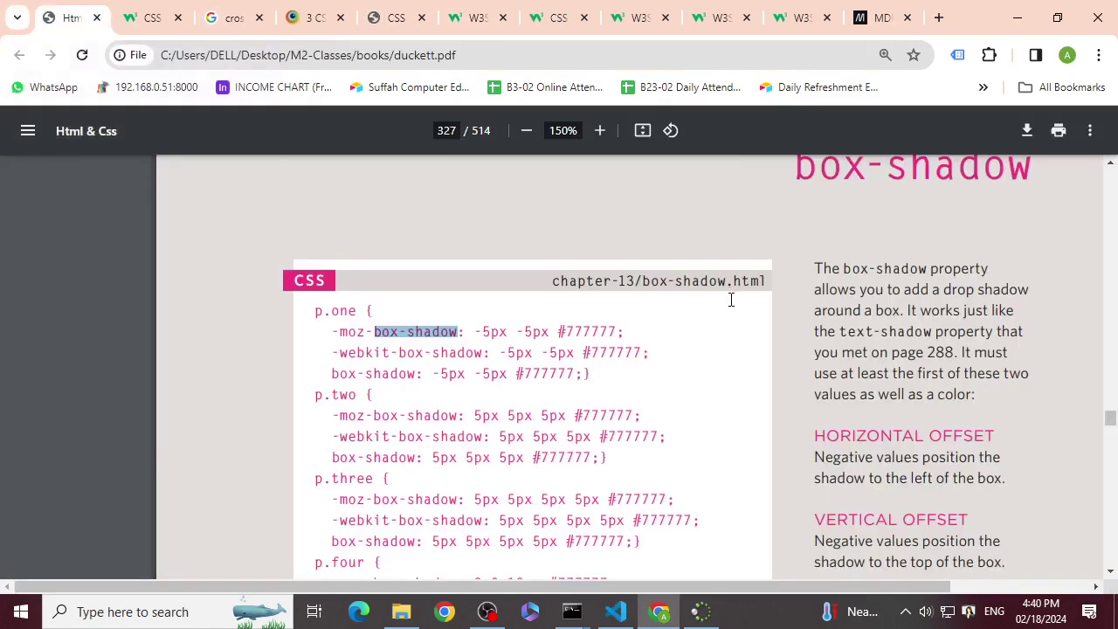
scroll(731, 312, down, 10)
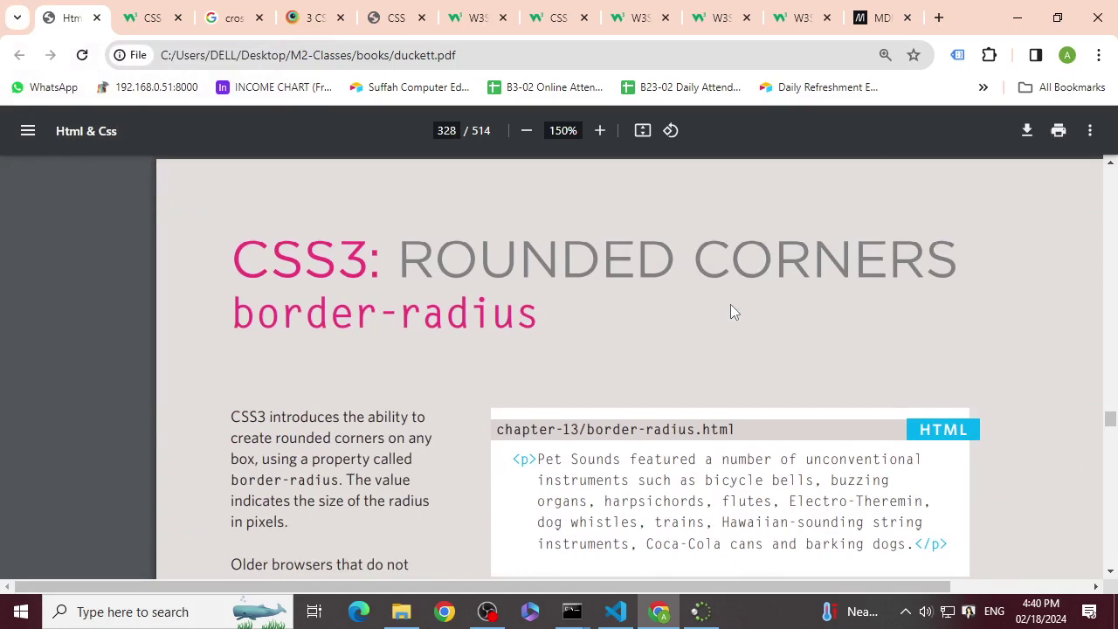
- Read the book's border-radius pages on rounded corners and elliptical shapes, including the CSS examples and their rendered results
scroll(732, 312, down, 8)
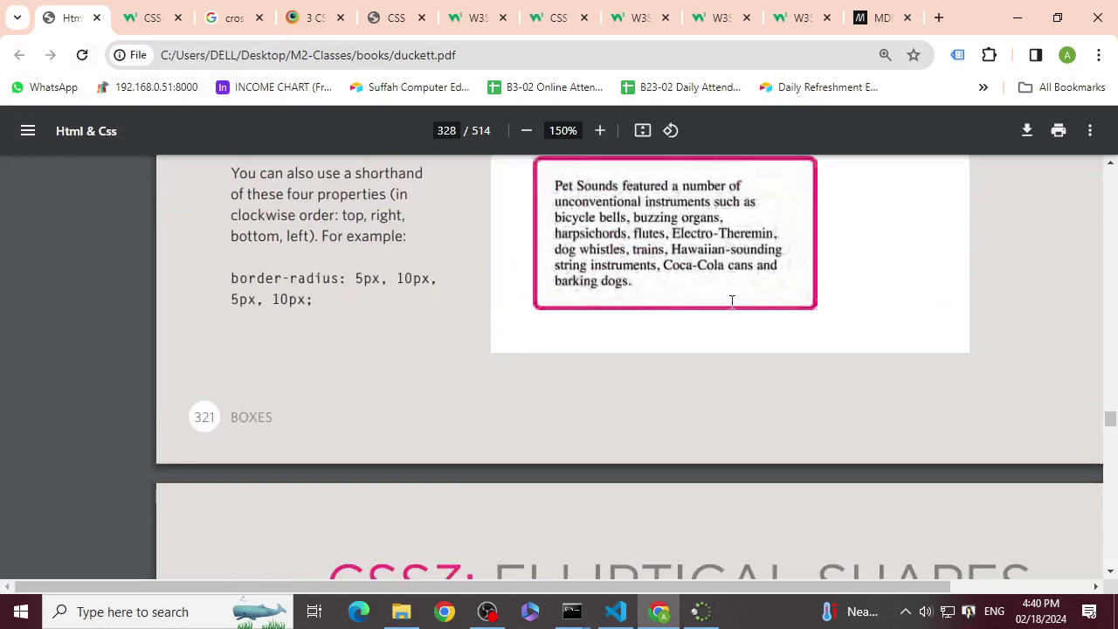
scroll(730, 301, up, 2)
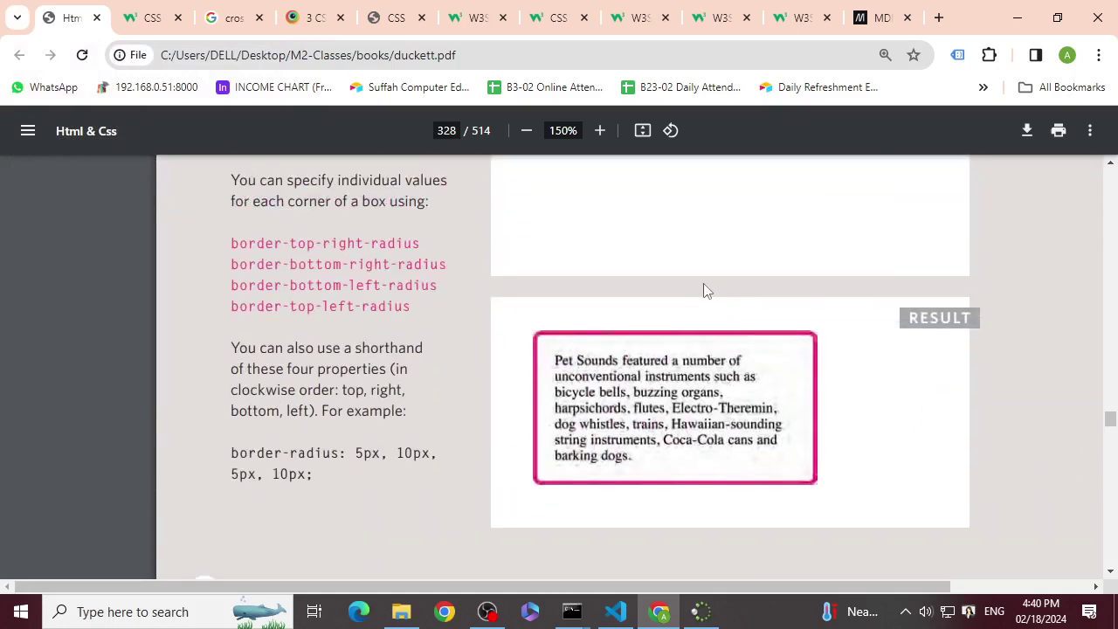
scroll(703, 285, up, 3)
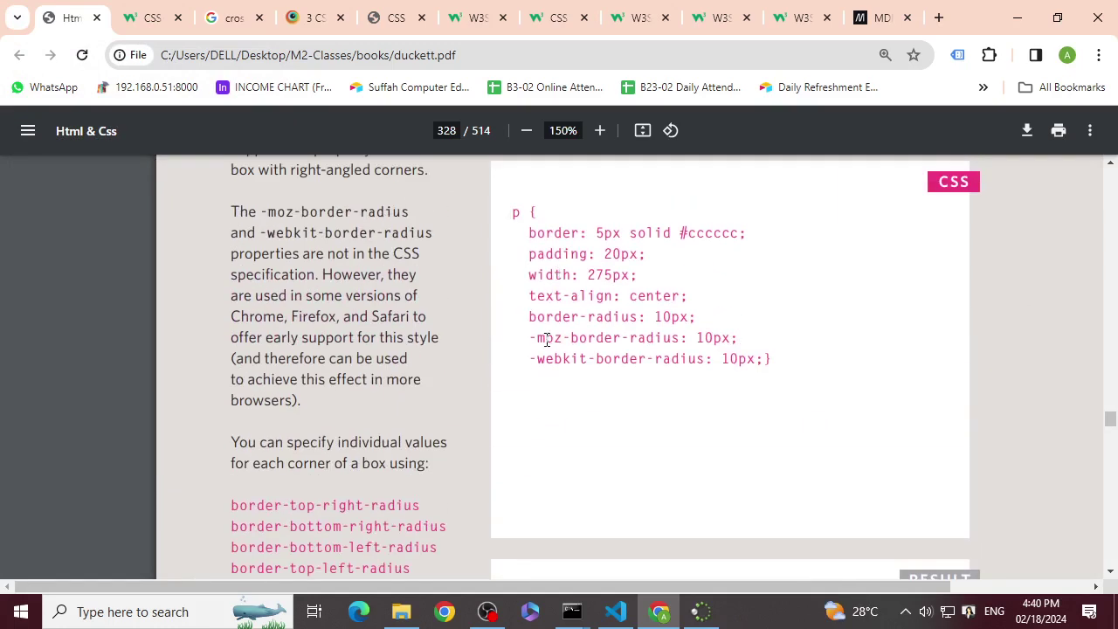
scroll(425, 427, down, 2)
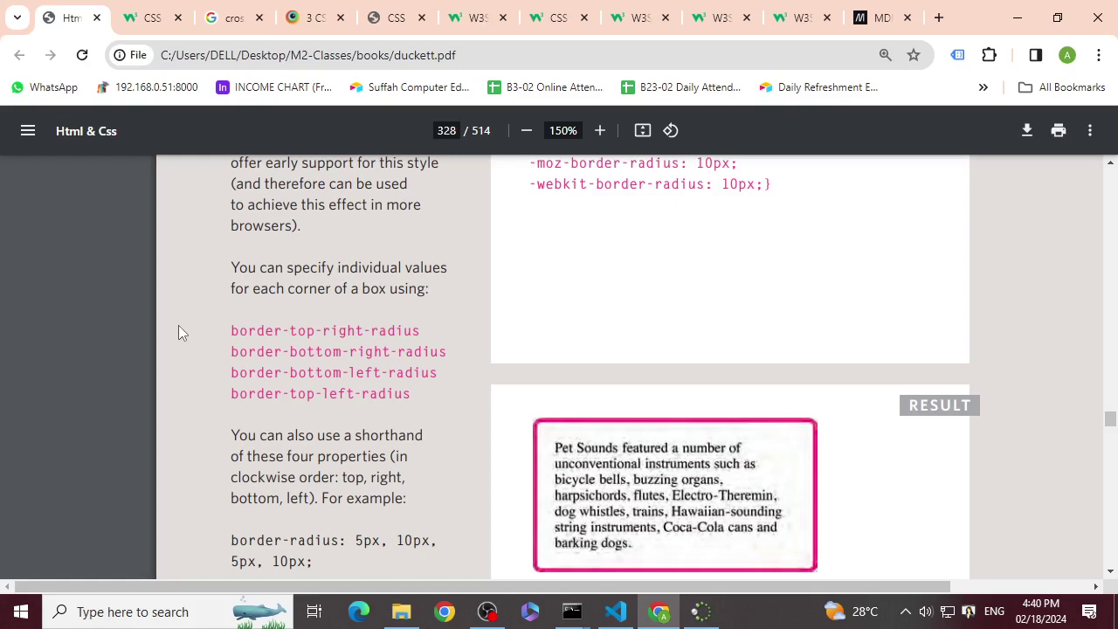
scroll(442, 379, down, 10)
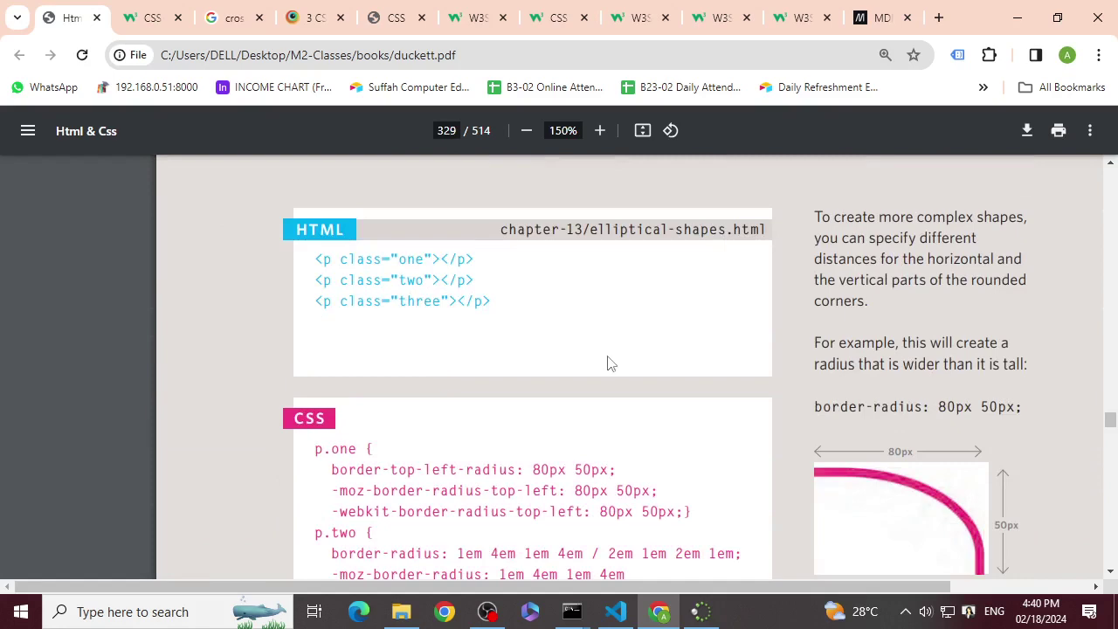
scroll(995, 302, up, 2)
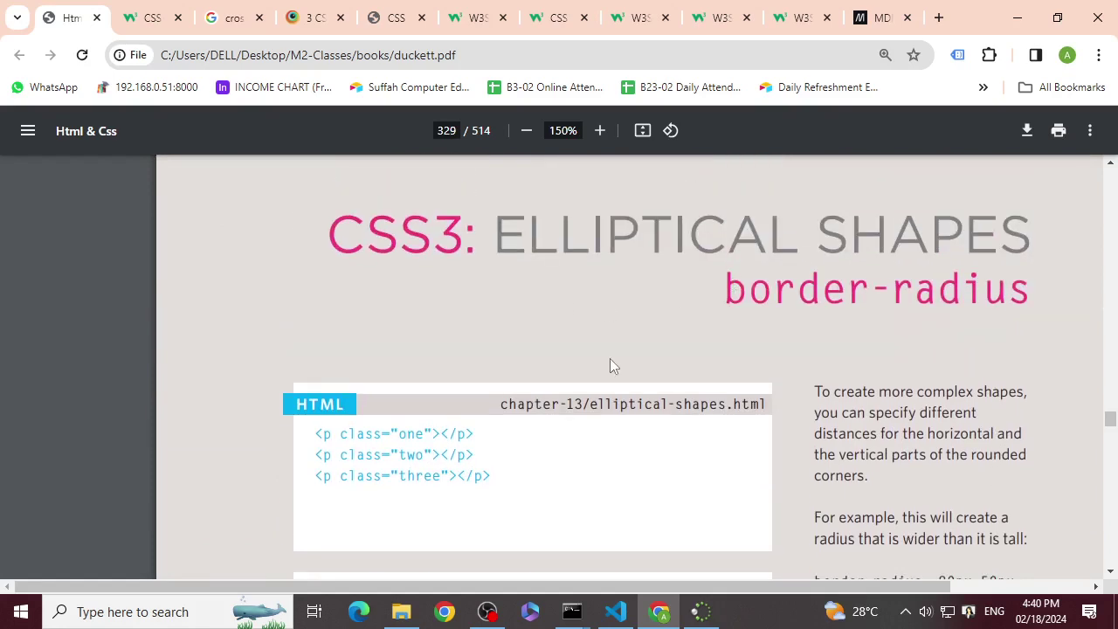
scroll(610, 365, down, 3)
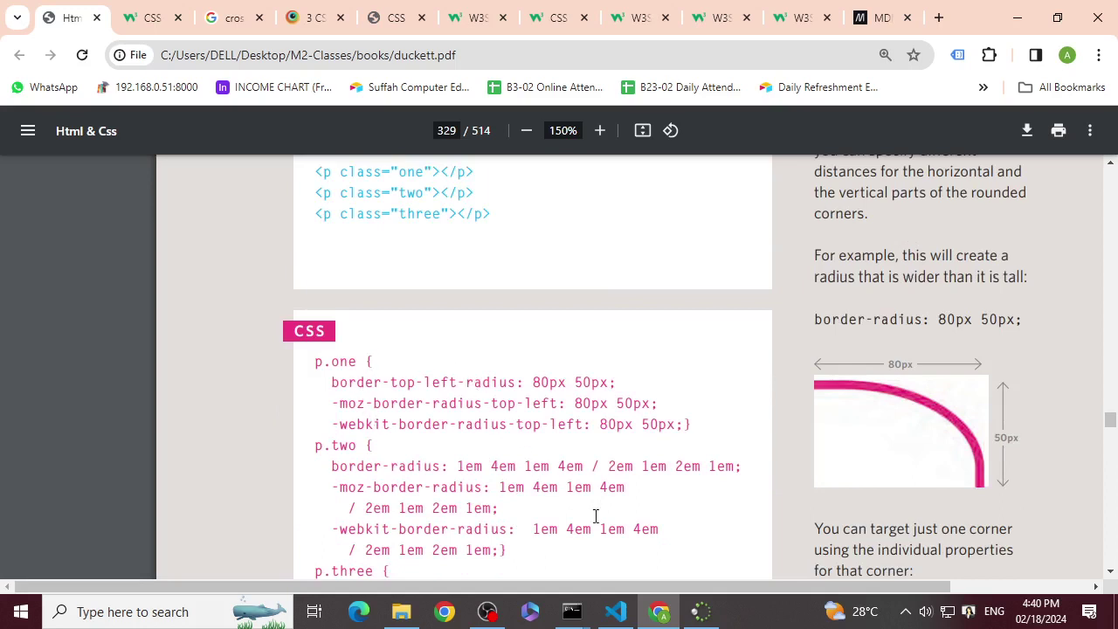
scroll(644, 472, down, 5)
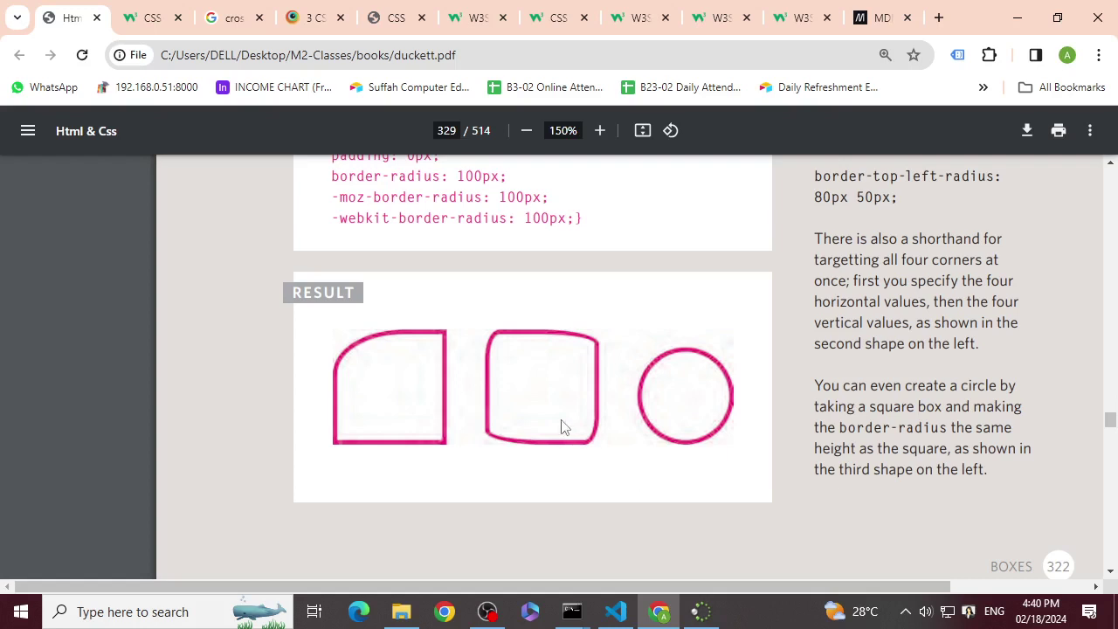
scroll(561, 427, up, 1)
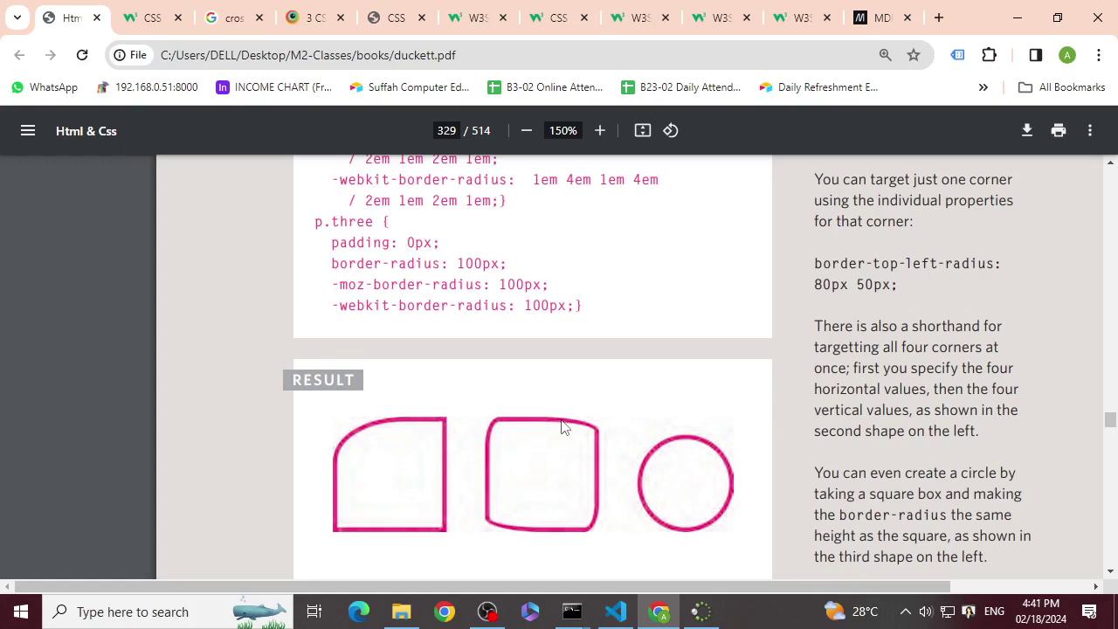
- Review the individual corner-radius properties and the border-radius shorthand on page 328 again
scroll(563, 427, up, 10)
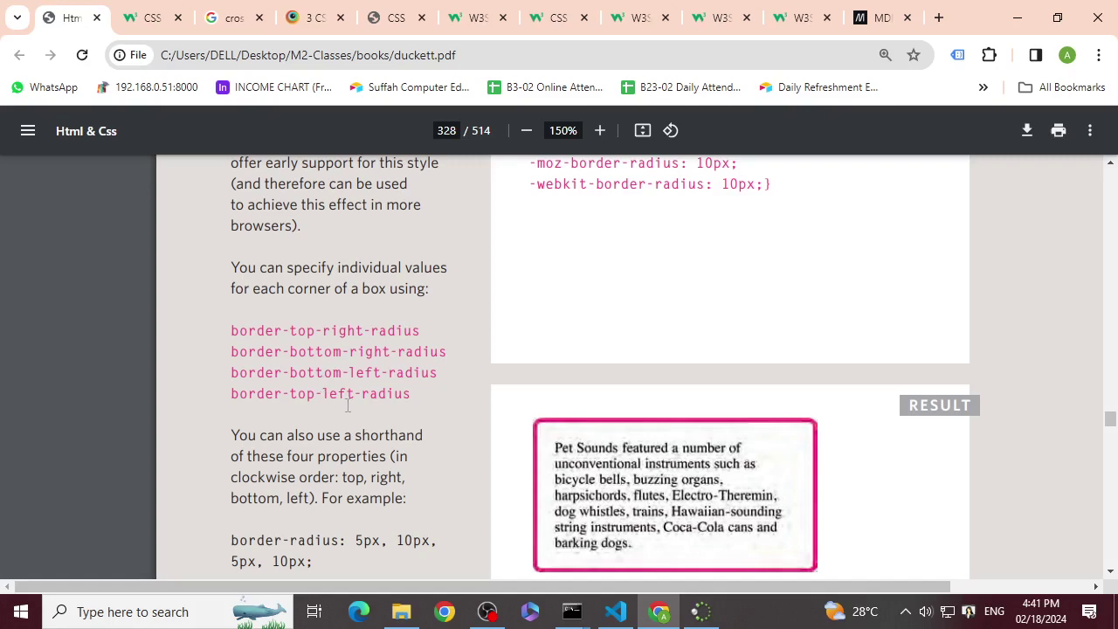
scroll(355, 395, down, 1)
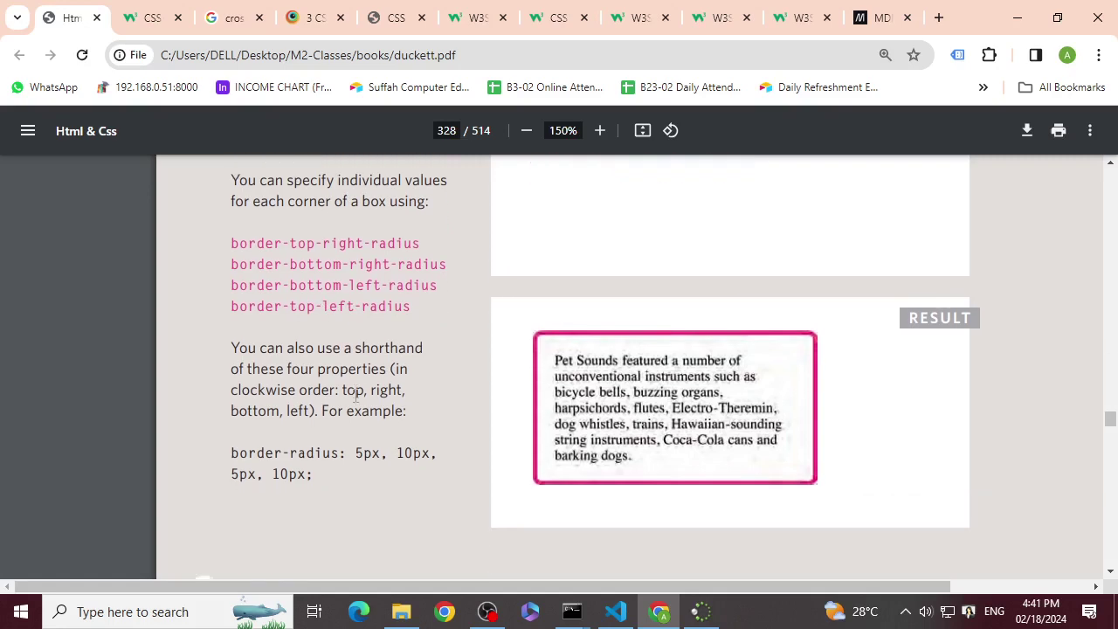
scroll(355, 395, up, 2)
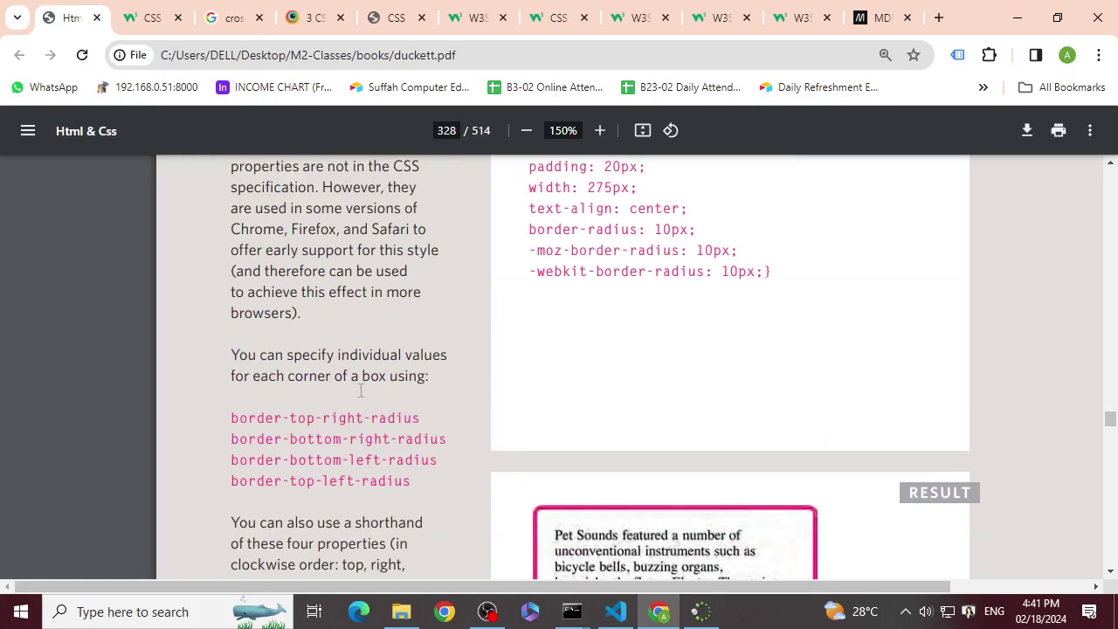
scroll(360, 390, down, 8)
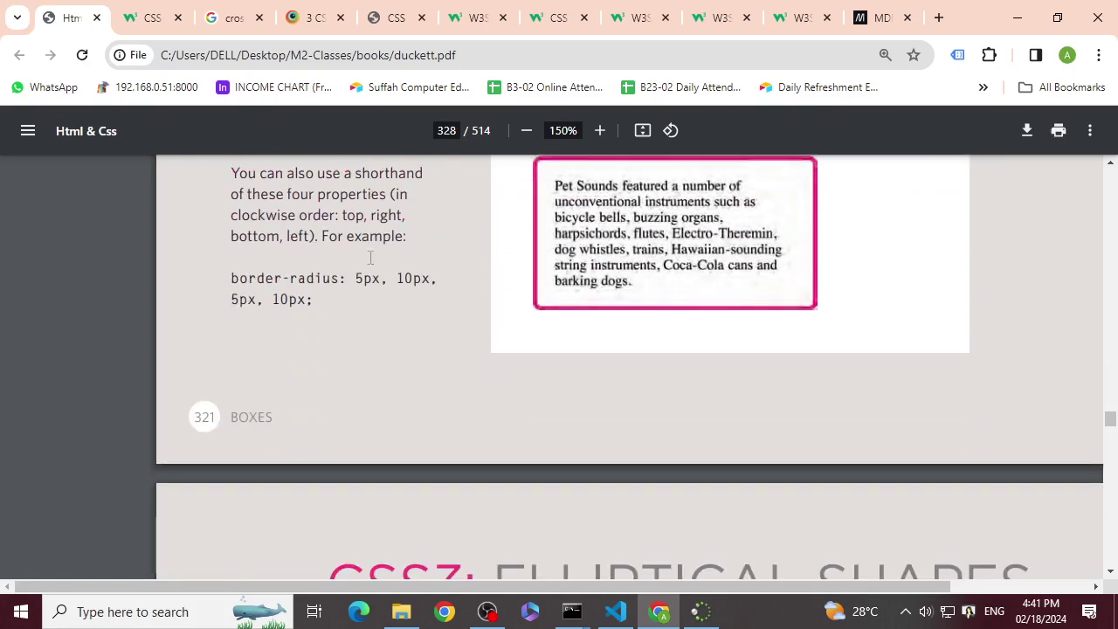
- Go to the Boxes chapter summary on page 335 and read the points on element boxes, dimensions, borders, margin and padding
scroll(414, 288, down, 12)
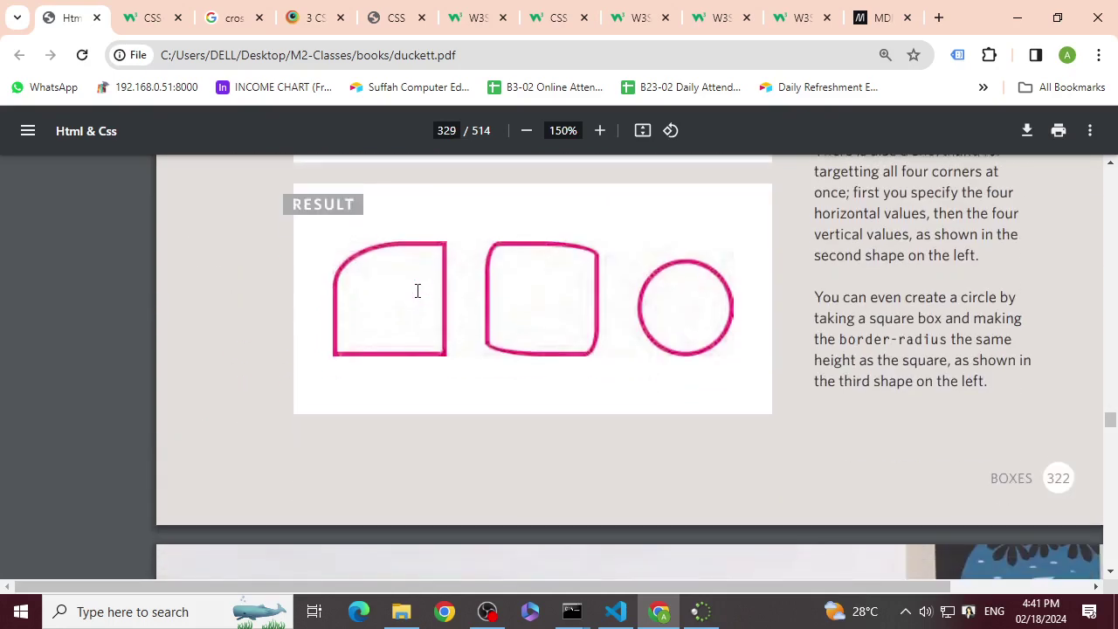
scroll(432, 300, down, 2)
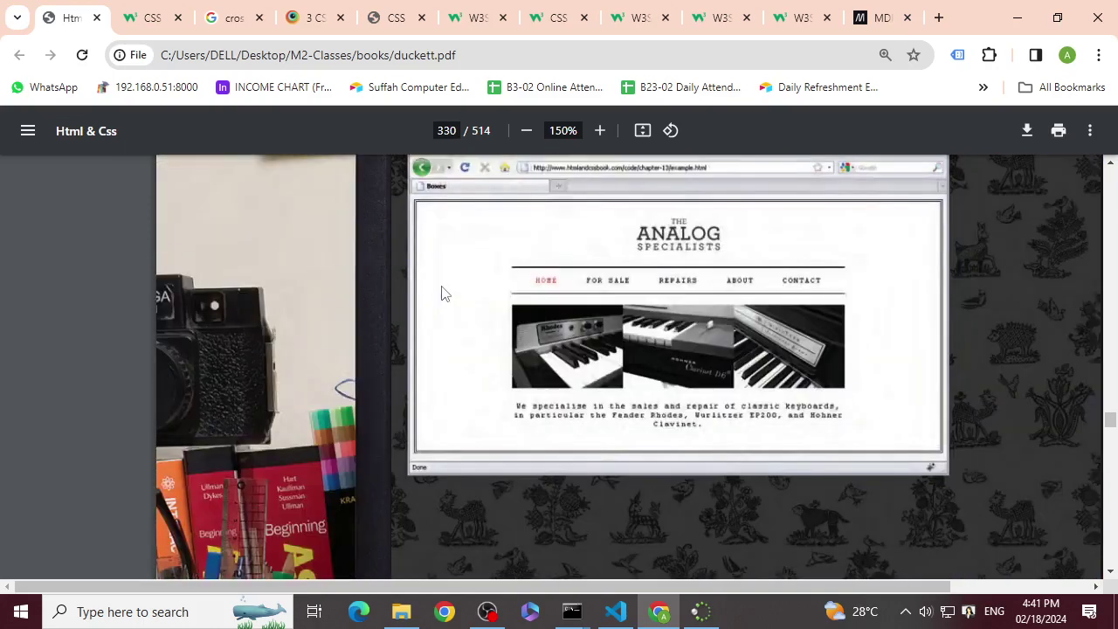
scroll(442, 283, down, 15)
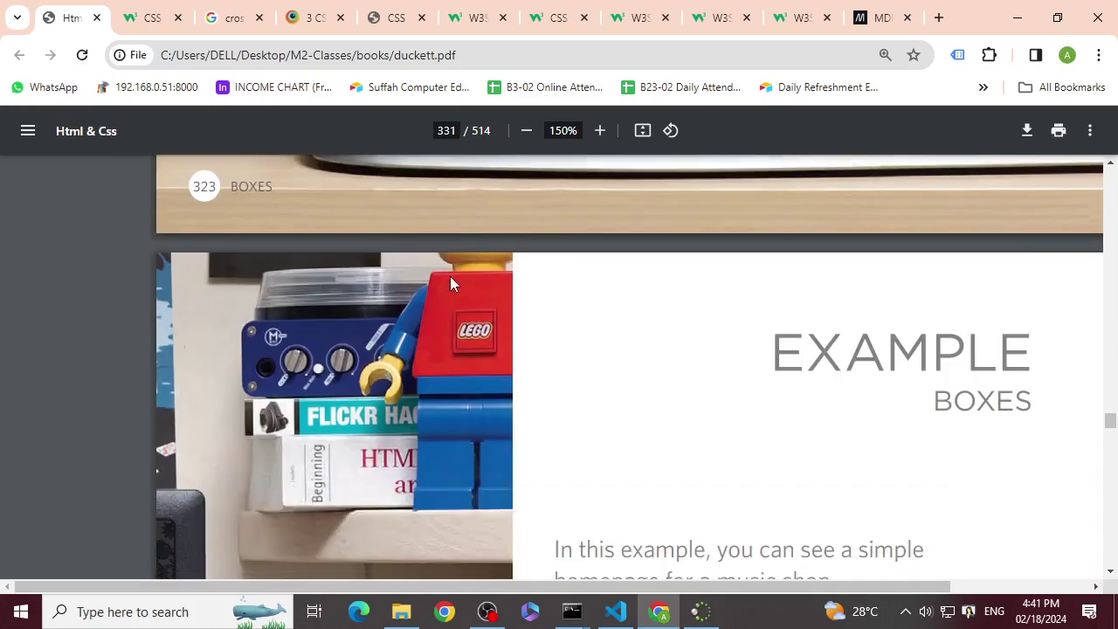
scroll(450, 257, down, 15)
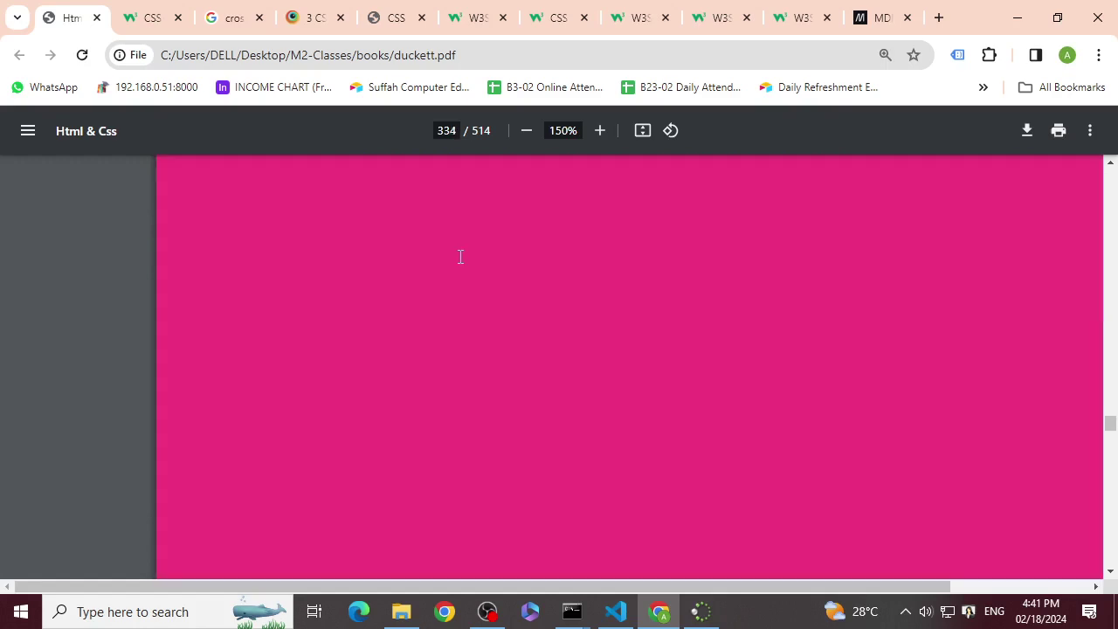
scroll(460, 255, down, 10)
scroll(460, 254, up, 6)
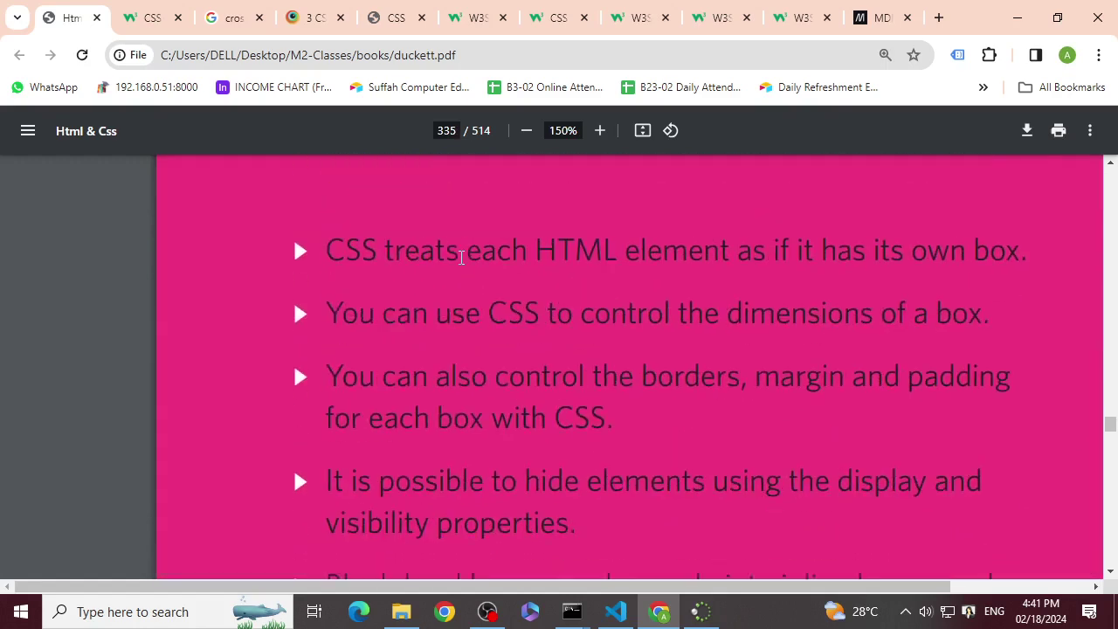
drag(316, 245, 905, 256)
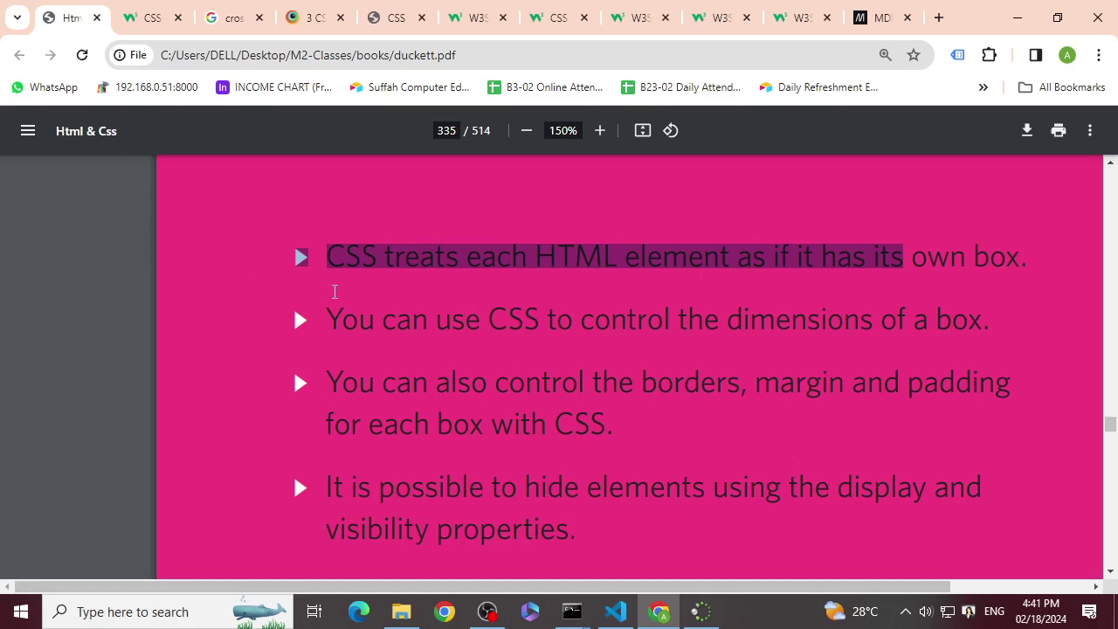
drag(360, 319, 514, 326)
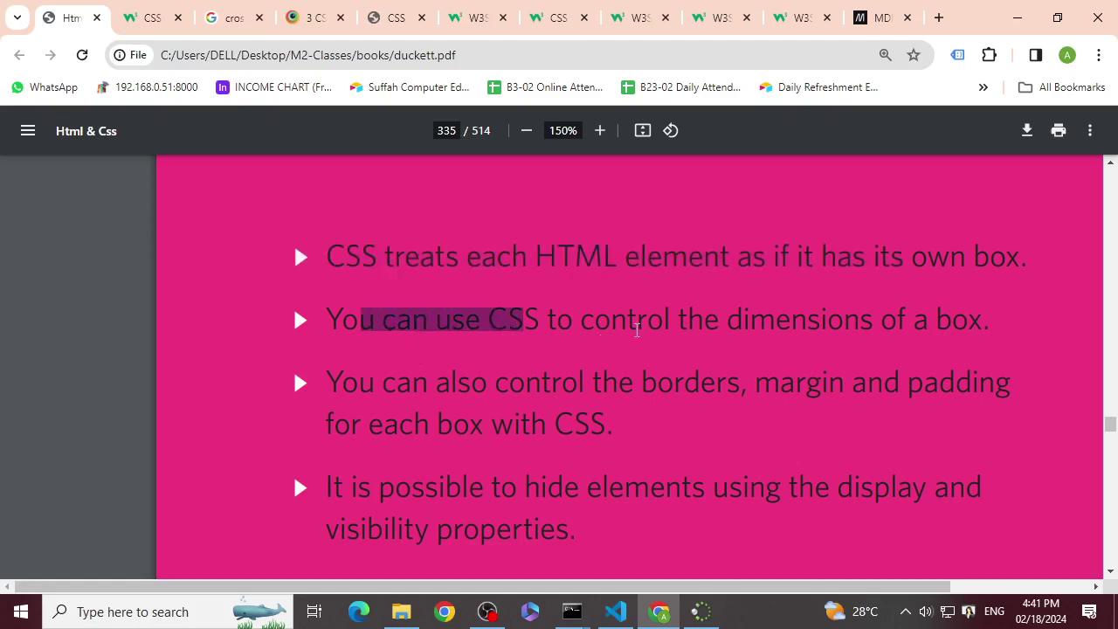
drag(777, 320, 969, 310)
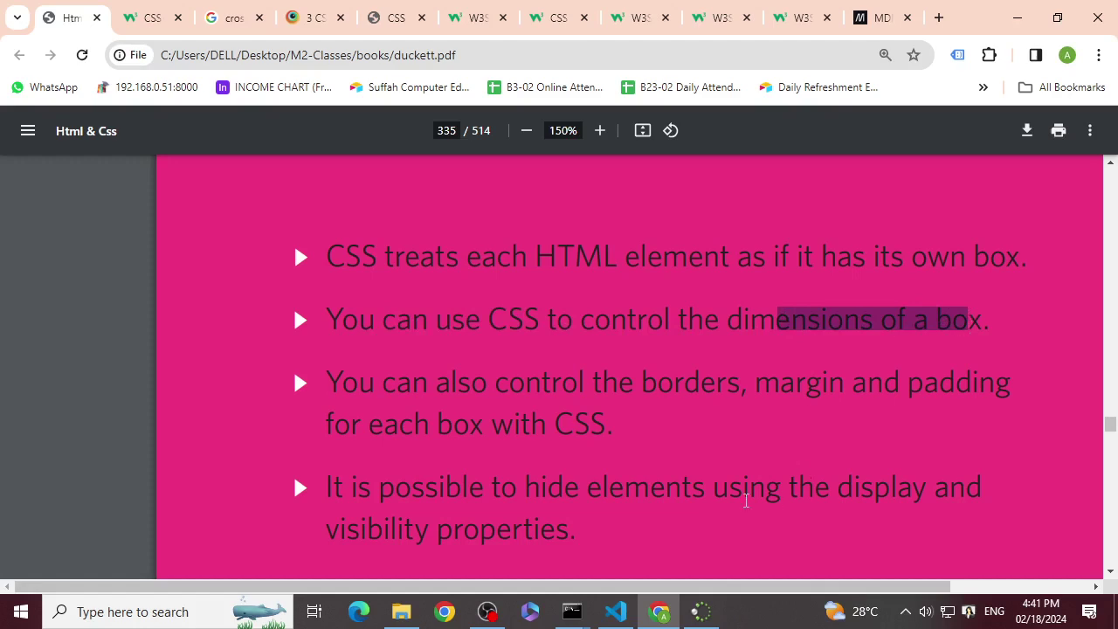
click(780, 364)
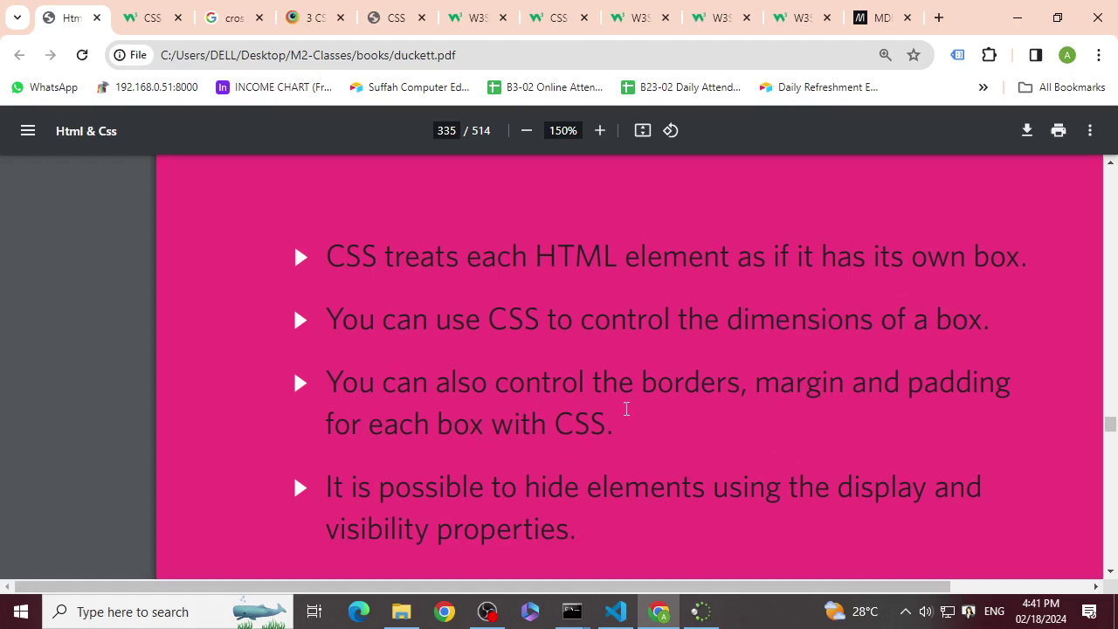
- Read the remaining summary points on hiding elements, block and inline boxes, legibility, and CSS3 image and rounded borders
scroll(594, 406, down, 1)
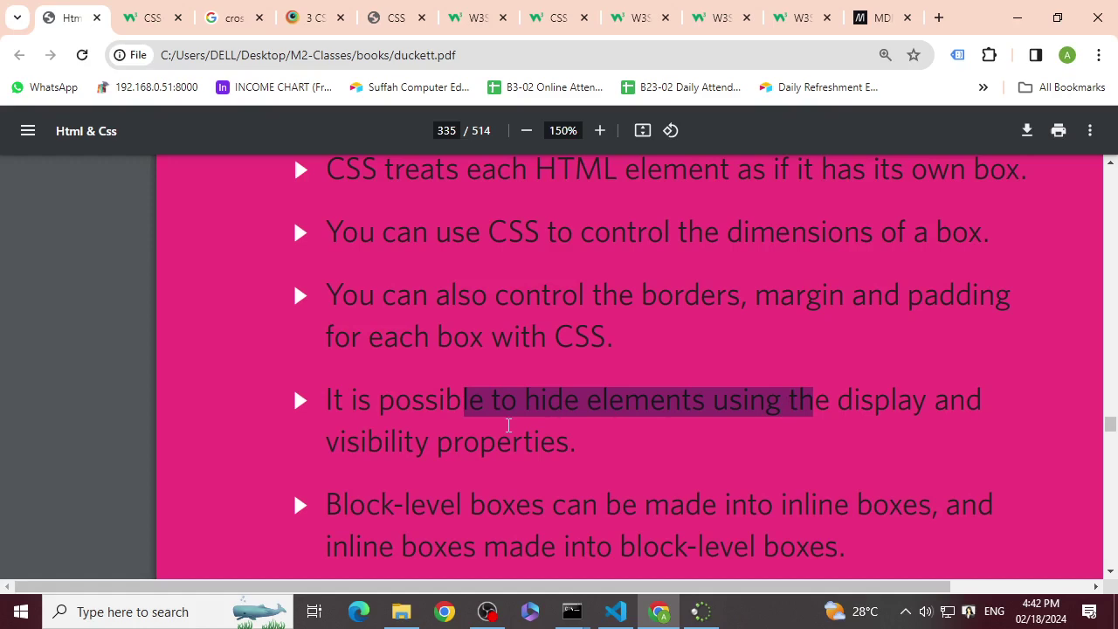
scroll(509, 425, down, 2)
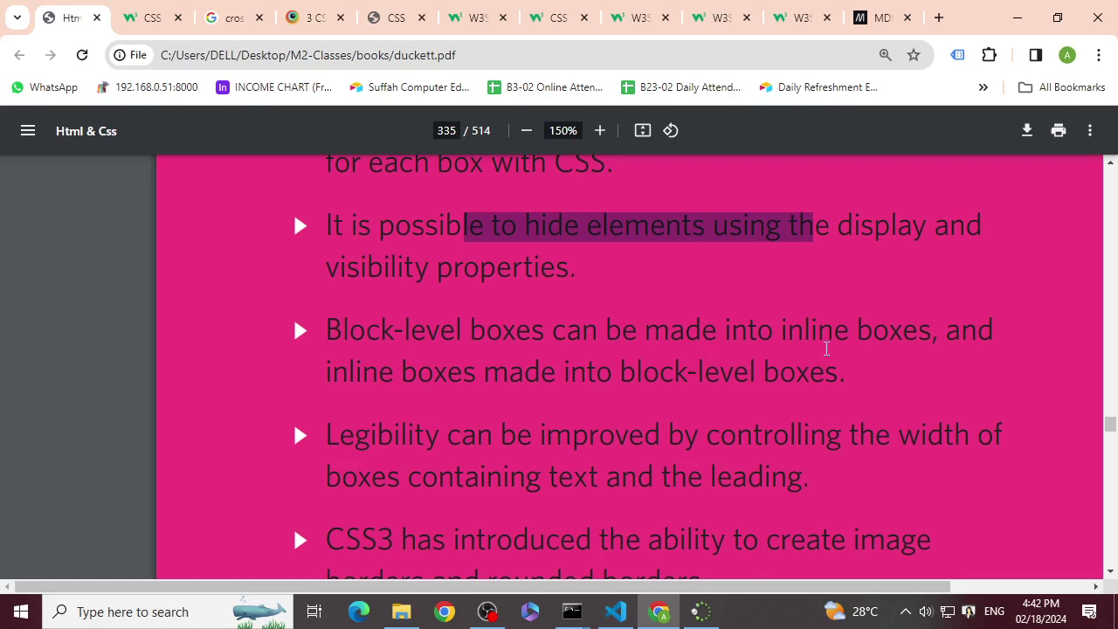
scroll(879, 235, down, 1)
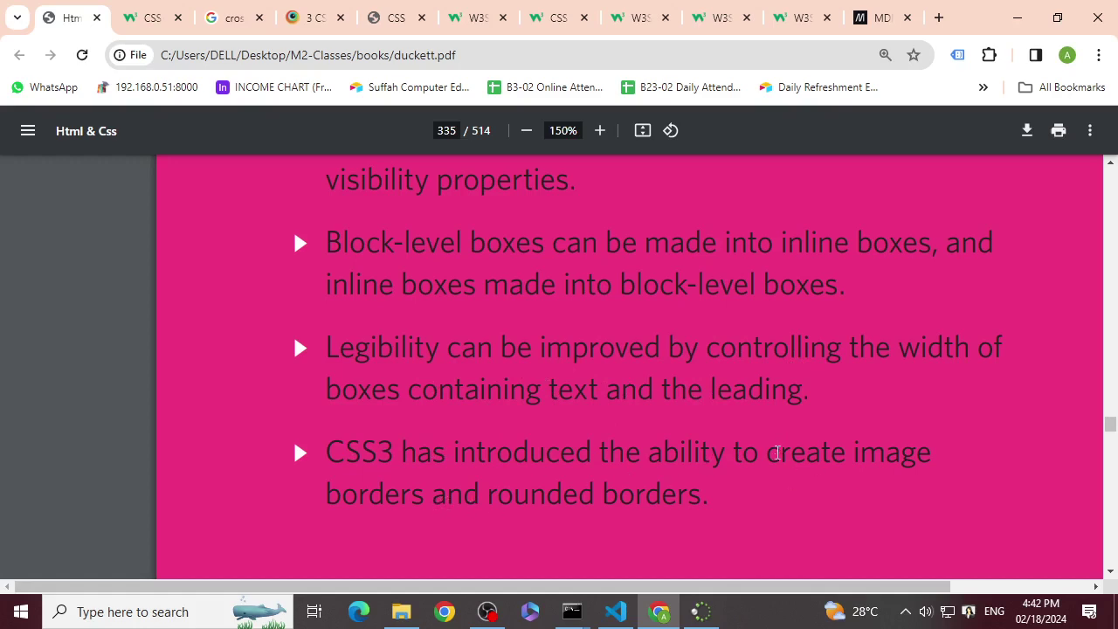
drag(766, 447, 427, 486)
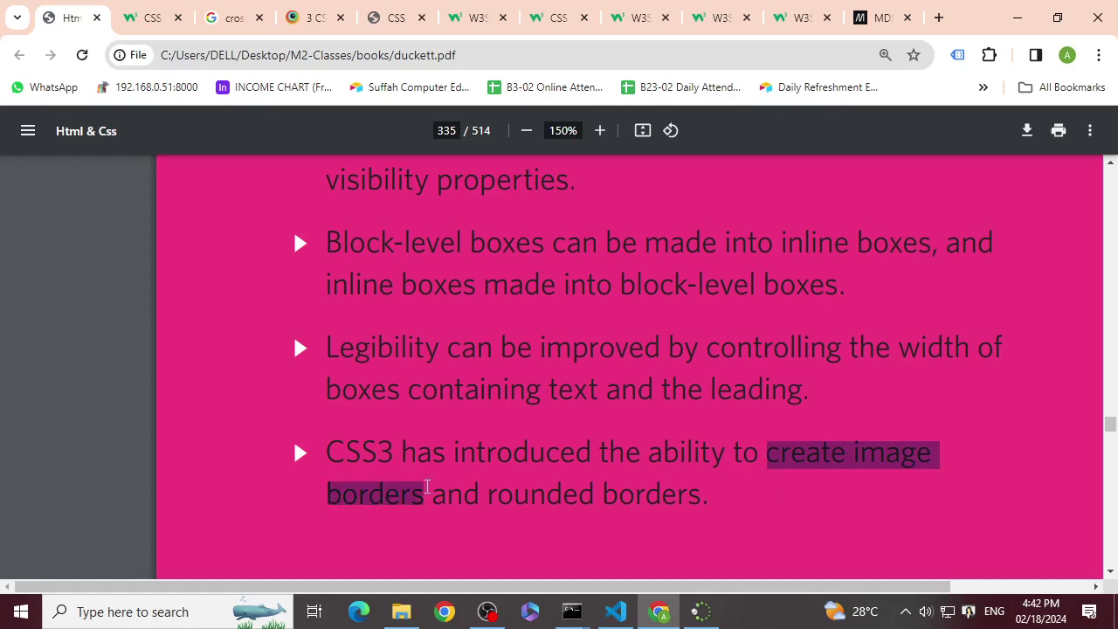
click(425, 489)
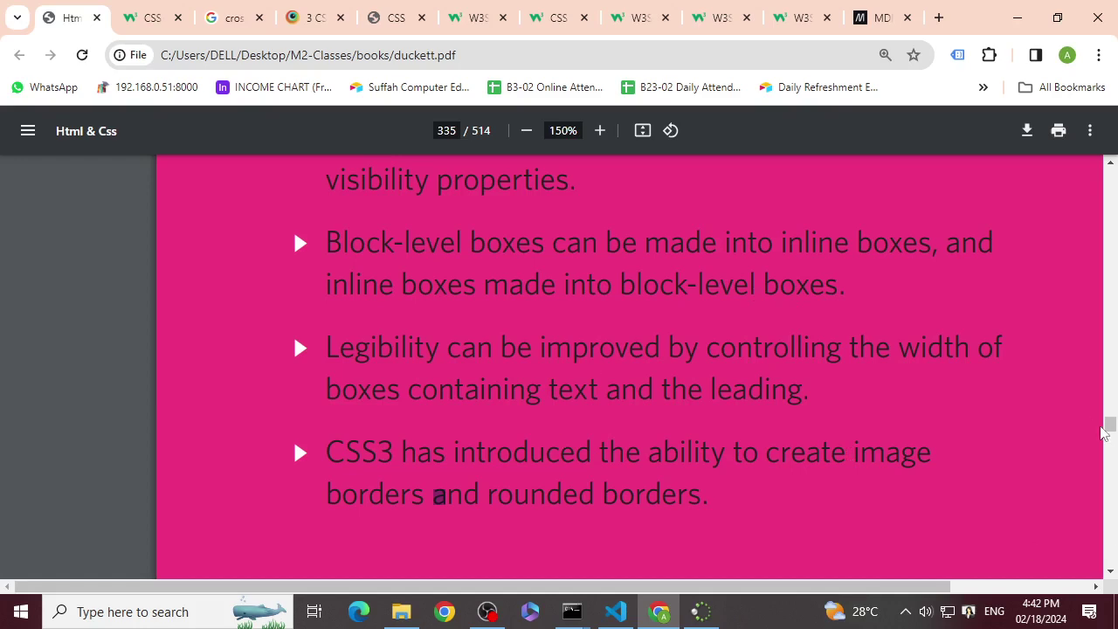
- Go to the Lists, Tables and Forms chapter opening on page 337 and examine its topic list
scroll(876, 362, down, 5)
scroll(900, 348, down, 10)
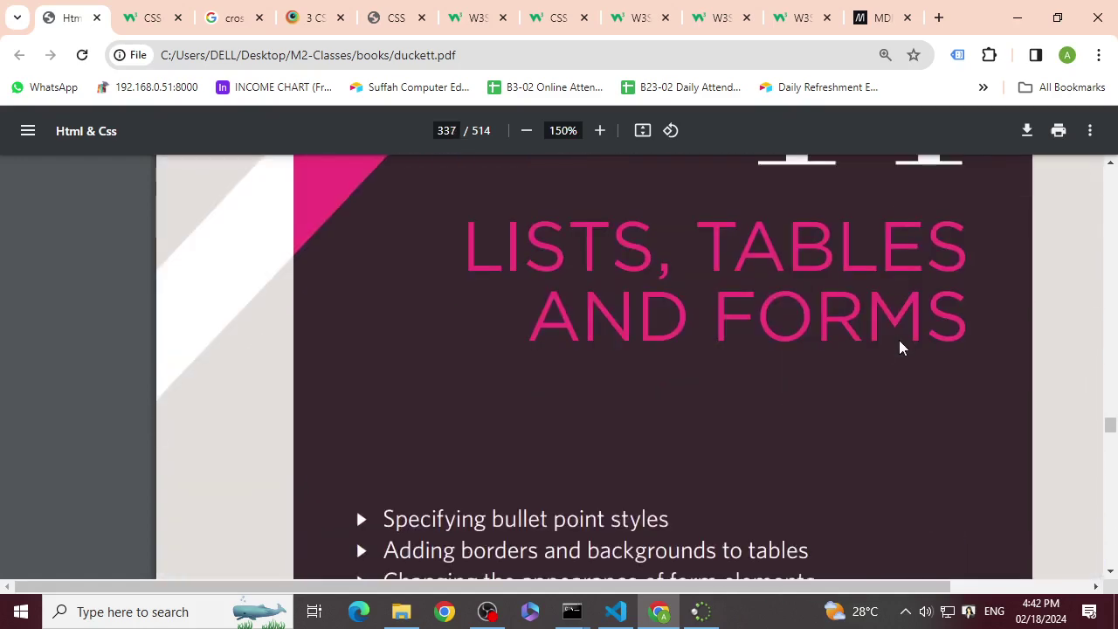
scroll(901, 336, down, 1)
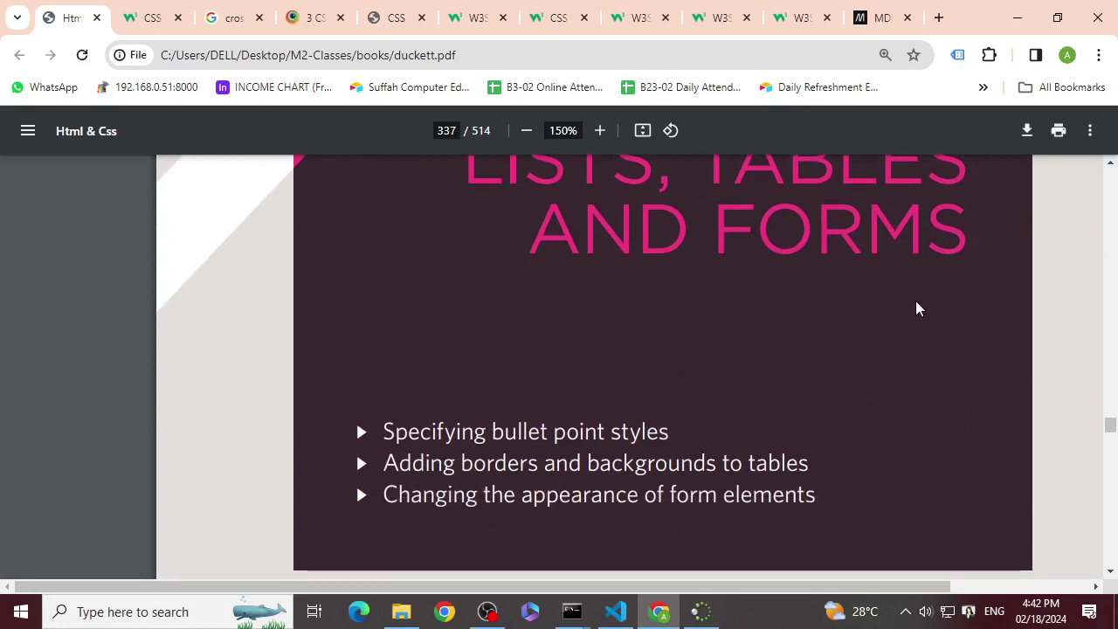
scroll(926, 281, up, 2)
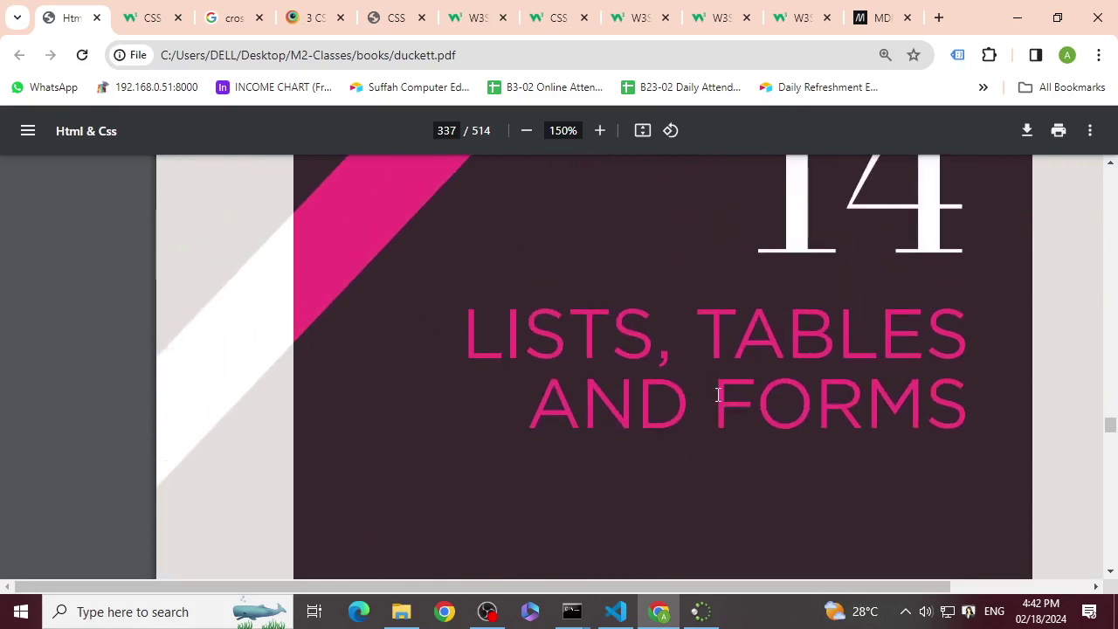
scroll(716, 392, down, 2)
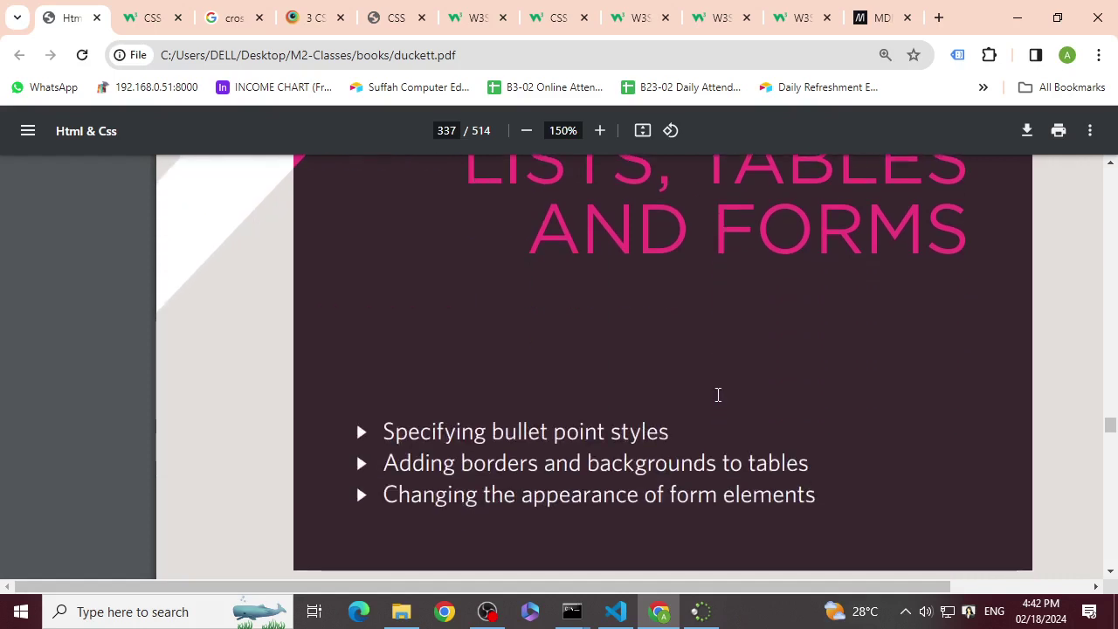
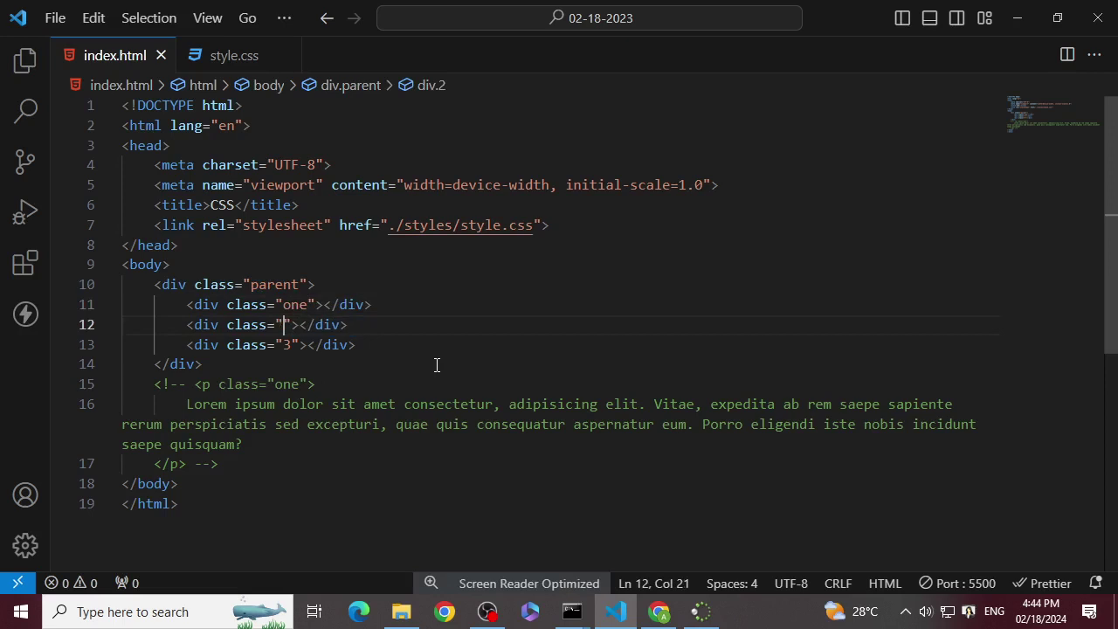
- In index.html, set the class of the parent div's second child to "two" and its third child to "three"
text(teo)
key(BackSpace)
key(BackSpace)
text(w)
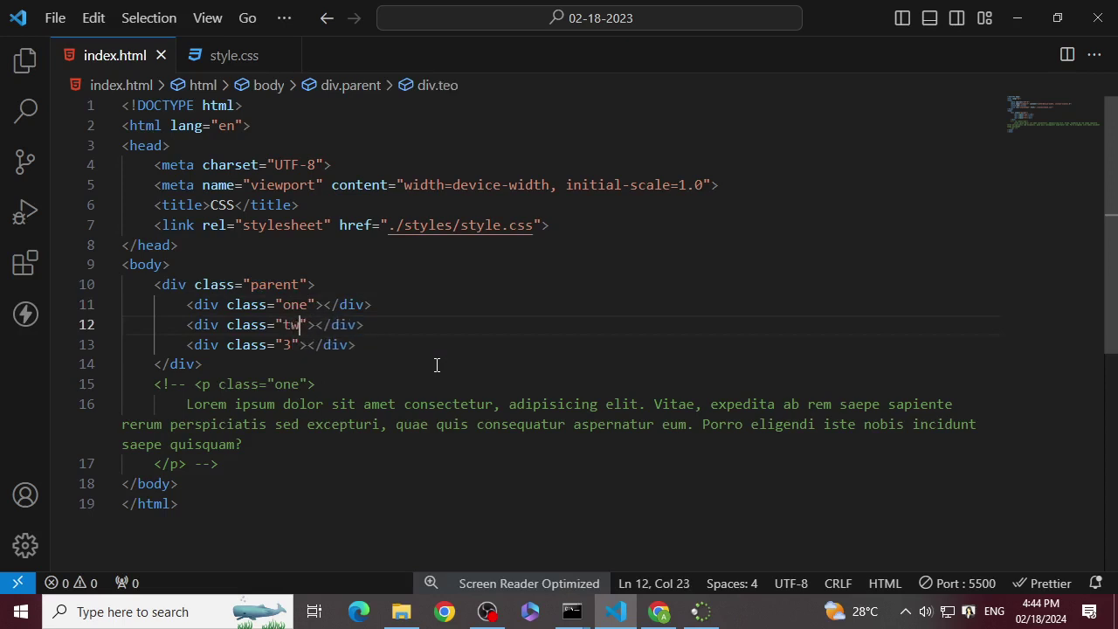
text(o)
key(Down)
key(Left)
key(BackSpace)
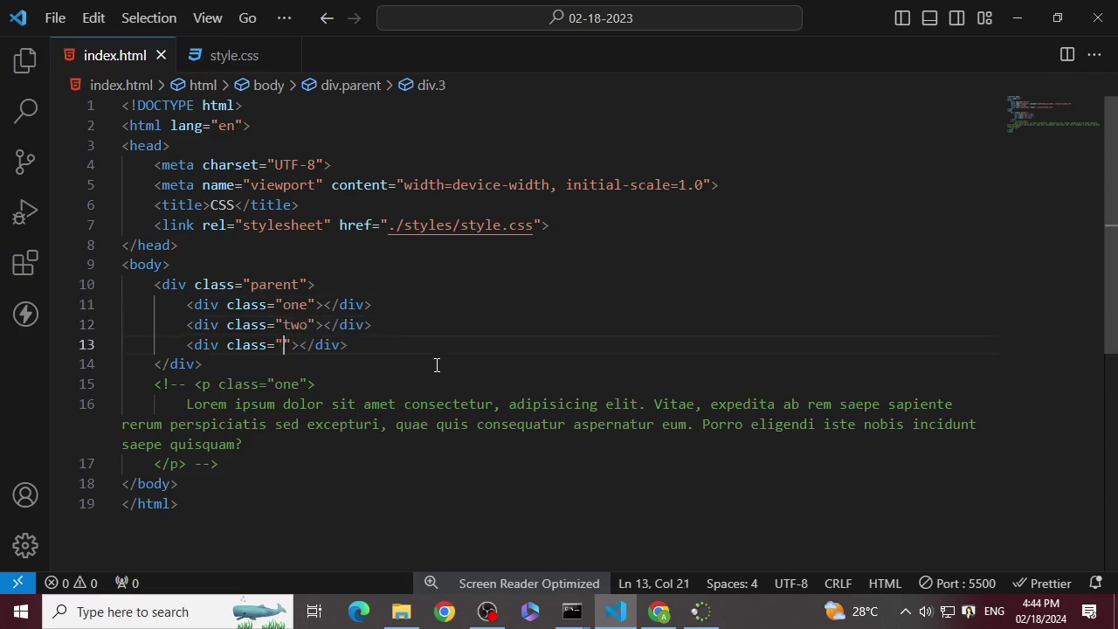
text(three)
key(Up)
key(Up)
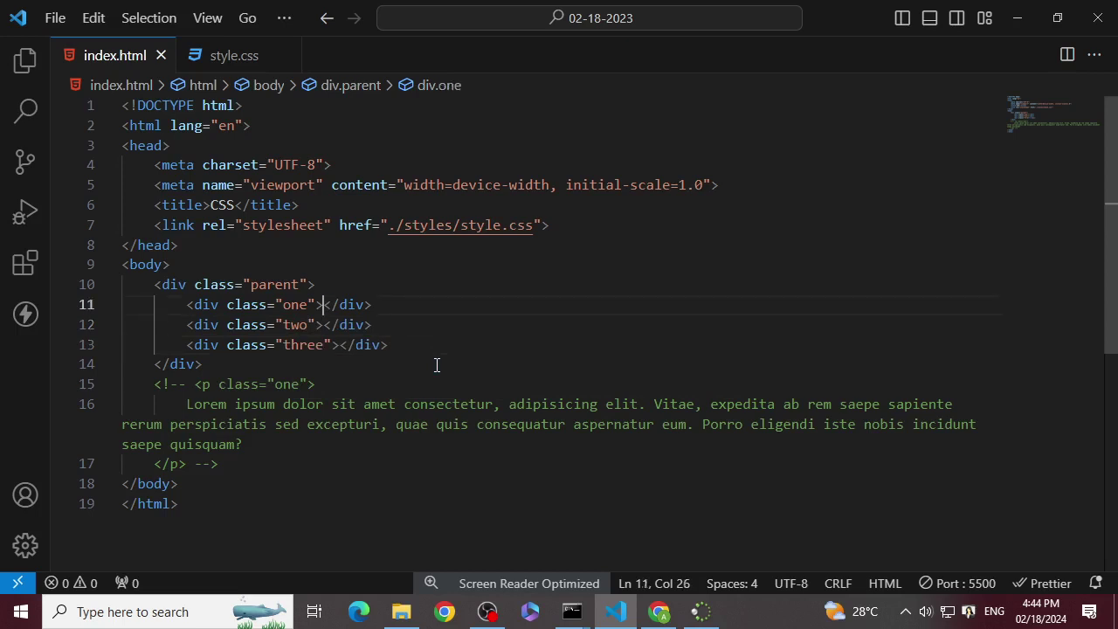
- Fill the parent div's three child divs with the text One, Two and Three respectively
text(One)
key(Right)
key(Down)
key(Left)
key(Left)
key(Left)
key(Left)
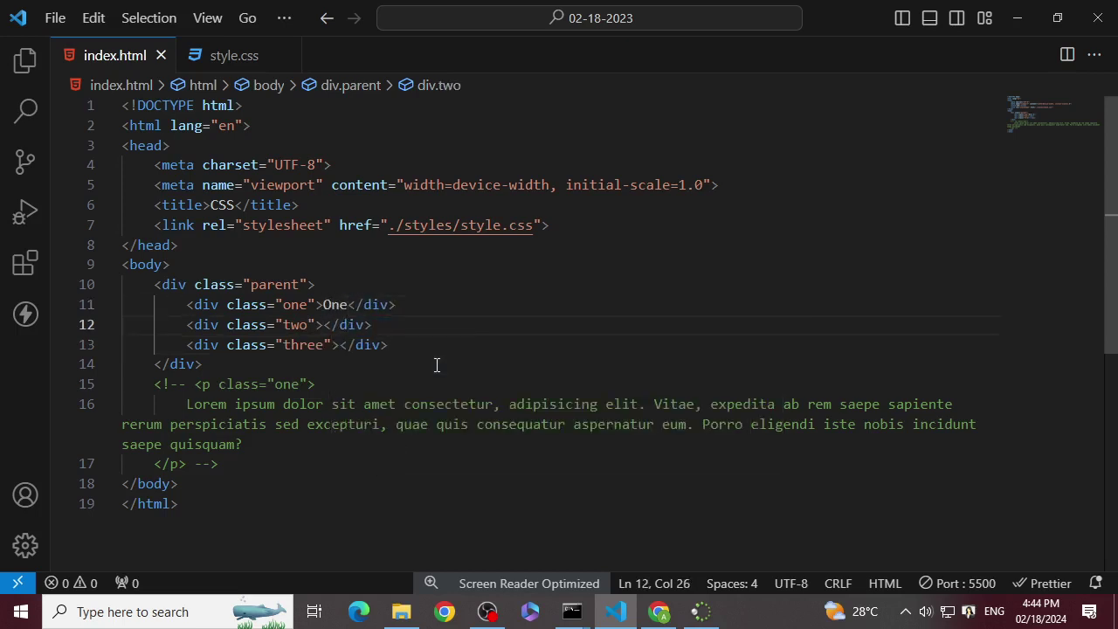
text(Two)
key(Down)
key(Down)
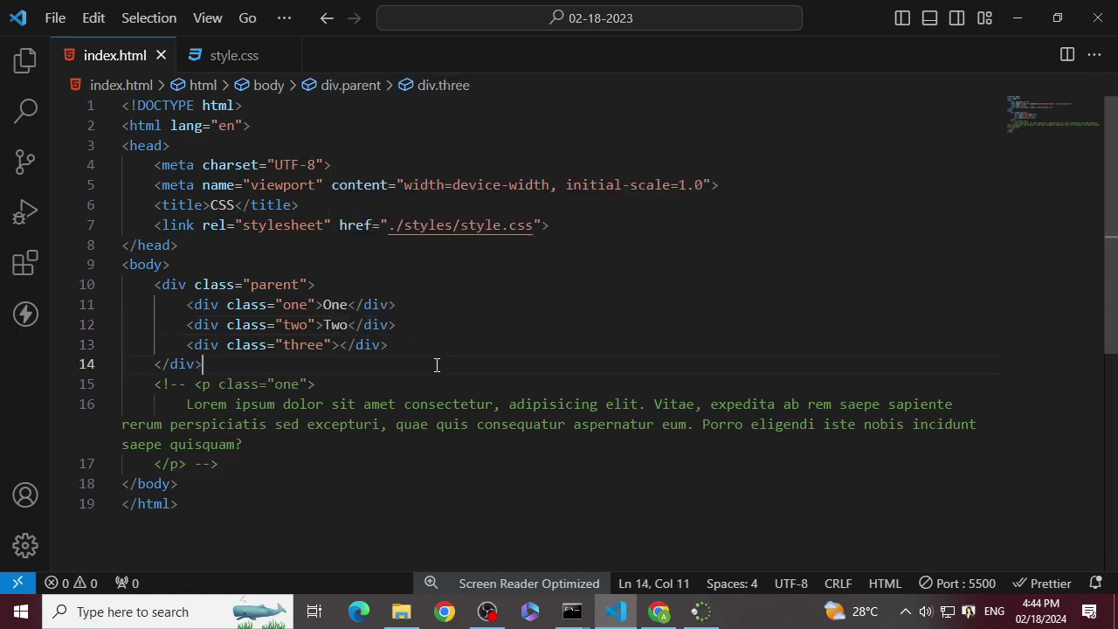
key(Home)
key(Up)
key(Home)
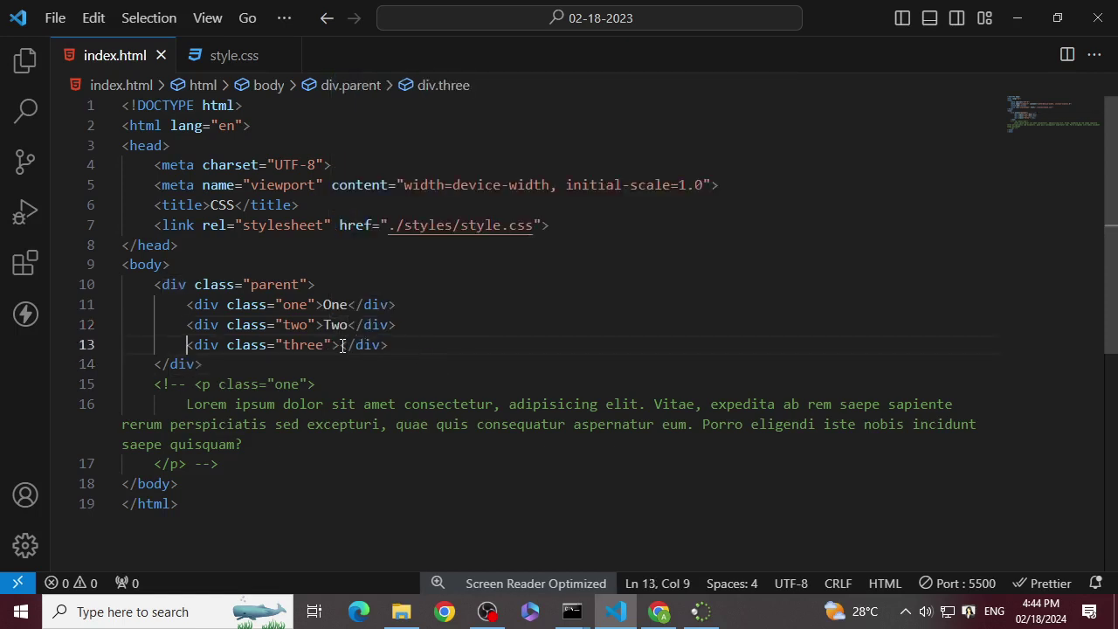
click(340, 345)
text(Three)
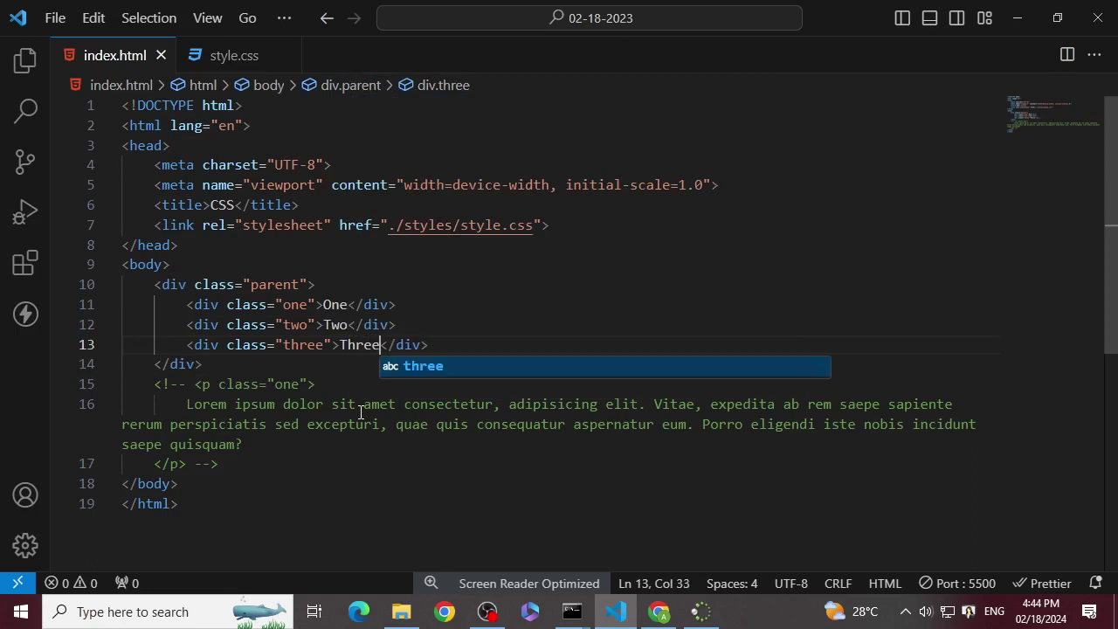
- Insert the text "parent" on its own line inside the parent div, above the first child div
click(345, 290)
key(Return)
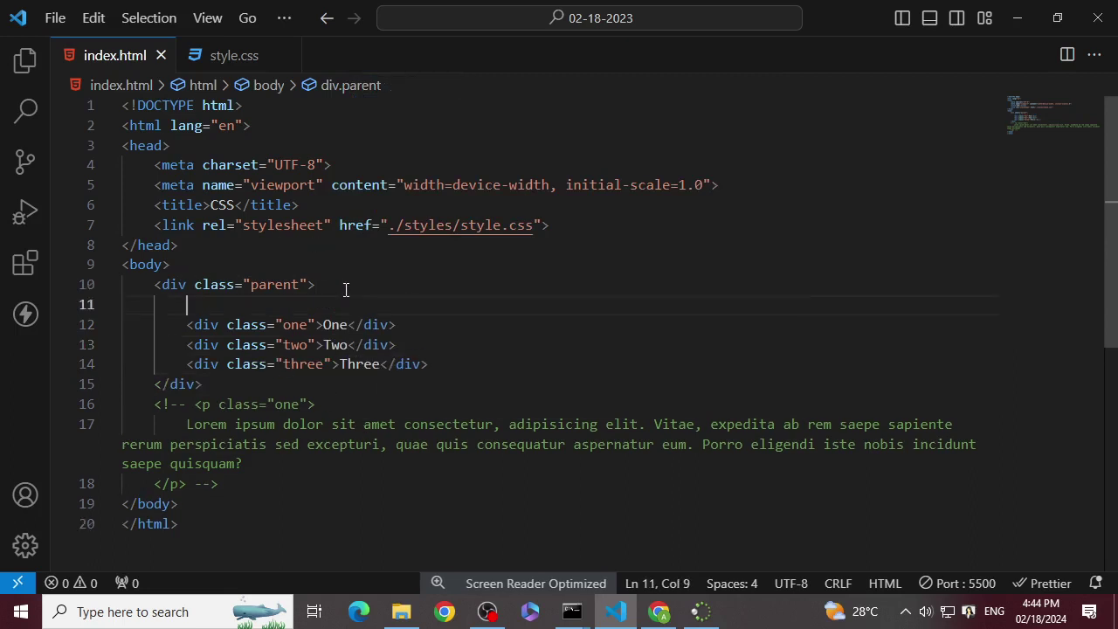
text(parent)
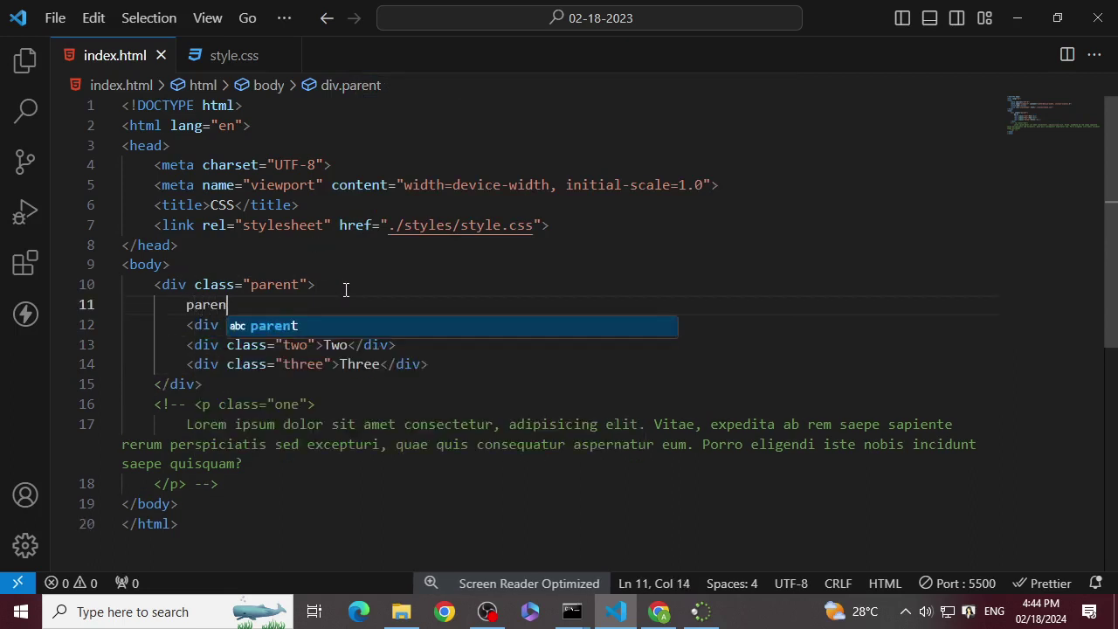
- Add an h1 heading reading "Positions" at the start of the body, above the parent div
click(238, 259)
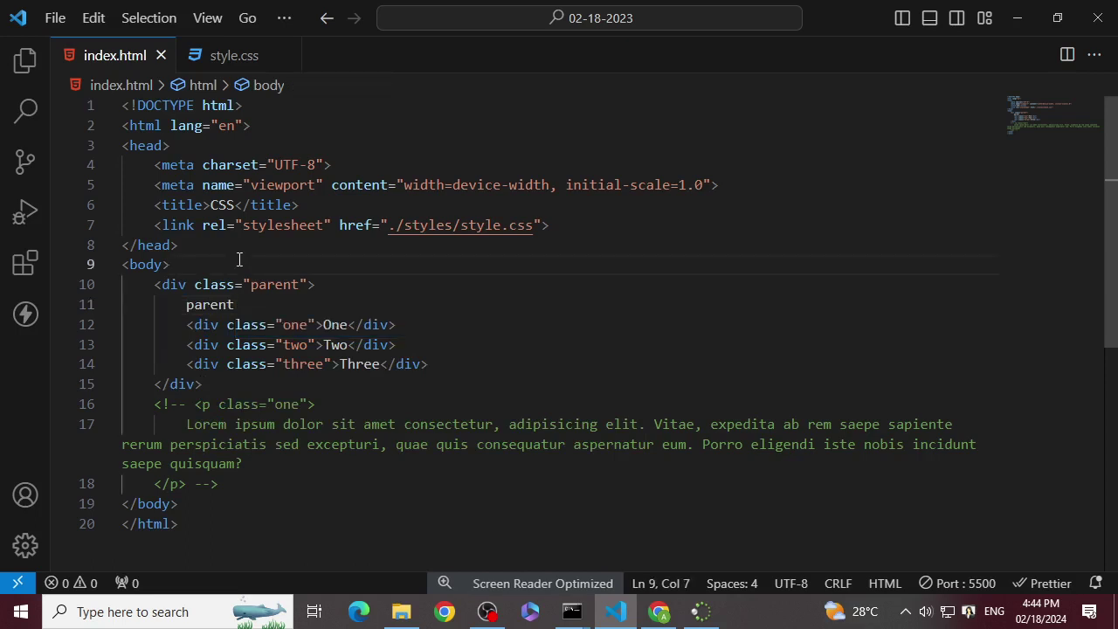
key(Return)
text(h)
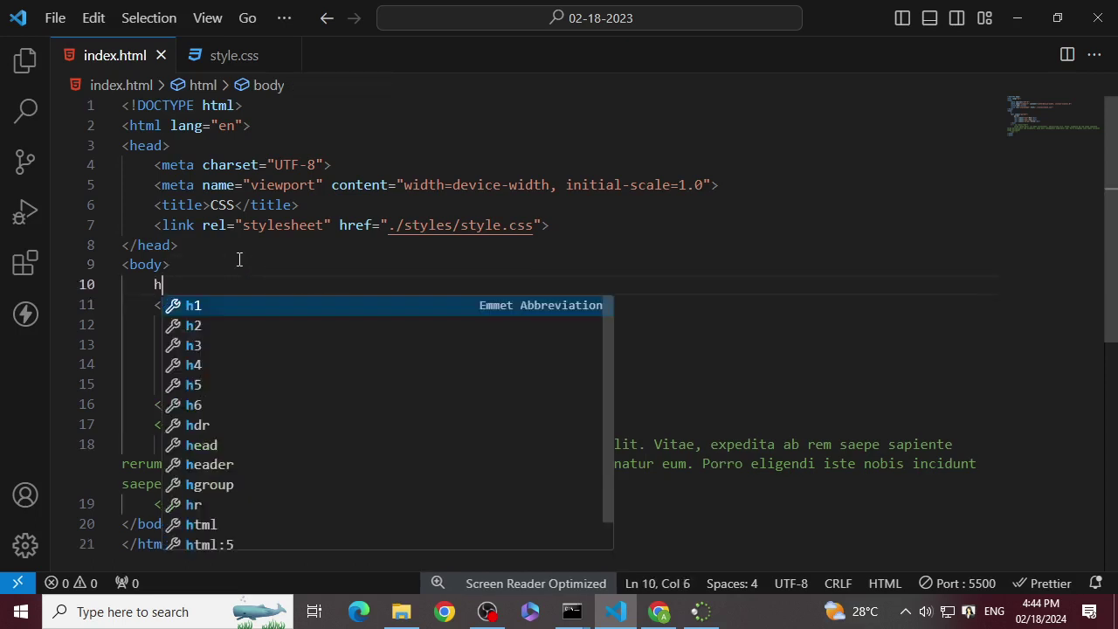
text(1)
key(Tab)
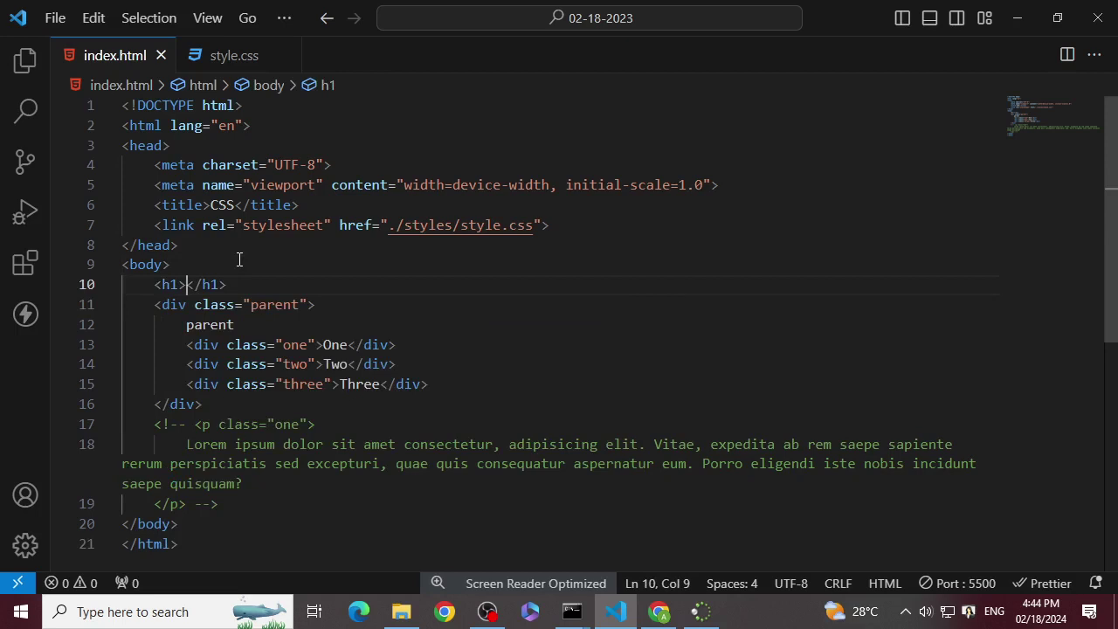
text(Poi)
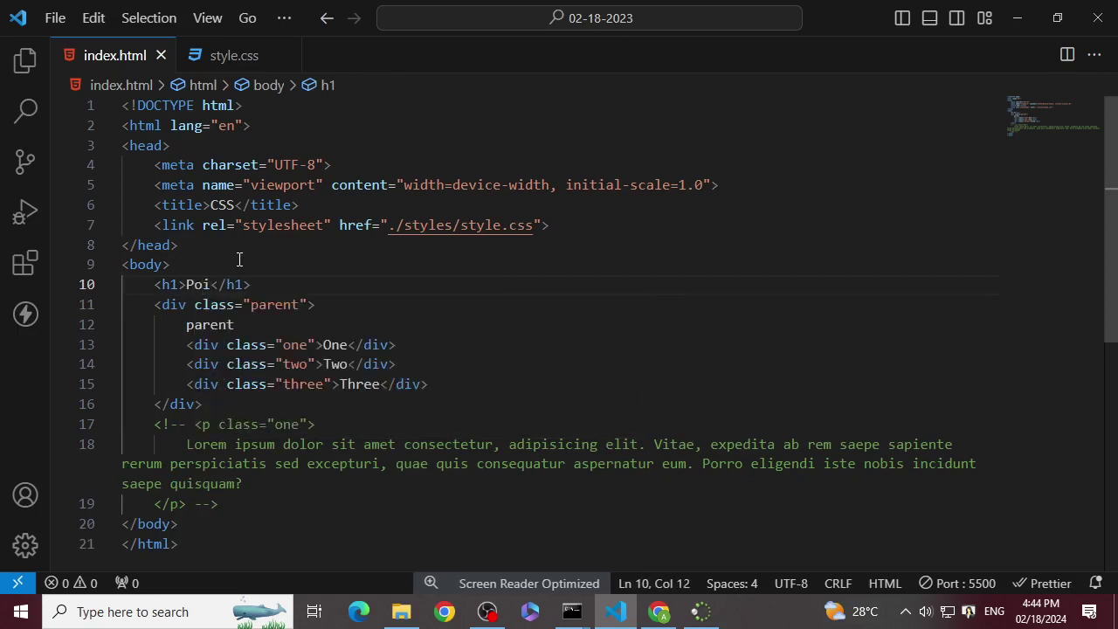
text(ito)
key(BackSpace)
text(io)
key(BackSpace)
key(BackSpace)
key(BackSpace)
text(tions)
- Put "CSS" in front of the h1 text and remove its trailing space so it reads "CSS Positions"
key(Left)
key(Left)
key(Left)
key(Left)
key(Left)
key(Left)
key(Left)
key(Left)
key(Left)
key(Left)
key(Left)
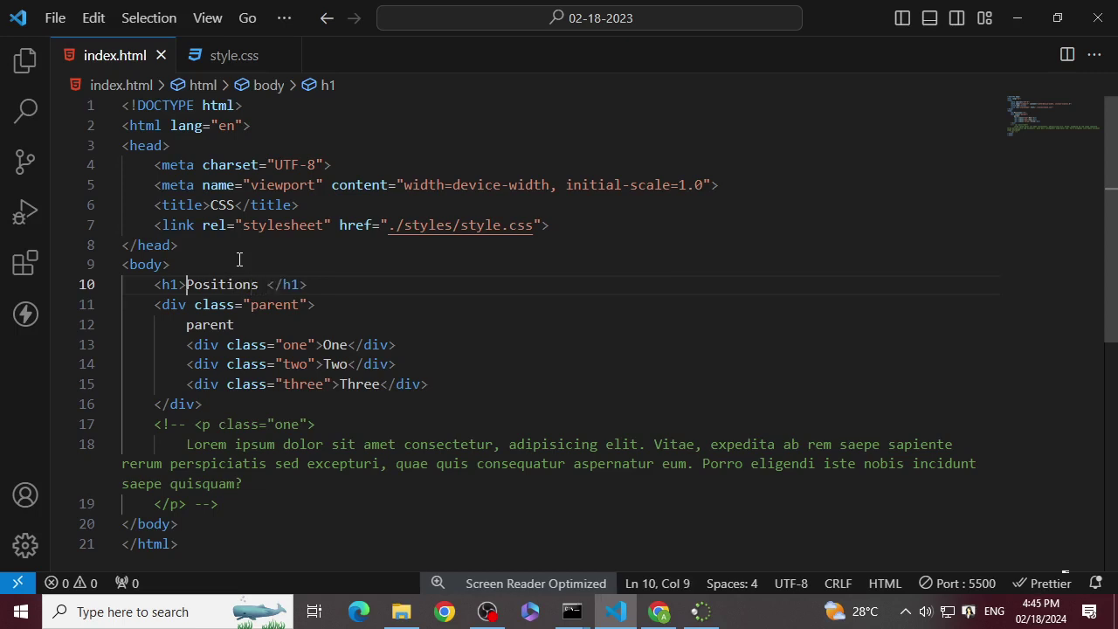
key(Right)
text(CSS)
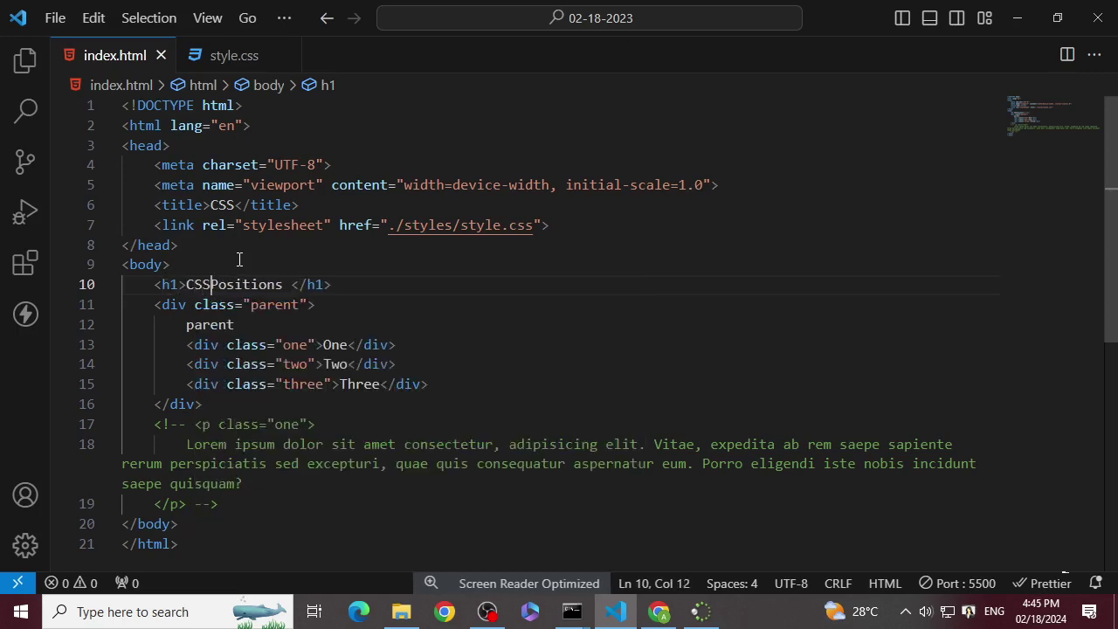
key(Right)
key(Right)
key(Right)
key(Right)
key(Right)
key(Right)
key(Right)
key(Right)
key(Right)
key(Right)
key(Right)
key(Right)
key(Right)
key(Left)
key(Left)
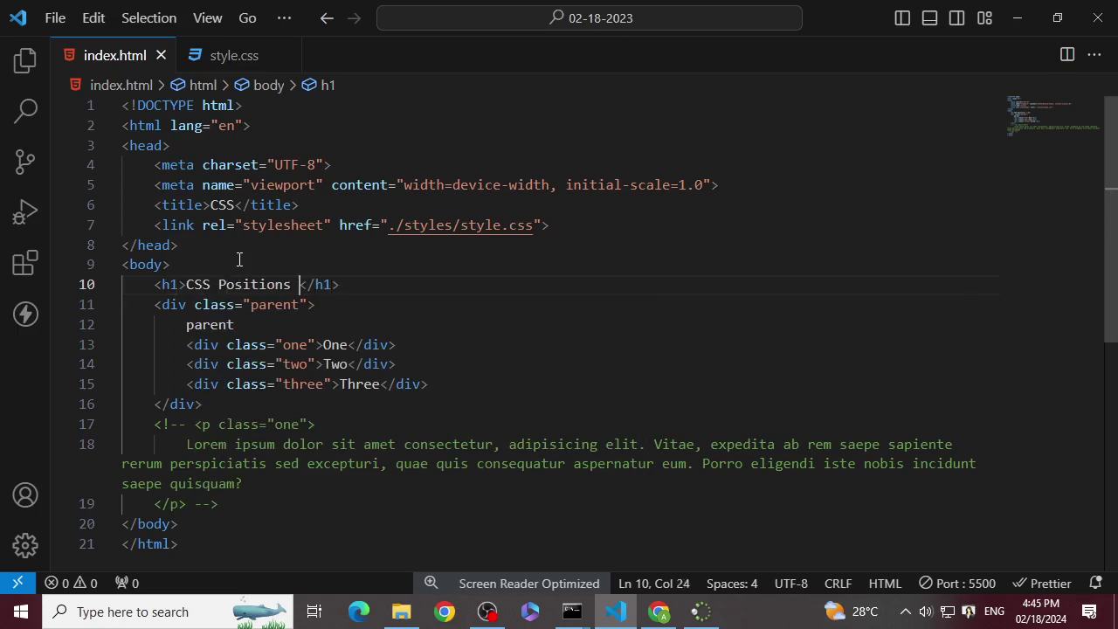
key(Left)
key(BackSpace)
drag(174, 345, 441, 387)
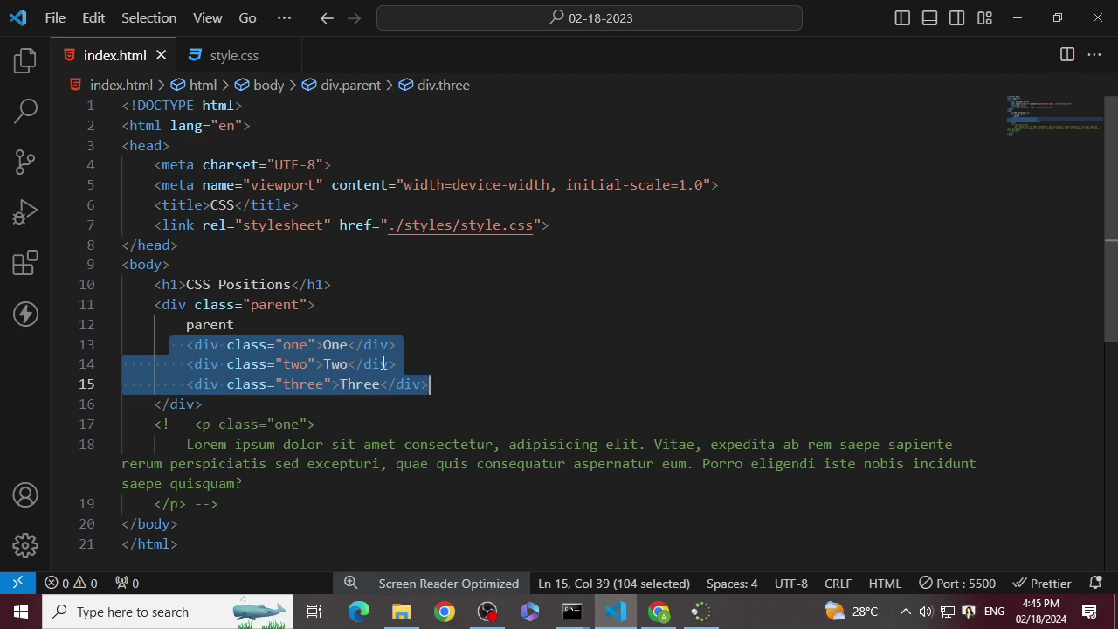
mouse_move(385, 364)
click(356, 328)
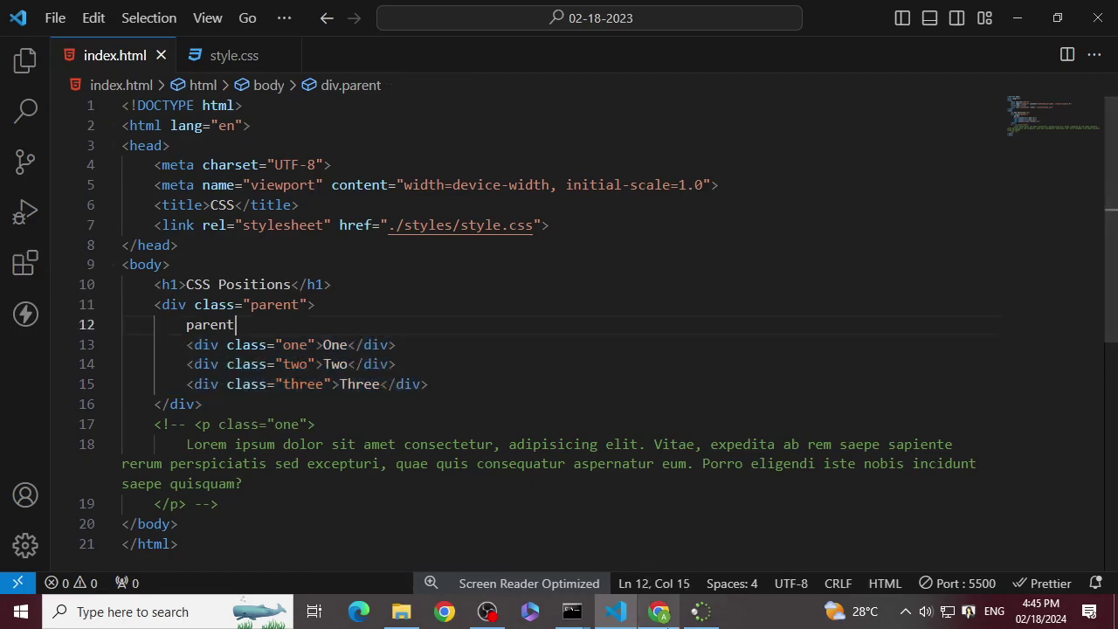
click(659, 612)
click(616, 611)
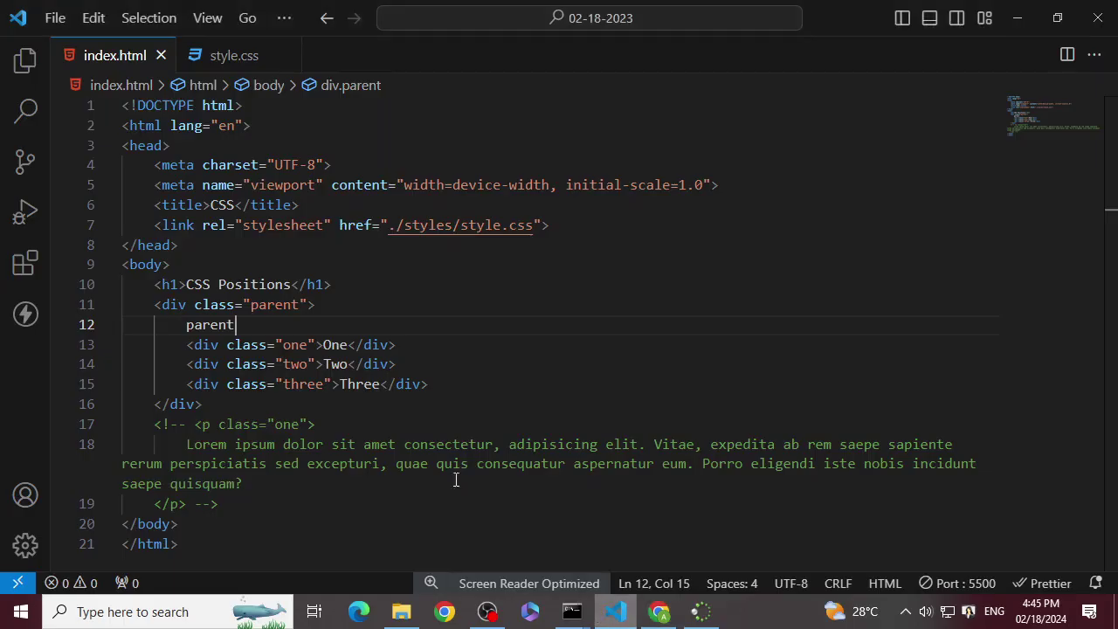
- In style.css, add an empty rule for the .parent class below the commented-out box-shadow code
double_click(284, 305)
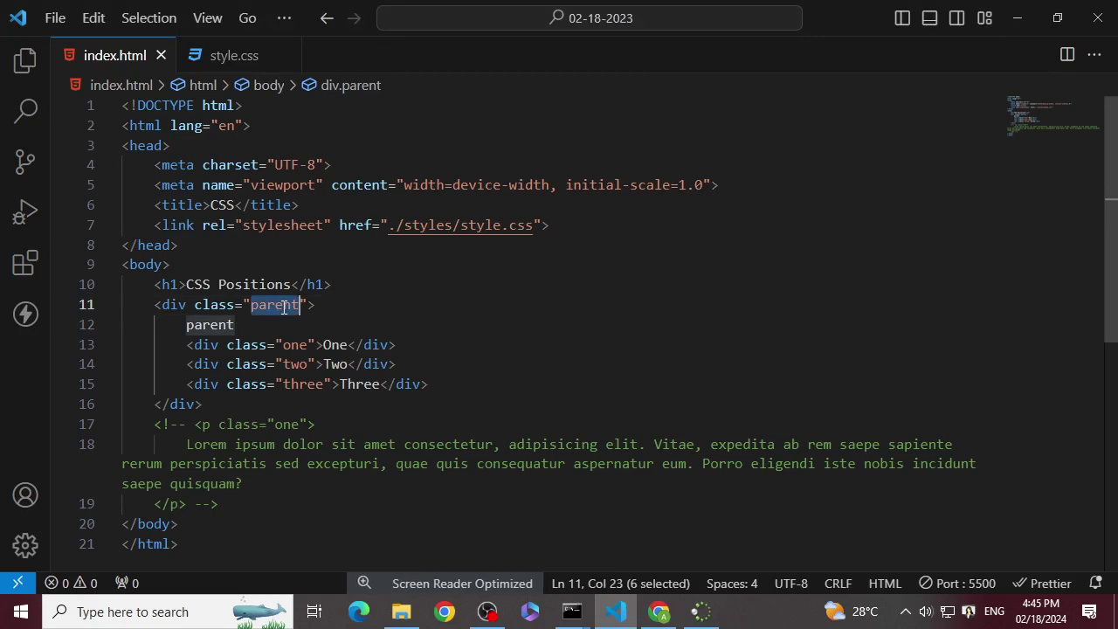
click(234, 55)
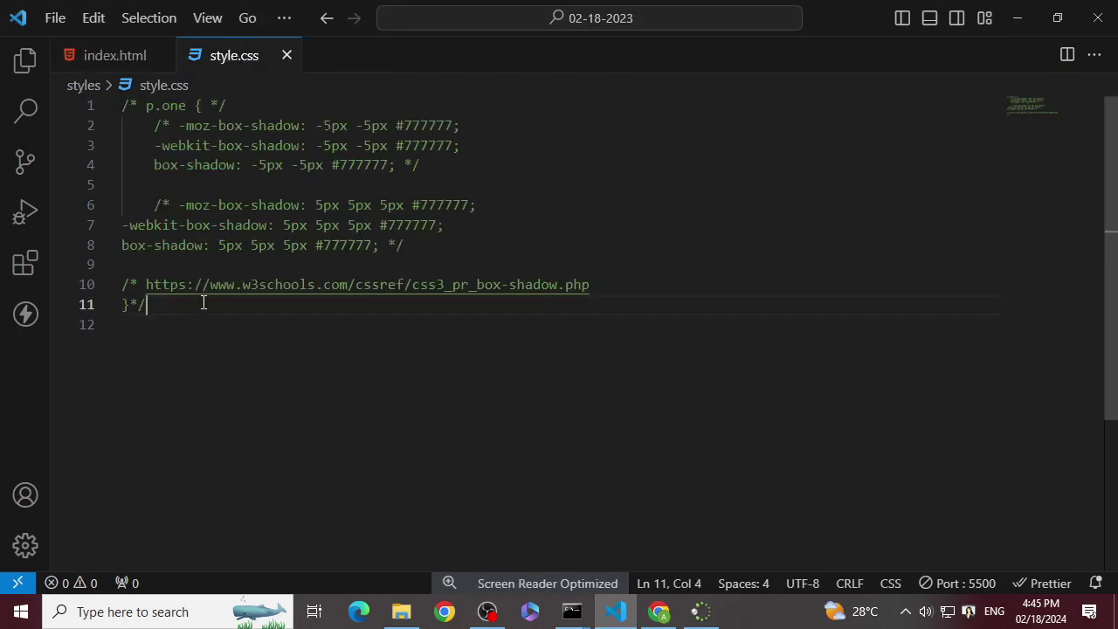
key(Return)
key(Return)
text(parent)
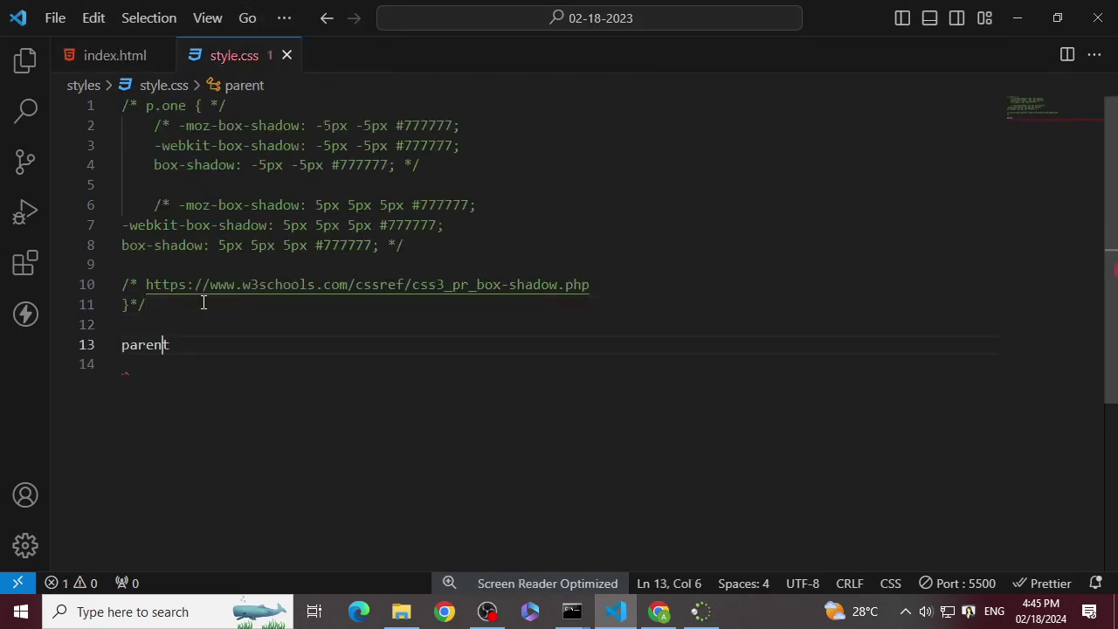
key(Left)
key(Left)
key(Left)
key(Left)
key(Left)
text(.)
key(Right)
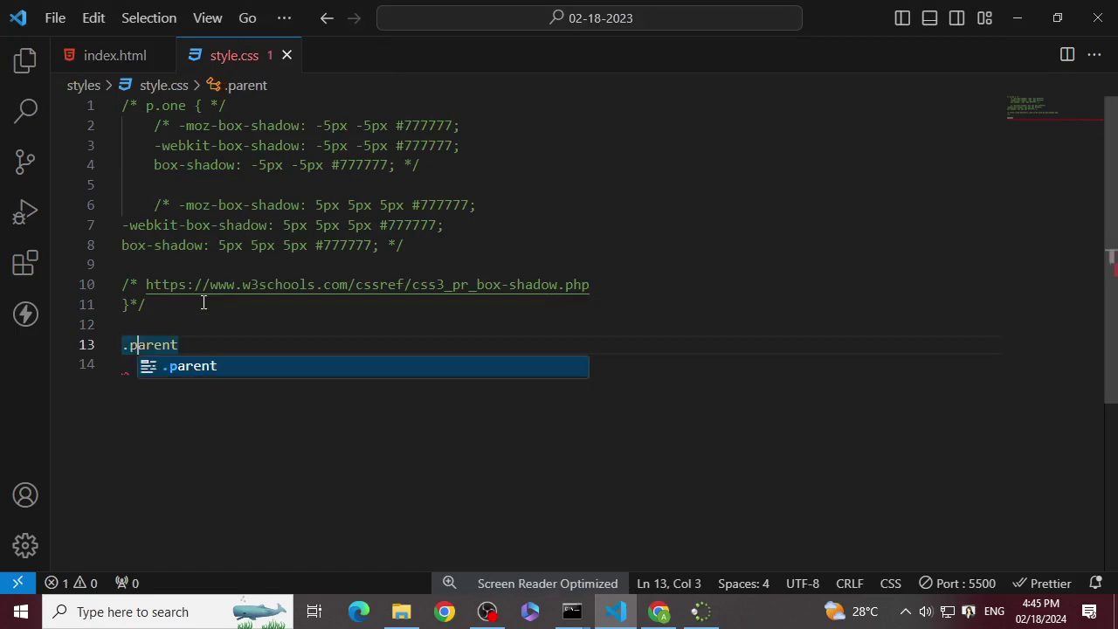
key(Right)
key(Right)
key(Right)
key(Right)
key(Right)
text({)
key(Return)
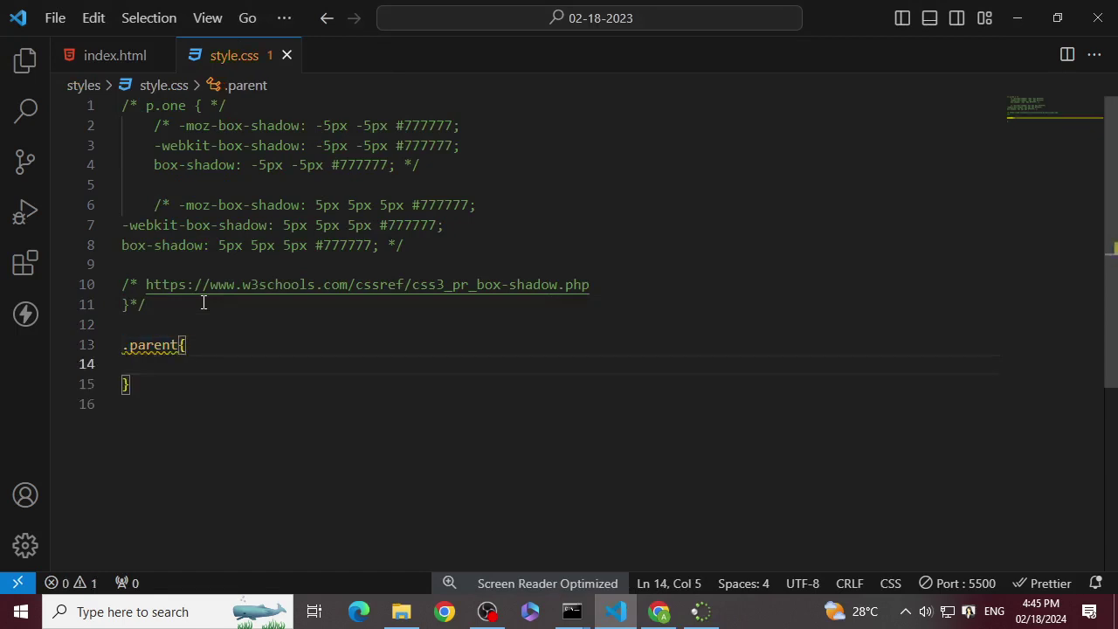
- Set the height to 500px in the .parent rule
text(he)
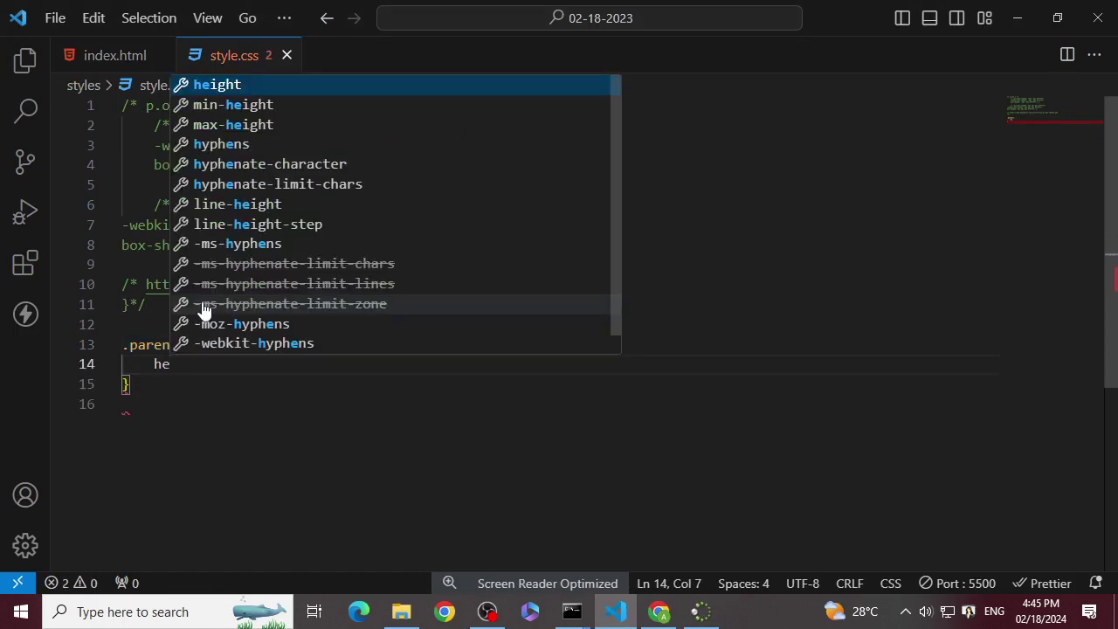
key(Return)
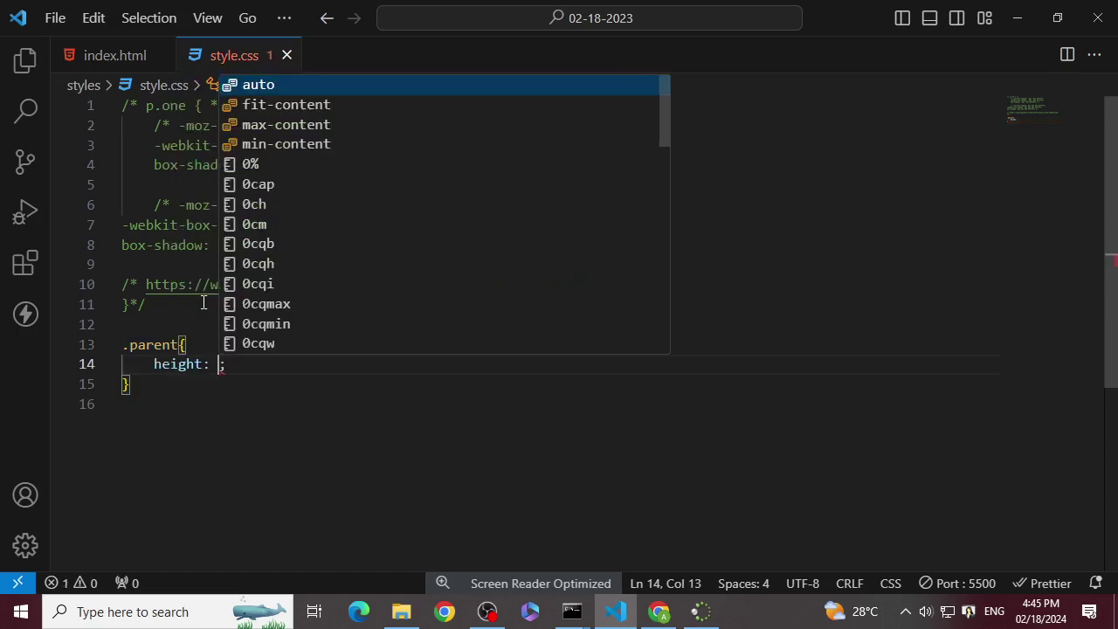
text(500)
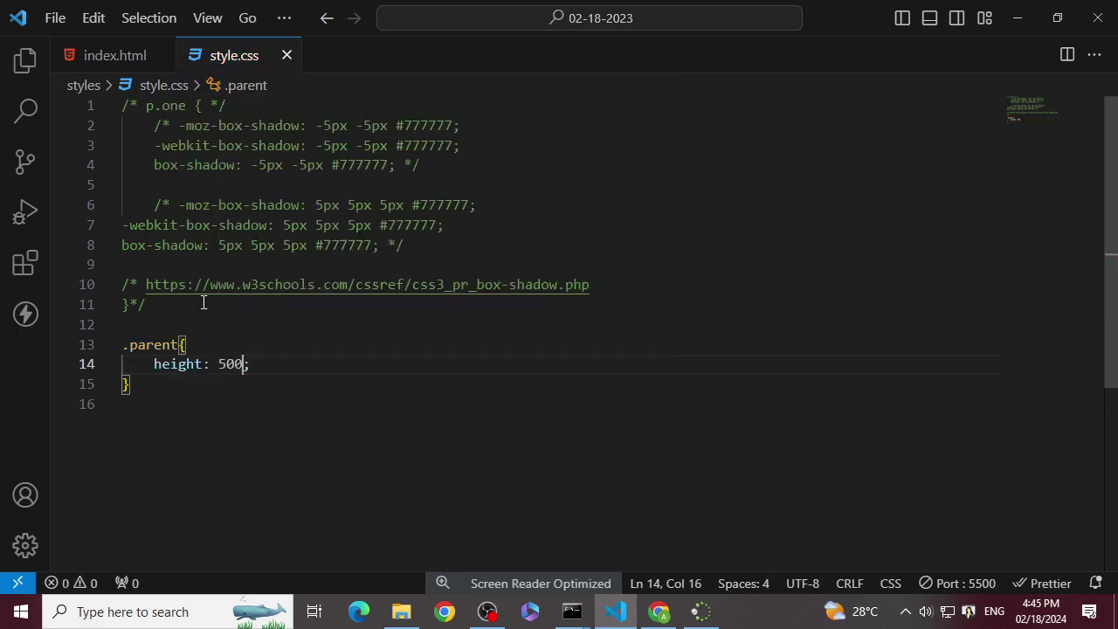
text(px)
key(End)
- Set the background-color to cadetblue in the .parent rule, below the height
key(Return)
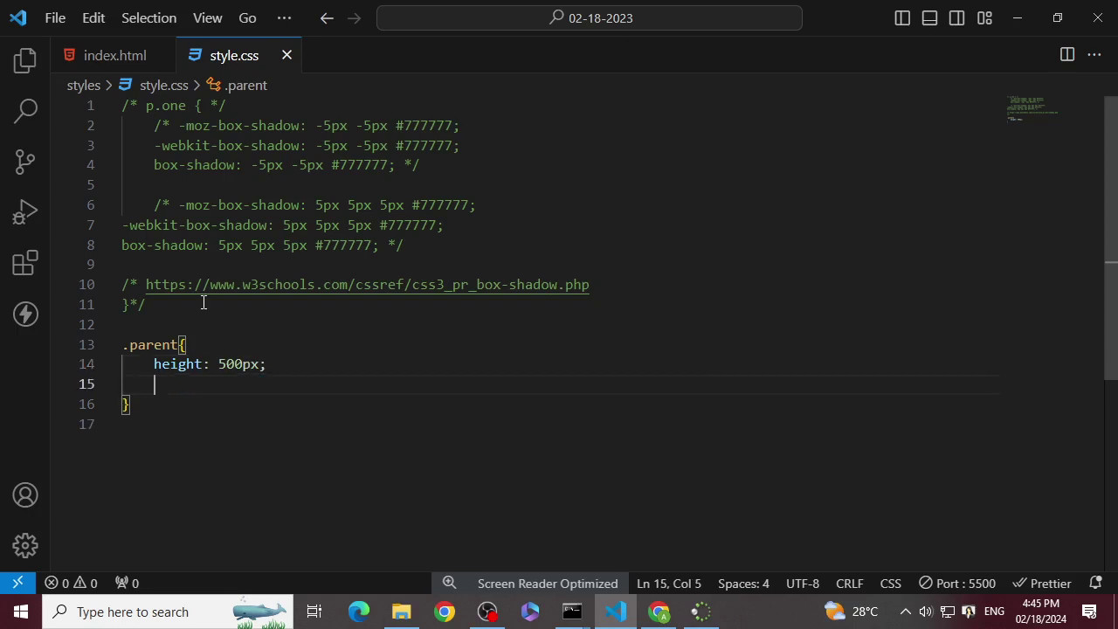
text(back)
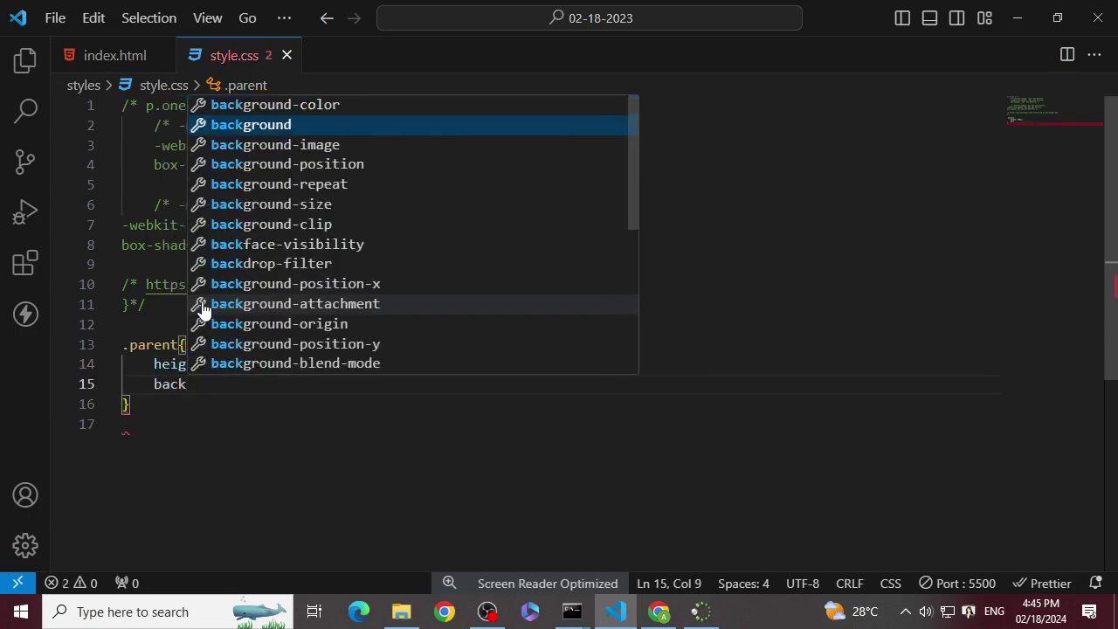
key(Return)
key(Down)
key(Down)
key(Down)
key(Down)
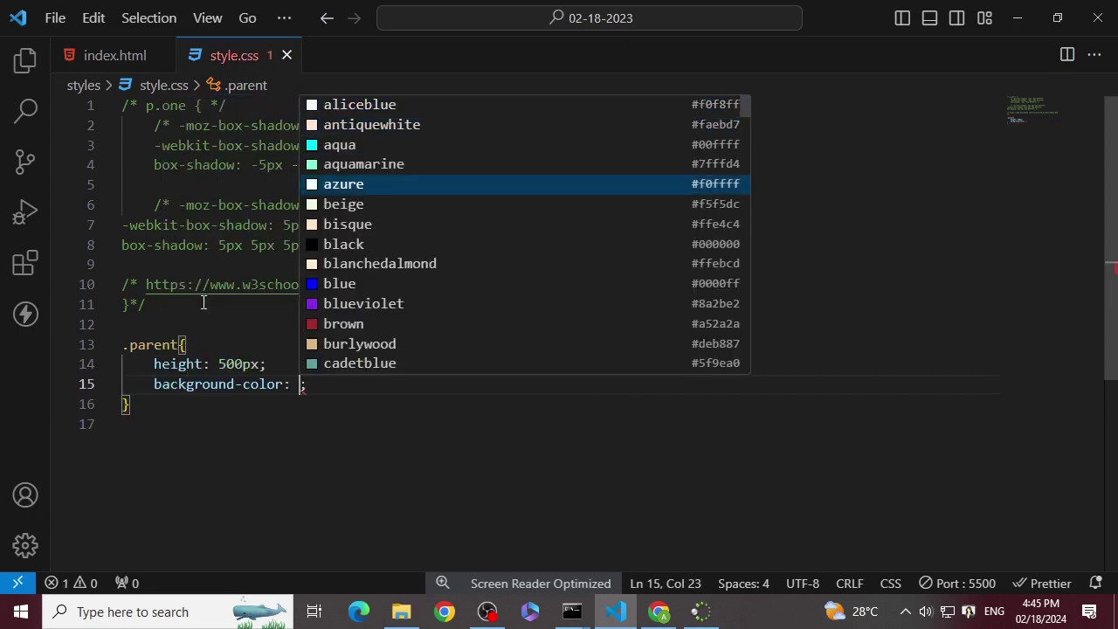
key(Up)
key(Down)
key(Down)
key(Down)
key(Down)
key(Down)
key(Down)
key(Down)
key(Down)
key(Down)
key(Down)
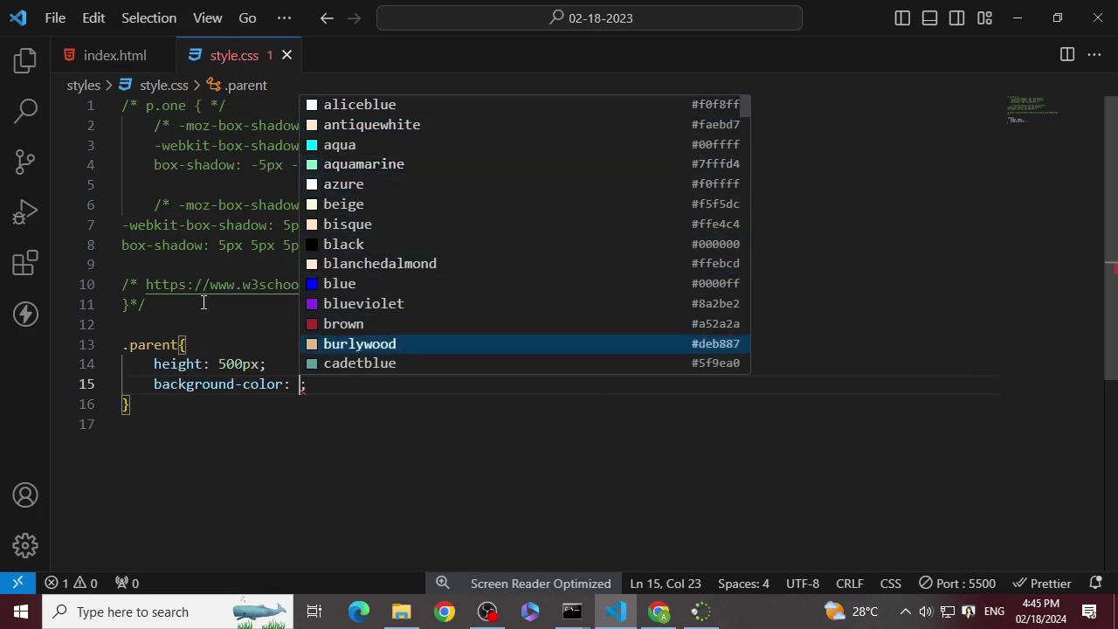
key(Up)
key(Down)
key(Return)
- Add an empty rule for the .one class directly below the .parent rule
key(Down)
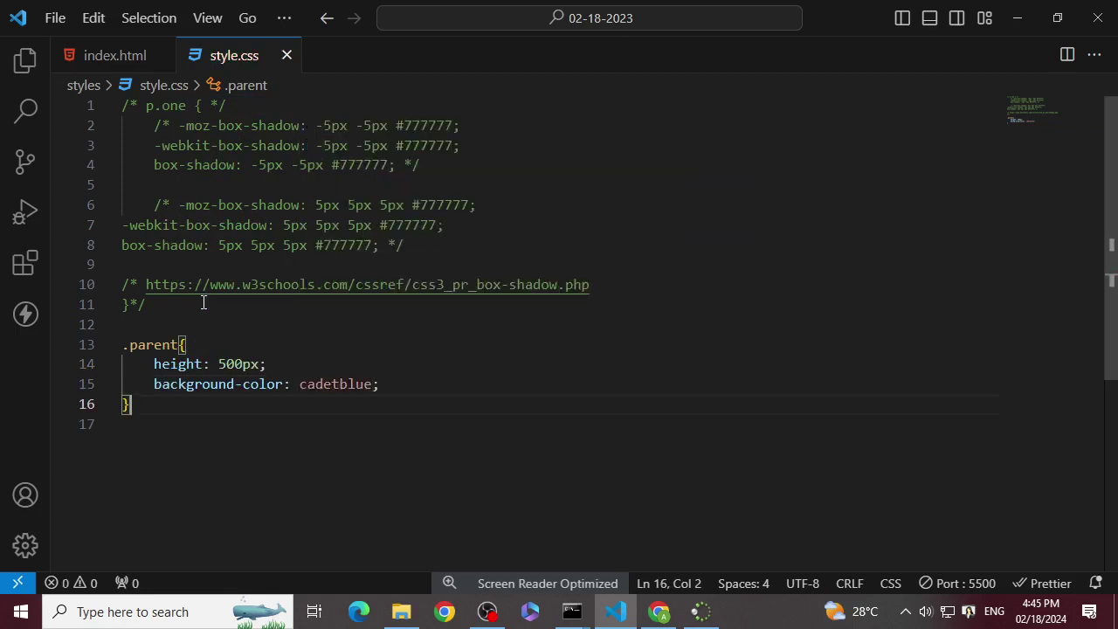
key(Return)
text(.on)
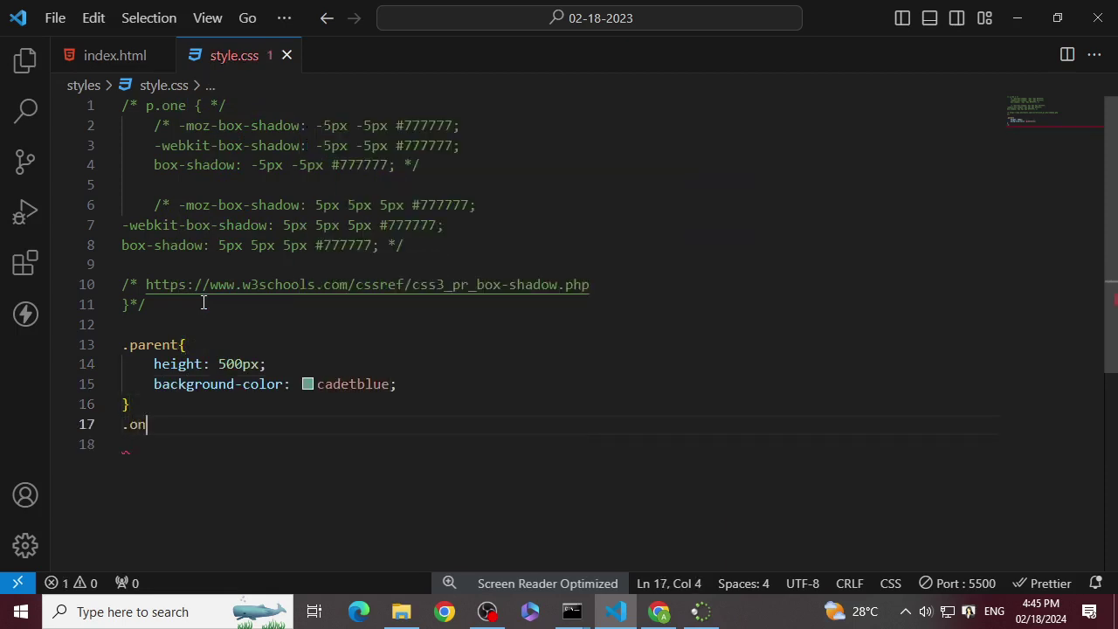
text(e{)
key(Return)
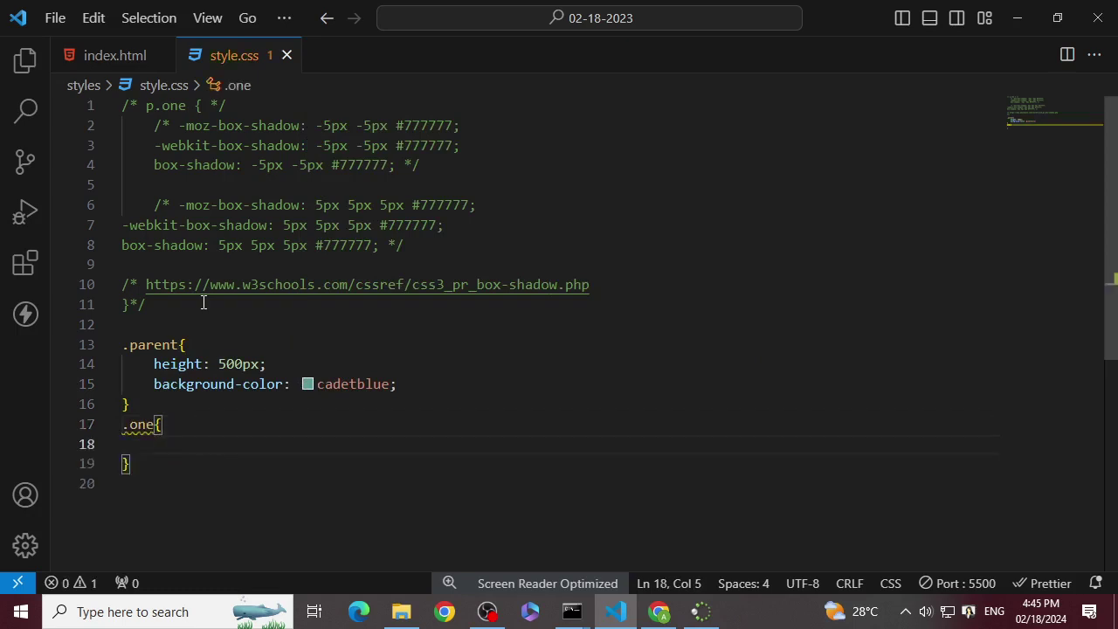
- Add a background-color declaration to the .one rule and look through the suggested colours for its value
text(bac)
key(Return)
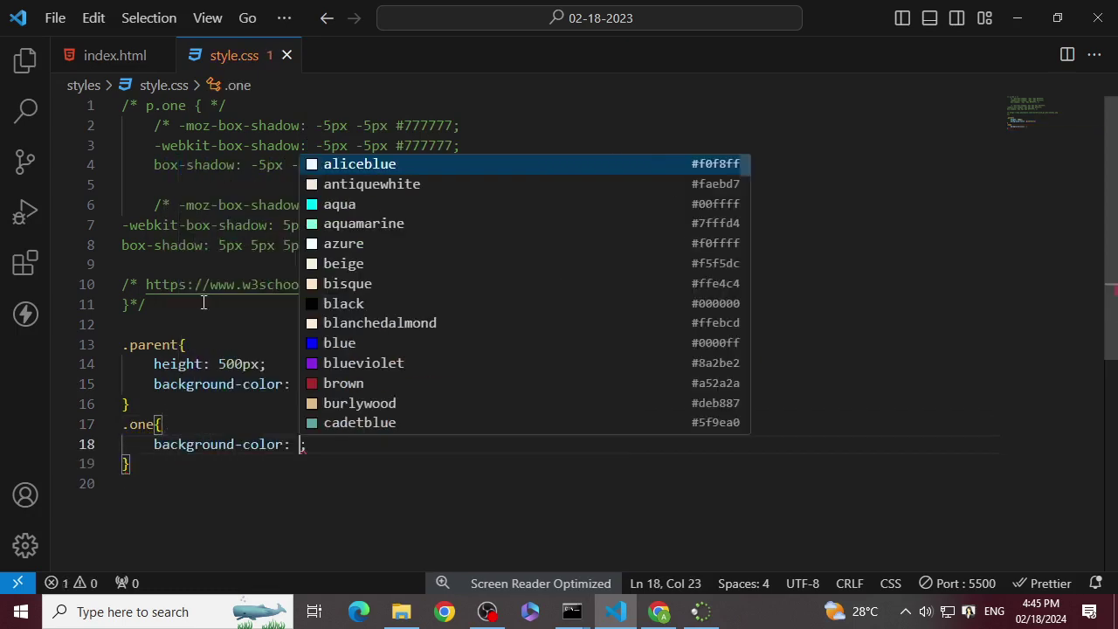
key(Down)
key(Down)
key(Down)
key(Down)
key(Down)
key(Down)
key(Down)
key(Down)
key(Down)
key(Down)
key(Down)
key(Down)
key(Down)
key(Down)
key(Down)
key(Down)
key(Down)
key(Down)
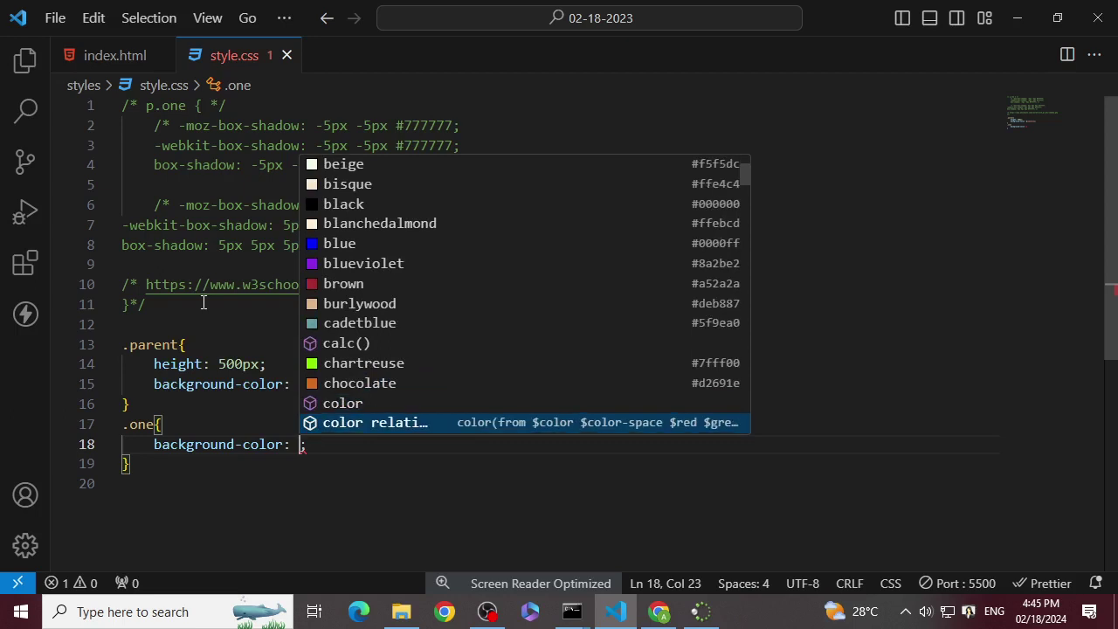
- Set the .one rule's background-color to chartreuse and add an empty line below that declaration
key(Up)
key(Up)
key(Up)
key(Return)
key(End)
key(Return)
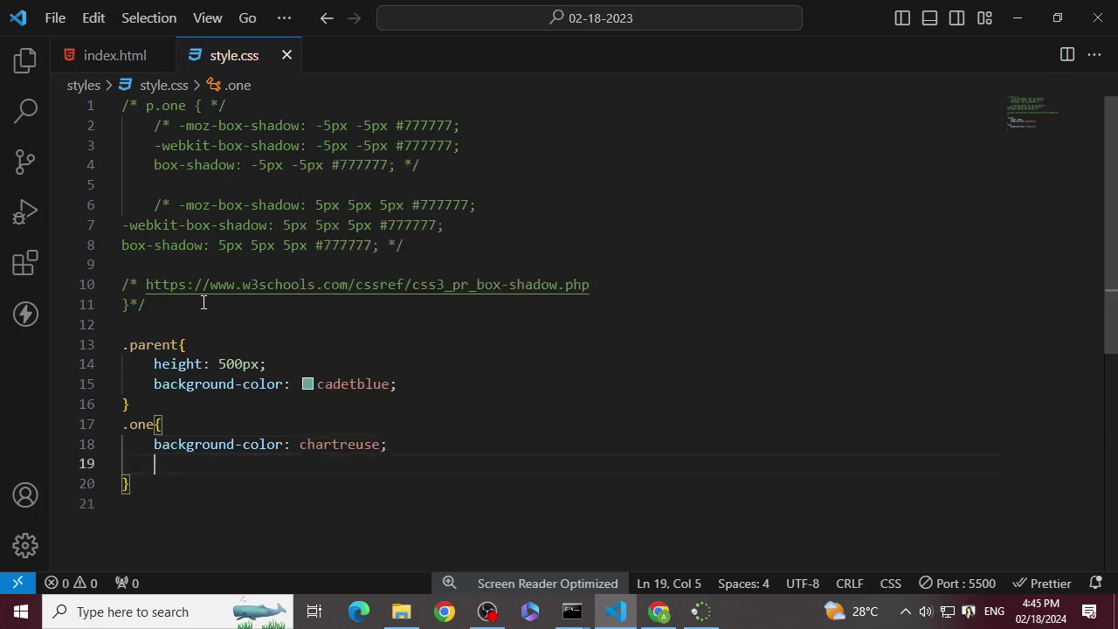
text(font)
key(Return)
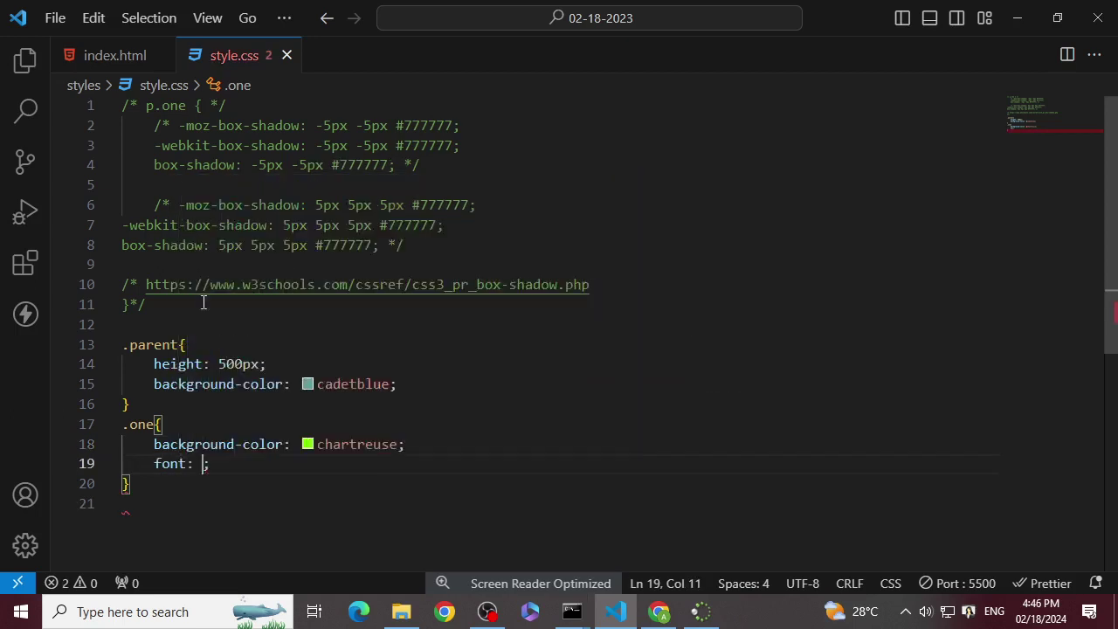
key(BackSpace)
key(BackSpace)
text(-)
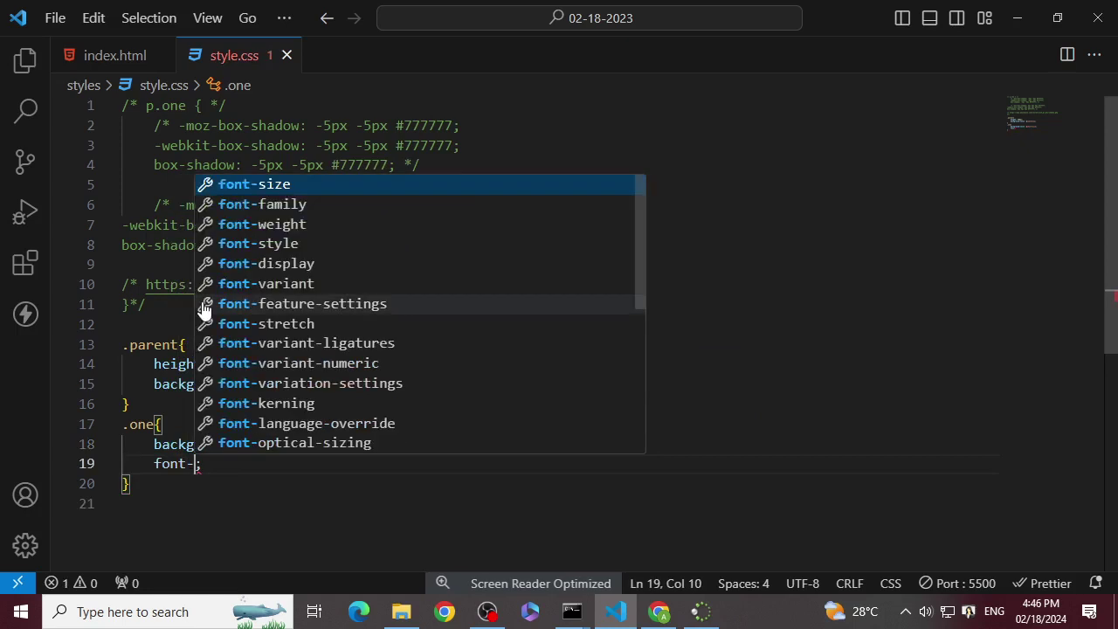
key(Return)
key(BackSpace)
key(BackSpace)
key(BackSpace)
key(BackSpace)
key(BackSpace)
key(BackSpace)
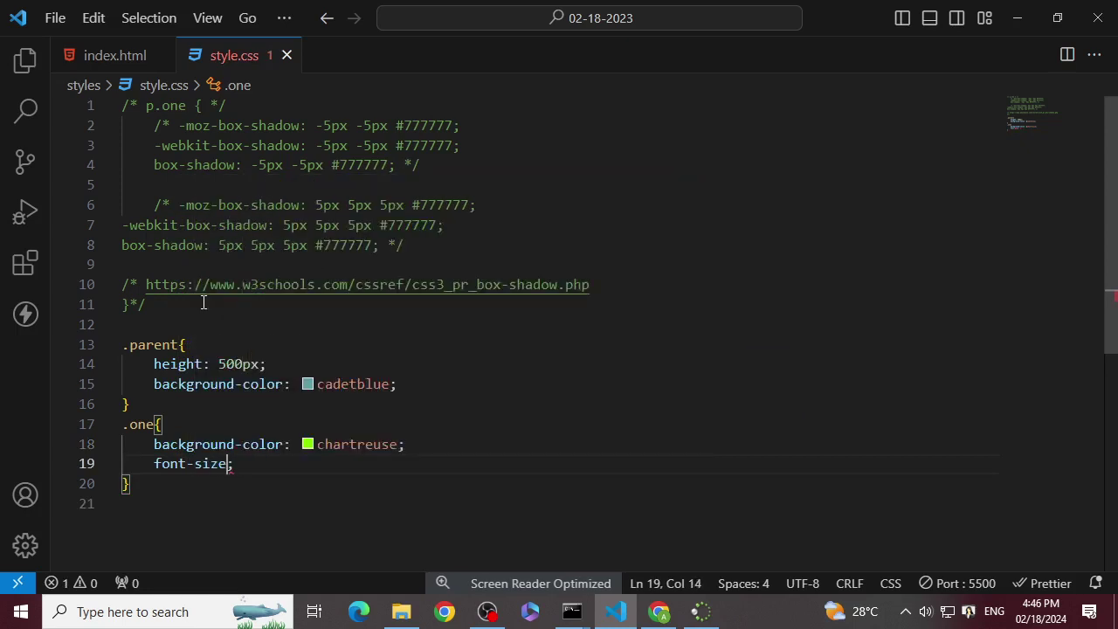
key(BackSpace)
key(BackSpace)
key(BackSpace)
key(BackSpace)
key(BackSpace)
key(BackSpace)
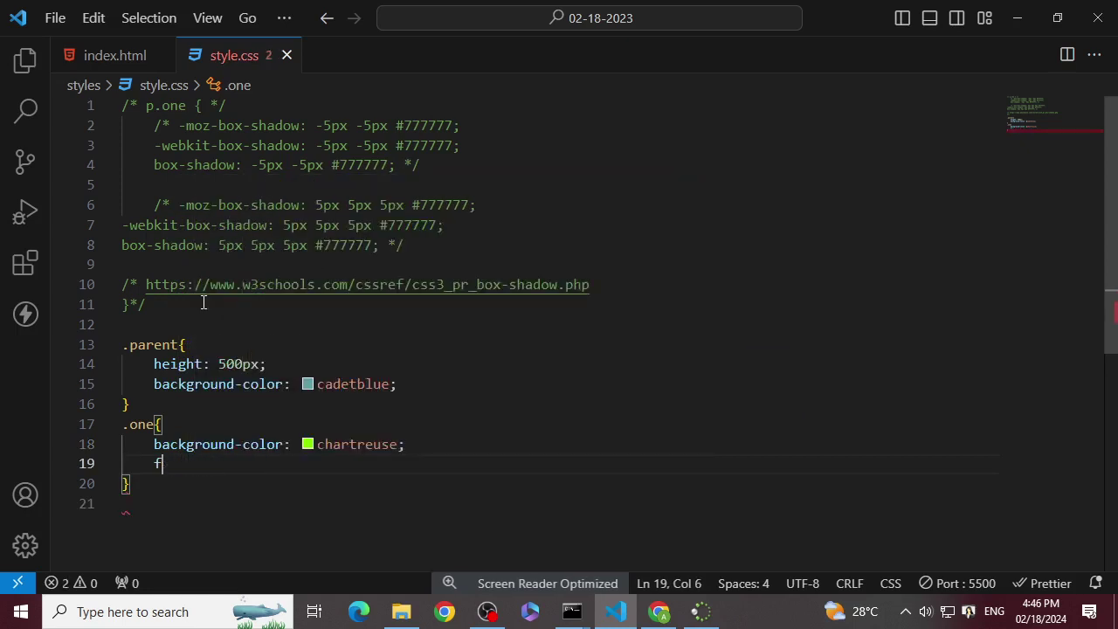
- Add a font-size of 50px to the .parent rule below its background-color
click(417, 383)
key(Return)
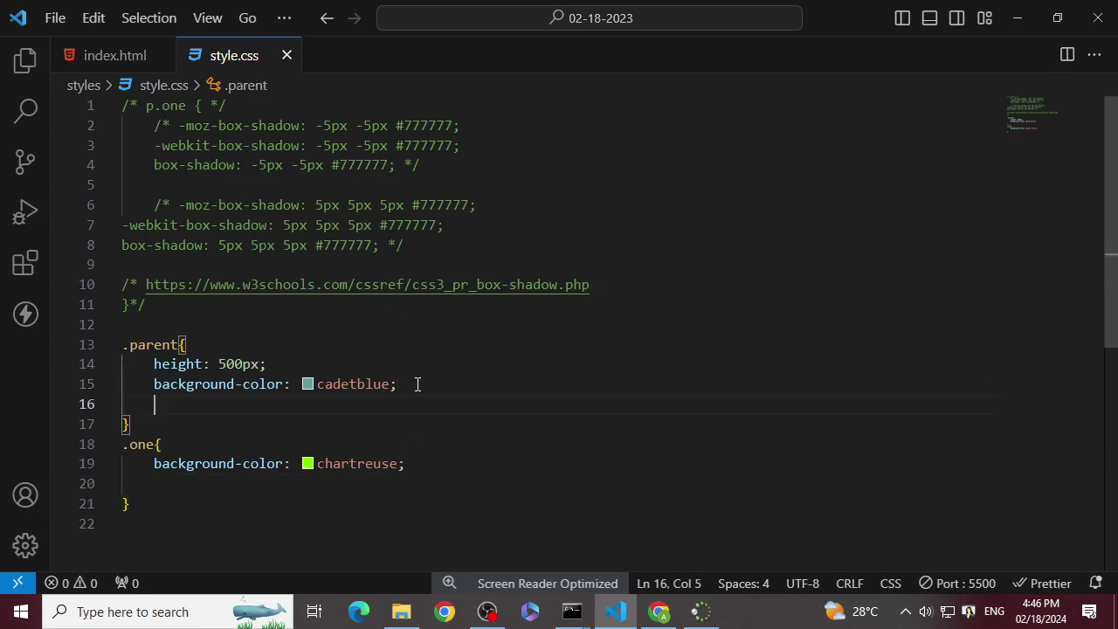
text(font)
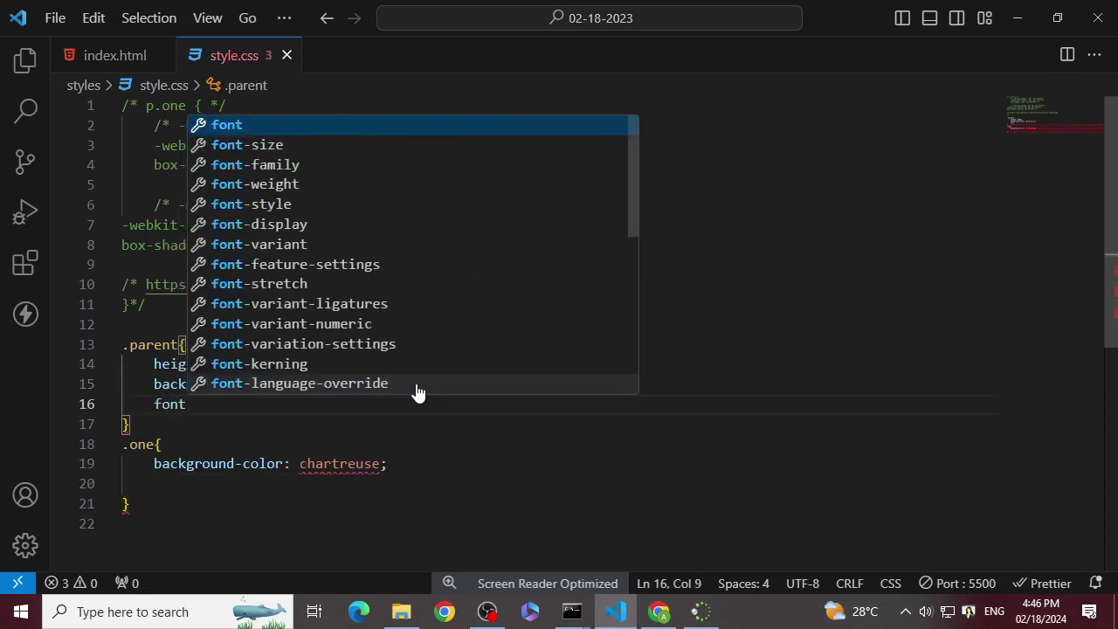
key(Down)
key(Return)
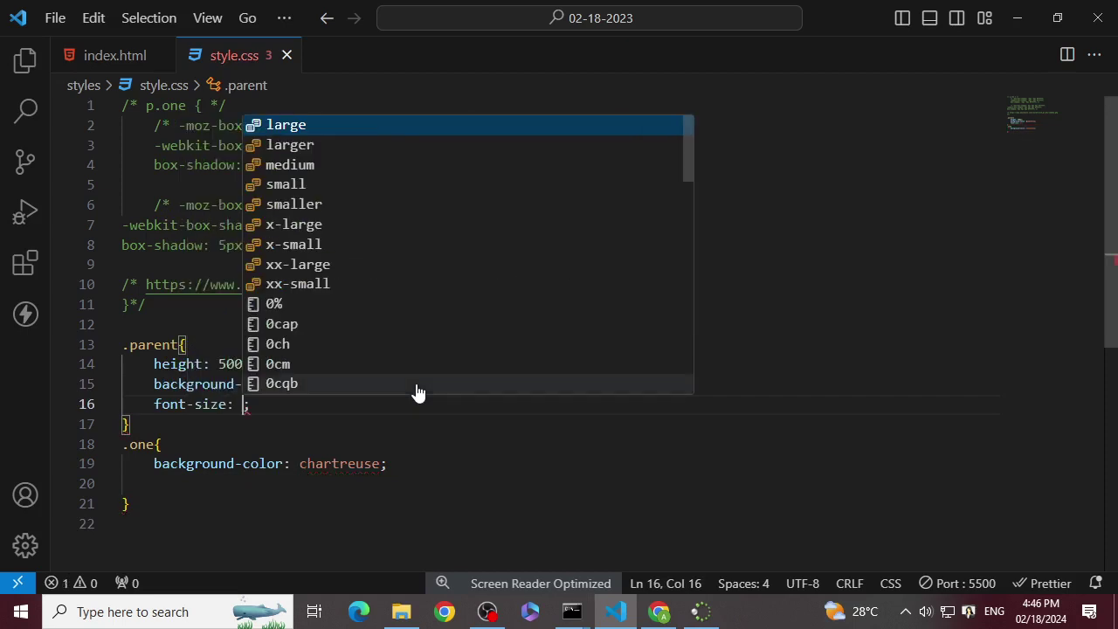
key(Down)
key(Down)
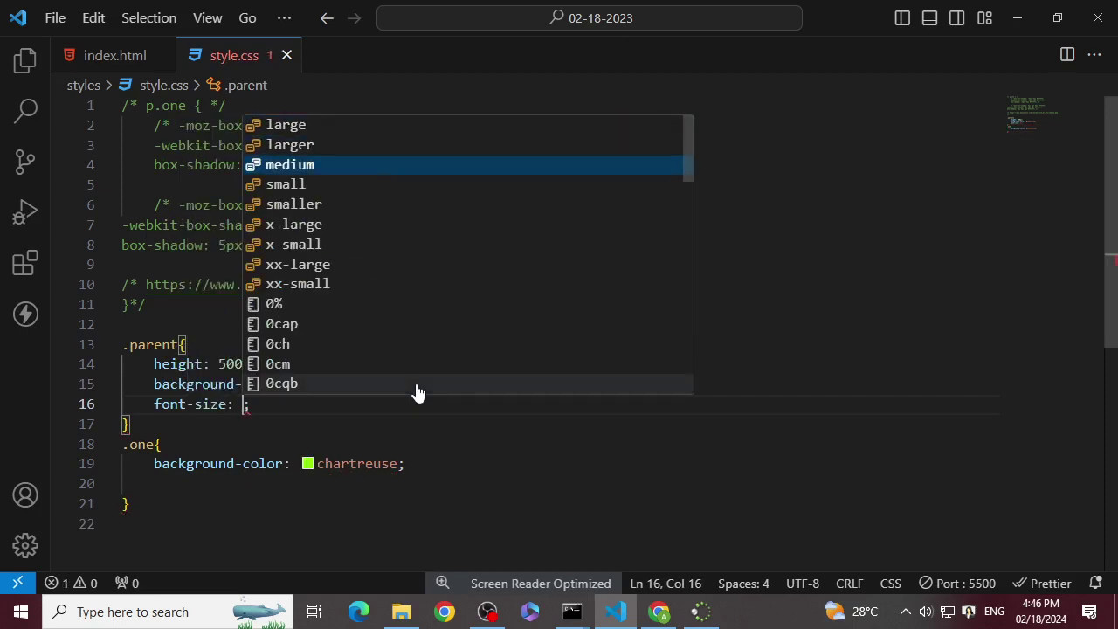
text(50px)
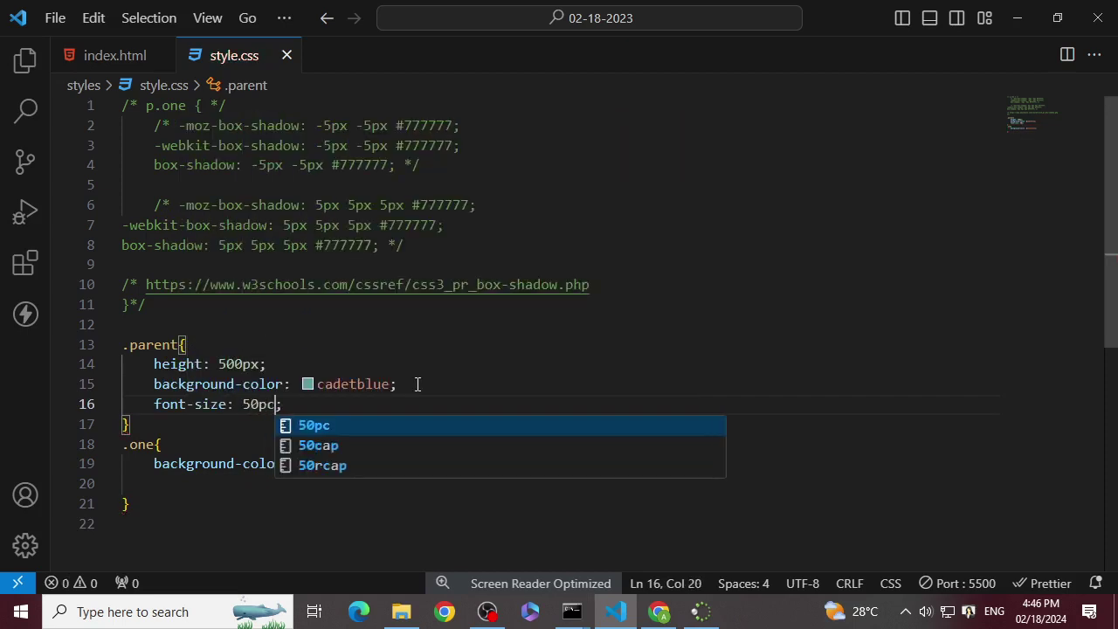
key(Right)
key(Down)
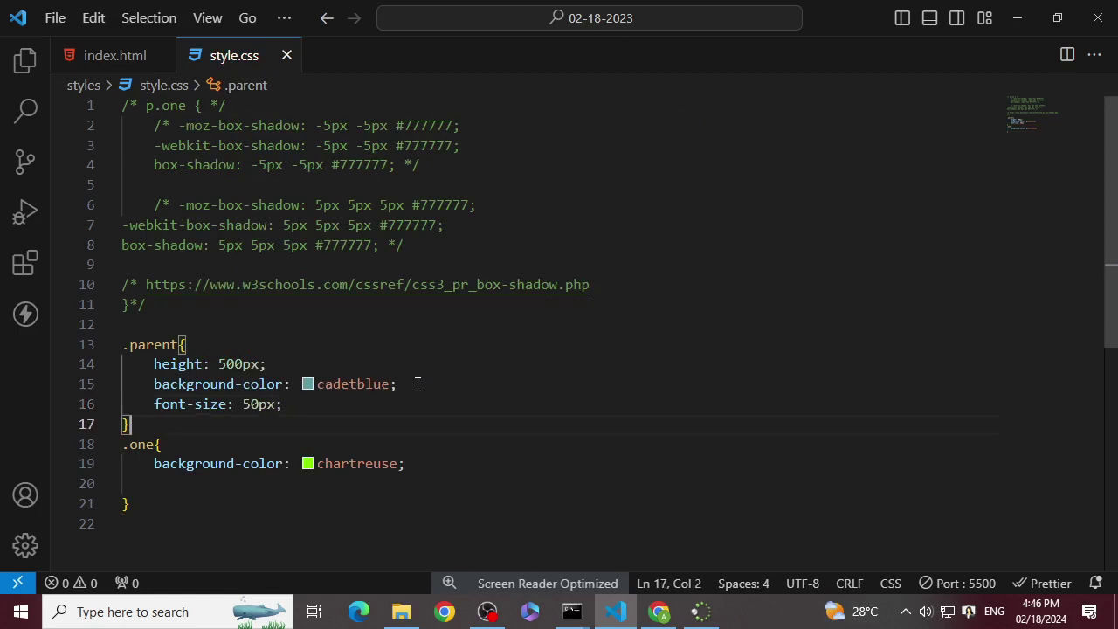
- Change the font-size in the .parent rule to 24px
key(Up)
key(Left)
key(Left)
key(Left)
key(shift+Left)
key(shift+Left)
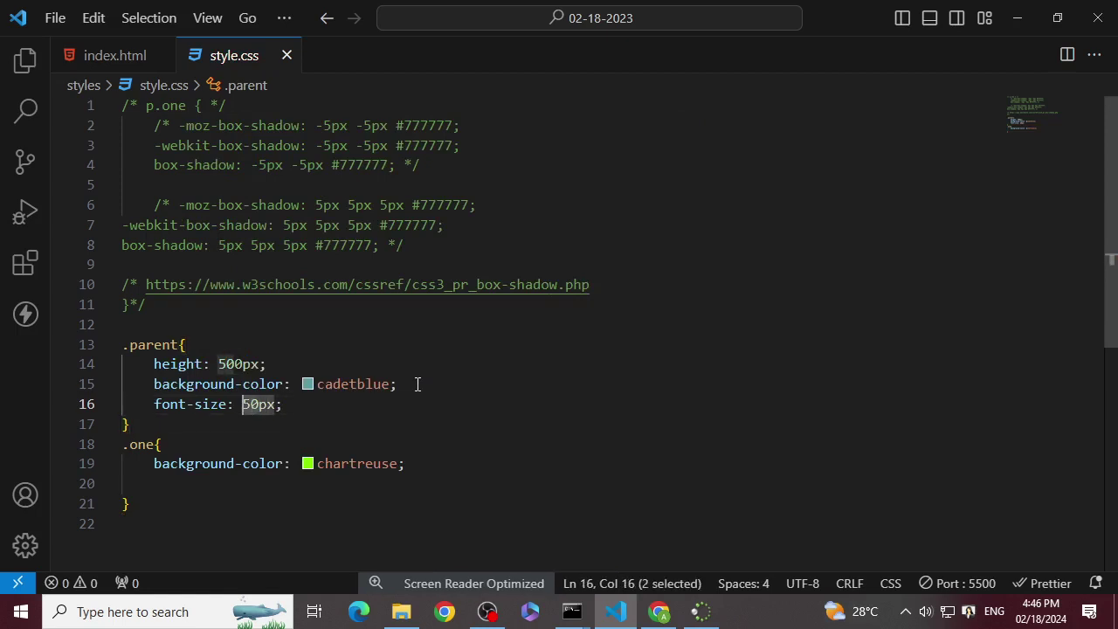
text(24)
- Remove the empty line below the background-color declaration in the .one rule
key(Down)
key(Down)
key(Down)
key(Down)
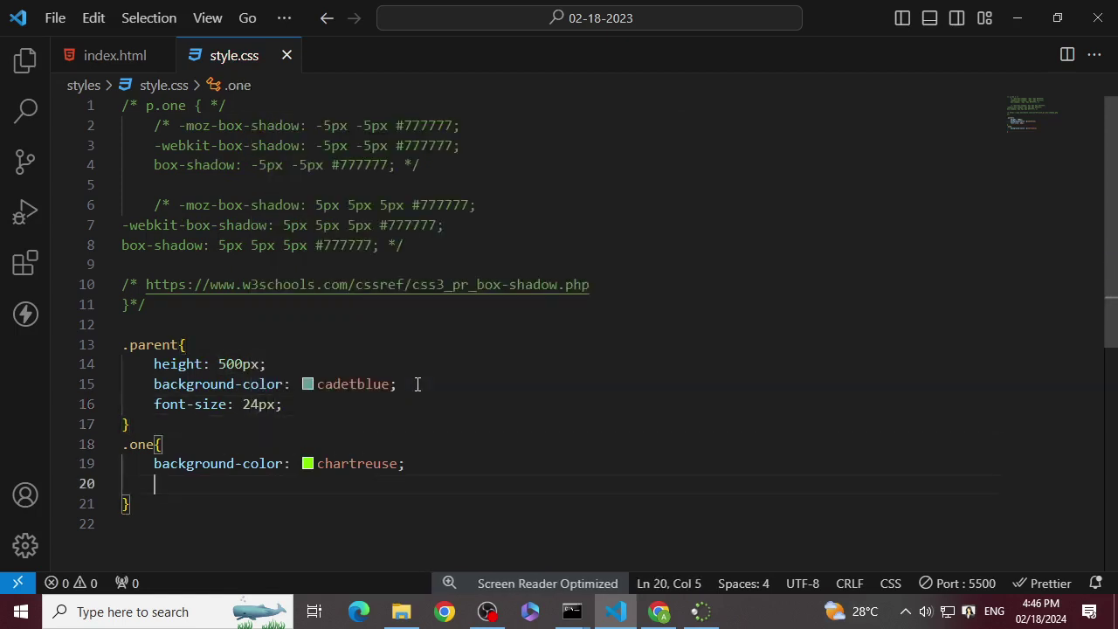
key(BackSpace)
key(BackSpace)
key(BackSpace)
text(;)
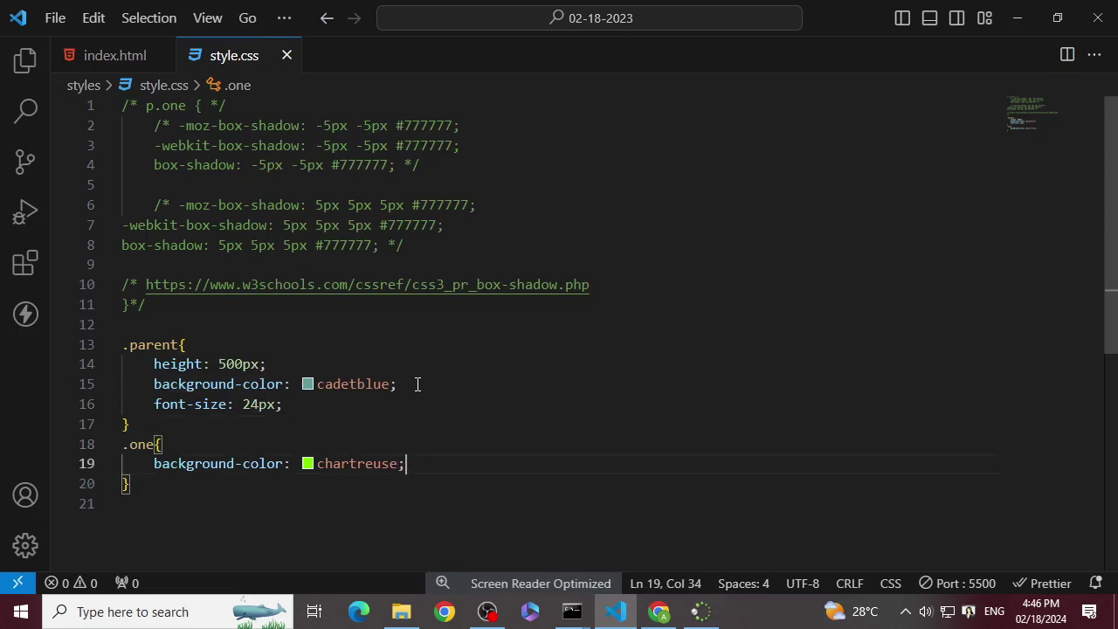
- Copy the whole .one rule and paste two duplicates of it directly below
key(Down)
key(shift+Up)
key(shift+Up)
key(shift+Home)
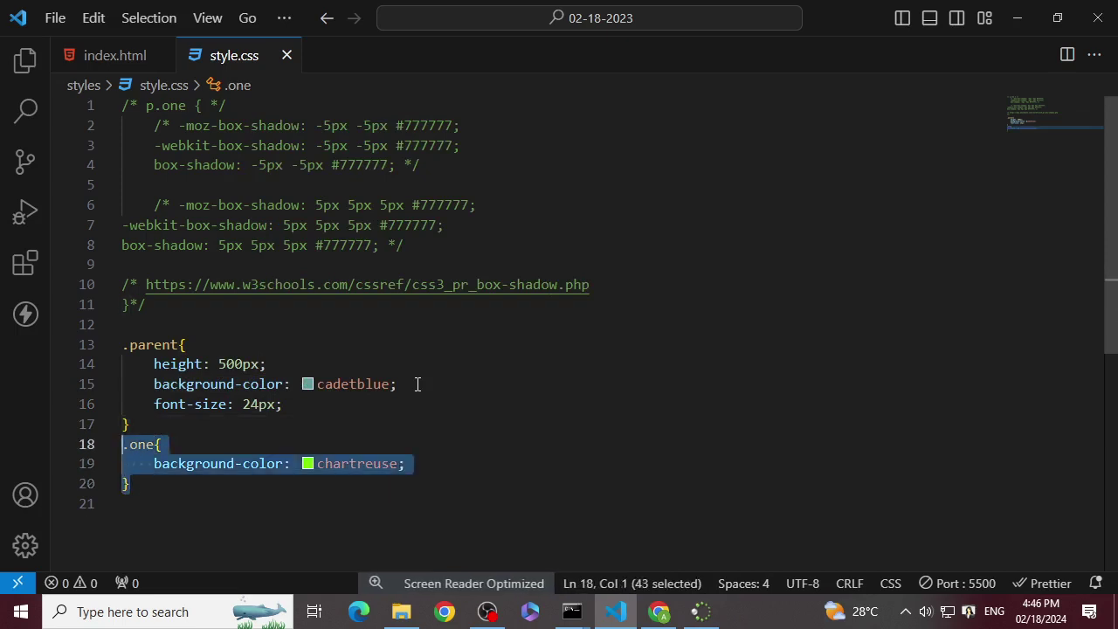
key(ctrl+c)
key(Right)
key(Return)
key(ctrl+v)
key(Return)
key(ctrl+v)
- Rename the selector of the first duplicated .one rule to .two
key(Up)
key(Up)
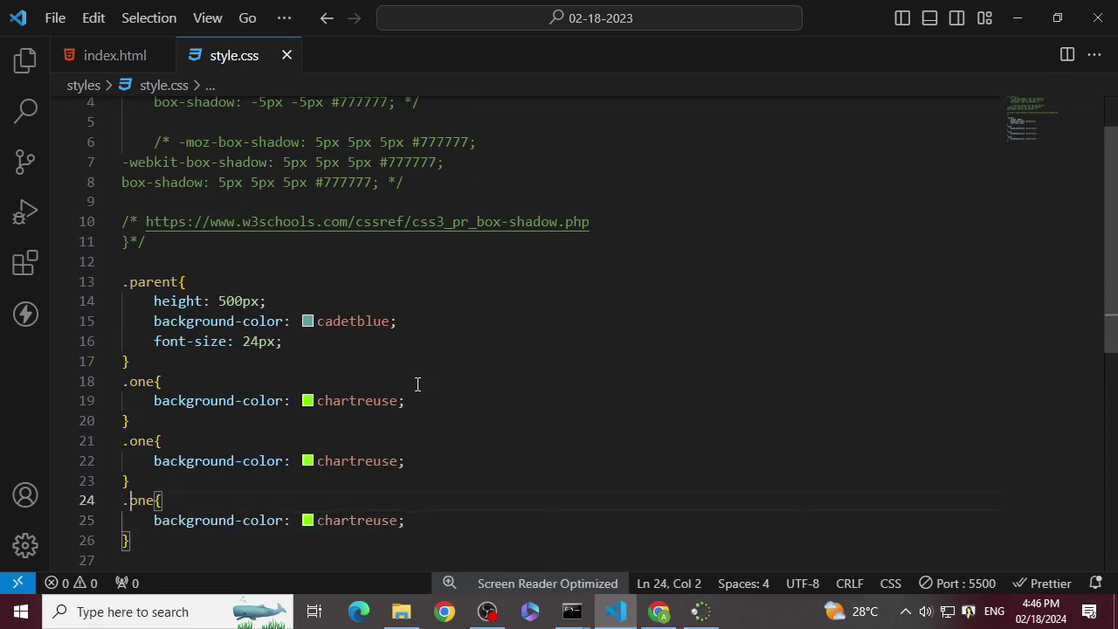
key(Up)
key(Up)
key(Up)
key(Right)
key(Right)
key(Right)
key(BackSpace)
key(BackSpace)
key(BackSpace)
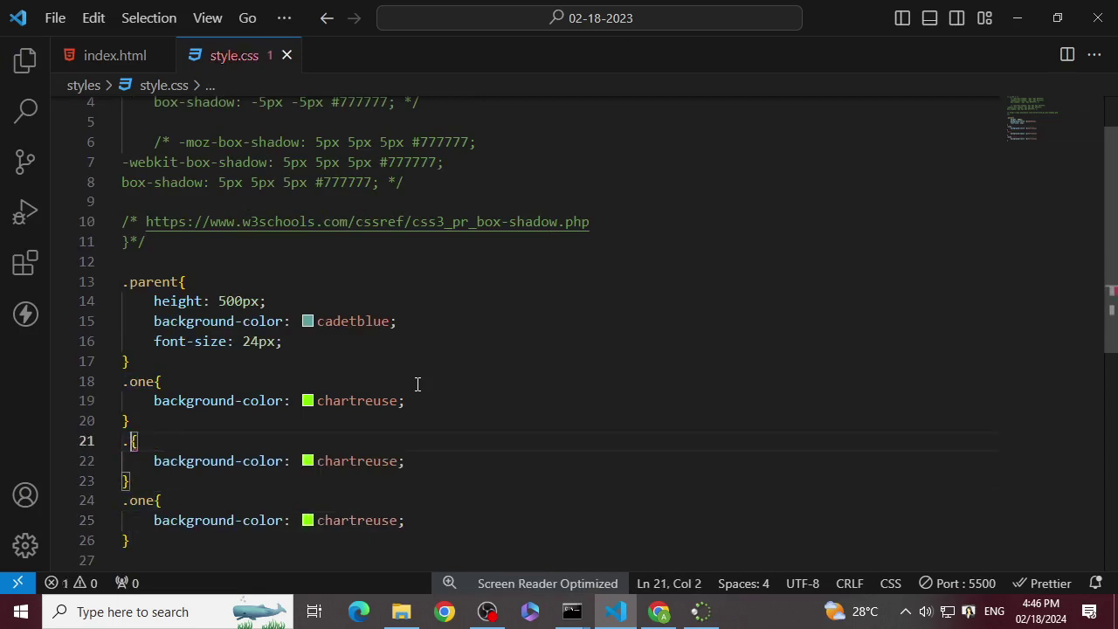
text(two)
- Rename the selector of the last duplicated .one rule to .three
key(Down)
key(Down)
key(Down)
key(End)
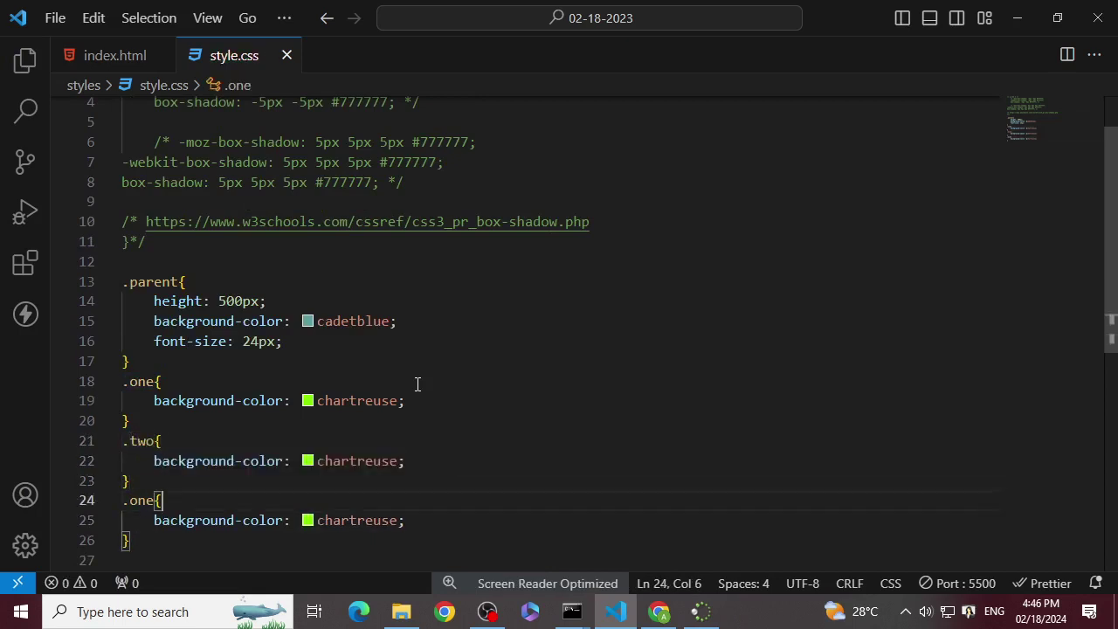
key(Left)
key(BackSpace)
key(BackSpace)
key(BackSpace)
text(three)
- Replace the background-color value in the .two rule with violet
double_click(342, 460)
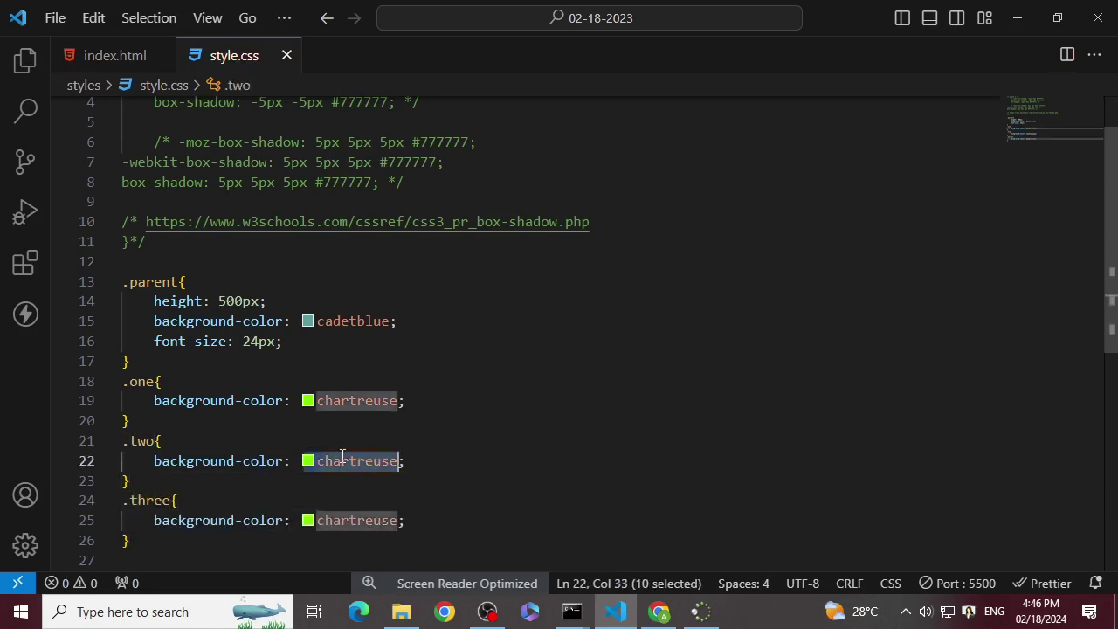
key(BackSpace)
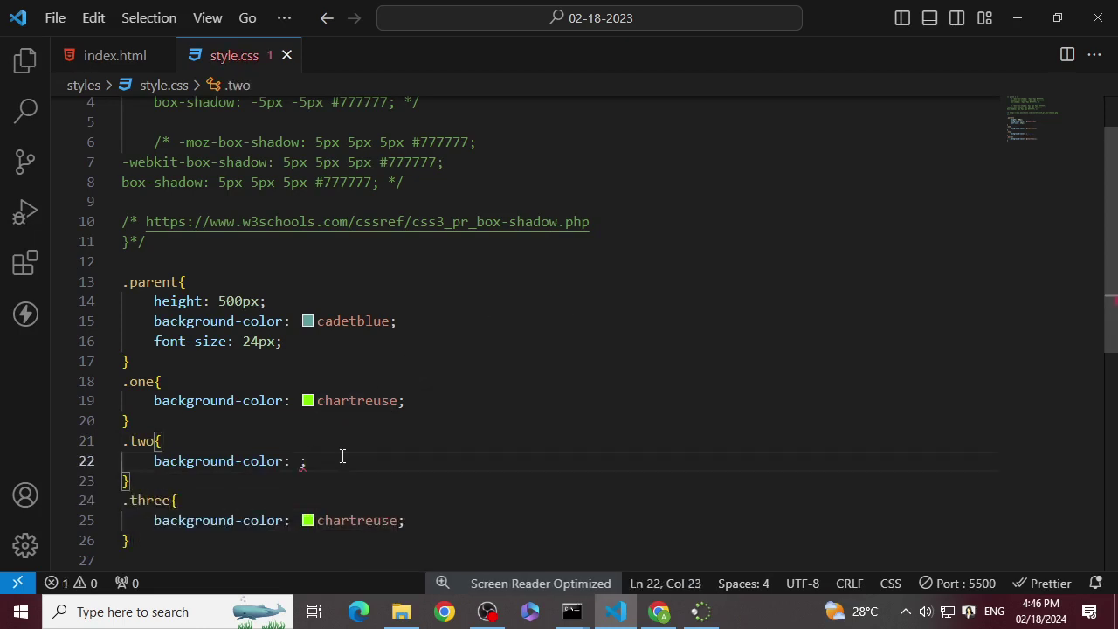
key(BackSpace)
key(Left)
key(ctrl+space)
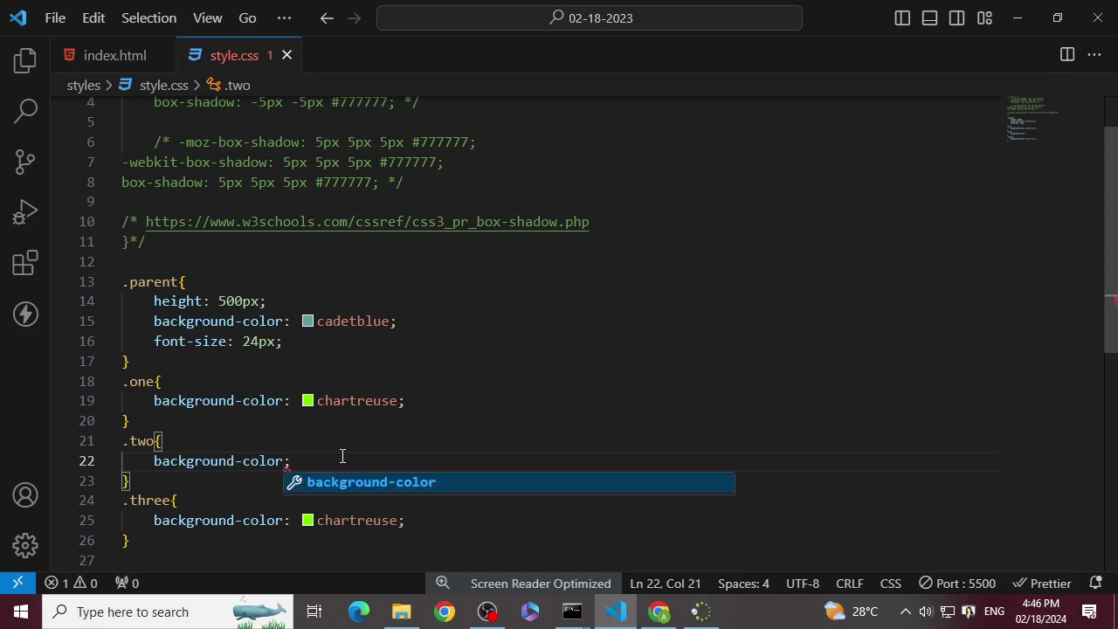
key(Right)
key(ctrl+space)
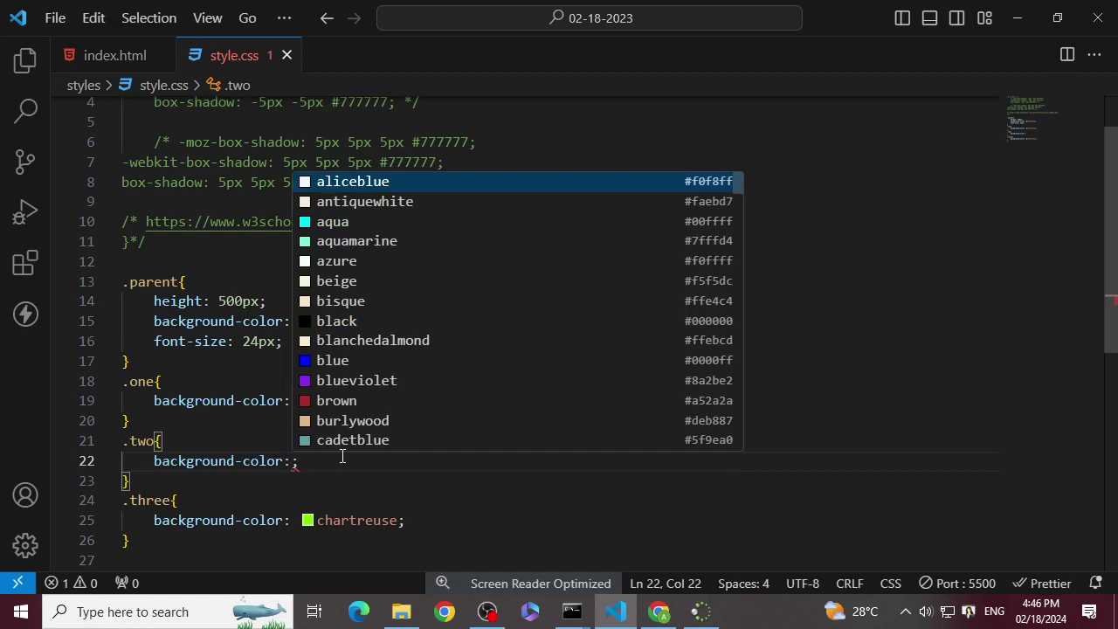
key(Up)
key(Up)
key(Up)
key(Up)
key(Up)
key(Up)
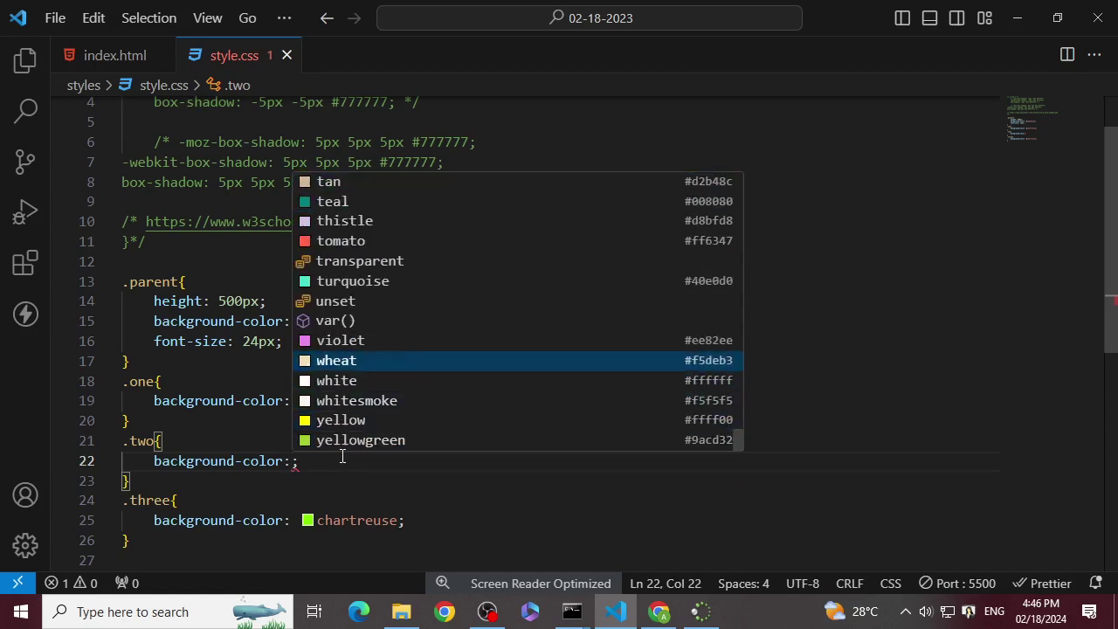
key(Return)
click(343, 461)
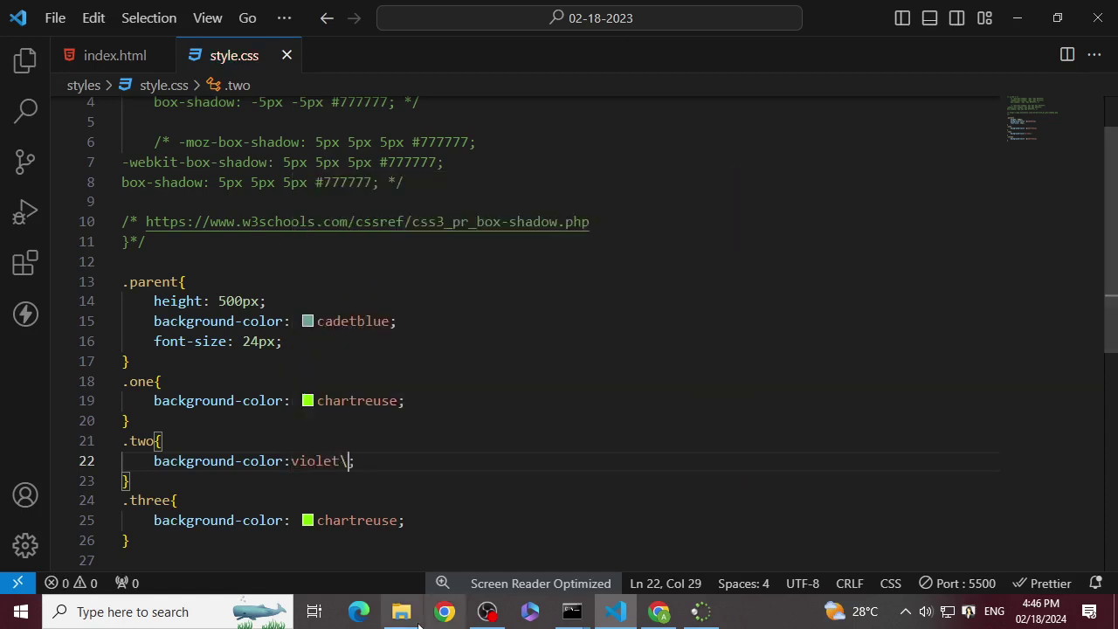
- Replace the background-color value in the .three rule with blueviolet
double_click(367, 520)
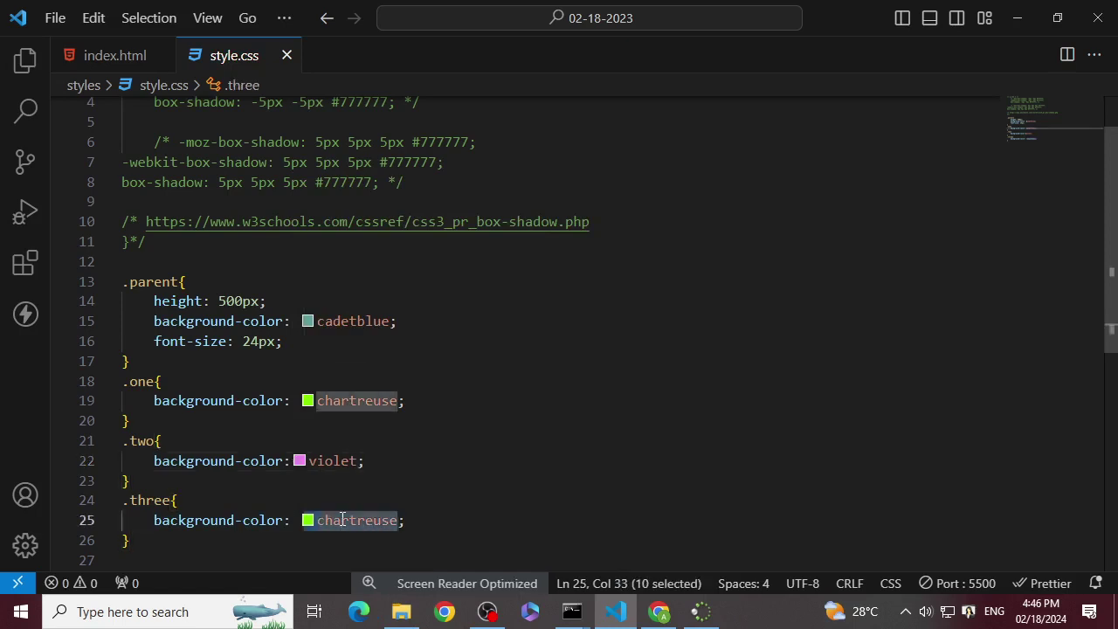
key(BackSpace)
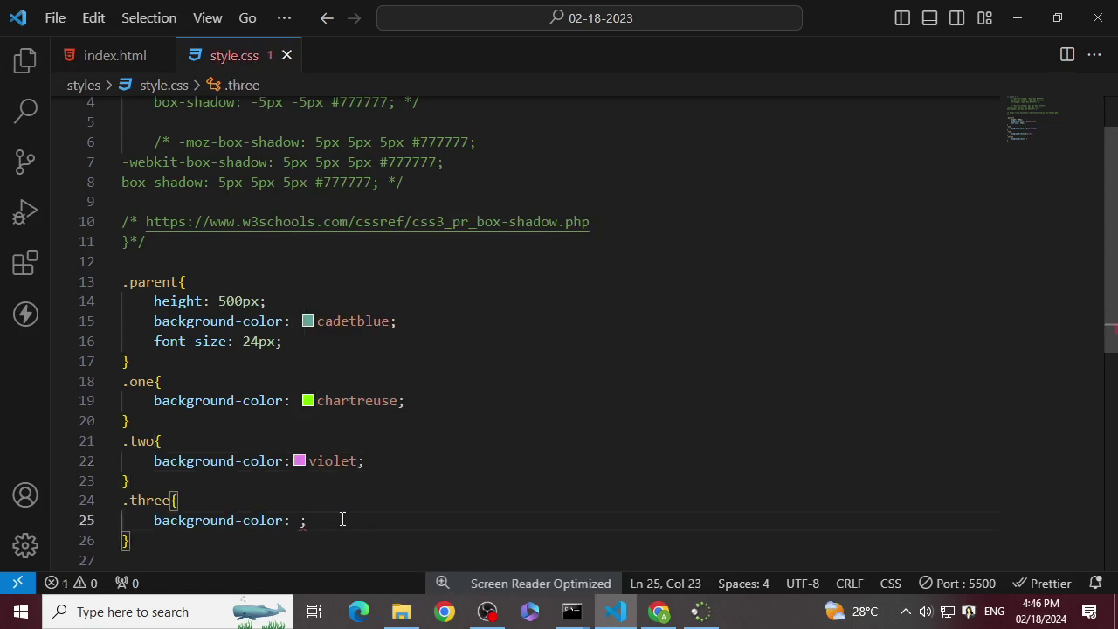
text(blu)
key(Down)
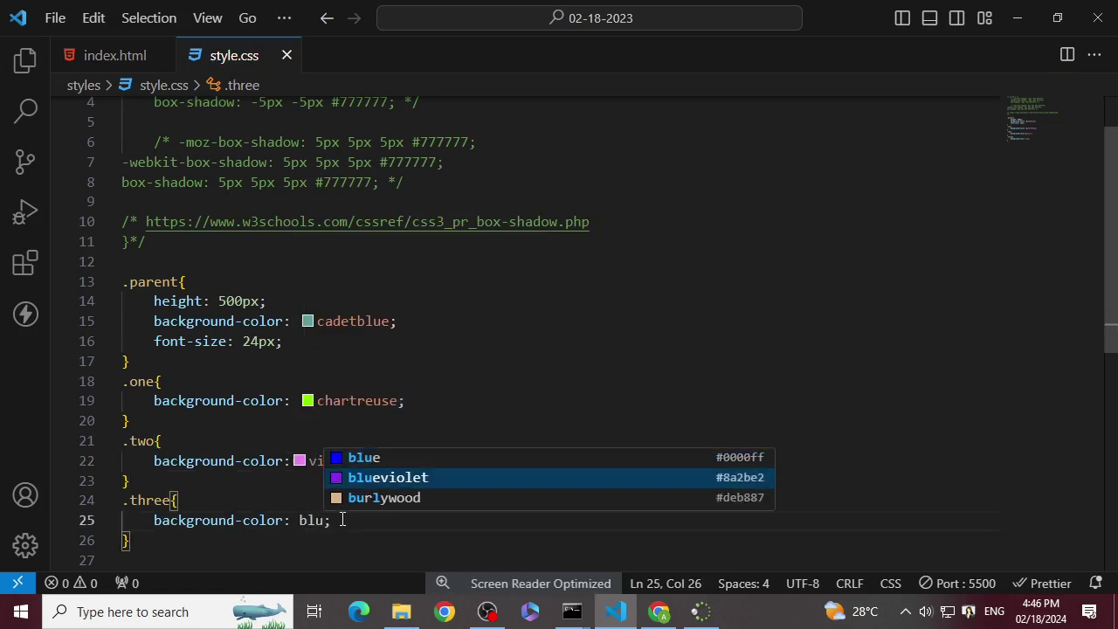
key(Return)
key(Up)
key(Up)
key(Up)
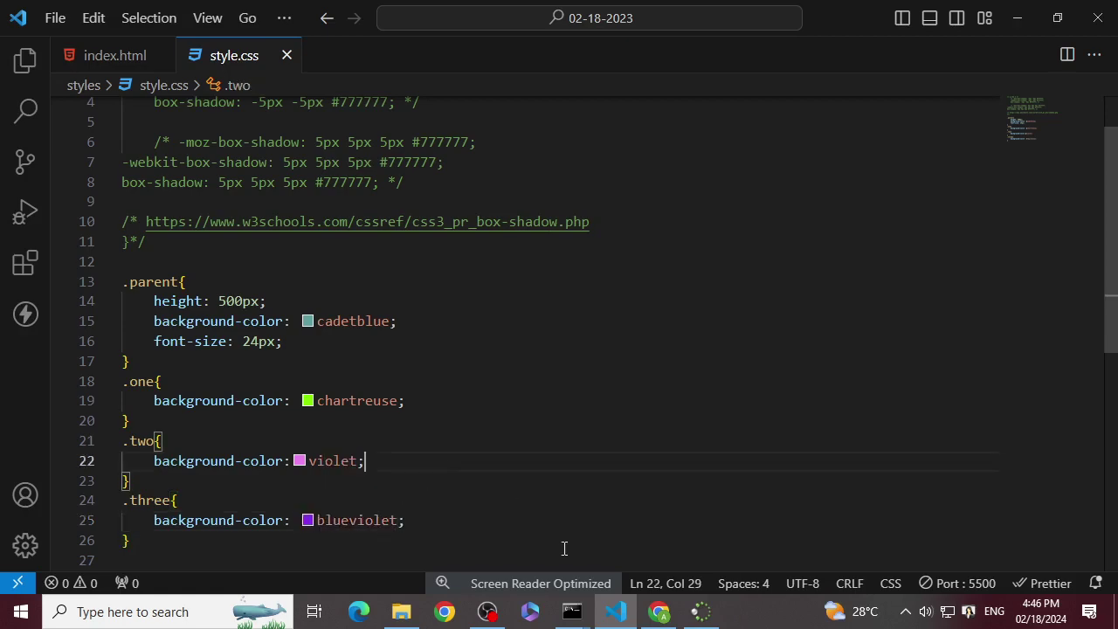
- Switch to Chrome and check the styled parent and child boxes on the CSS Positions page
click(615, 605)
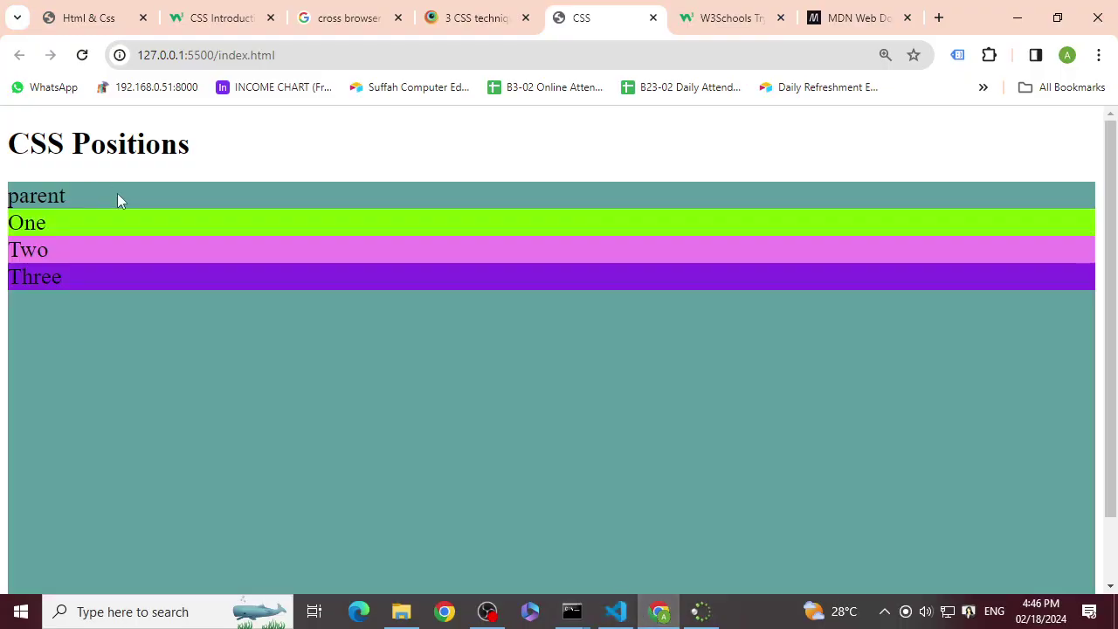
scroll(115, 332, down, 2)
scroll(105, 336, up, 2)
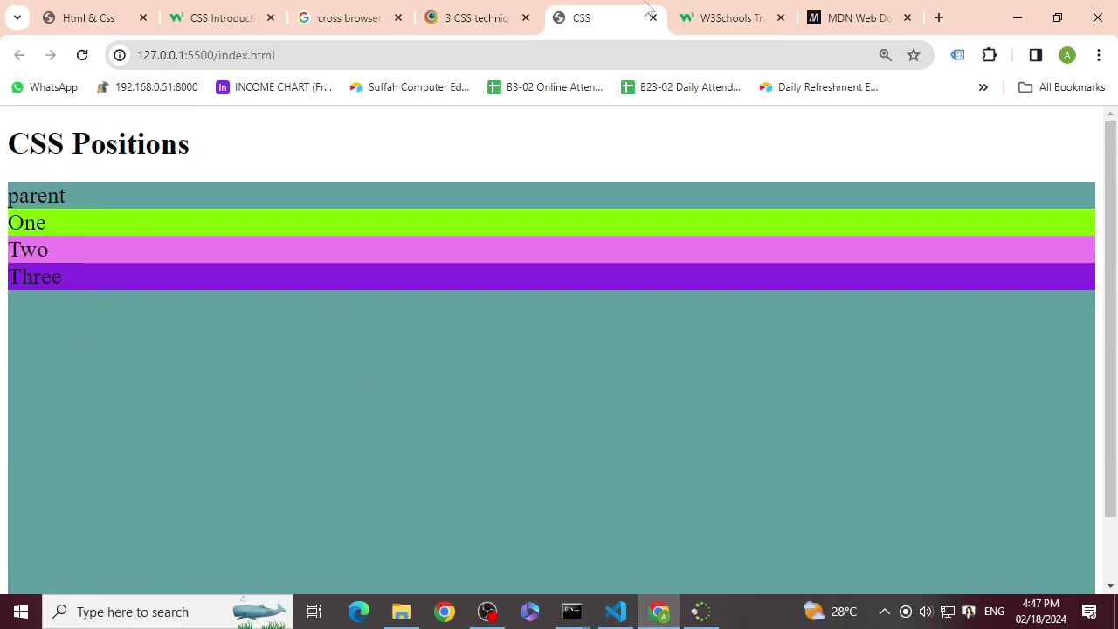
- Run a Google search for "css position" in the browser tab holding the W3Schools CSS Introduction page
click(729, 18)
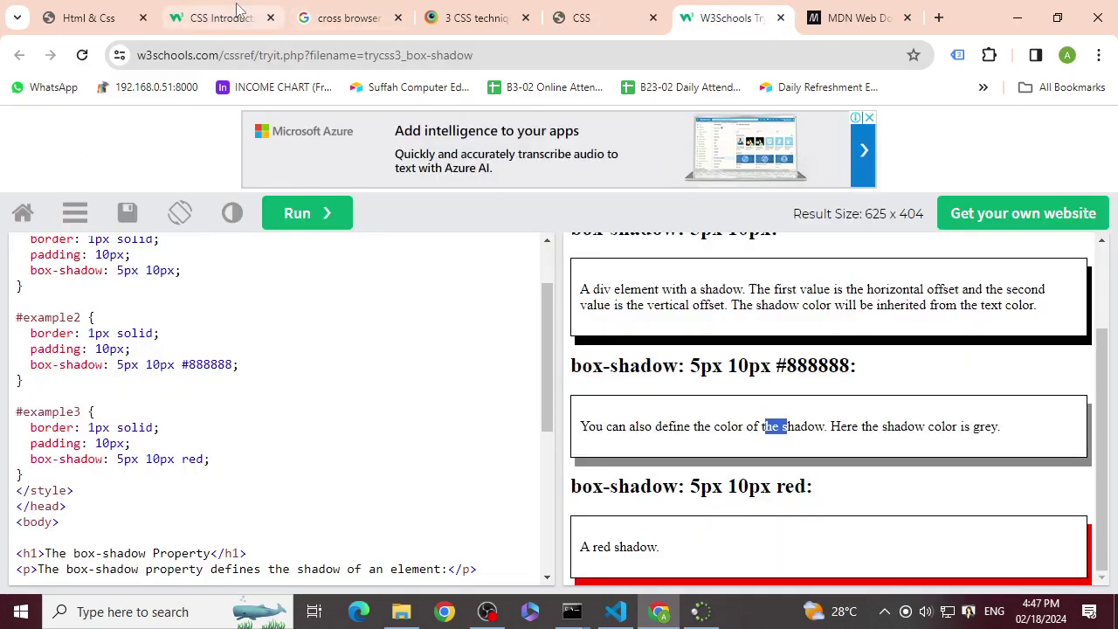
click(234, 12)
click(394, 63)
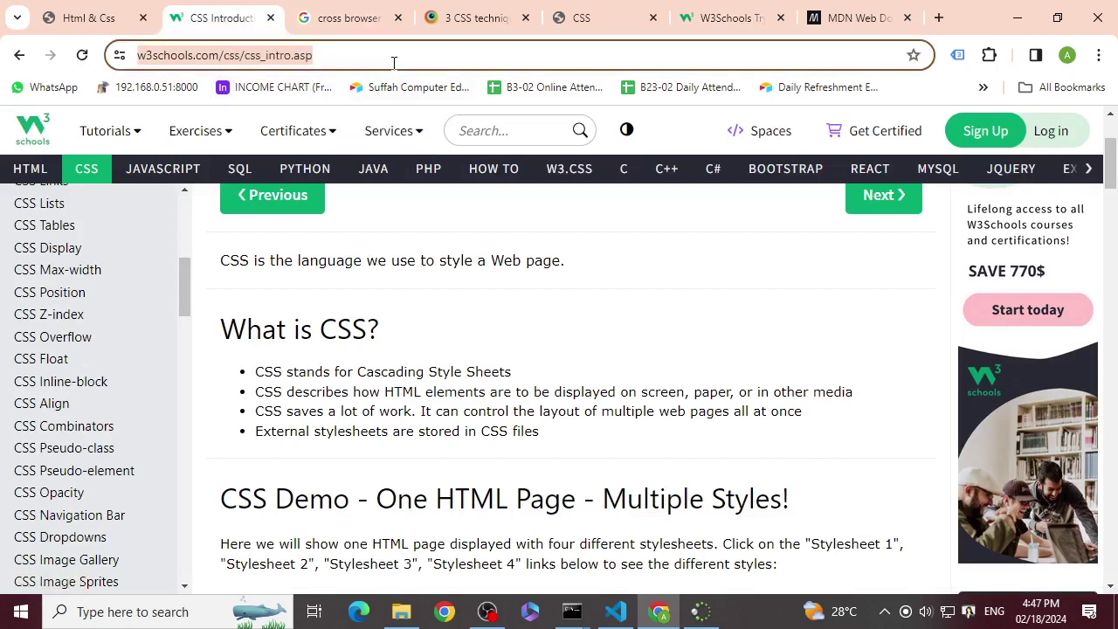
text(scs)
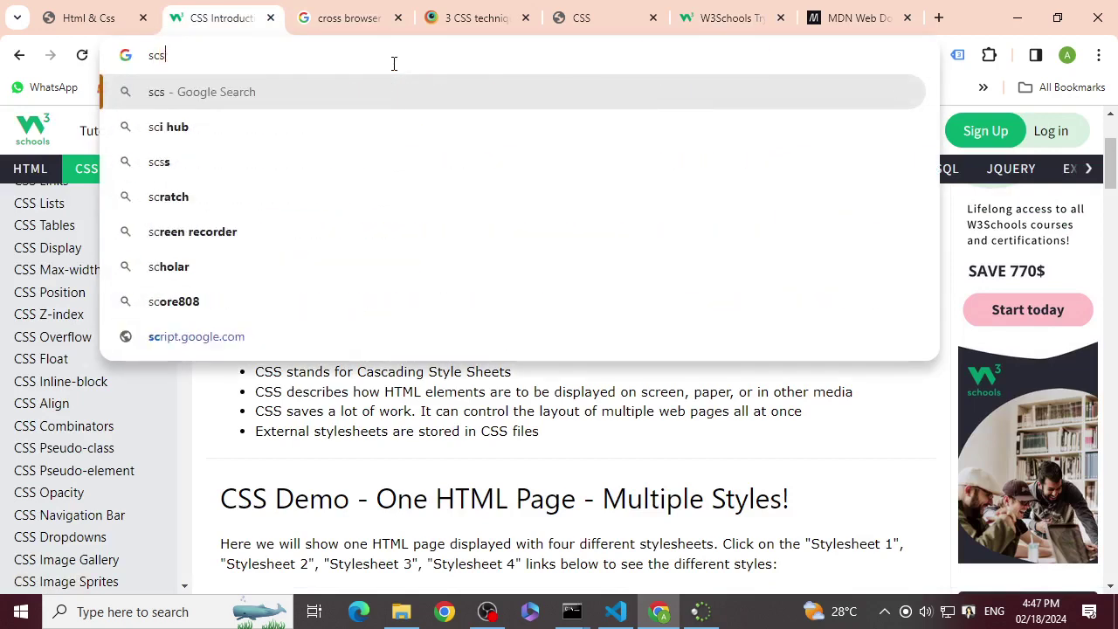
key(BackSpace)
key(BackSpace)
text(cs)
key(BackSpace)
text(ss postion)
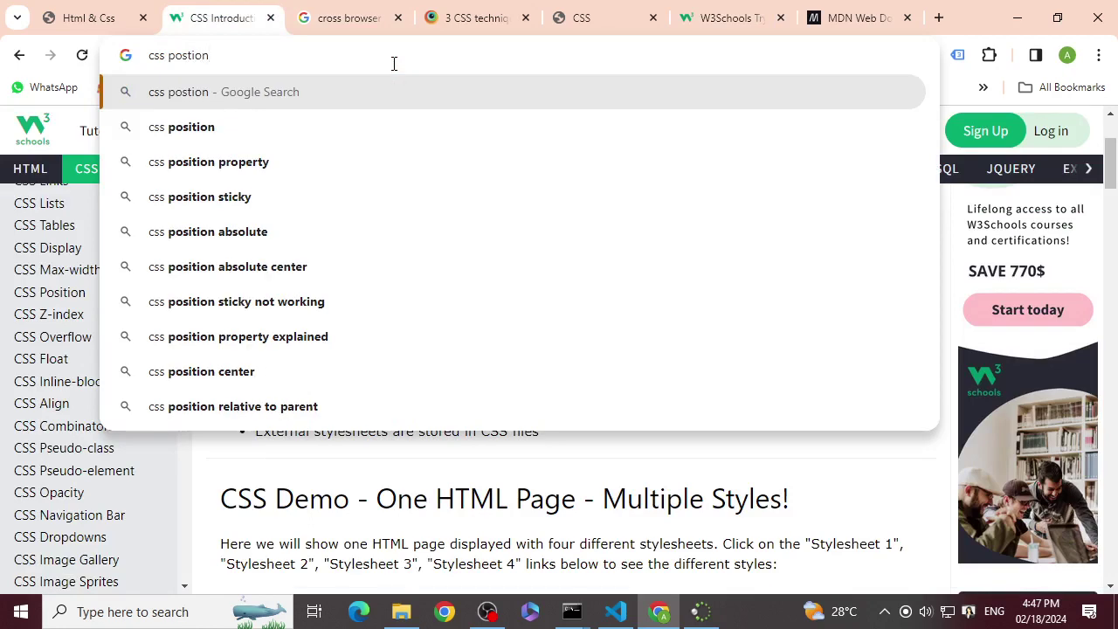
key(Down)
key(Return)
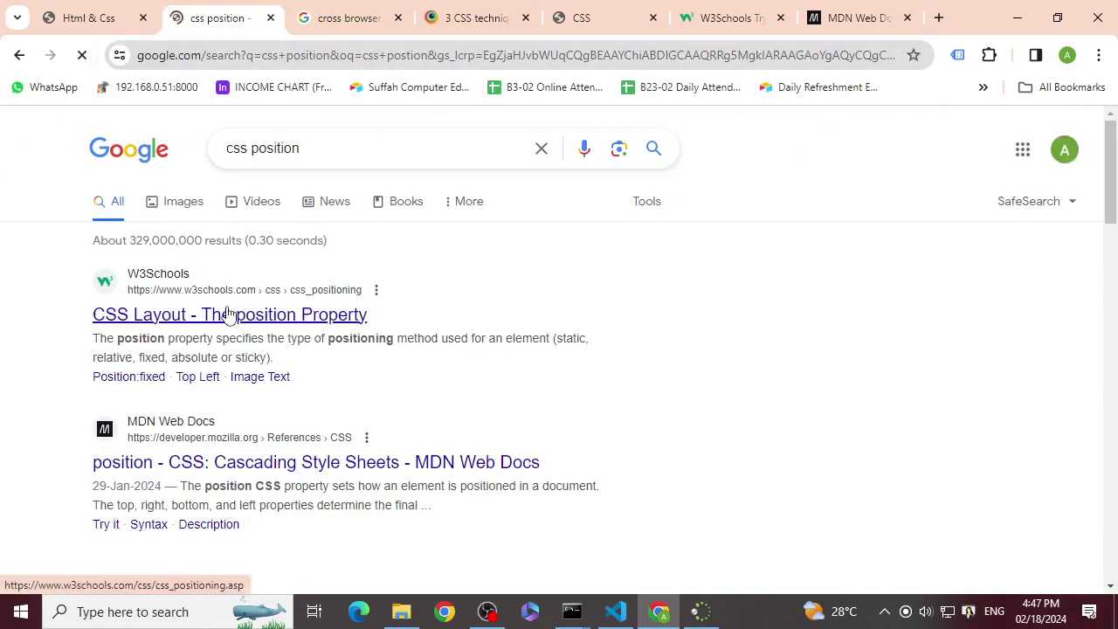
- Open the W3Schools result on the CSS position property and read down to its list of position values
click(224, 315)
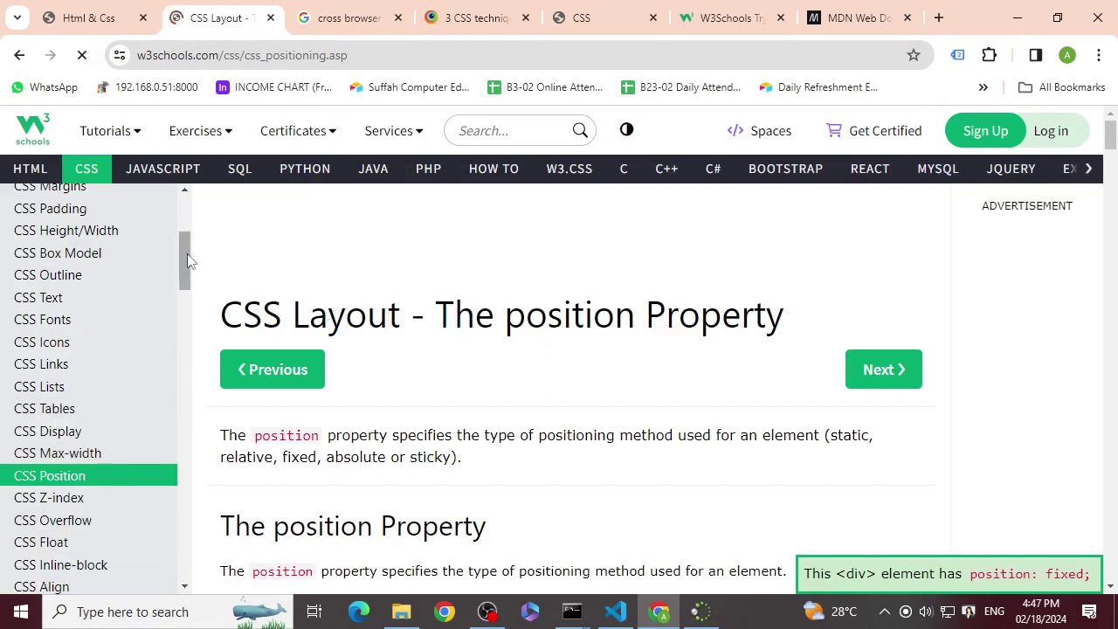
drag(184, 243, 184, 208)
scroll(183, 206, down, 4)
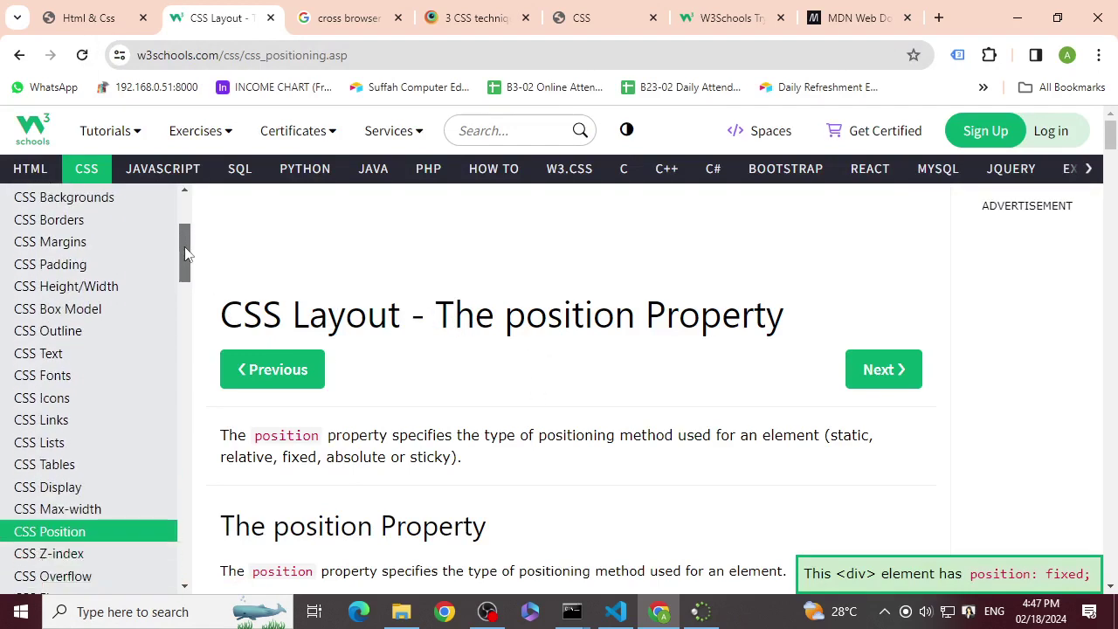
mouse_move(419, 317)
mouse_down()
mouse_move(240, 316)
mouse_move(430, 313)
mouse_up()
click(221, 316)
click(439, 313)
scroll(554, 388, down, 2)
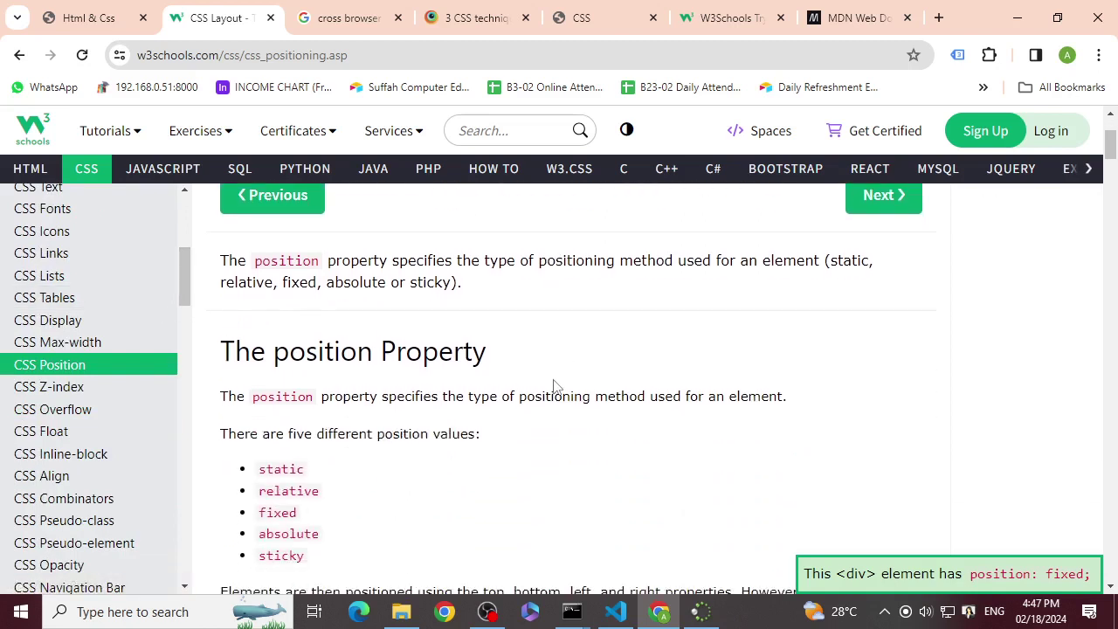
- Inspect the CSS Positions demo page in the developer tools, filter its styles for "static", then clear the filter and close the tools
click(594, 18)
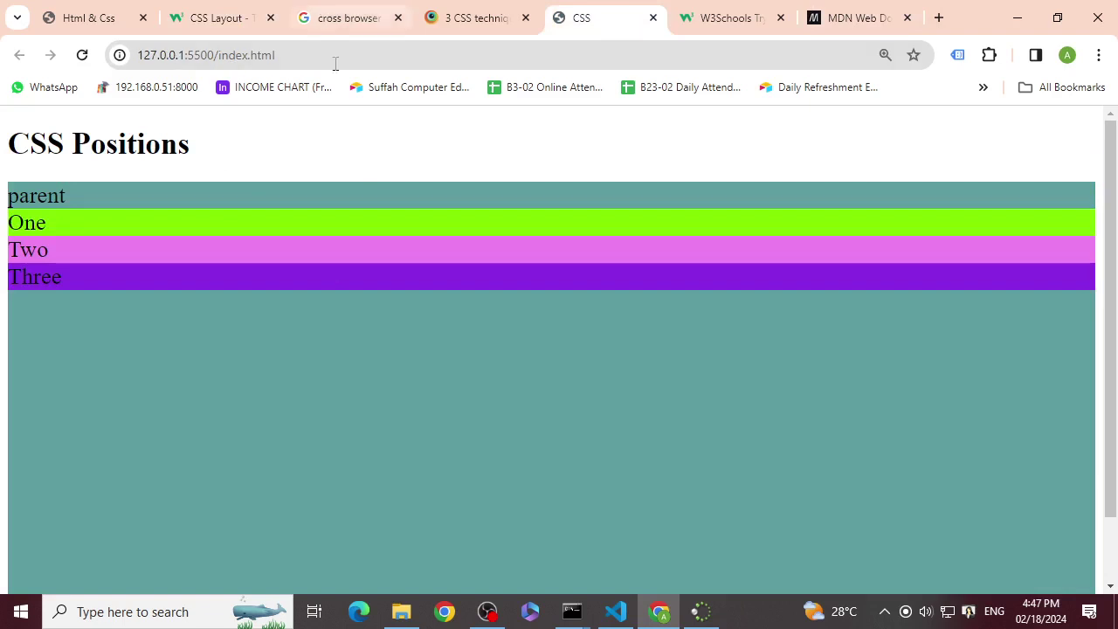
right_click(337, 116)
click(411, 485)
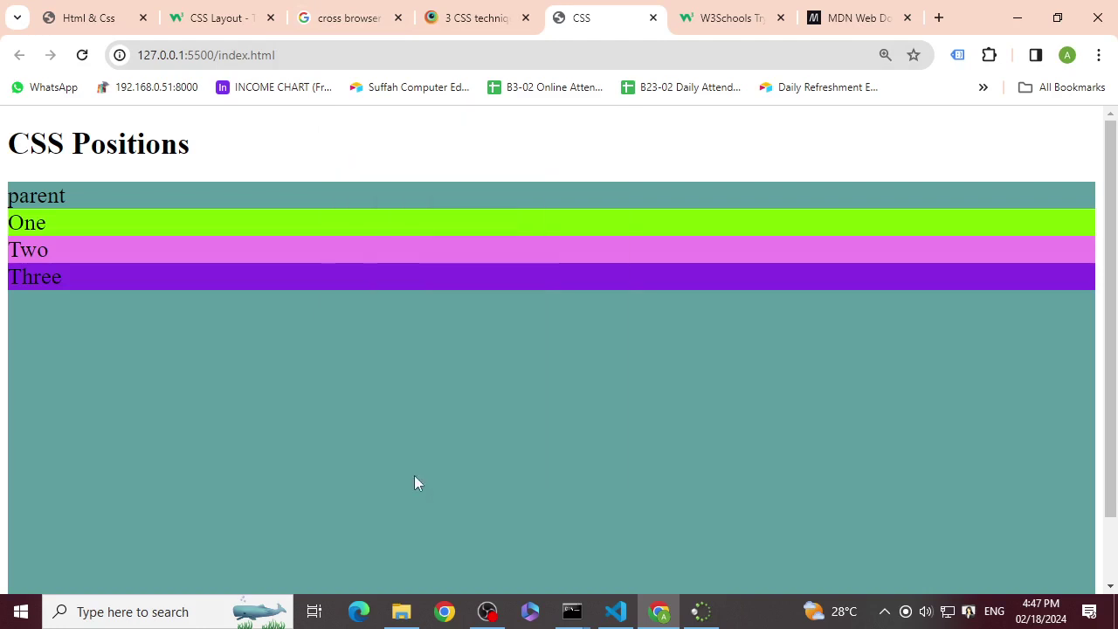
click(926, 352)
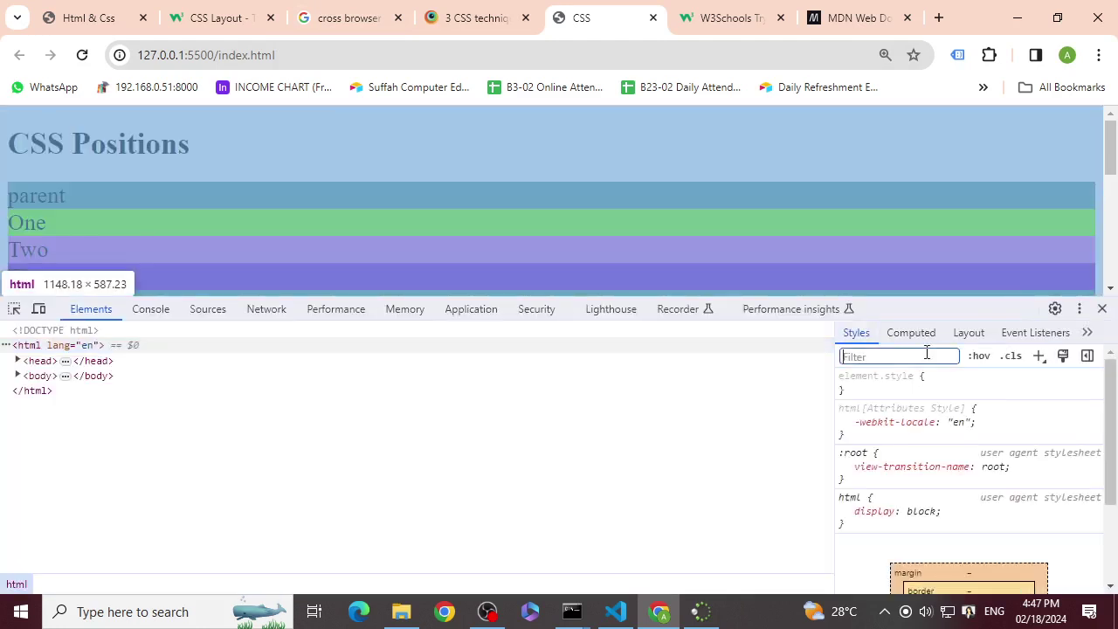
text(stat)
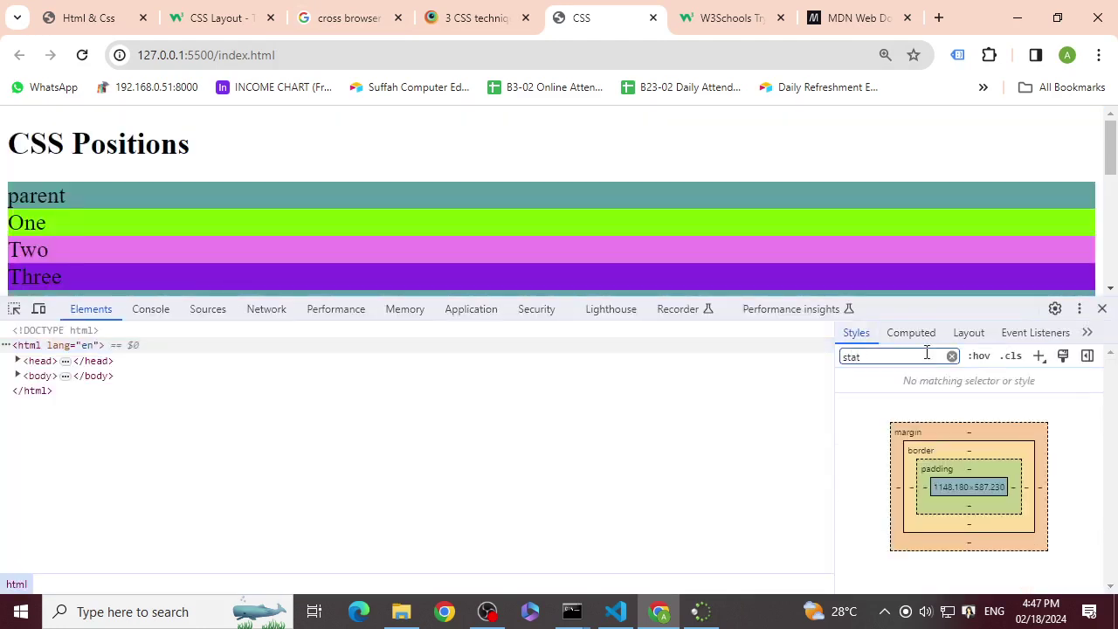
text(uc)
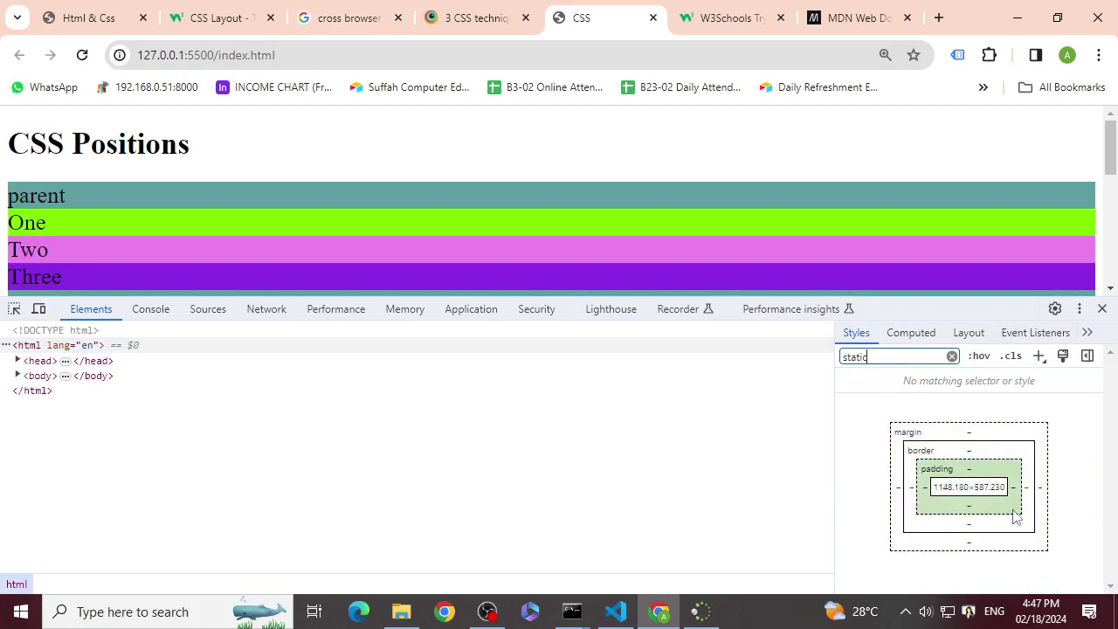
double_click(898, 352)
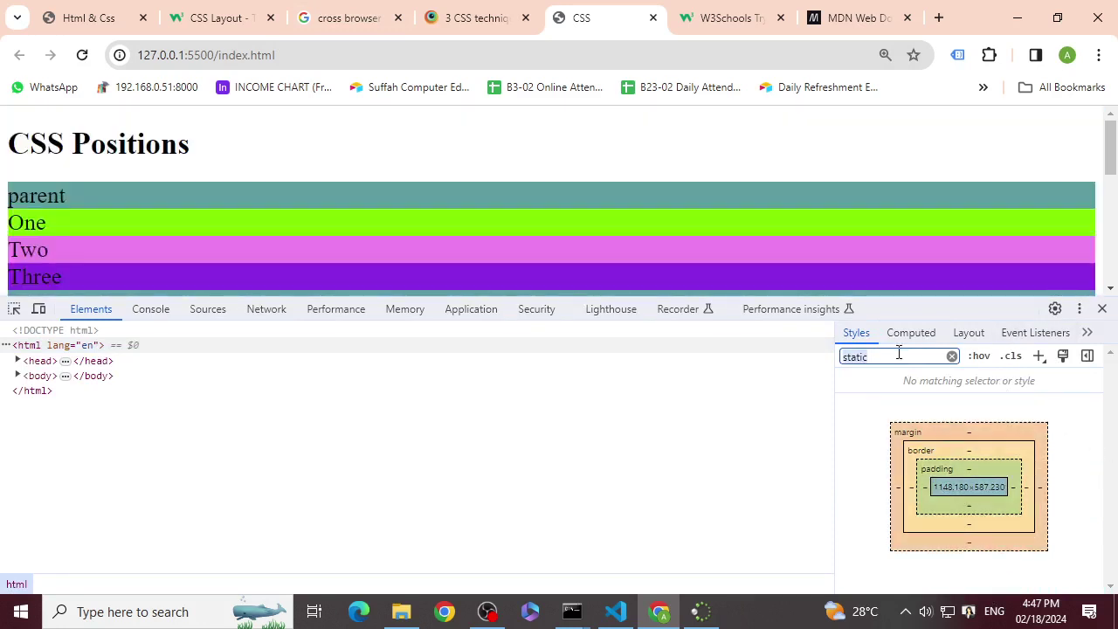
key(BackSpace)
scroll(1048, 491, down, 3)
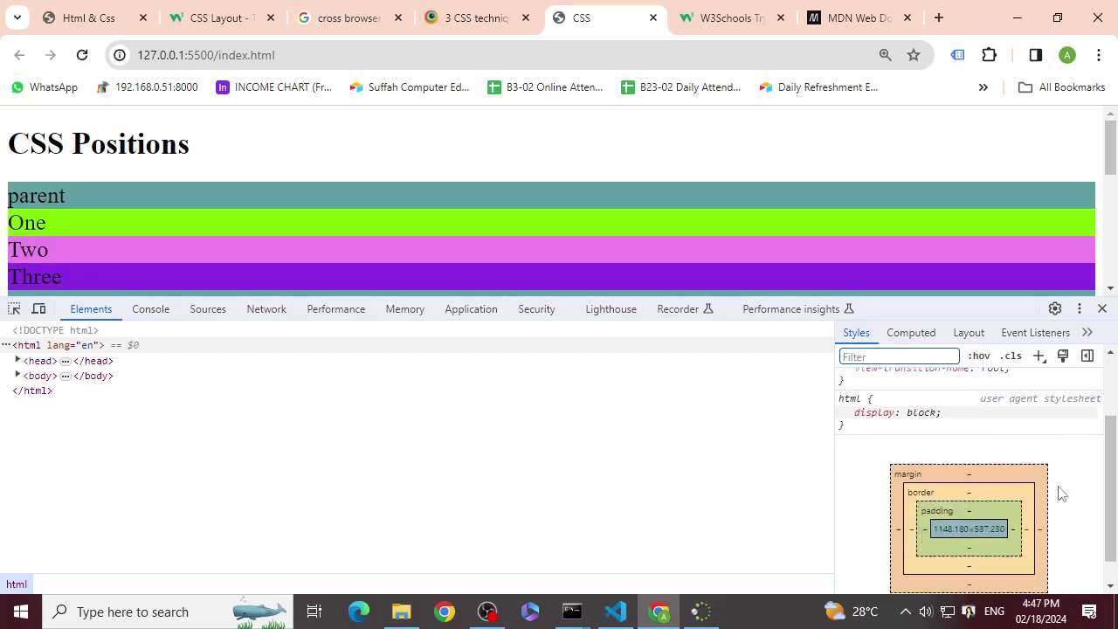
scroll(1046, 491, up, 3)
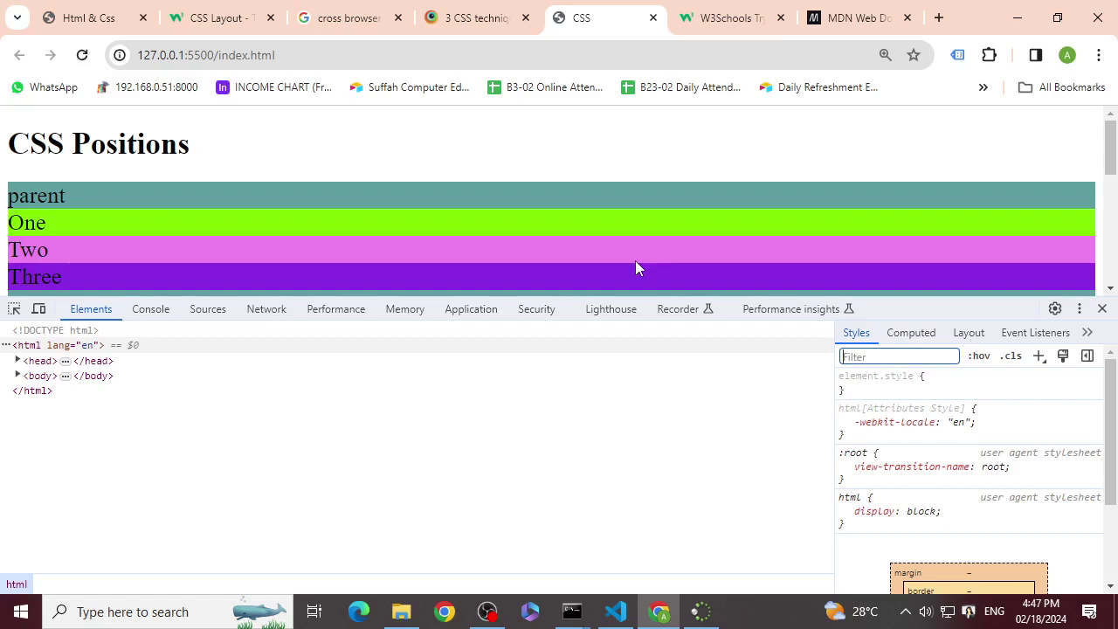
click(1103, 309)
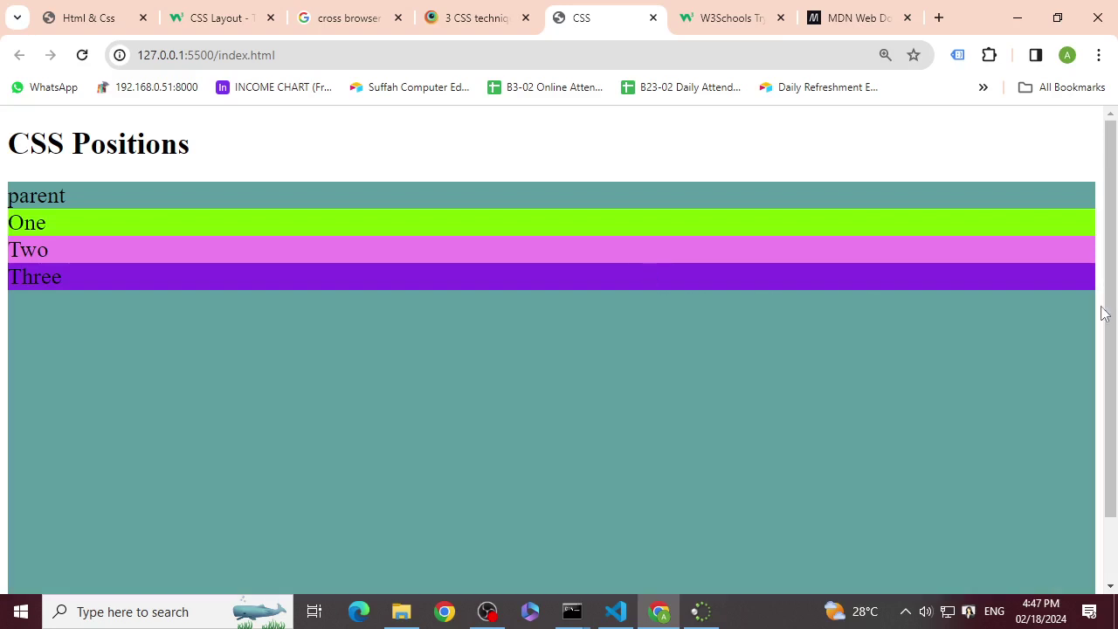
- Switch to VS Code and review the h1 heading, the parent div and its three child divs in index.html
click(583, 613)
click(616, 611)
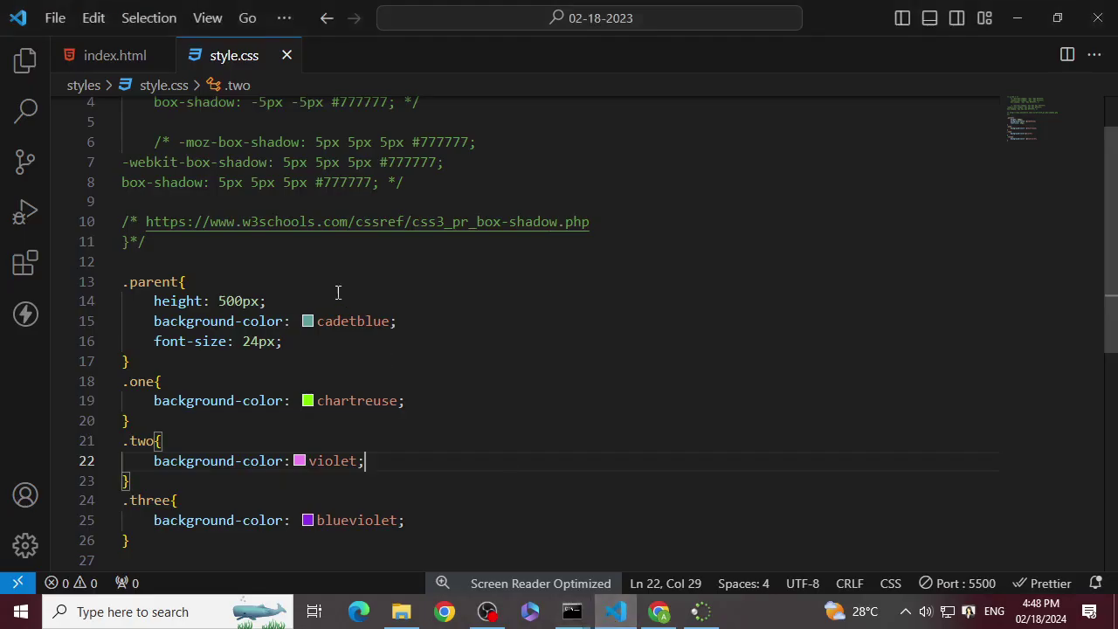
click(81, 53)
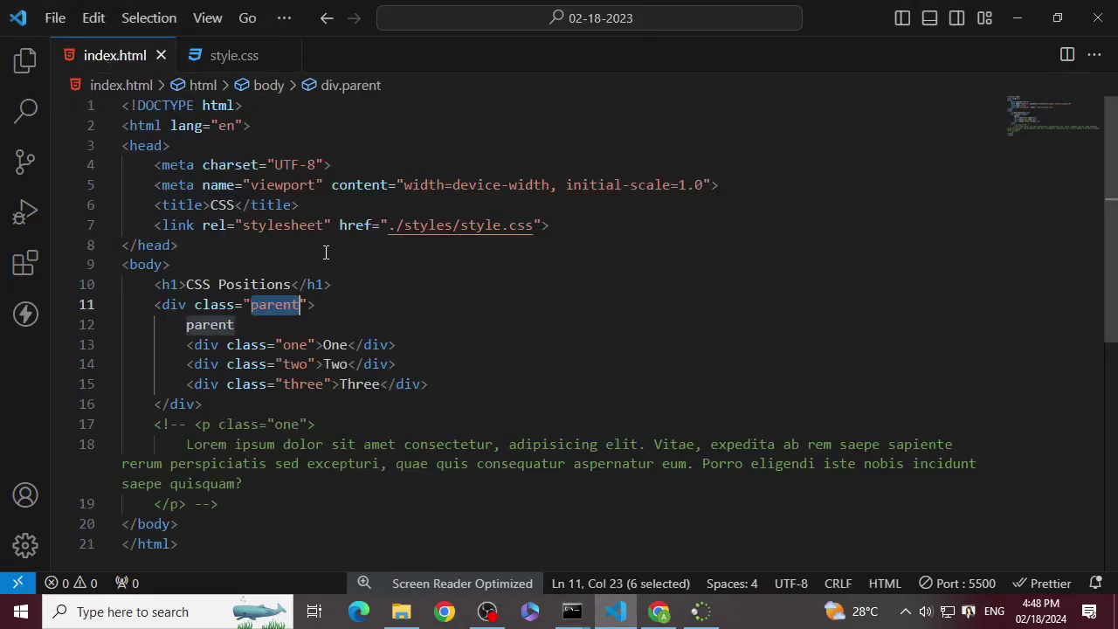
mouse_move(267, 364)
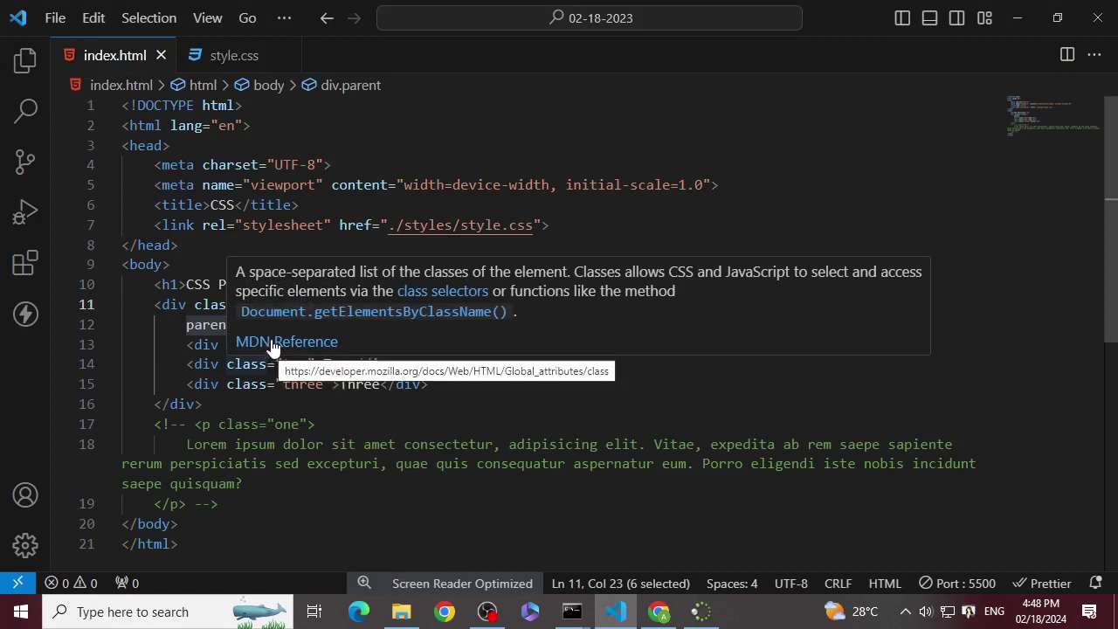
click(201, 364)
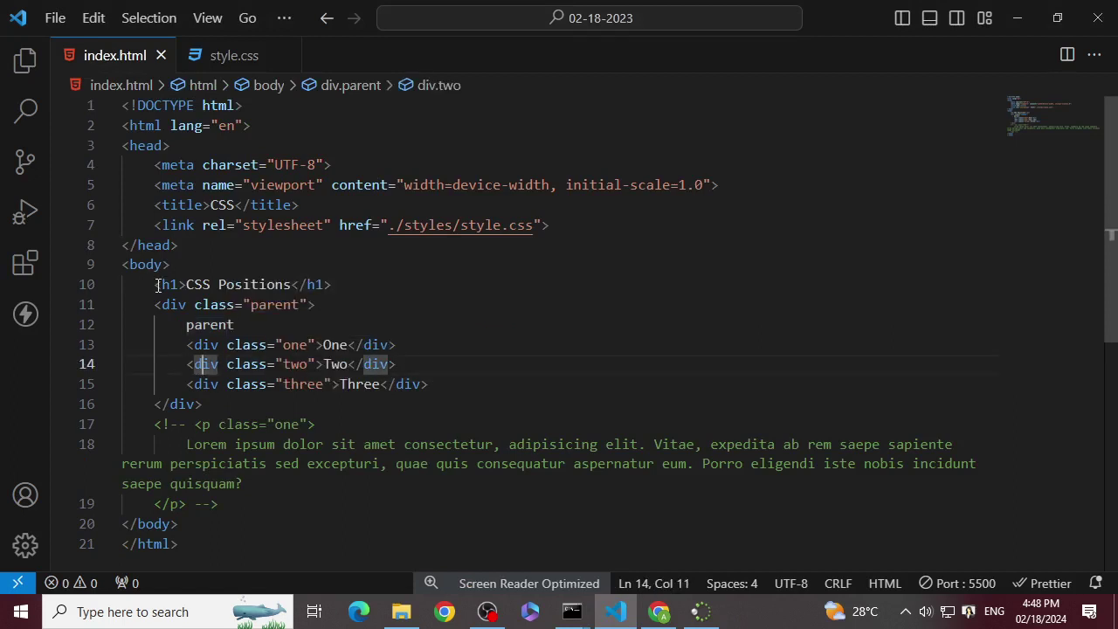
drag(154, 285, 351, 294)
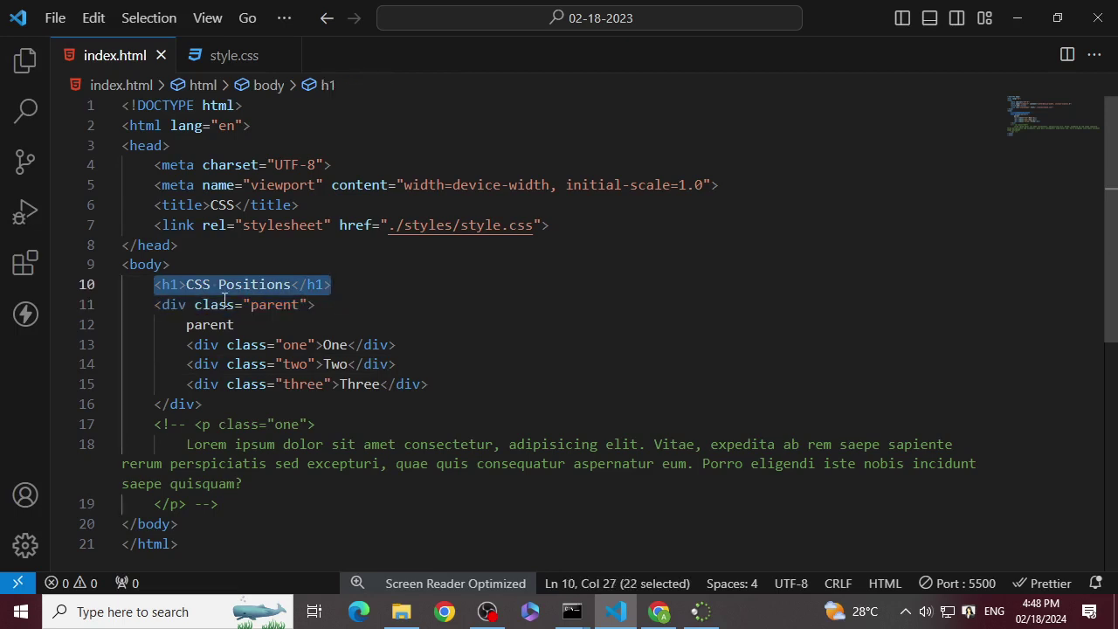
drag(155, 305, 320, 403)
click(412, 368)
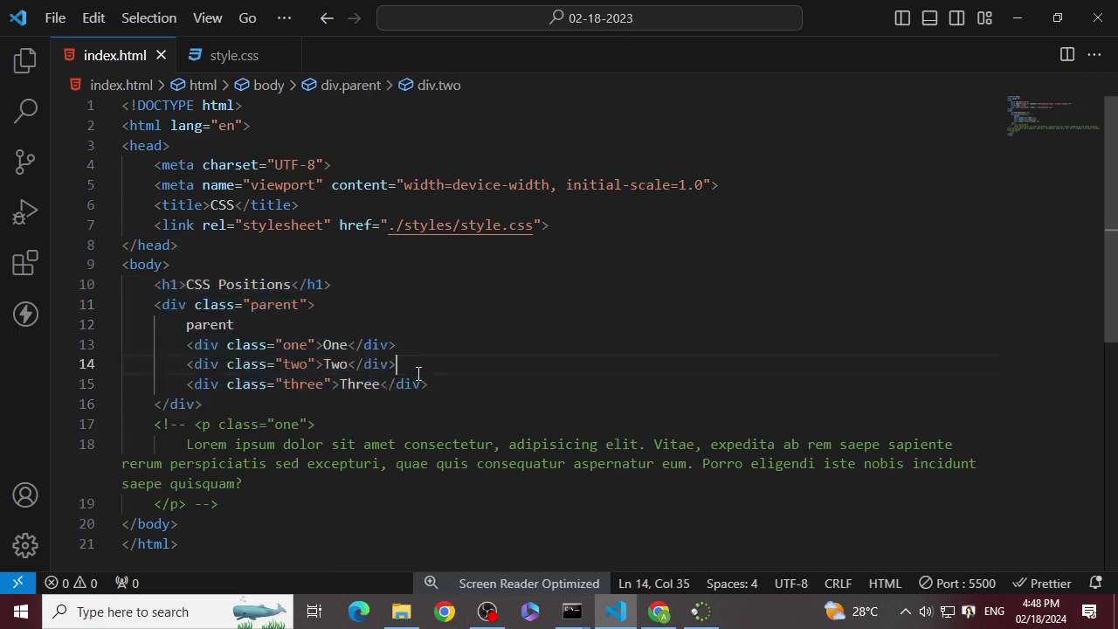
drag(409, 384, 161, 347)
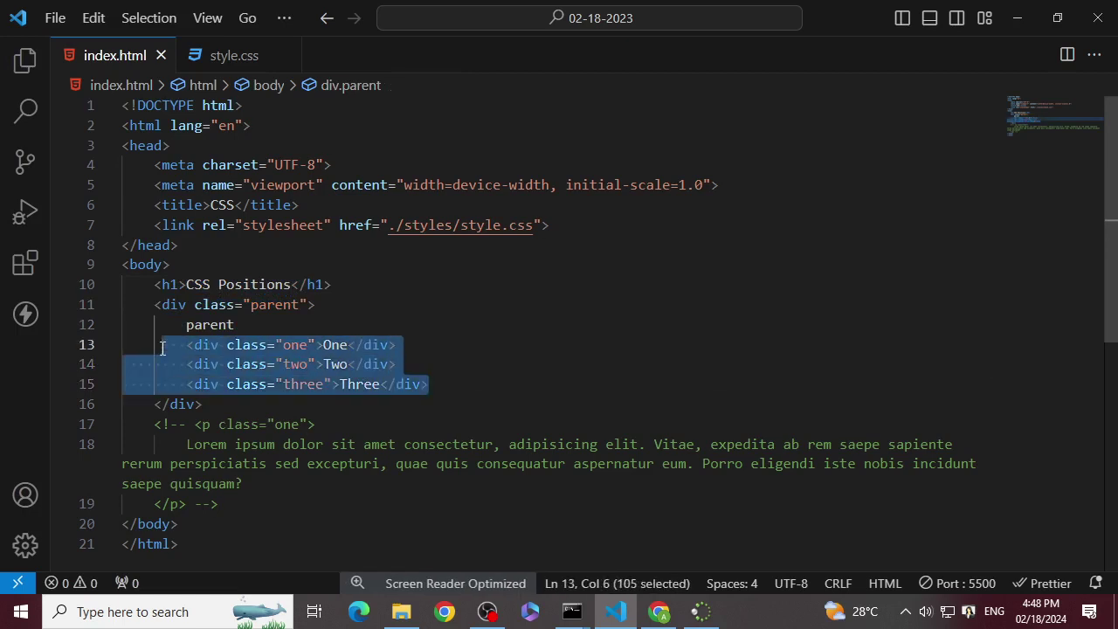
- Capitalize the text inside the parent div in index.html so it reads "Parent"
click(194, 325)
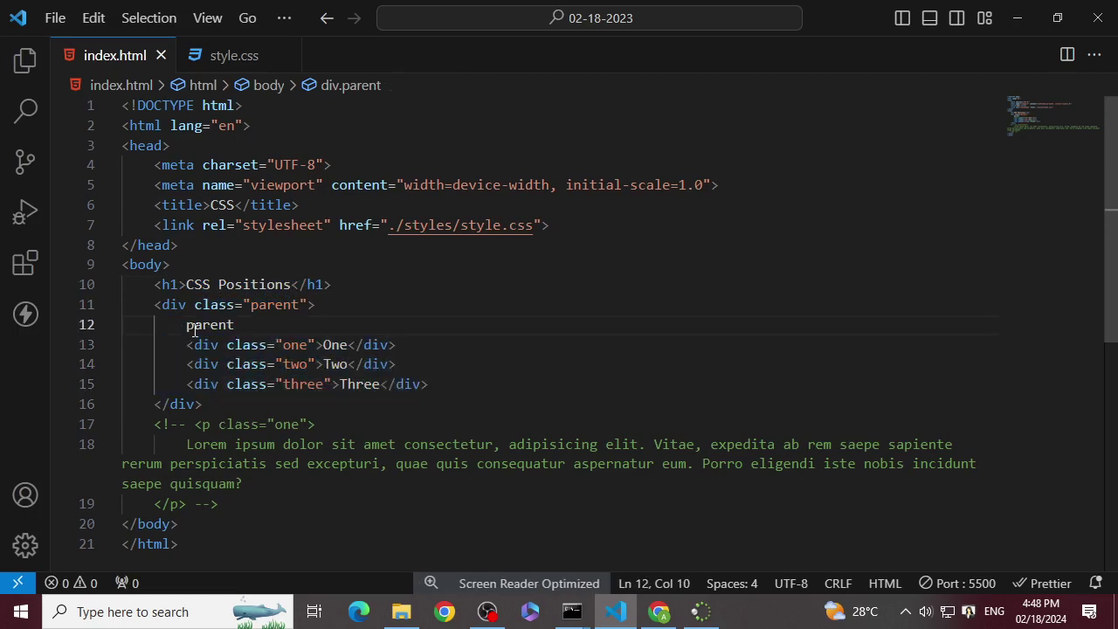
key(BackSpace)
text(P)
click(454, 171)
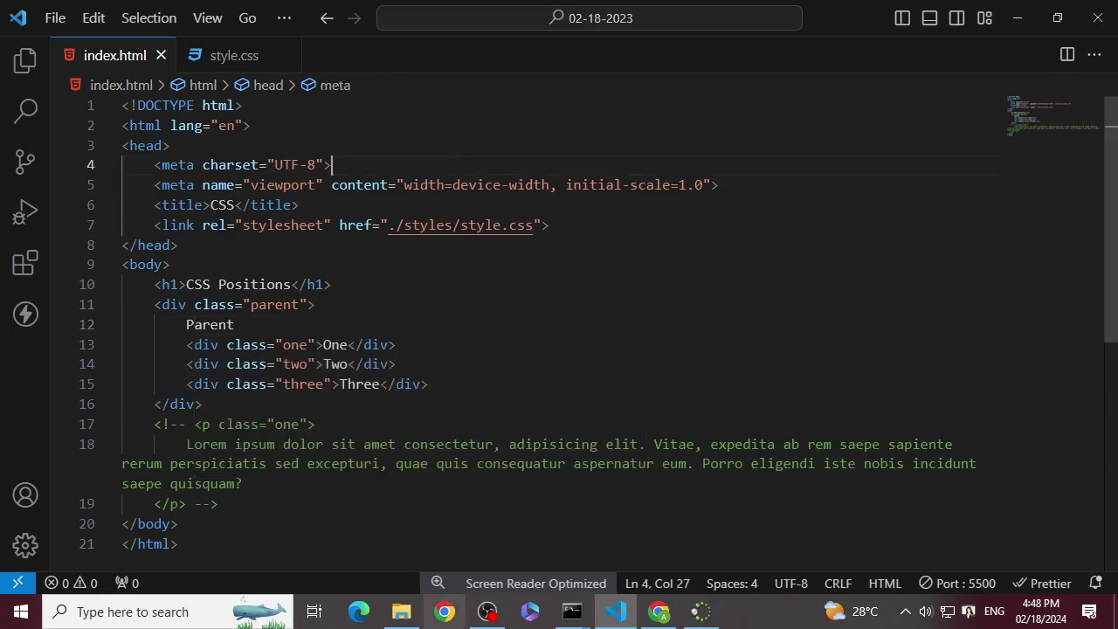
- Switch to Chrome and read the position: static section on the W3Schools page, highlighting the word "default"
click(660, 611)
click(178, 9)
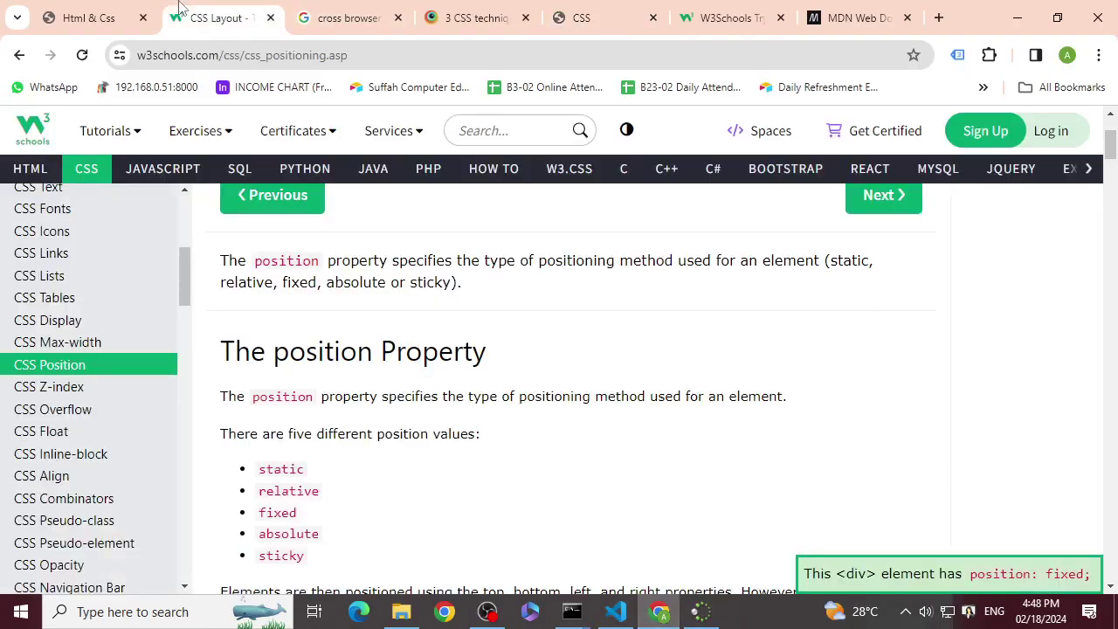
scroll(380, 486, down, 1)
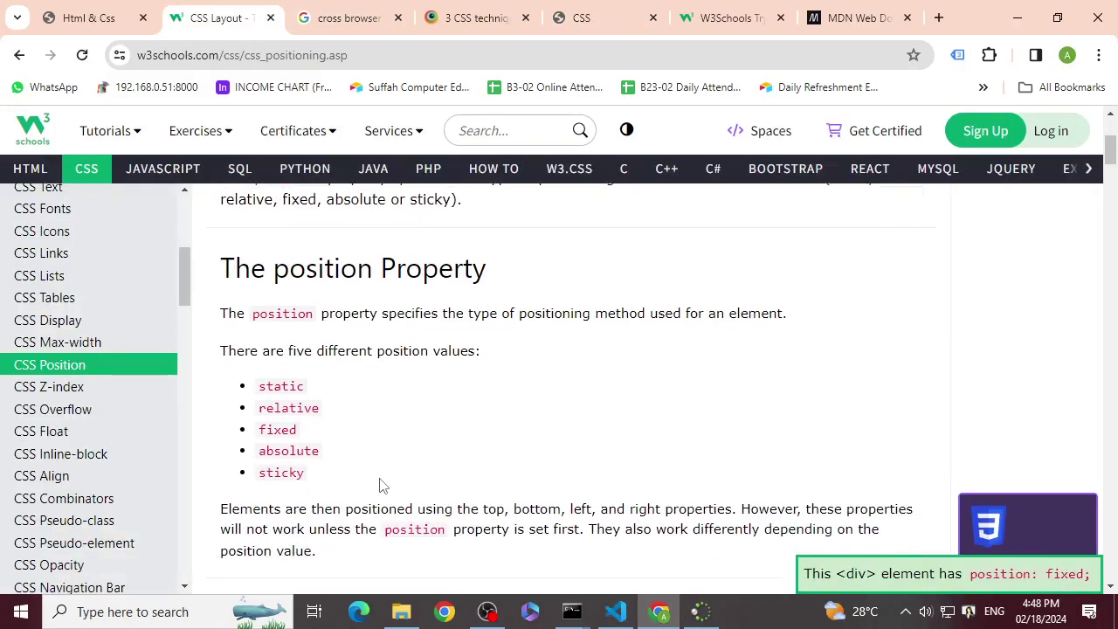
scroll(380, 485, down, 6)
scroll(377, 483, up, 2)
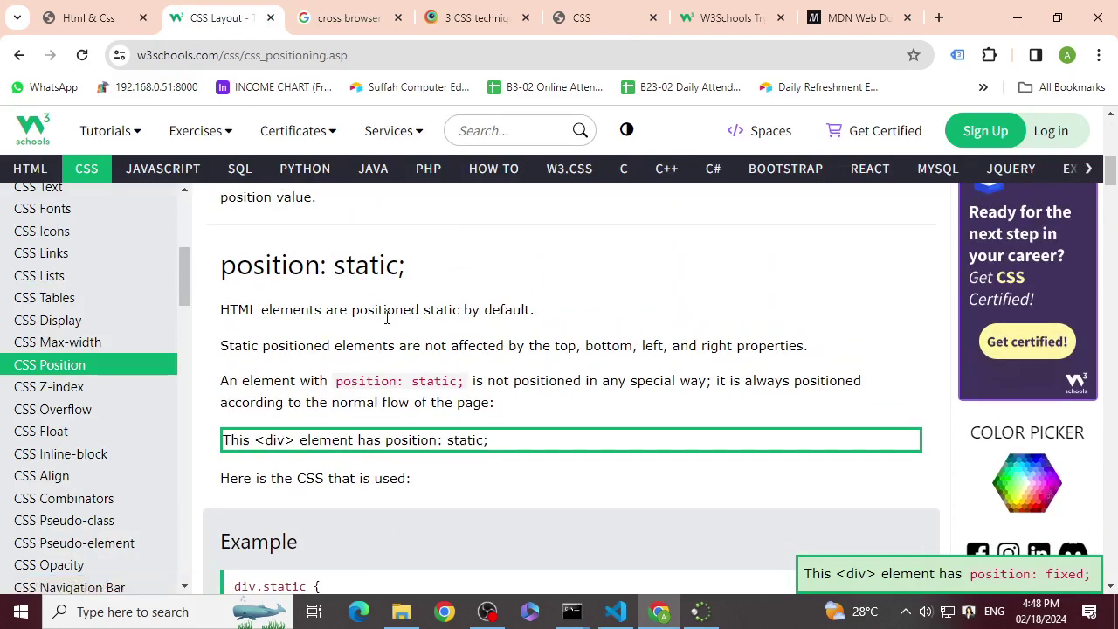
drag(533, 308, 483, 310)
double_click(483, 312)
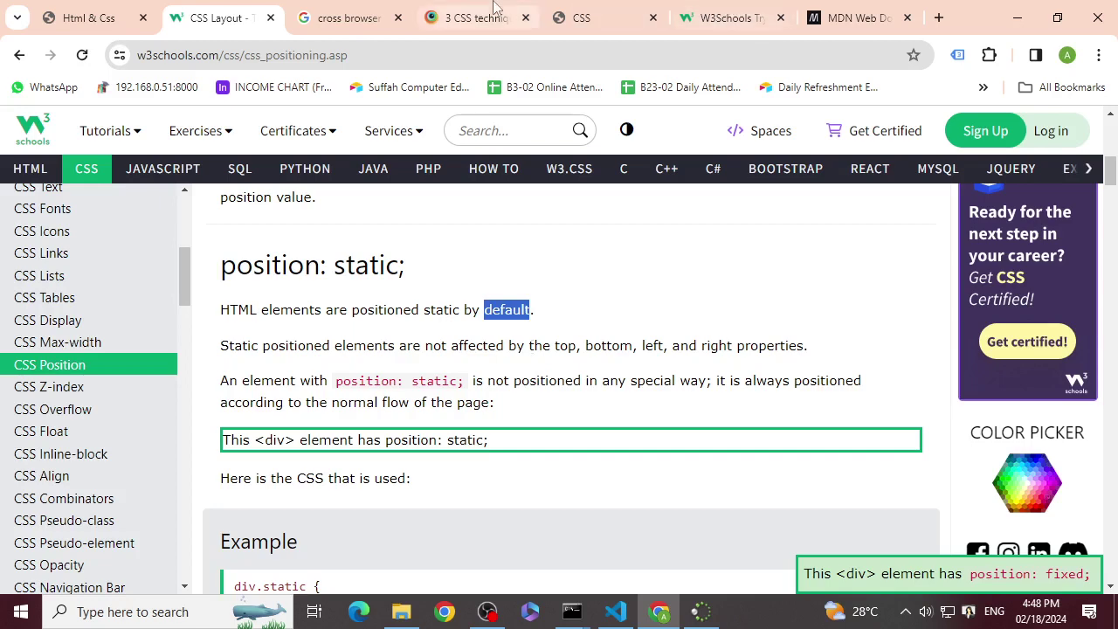
- Inspect the CSS Positions demo page and expand its body element in the developer tools
click(607, 21)
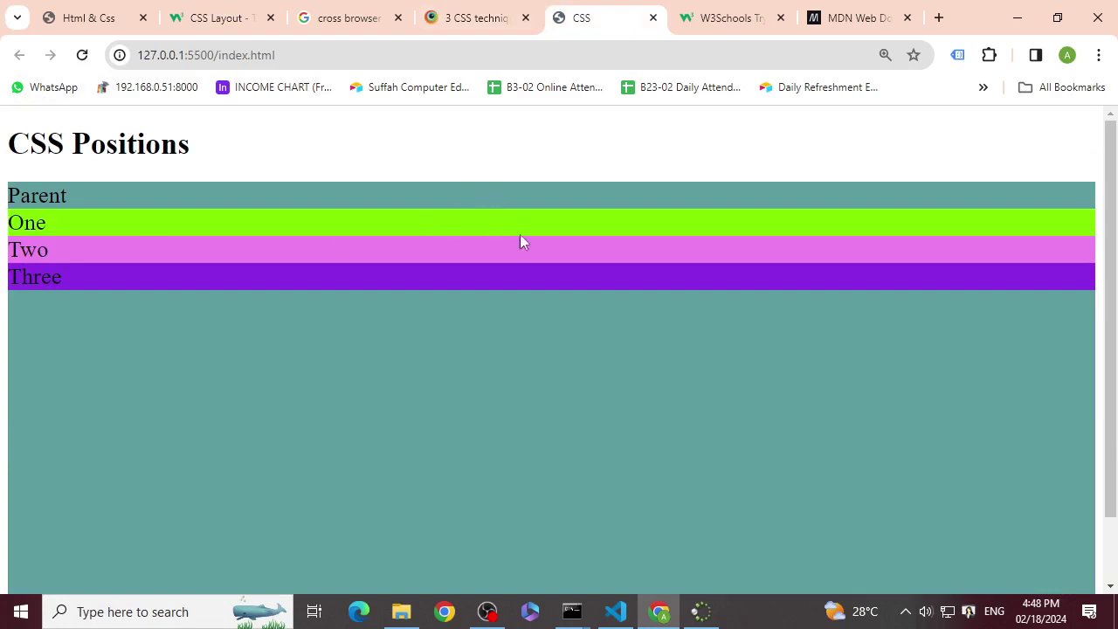
right_click(526, 122)
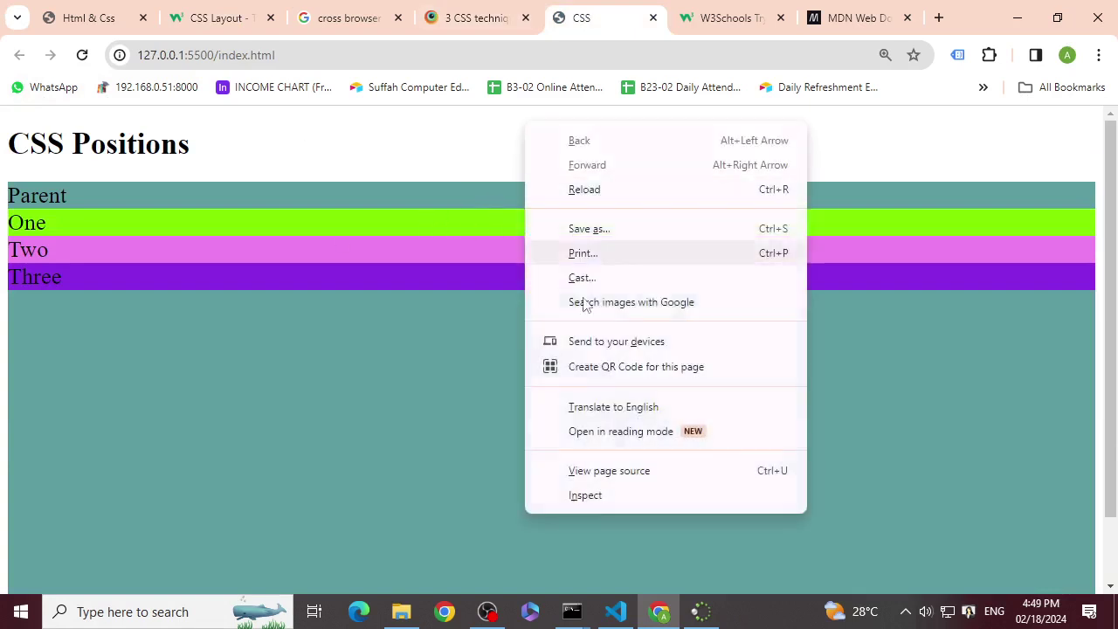
click(602, 497)
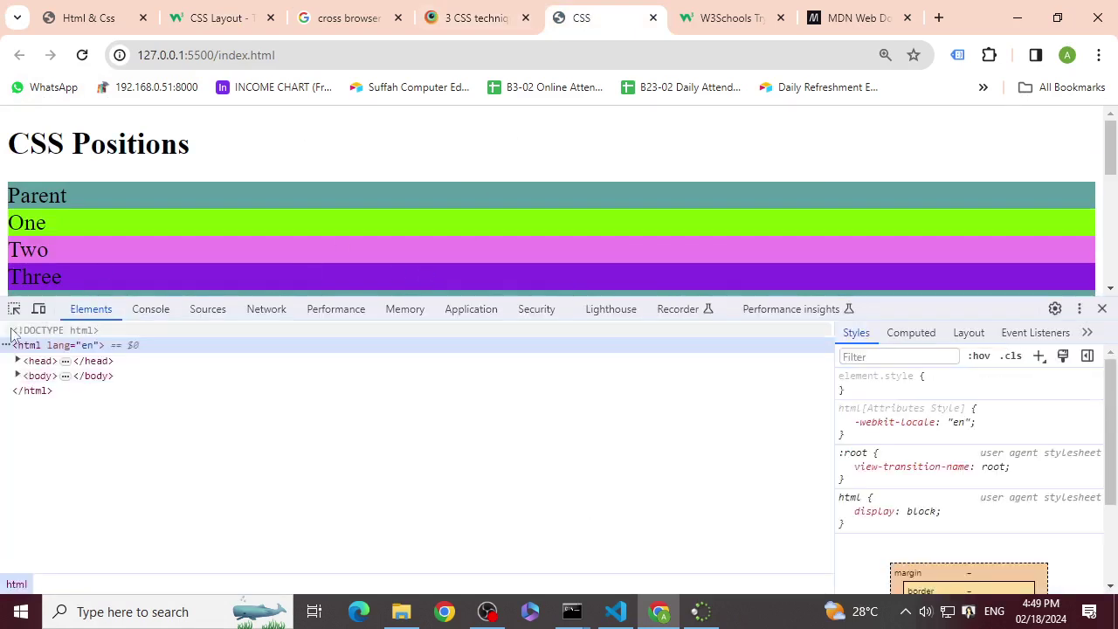
click(17, 376)
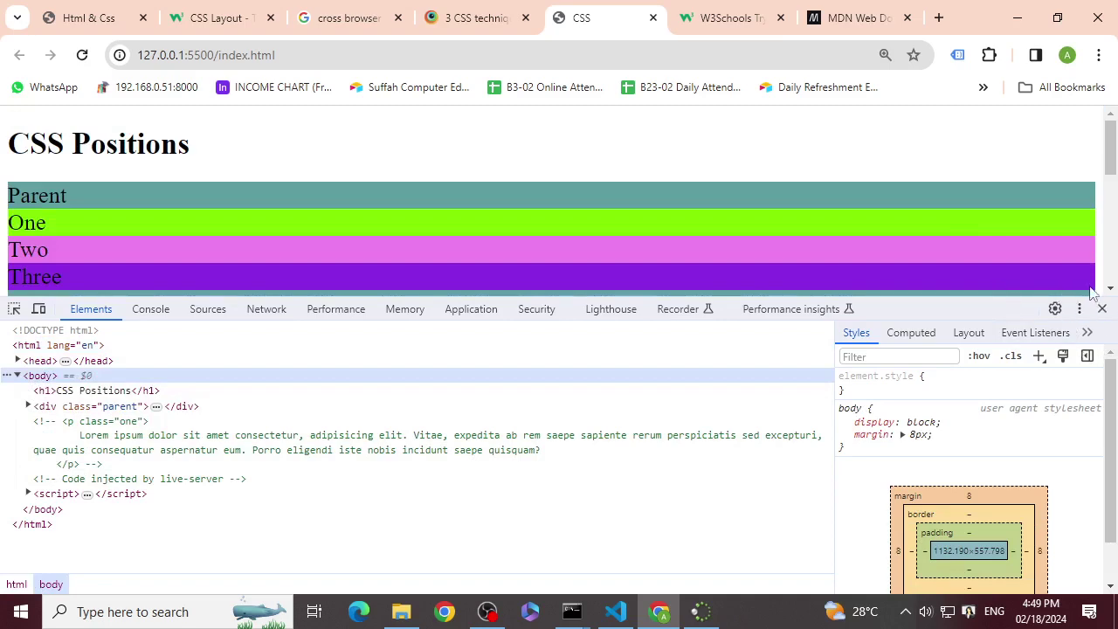
- Compare the W3Schools description of position: static with the h1 heading and the "one" div in index.html in VS Code
click(238, 21)
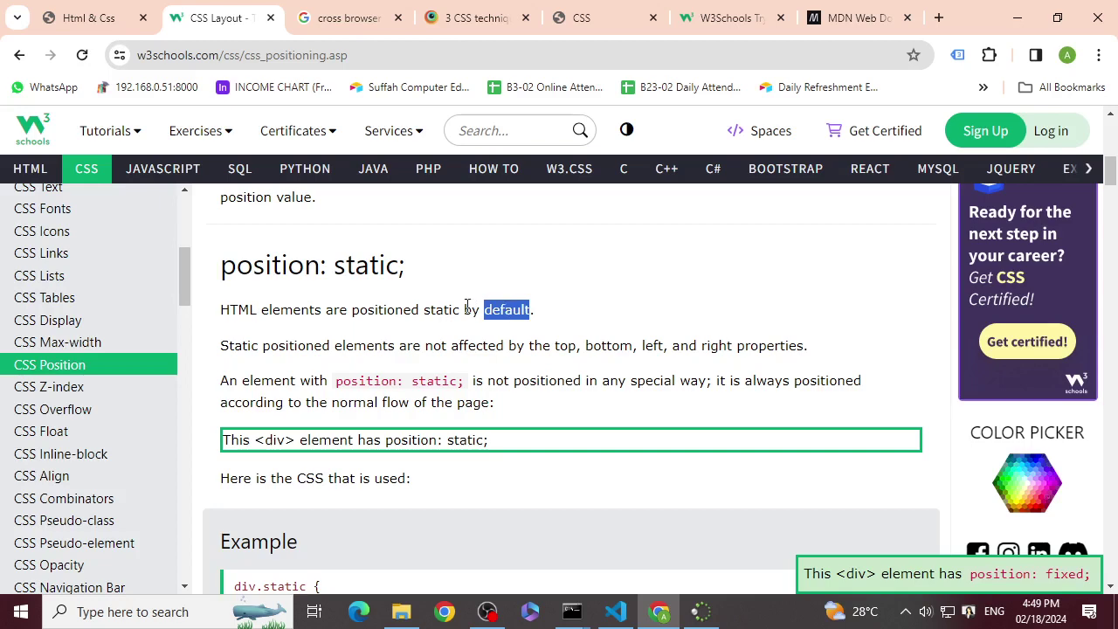
click(328, 344)
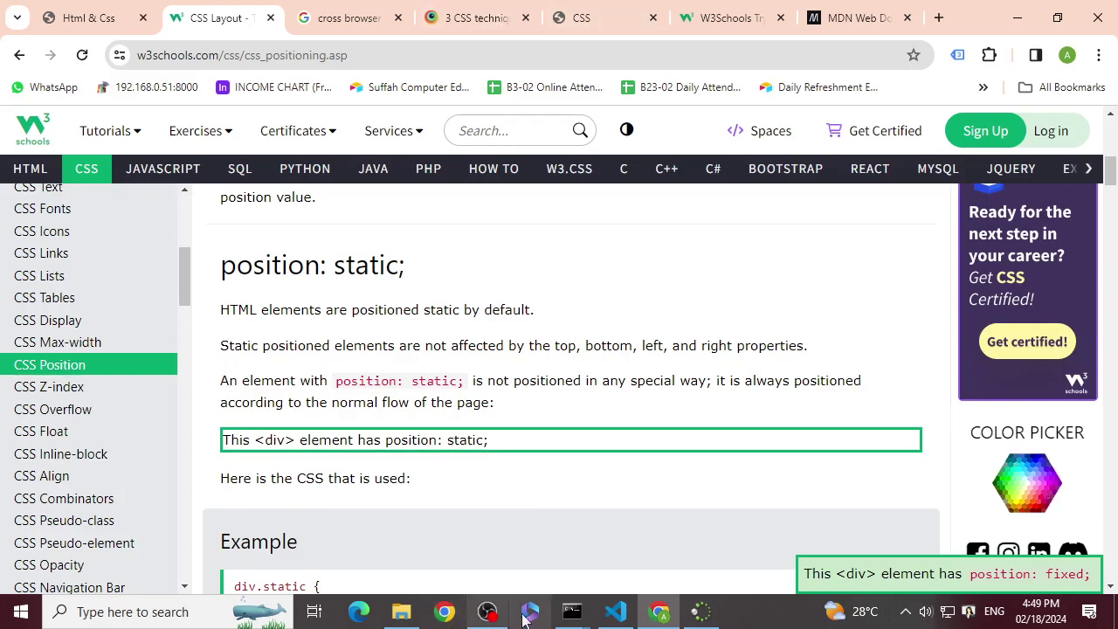
click(615, 611)
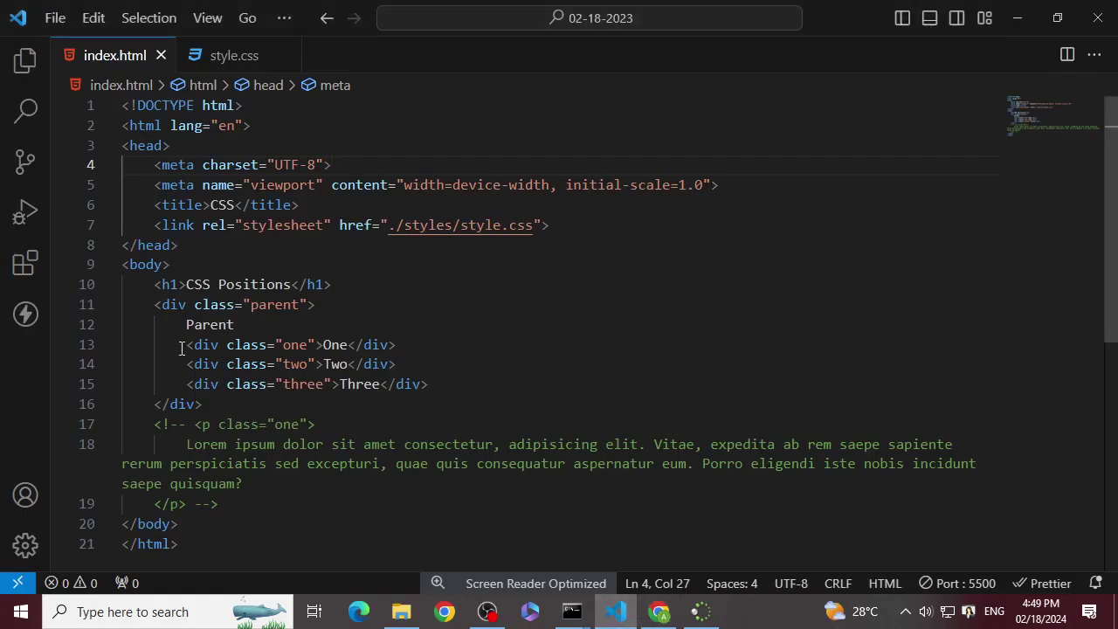
drag(155, 285, 323, 285)
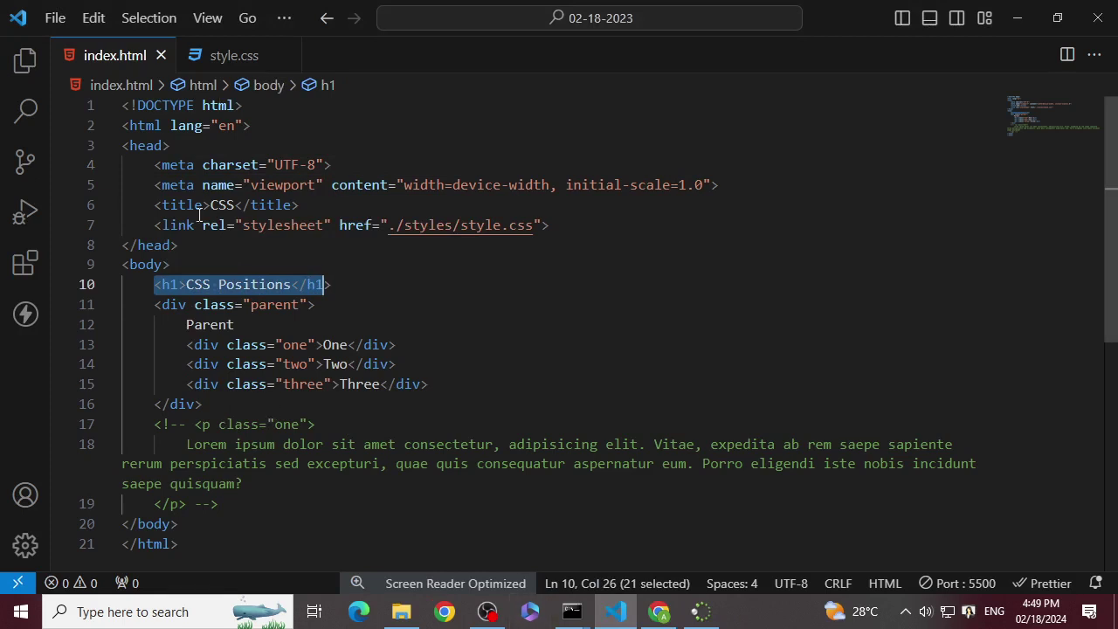
drag(178, 344, 397, 344)
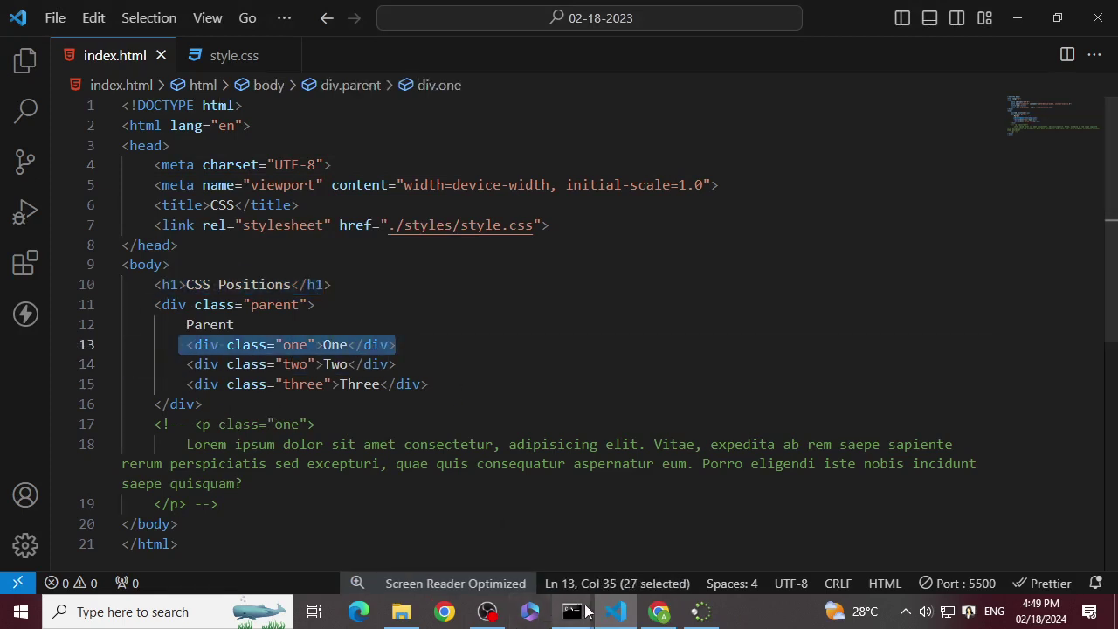
click(658, 611)
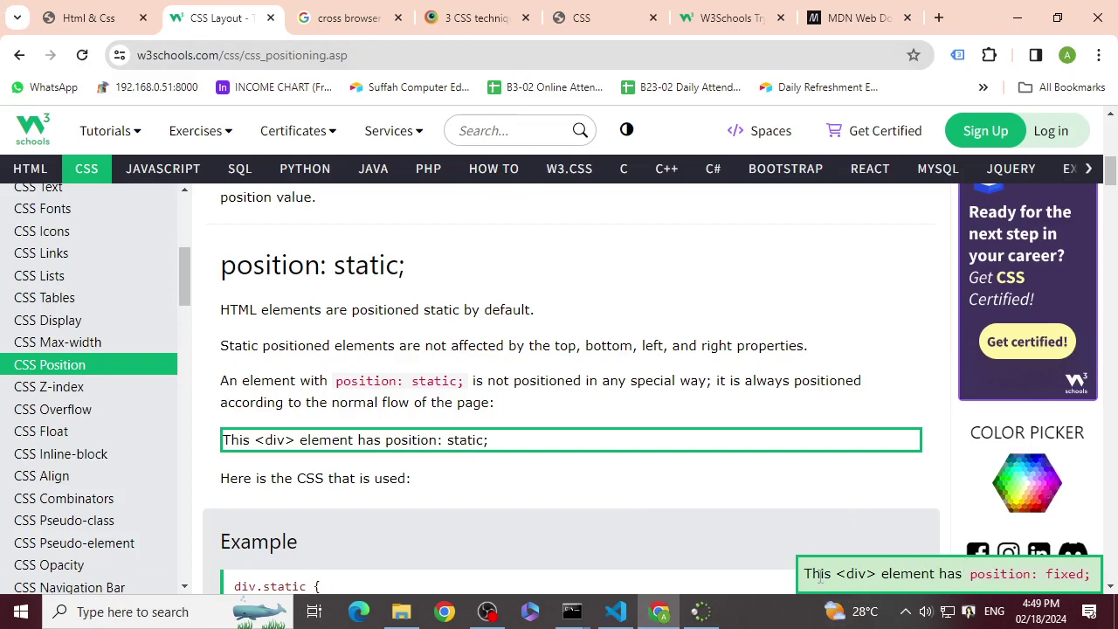
- Read the rest of the position: static section on W3Schools and open its Tryit example, highlighting the static div's text in the result
drag(819, 577, 1000, 574)
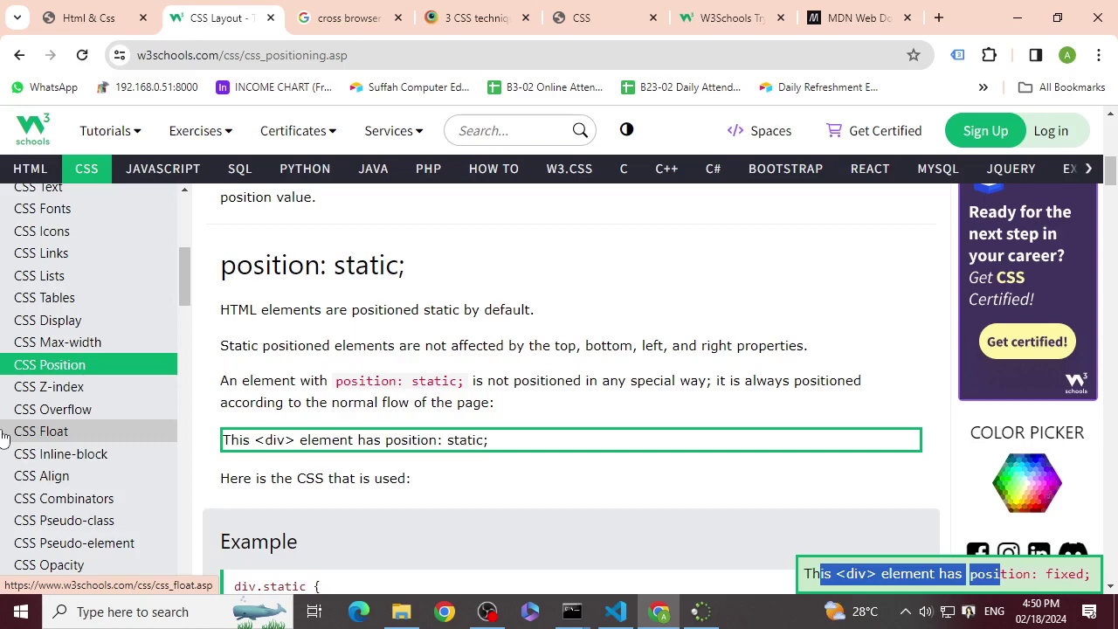
click(704, 245)
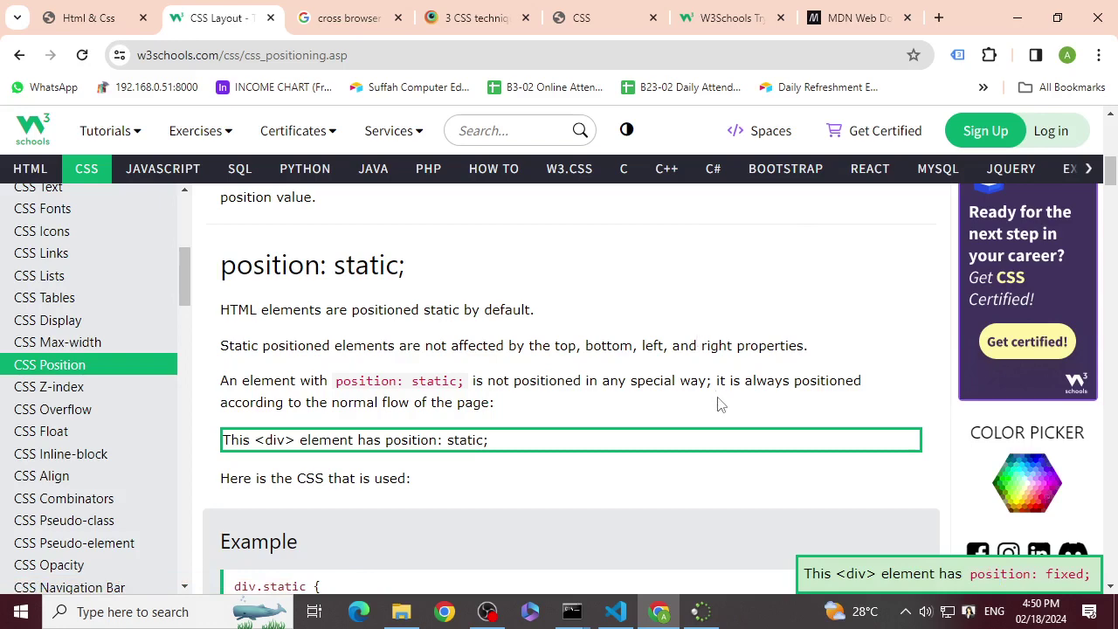
scroll(716, 399, down, 2)
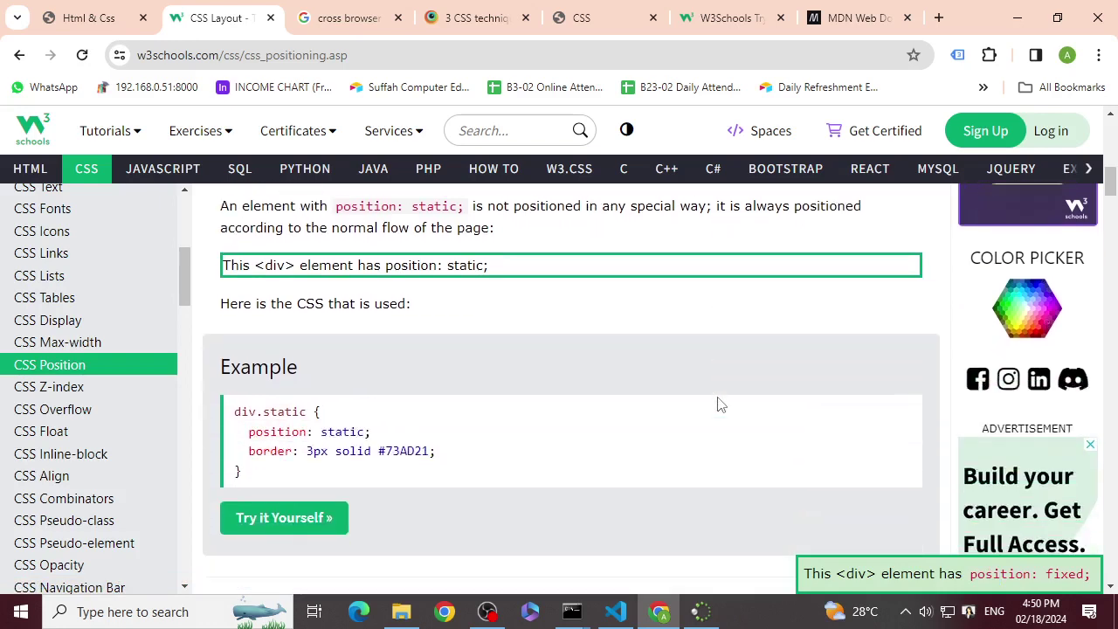
click(323, 516)
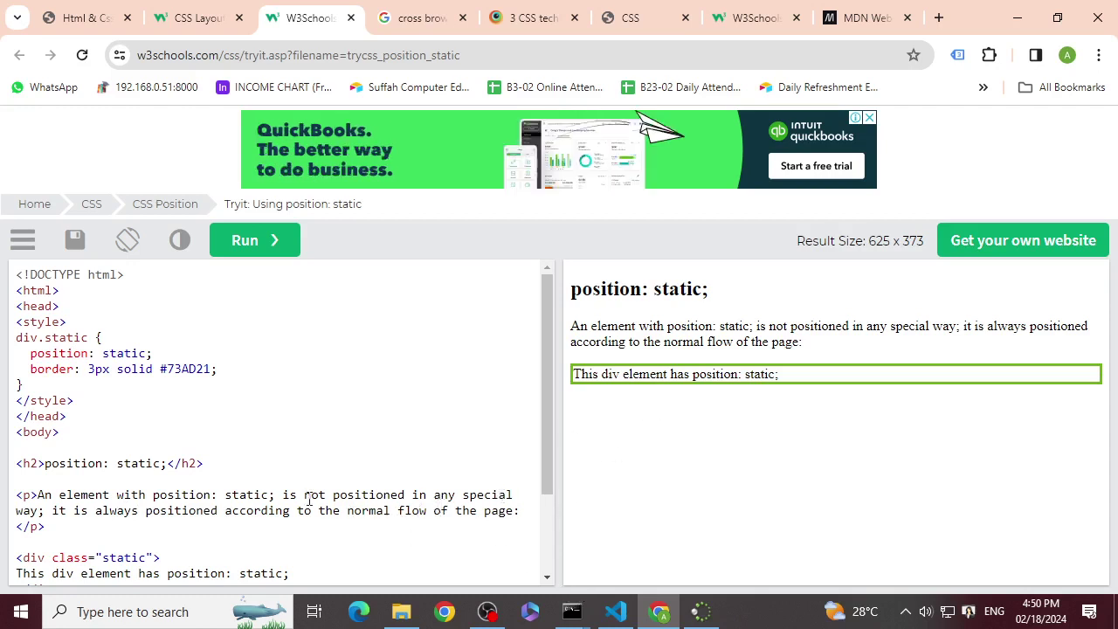
scroll(135, 552, down, 3)
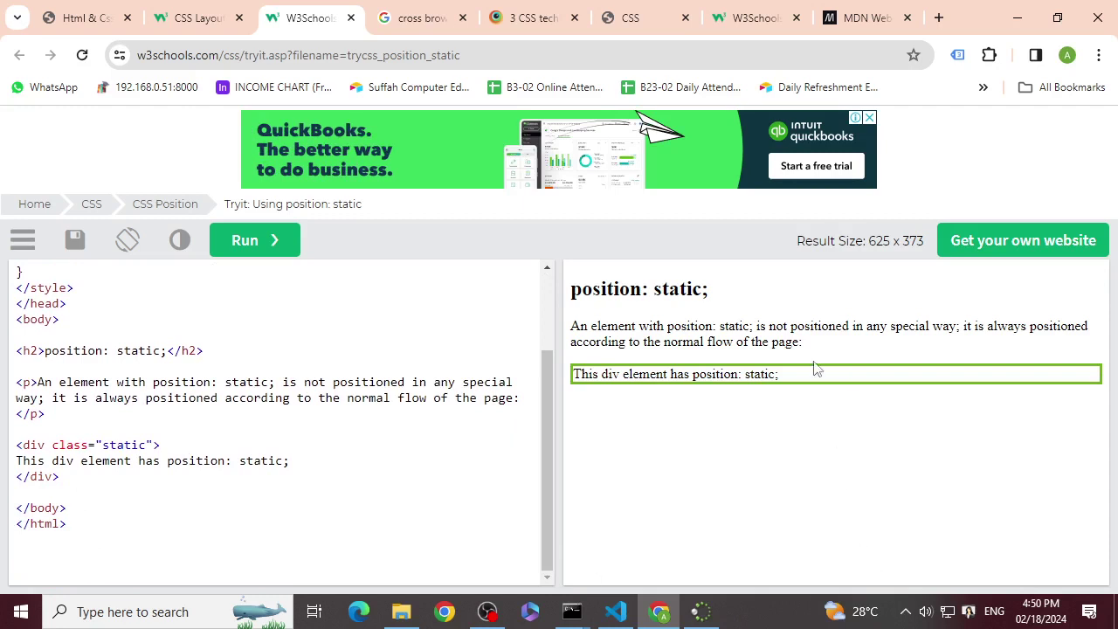
drag(791, 376, 578, 374)
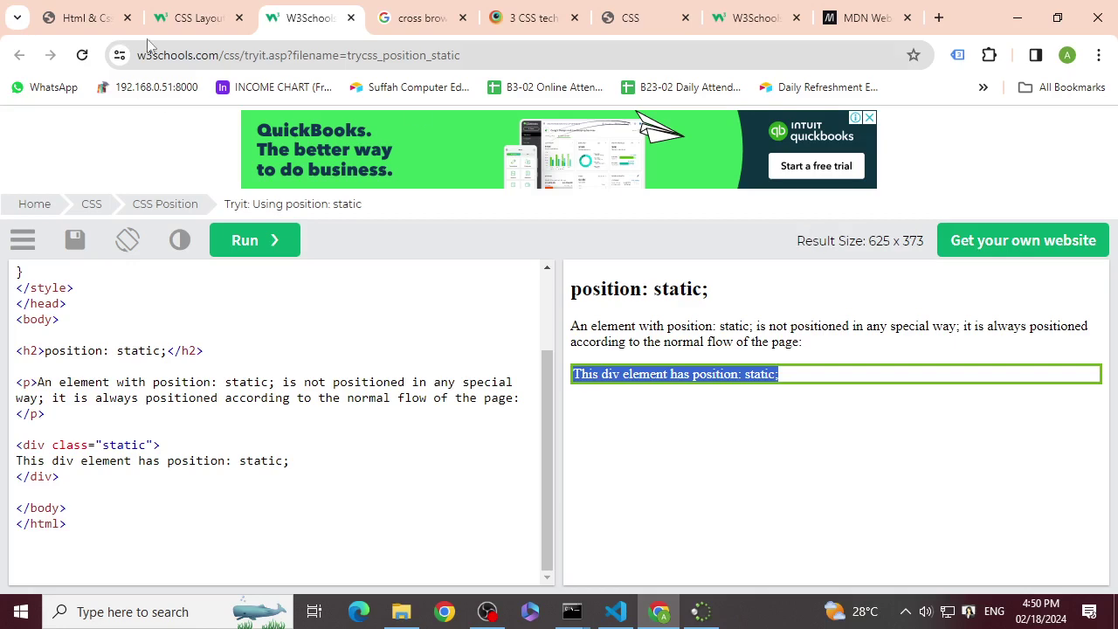
- Return to the W3Schools CSS Position page and read the position: relative section, highlighting "relative" and the left offset in the example
click(166, 16)
scroll(585, 545, down, 3)
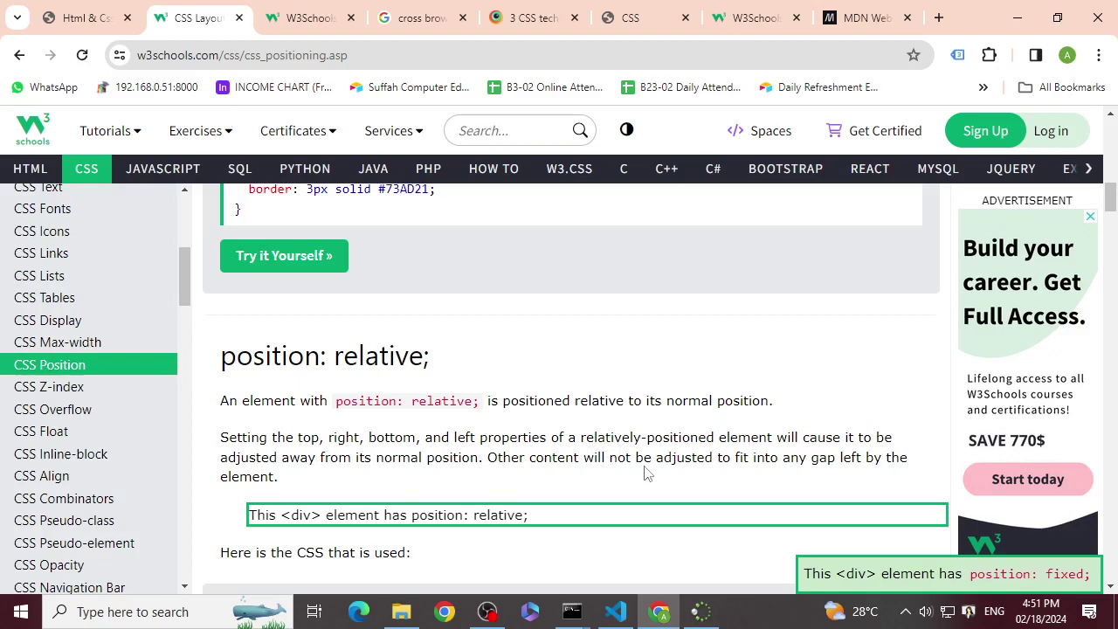
scroll(284, 453, down, 3)
scroll(283, 452, up, 2)
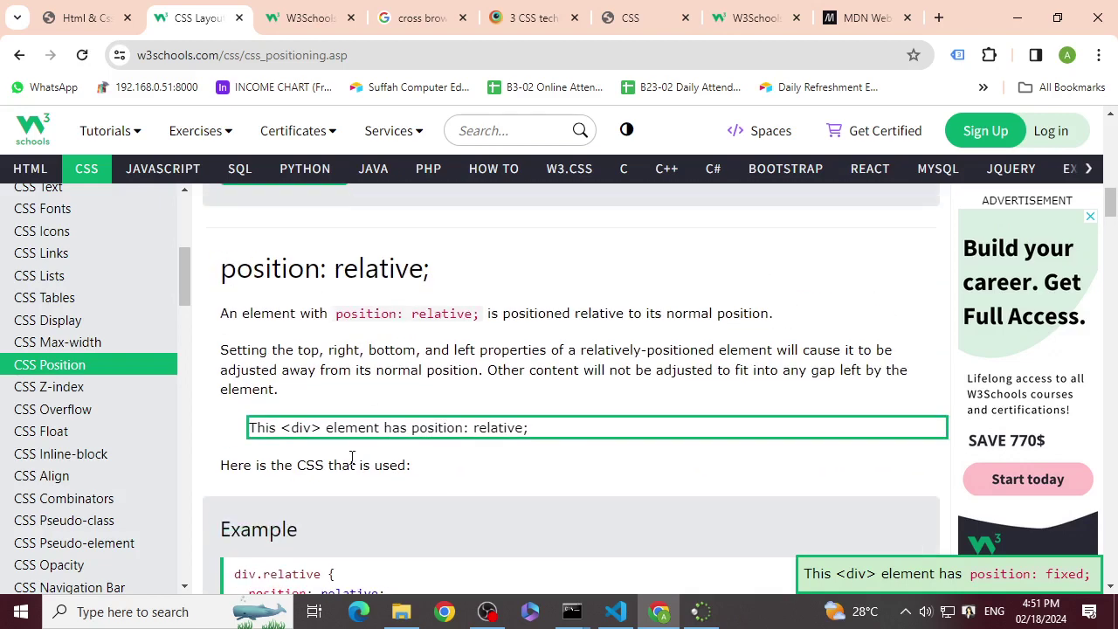
scroll(352, 456, down, 1)
drag(319, 513, 380, 507)
scroll(337, 541, down, 1)
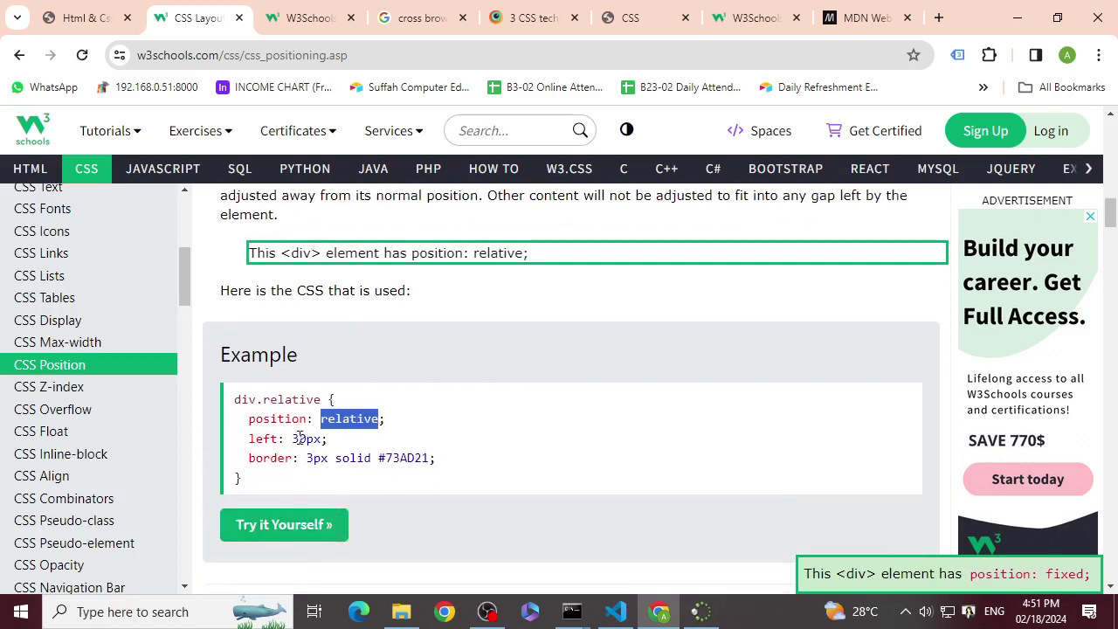
drag(298, 439, 320, 437)
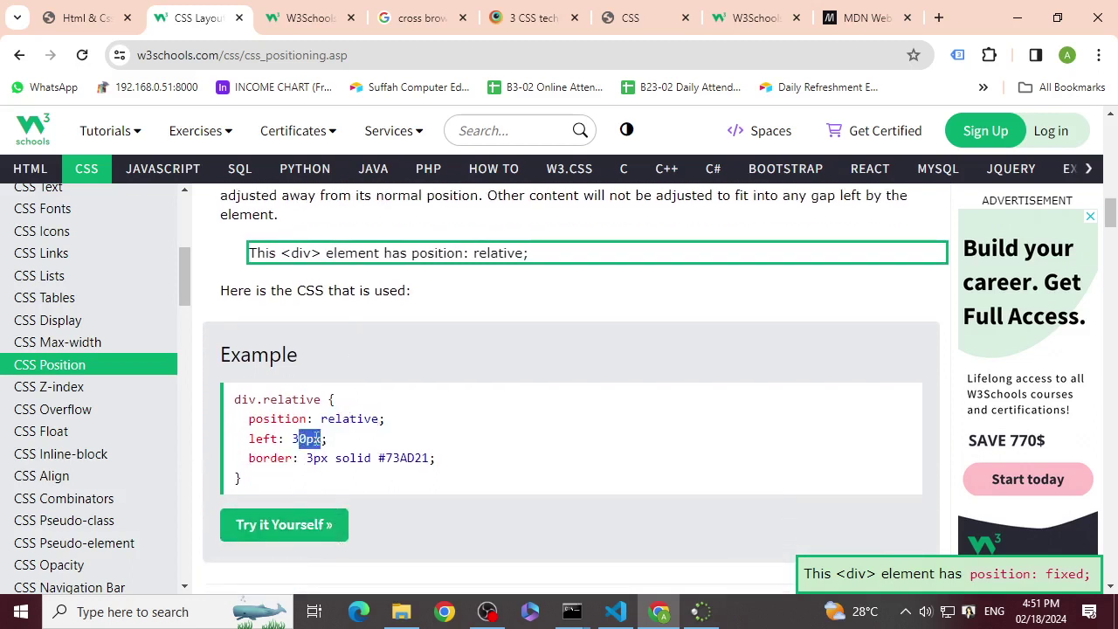
click(312, 449)
- Open the Tryit example for position: relative and examine the div and its "relative" class in the code
click(276, 528)
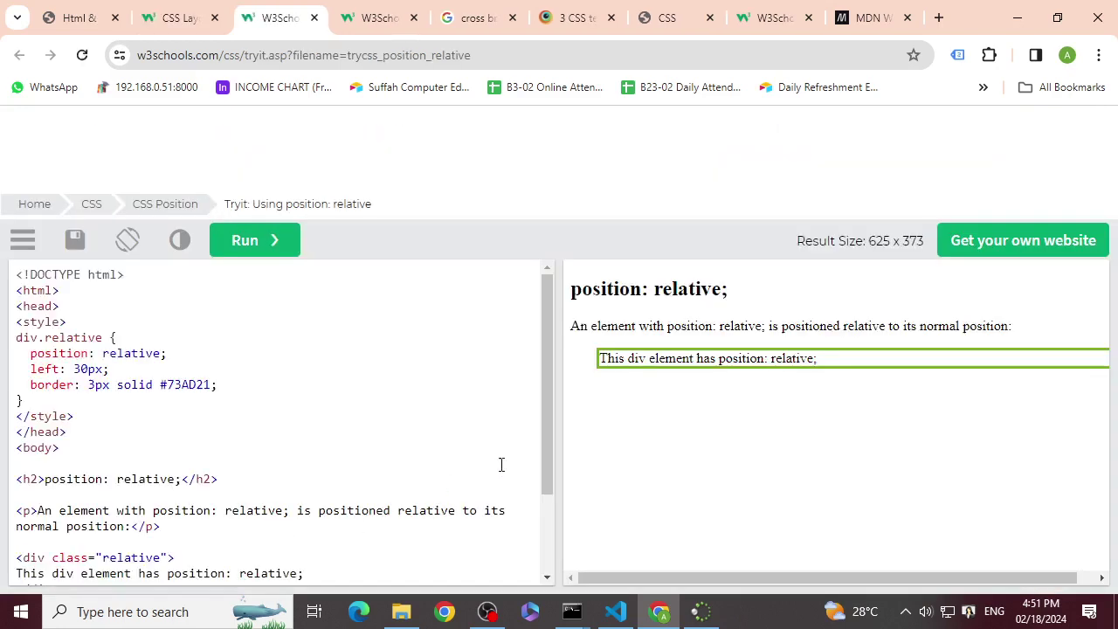
scroll(474, 417, down, 2)
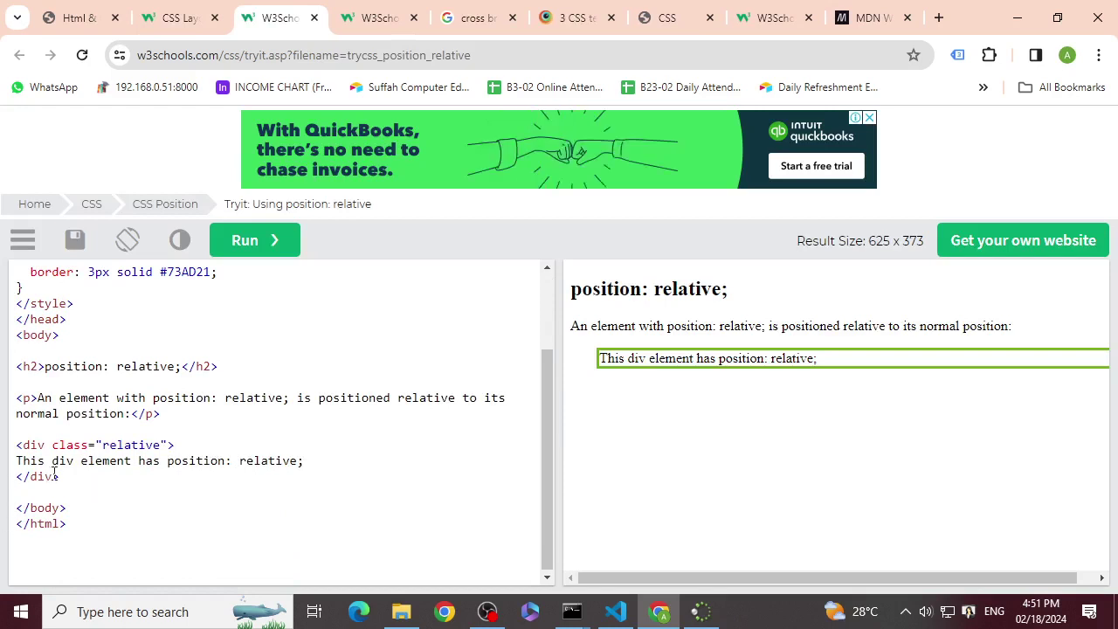
drag(59, 476, 12, 446)
double_click(112, 447)
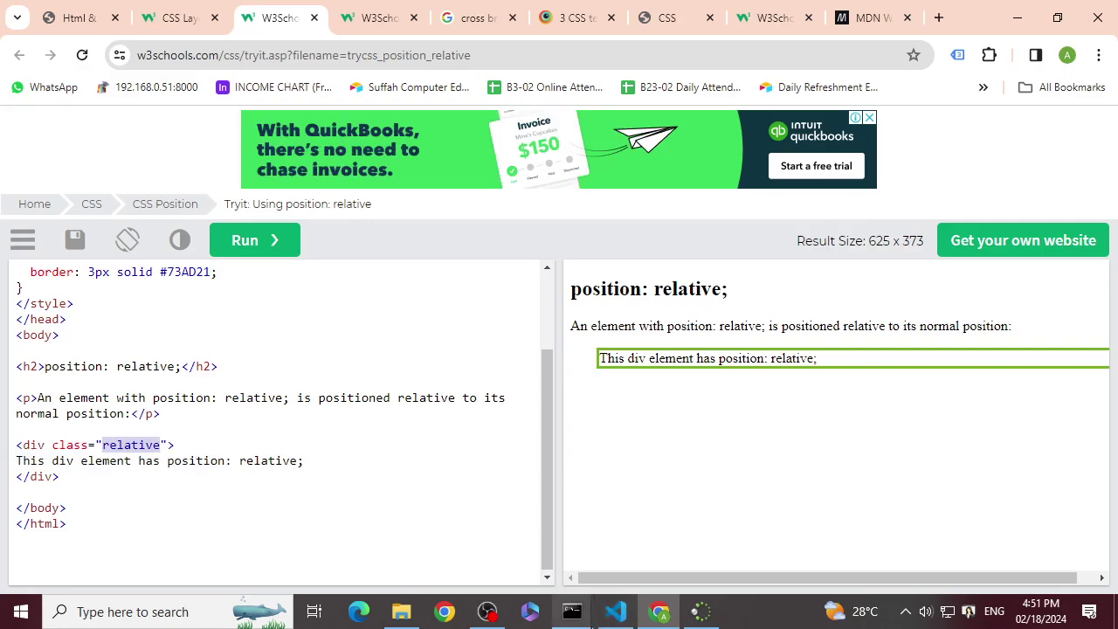
- Switch to VS Code and add position: relative; to the .one rule in style.css
click(616, 612)
click(234, 55)
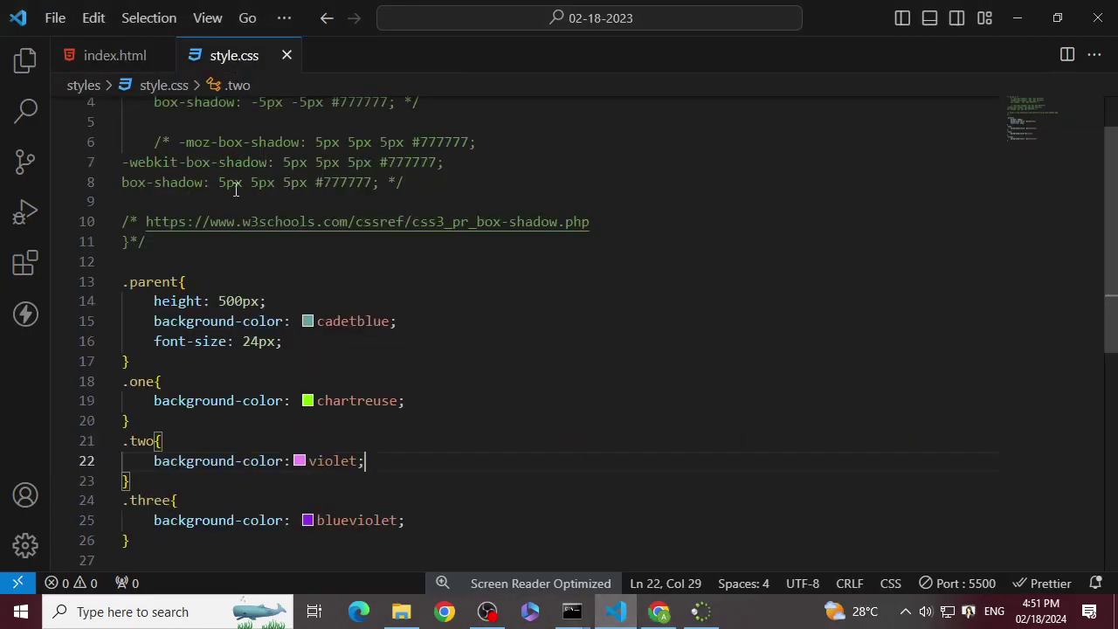
click(425, 400)
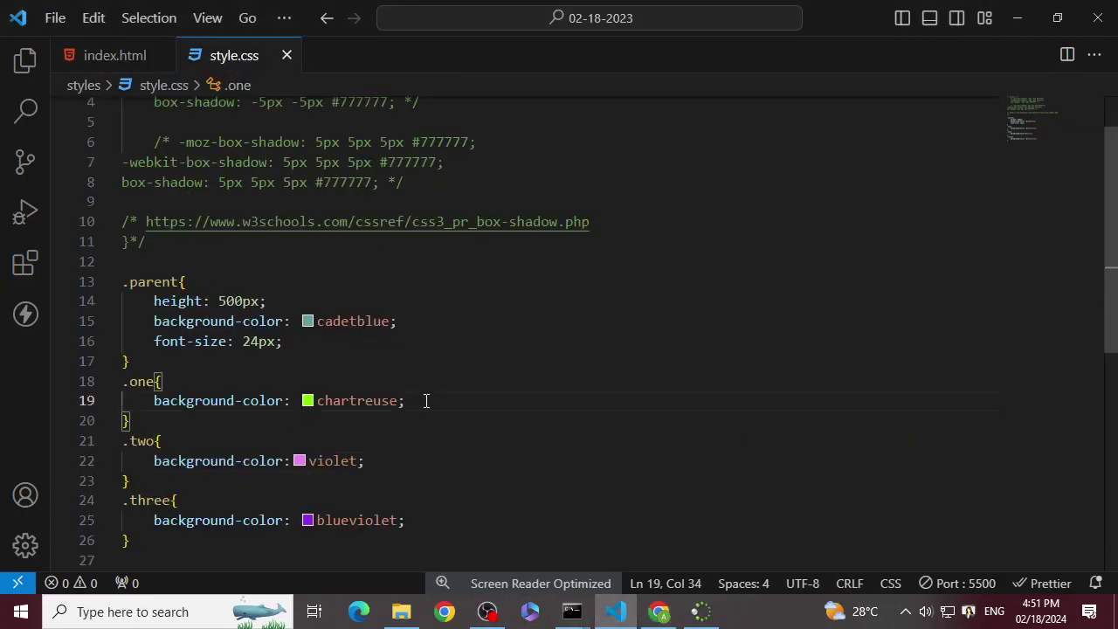
key(Return)
text(po)
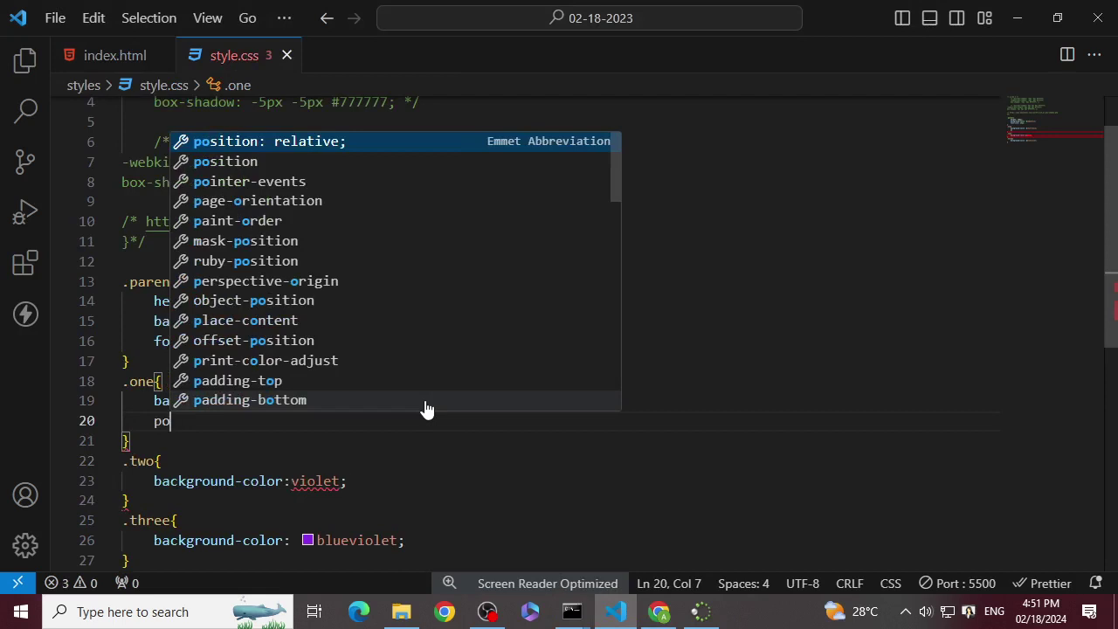
key(Return)
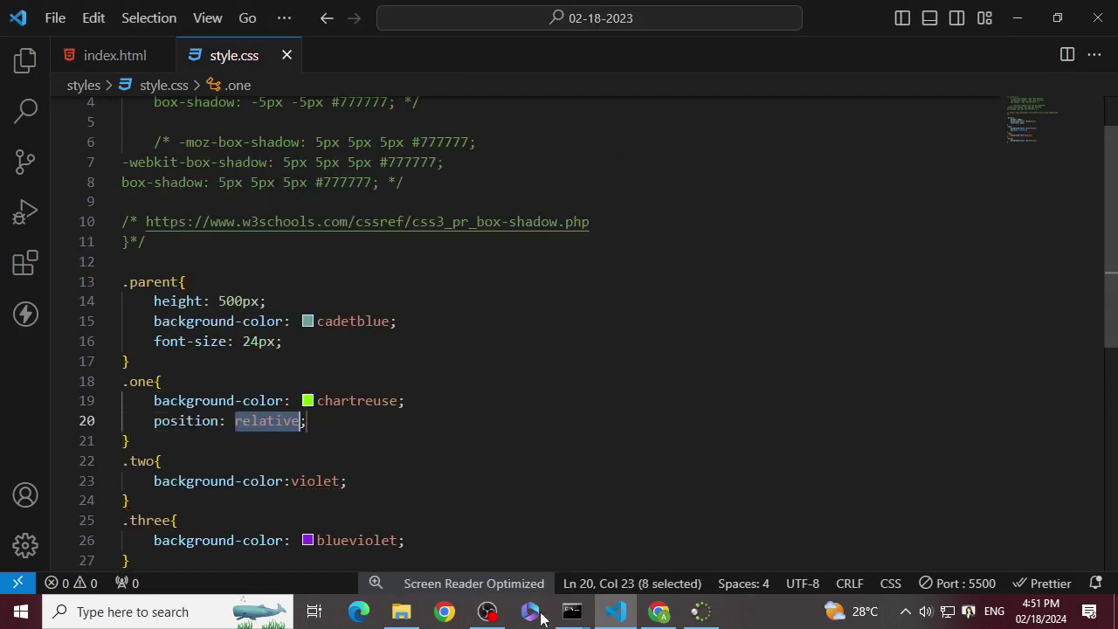
- Switch to Chrome and view the CSS Positions demo page, making the developer tools pane slightly taller
click(659, 611)
click(772, 18)
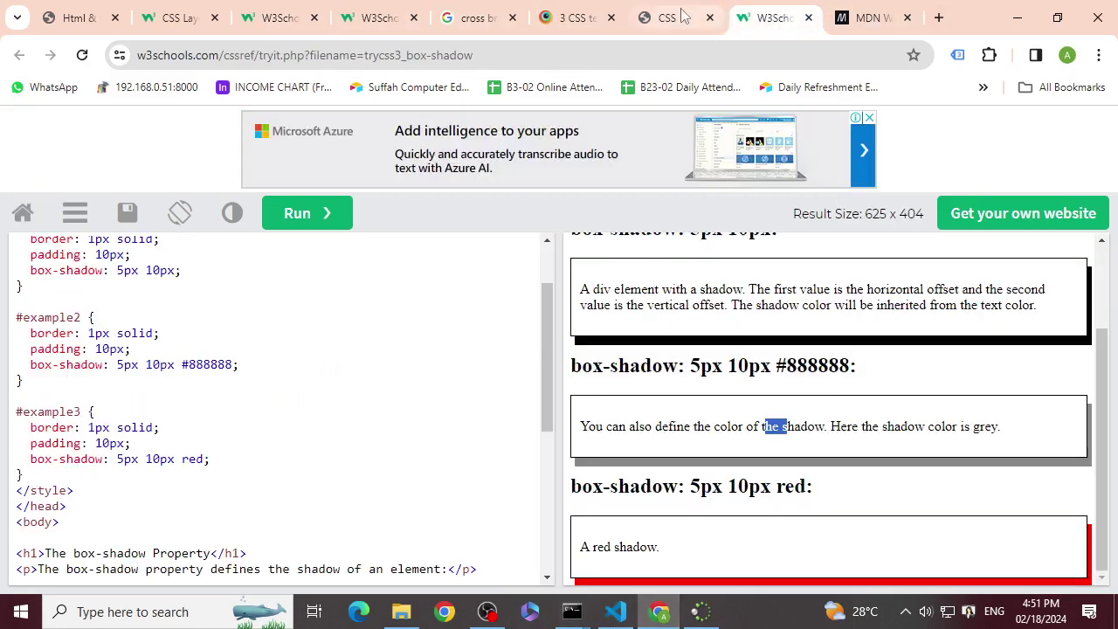
click(681, 18)
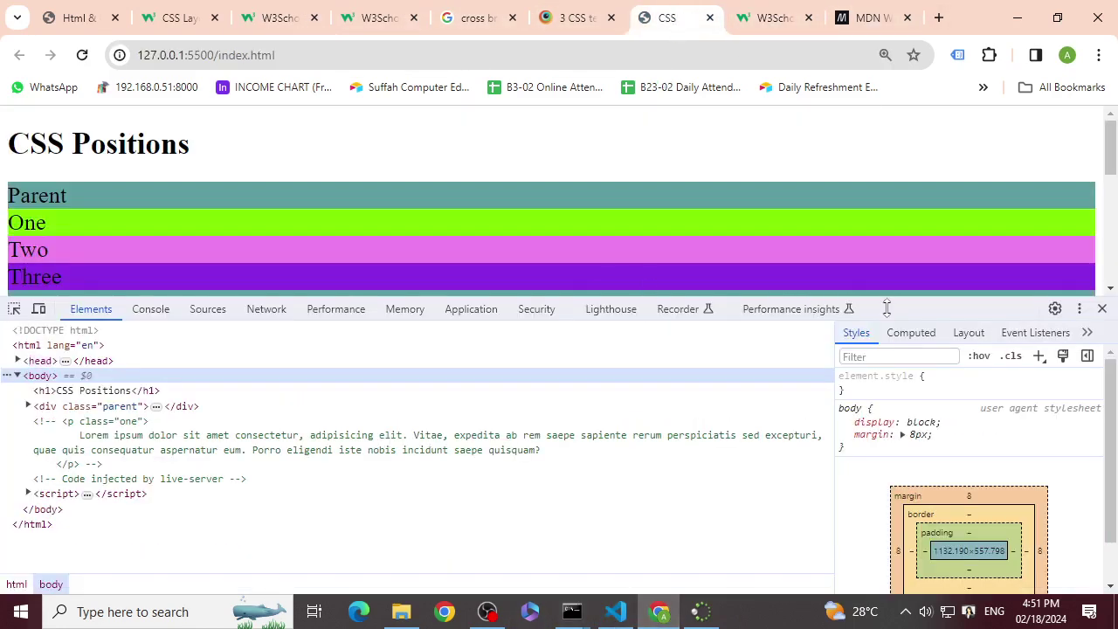
drag(886, 308, 856, 288)
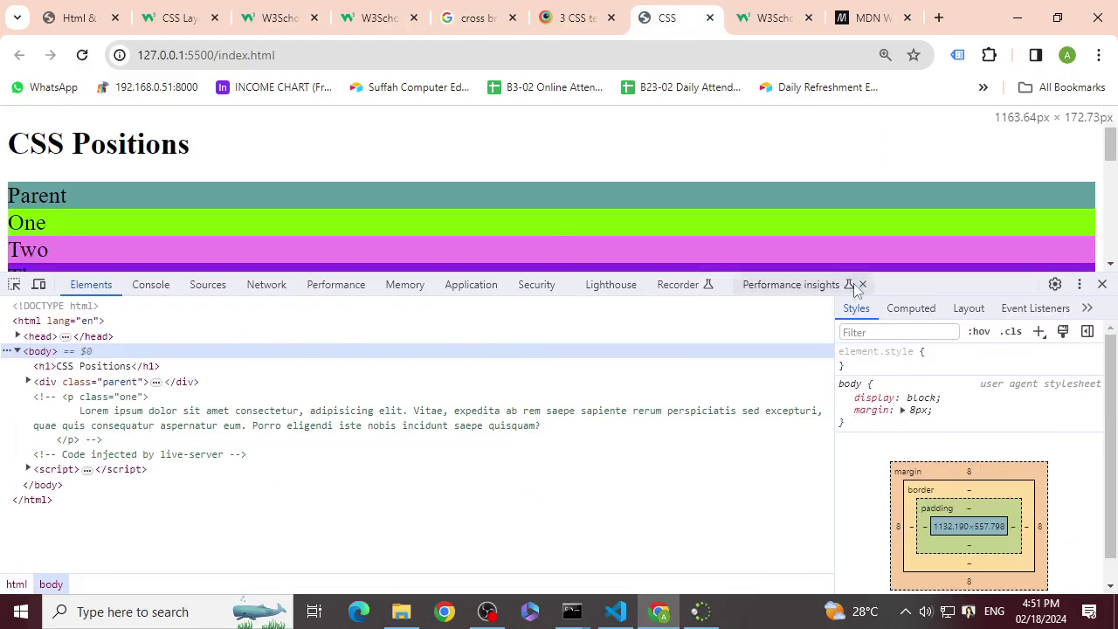
- Add top: 50px; to the .one rule in style.css in VS Code and view the demo page in Chrome with the developer tools shrunk
click(615, 611)
click(350, 417)
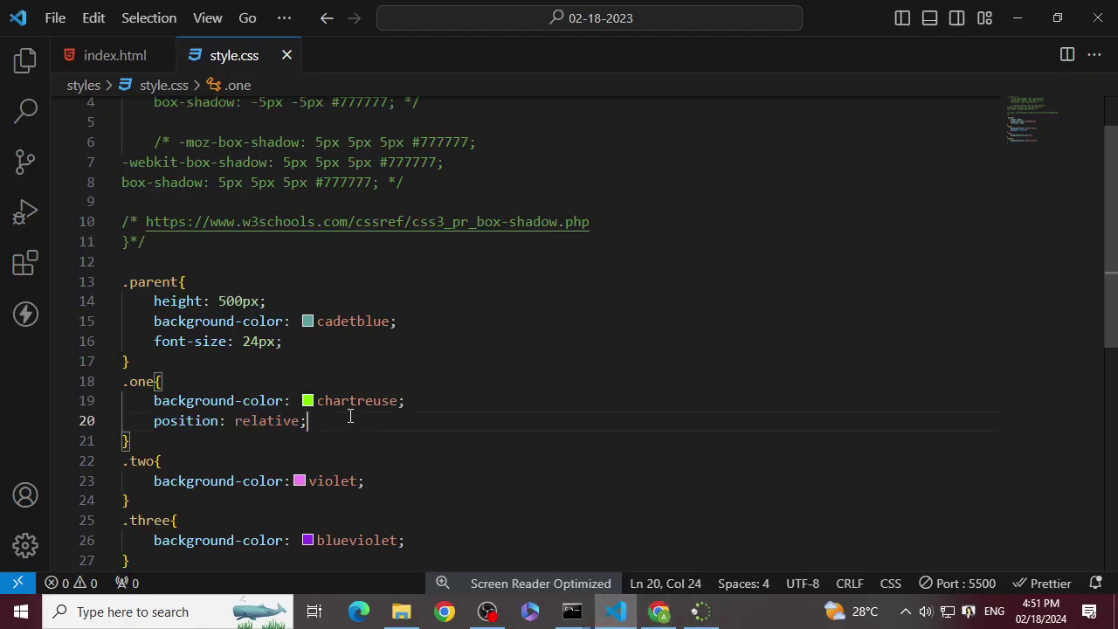
key(Return)
text(top)
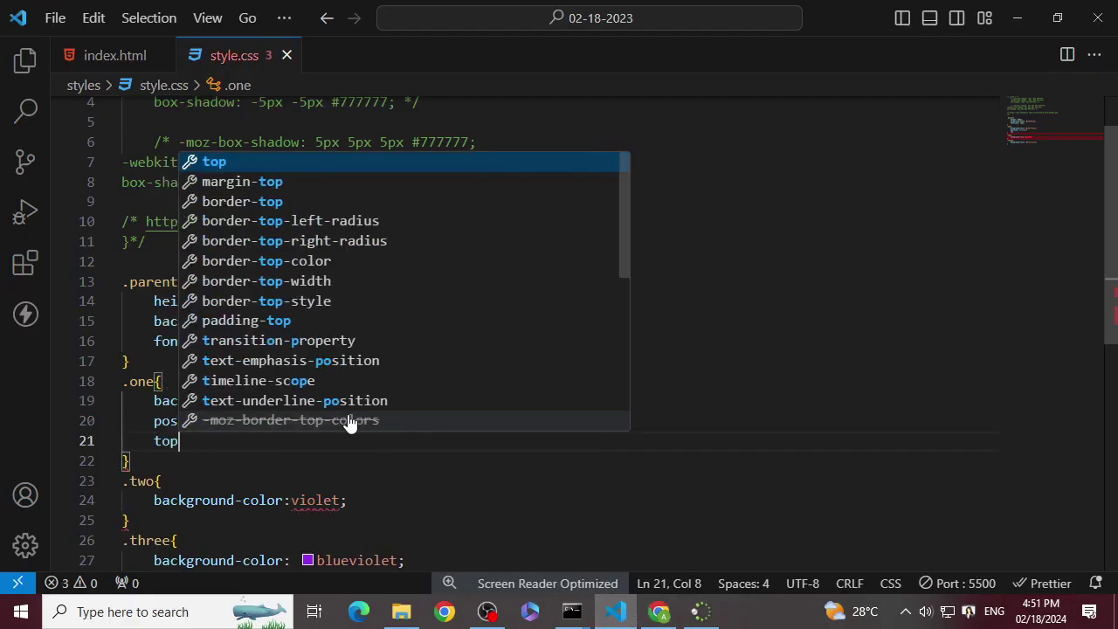
key(Return)
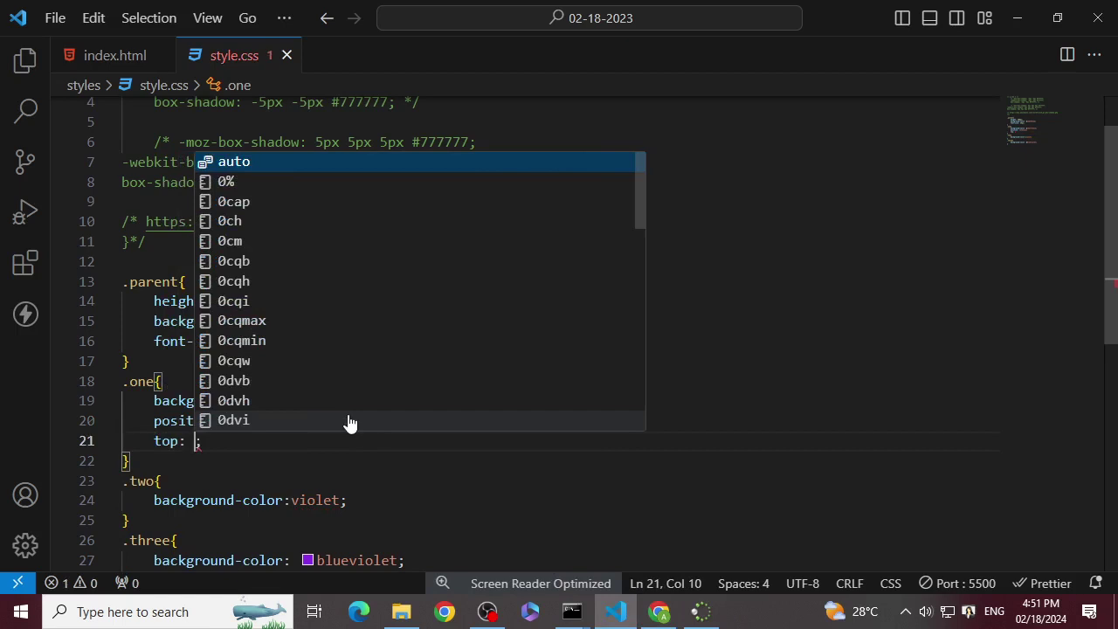
text(50px)
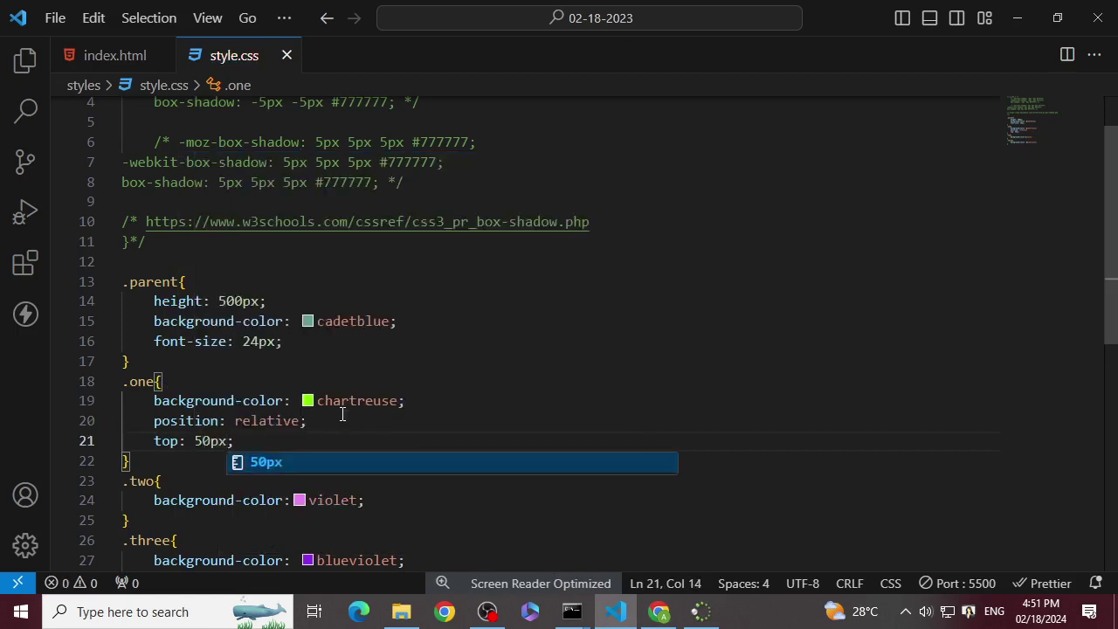
click(659, 610)
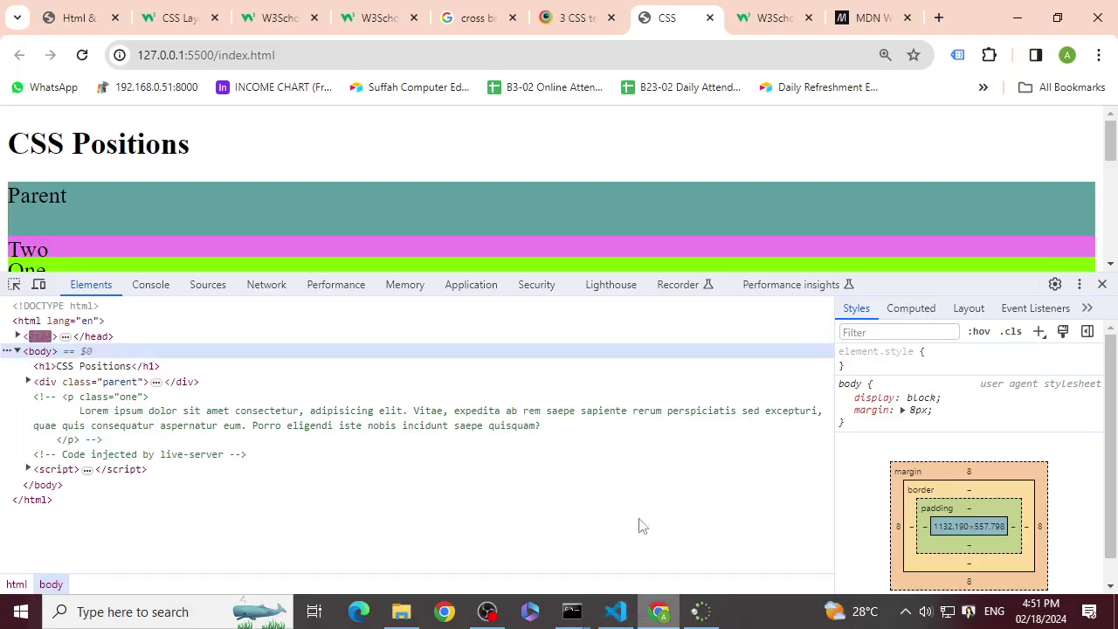
drag(914, 289, 761, 508)
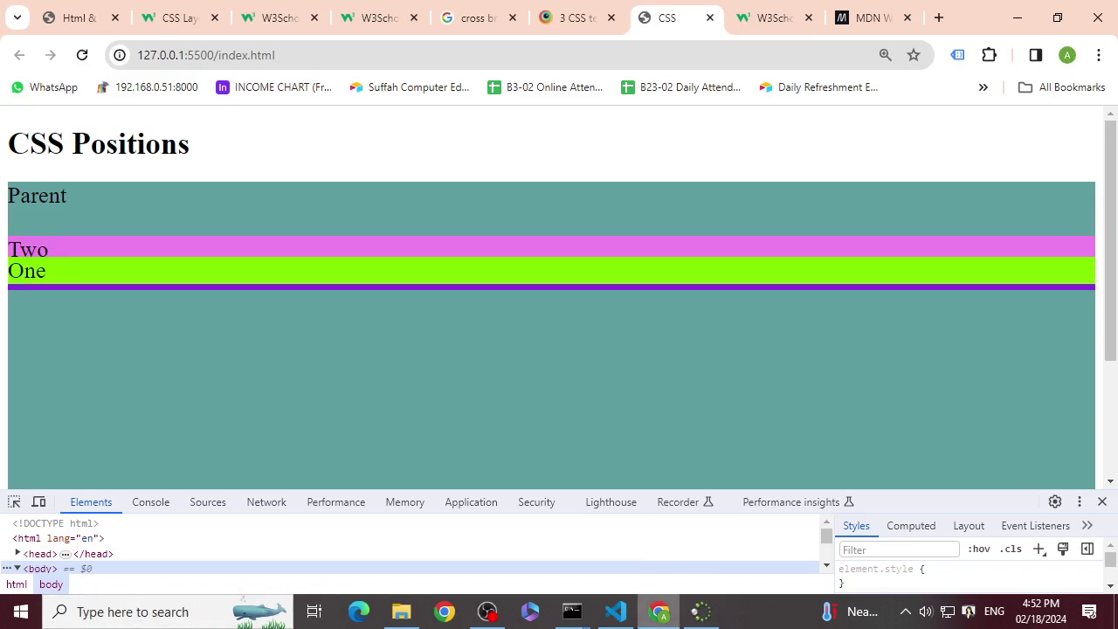
- Copy the font-size declaration from .parent into the .one rule in VS Code, set it to 18px, and check the demo page in Chrome
click(599, 623)
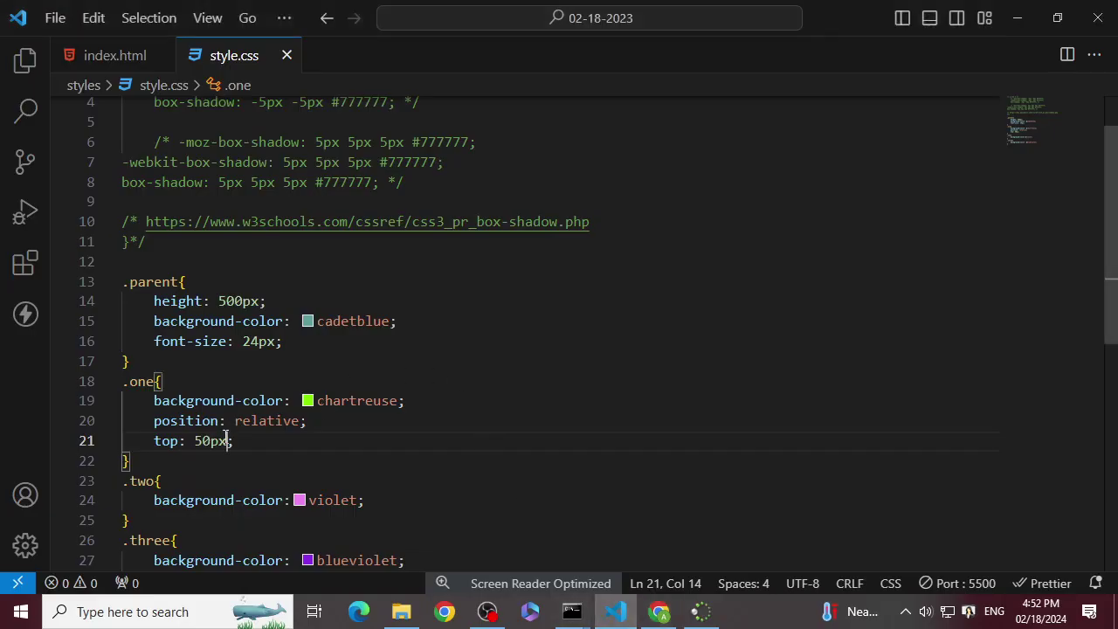
drag(286, 342, 147, 347)
key(ctrl+c)
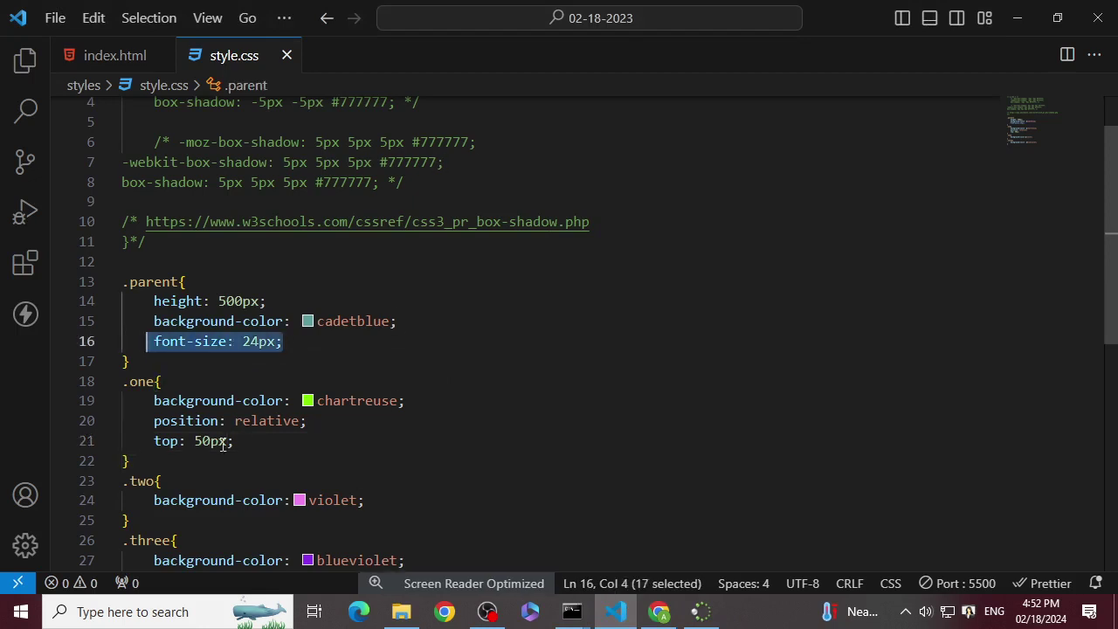
click(247, 441)
key(Return)
text(v)
key(BackSpace)
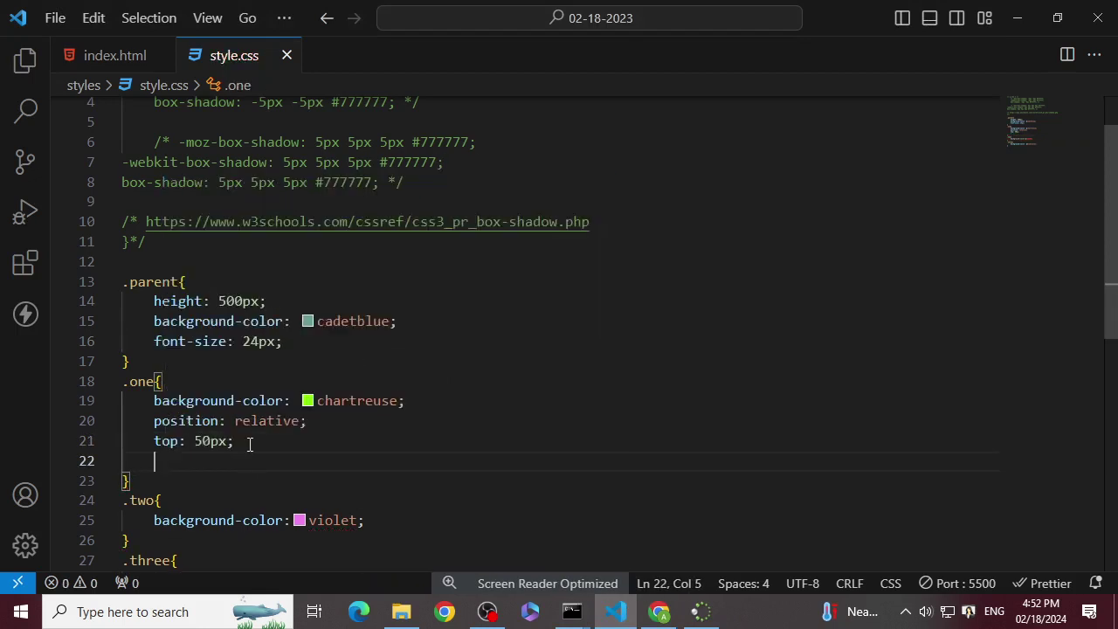
key(ctrl+v)
key(Left)
key(Left)
key(Left)
key(Left)
key(Right)
key(BackSpace)
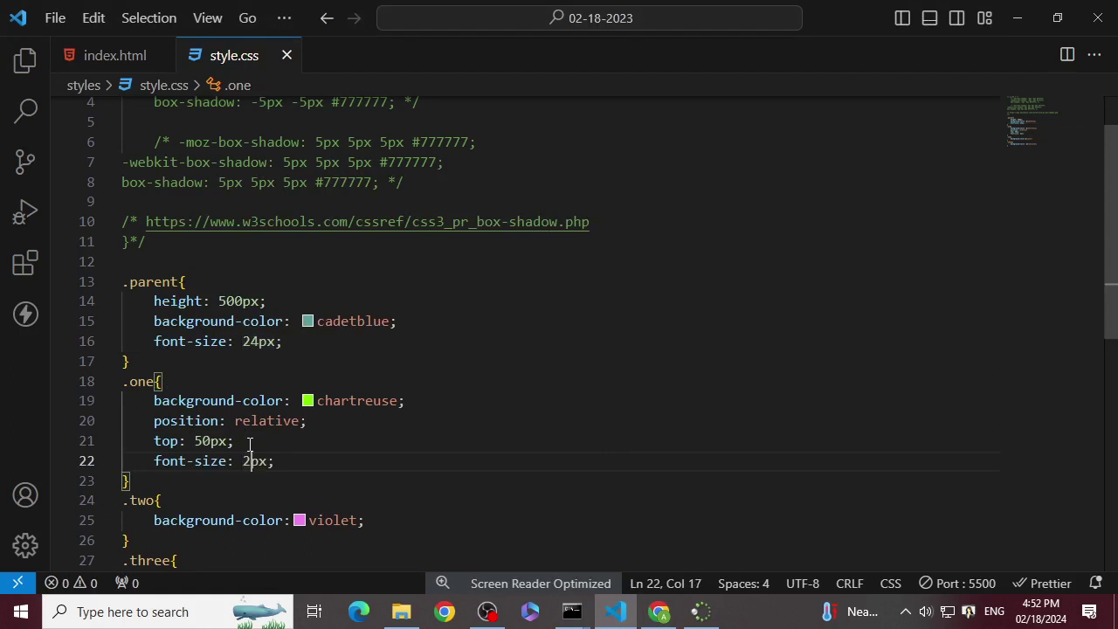
key(BackSpace)
text(18)
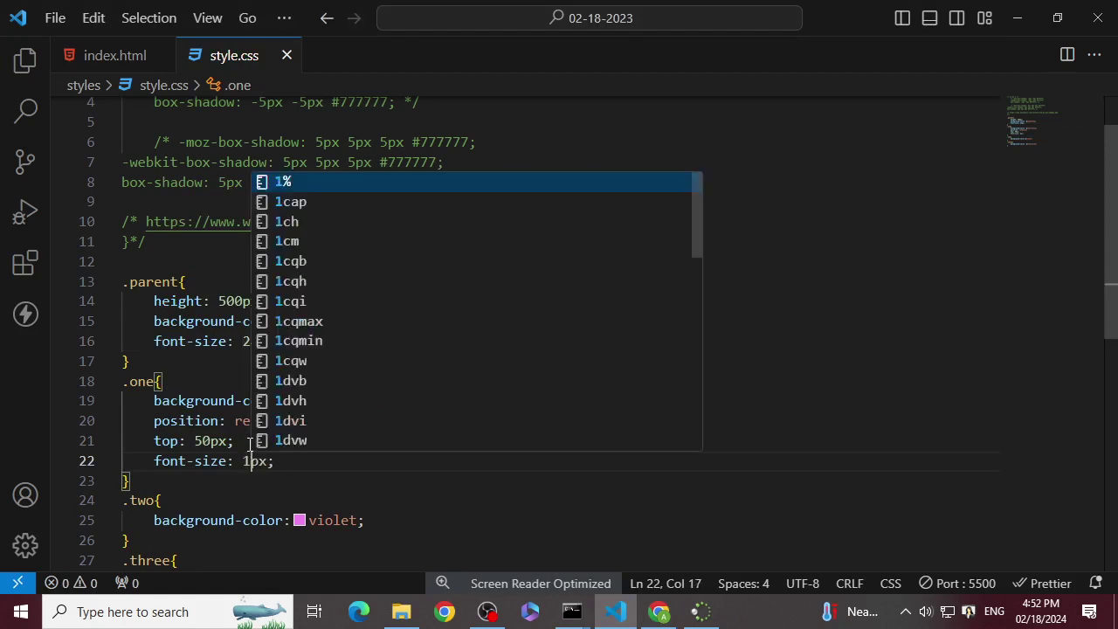
click(659, 611)
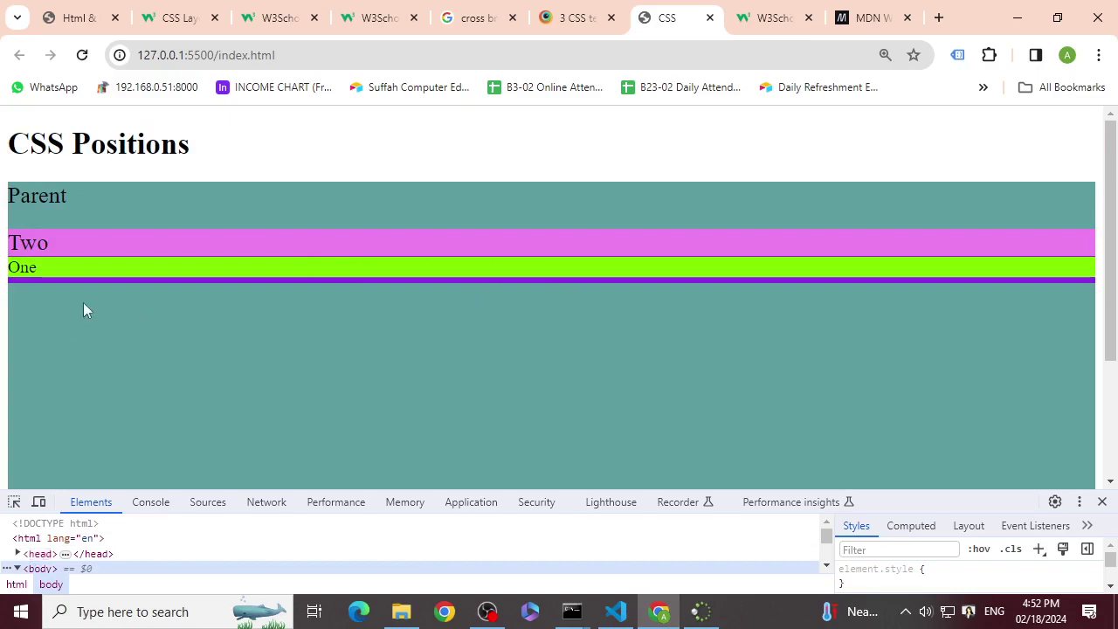
- Set the font-size of the .one rule to 10px in VS Code and check the demo page in Chrome
click(616, 611)
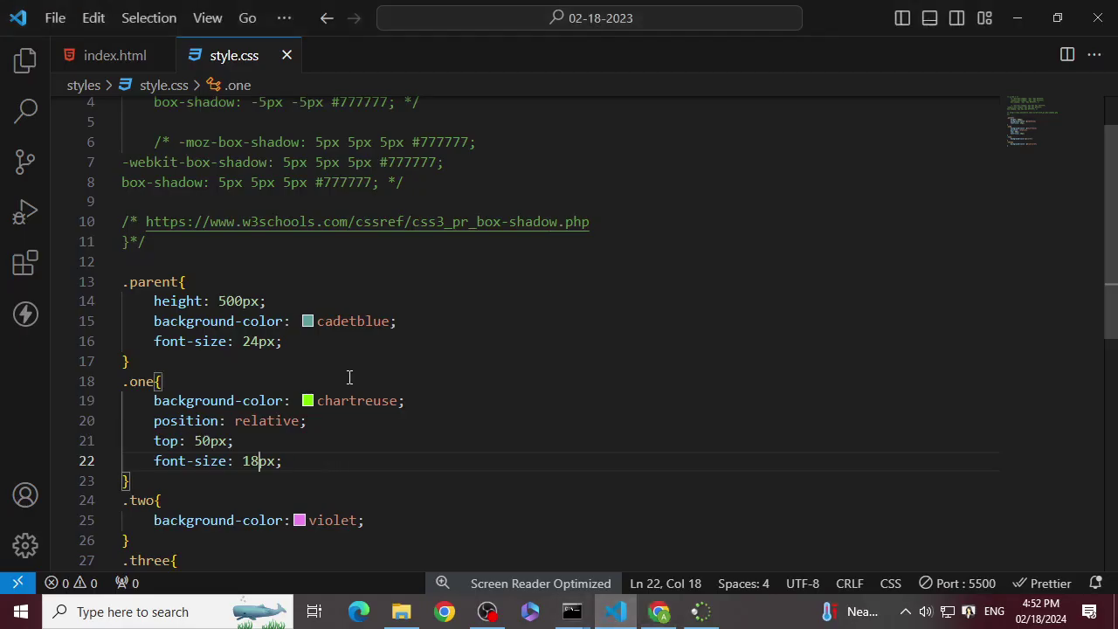
key(shift+Left)
key(shift+Left)
text(10)
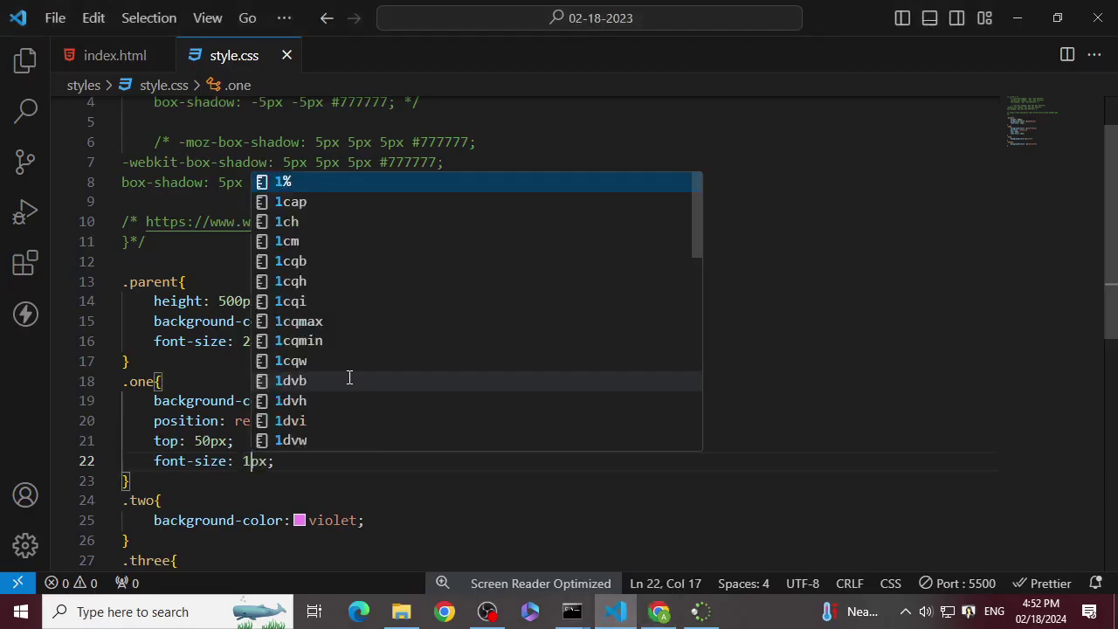
click(660, 612)
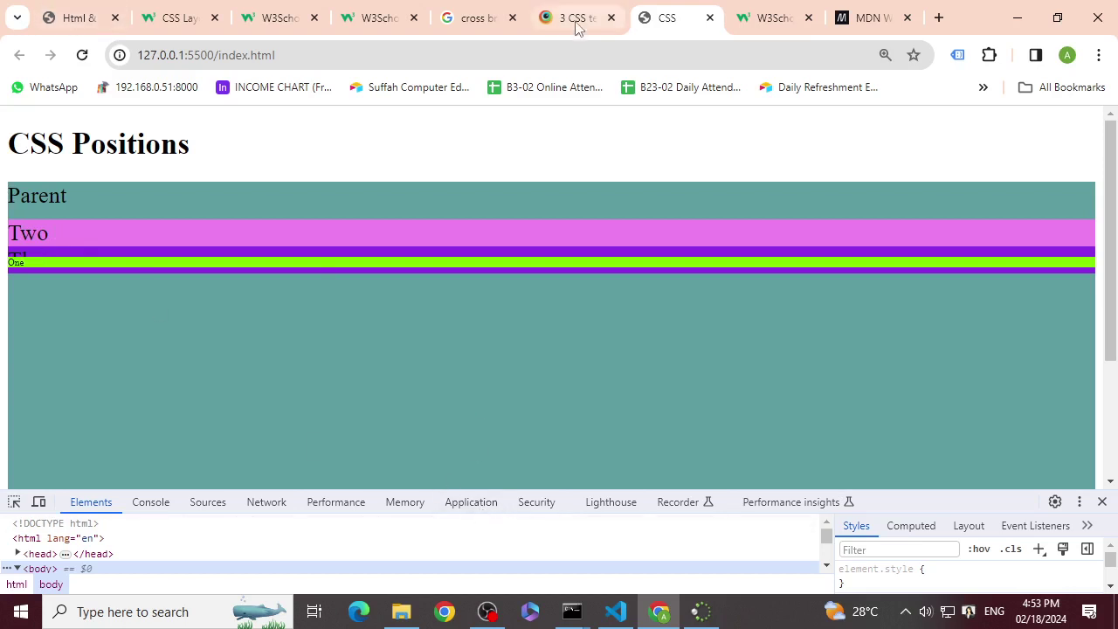
click(738, 11)
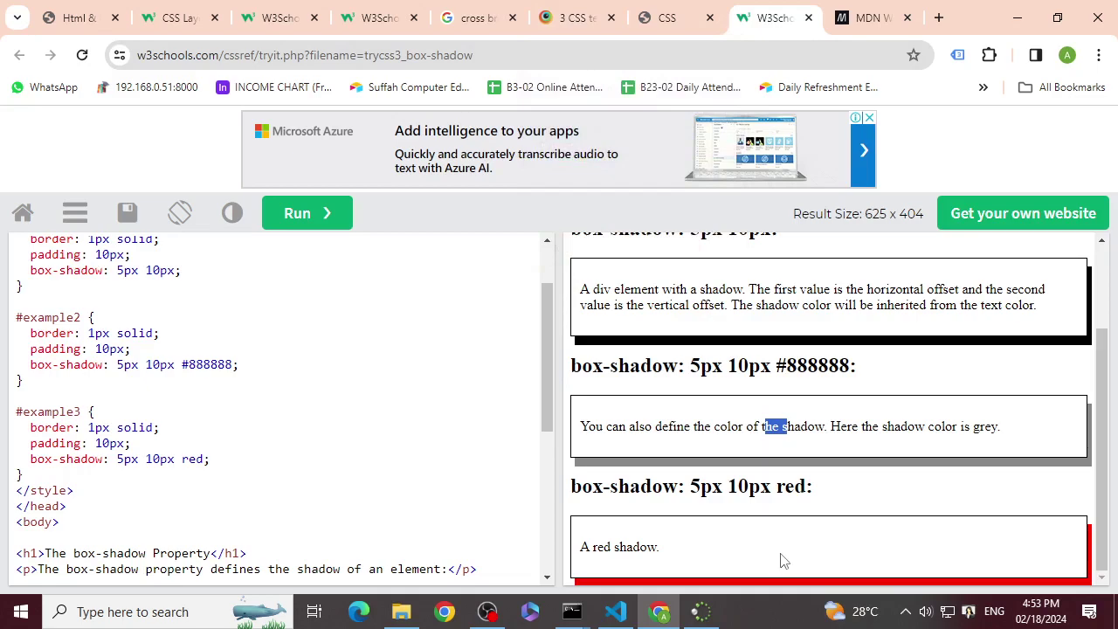
click(606, 611)
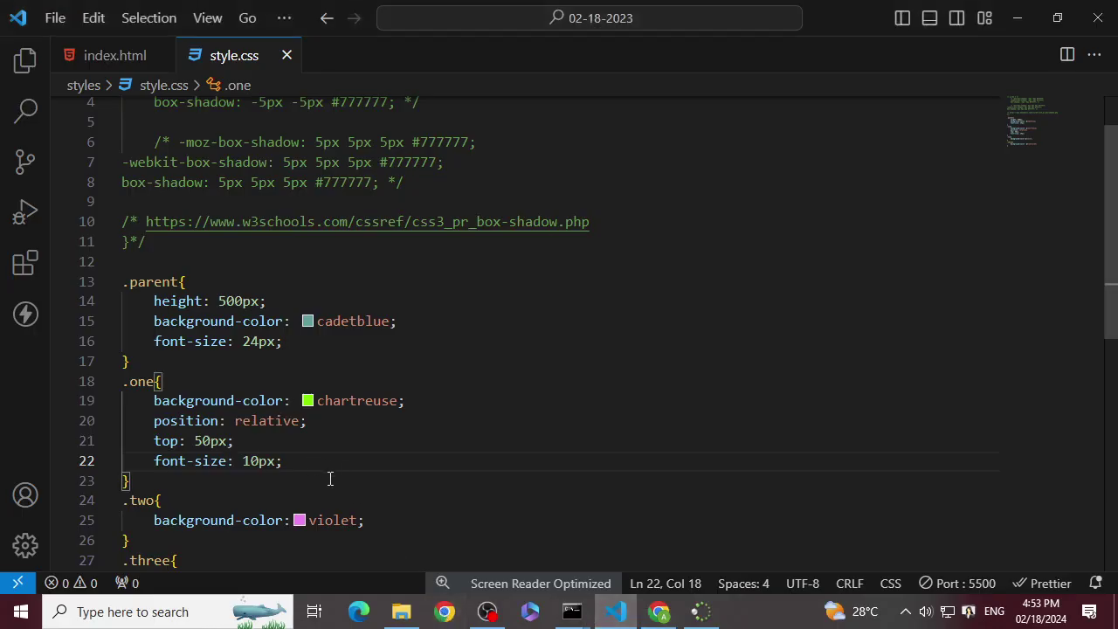
drag(155, 460, 377, 461)
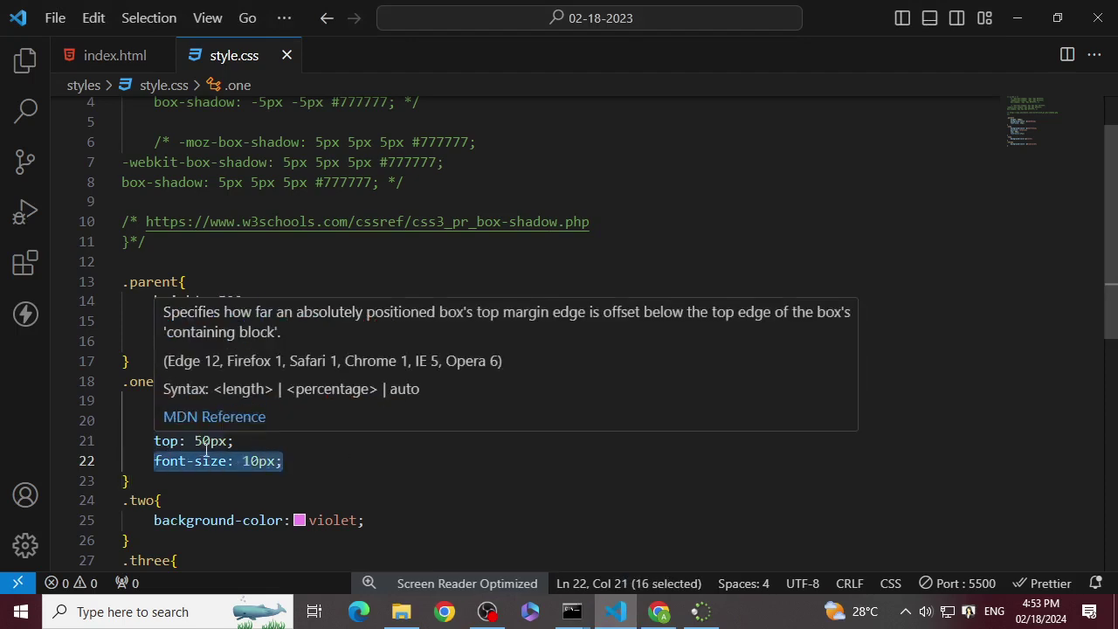
key(Return)
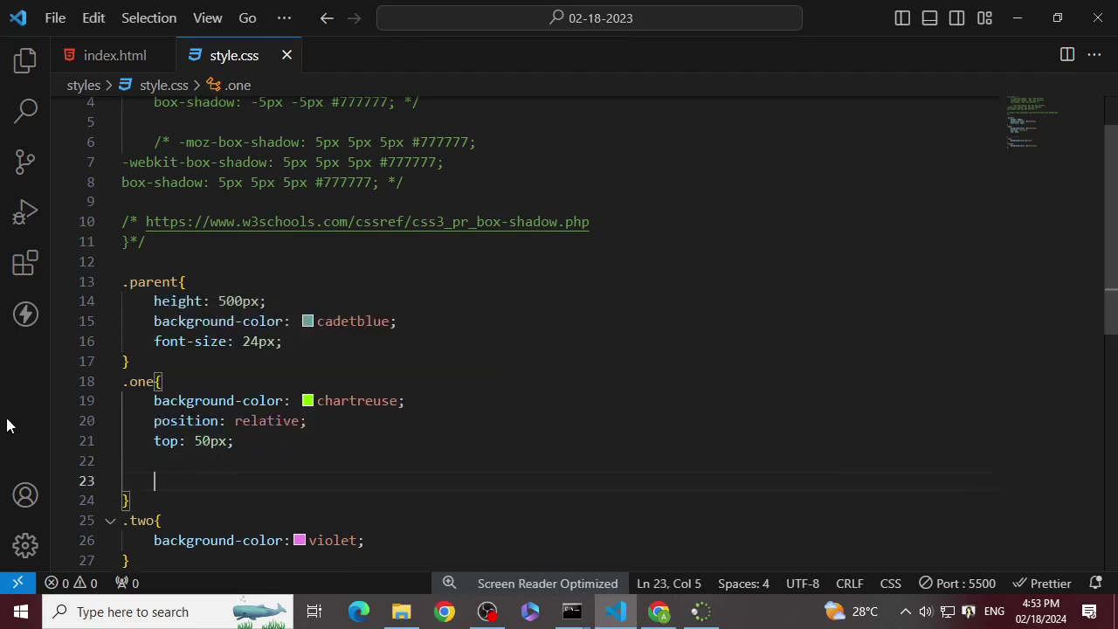
key(ctrl+z)
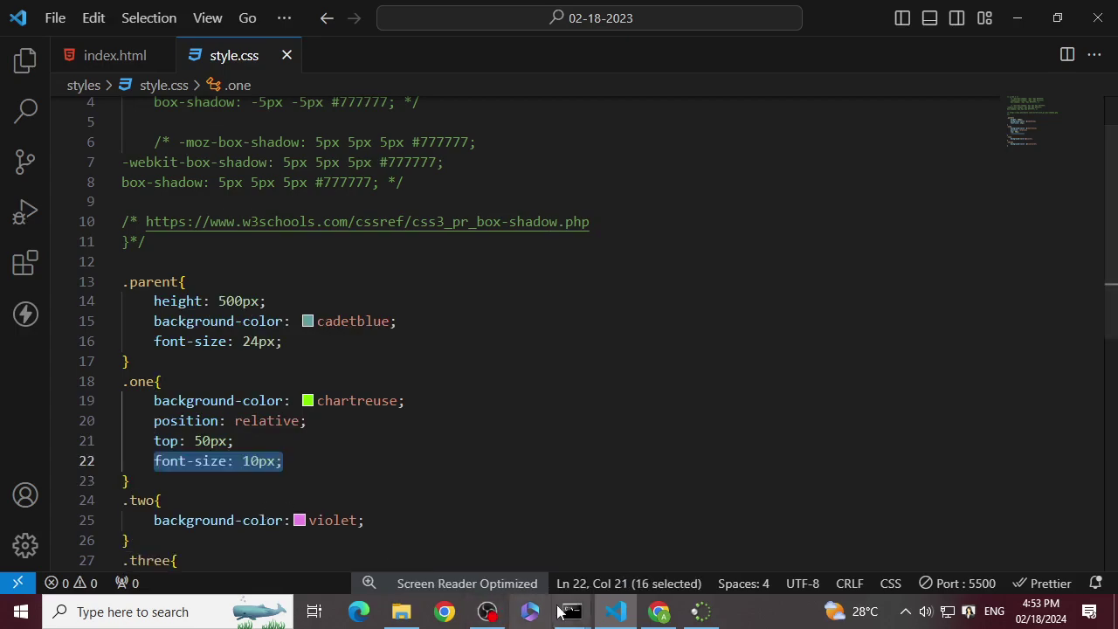
- View the CSS Positions demo page in Chrome and review the div markup in index.html in VS Code
click(659, 611)
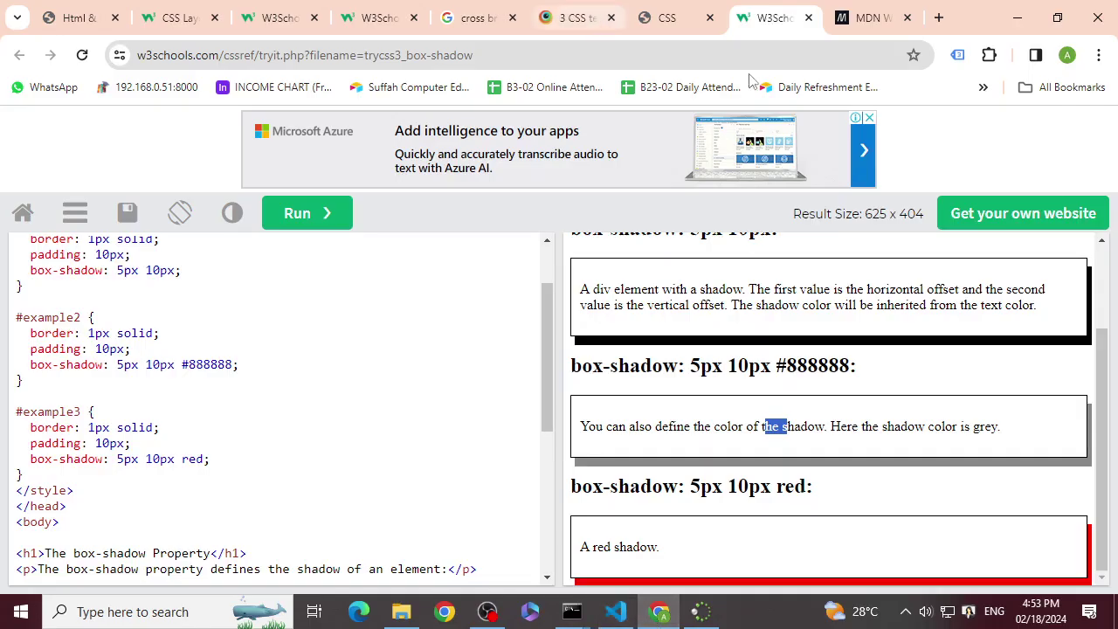
click(650, 18)
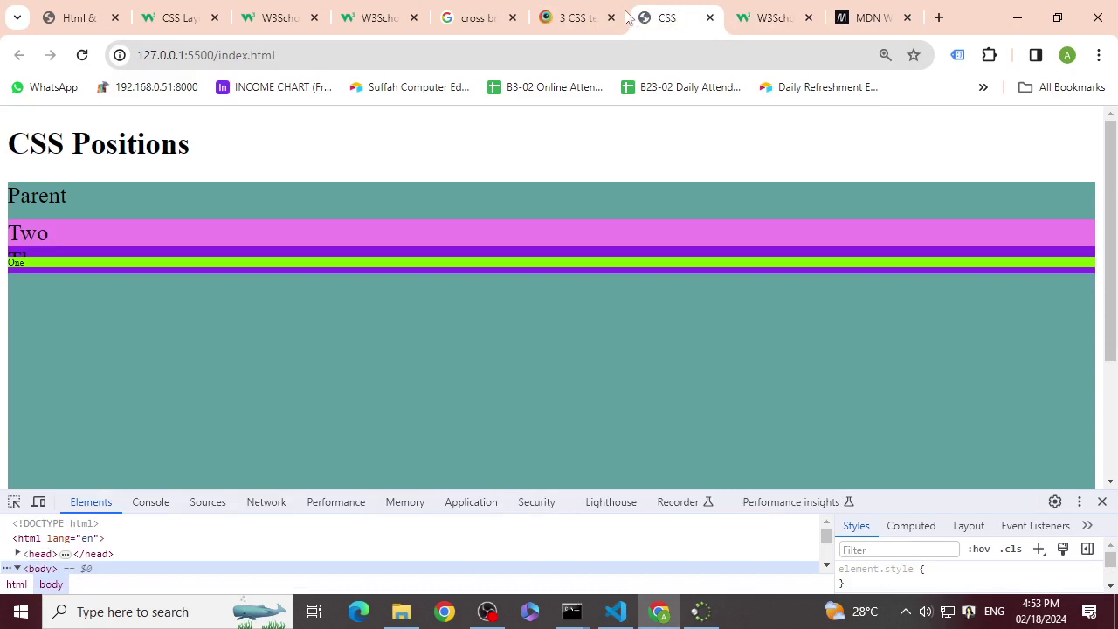
mouse_move(590, 7)
click(616, 612)
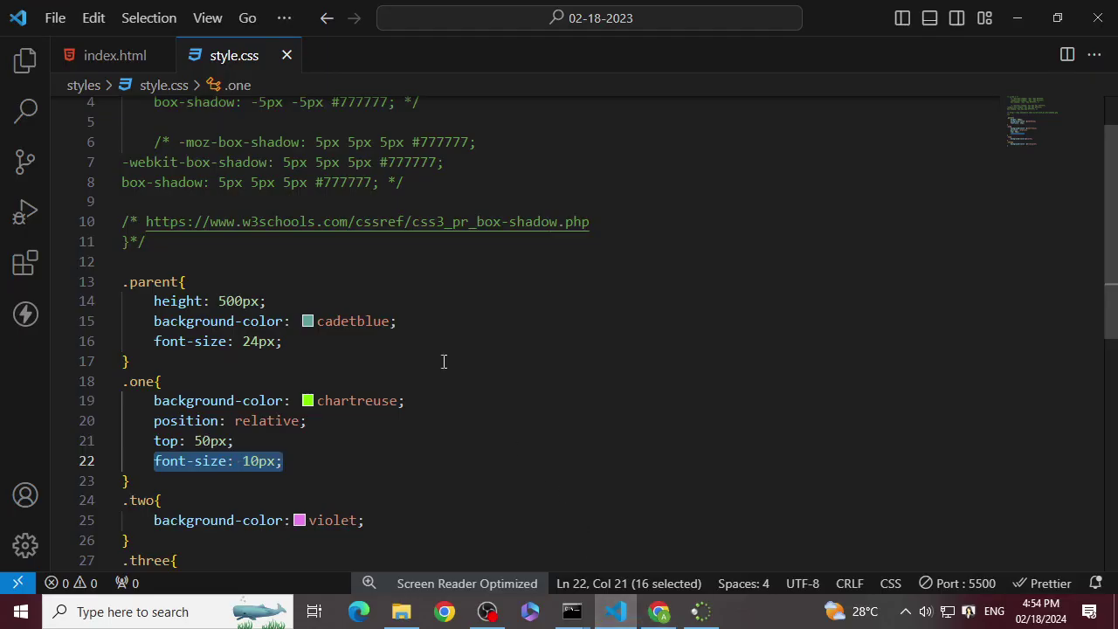
click(73, 56)
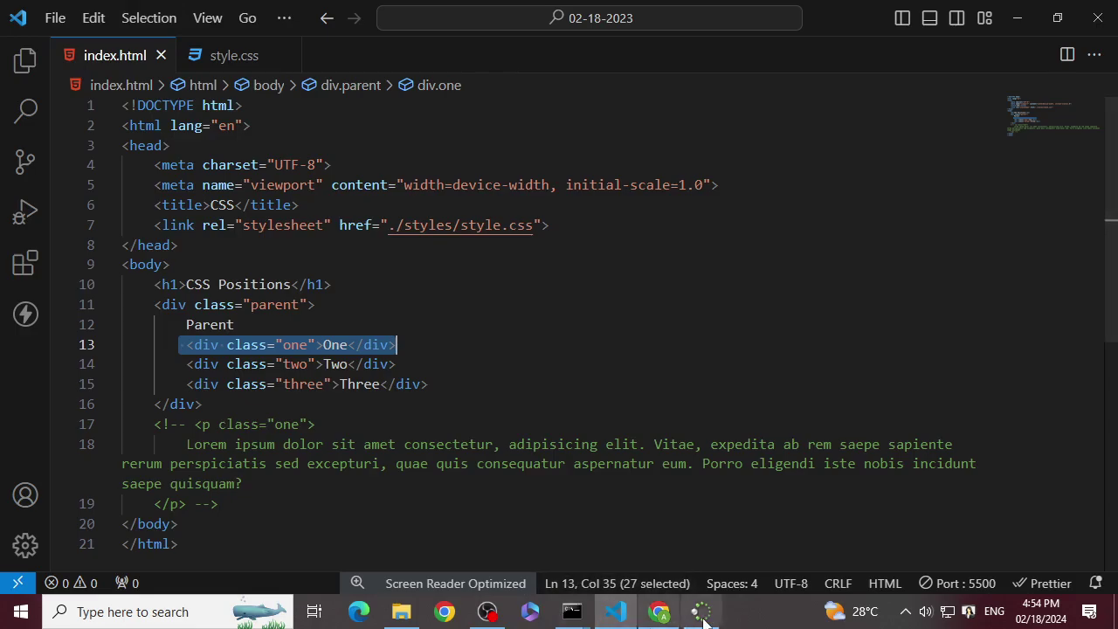
- Switch to Chrome and read the position: fixed section and its example on the W3Schools CSS Position page
click(671, 619)
click(377, 16)
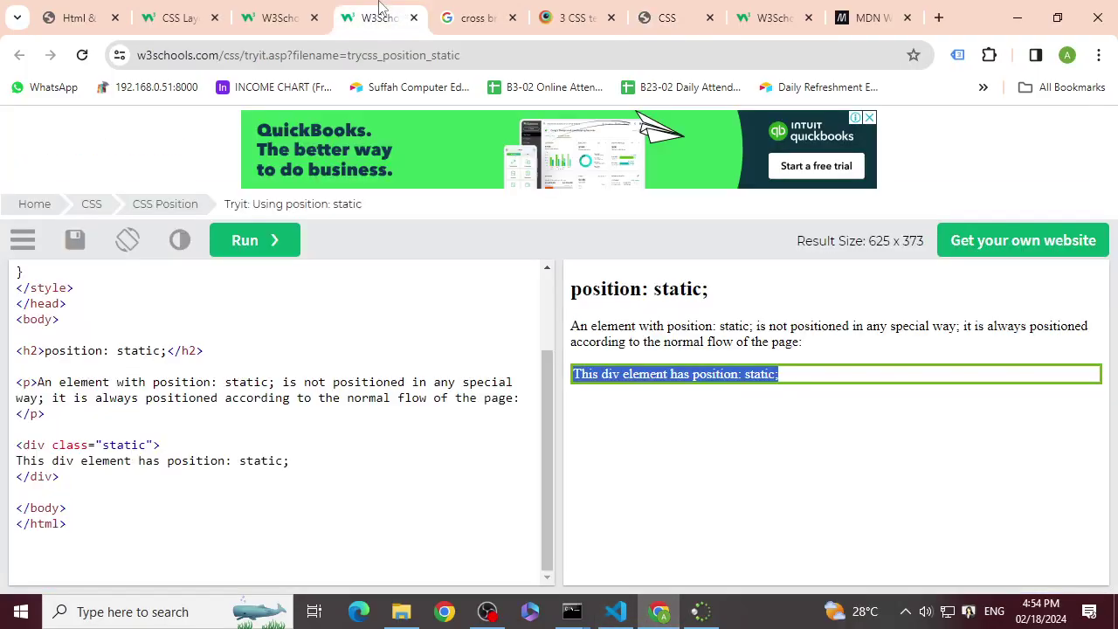
click(297, 14)
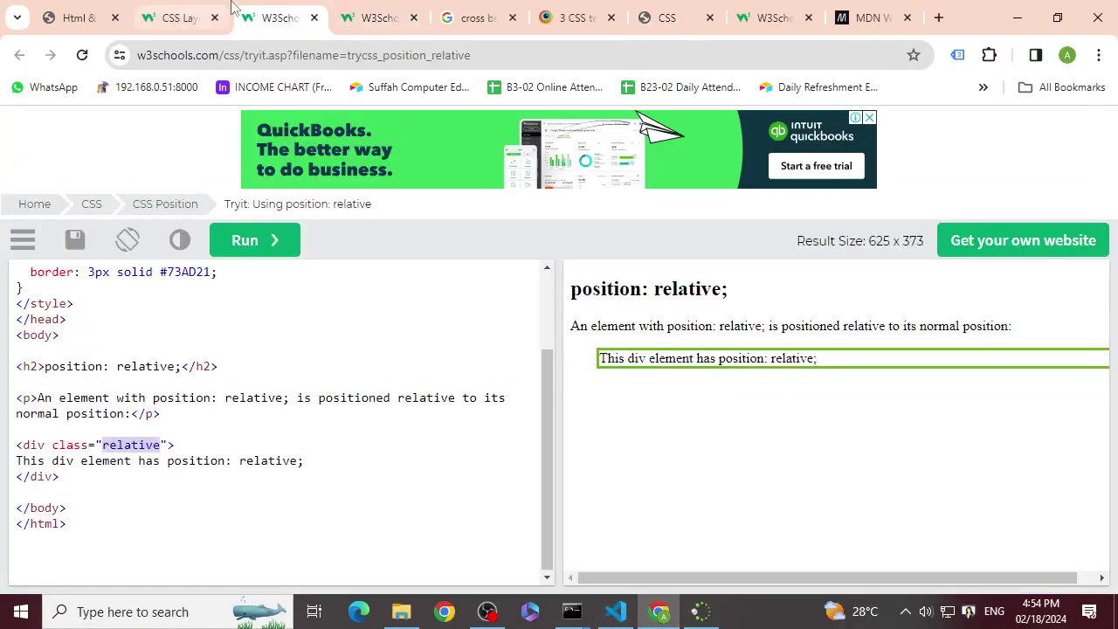
click(780, 17)
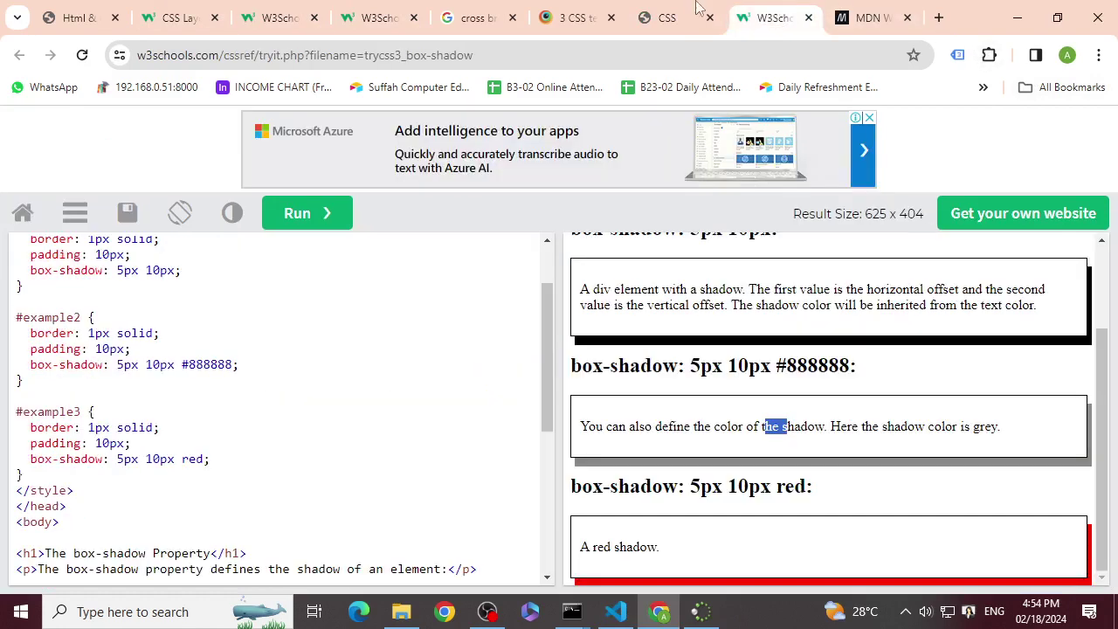
click(186, 17)
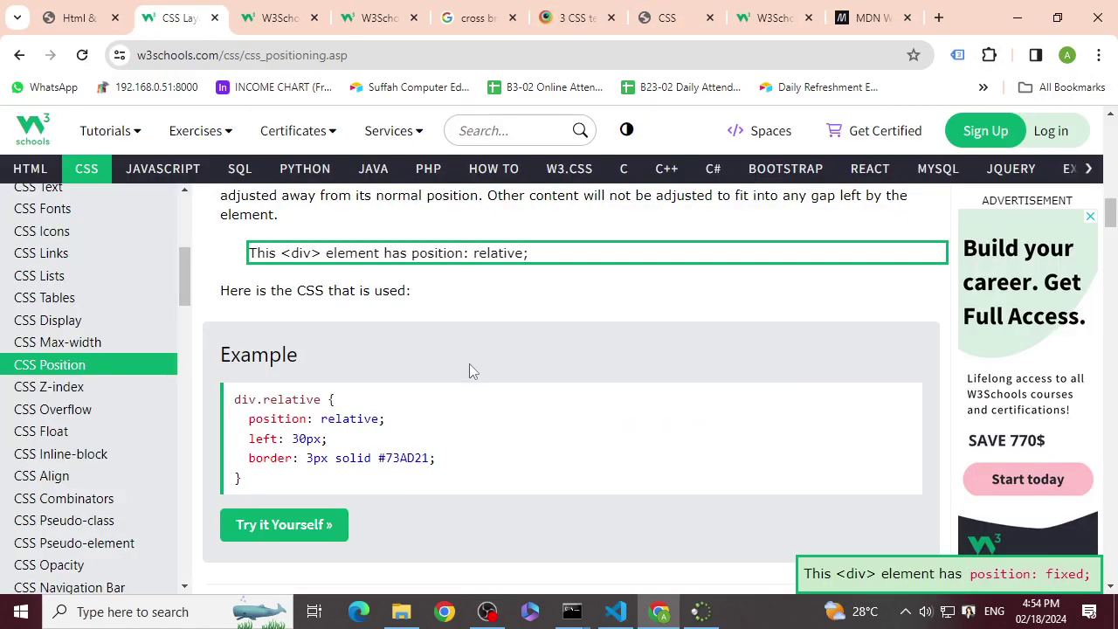
scroll(469, 367, down, 5)
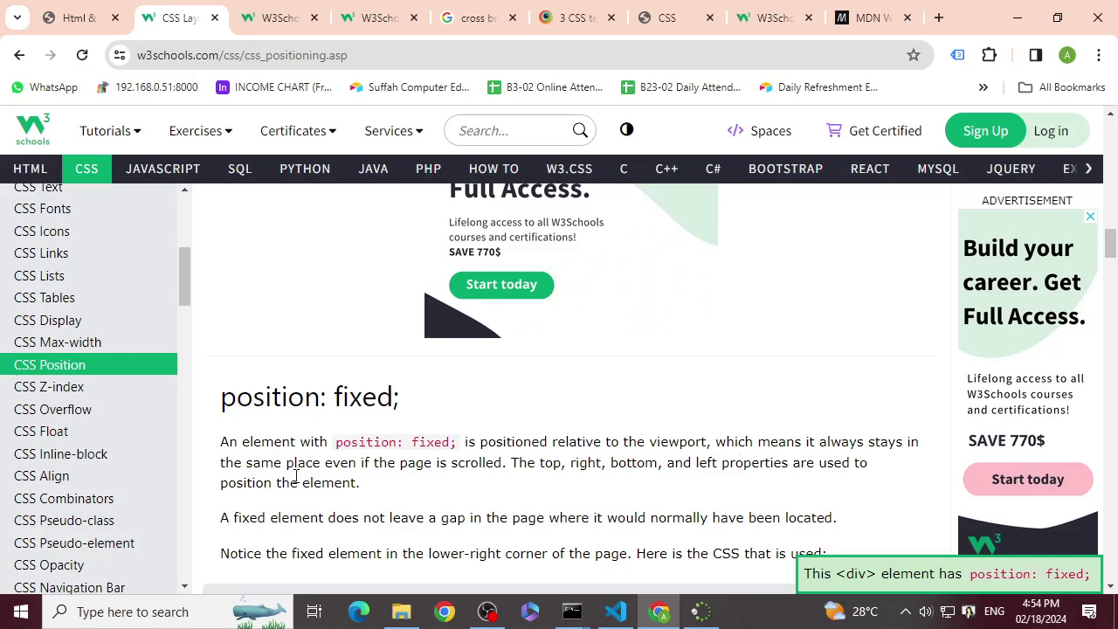
scroll(424, 501, down, 3)
scroll(327, 542, up, 2)
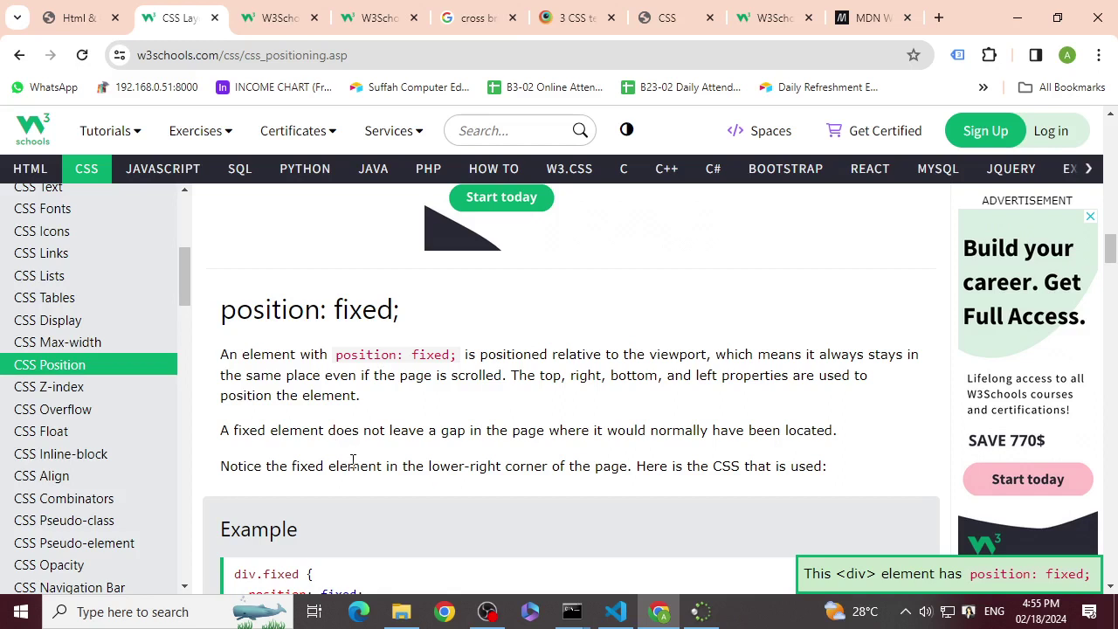
scroll(529, 419, down, 2)
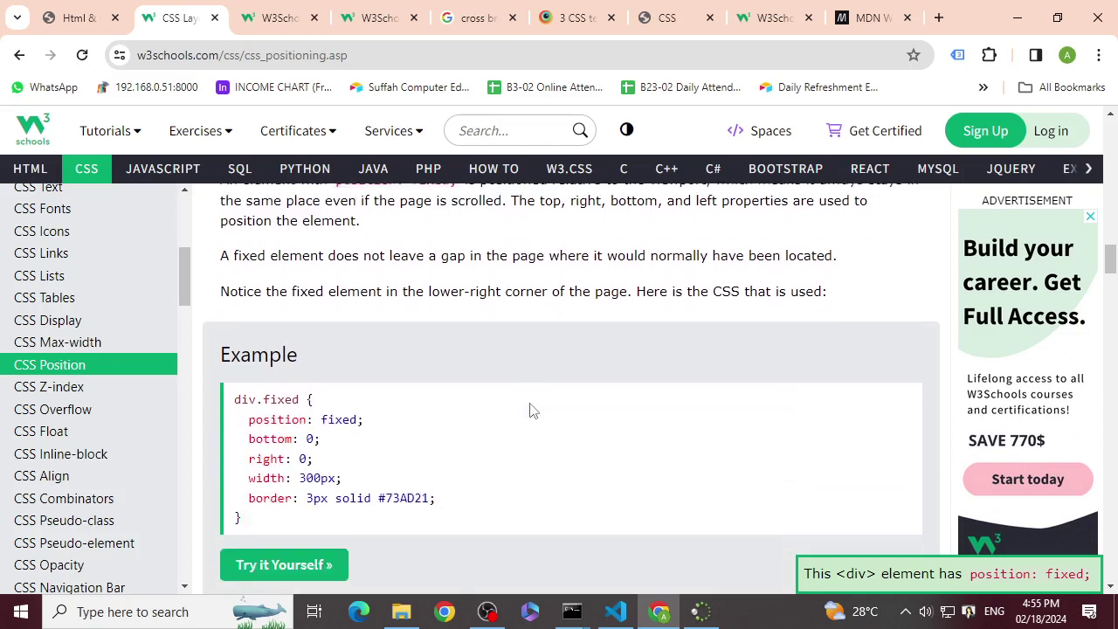
- Open the position: fixed Tryit example and examine its position declaration and the paragraph describing fixed elements
click(282, 564)
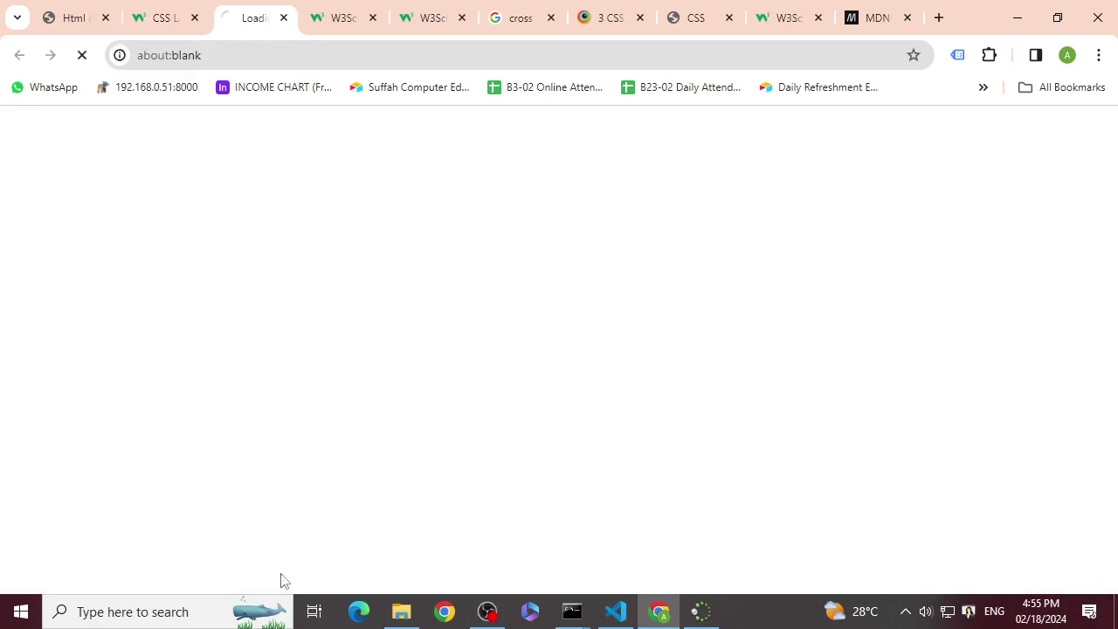
mouse_move(488, 612)
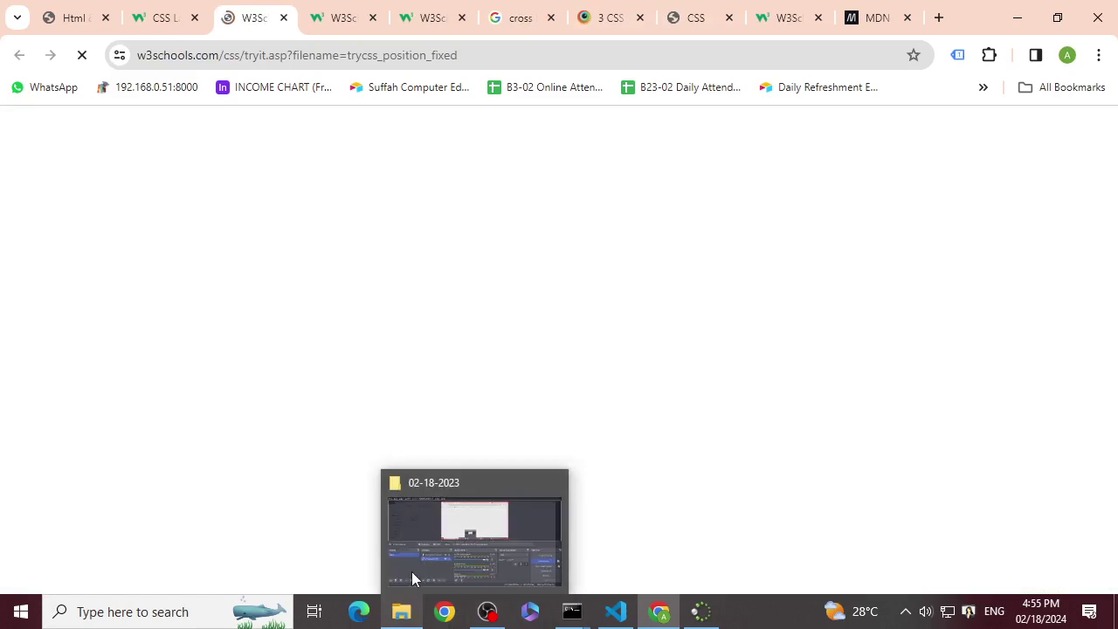
double_click(46, 352)
drag(46, 352, 205, 351)
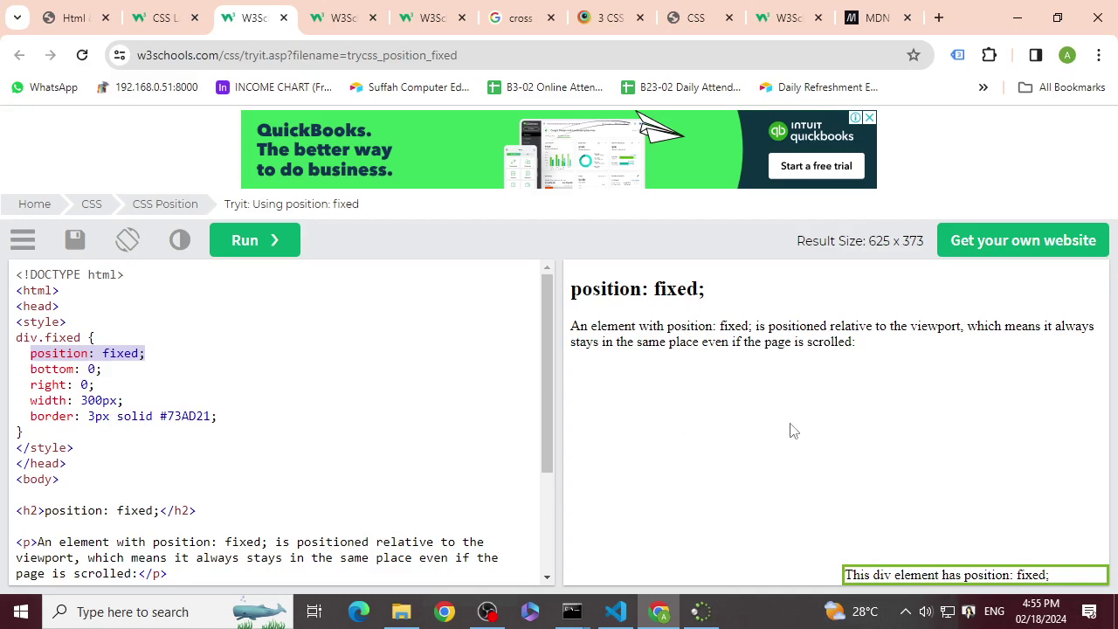
scroll(245, 441, down, 2)
scroll(245, 441, down, 1)
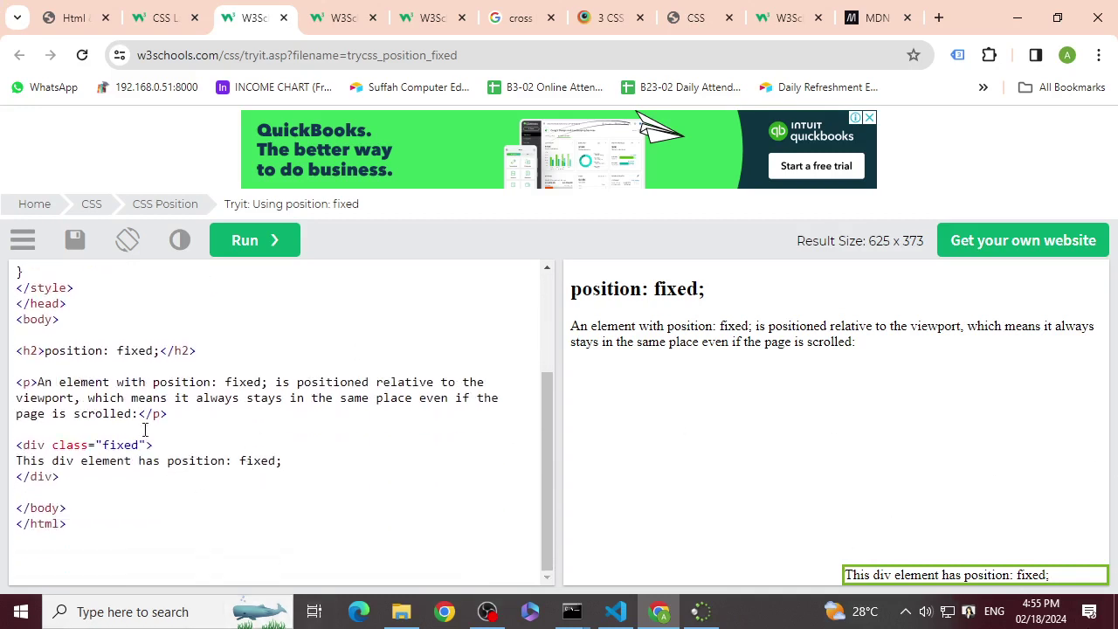
drag(30, 381, 131, 398)
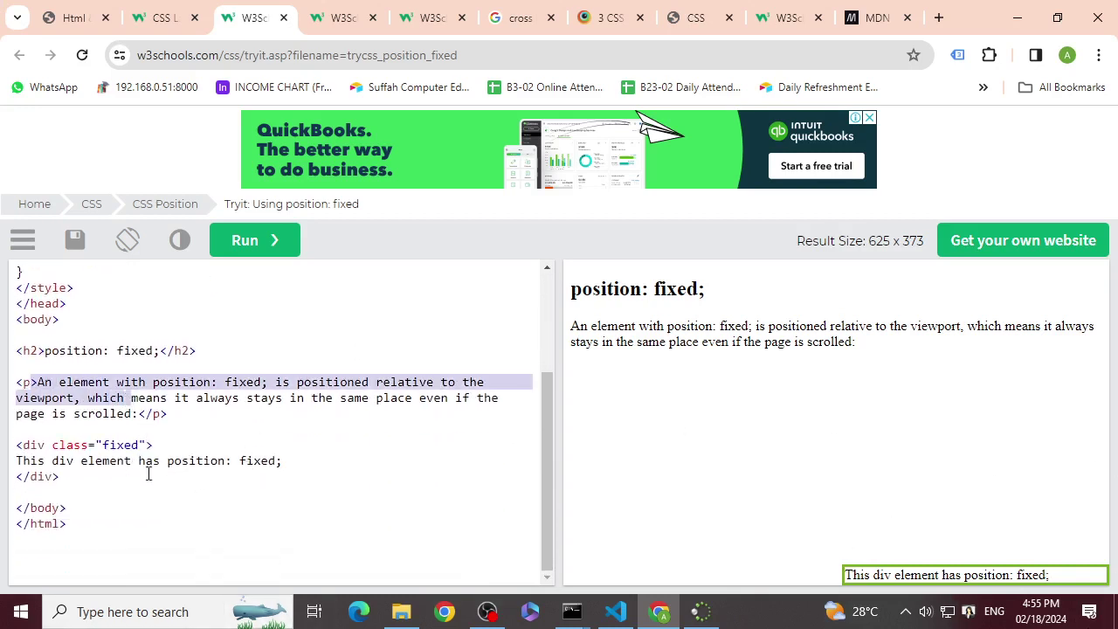
- Examine box Two on the CSS Positions demo page and locate its class in index.html in VS Code
click(345, 18)
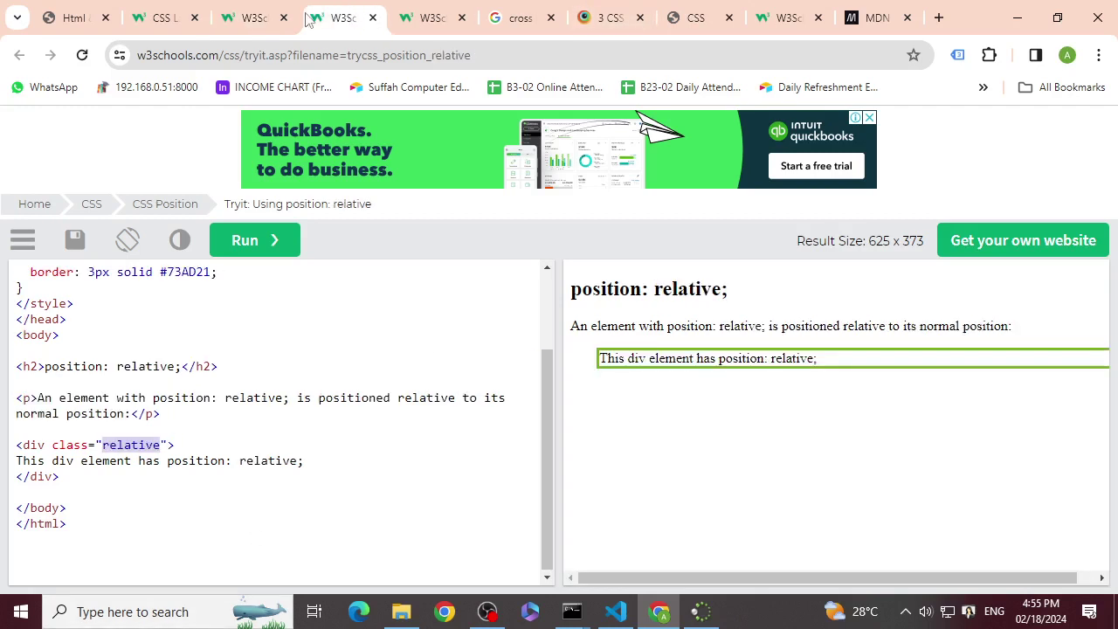
click(695, 17)
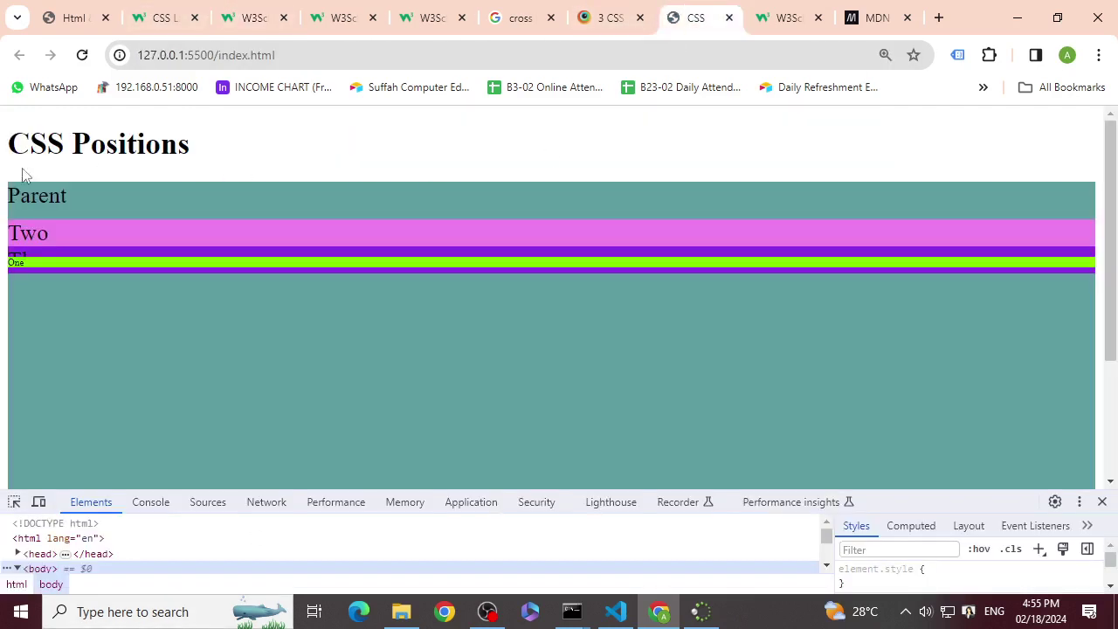
double_click(13, 231)
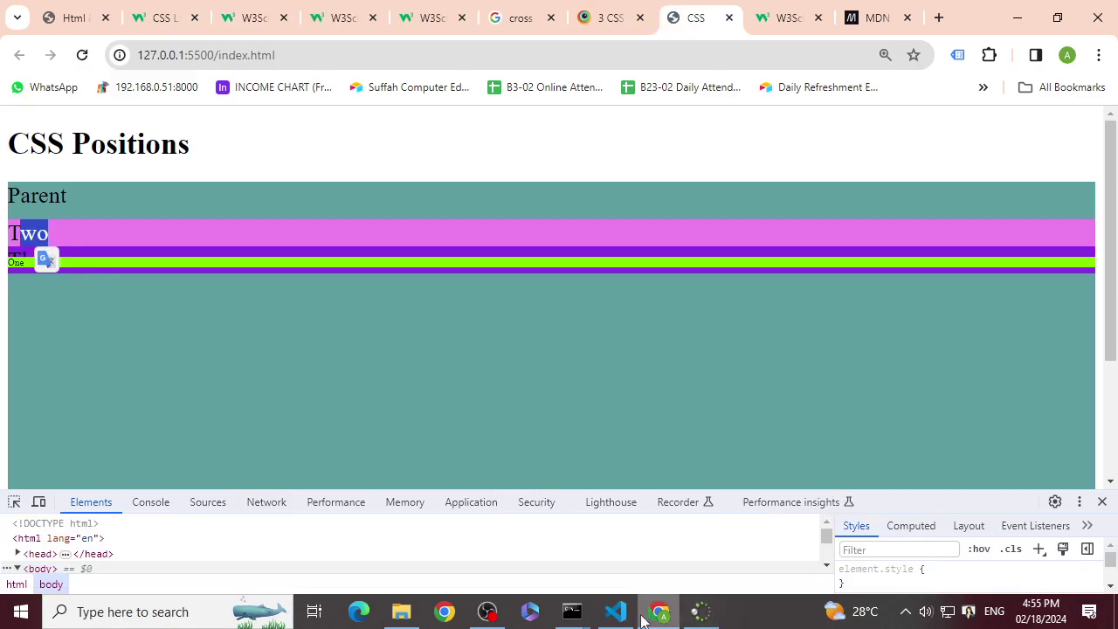
click(615, 611)
click(623, 615)
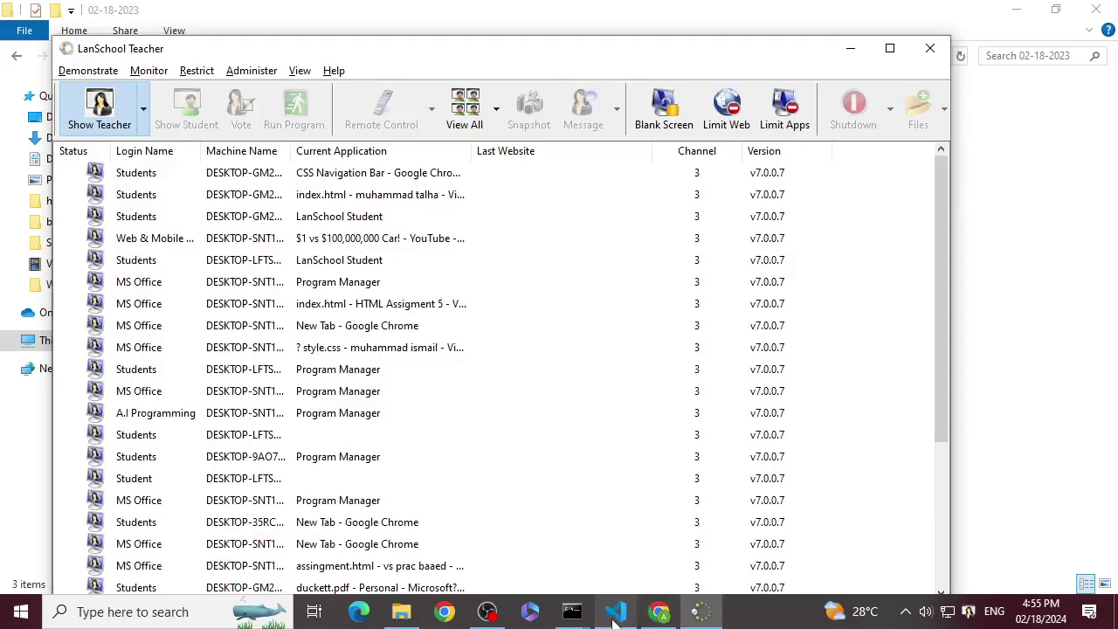
click(613, 616)
double_click(295, 364)
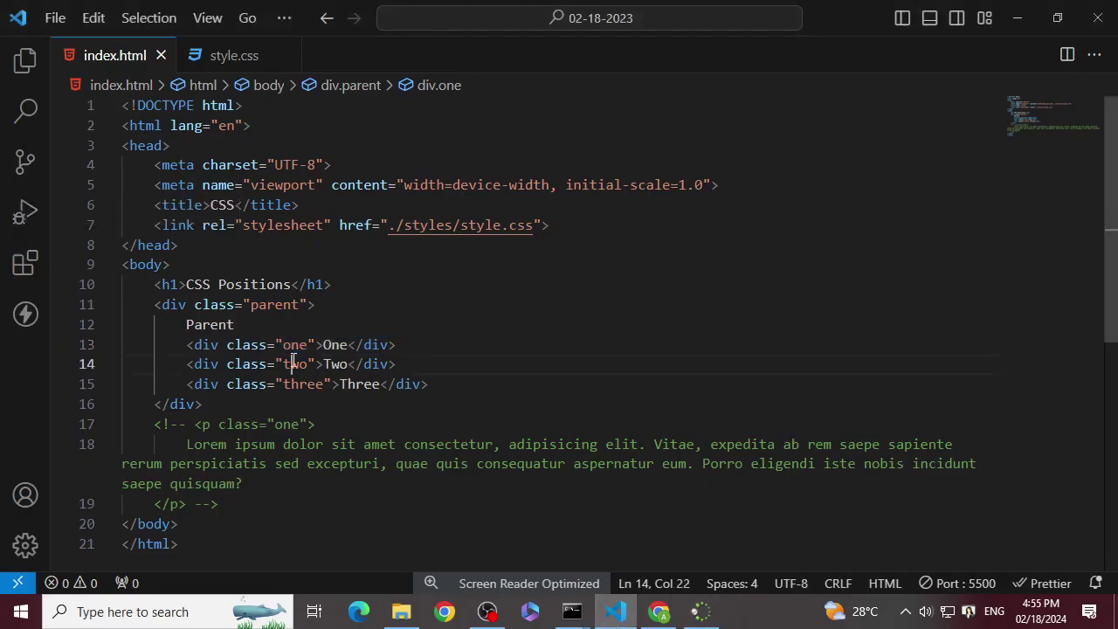
- Add position:fixed; below the background color in the .two rule of style.css
click(209, 53)
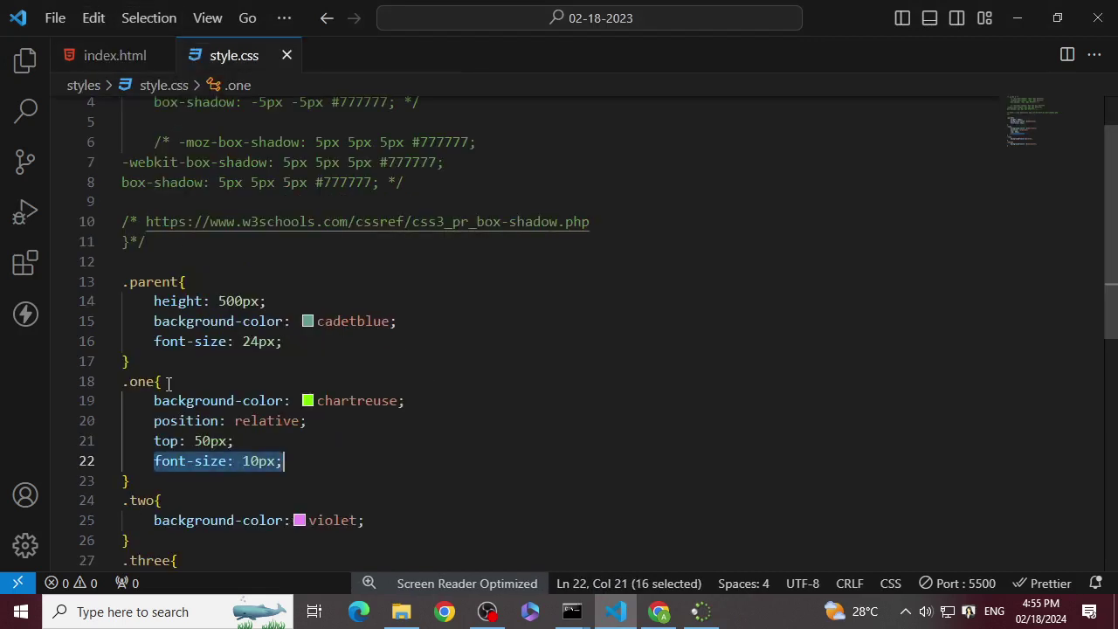
scroll(340, 498, down, 1)
click(381, 483)
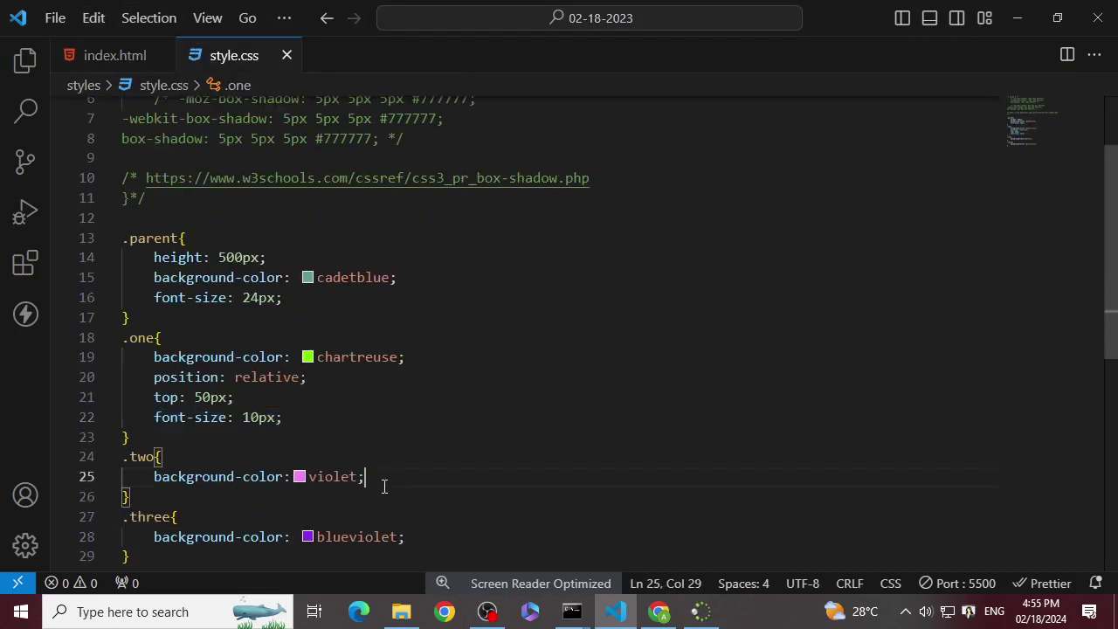
key(Return)
text(postion)
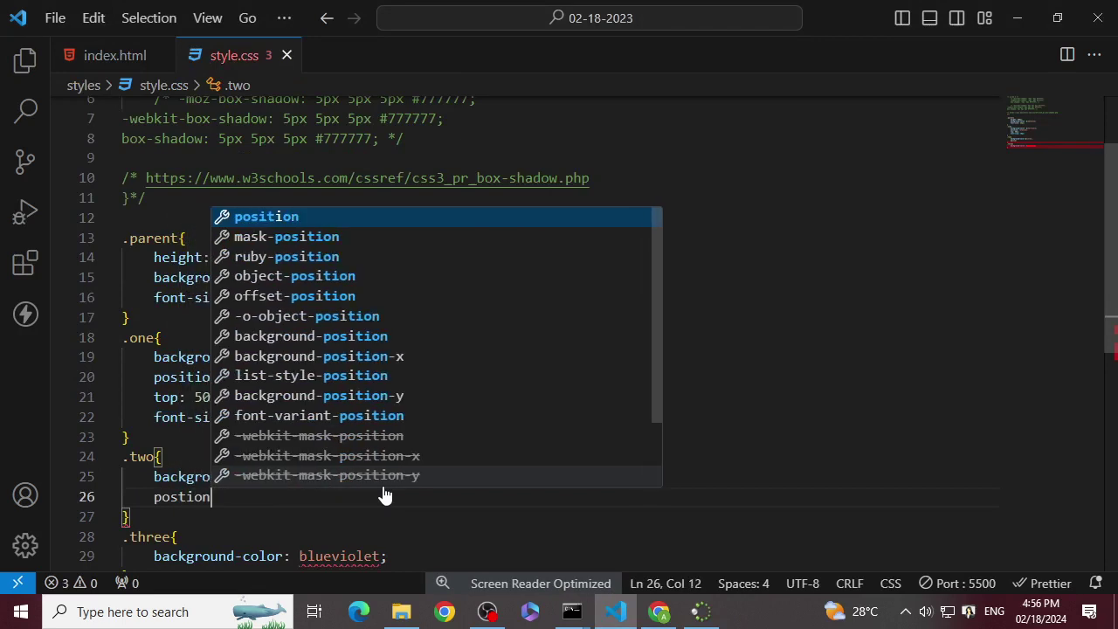
key(Left)
key(Left)
key(Left)
key(Left)
text(i)
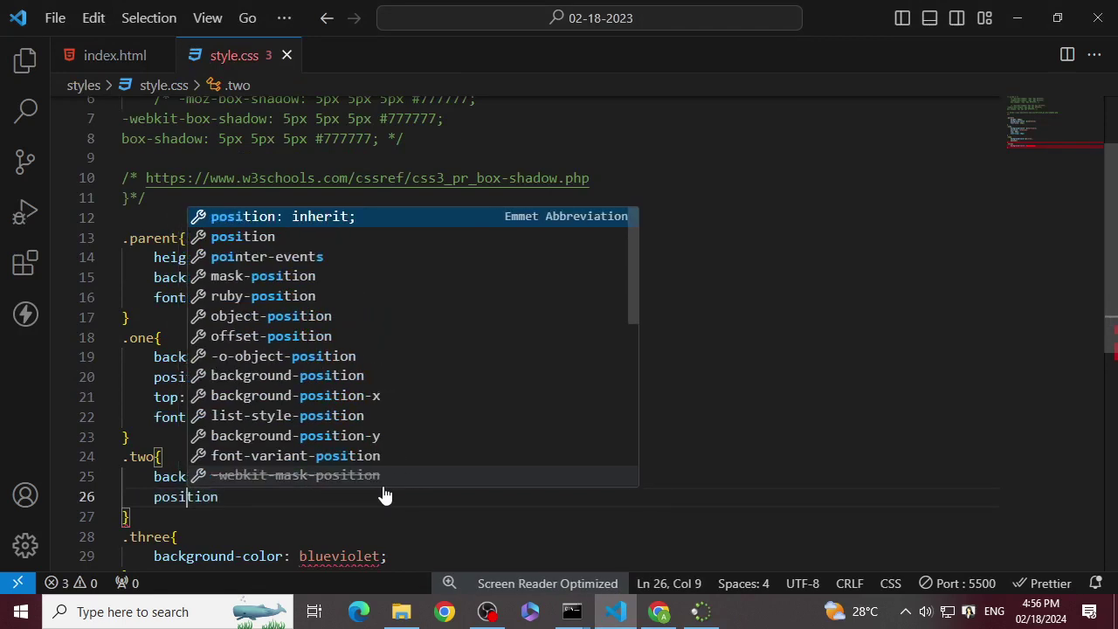
key(Right)
key(Right)
key(Right)
key(Right)
text(:)
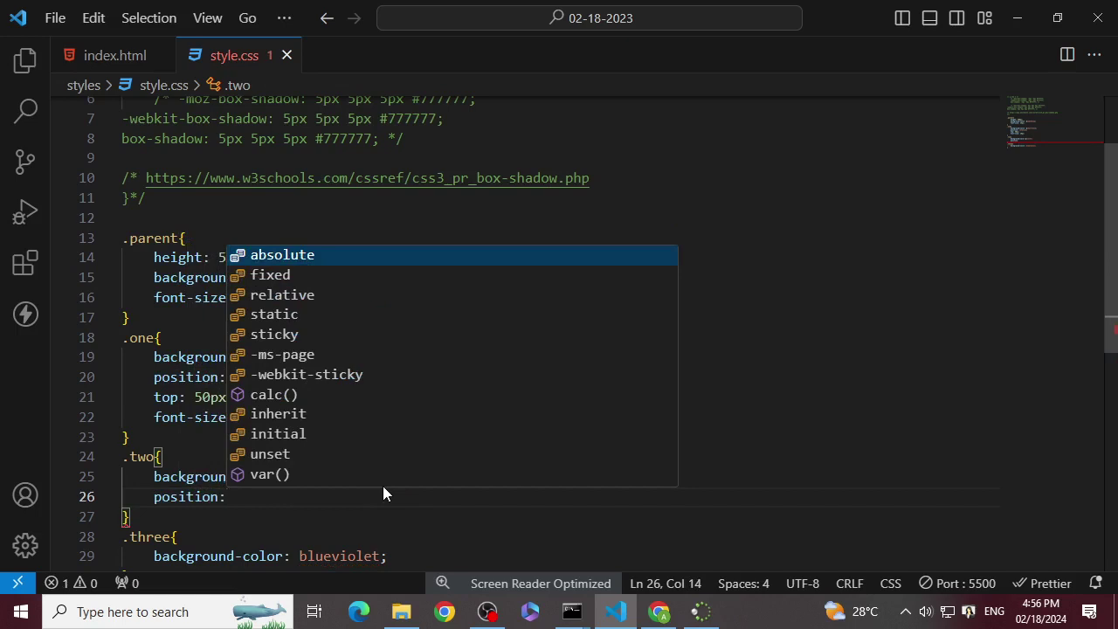
text(f)
key(Return)
key(Down)
key(Up)
text(;)
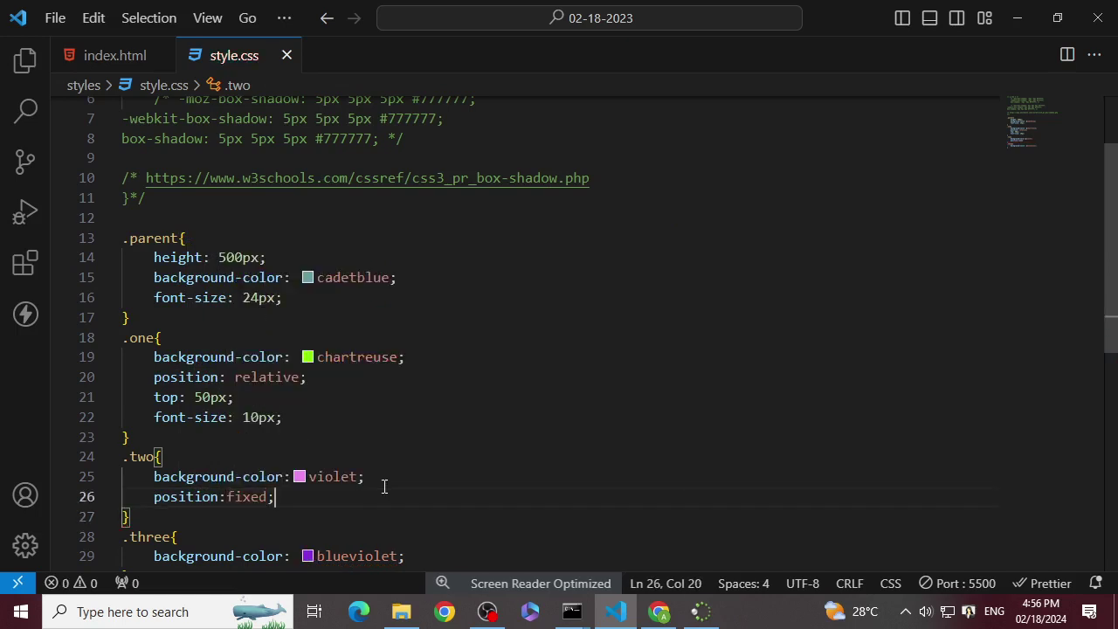
- Add top: 0; and left: 0; below the position declaration in the .two rule of style.css
key(Return)
text(top)
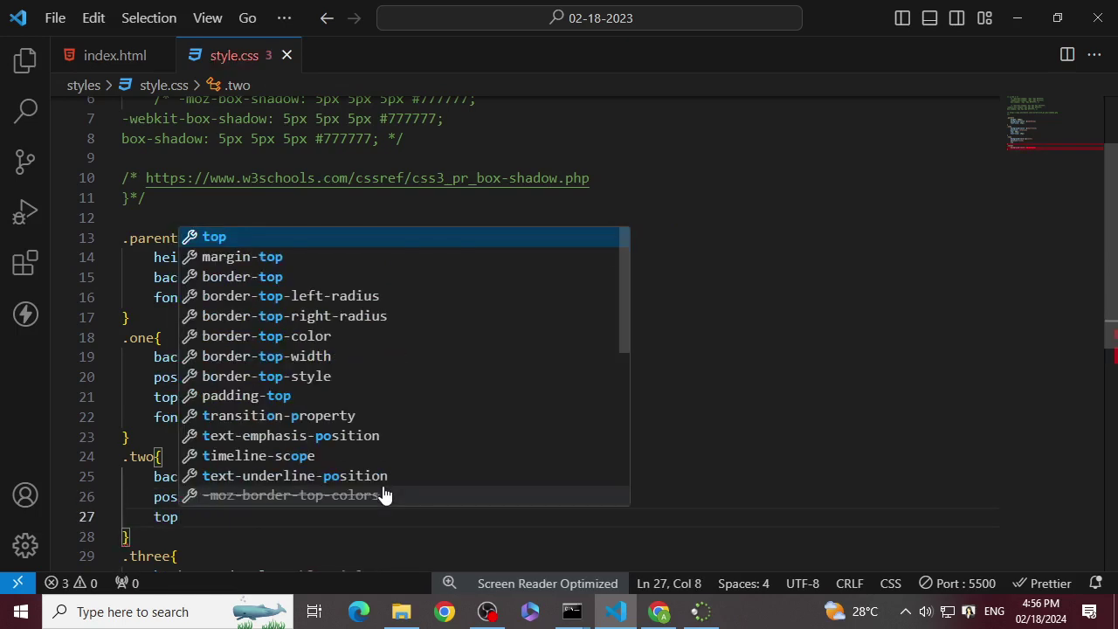
key(Return)
text(0;)
key(Return)
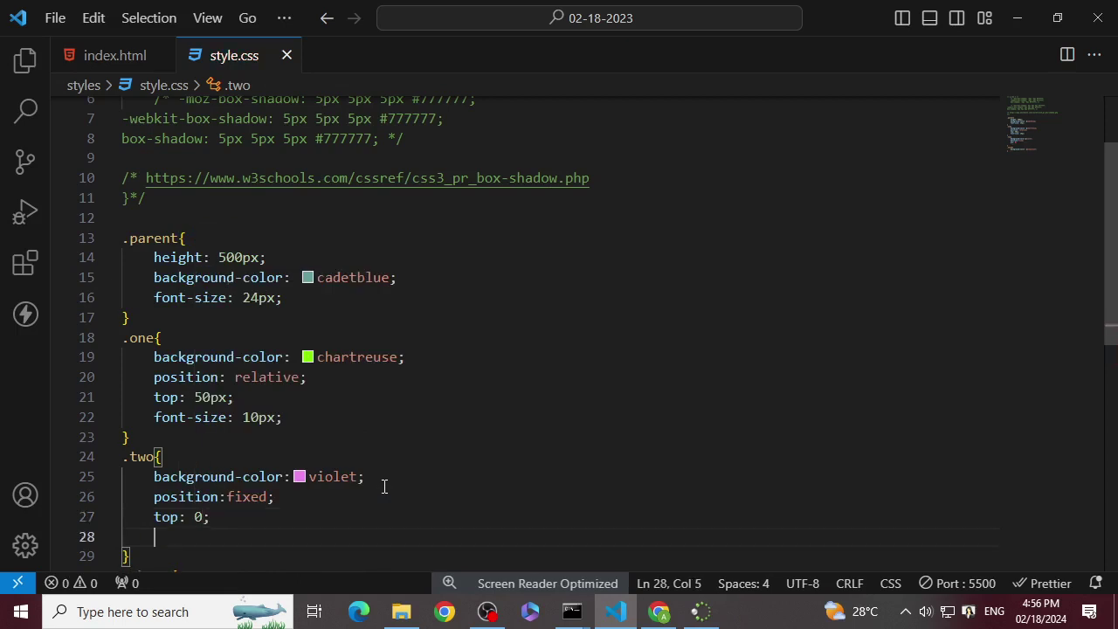
text(left)
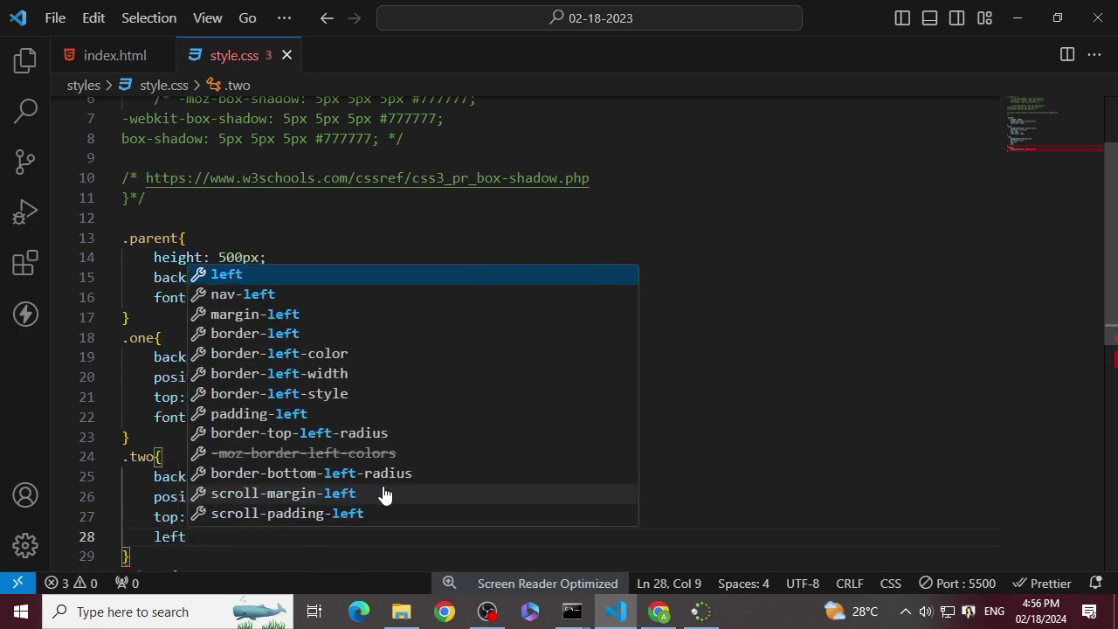
key(Return)
text(0;)
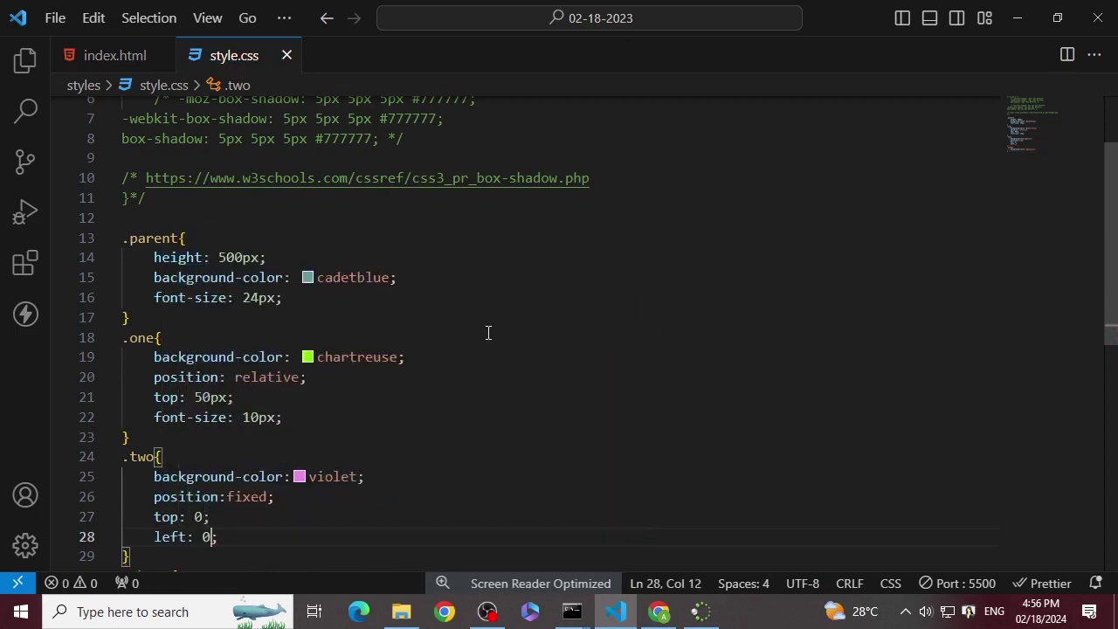
- Switch to Chrome, shrink the developer tools pane and examine how fixed box Two behaves while the demo page scrolls
click(657, 613)
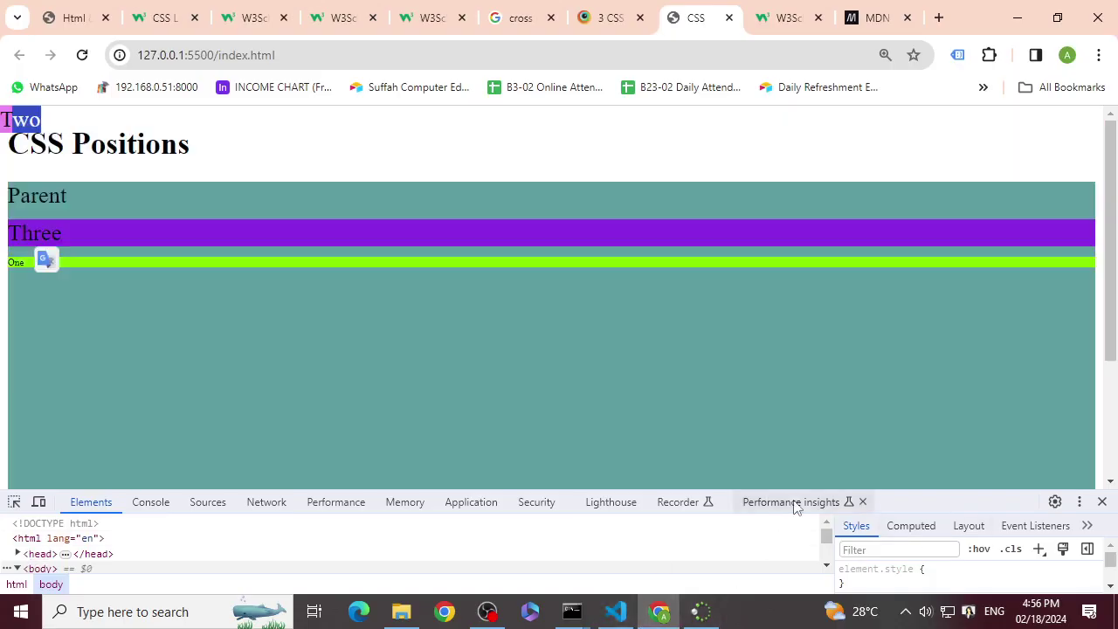
drag(873, 490, 863, 622)
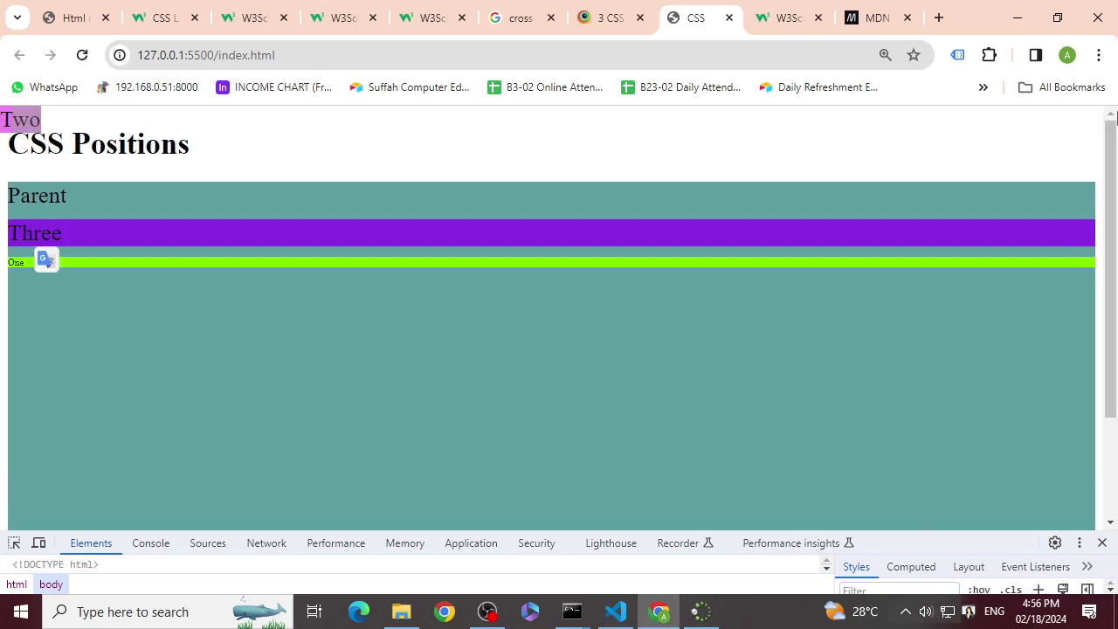
click(1110, 164)
scroll(1110, 165, down, 3)
scroll(1108, 337, up, 3)
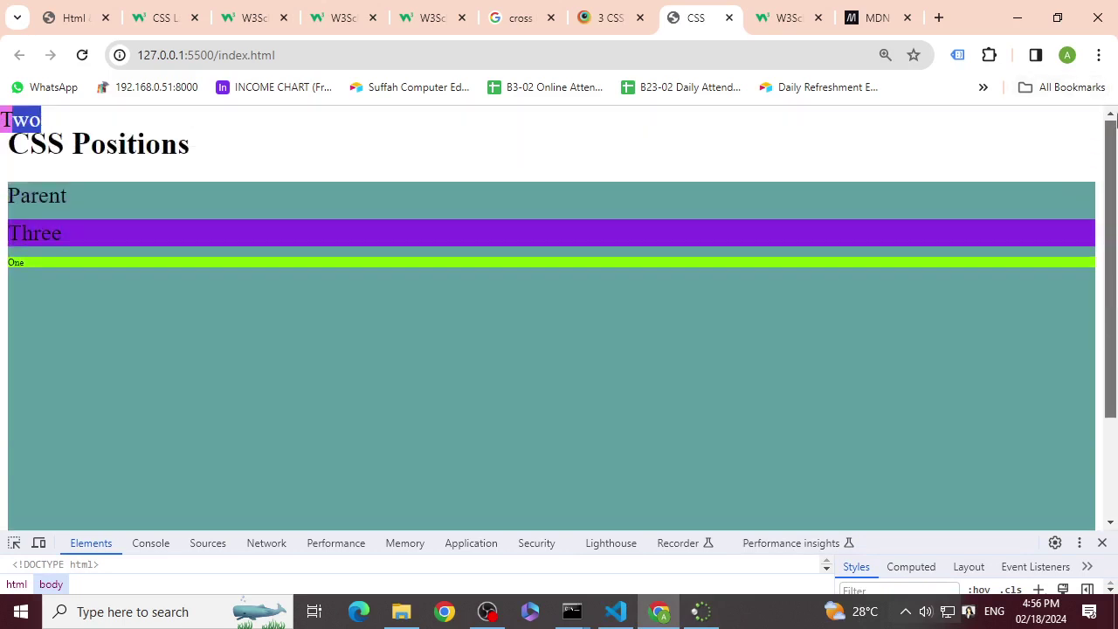
click(258, 137)
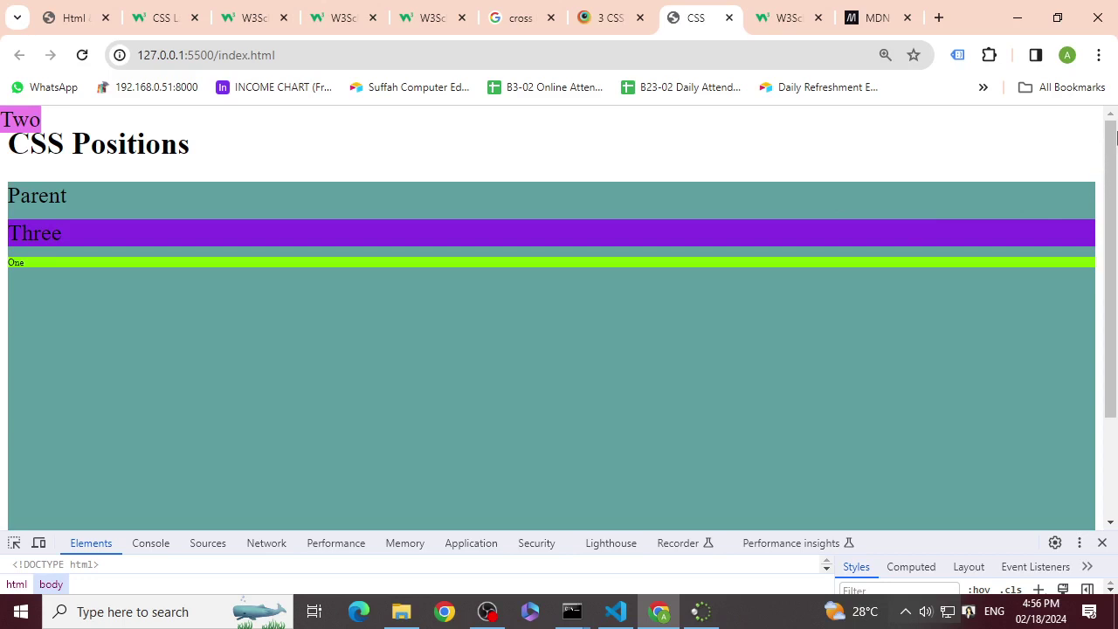
drag(1114, 140, 1089, 138)
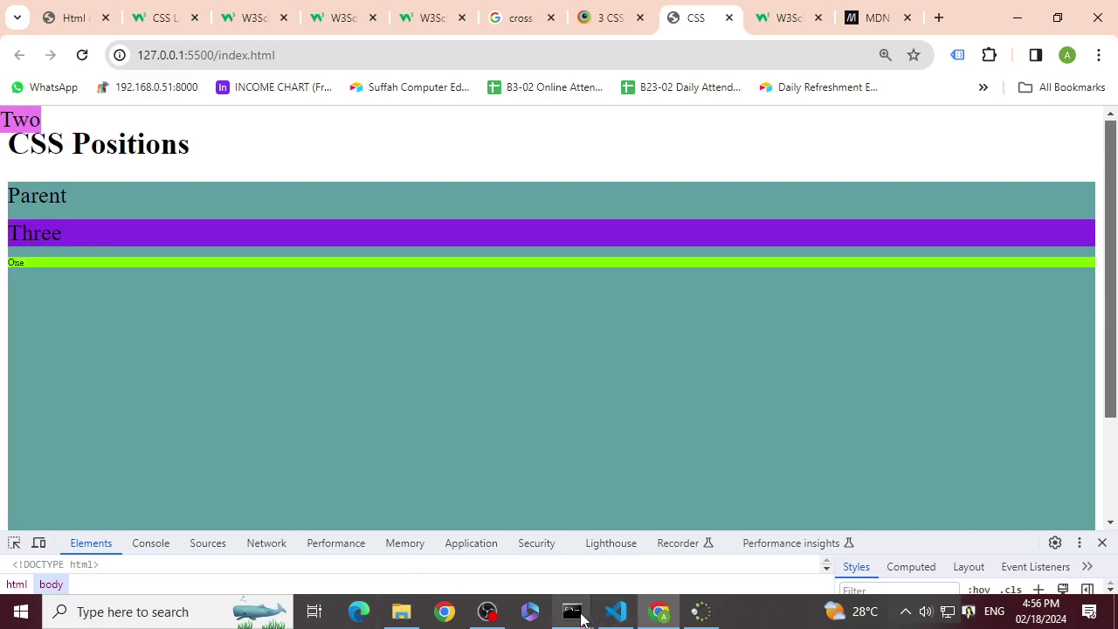
- Switch to VS Code, try position: absolute; below the font size in the .parent rule and check the demo page in Chrome
click(615, 612)
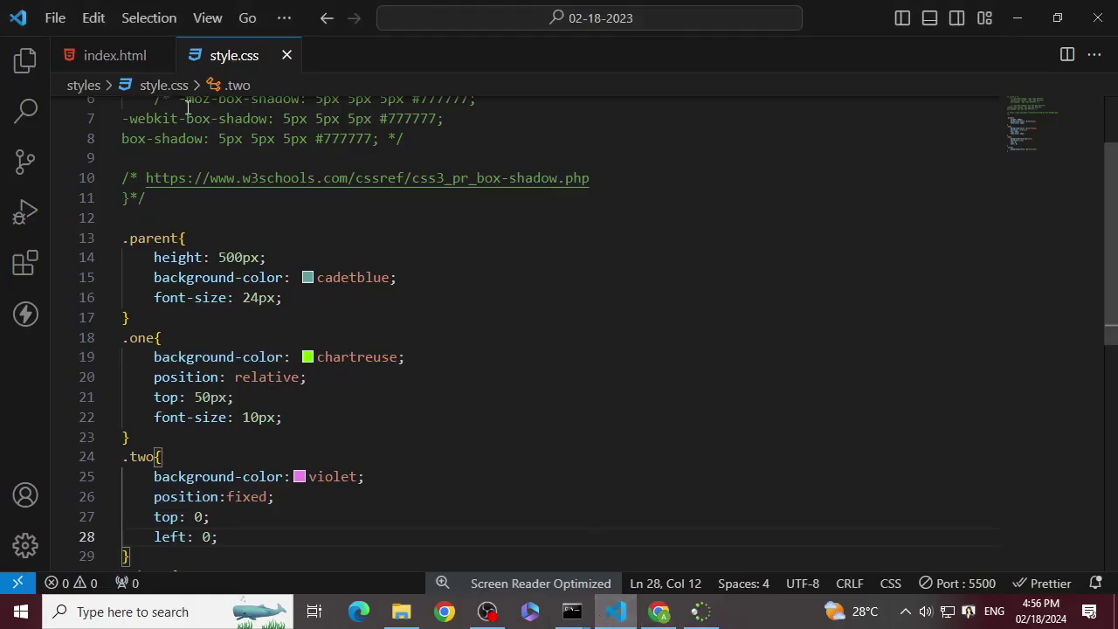
click(109, 55)
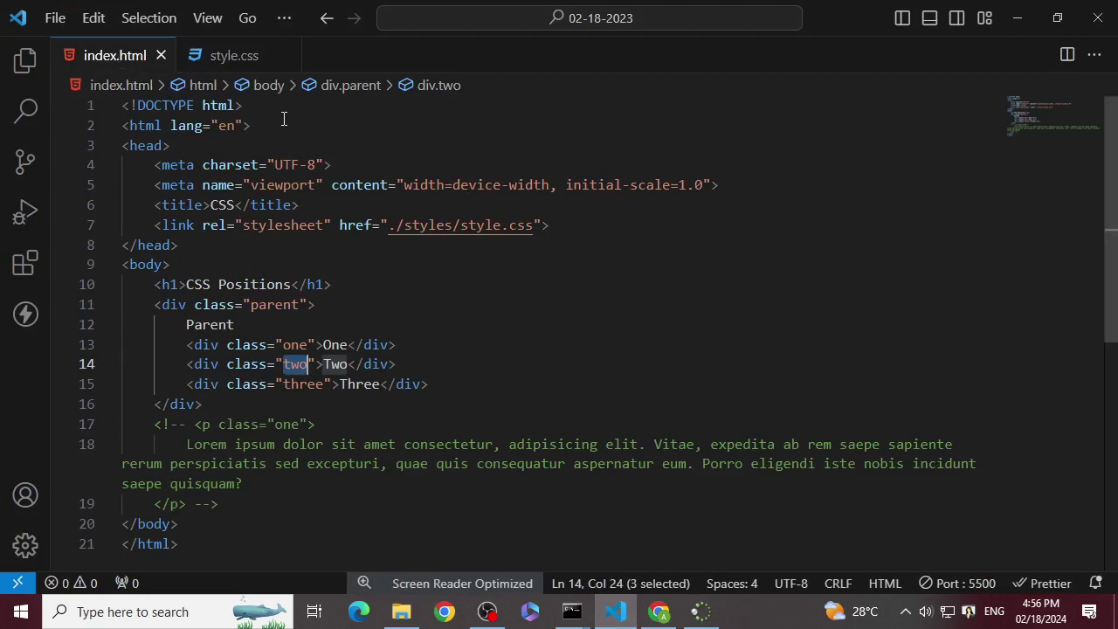
click(234, 55)
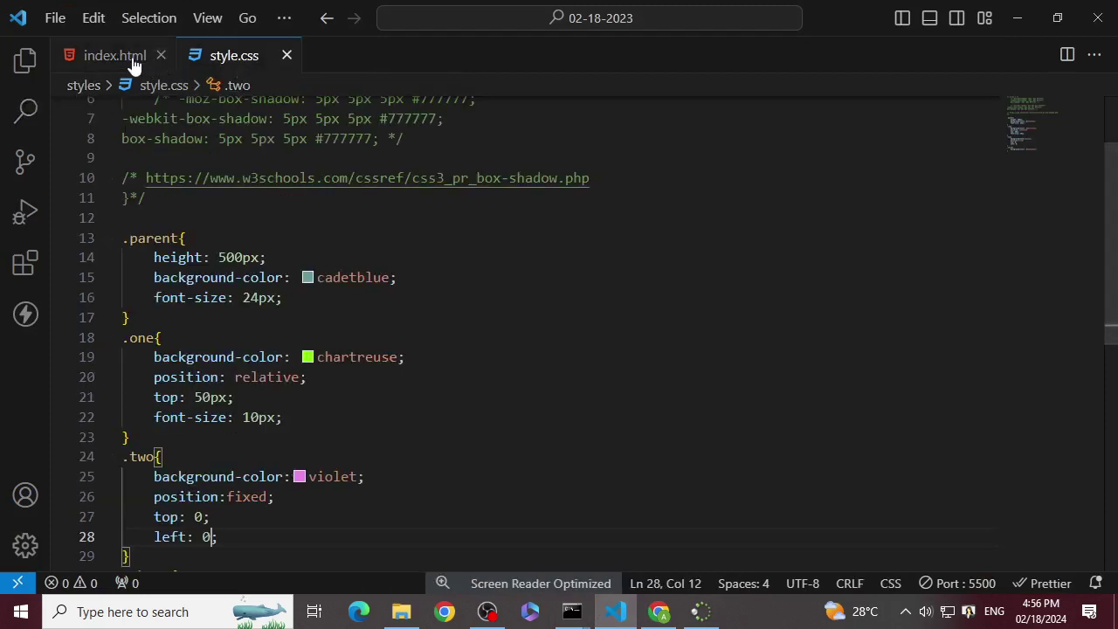
scroll(327, 319, down, 3)
scroll(306, 284, up, 2)
click(330, 252)
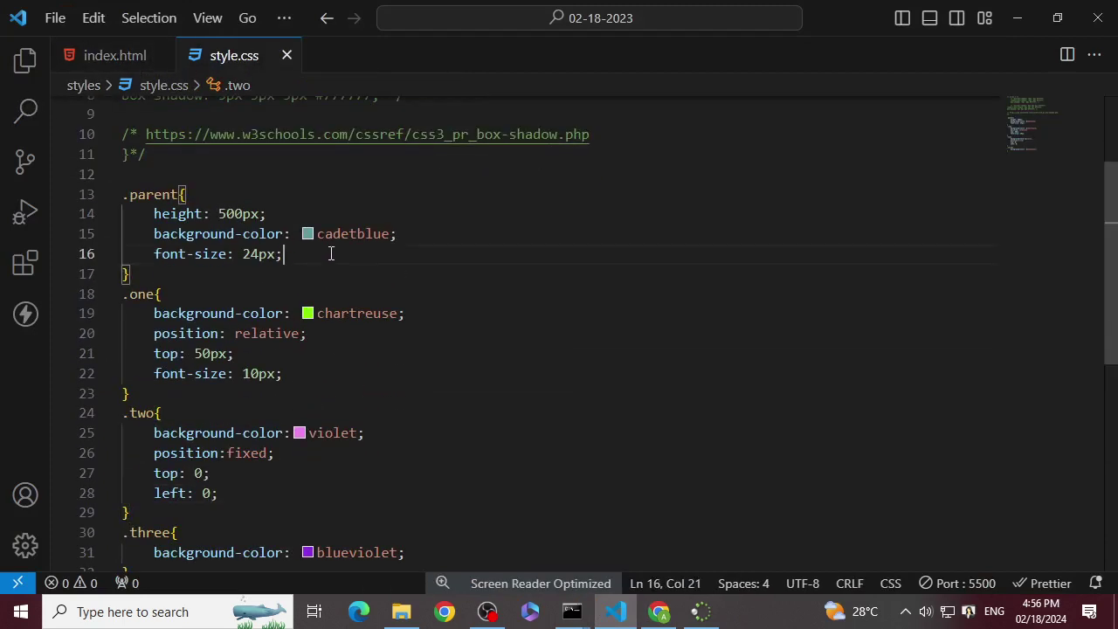
key(Return)
text(postion)
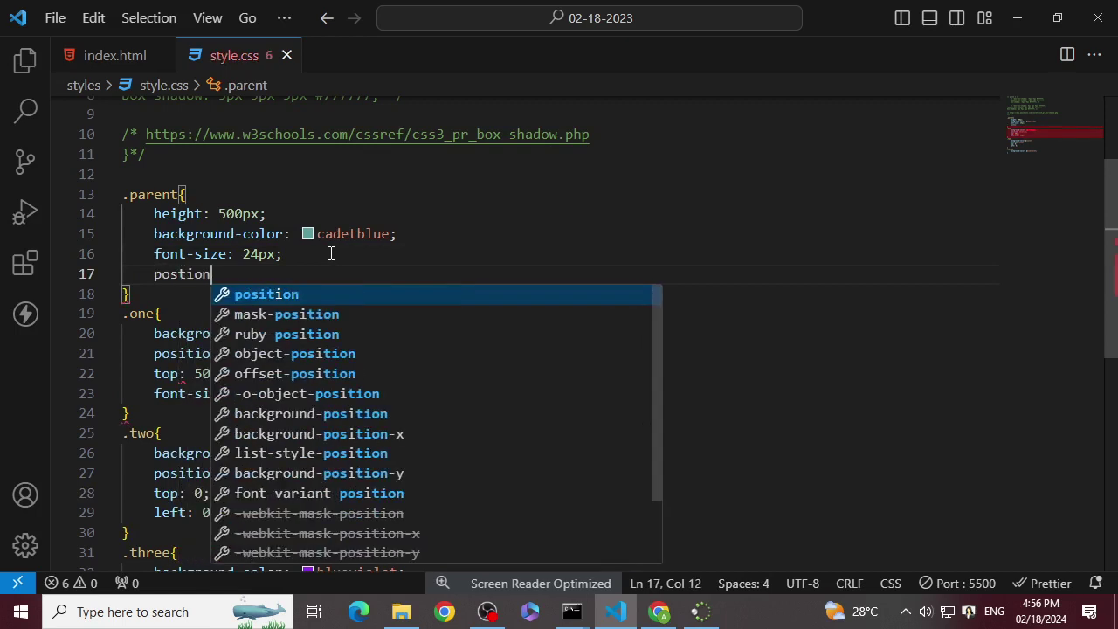
key(Return)
key(Return)
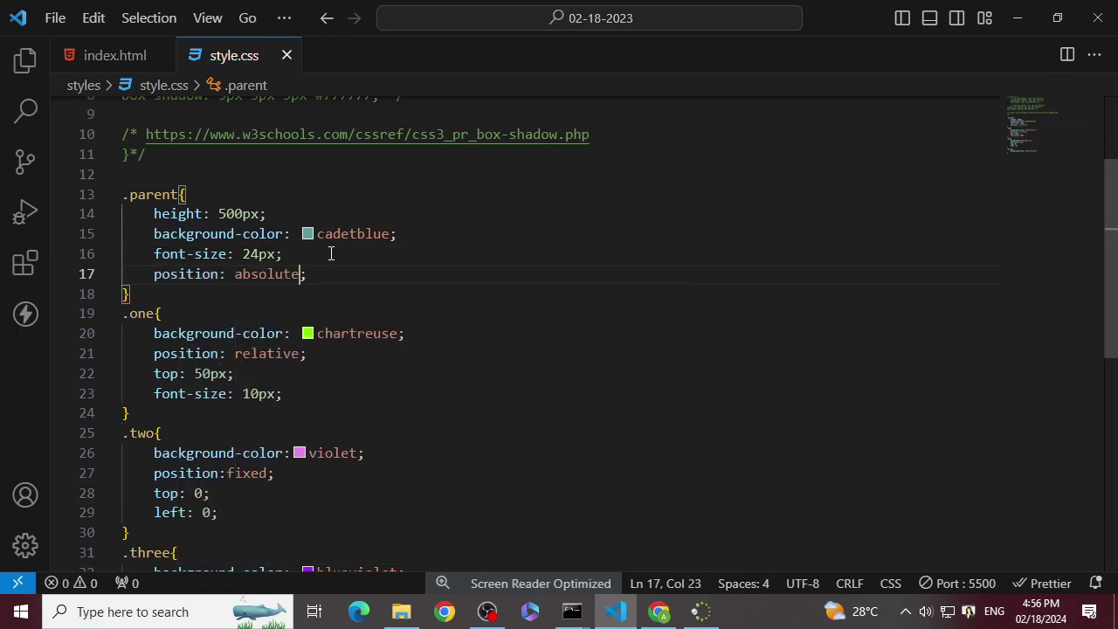
click(659, 612)
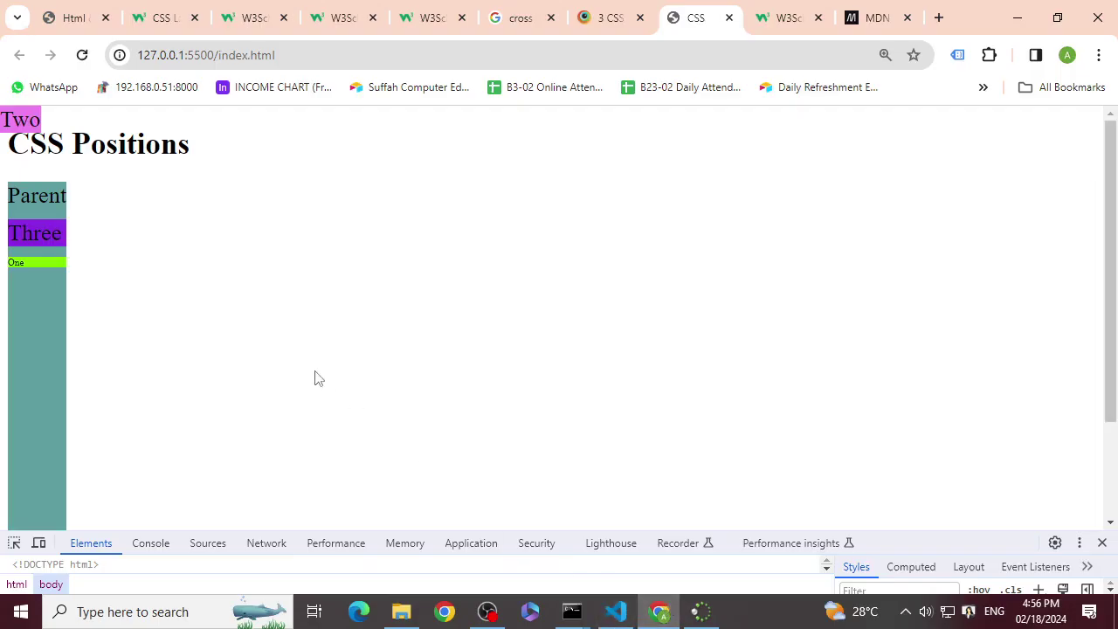
- Change the .parent position value to relative in VS Code and check box Two while scrolling the demo page in Chrome
click(615, 611)
key(BackSpace)
key(BackSpace)
key(BackSpace)
key(BackSpace)
key(BackSpace)
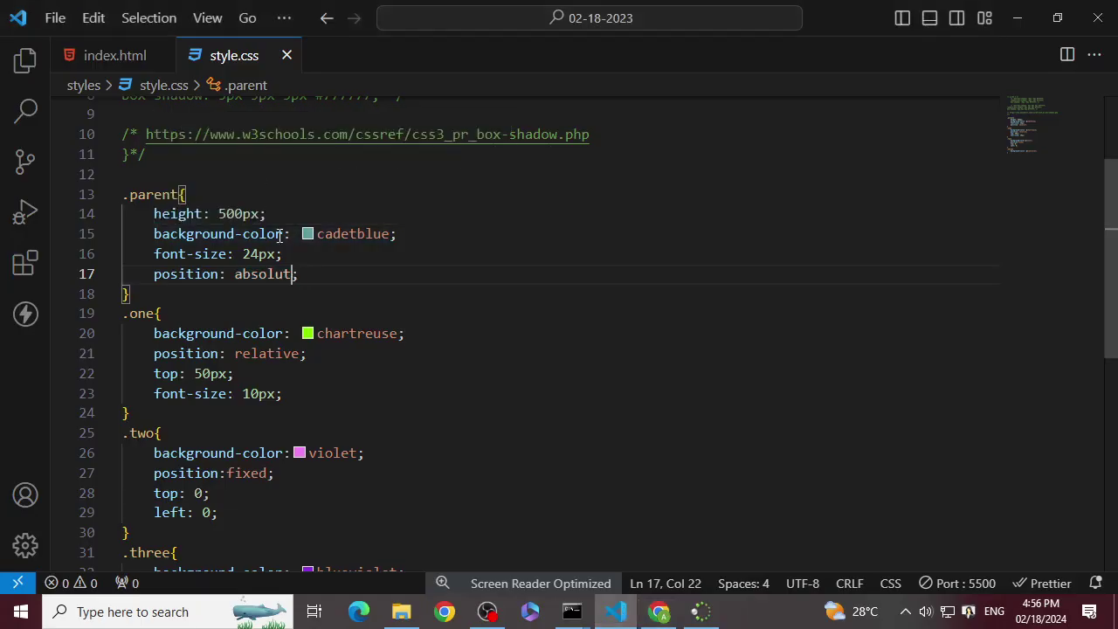
key(BackSpace)
key(BackSpace)
key(BackSpace)
text(rela)
key(Return)
click(657, 613)
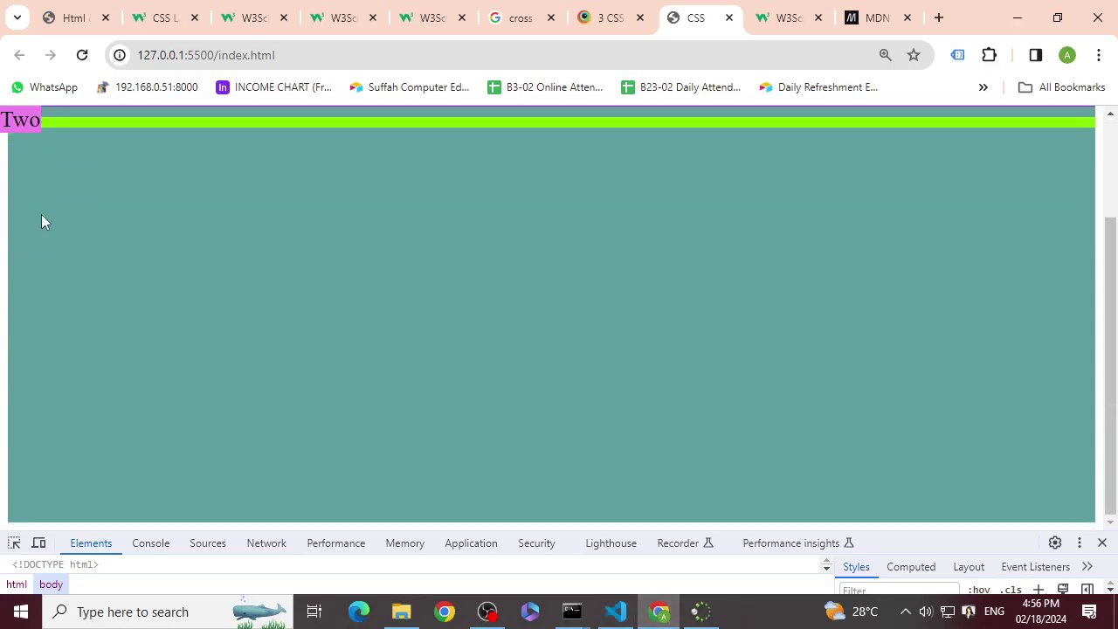
scroll(41, 214, down, 1)
scroll(41, 214, up, 1)
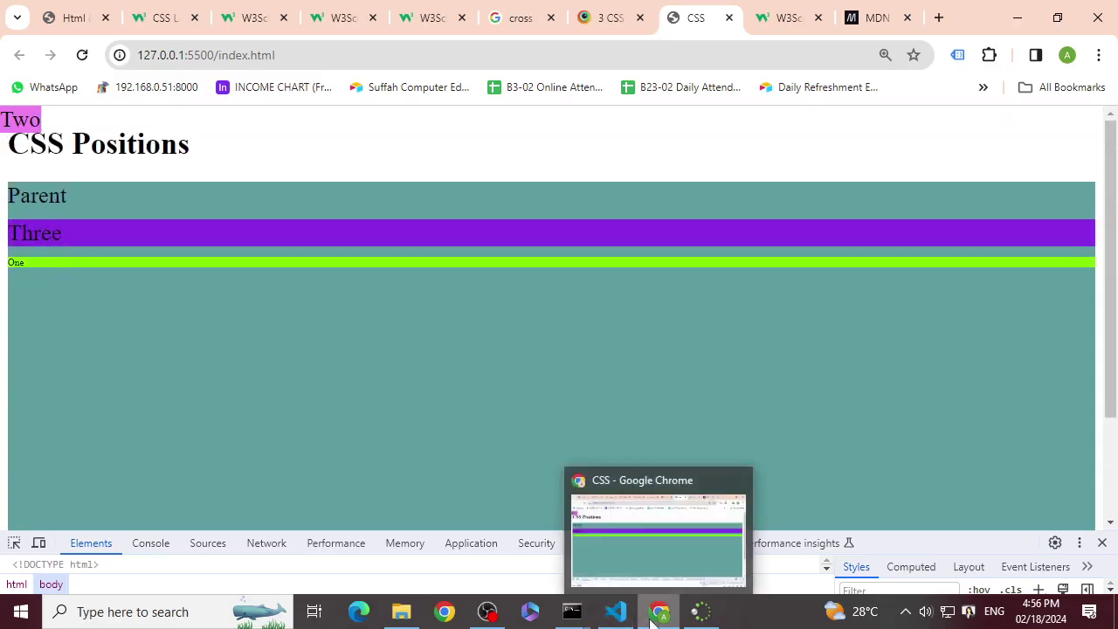
mouse_move(3, 124)
mouse_down()
mouse_move(40, 122)
mouse_move(70, 201)
mouse_move(3, 124)
mouse_up()
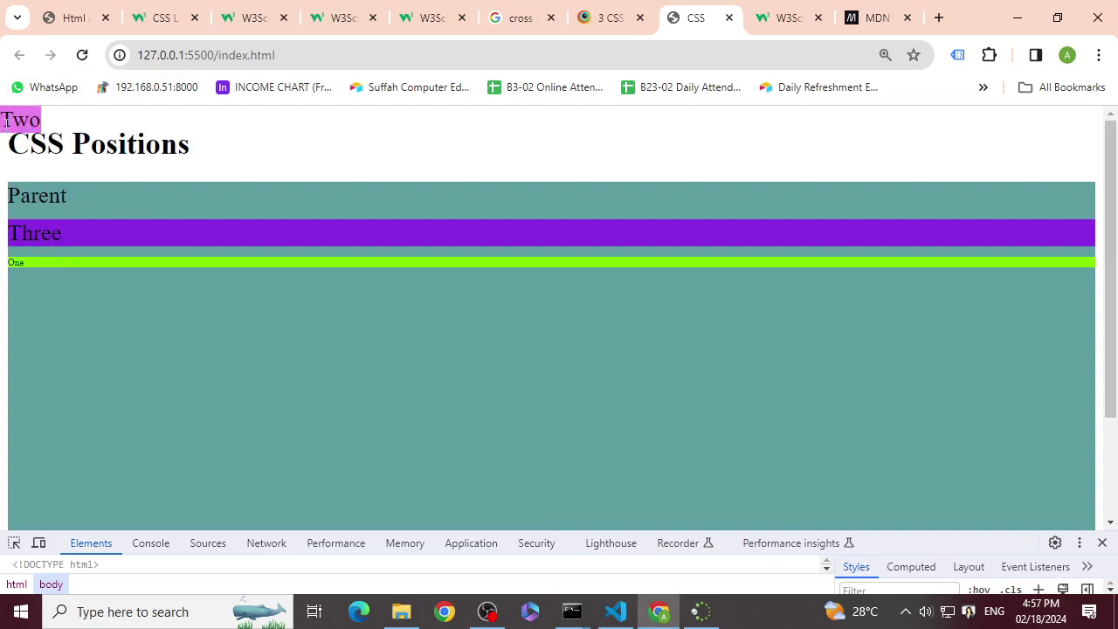
- Return to VS Code and remove the position declaration from the .parent rule
click(615, 611)
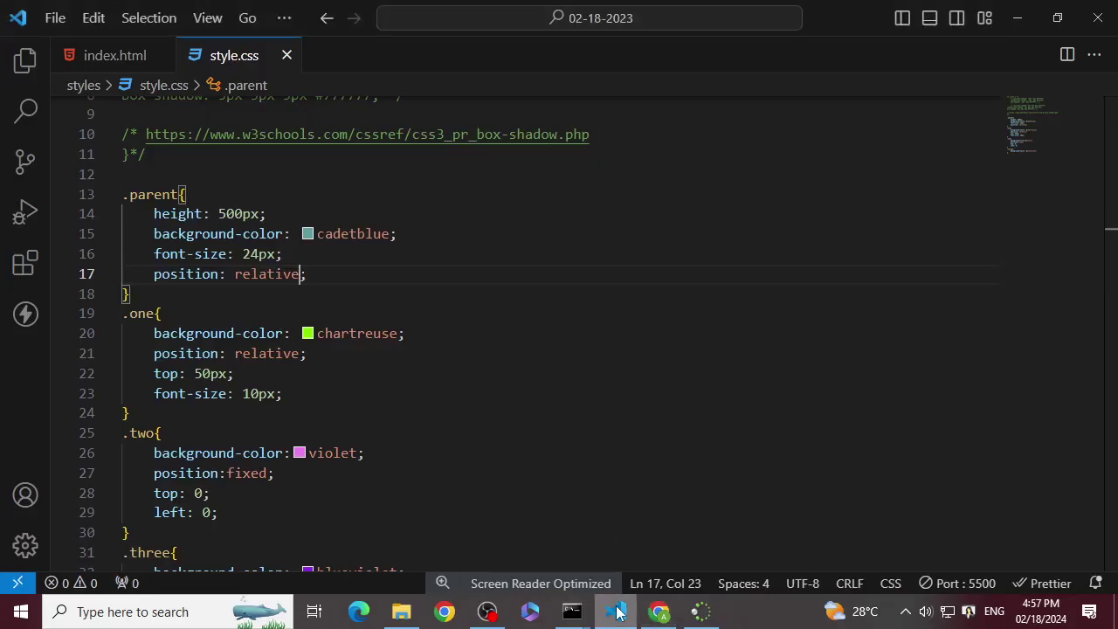
drag(306, 273, 302, 254)
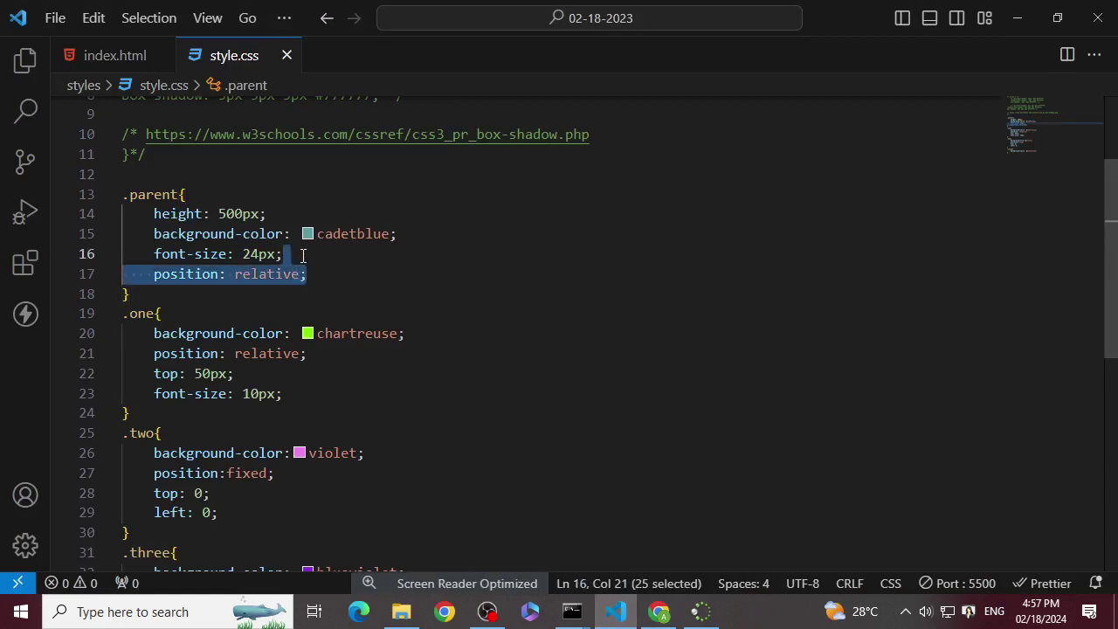
key(BackSpace)
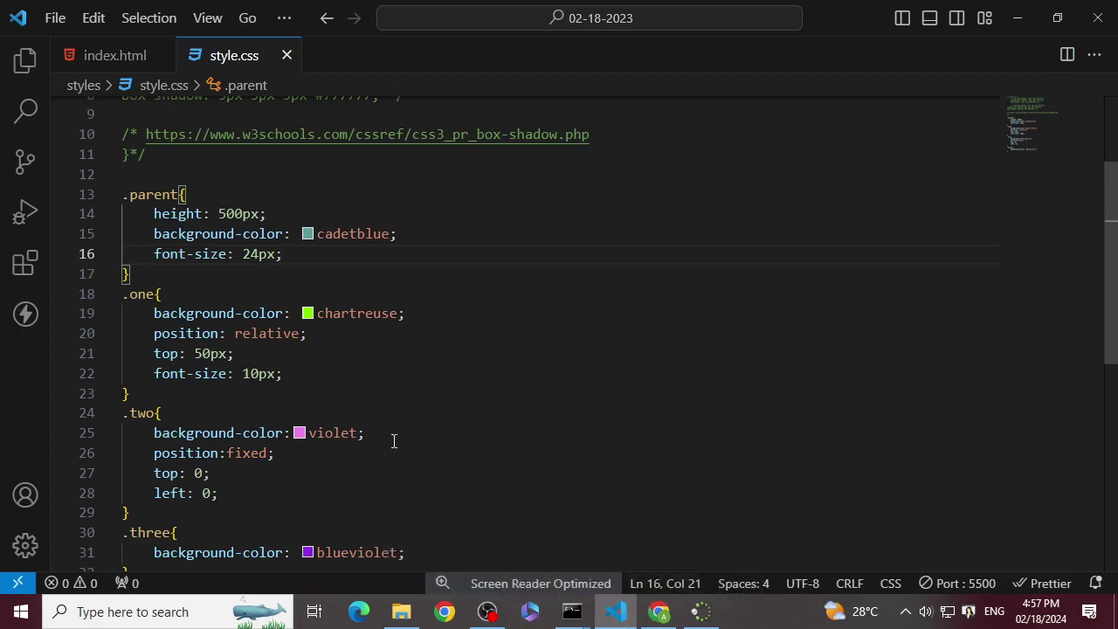
- Replace the left property with right in the .two rule, save style.css and reload the demo page in Chrome
scroll(394, 441, up, 2)
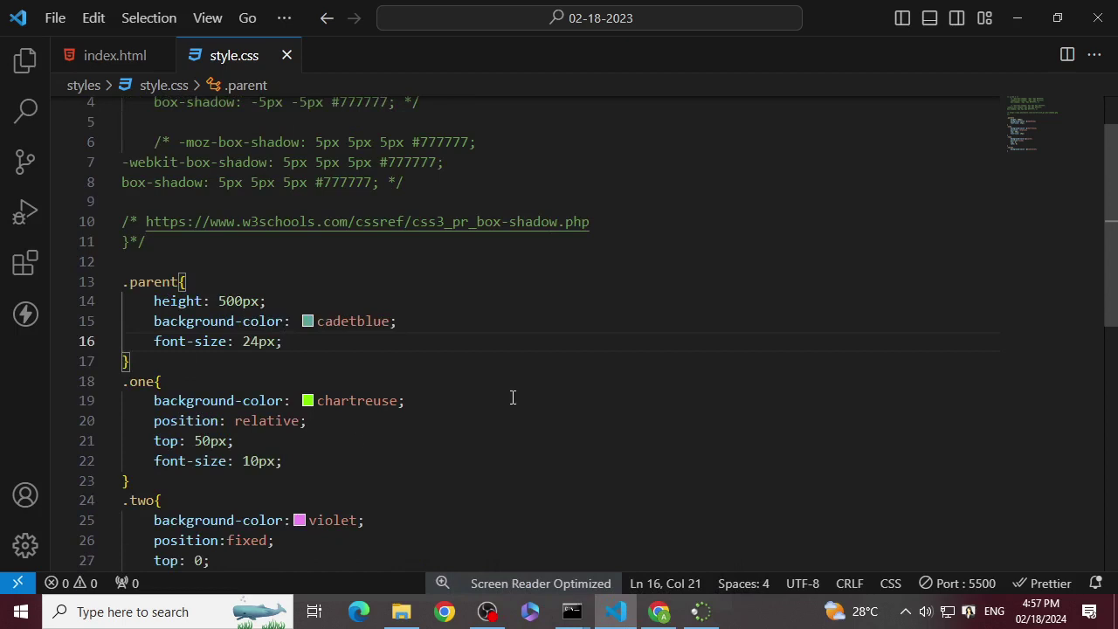
scroll(342, 519, up, 1)
scroll(303, 525, down, 3)
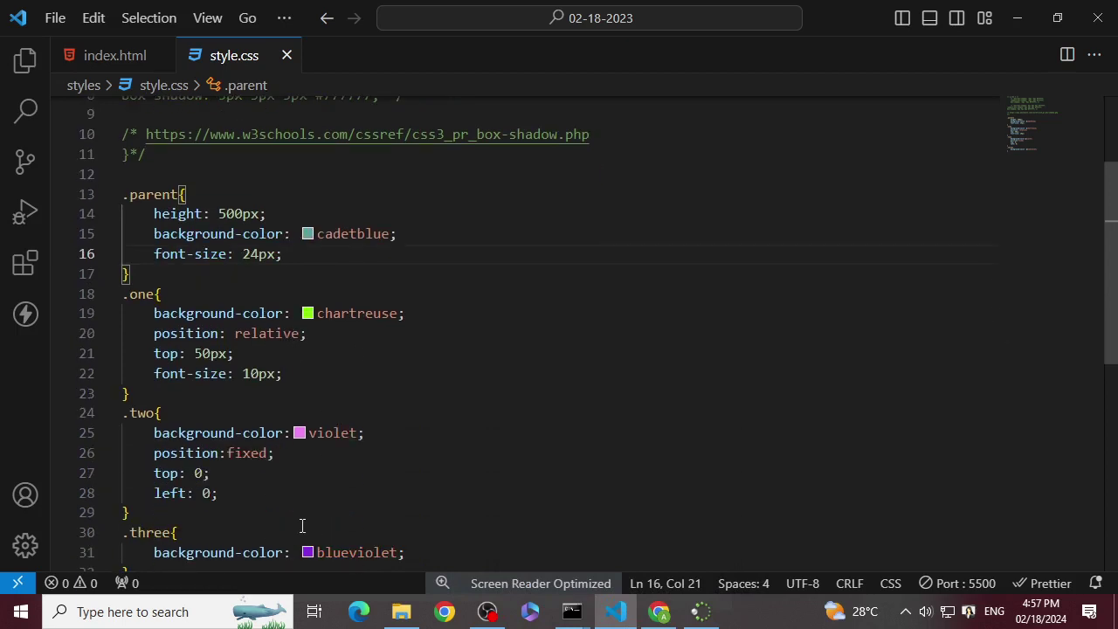
click(209, 492)
key(Left)
key(Left)
key(Left)
key(Left)
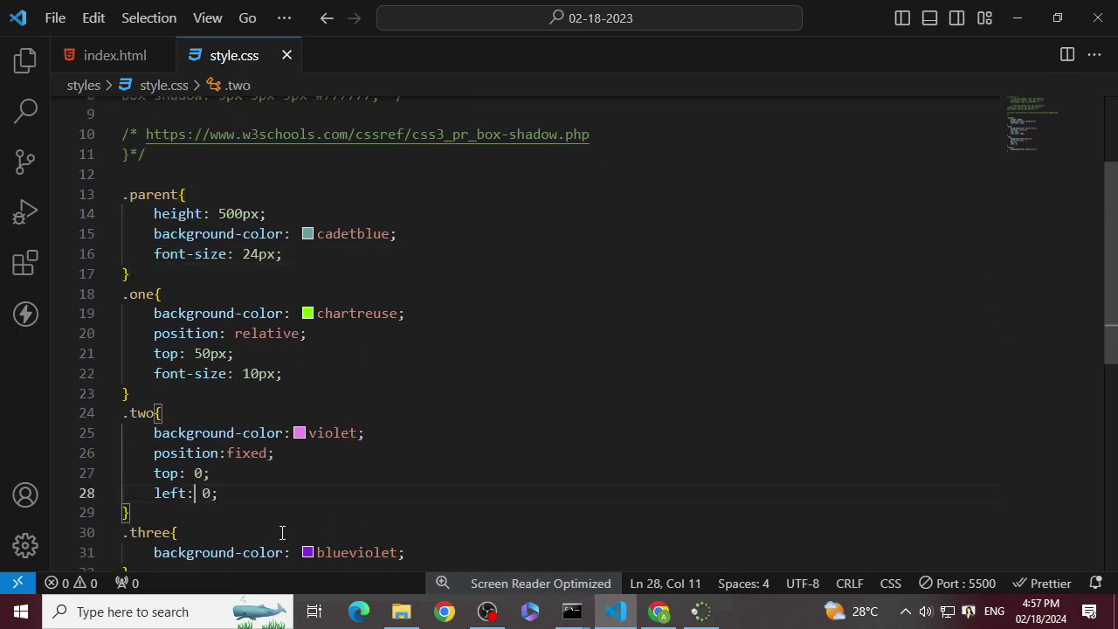
key(Right)
key(BackSpace)
key(BackSpace)
key(BackSpace)
key(BackSpace)
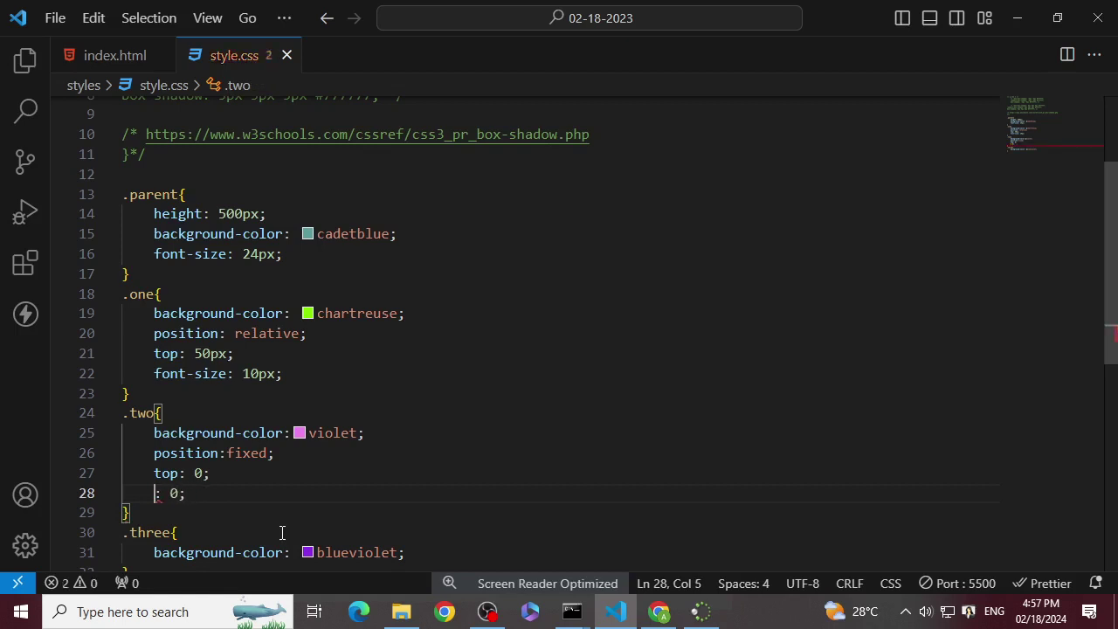
text(right)
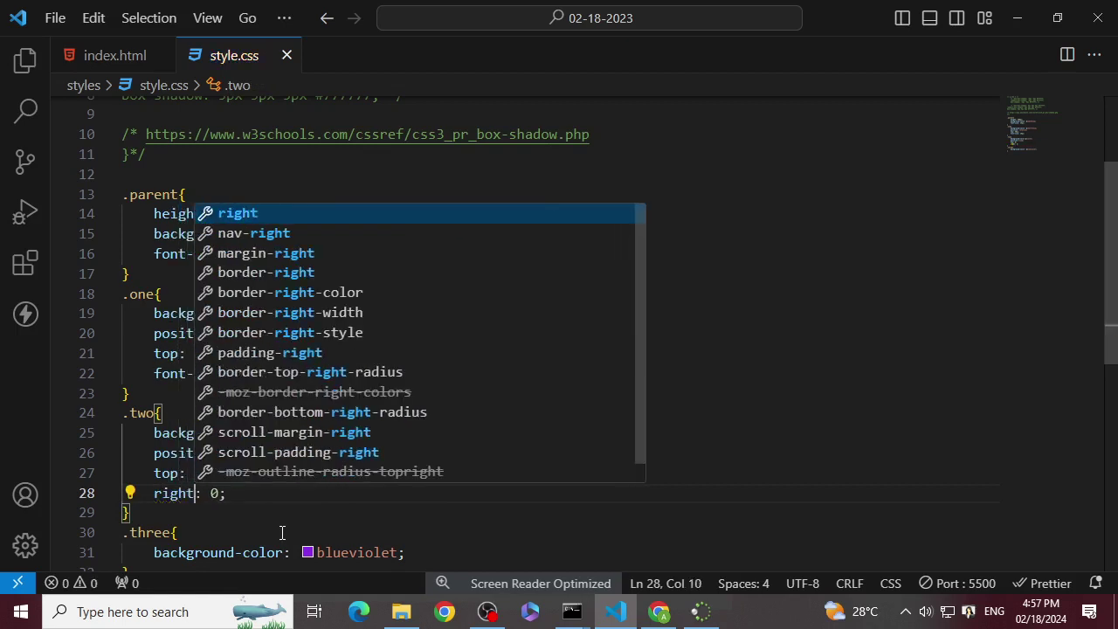
key(ctrl+s)
key(alt+Tab)
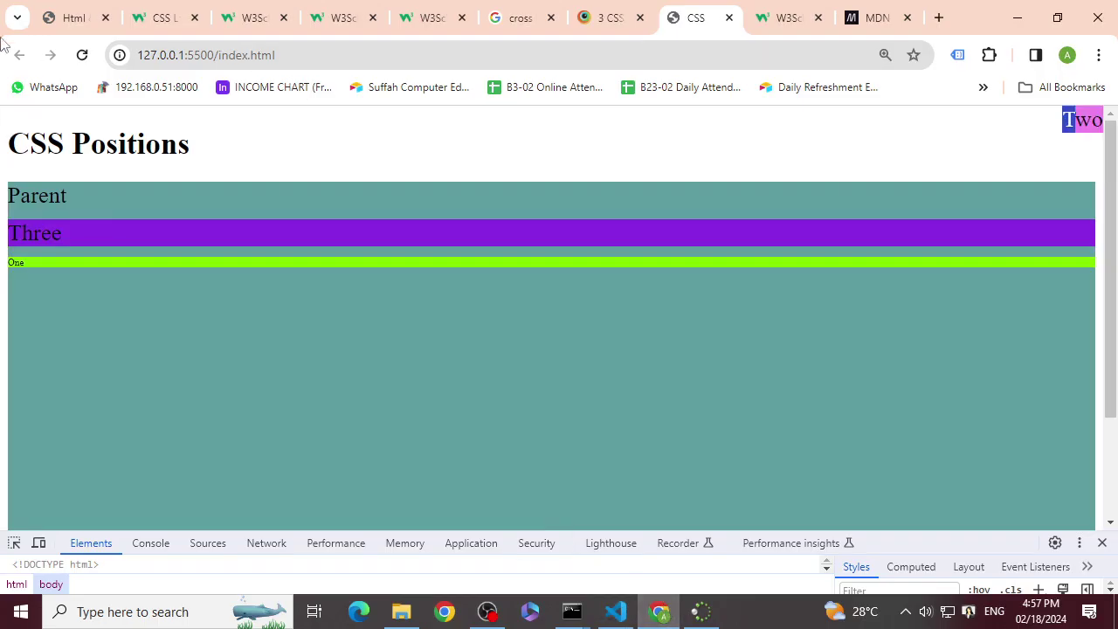
click(82, 54)
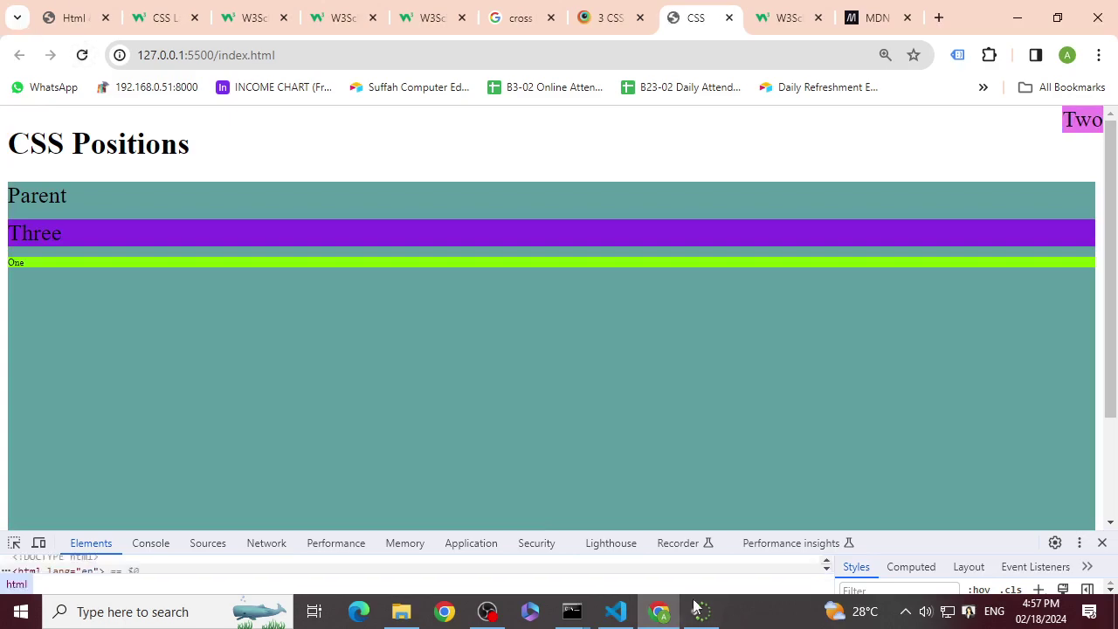
- Return to VS Code and replace the top property with bottom in the .two rule
click(616, 612)
double_click(164, 473)
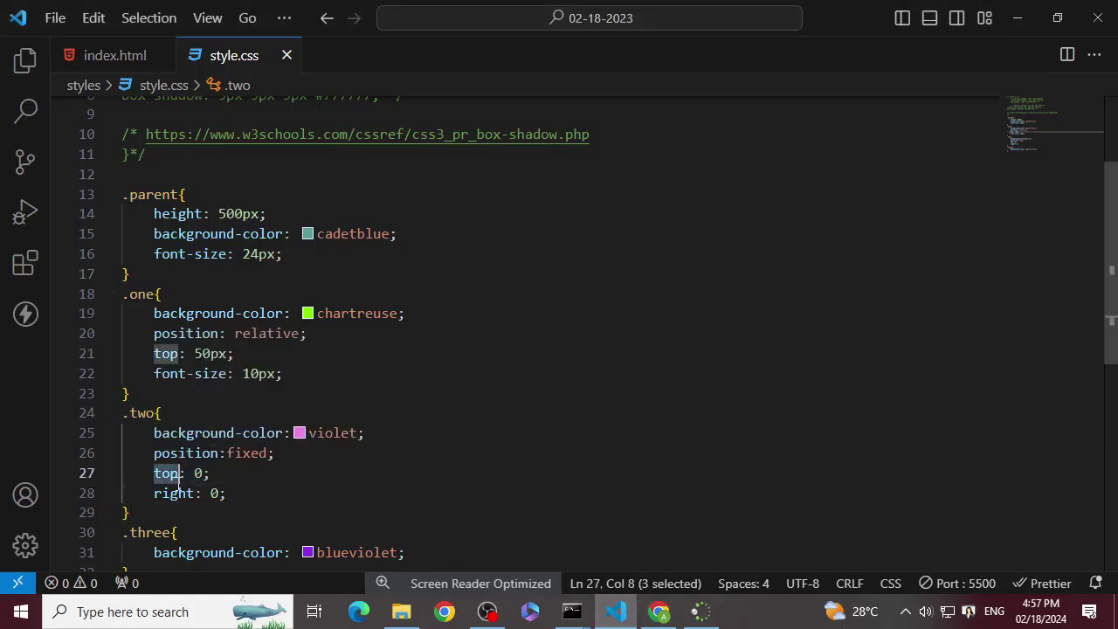
text(bottom)
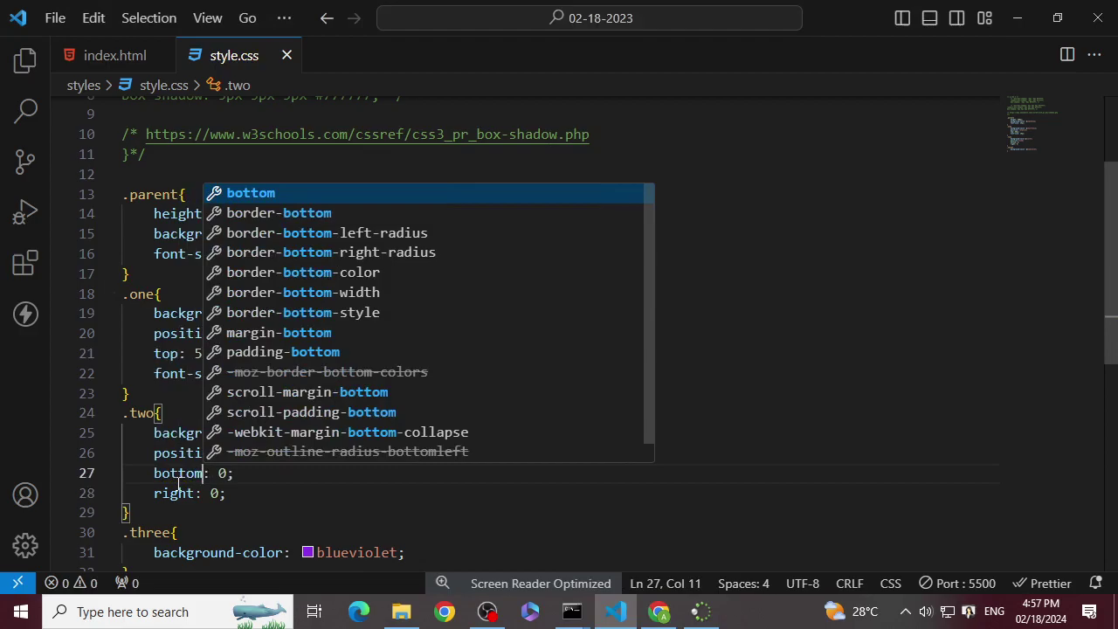
- Switch to Chrome and examine the placement of box Two while scrolling the demo page up and down
click(659, 611)
scroll(661, 343, down, 2)
scroll(661, 343, up, 2)
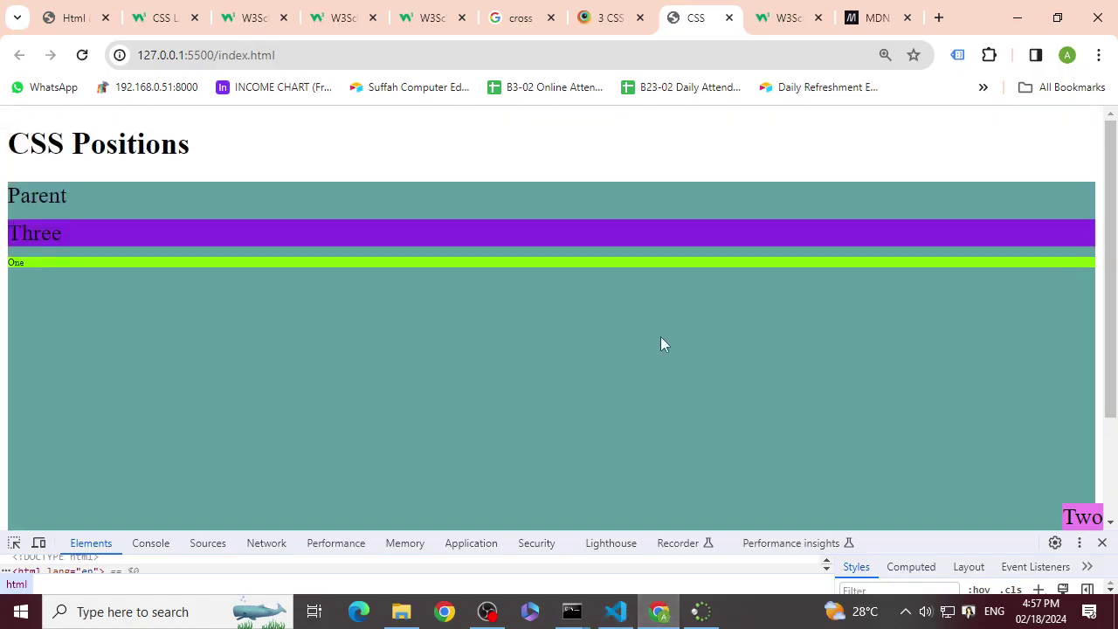
scroll(611, 332, down, 2)
scroll(643, 330, up, 2)
scroll(643, 330, down, 2)
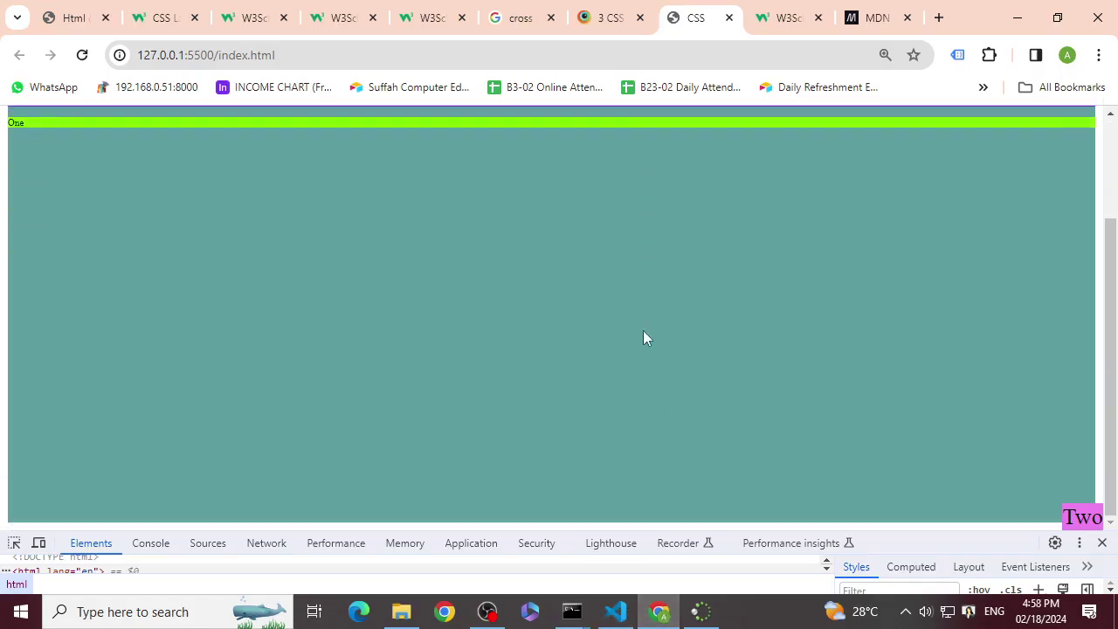
scroll(642, 330, up, 2)
scroll(637, 324, down, 2)
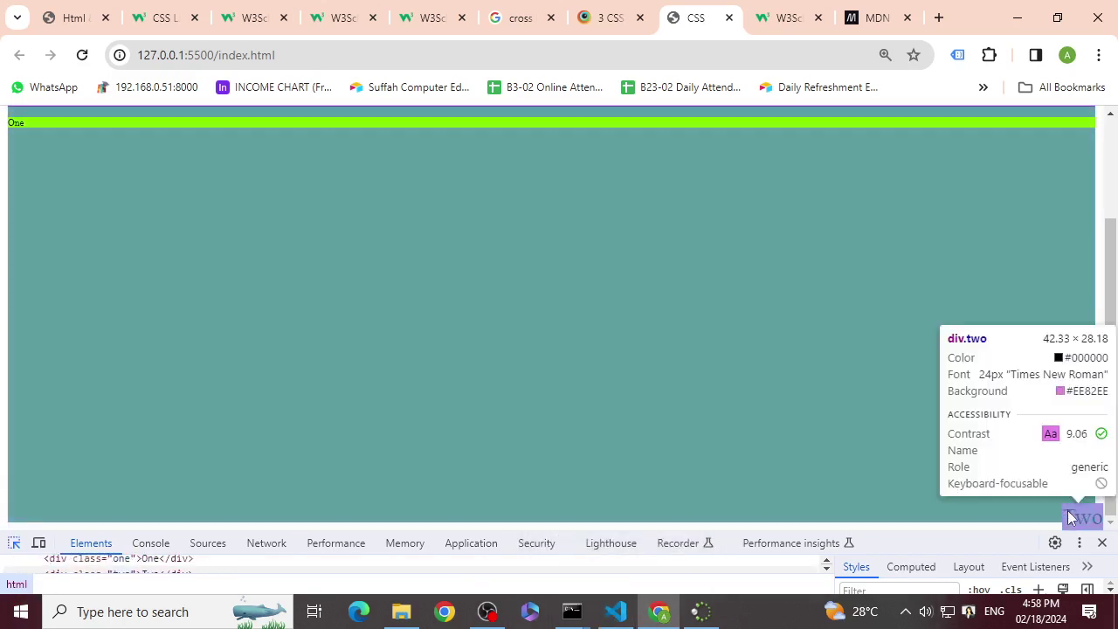
- Inspect box Two on the demo page and raise its live bottom offset to 16px in the .two rule
click(1079, 517)
drag(990, 529, 983, 404)
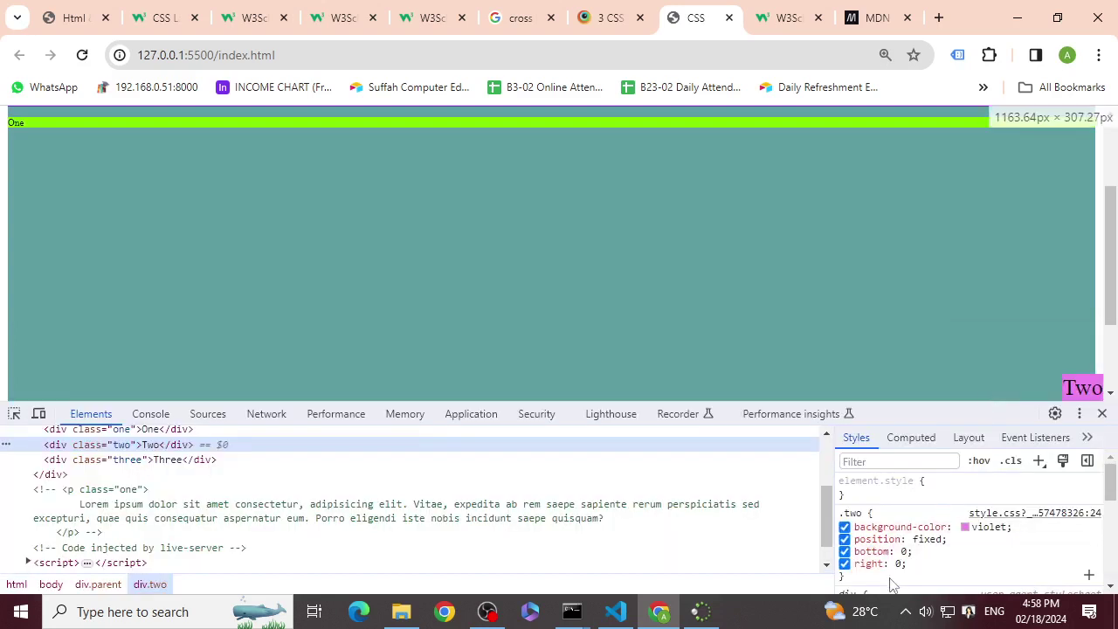
click(905, 551)
key(Up)
key(Up)
key(Up)
key(Up)
key(Up)
key(Up)
key(Up)
key(Up)
key(Up)
key(Up)
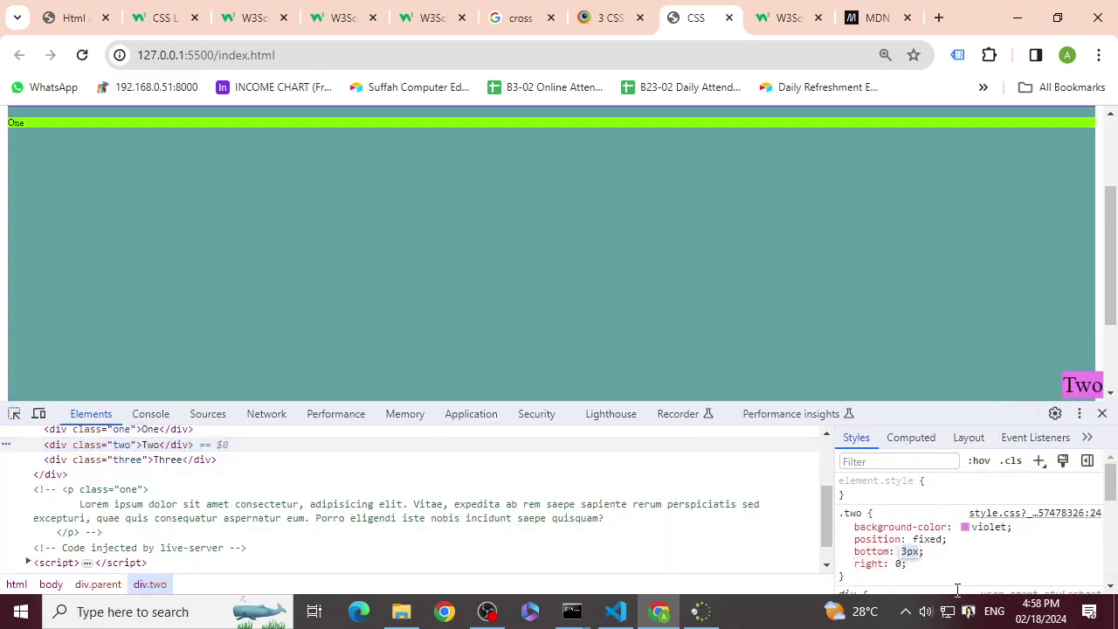
key(Up)
key(Up)
key(Up)
key(Up)
key(Up)
key(Up)
key(Up)
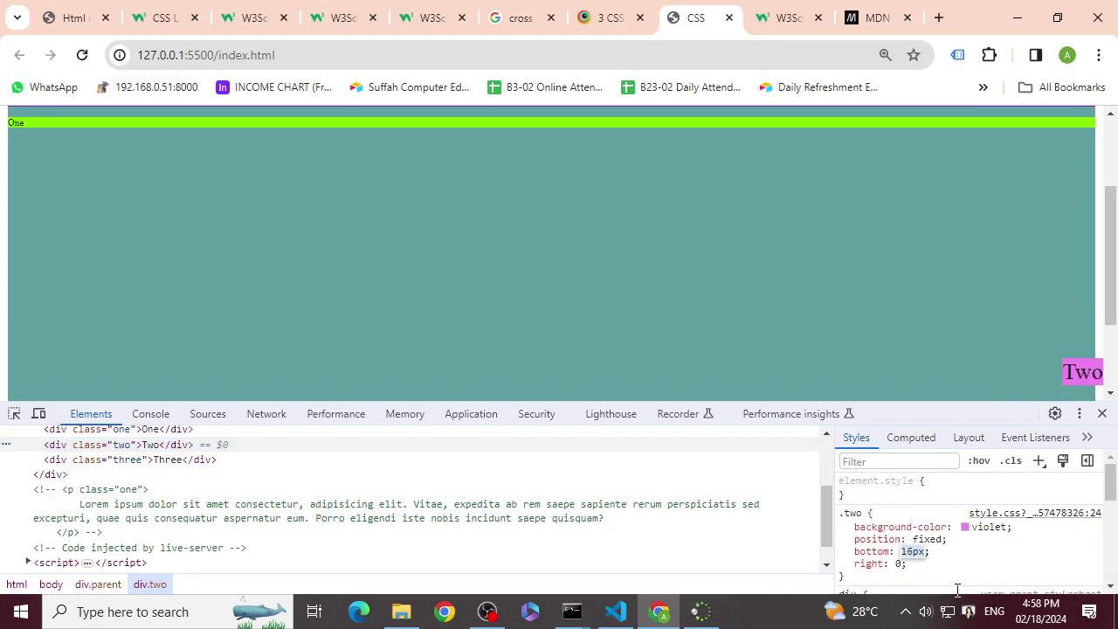
- Lower the live bottom offset of the .two rule step by step to 0px
key(Down)
key(Down)
key(Down)
key(Down)
key(Down)
key(Down)
key(Down)
key(Down)
key(Down)
key(Down)
key(Down)
key(Down)
key(Down)
key(Down)
key(Down)
key(Down)
key(Down)
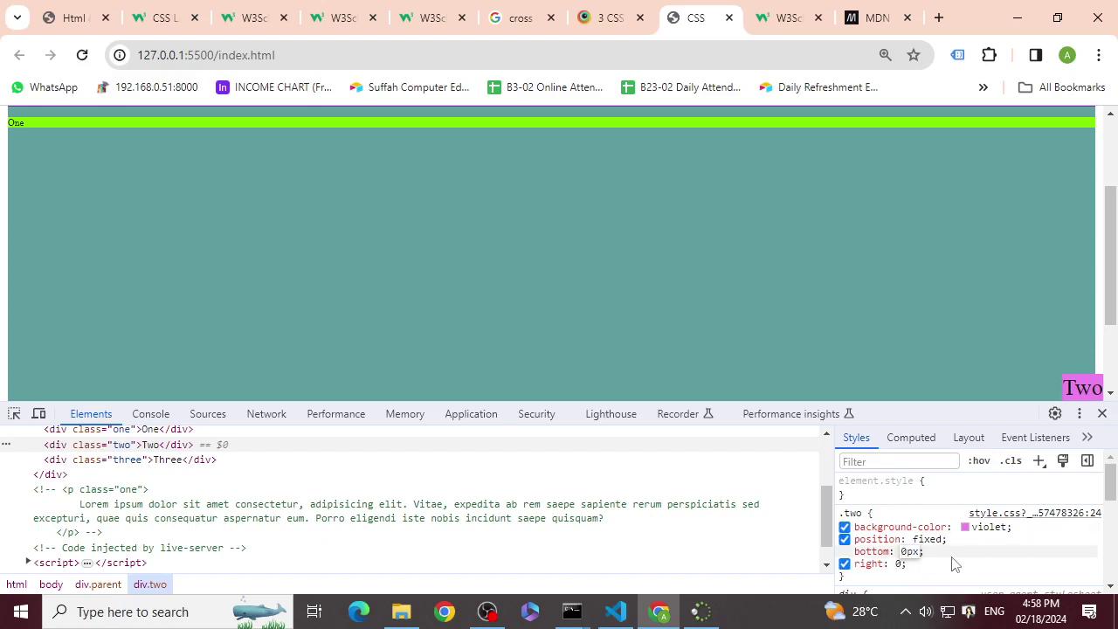
- Try a bottom offset of -120px on the .two rule and change it to 20px
text(-12)
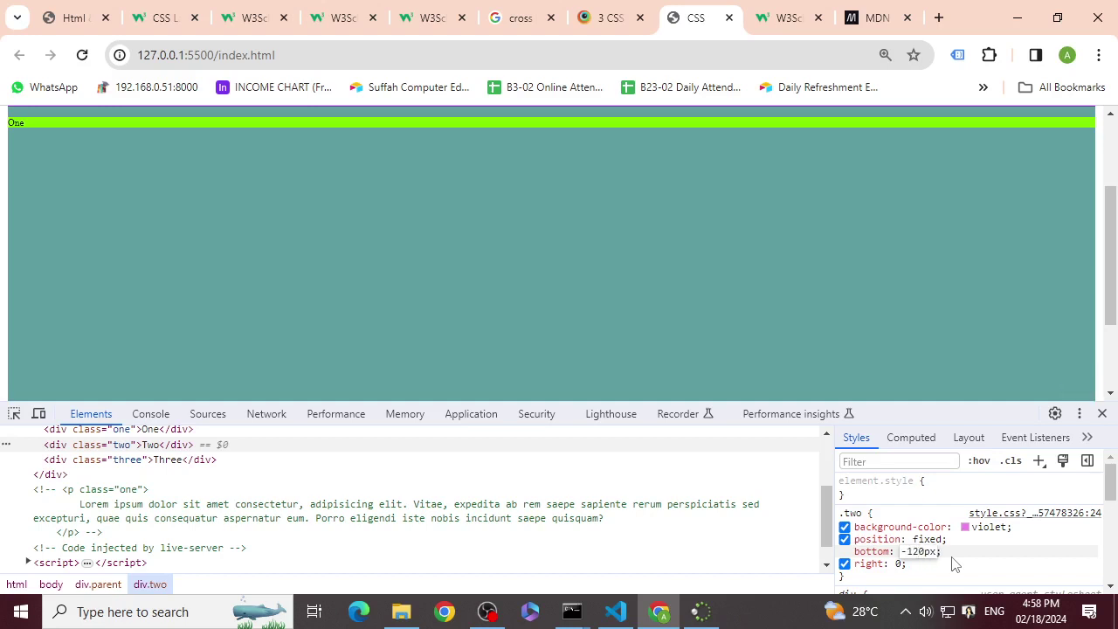
scroll(960, 305, down, 2)
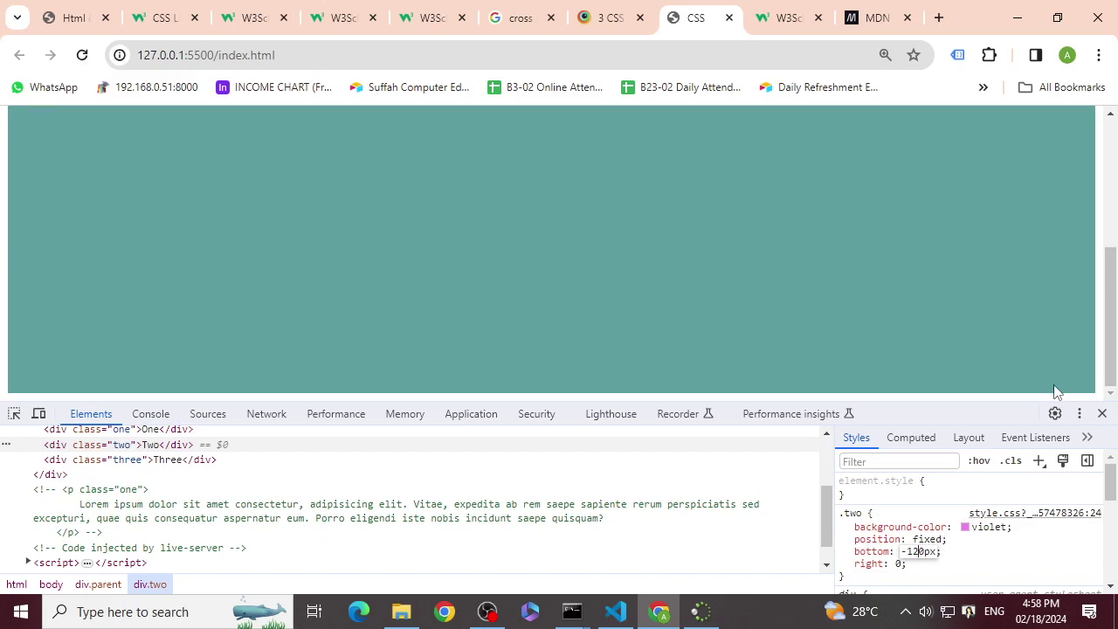
key(BackSpace)
key(BackSpace)
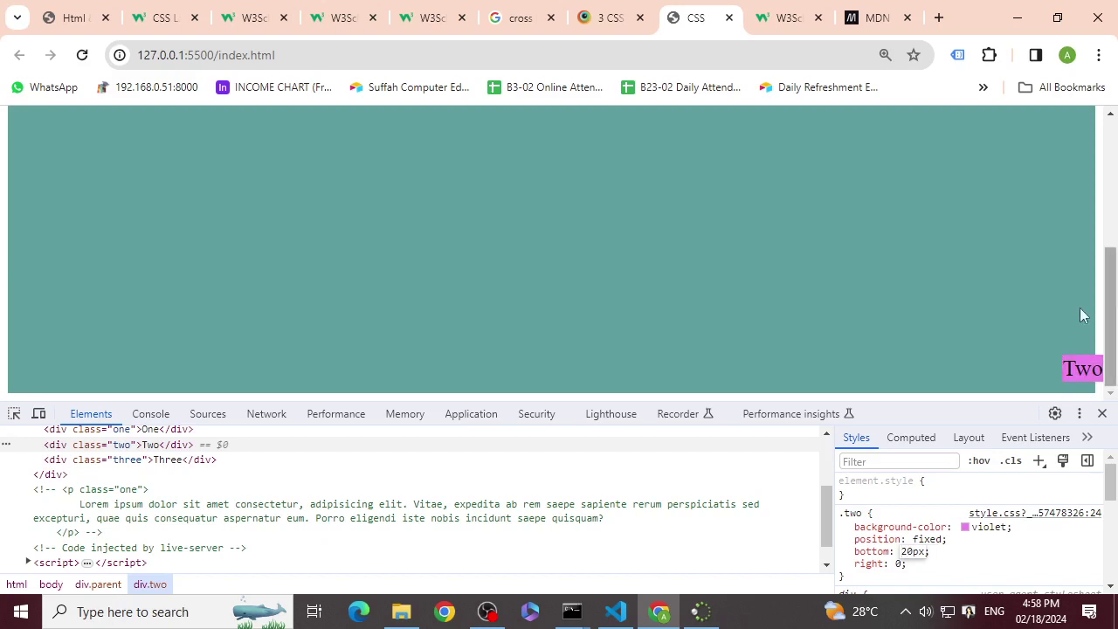
- Set the right offset in the live .two rule to 5px and raise it to 11px
click(900, 566)
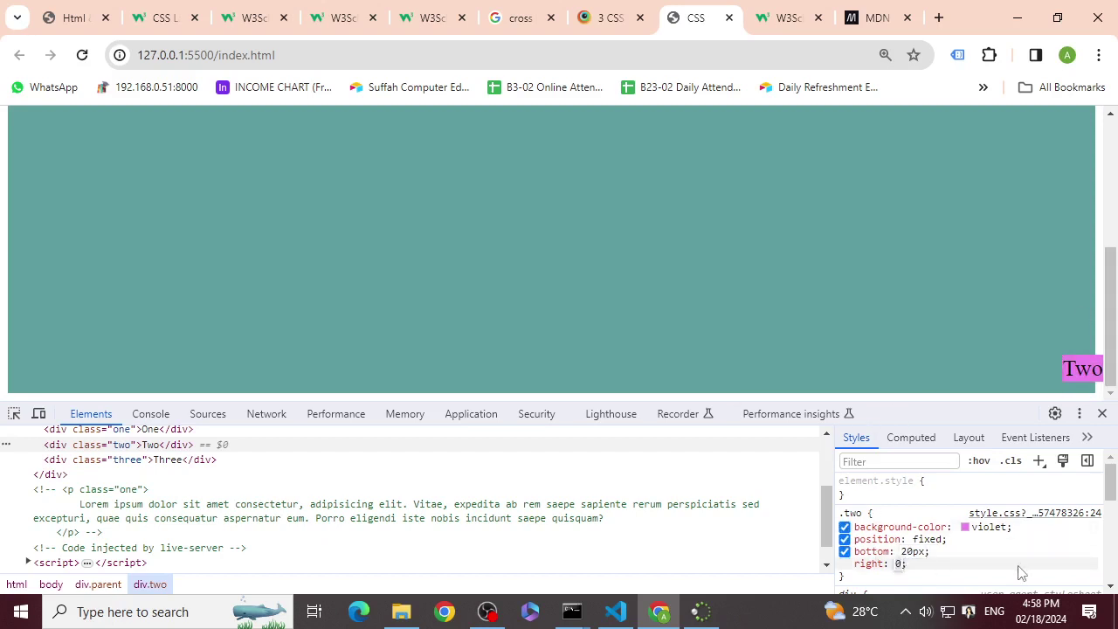
text(5px)
key(Up)
key(Up)
key(Up)
key(Up)
key(Up)
key(Up)
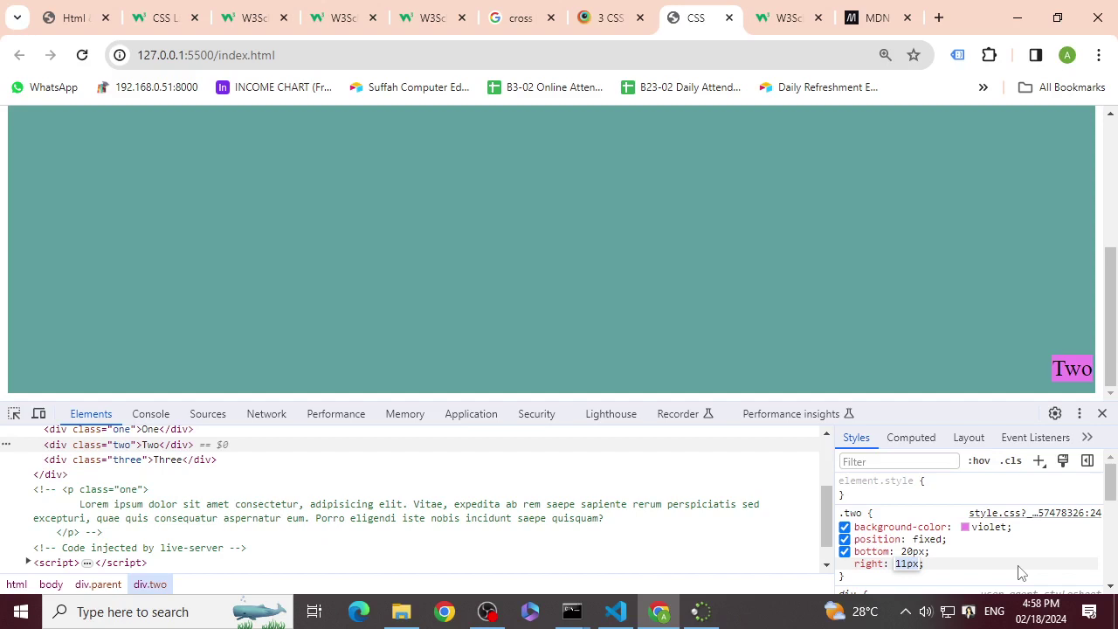
click(1017, 572)
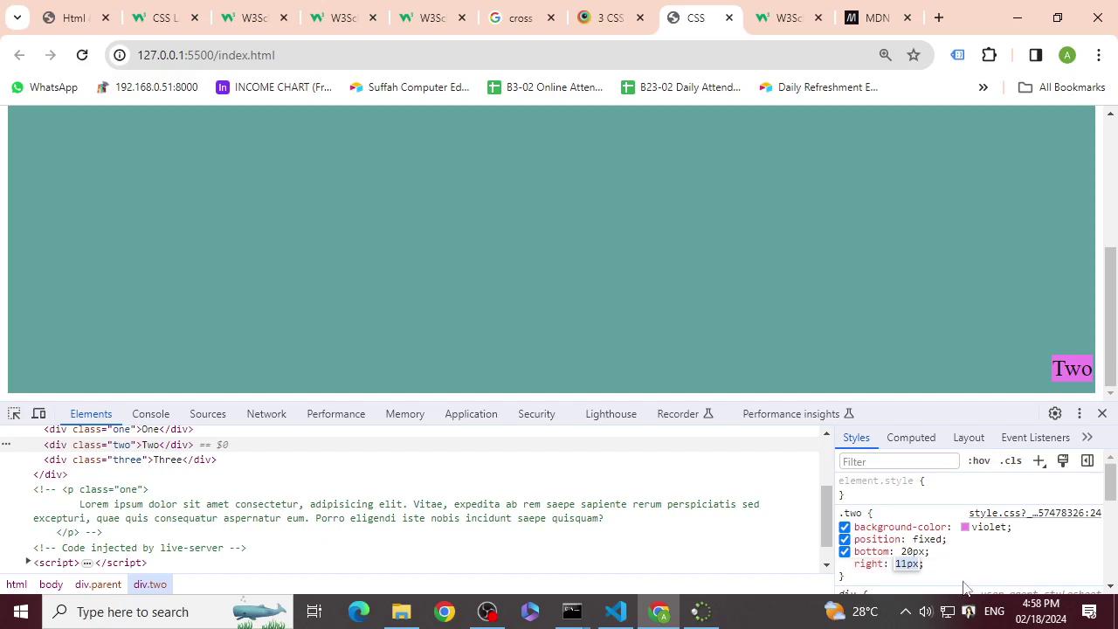
- Add a left declaration of 10px to the live .two rule
click(905, 578)
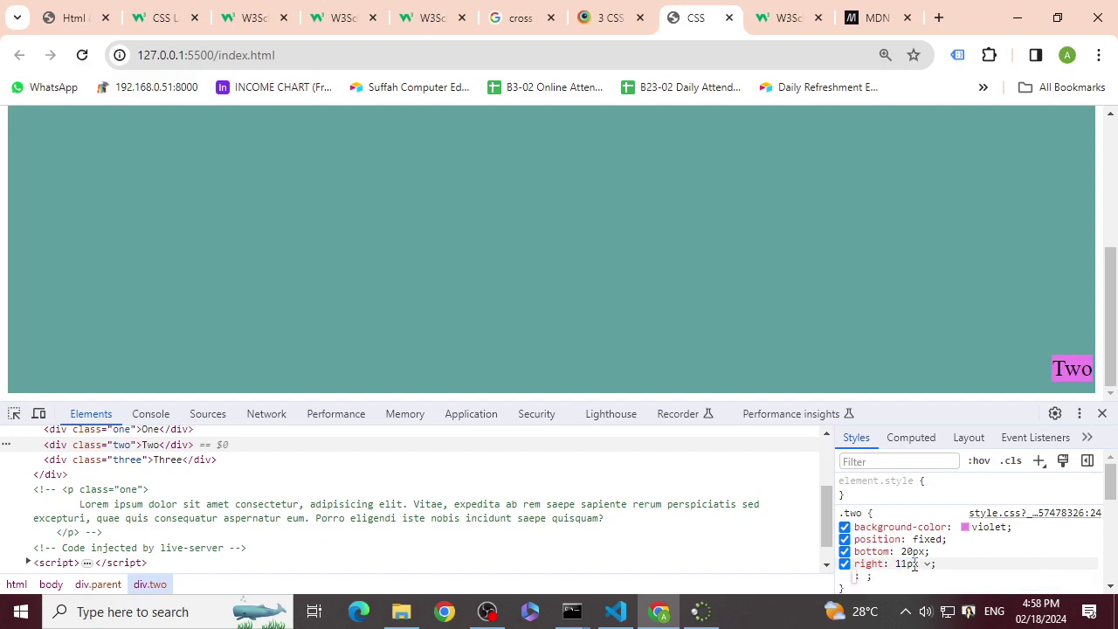
text(left)
key(Tab)
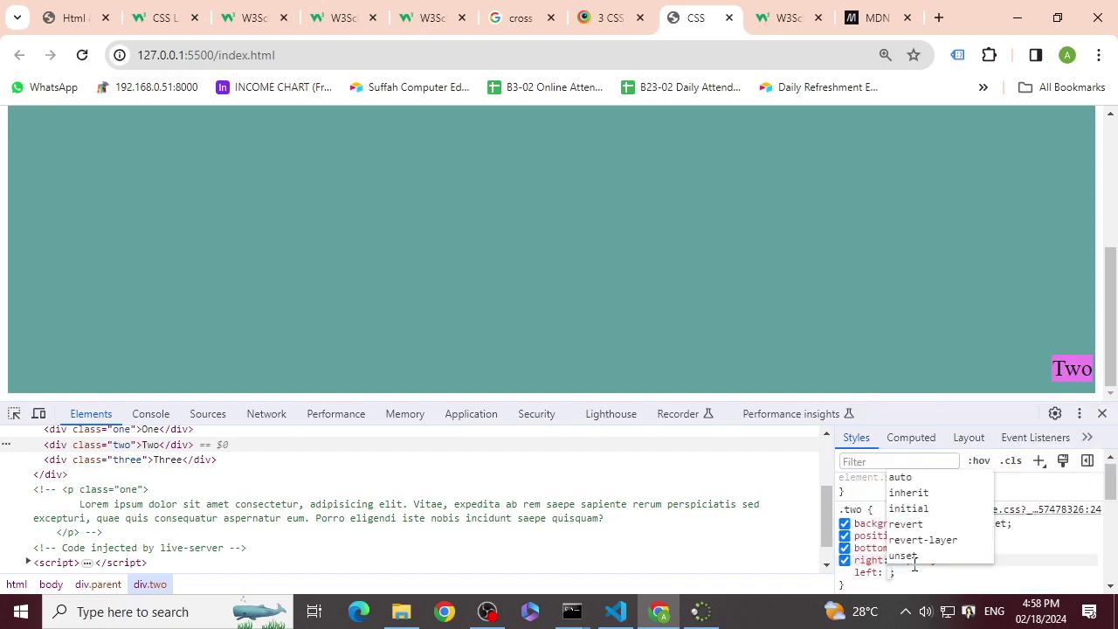
text(10)
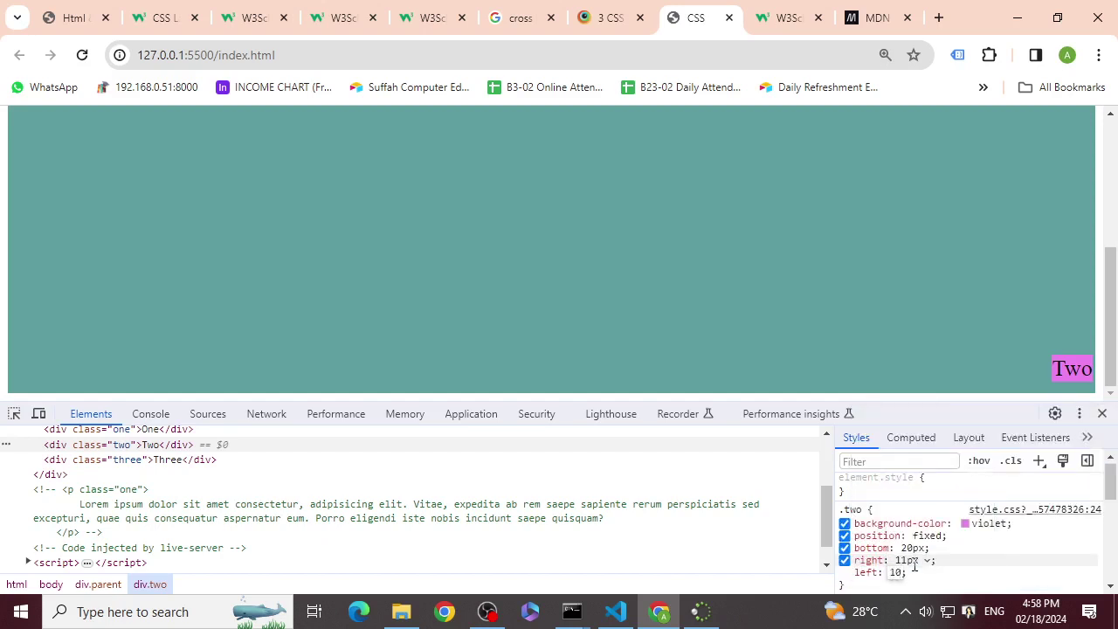
text(px)
- Raise the left offset of the .two rule gradually to 118px
key(Up)
key(Up)
key(Up)
key(Up)
key(Up)
key(Up)
key(Up)
key(Up)
key(Up)
key(Up)
key(Up)
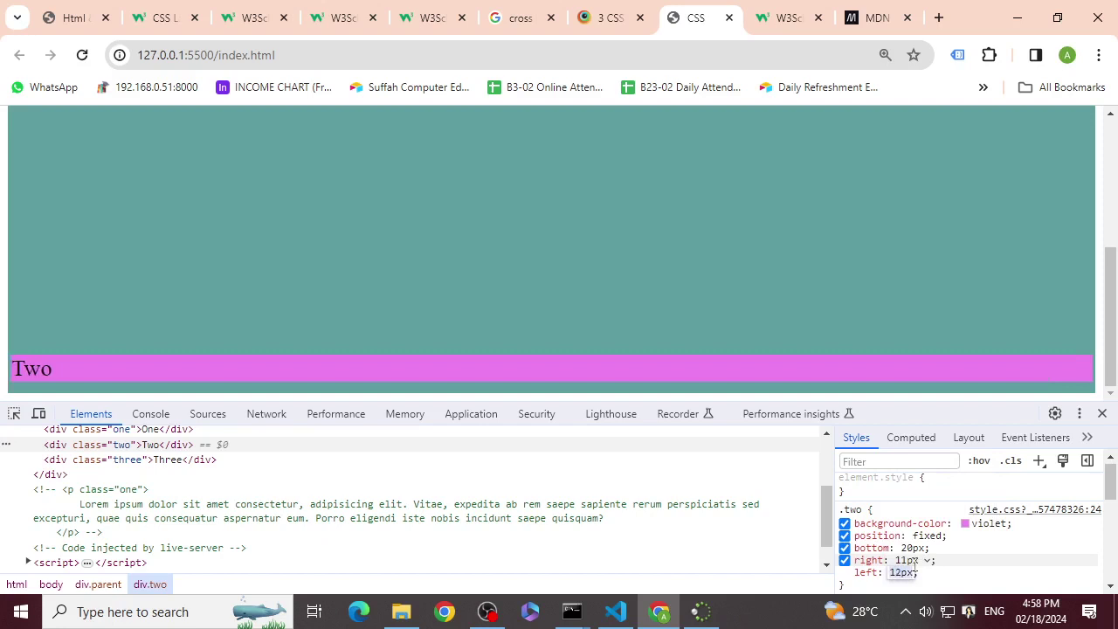
key(Up)
key(Up)
key(Up)
key(Up)
key(Up)
key(Up)
key(Up)
key(Up)
key(Up)
key(Up)
key(Up)
key(Up)
key(Up)
key(Up)
key(Up)
key(Up)
key(Up)
key(Up)
key(Up)
key(Up)
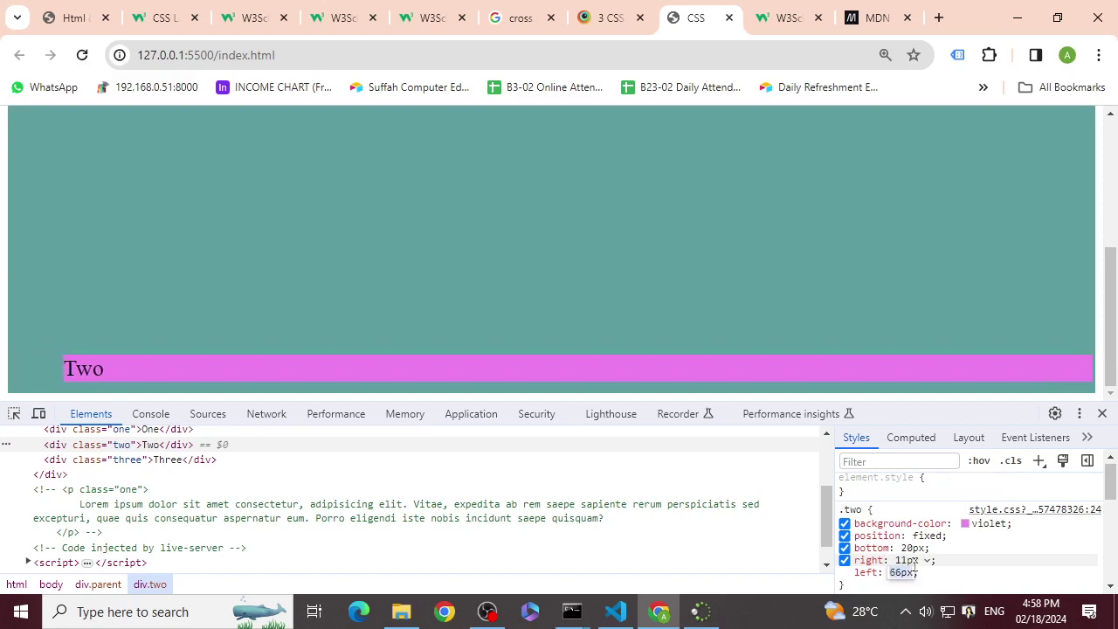
key(Up)
key(Up)
key(Up)
key(Up)
key(Up)
key(Up)
key(Up)
key(Up)
key(Up)
key(Up)
key(Up)
key(Up)
key(Up)
key(Up)
key(Up)
key(Up)
key(Up)
key(Up)
key(Up)
key(Up)
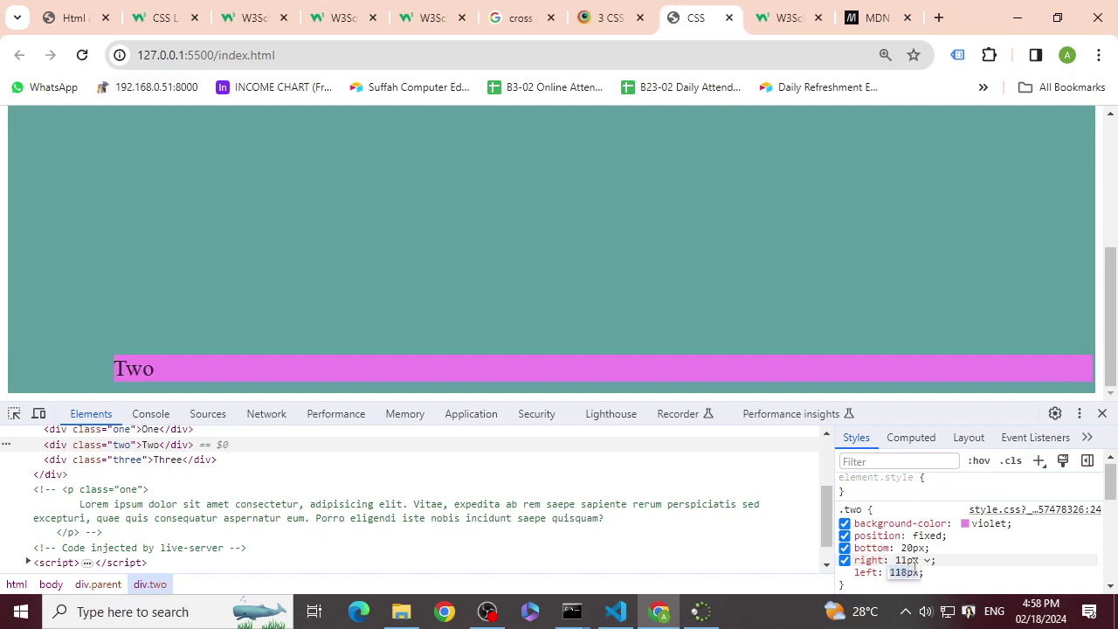
- Disable the left declaration and raise the right offset of .two, reloading the demo page to discard the live edits
click(844, 572)
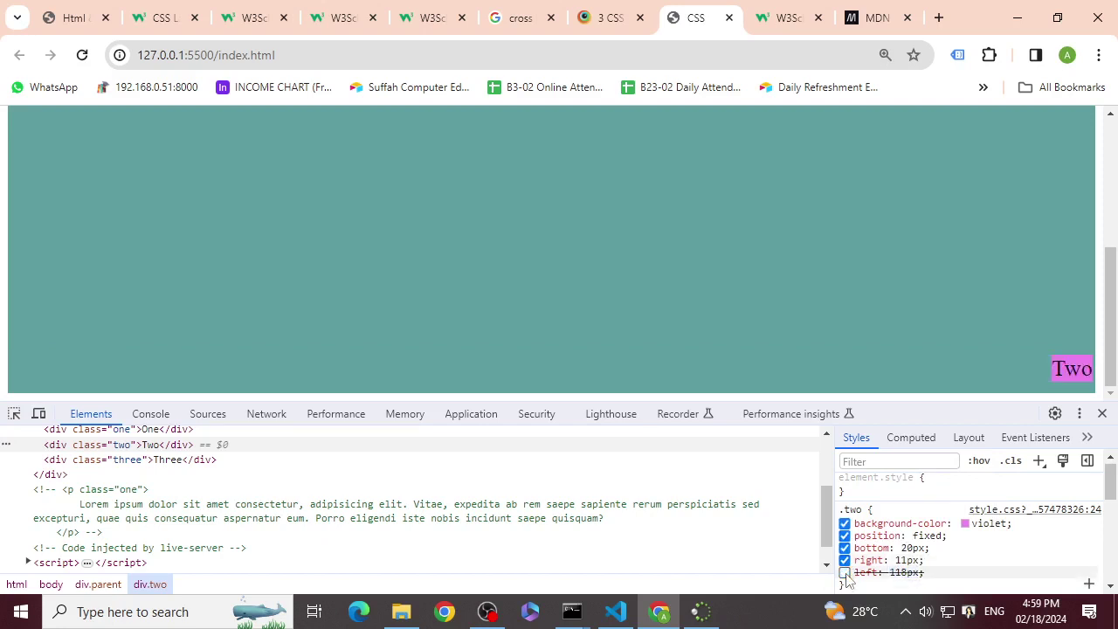
click(903, 562)
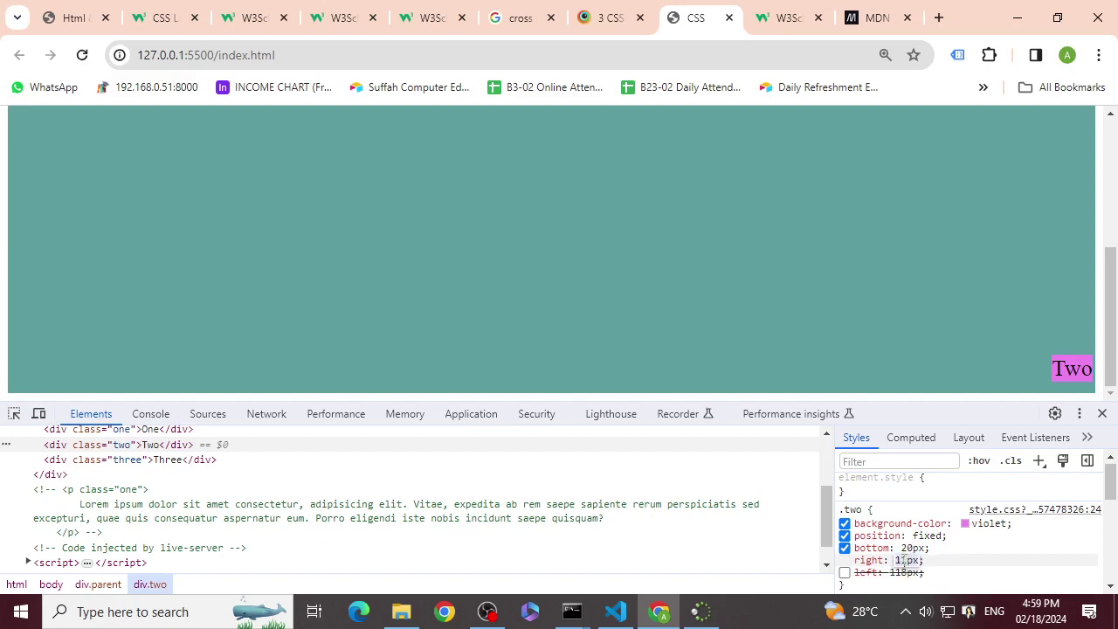
key(Up)
key(Up)
key(Up)
key(Up)
key(Up)
click(119, 55)
click(82, 55)
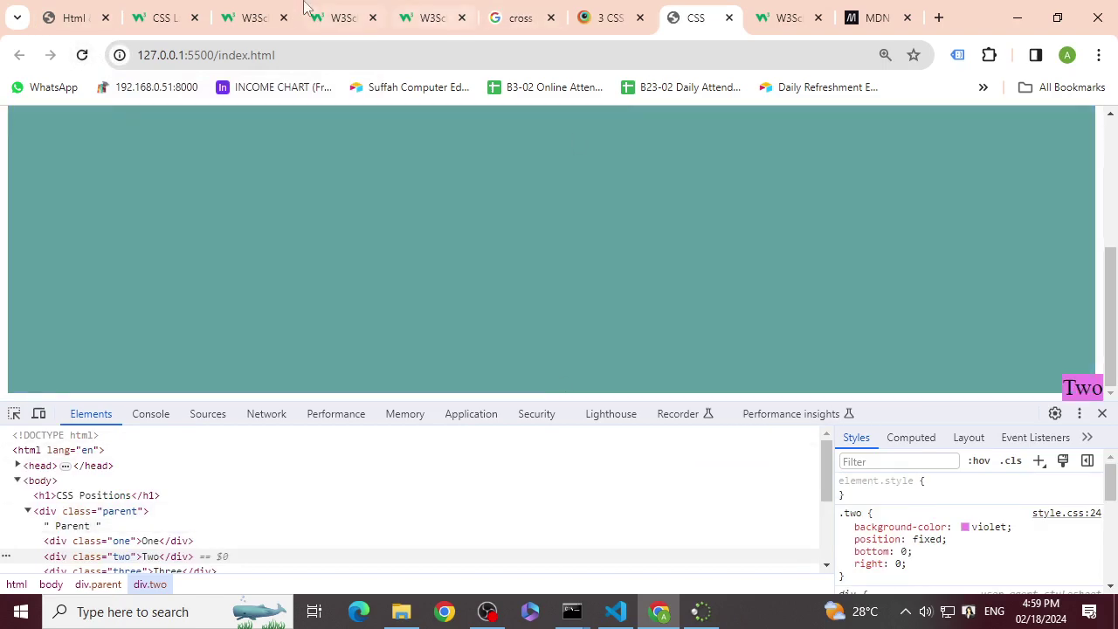
- Switch to the W3Schools CSS Position tutorial and read the position: absolute explanation with its simple example
click(306, 7)
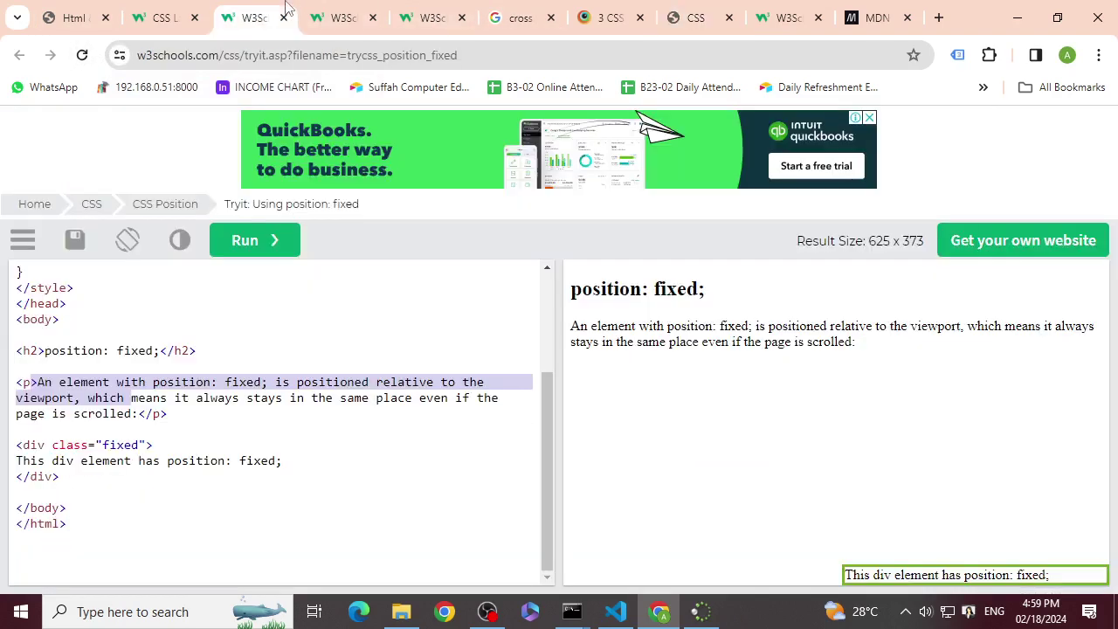
click(170, 17)
scroll(286, 378, down, 5)
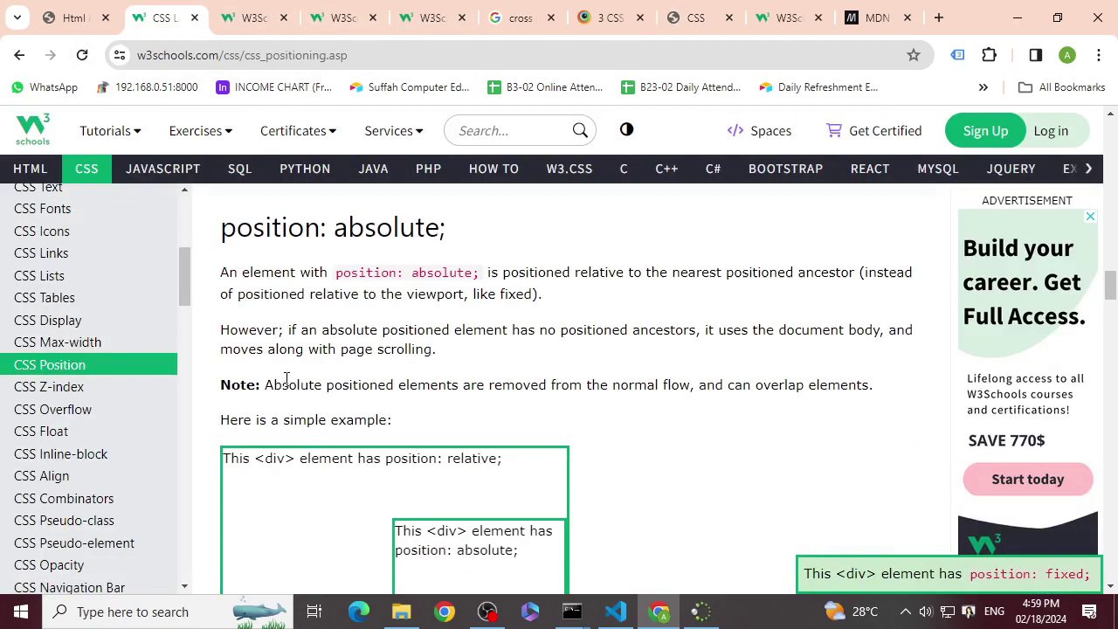
scroll(294, 378, down, 1)
scroll(294, 378, up, 1)
scroll(479, 319, down, 2)
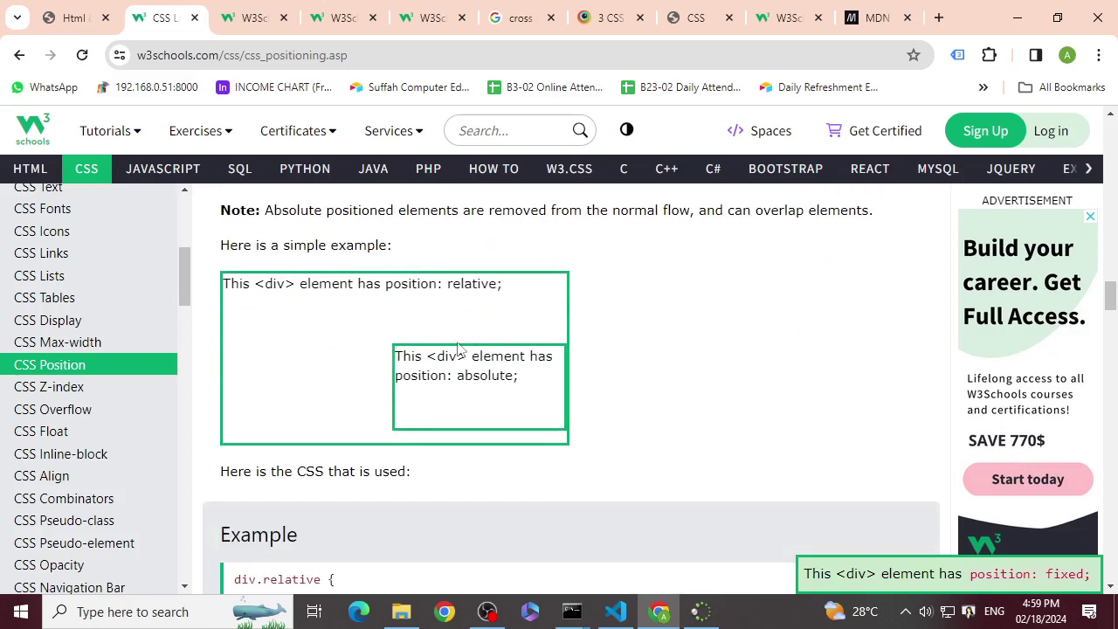
scroll(478, 319, up, 1)
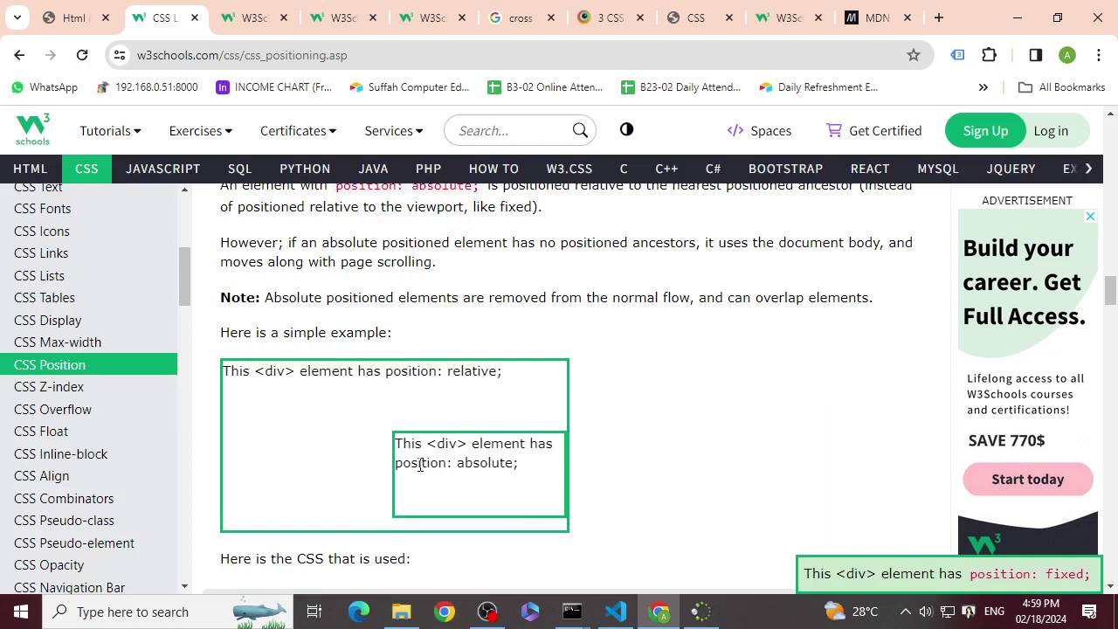
scroll(550, 350, up, 1)
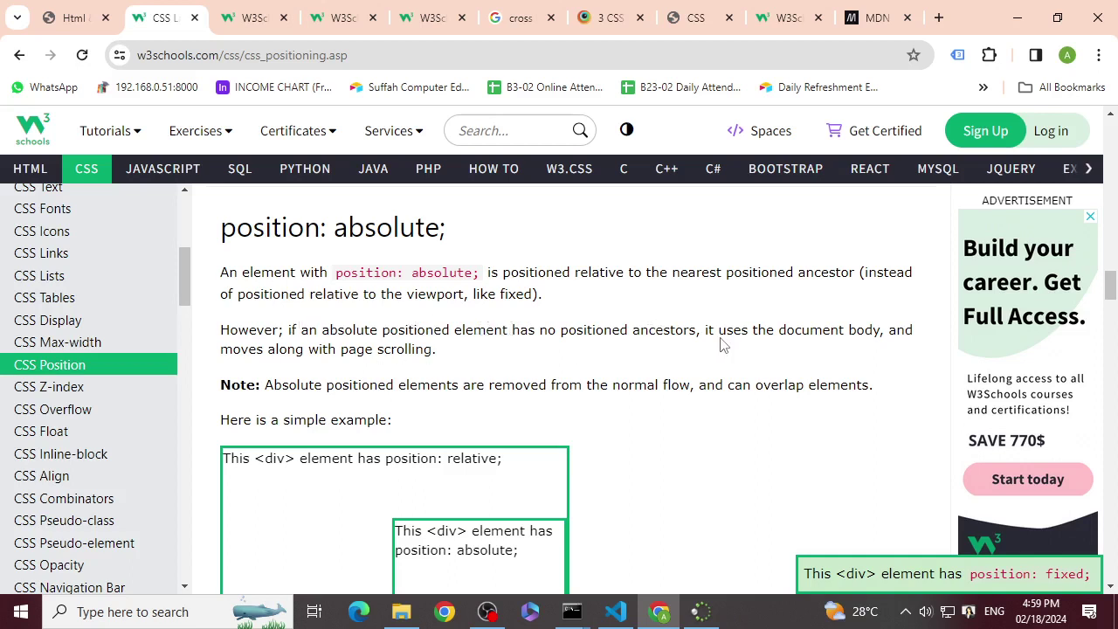
scroll(631, 387, down, 2)
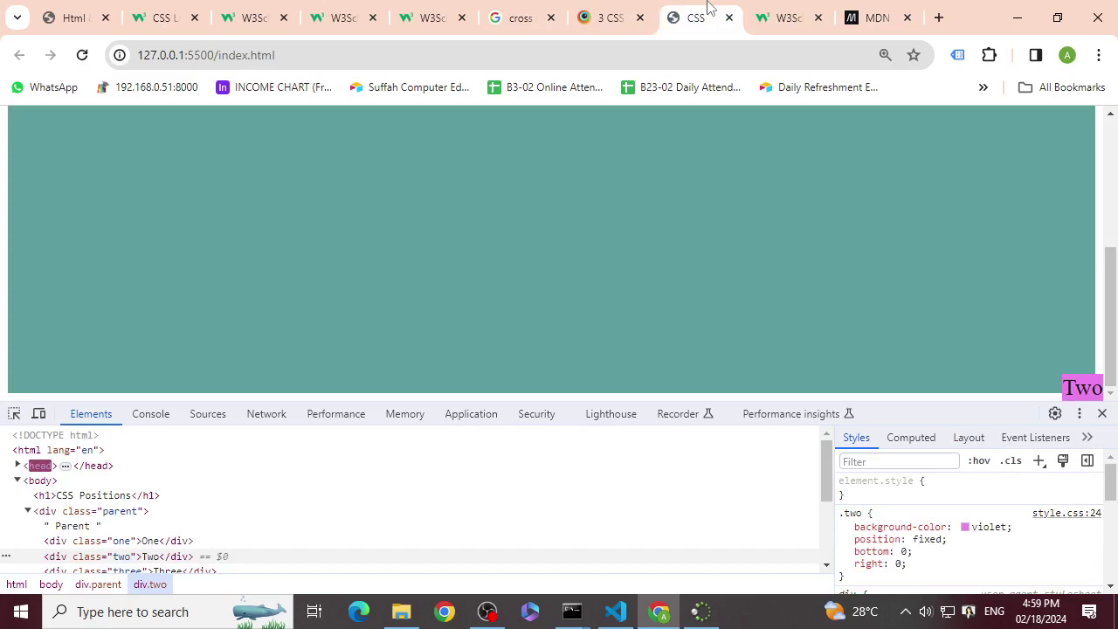
- Return to the demo page and examine the parent box and its children while scrolling
click(695, 17)
scroll(941, 209, up, 3)
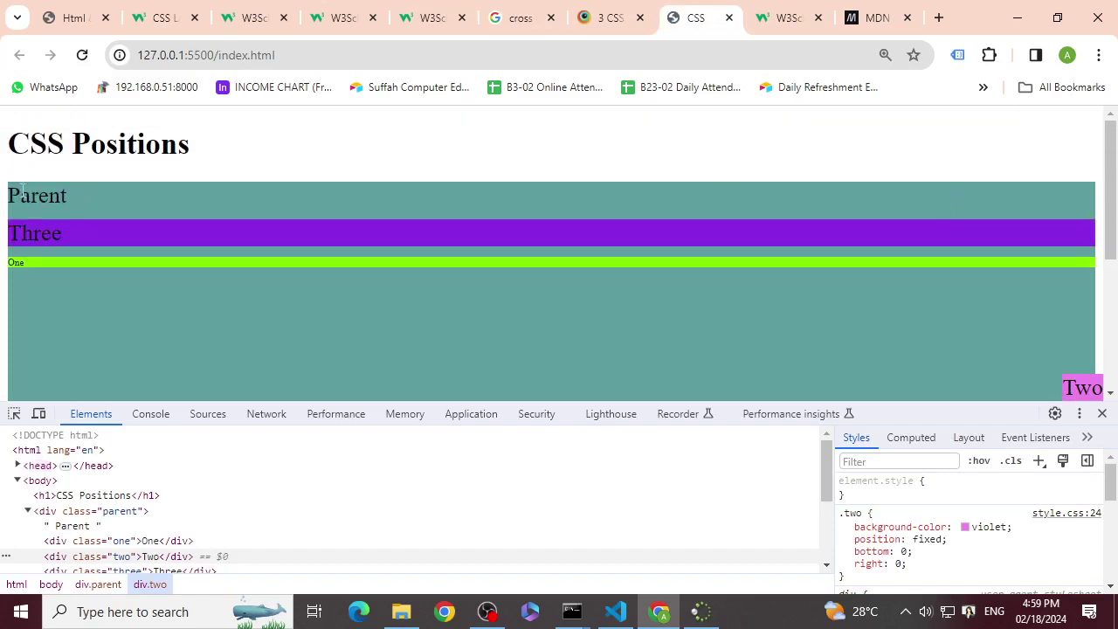
scroll(460, 184, down, 1)
scroll(227, 126, up, 1)
scroll(1070, 247, down, 1)
- Go back to the W3Schools CSS Position tutorial and read the note about absolute elements leaving the normal flow
click(786, 17)
click(262, 17)
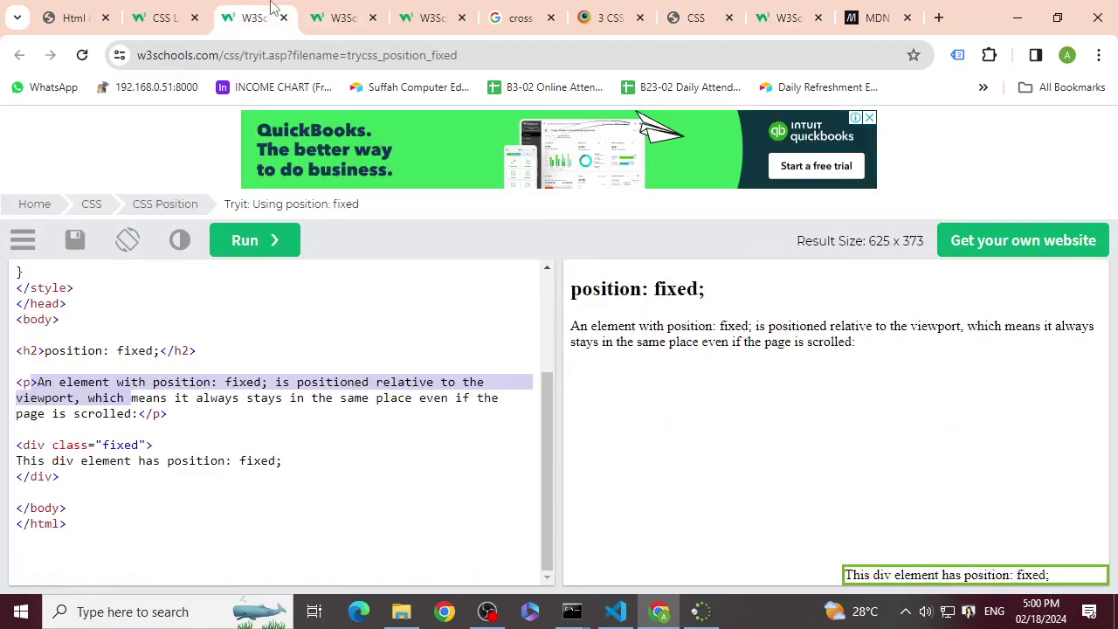
click(155, 16)
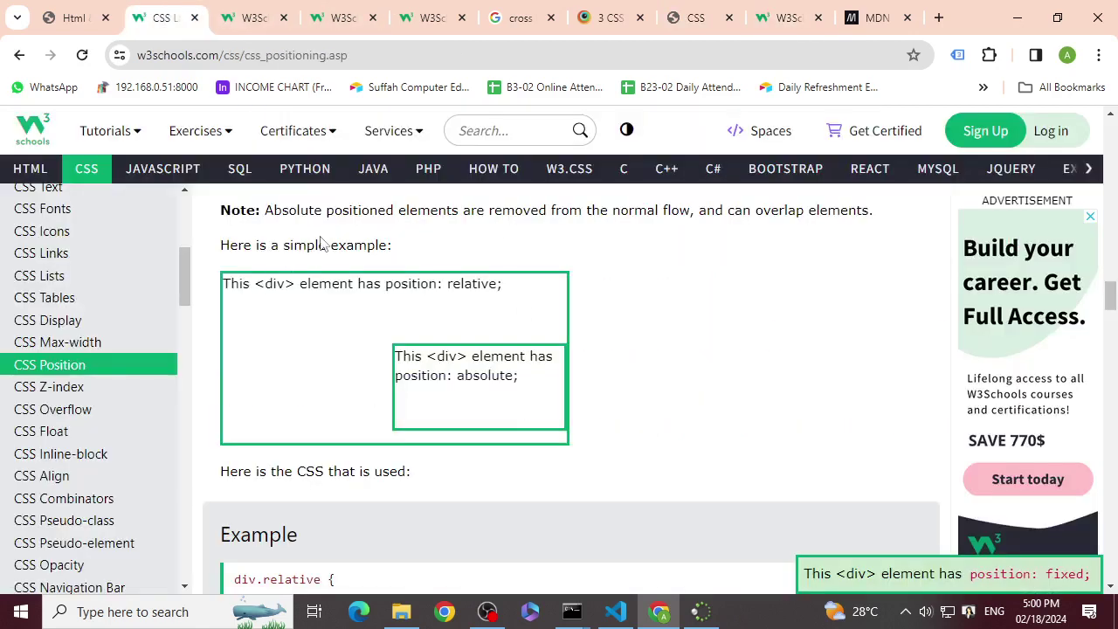
scroll(321, 244, up, 1)
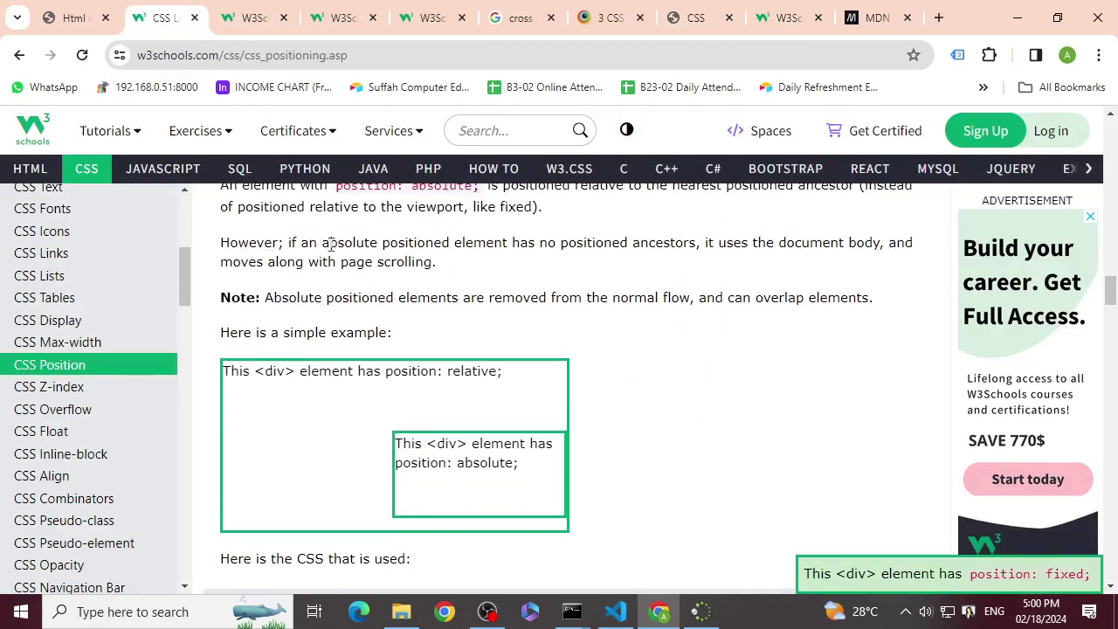
scroll(332, 262, up, 1)
scroll(489, 367, down, 1)
drag(309, 297, 463, 297)
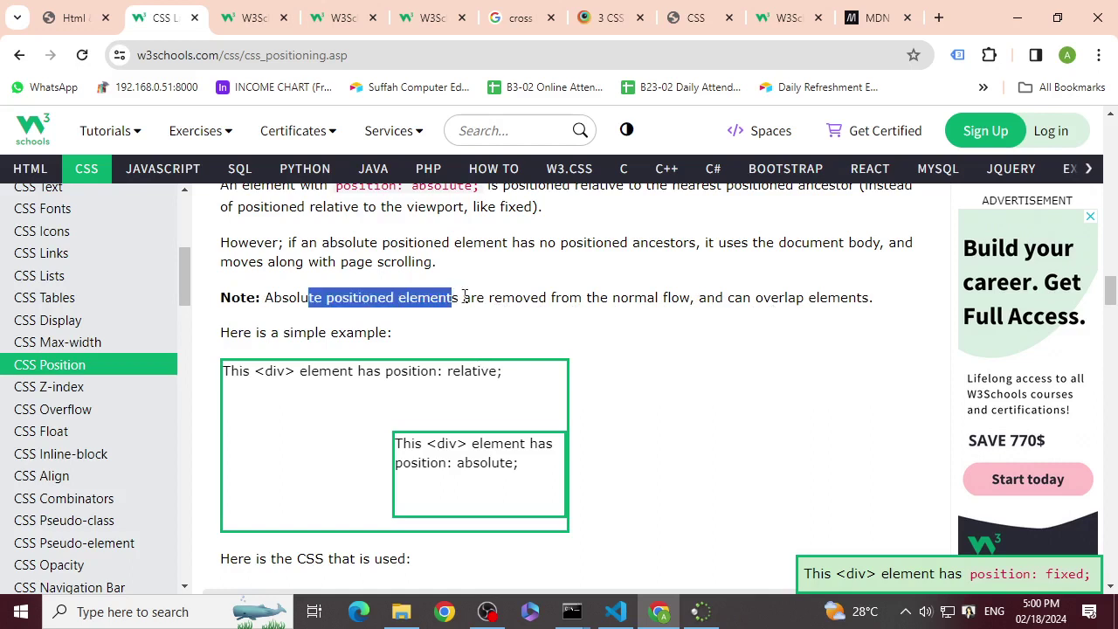
click(499, 318)
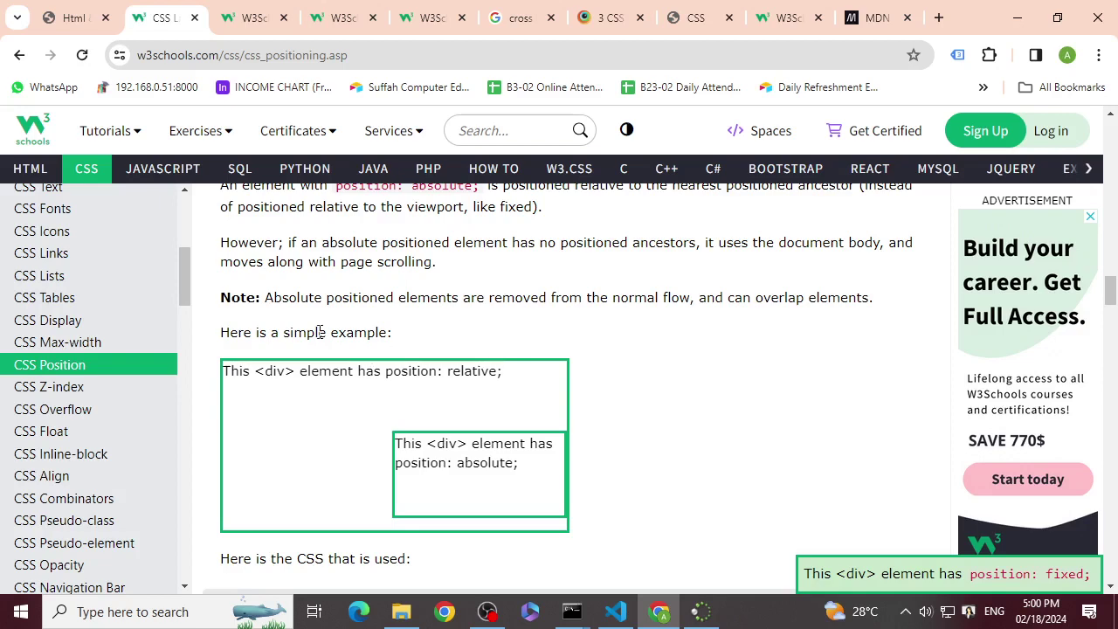
drag(320, 333, 474, 336)
- Open the tutorial's position: absolute example in the Tryit editor and examine the nested relative and absolute divs in its HTML
scroll(454, 358, down, 1)
scroll(445, 381, down, 3)
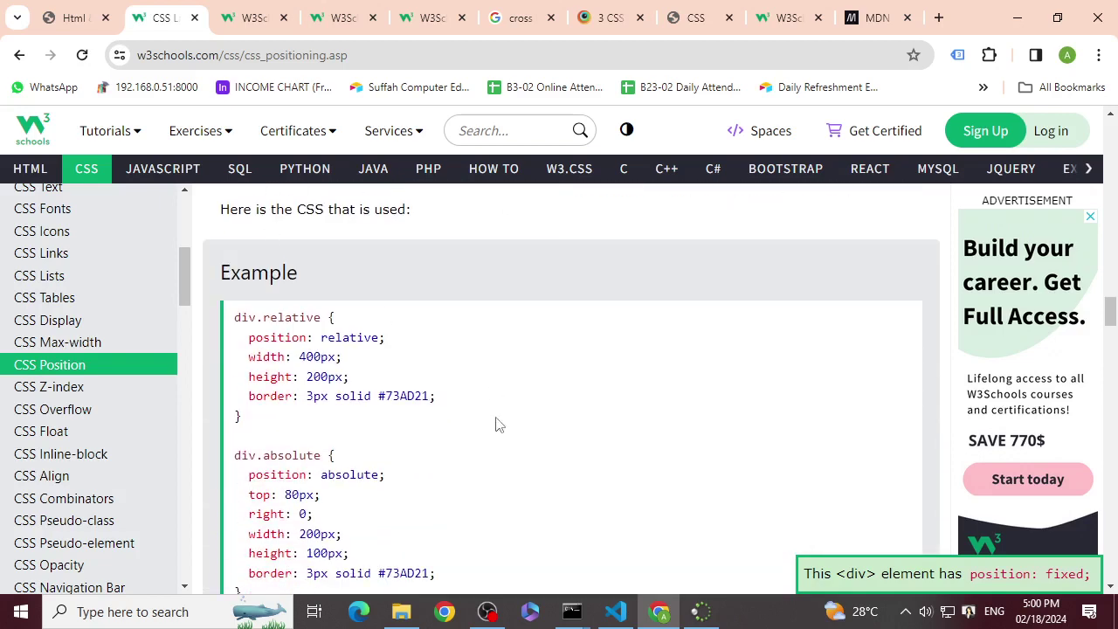
scroll(497, 424, down, 3)
click(288, 385)
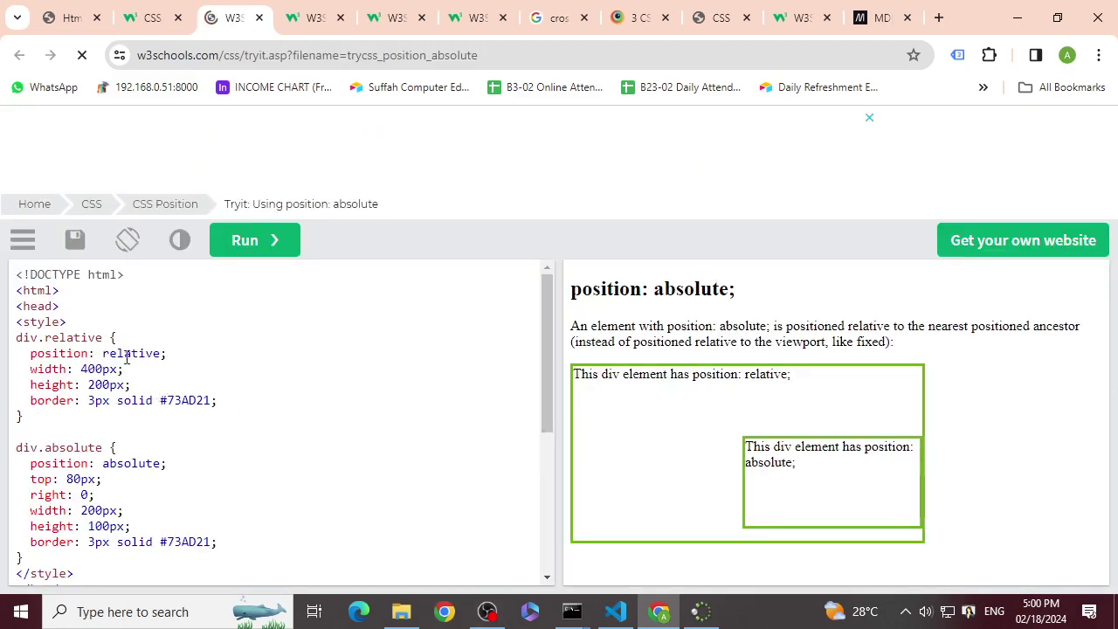
scroll(87, 323, down, 3)
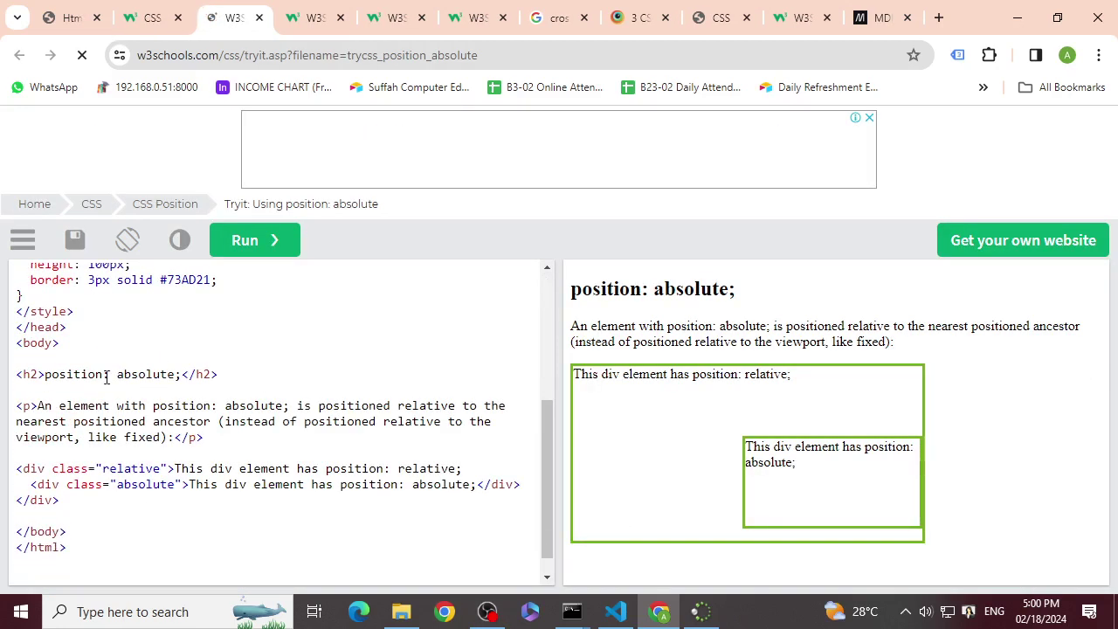
double_click(131, 470)
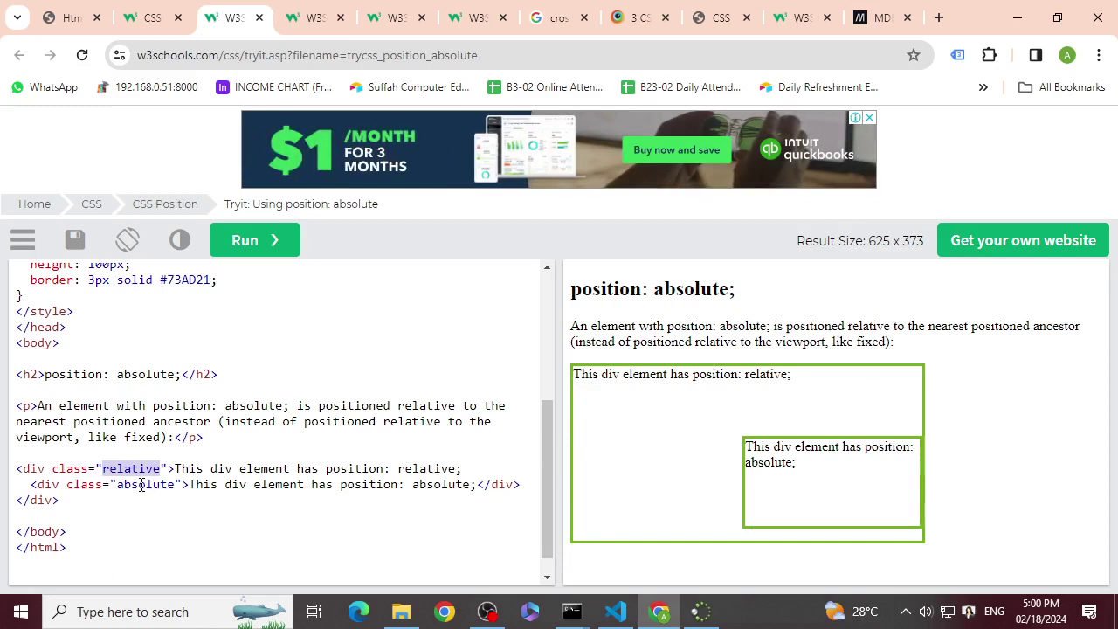
- Examine the div.relative and div.absolute style rules in the Tryit example's CSS
scroll(139, 484, up, 3)
scroll(26, 297, up, 2)
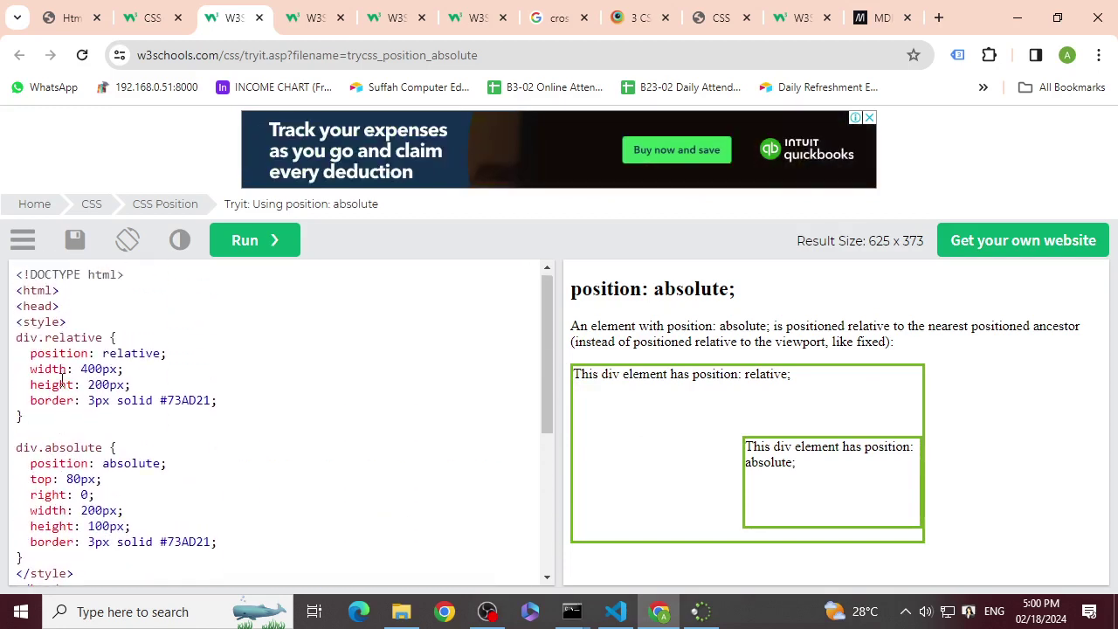
drag(167, 354, 22, 352)
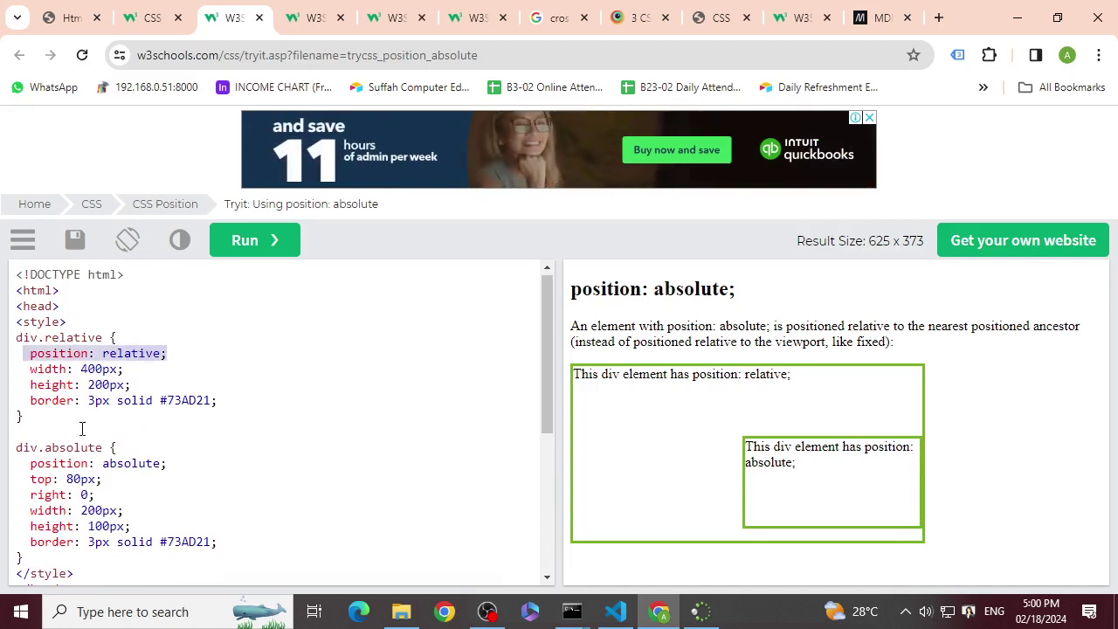
scroll(121, 449, down, 2)
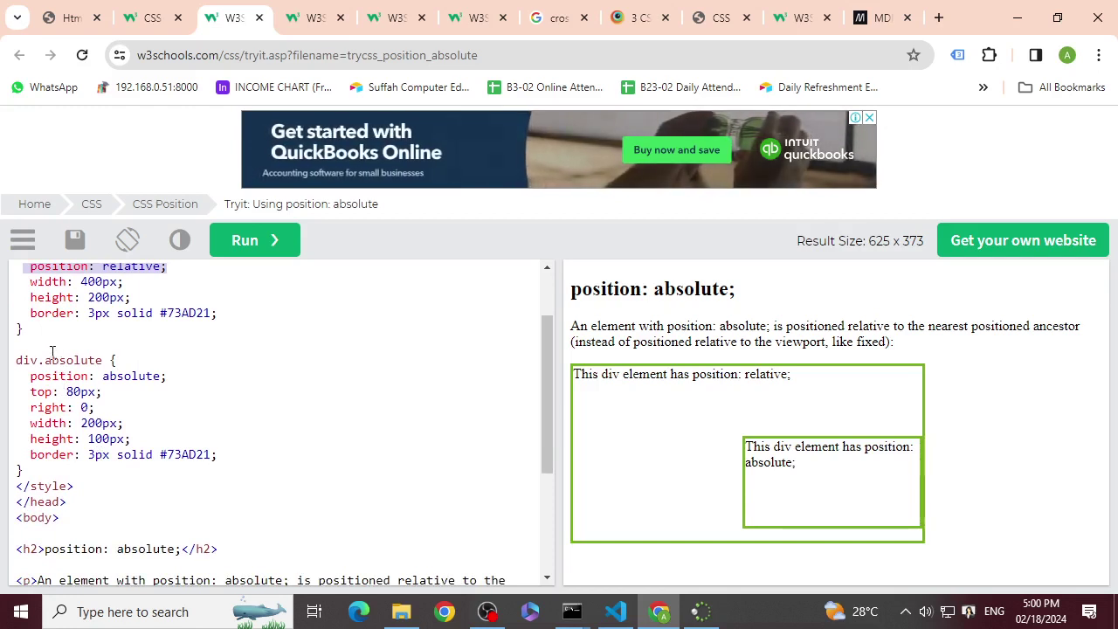
double_click(96, 360)
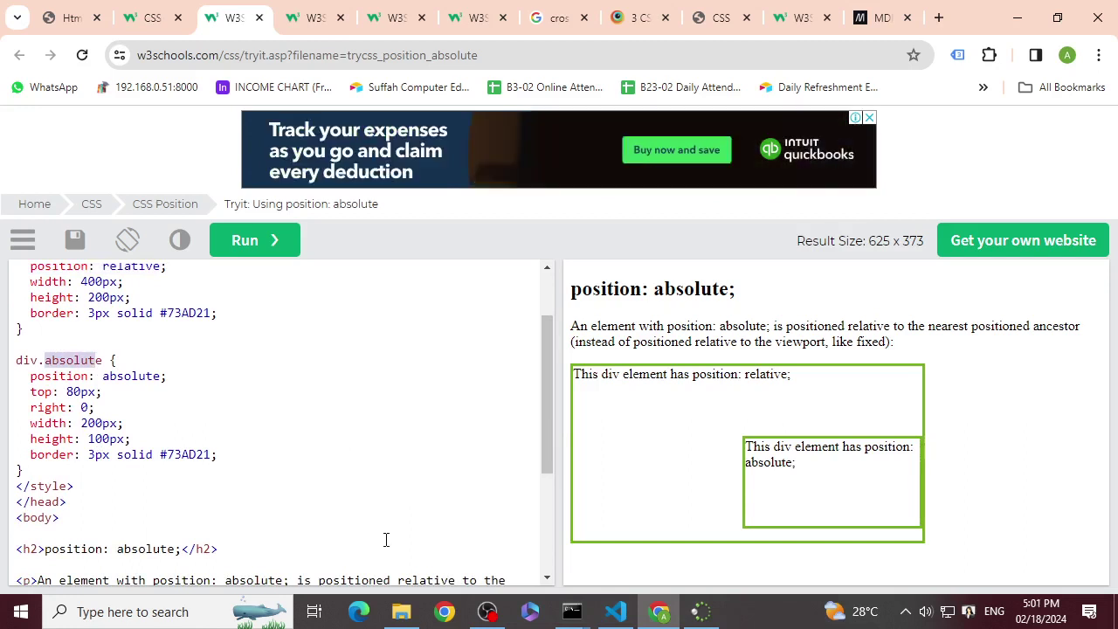
- Set the top offset of the div.absolute rule to 0 and run the example
click(75, 392)
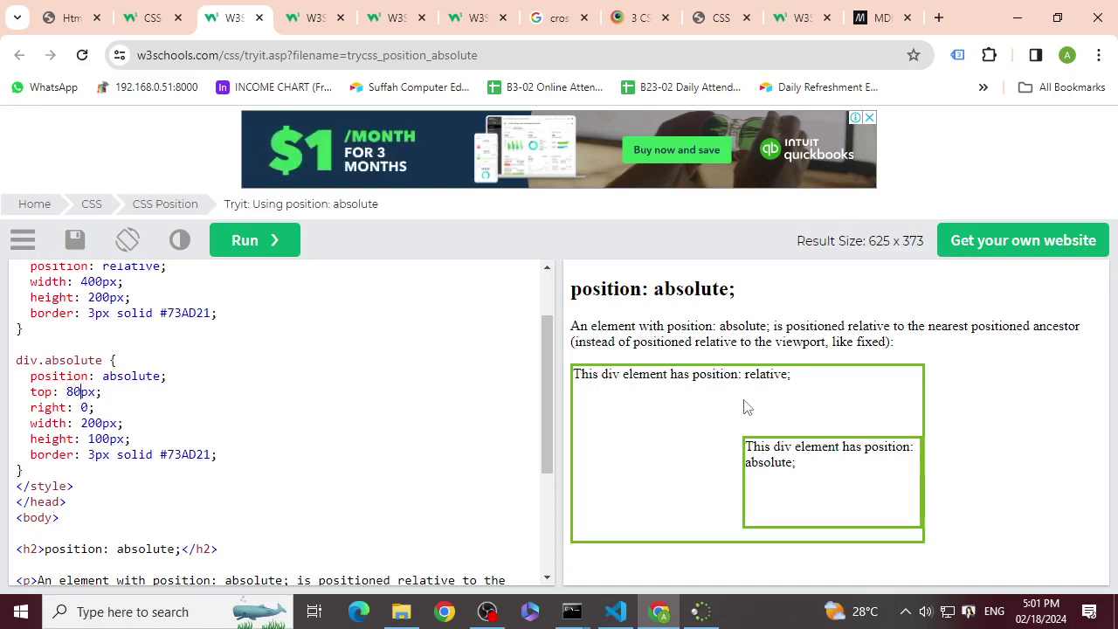
key(BackSpace)
key(BackSpace)
text(0)
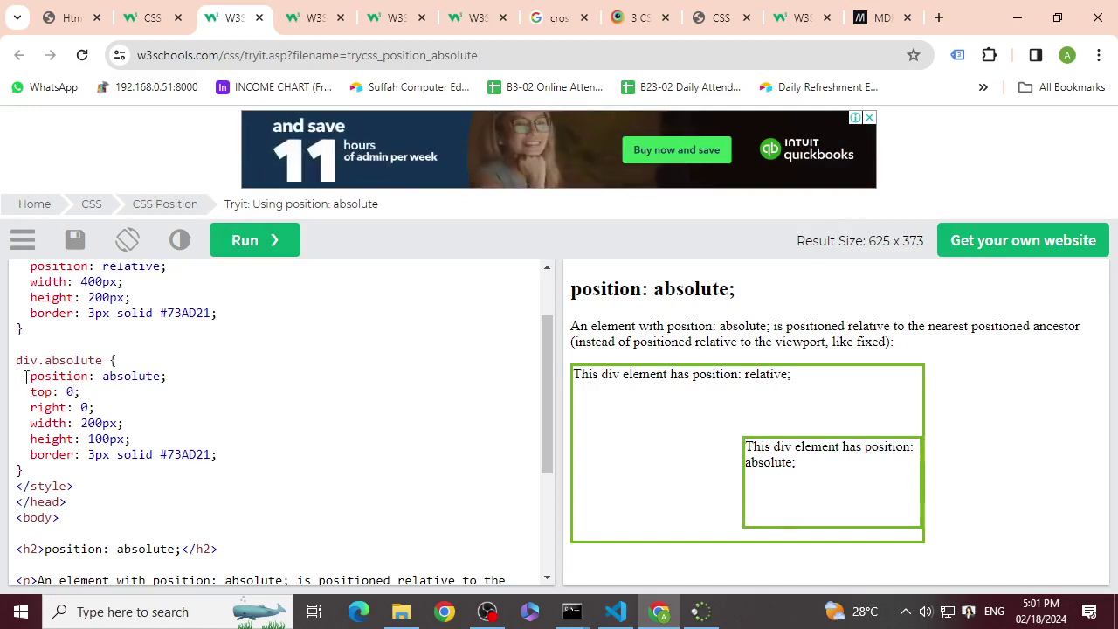
click(216, 239)
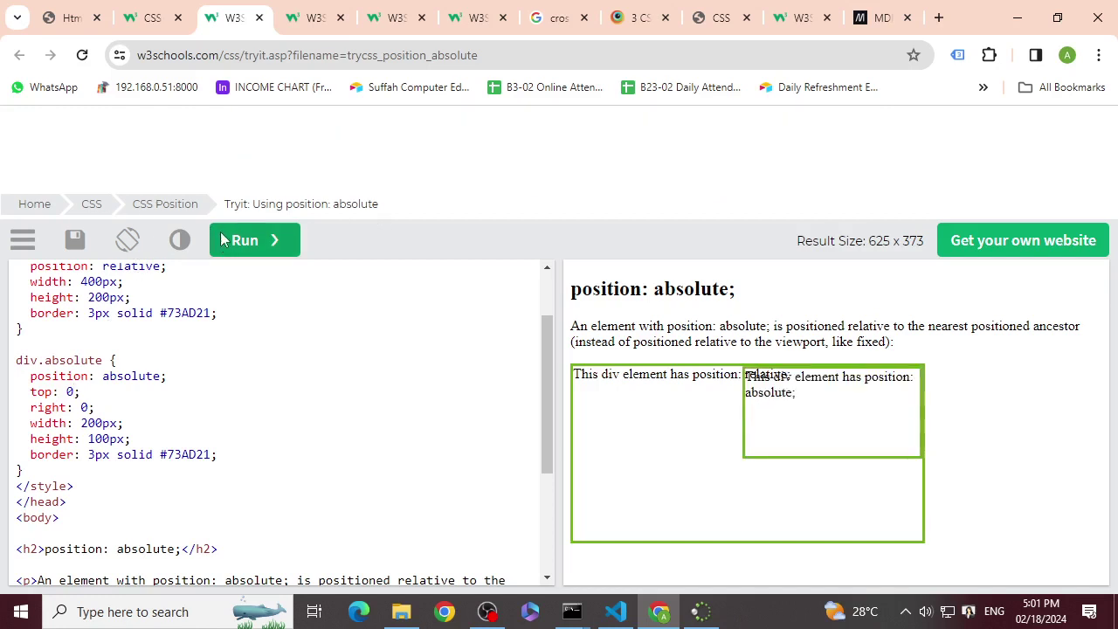
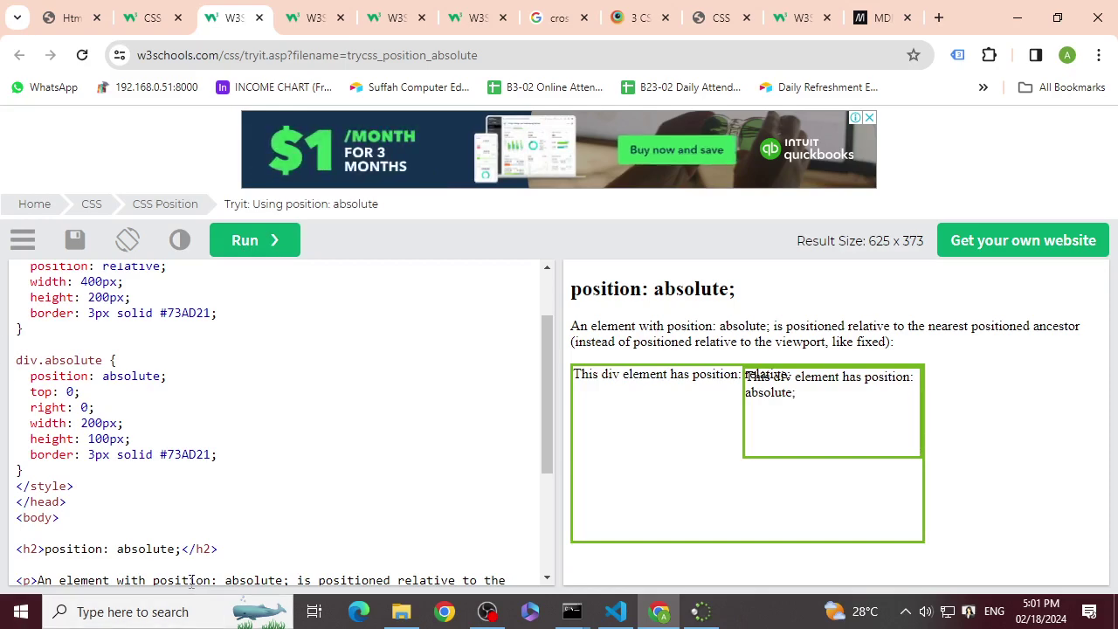
click(489, 614)
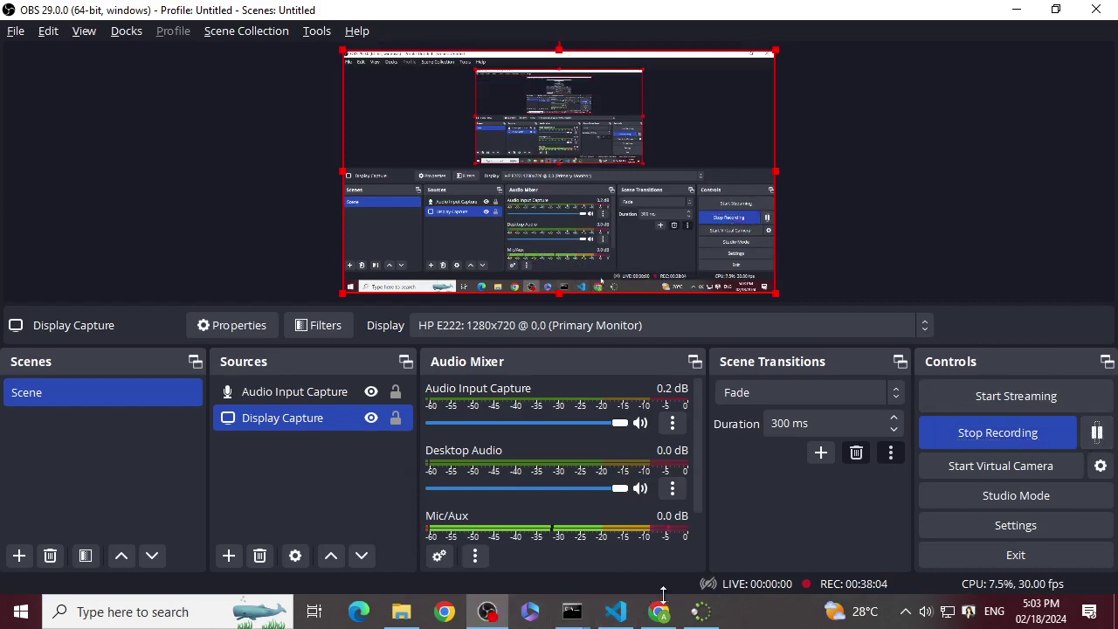
click(659, 611)
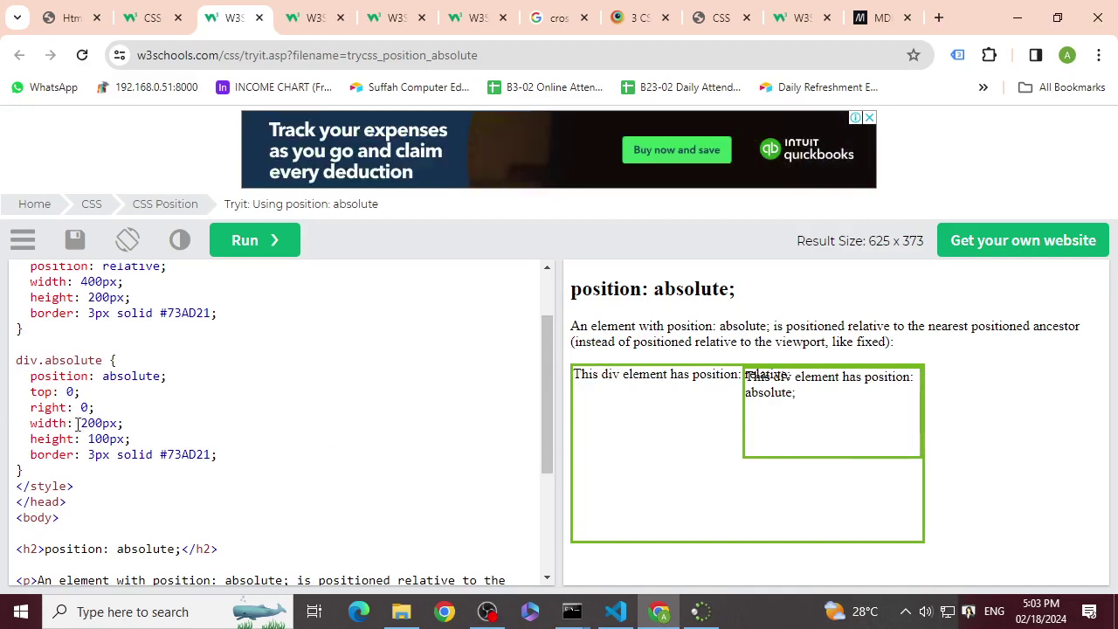
- Review the example's div.relative rule, then switch to VS Code and add position: relative to the .parent rule in style.css
scroll(144, 416, down, 2)
scroll(145, 416, up, 4)
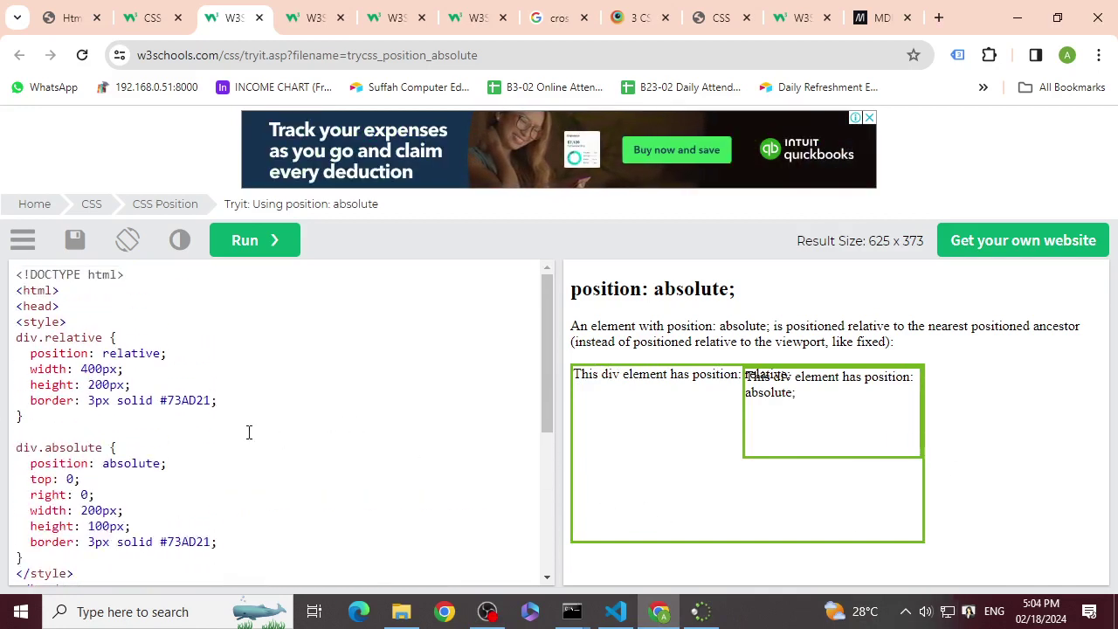
drag(42, 339, 102, 400)
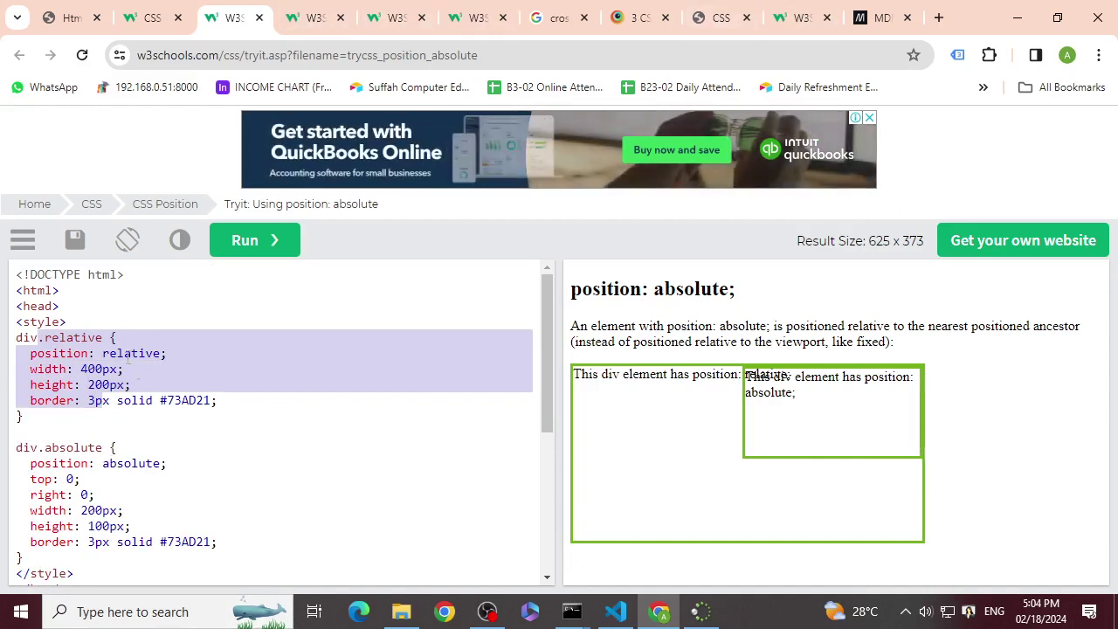
click(616, 612)
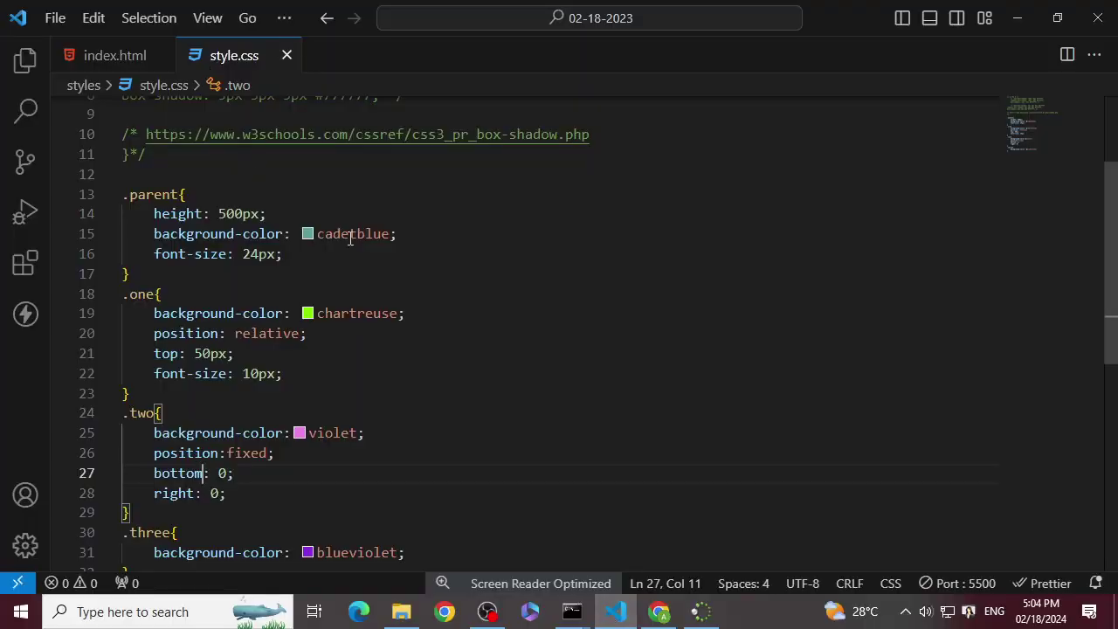
click(330, 255)
key(Return)
text(posi)
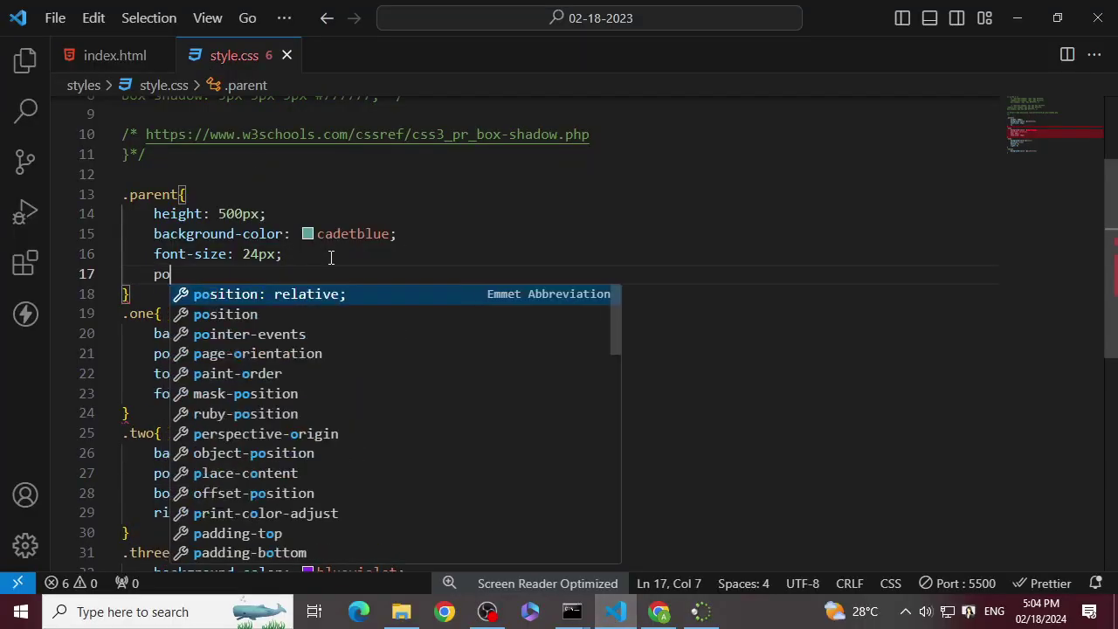
key(Return)
key(BackSpace)
key(BackSpace)
key(BackSpace)
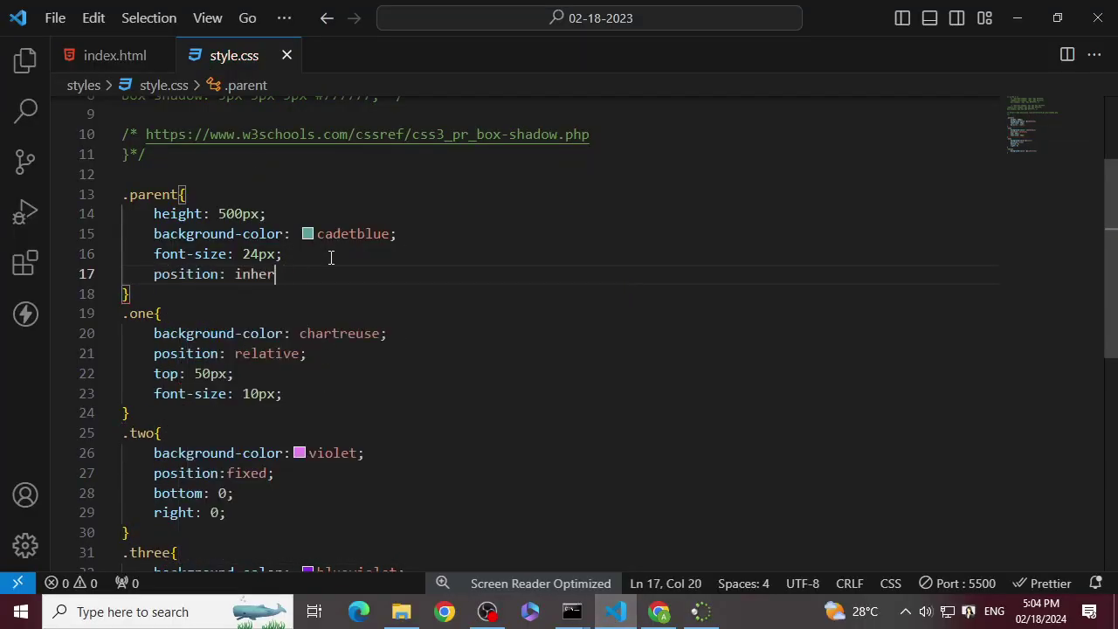
key(BackSpace)
key(BackSpace)
text(relta)
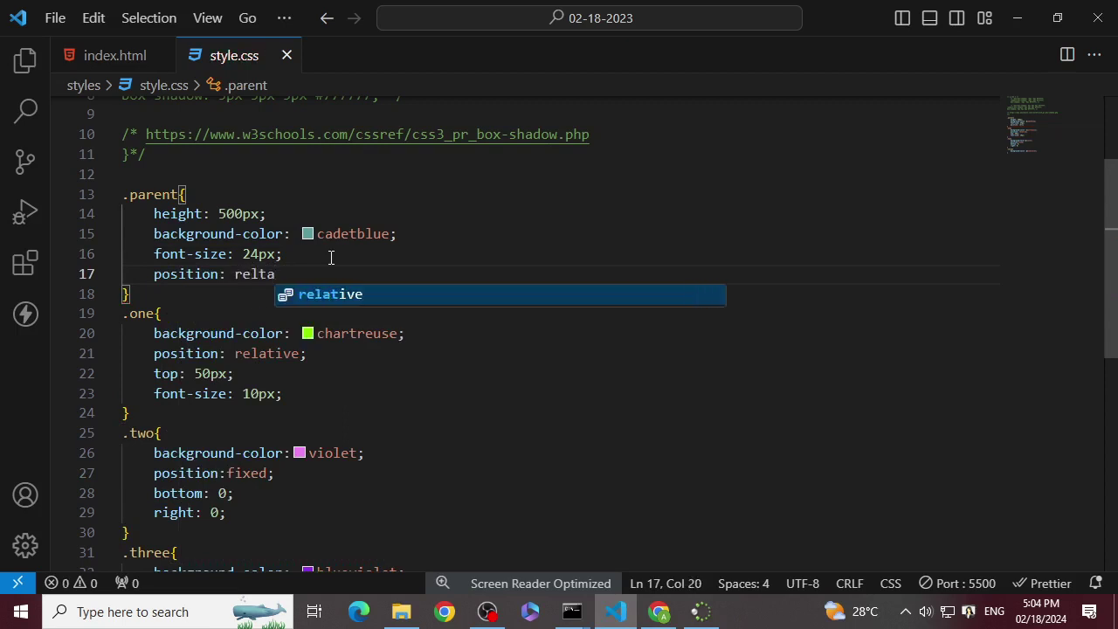
key(Return)
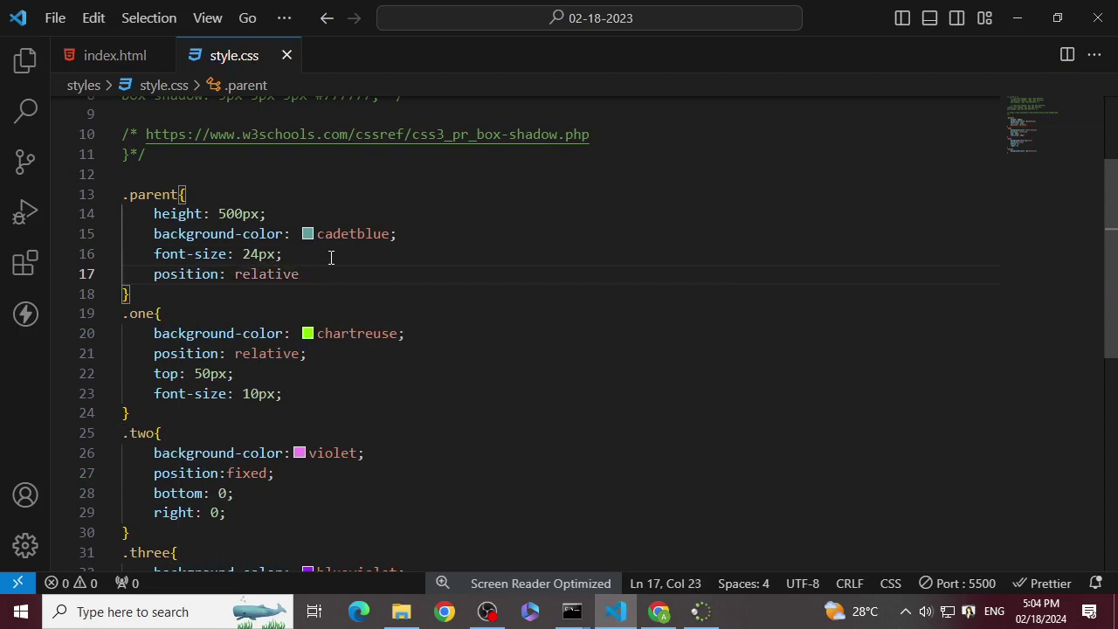
- Switch to the CSS Positions demo page in Chrome and examine the parent and child boxes while scrolling to its end
click(659, 611)
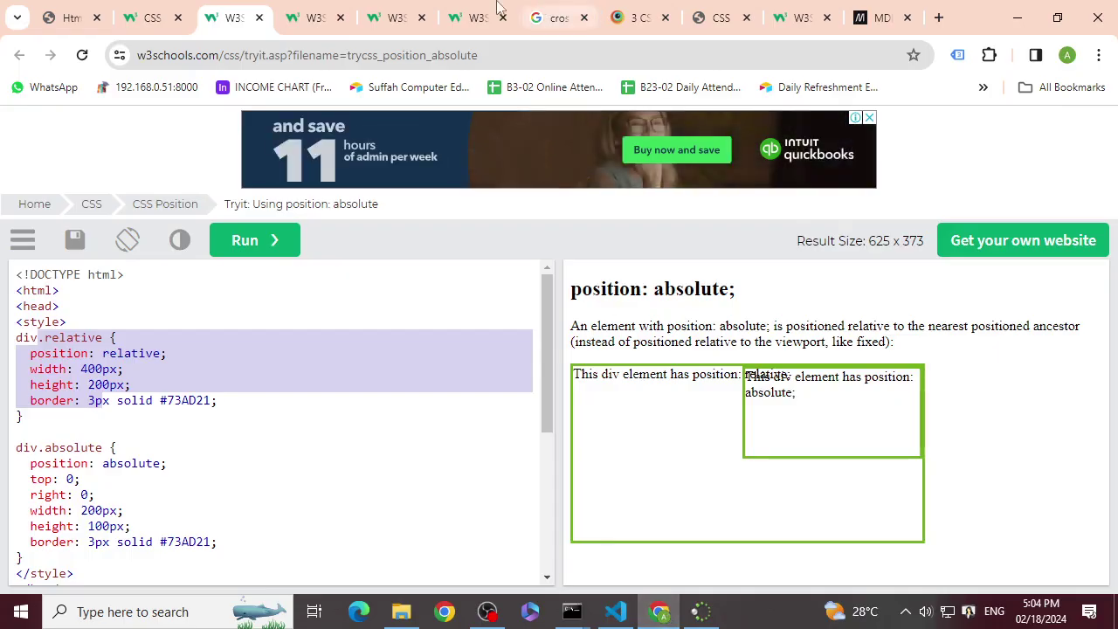
click(720, 17)
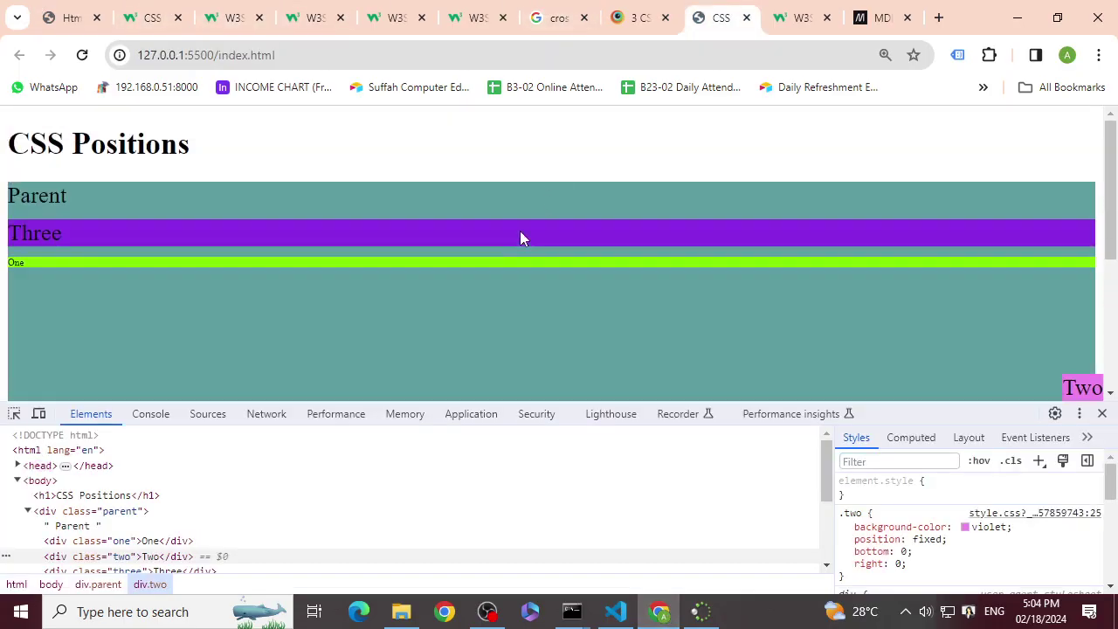
scroll(518, 241, up, 3)
drag(1109, 175, 1096, 417)
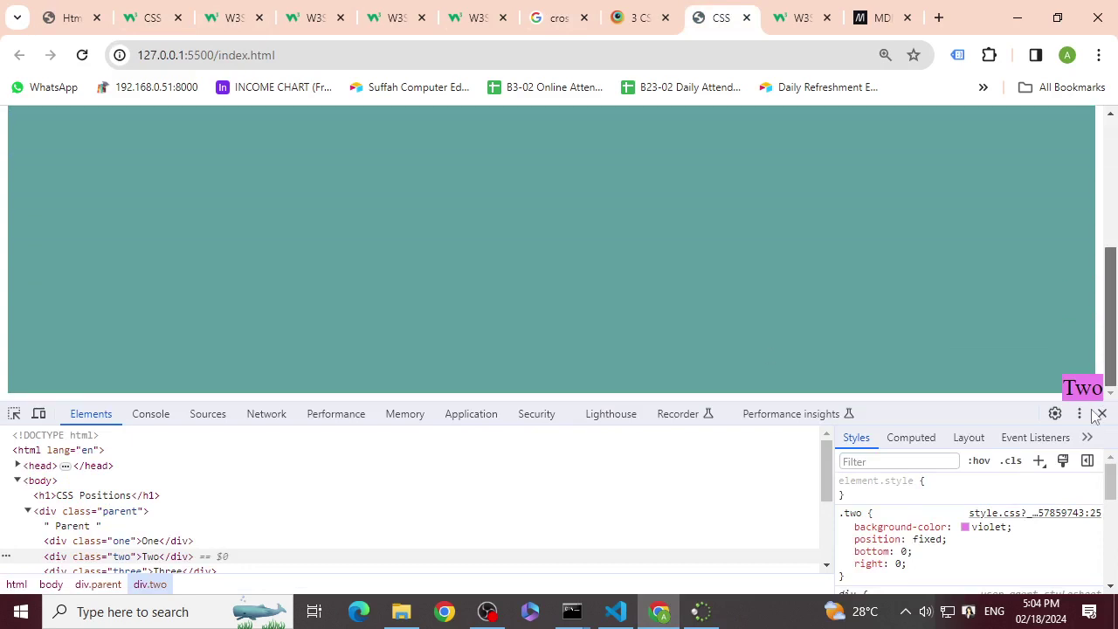
- Return to style.css in VS Code, comment out the .two rule and add an active copy of it directly below
click(615, 612)
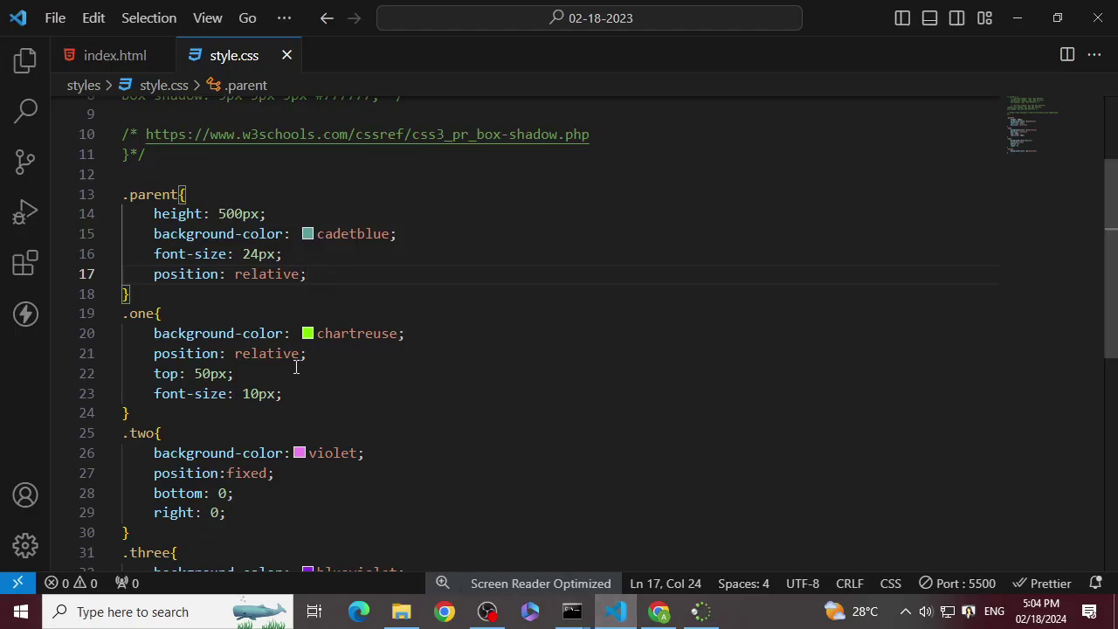
drag(229, 473, 269, 472)
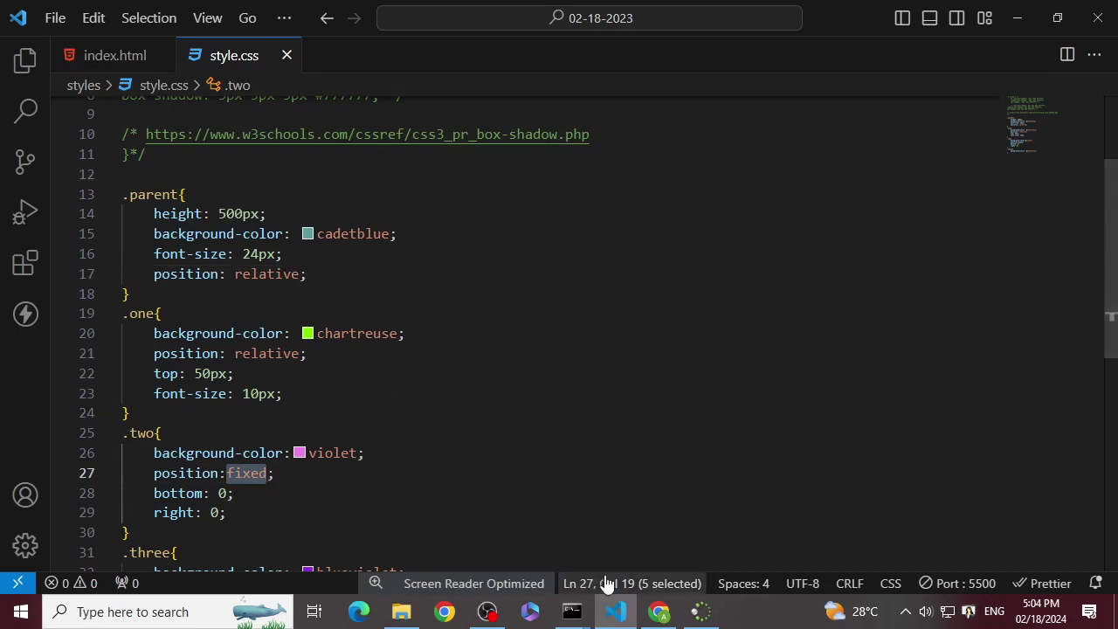
click(659, 611)
click(634, 622)
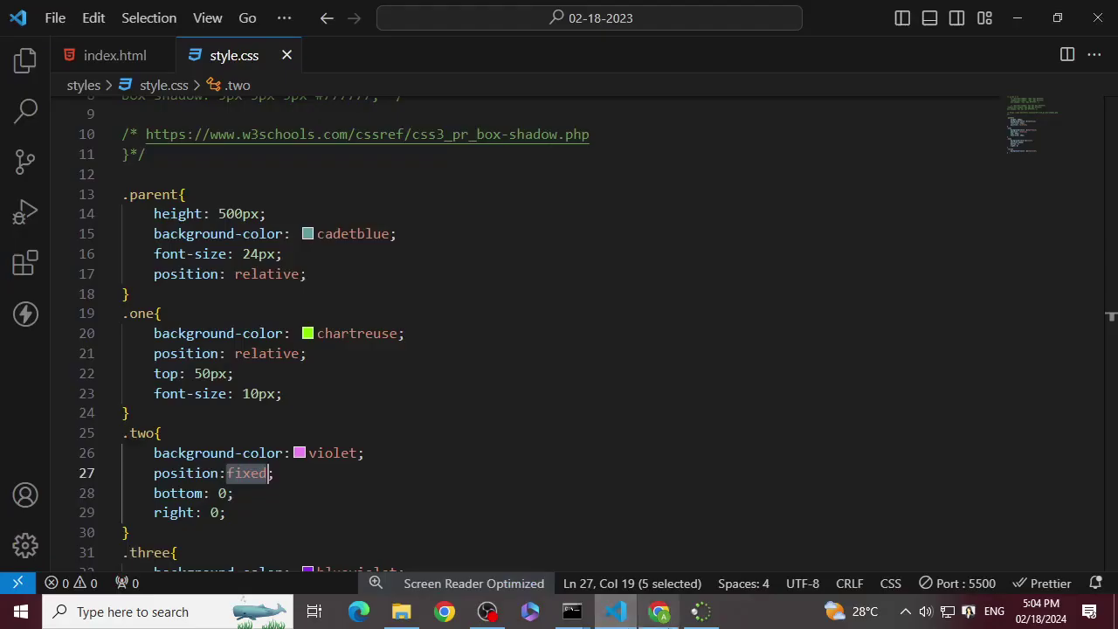
scroll(173, 491, down, 1)
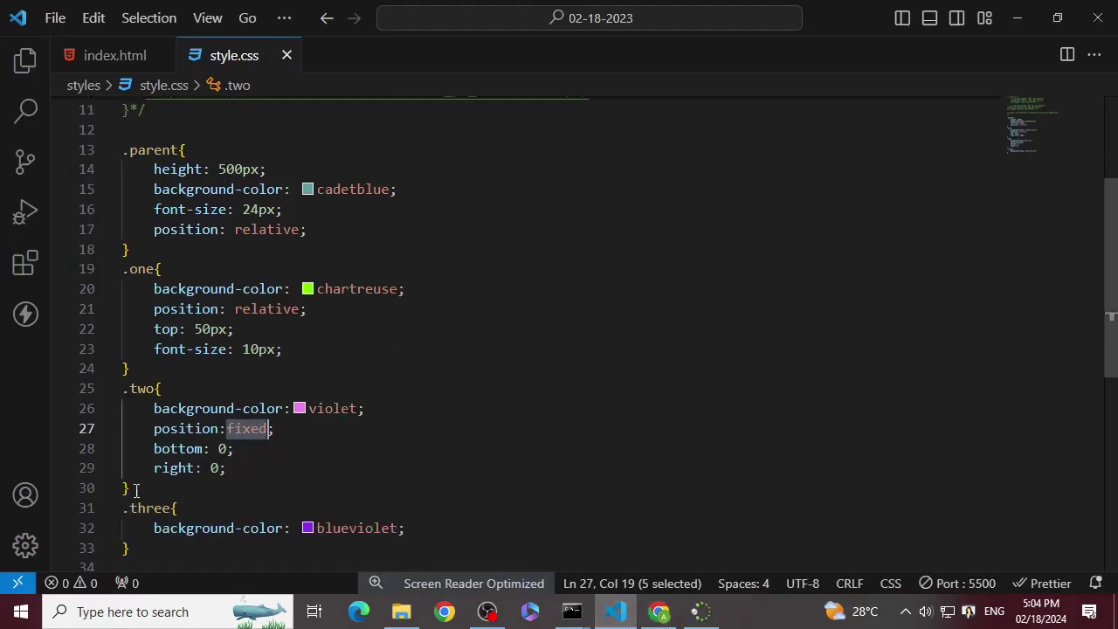
drag(131, 487, 117, 386)
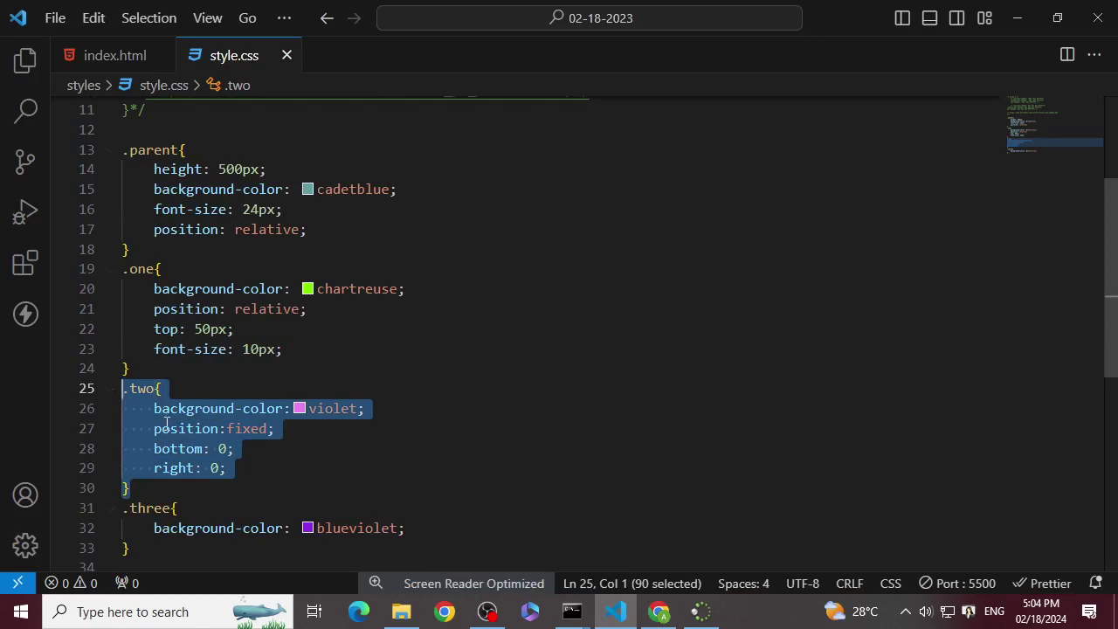
key(ctrl+slash)
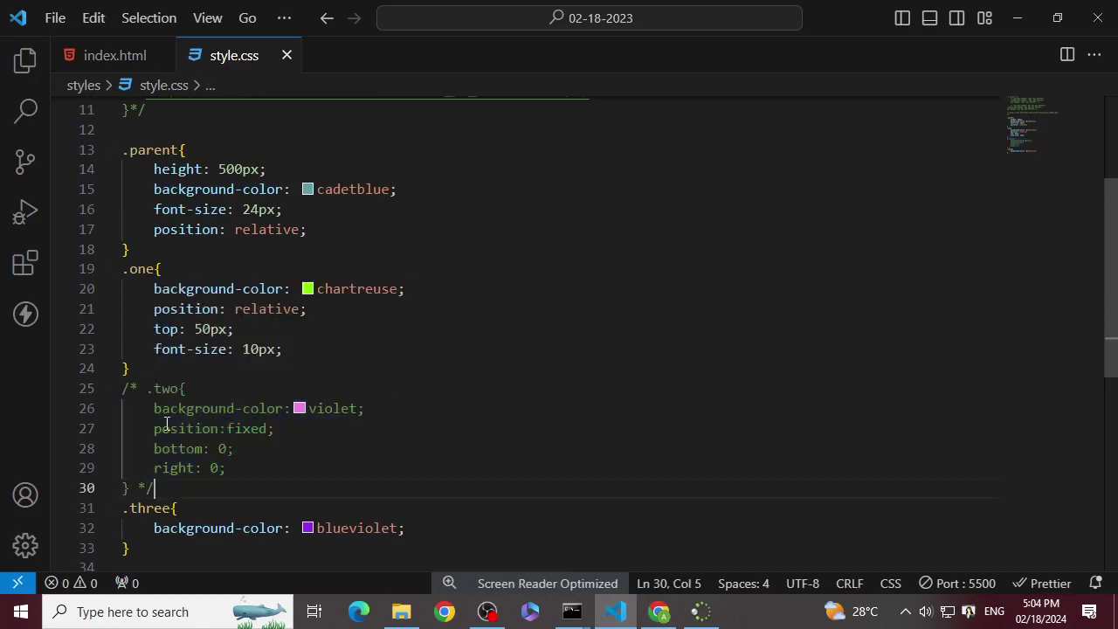
key(Return)
text(.two{     background-color:violet;     position:fixed;     bottom: 0;     right: 0; })
- Switch to the demo page in Chrome and observe how the fixed box Two behaves while scrolling up and down
double_click(251, 481)
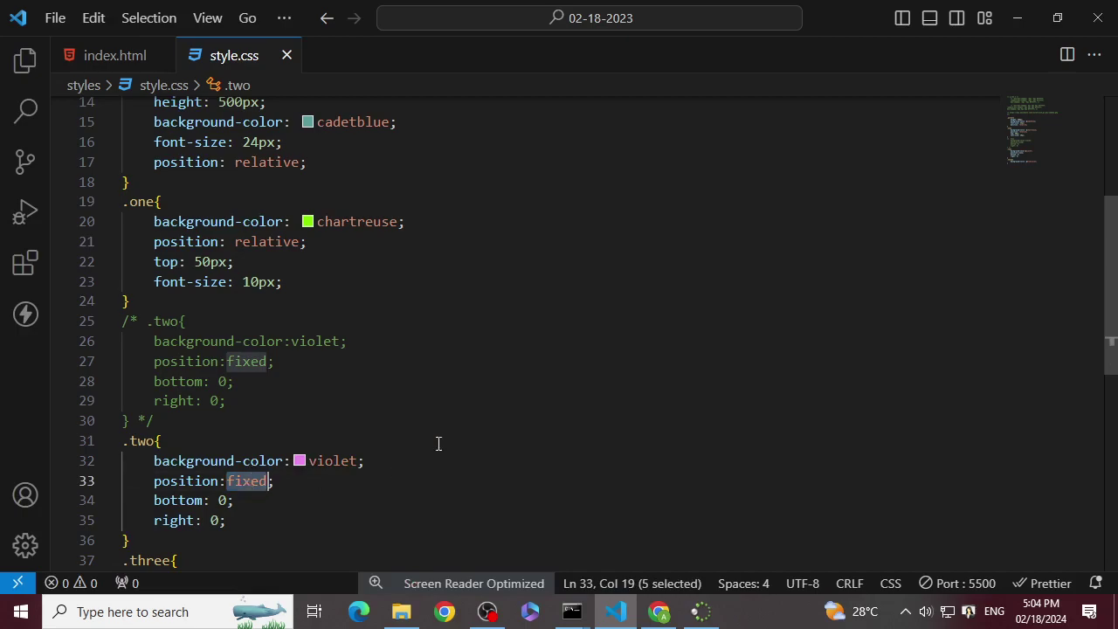
click(659, 611)
scroll(841, 358, up, 3)
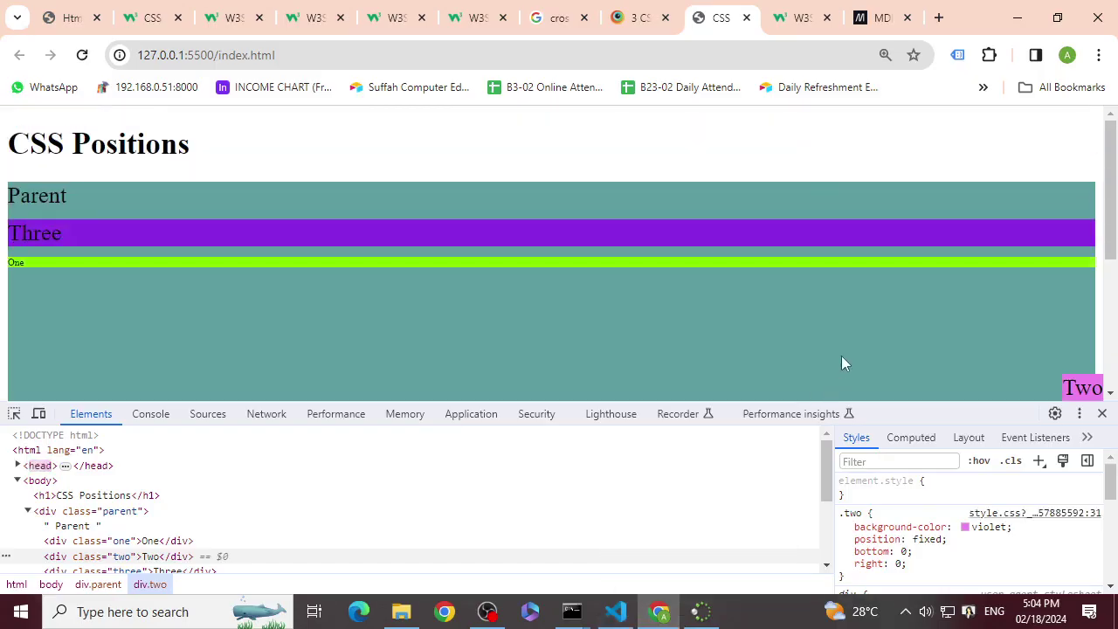
scroll(829, 317, down, 3)
scroll(824, 314, up, 3)
scroll(817, 311, down, 3)
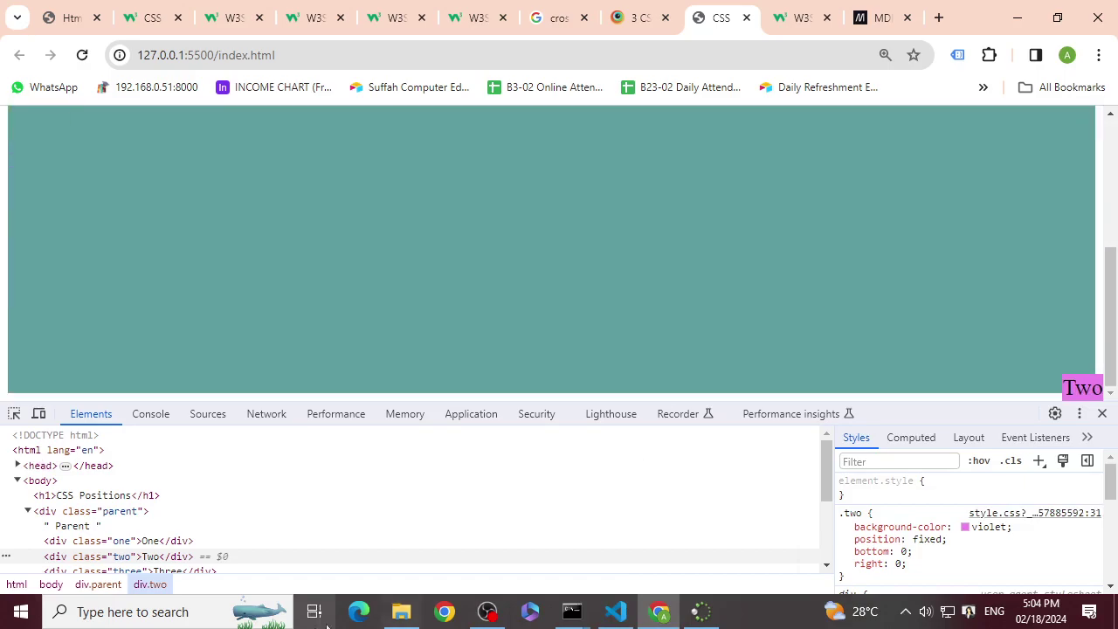
- Set the active .two rule's position to absolute in VS Code and check the demo page in Chrome
click(616, 611)
text(a)
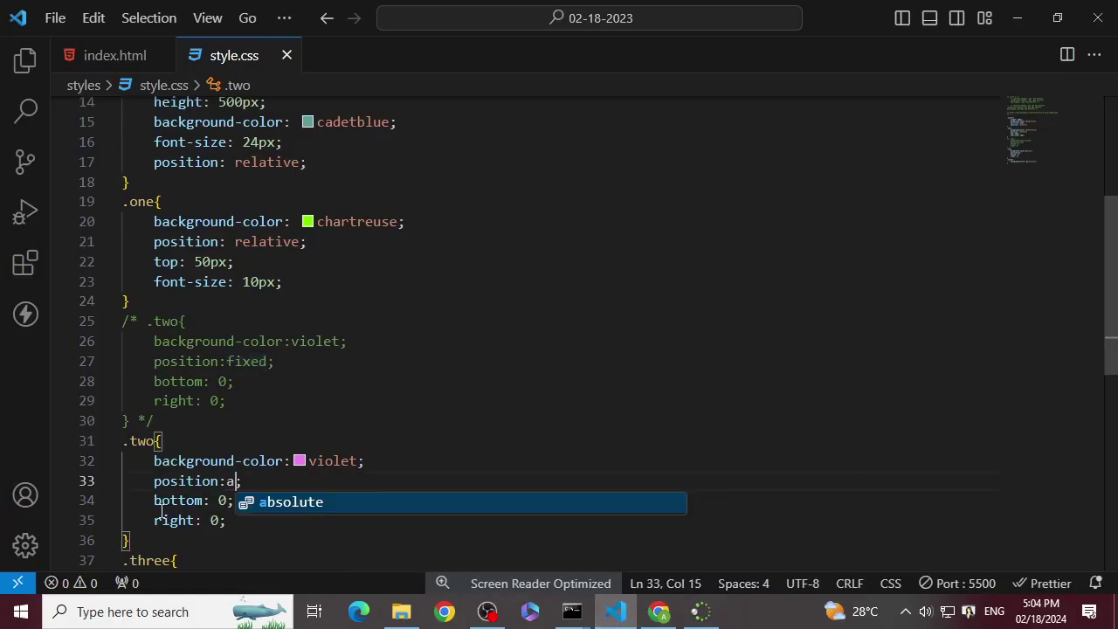
text(b)
key(Return)
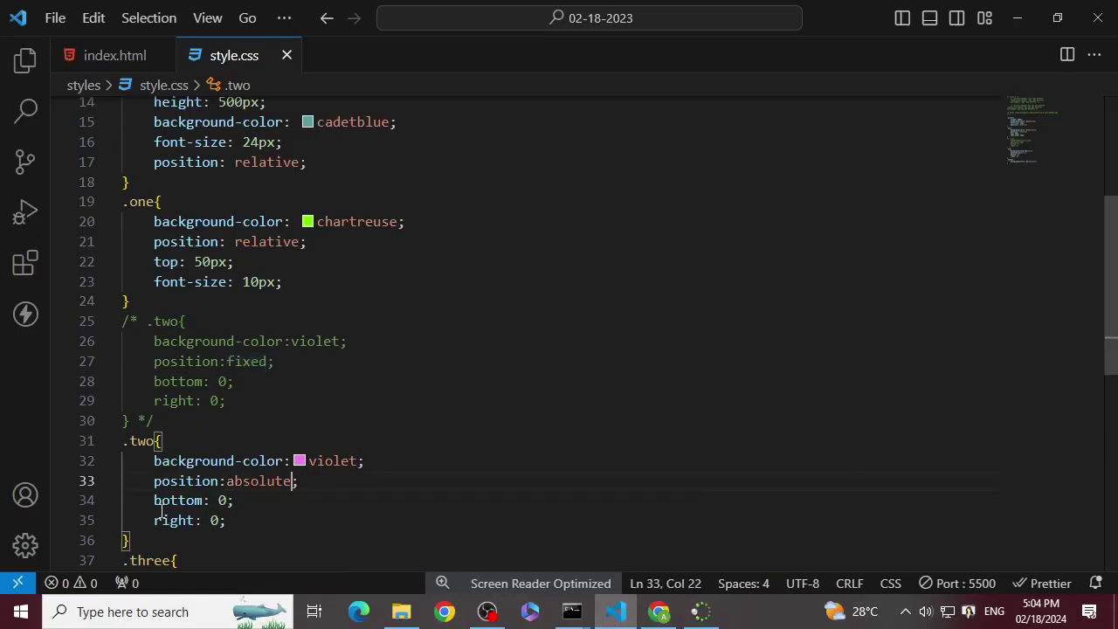
click(659, 611)
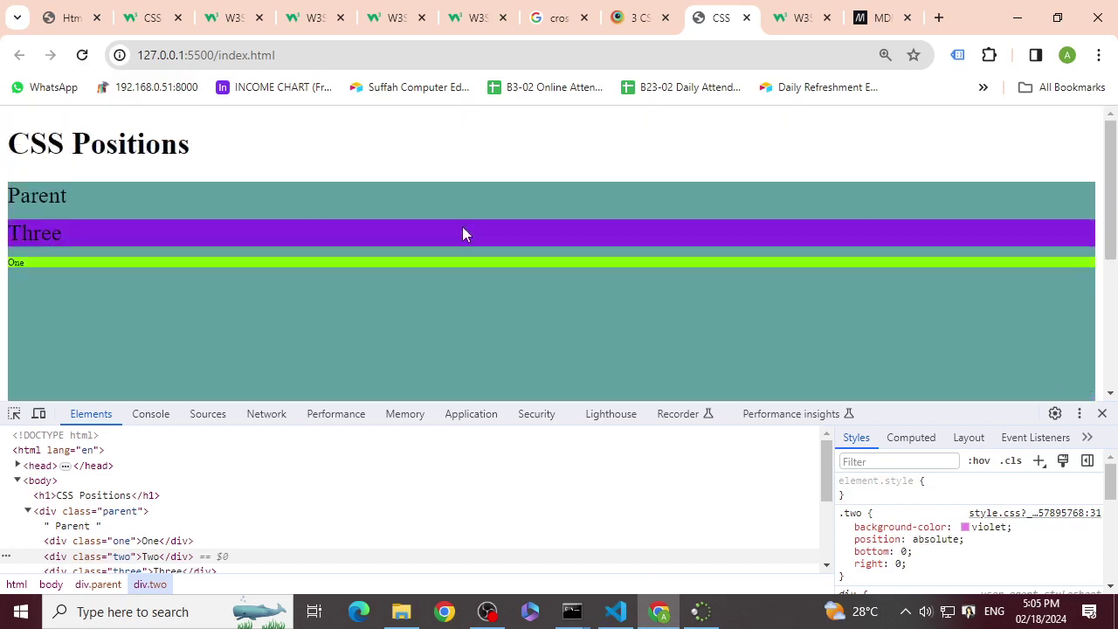
- Switch to the W3Schools CSS Position tutorial and read the position: sticky explanation
click(72, 15)
click(232, 8)
click(150, 17)
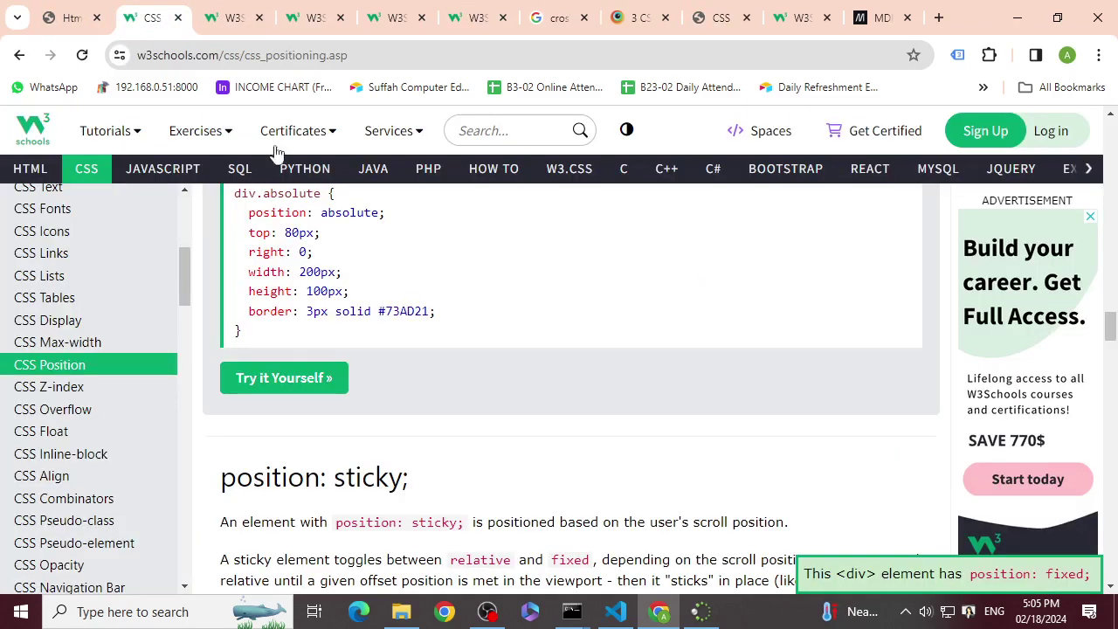
scroll(499, 511, down, 3)
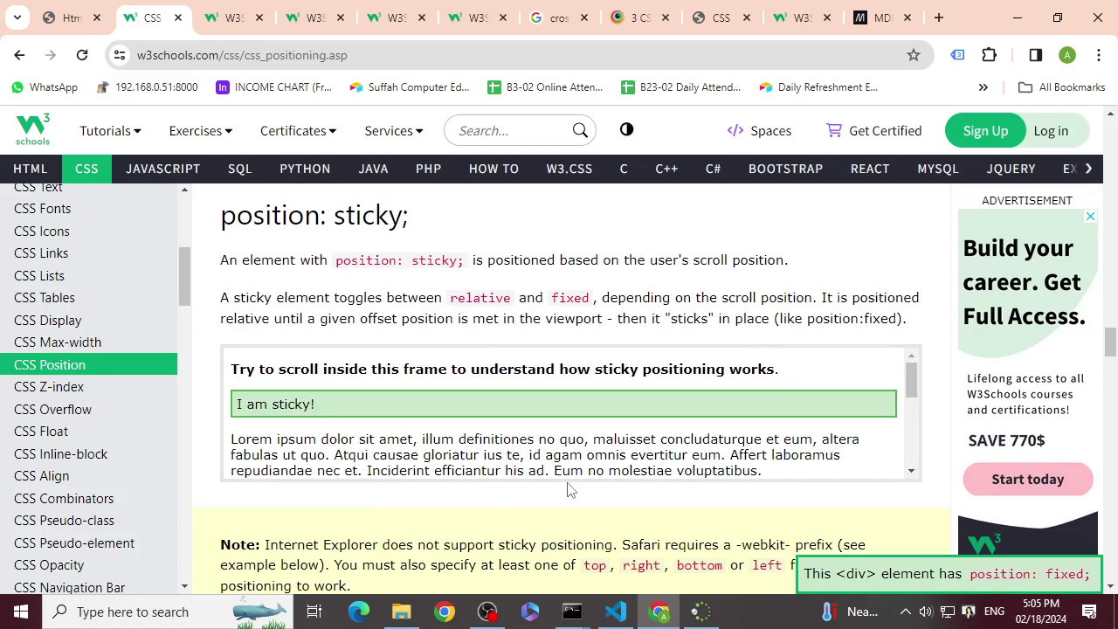
drag(253, 303, 411, 288)
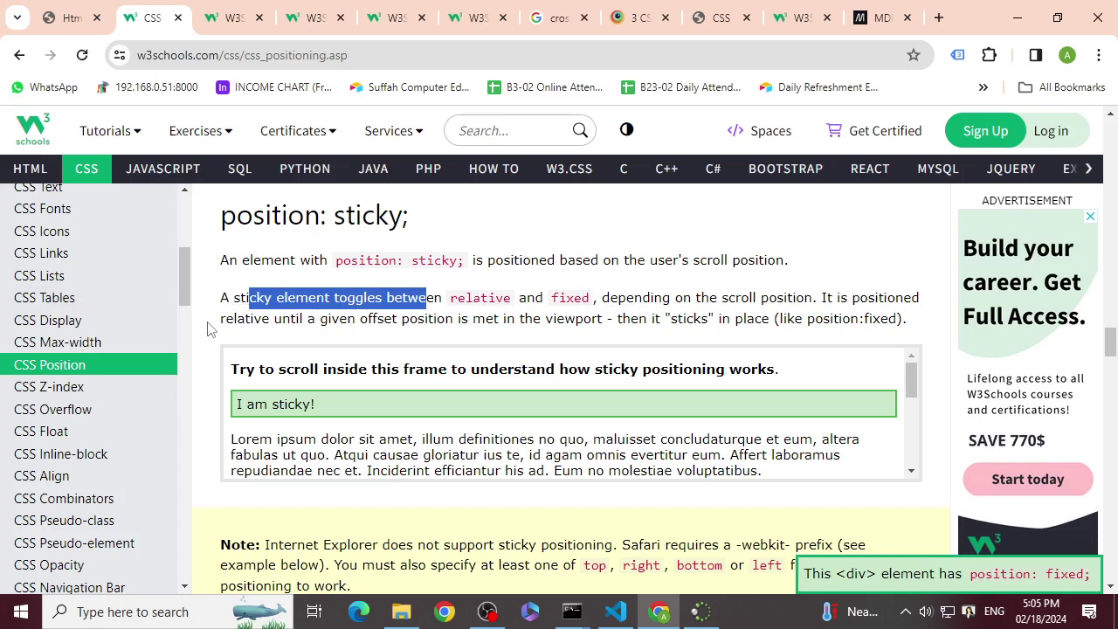
- Read how a sticky element toggles between relative and fixed once its offset position is met in the viewport
drag(210, 328, 506, 316)
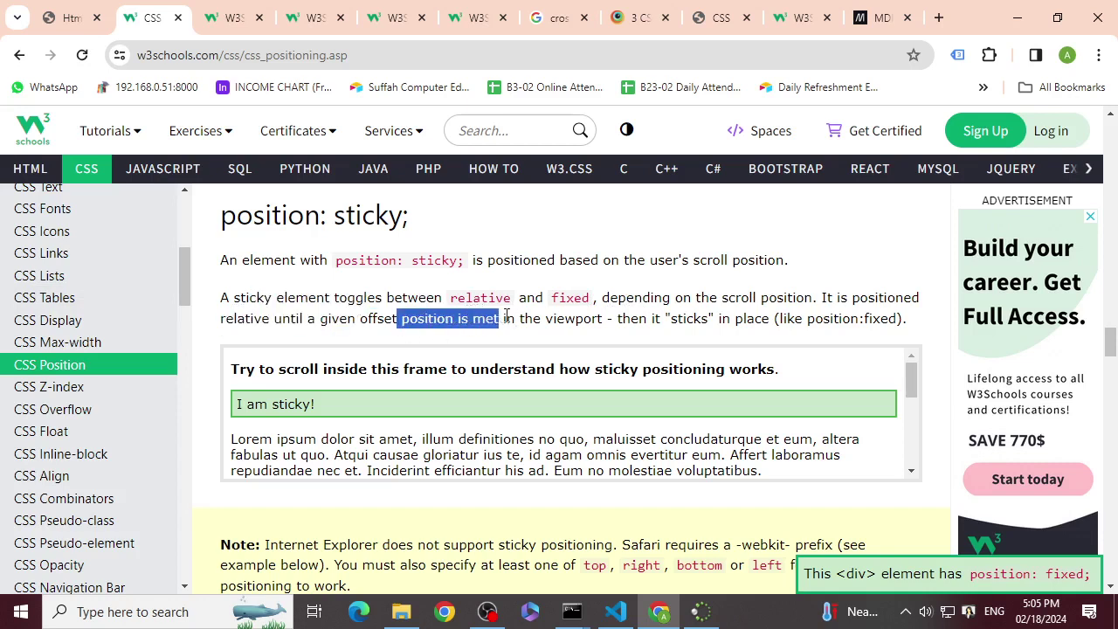
click(644, 342)
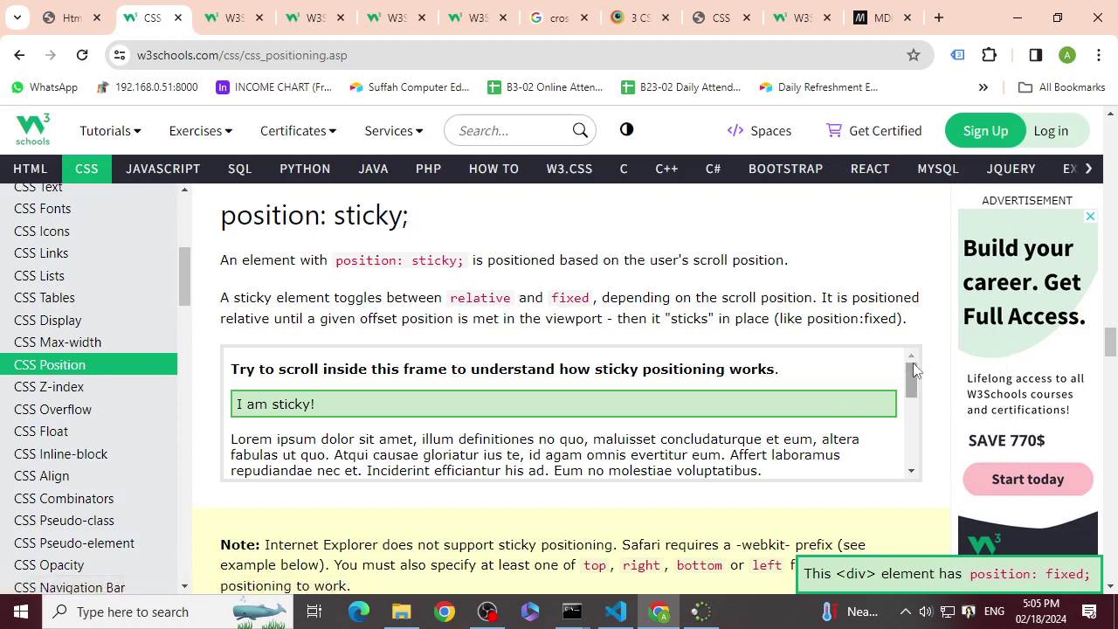
scroll(109, 192, down, 4)
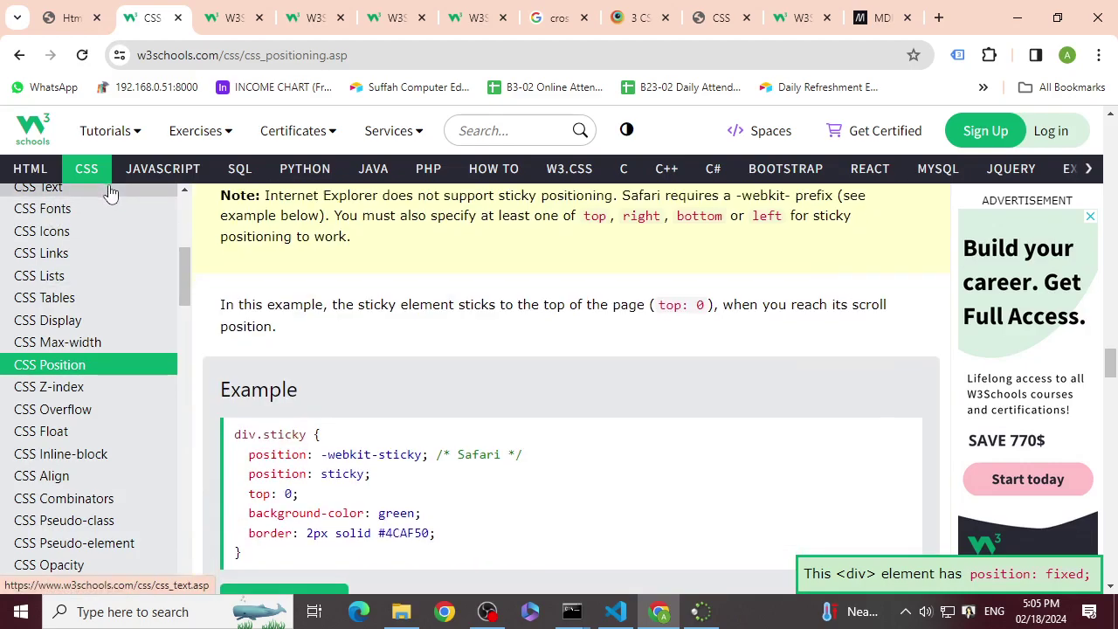
- Review the CSS Position page from its start through the static, relative, fixed and absolute sections back to position: sticky
scroll(199, 299, up, 15)
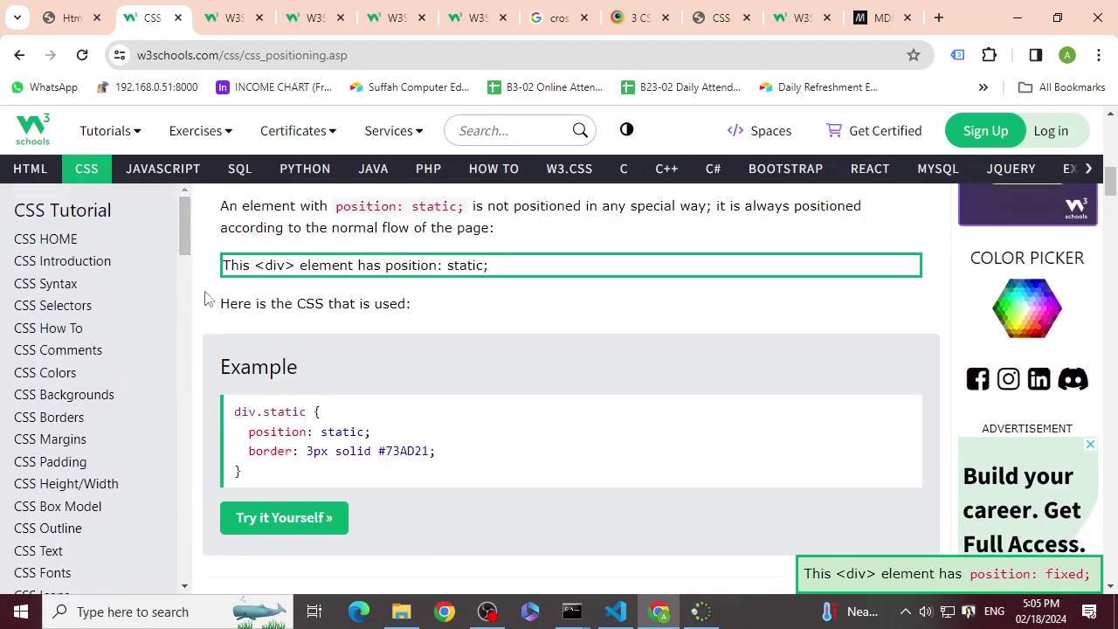
scroll(204, 300, up, 6)
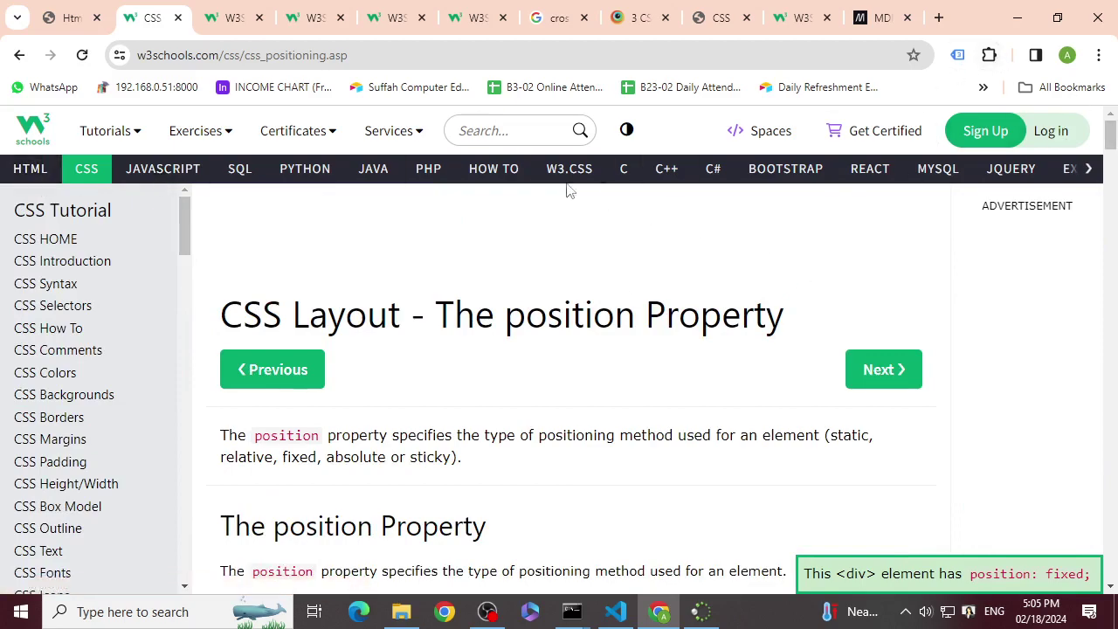
scroll(452, 264, down, 5)
scroll(445, 264, up, 5)
scroll(444, 265, down, 10)
scroll(443, 264, up, 2)
scroll(442, 263, down, 5)
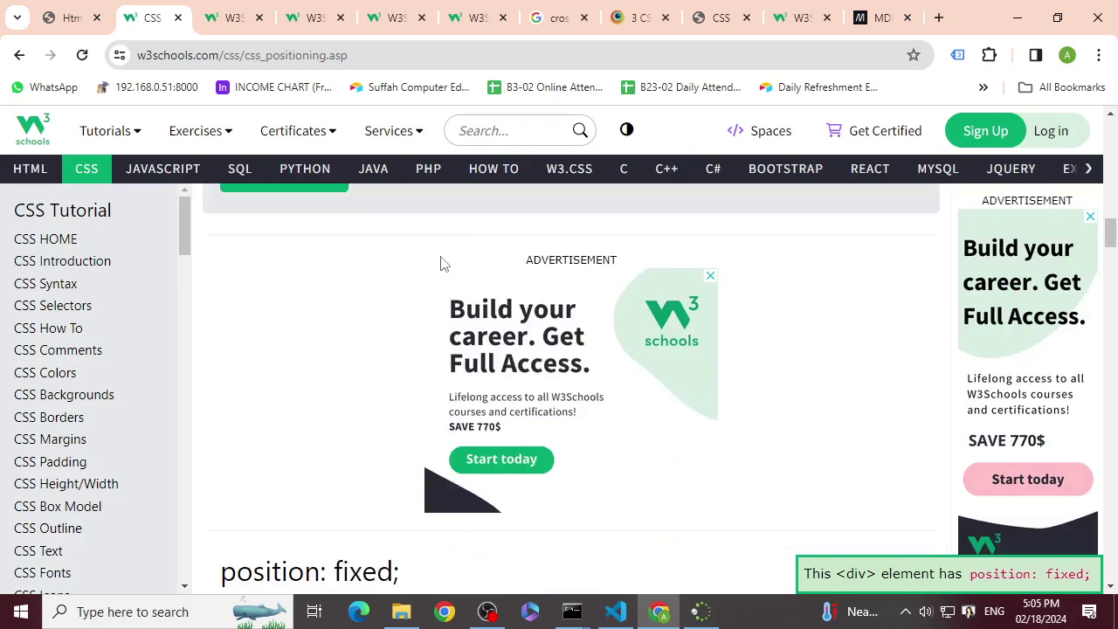
scroll(442, 264, up, 5)
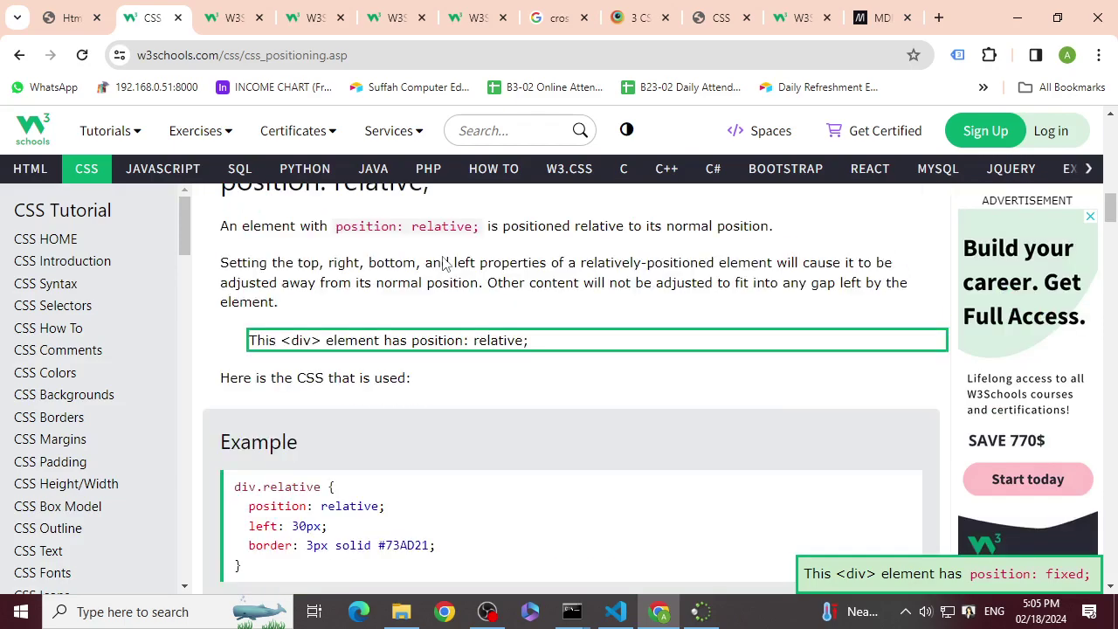
scroll(443, 260, down, 6)
scroll(443, 260, down, 5)
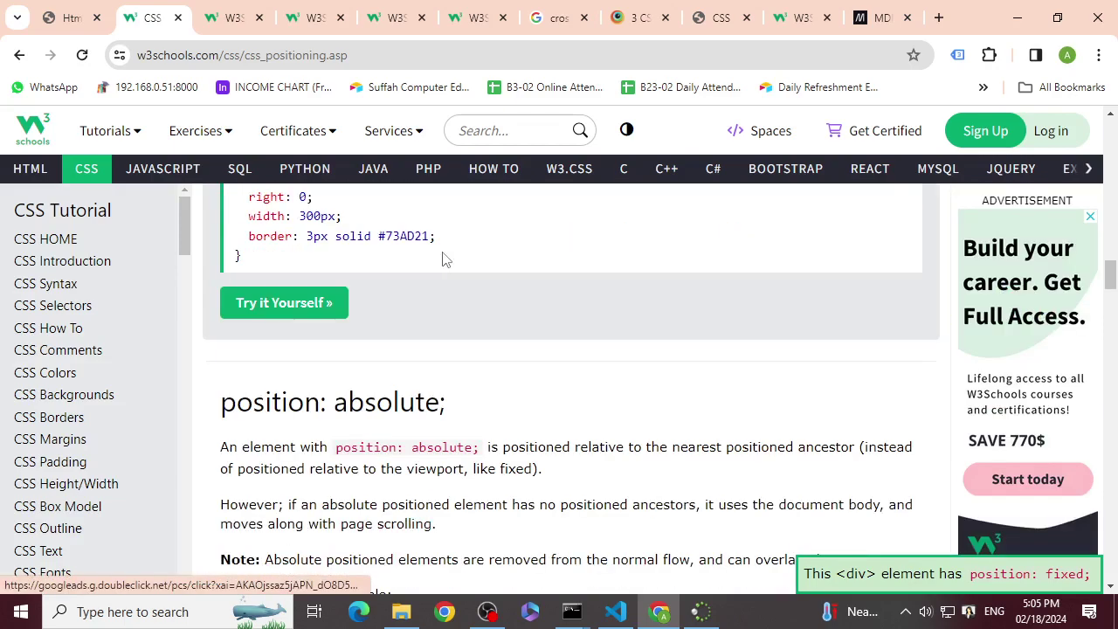
scroll(443, 258, down, 15)
scroll(444, 253, up, 4)
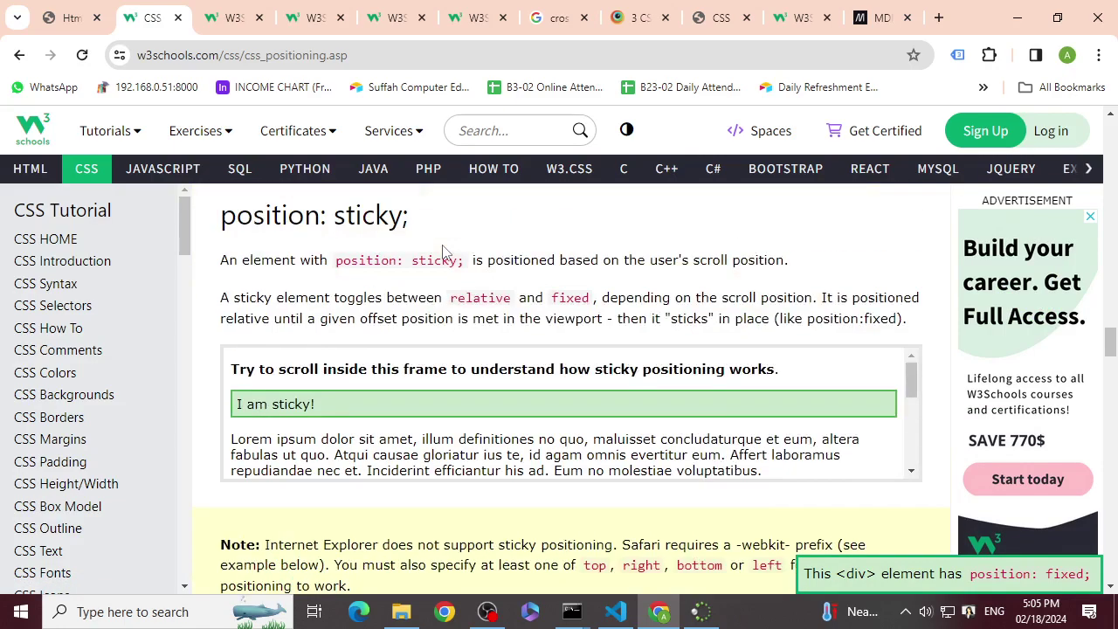
- Scroll the sticky section's embedded frame up and down to observe the "I am sticky!" box
scroll(502, 402, down, 5)
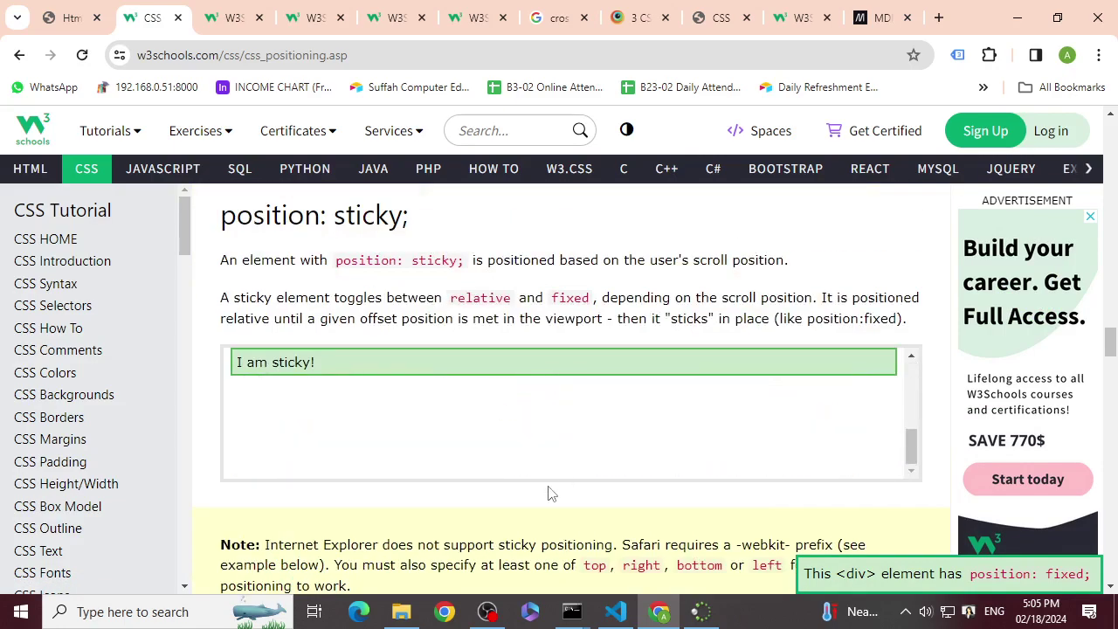
scroll(552, 480, up, 7)
scroll(569, 429, down, 6)
scroll(591, 421, up, 5)
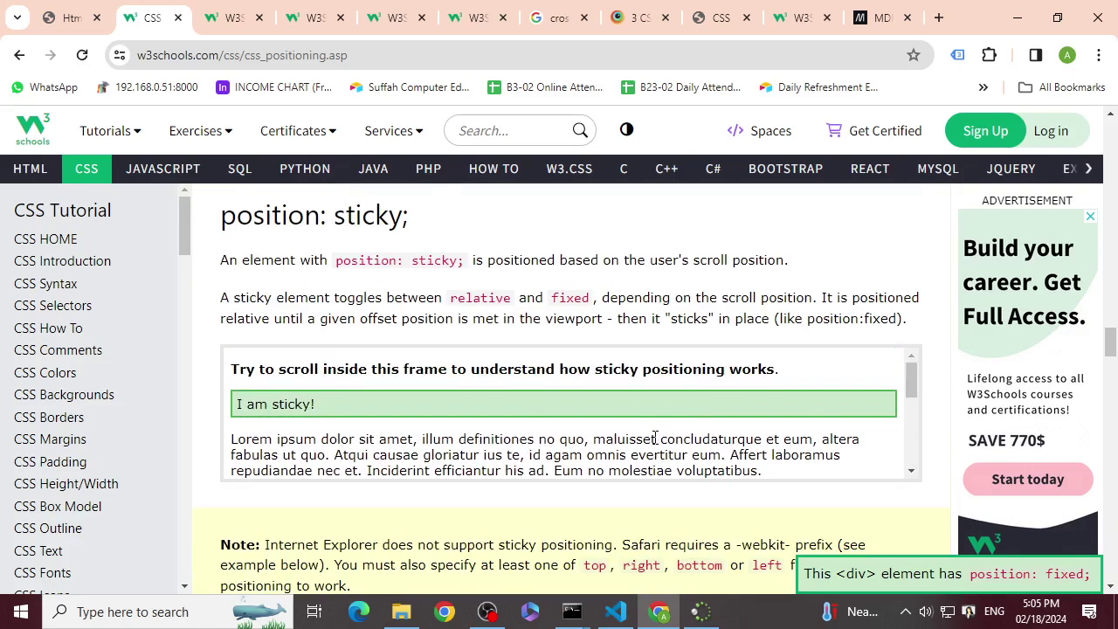
scroll(655, 438, down, 2)
scroll(655, 438, up, 2)
scroll(655, 441, down, 4)
scroll(655, 448, down, 2)
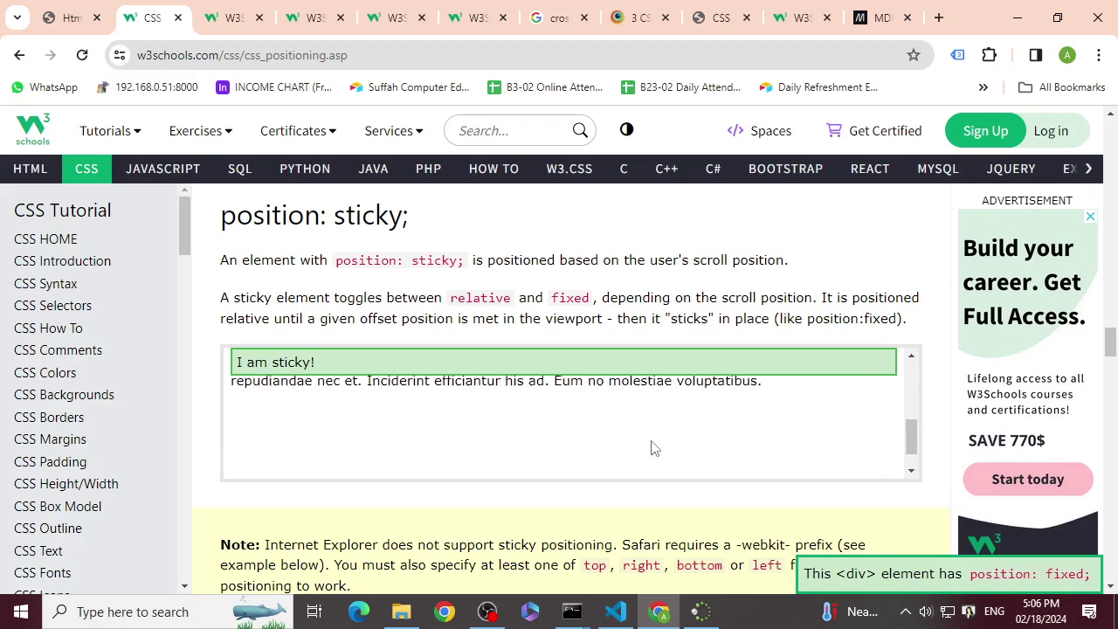
scroll(652, 448, up, 5)
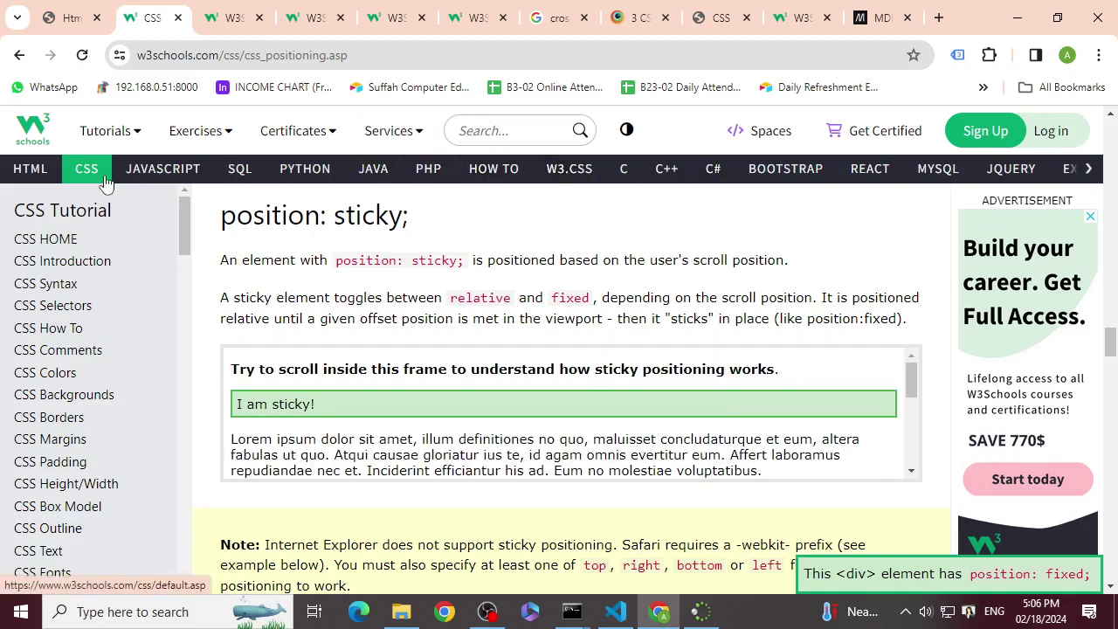
- Read the sticky note on browser support and required top, right, bottom or left offsets, plus the top: 0 example description
scroll(542, 316, down, 4)
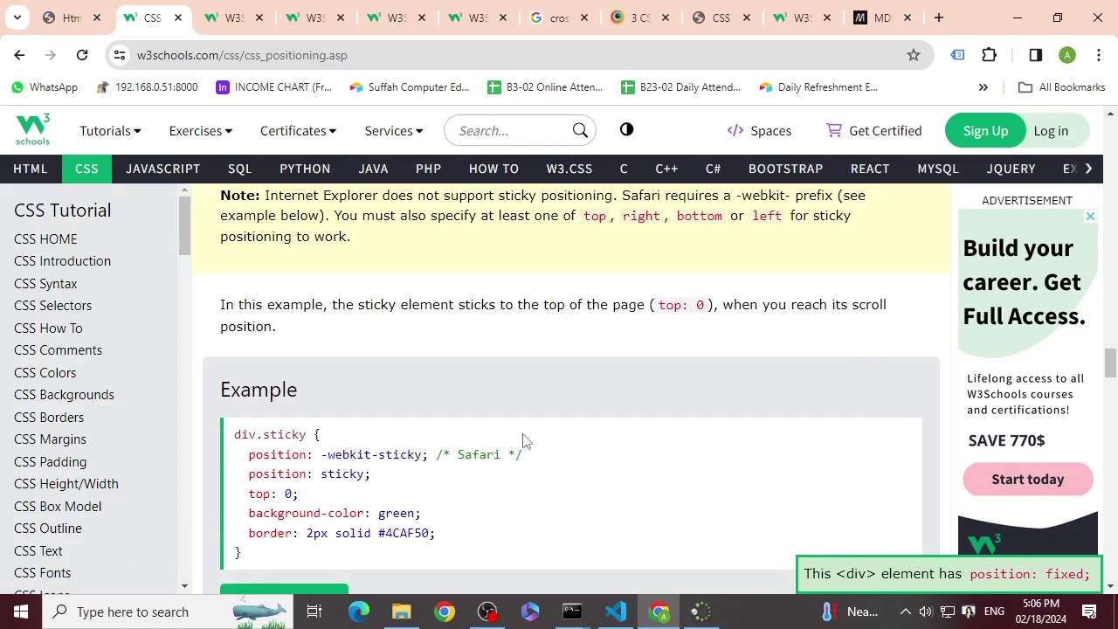
scroll(524, 441, up, 4)
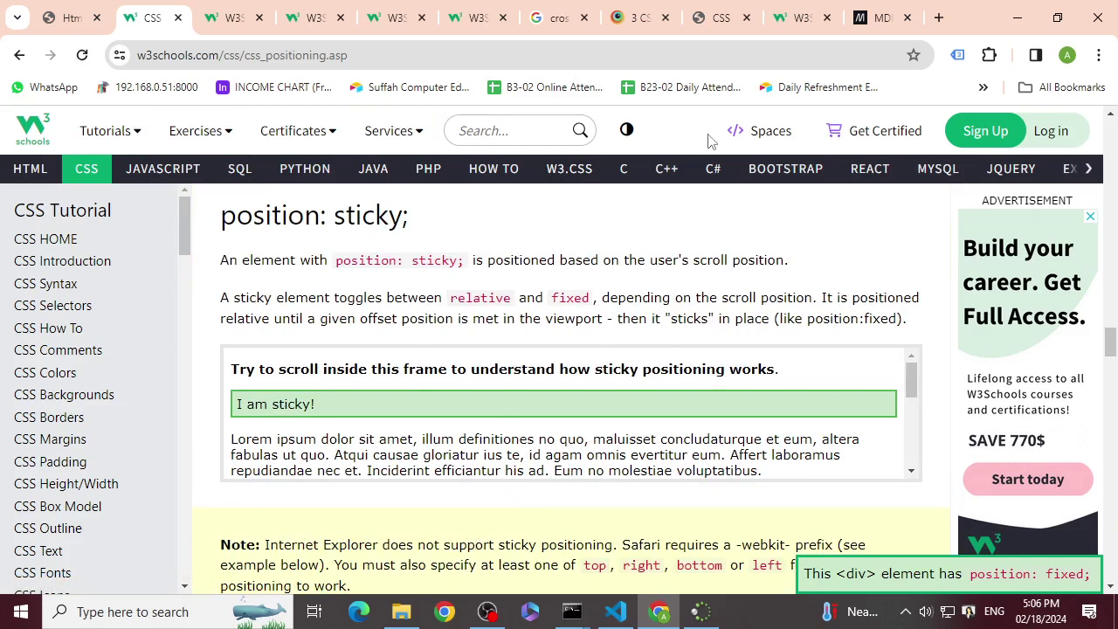
scroll(599, 434, down, 5)
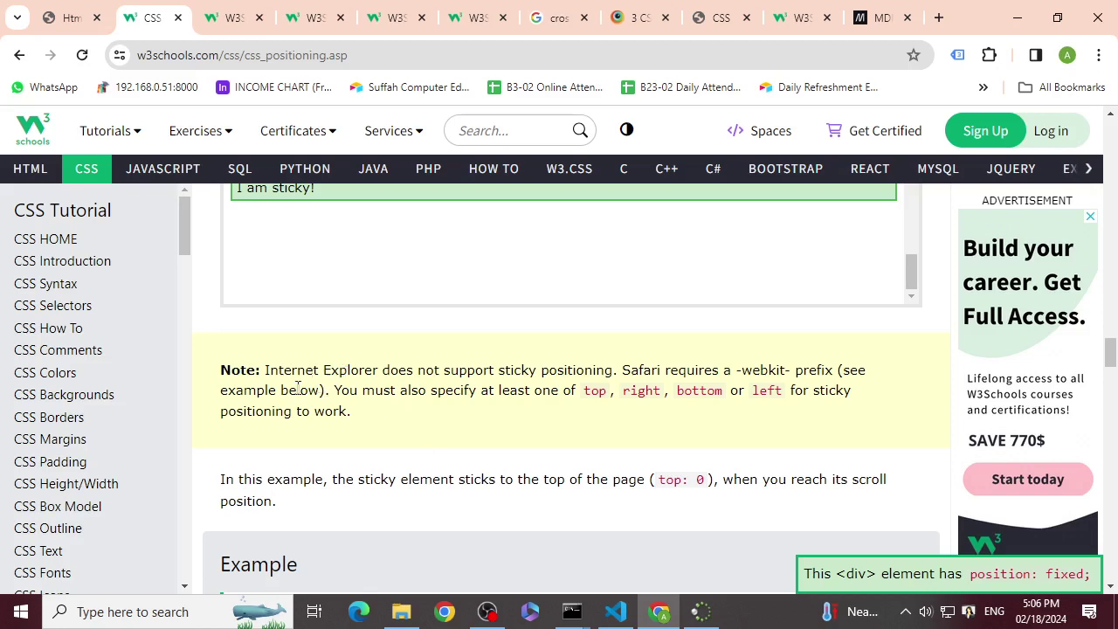
drag(263, 371, 400, 371)
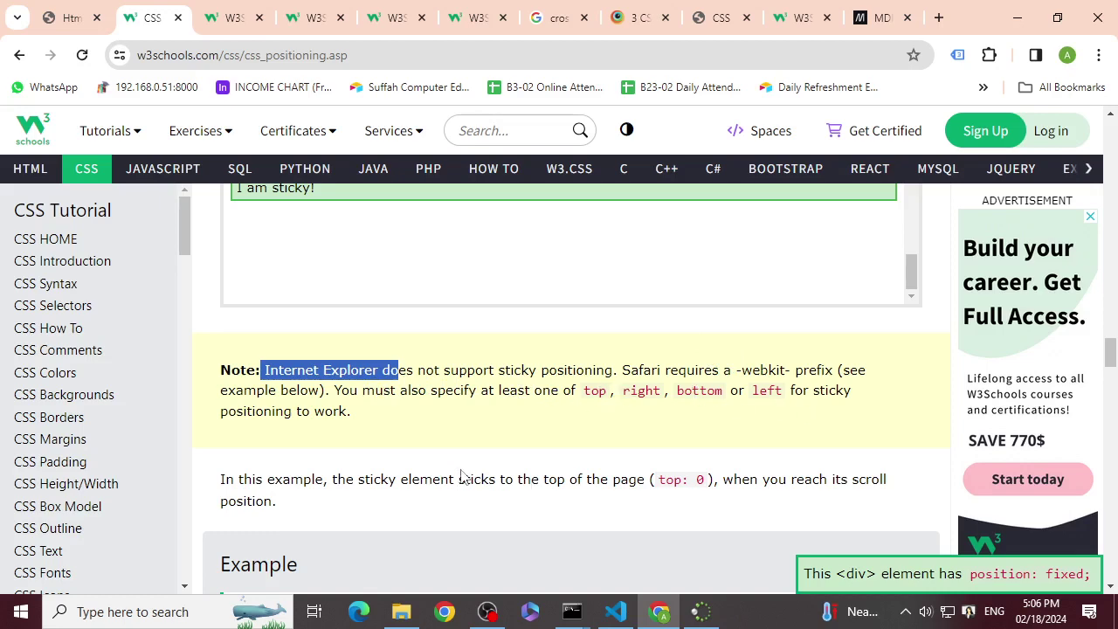
scroll(572, 411, down, 3)
scroll(574, 434, up, 3)
drag(583, 389, 785, 391)
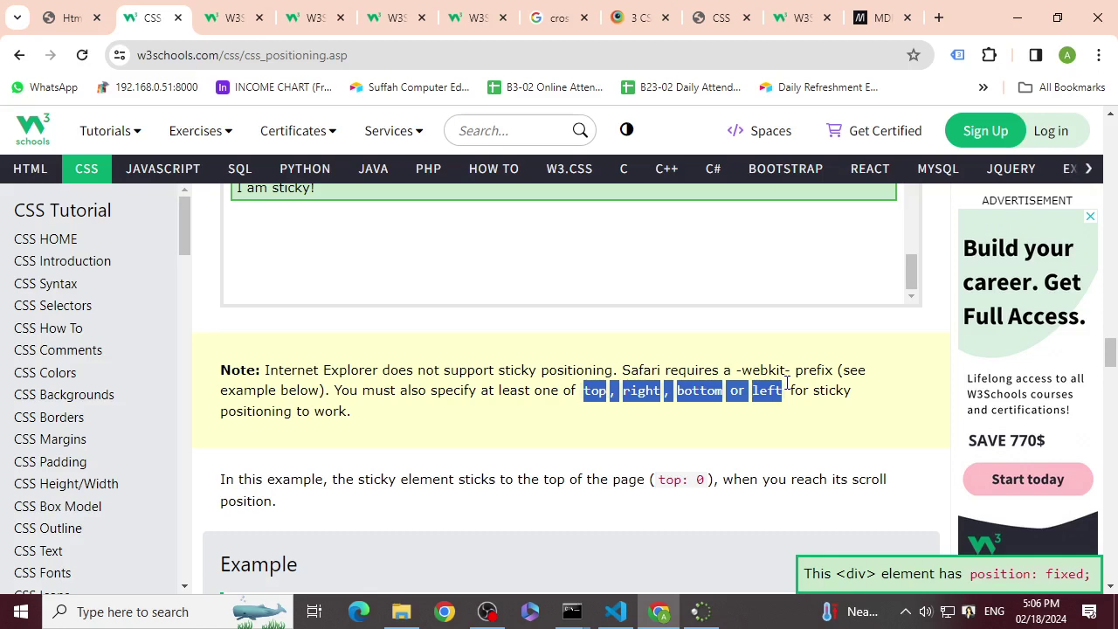
scroll(585, 274, down, 3)
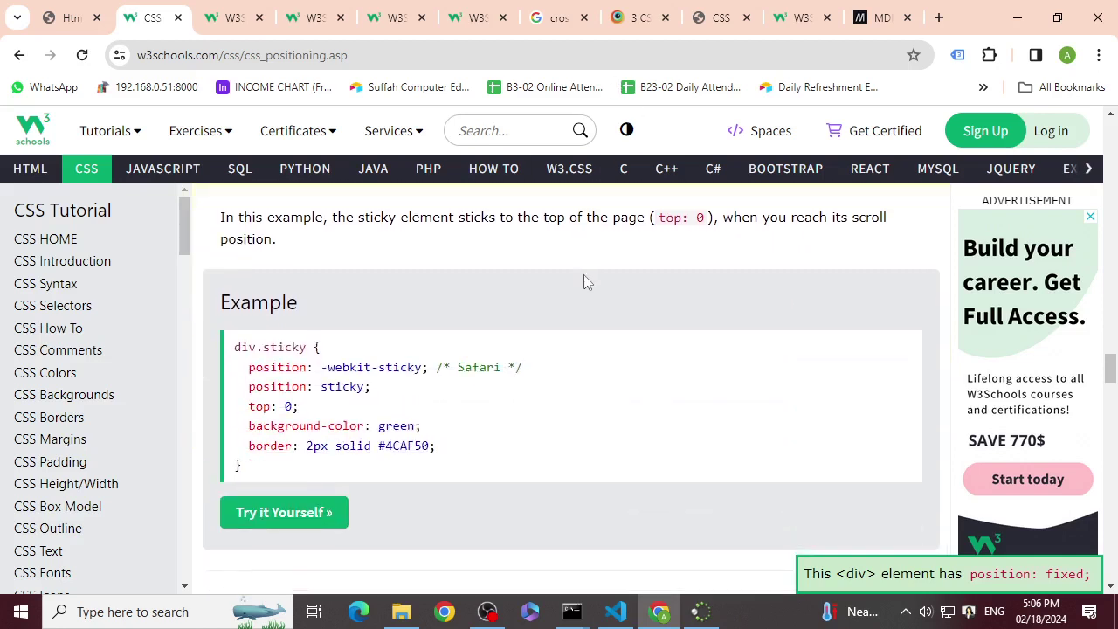
scroll(416, 308, up, 1)
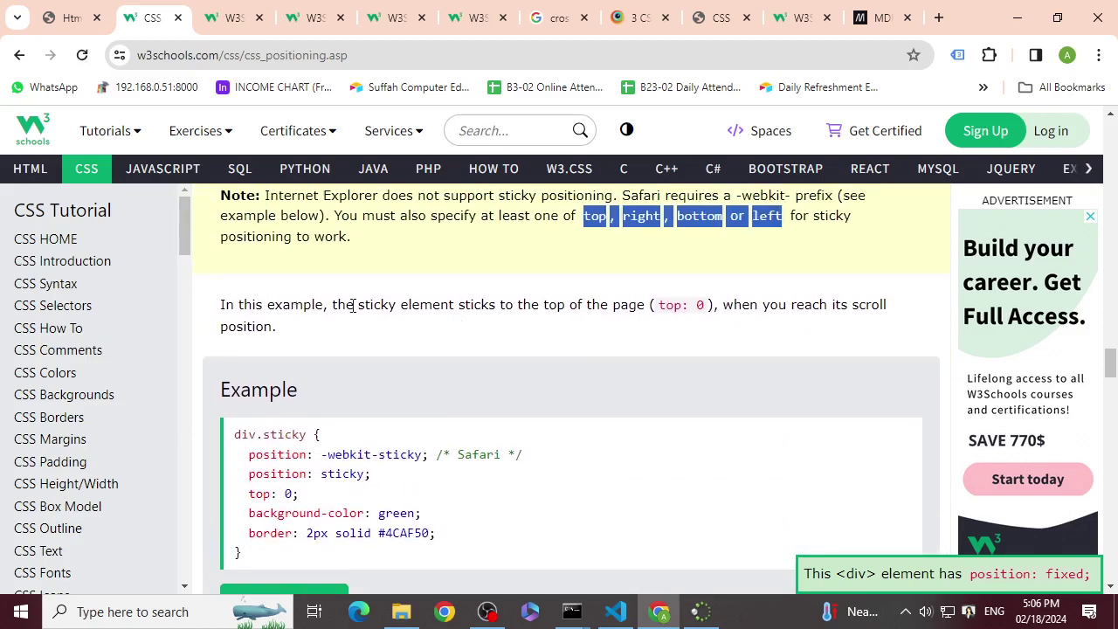
drag(353, 306, 524, 306)
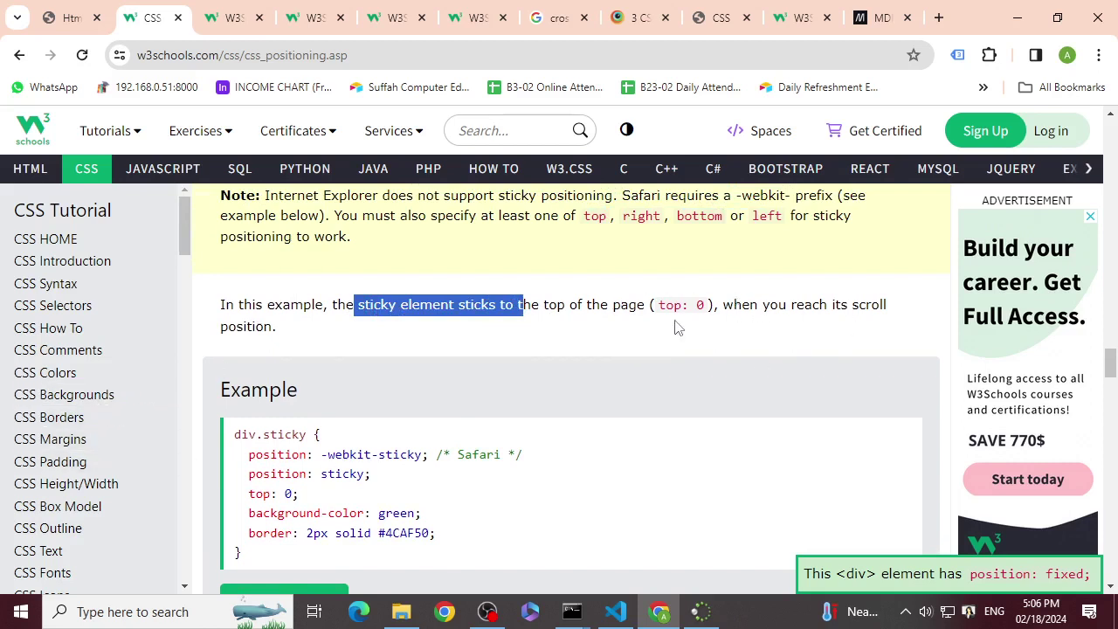
scroll(183, 512, down, 2)
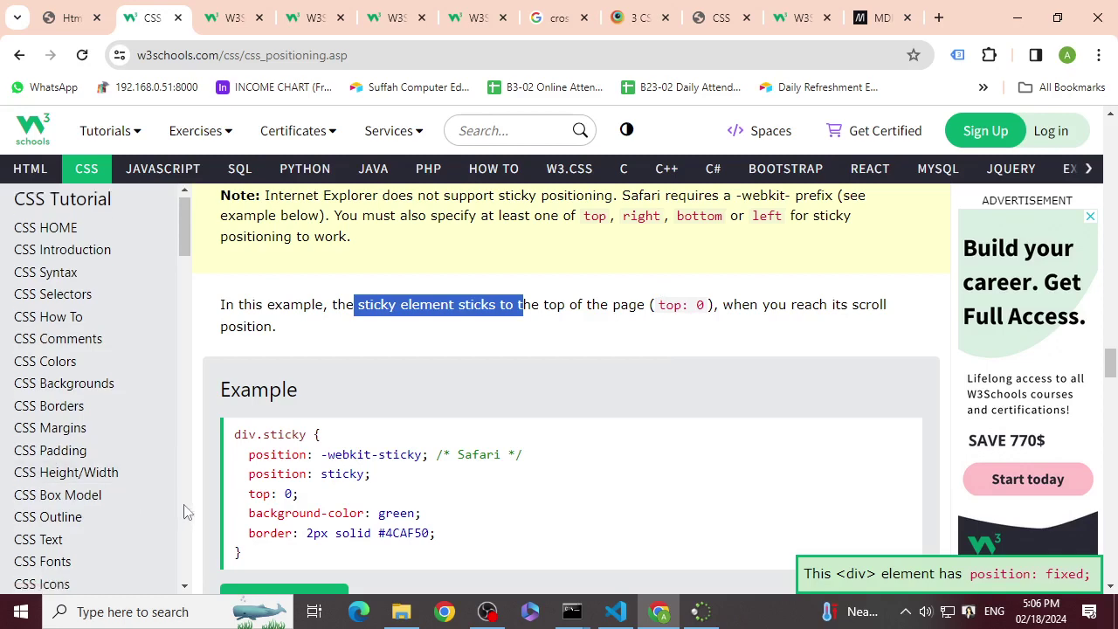
- Open the position: sticky example in the Tryit editor and examine its HTML elements and the div.sticky rule
scroll(345, 534, down, 1)
click(284, 512)
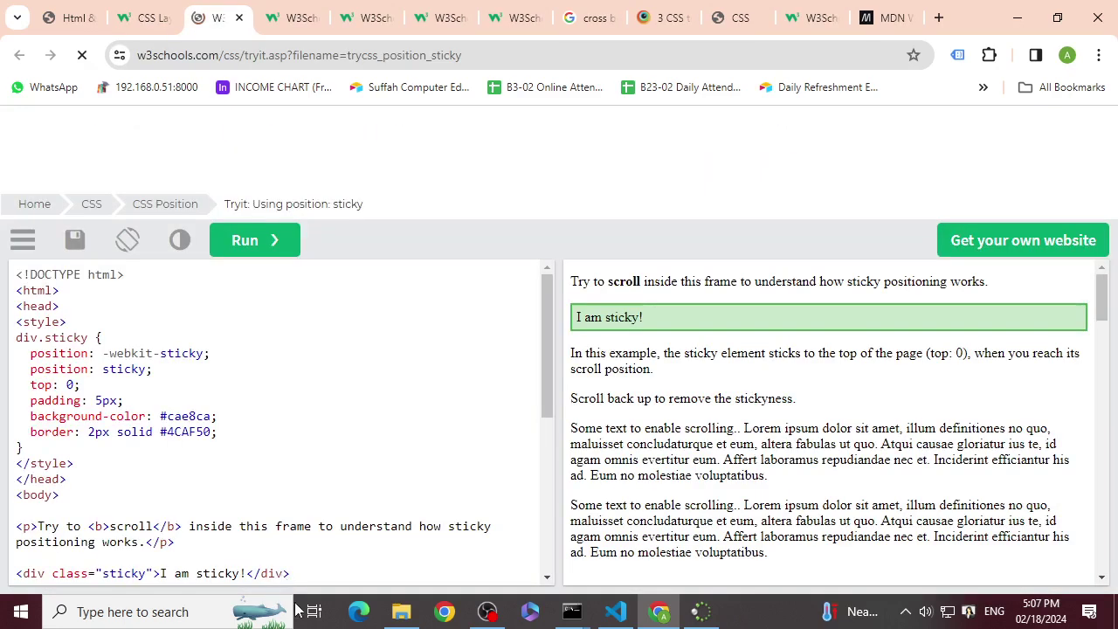
scroll(43, 450, down, 1)
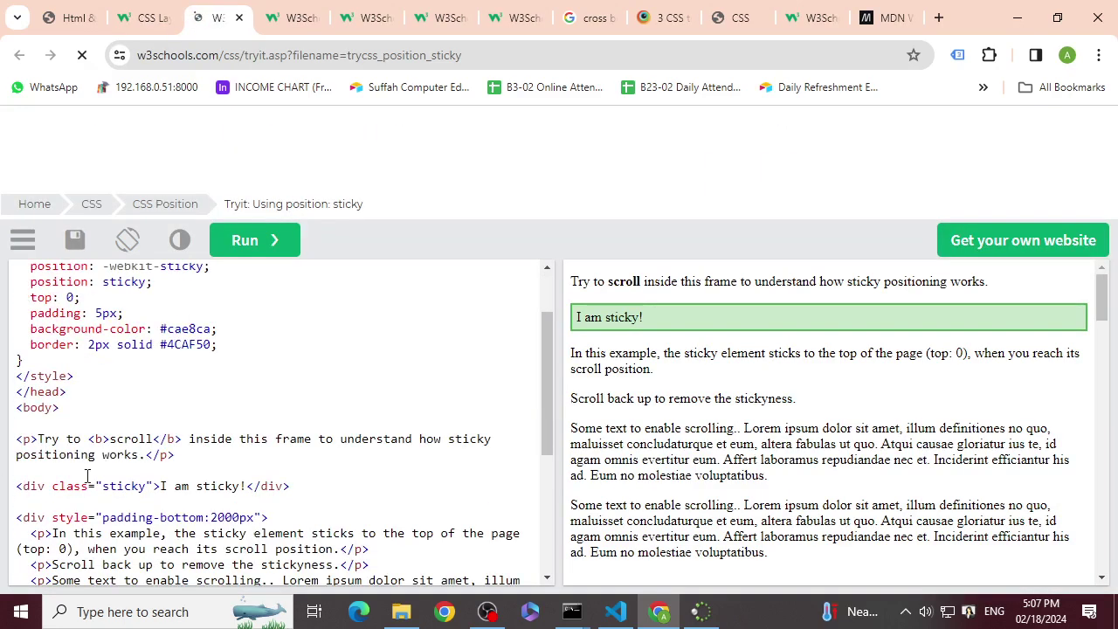
drag(38, 438, 181, 458)
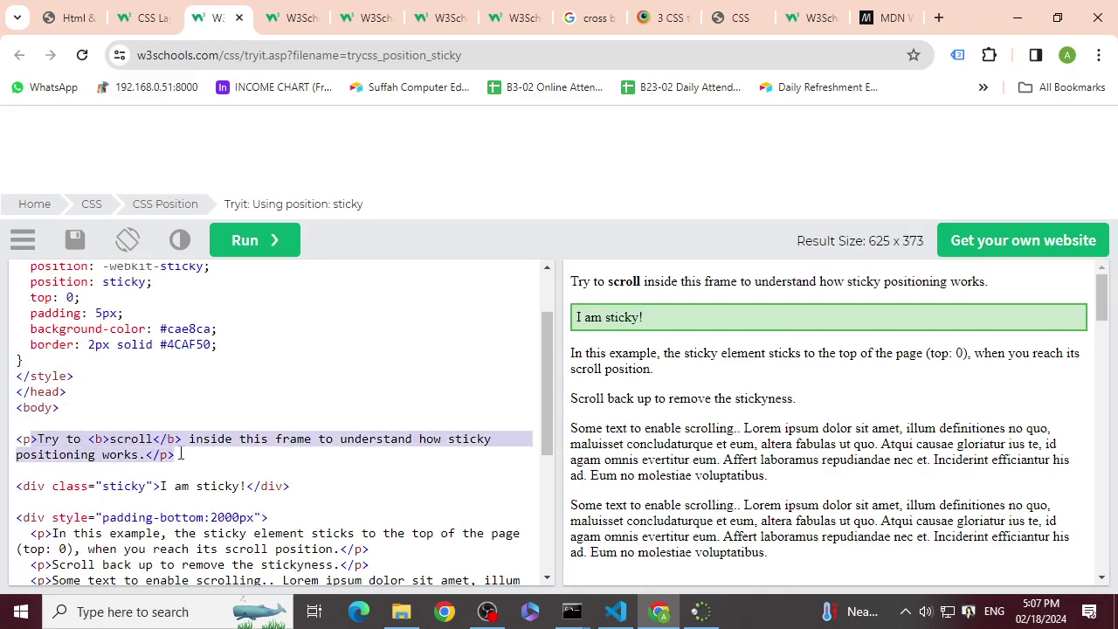
drag(27, 485, 289, 497)
scroll(227, 544, down, 2)
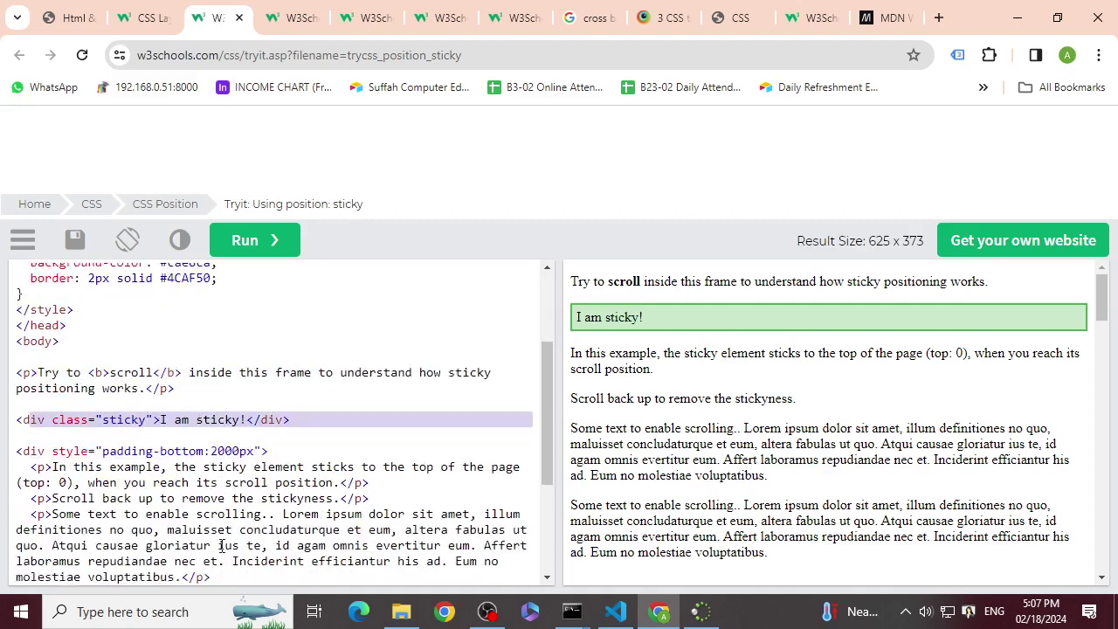
drag(23, 344, 252, 539)
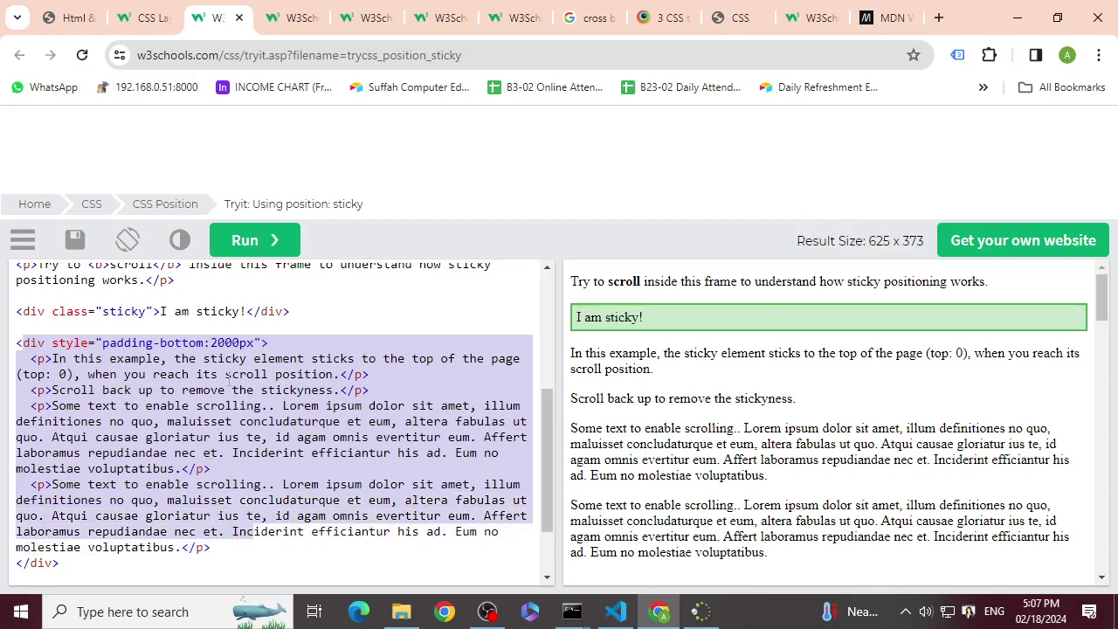
scroll(244, 398, up, 3)
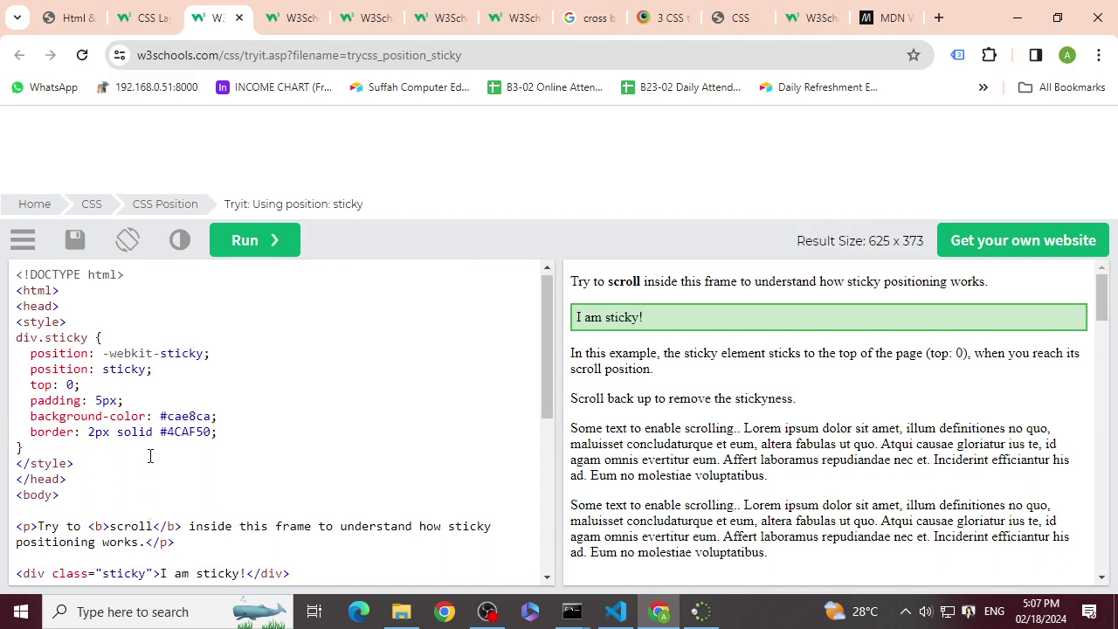
scroll(136, 476, down, 1)
scroll(103, 382, up, 1)
drag(29, 368, 161, 368)
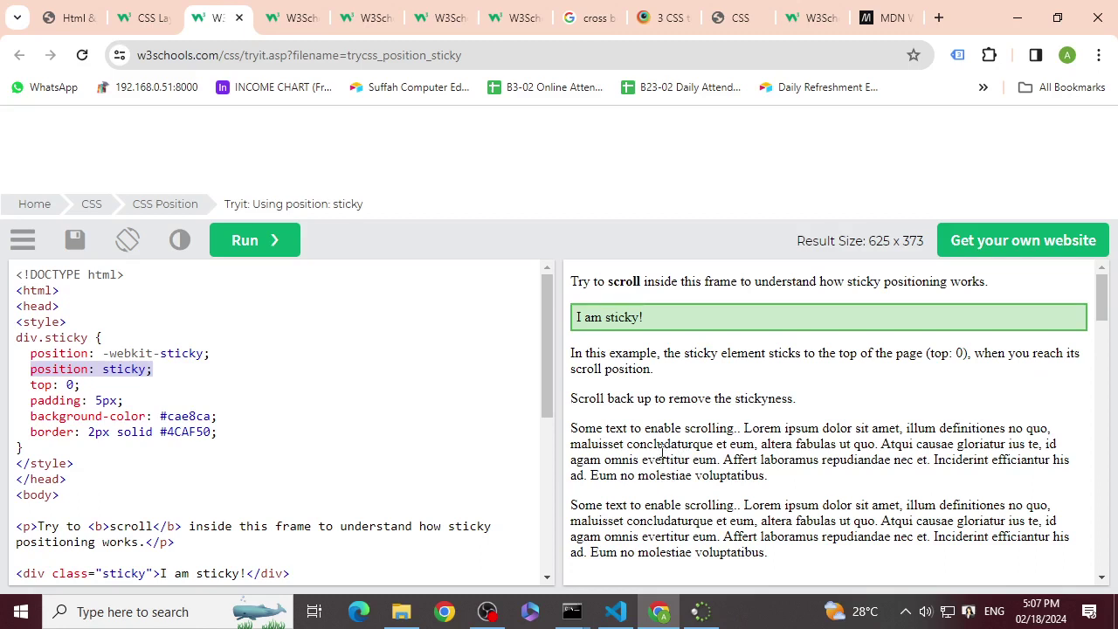
- Scroll the Tryit result repeatedly up and down to observe how the sticky box behaves
scroll(662, 450, down, 1)
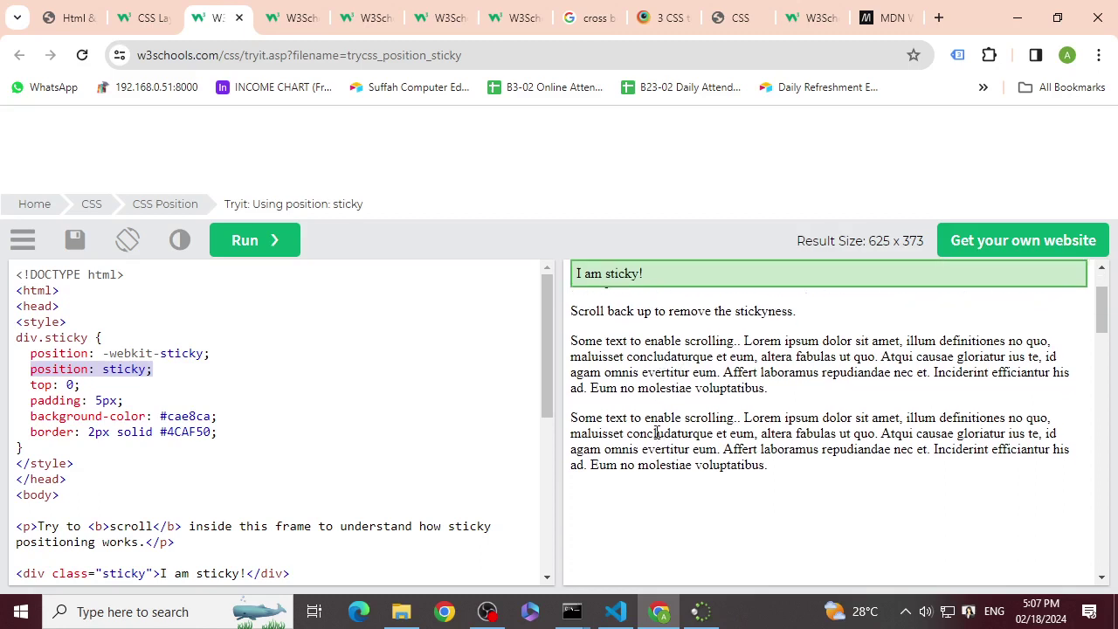
scroll(657, 433, up, 1)
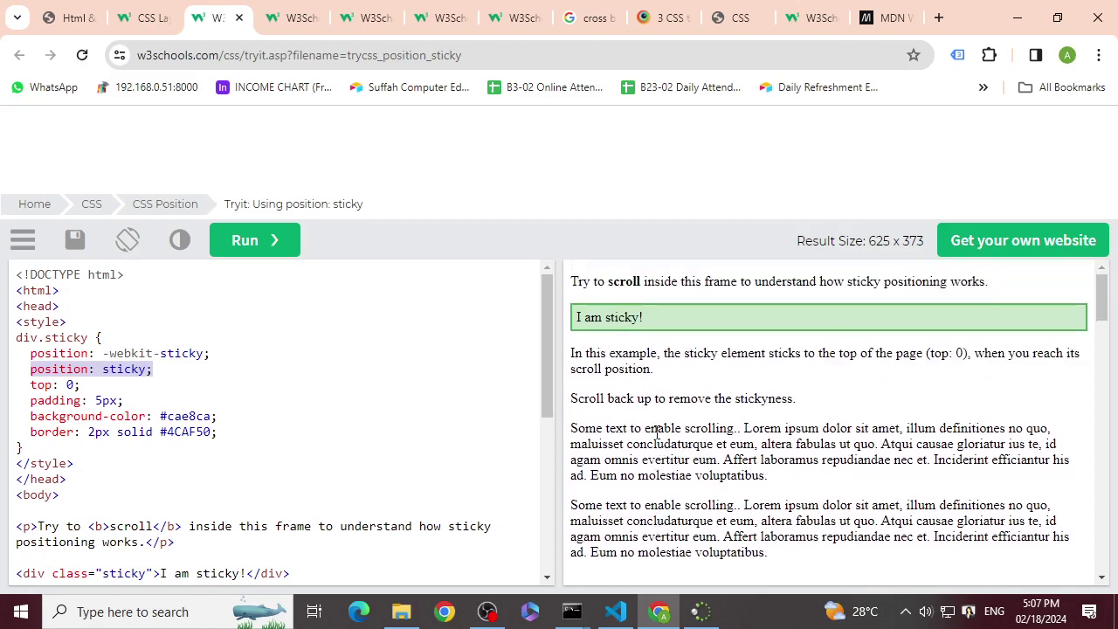
scroll(657, 432, down, 2)
scroll(657, 433, up, 2)
scroll(657, 432, down, 2)
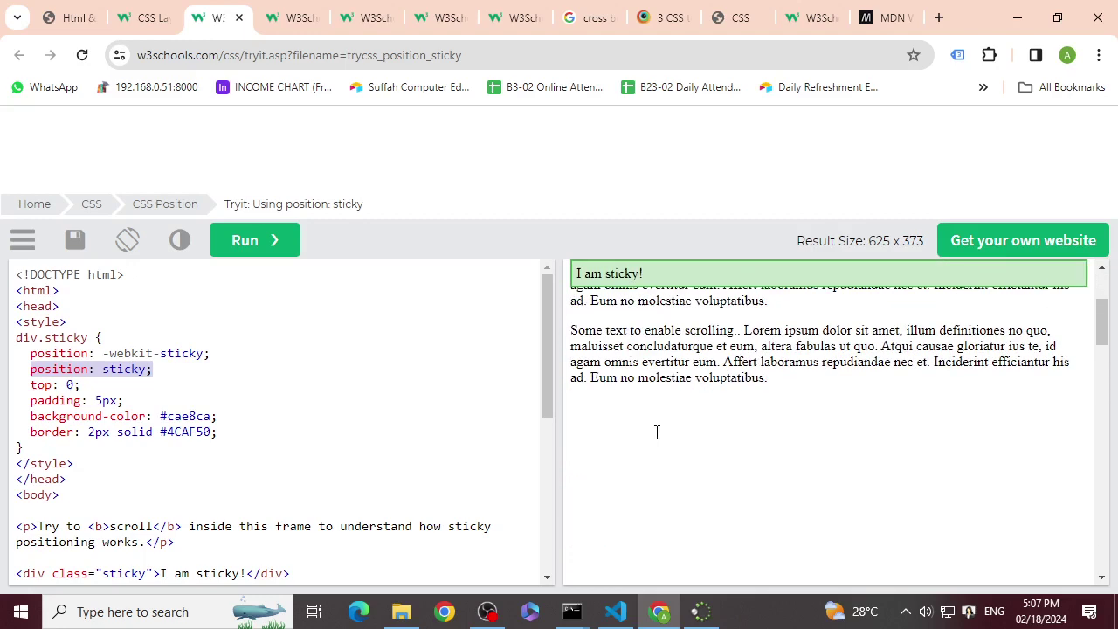
scroll(656, 432, up, 2)
scroll(657, 432, down, 3)
scroll(656, 432, up, 3)
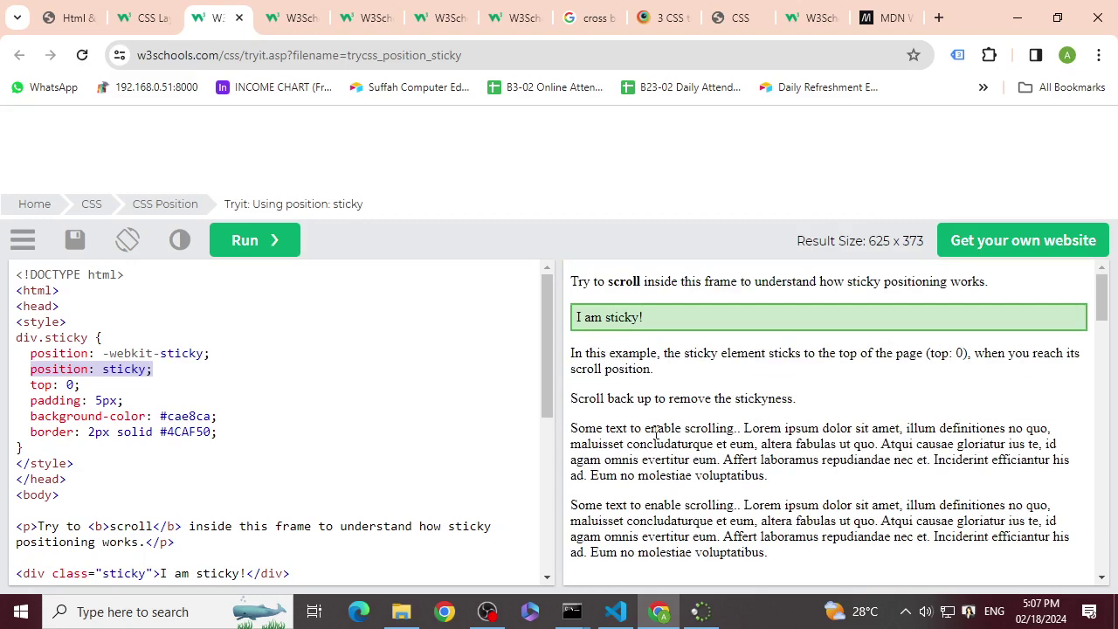
- Return to the CSS Position tutorial and read the Positioning Text In an Image section with its example and corner links
click(232, 411)
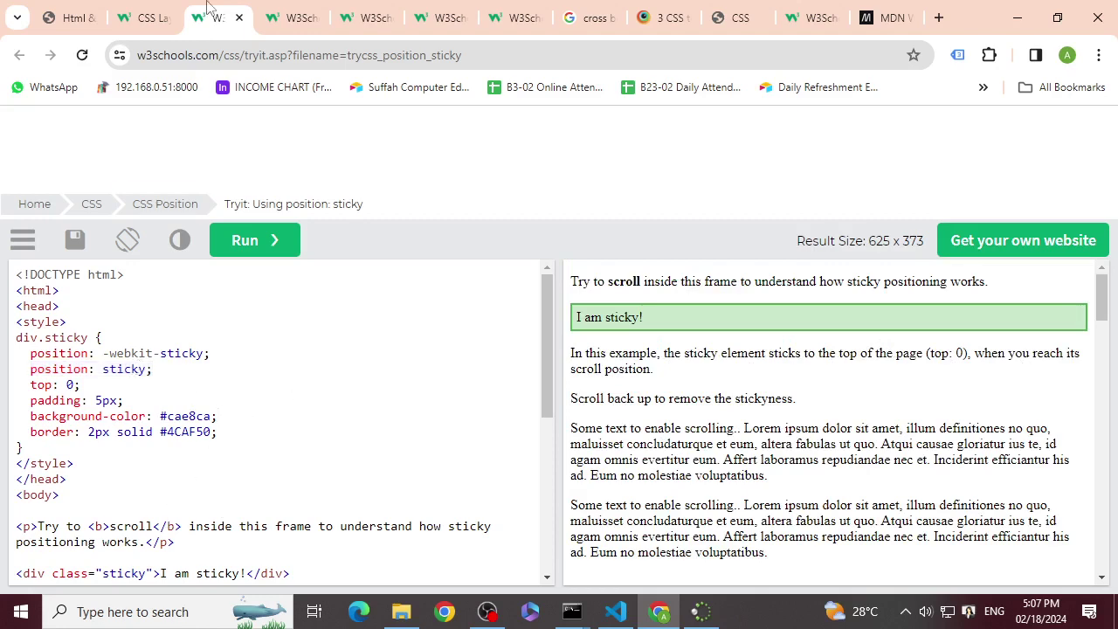
click(154, 11)
scroll(332, 326, down, 1)
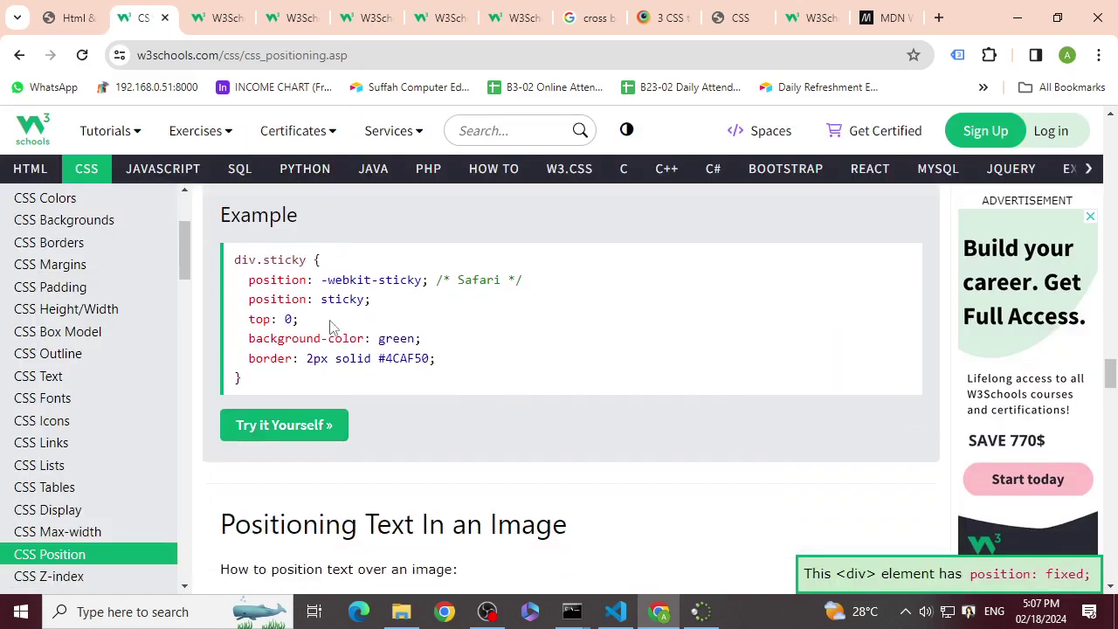
scroll(437, 366, down, 2)
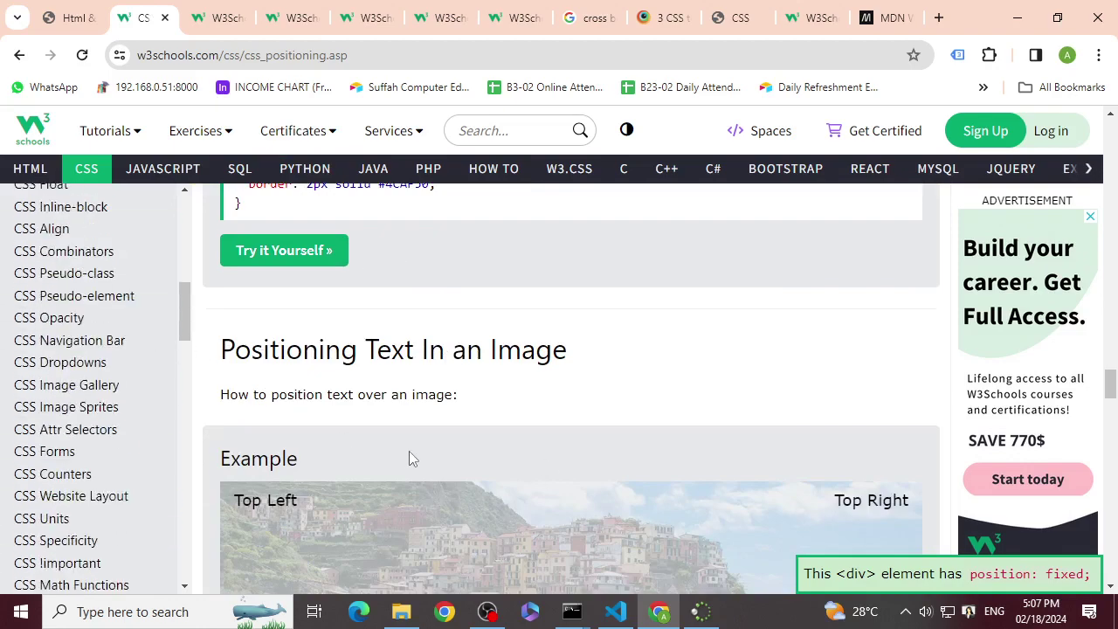
scroll(412, 428, down, 3)
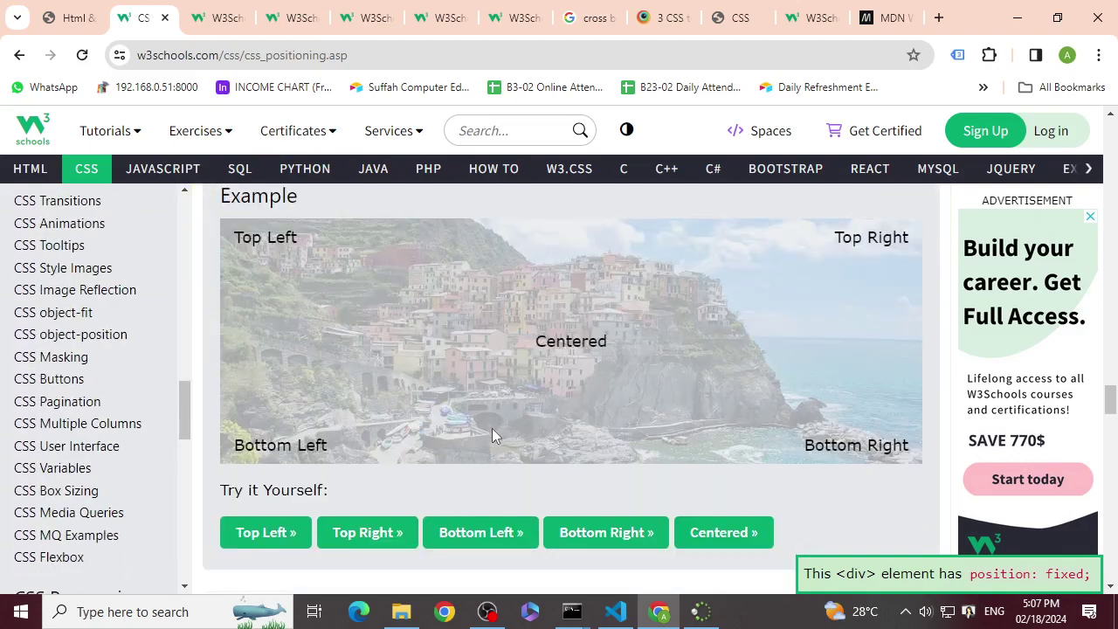
scroll(491, 428, down, 1)
scroll(492, 428, up, 3)
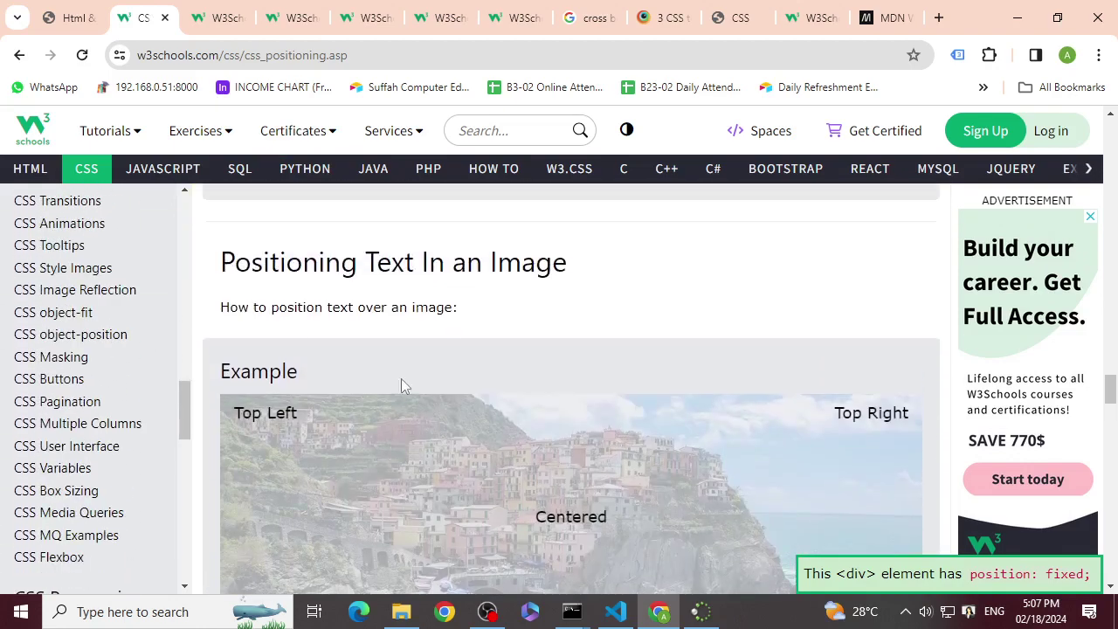
drag(224, 307, 471, 317)
click(470, 317)
scroll(470, 317, down, 4)
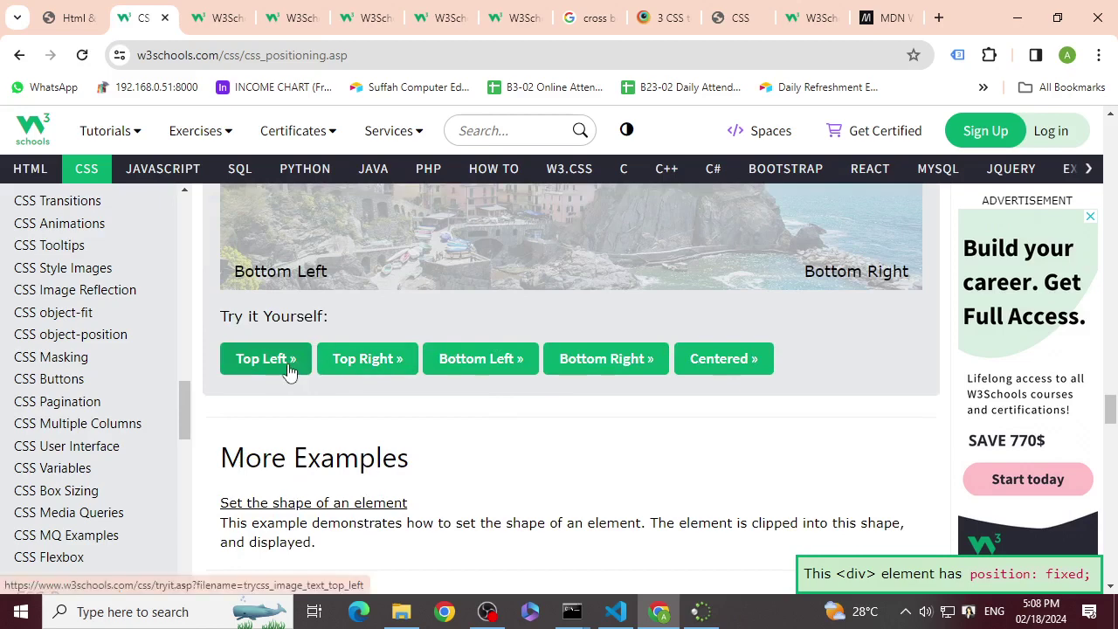
scroll(288, 371, up, 2)
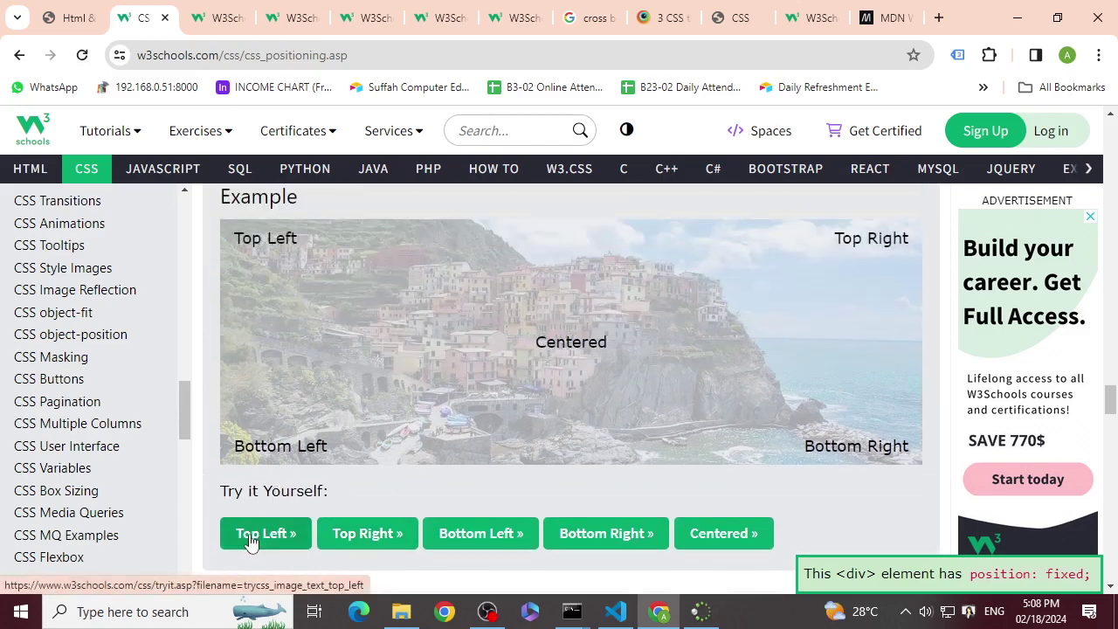
- Open the Top Left image text example in the Tryit editor and examine the .container rule and the container div's HTML
click(250, 540)
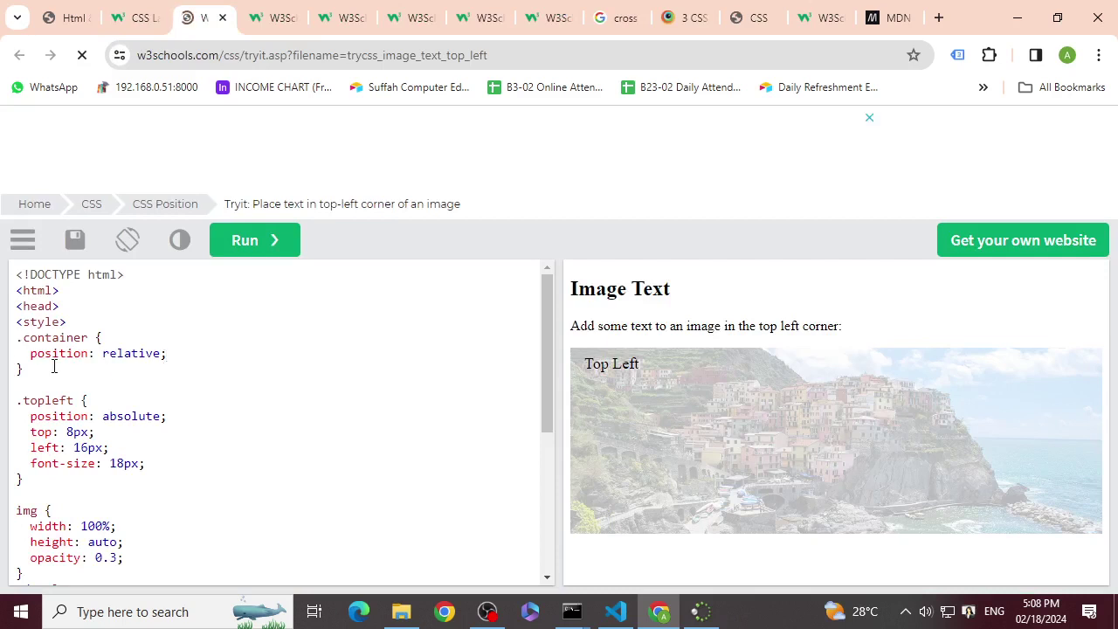
drag(47, 367, 4, 338)
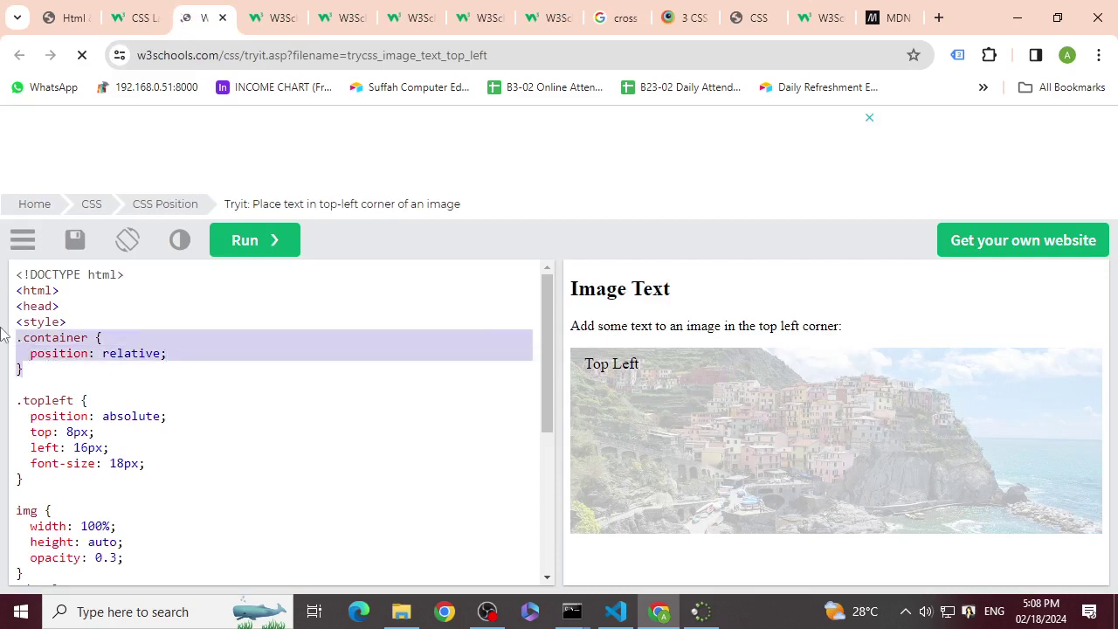
drag(545, 310, 540, 458)
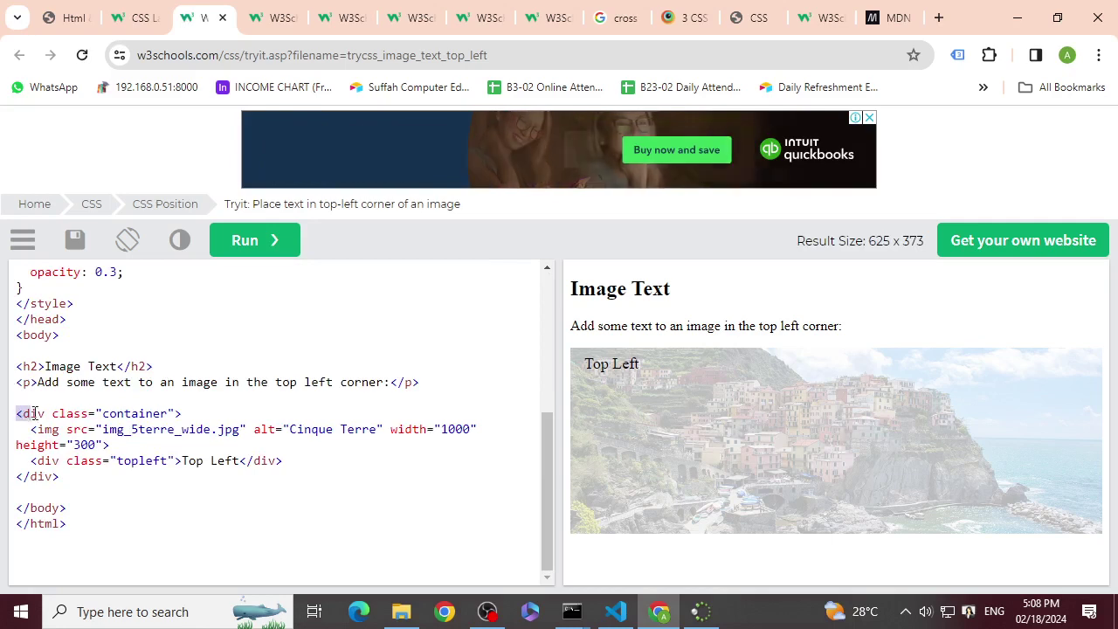
drag(16, 413, 59, 477)
click(96, 460)
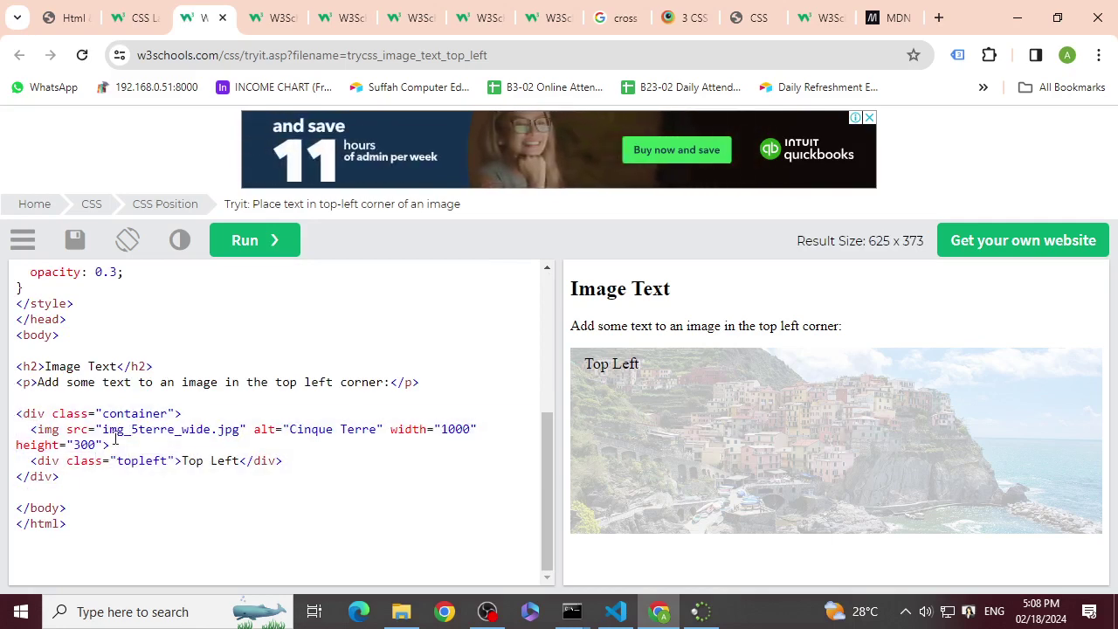
triple_click(116, 437)
drag(295, 470, 11, 452)
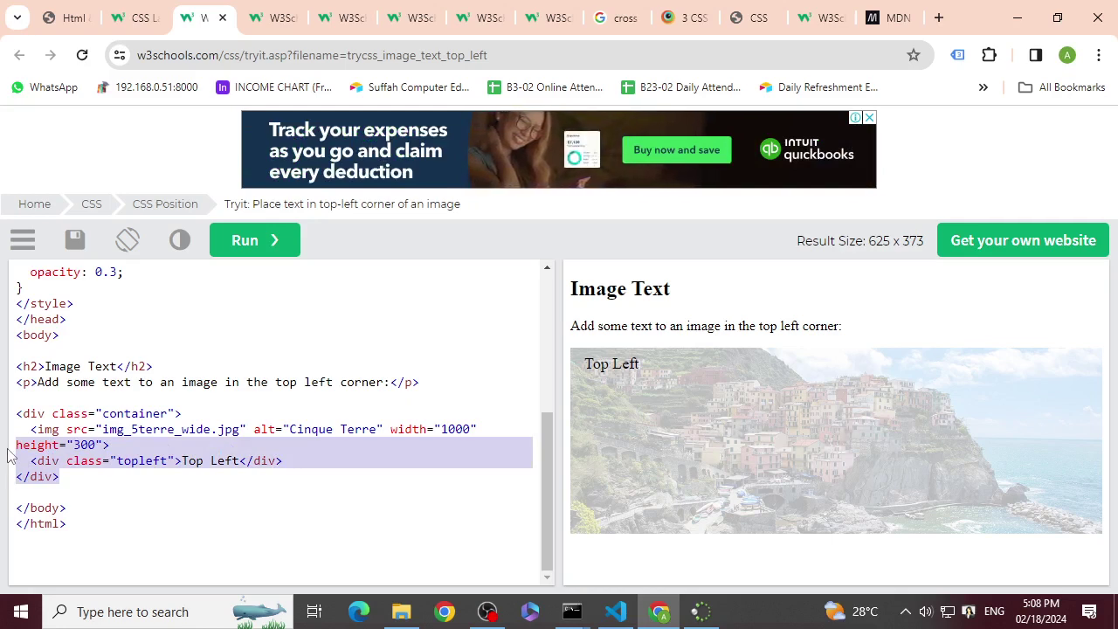
click(267, 488)
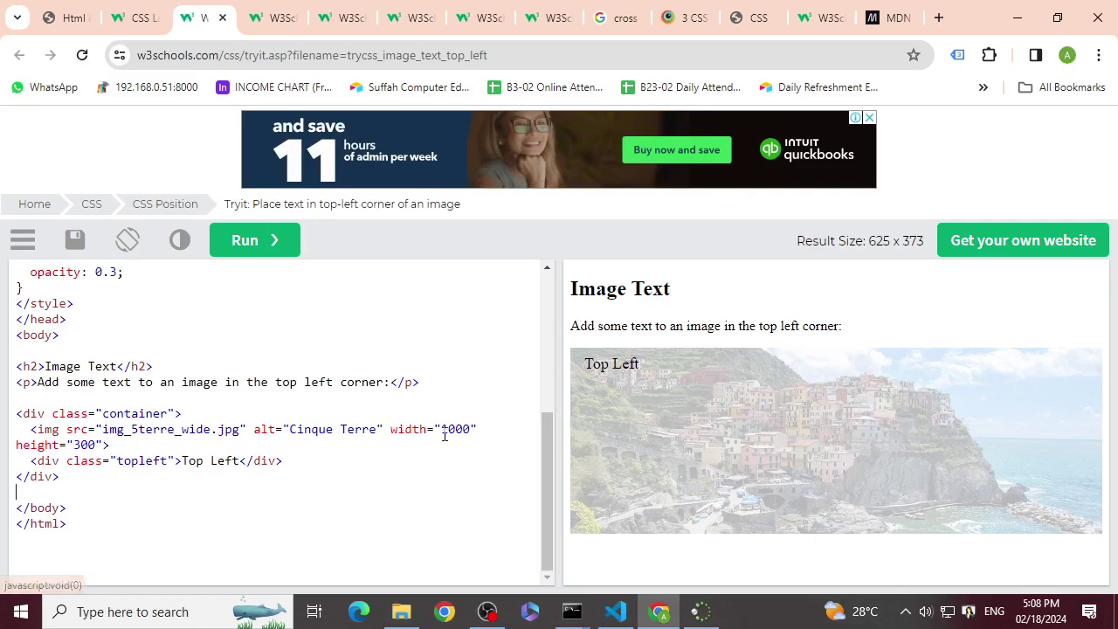
drag(441, 429, 473, 441)
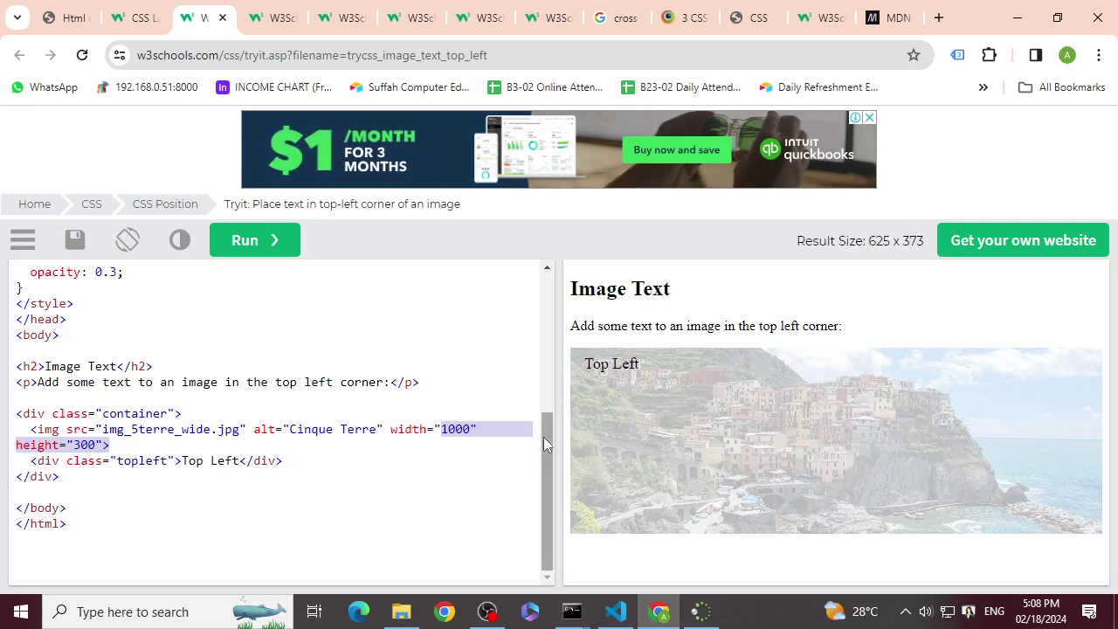
- Examine the .topleft rule's absolute position and offsets, along with the img rule, in the example's style block
drag(544, 437, 545, 295)
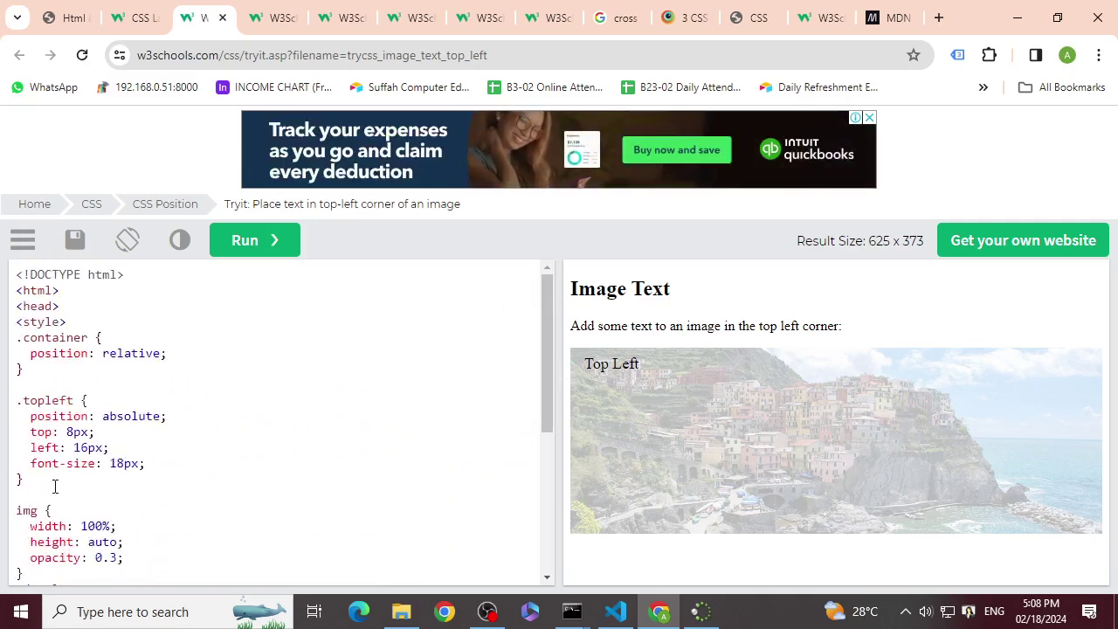
double_click(118, 416)
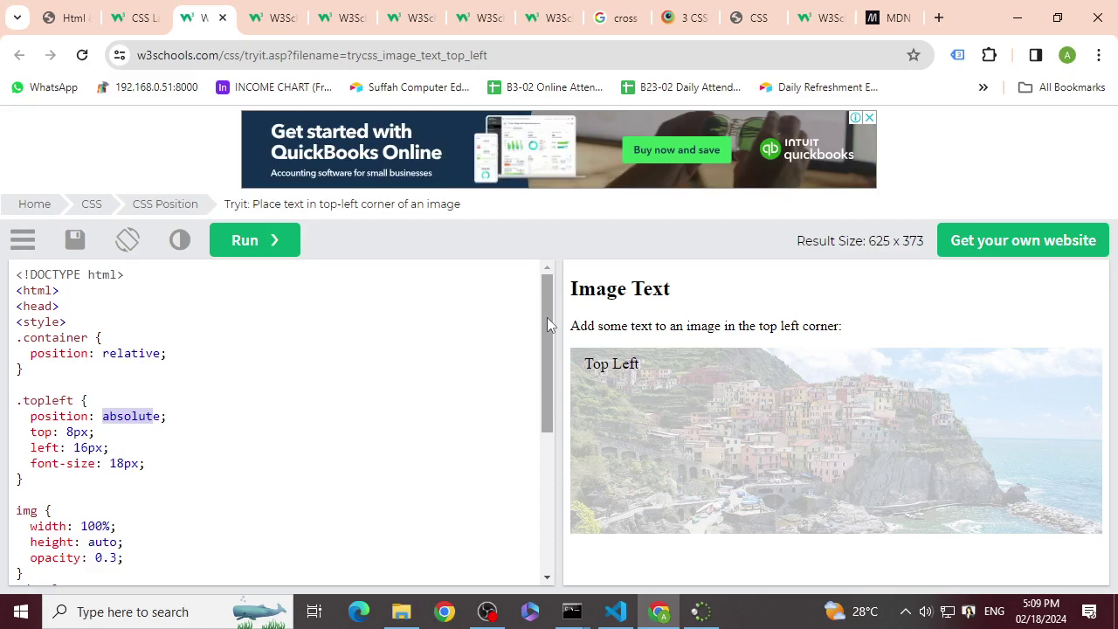
scroll(253, 524, down, 1)
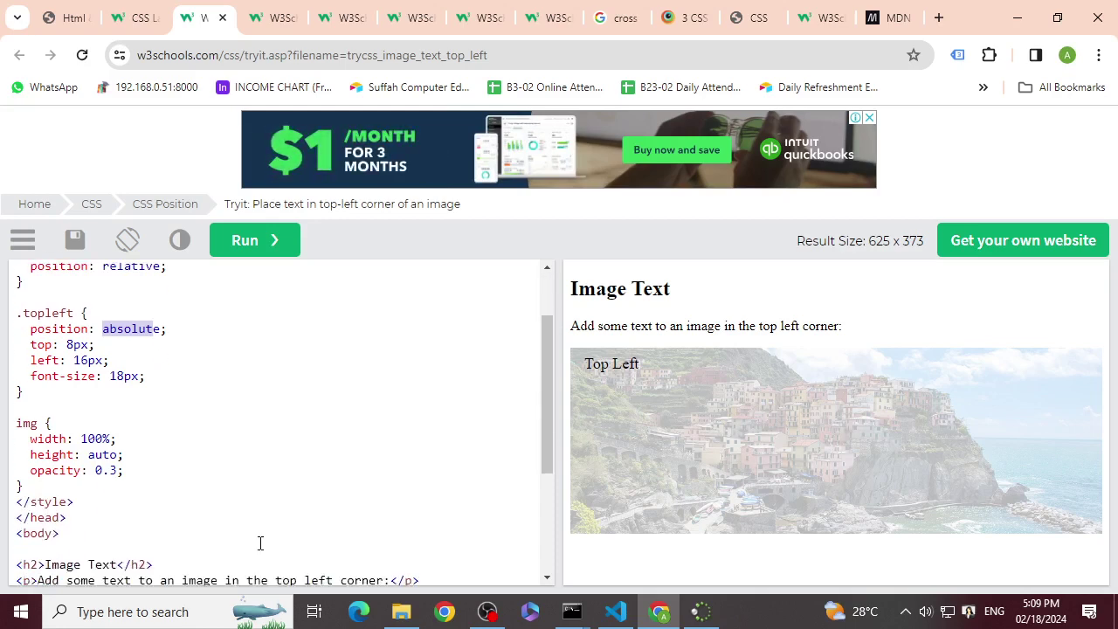
scroll(112, 449, up, 1)
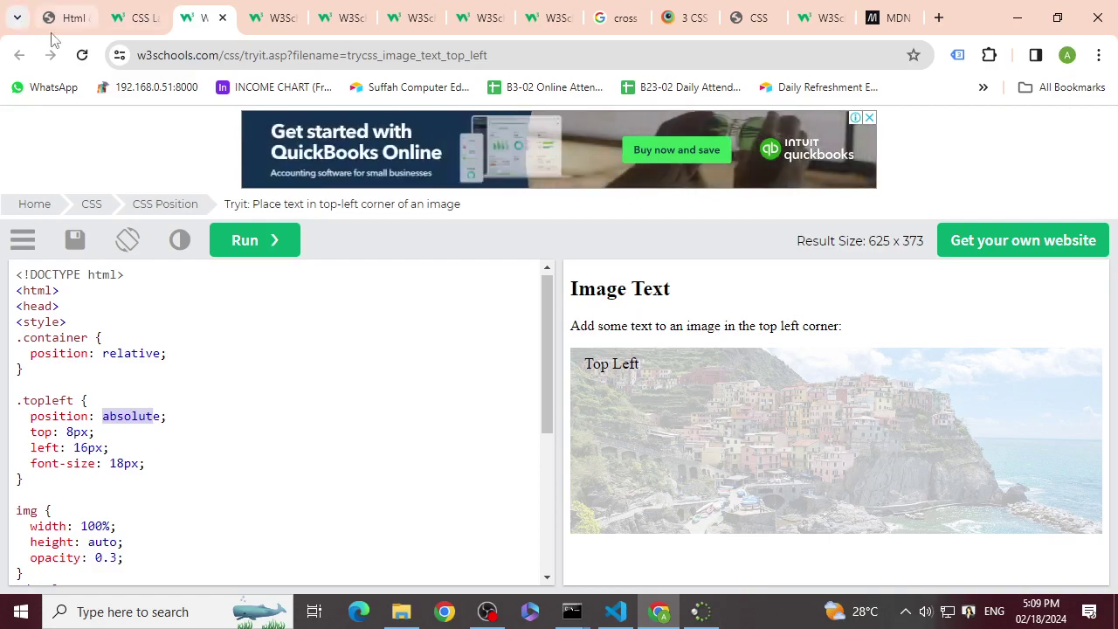
- Return to the CSS Position tutorial and view the fill-in exercise for positioning an h1 element
click(146, 9)
scroll(443, 409, down, 9)
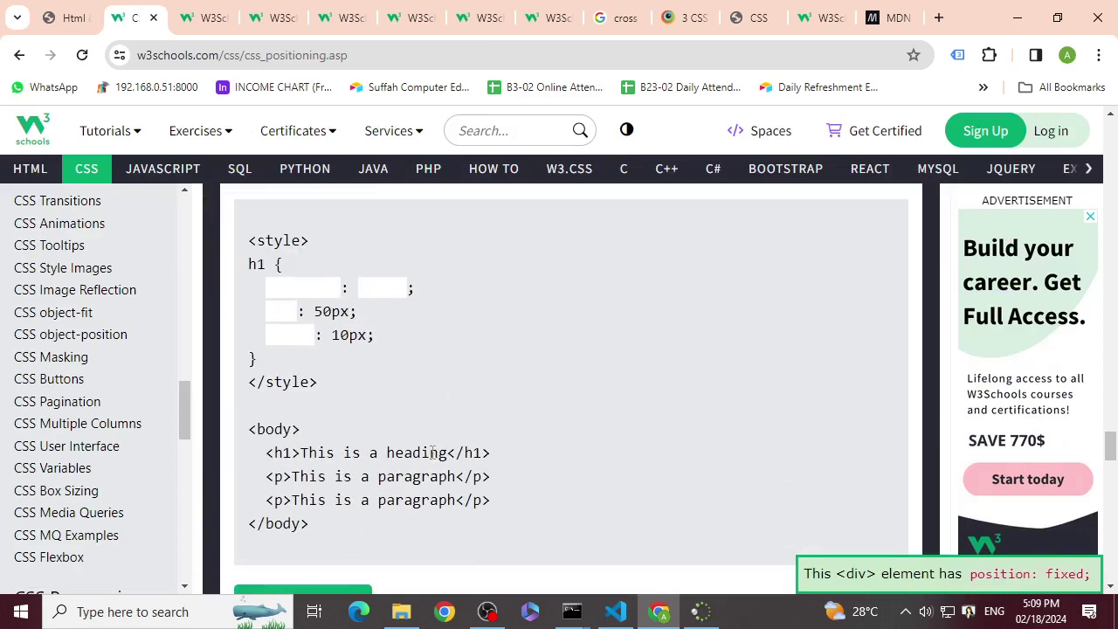
- Glance at style.css in VS Code, then switch to Chrome and observe how the AP News homepage header behaves when scrolling
click(487, 611)
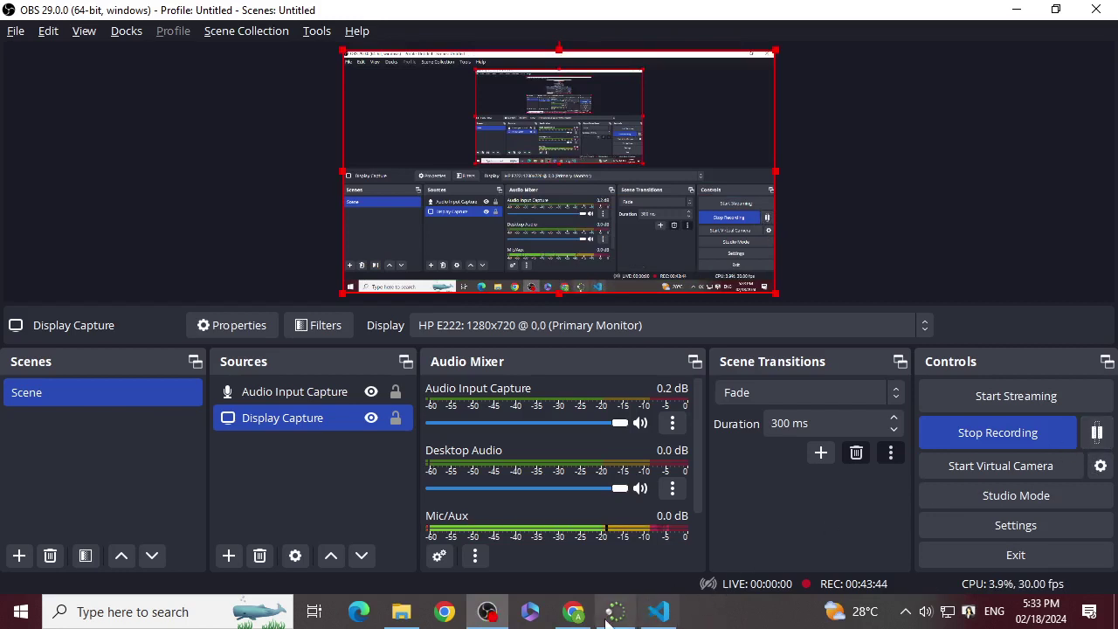
click(657, 613)
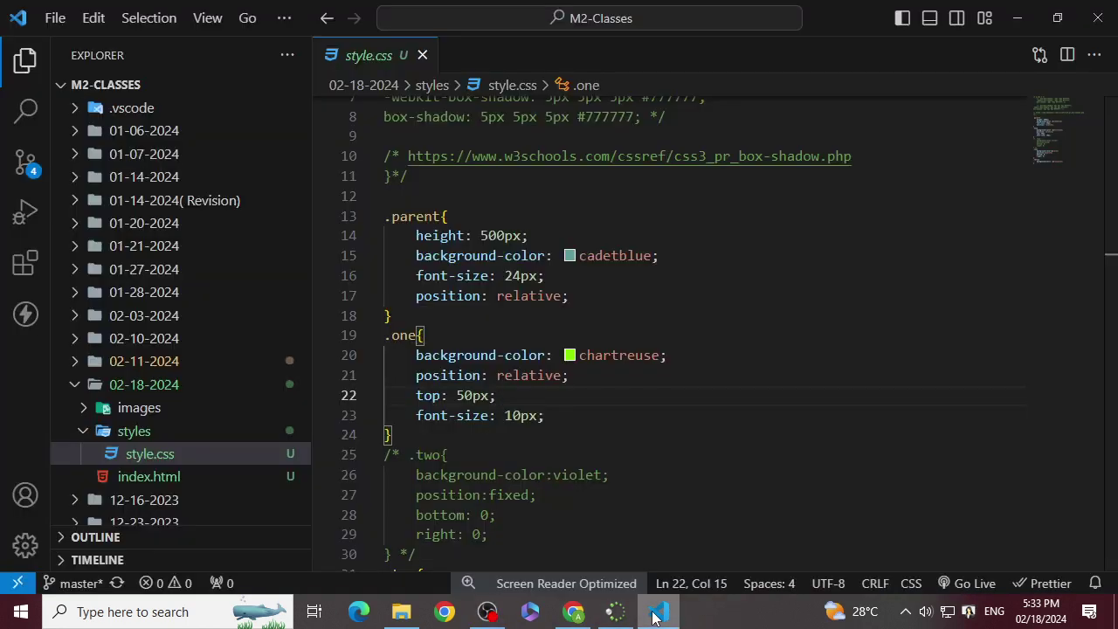
click(573, 611)
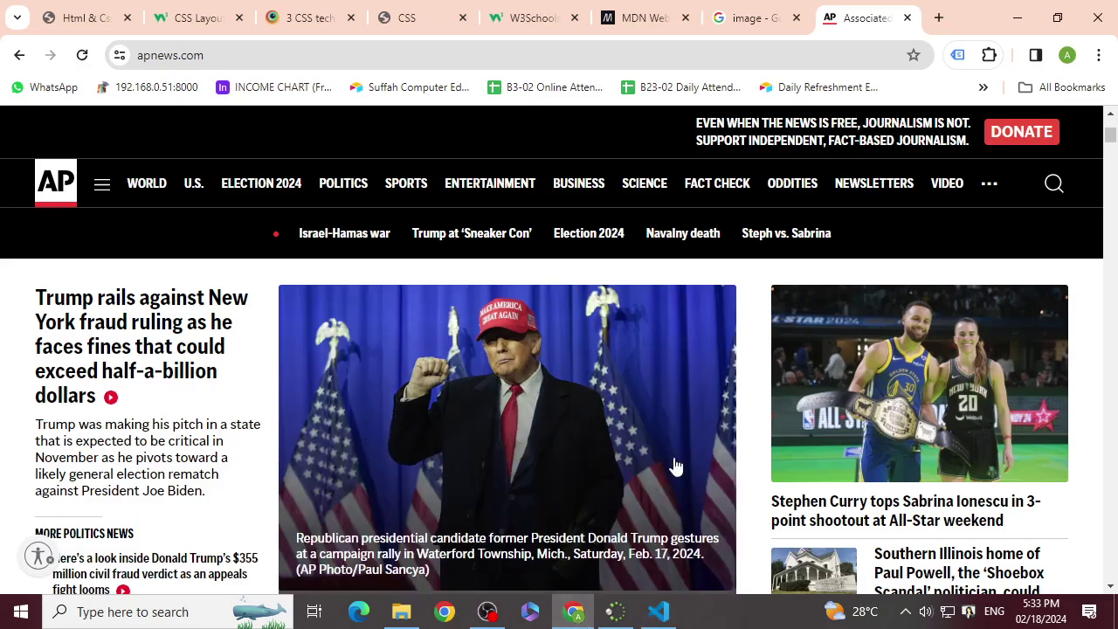
scroll(738, 447, down, 1)
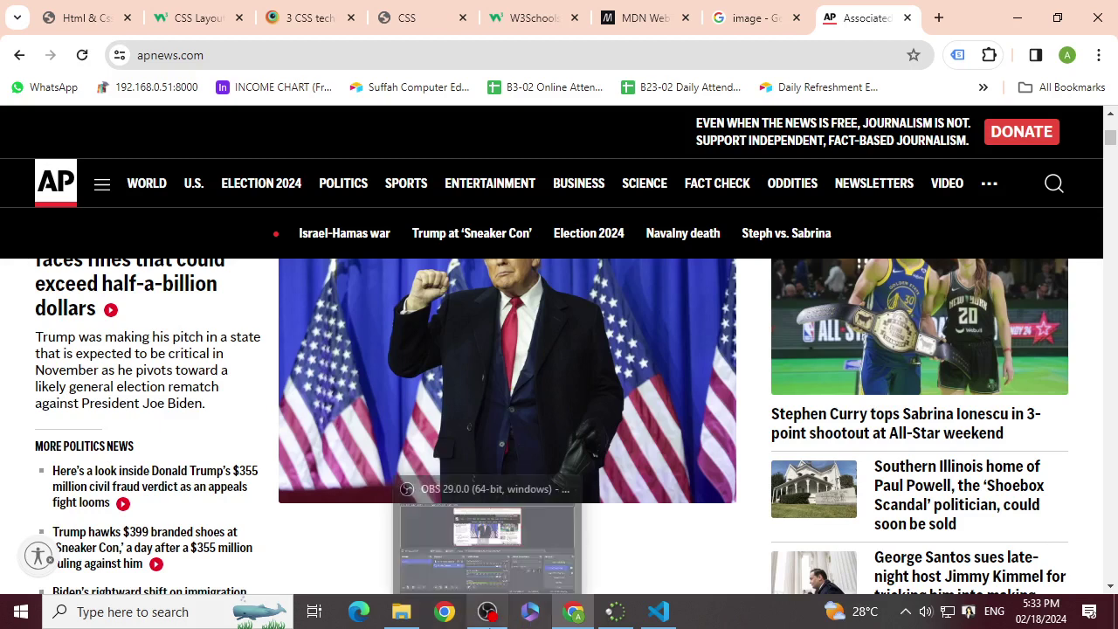
- Switch to File Explorer and create a folder named "zip test" in the M2-Classes folder
mouse_move(417, 624)
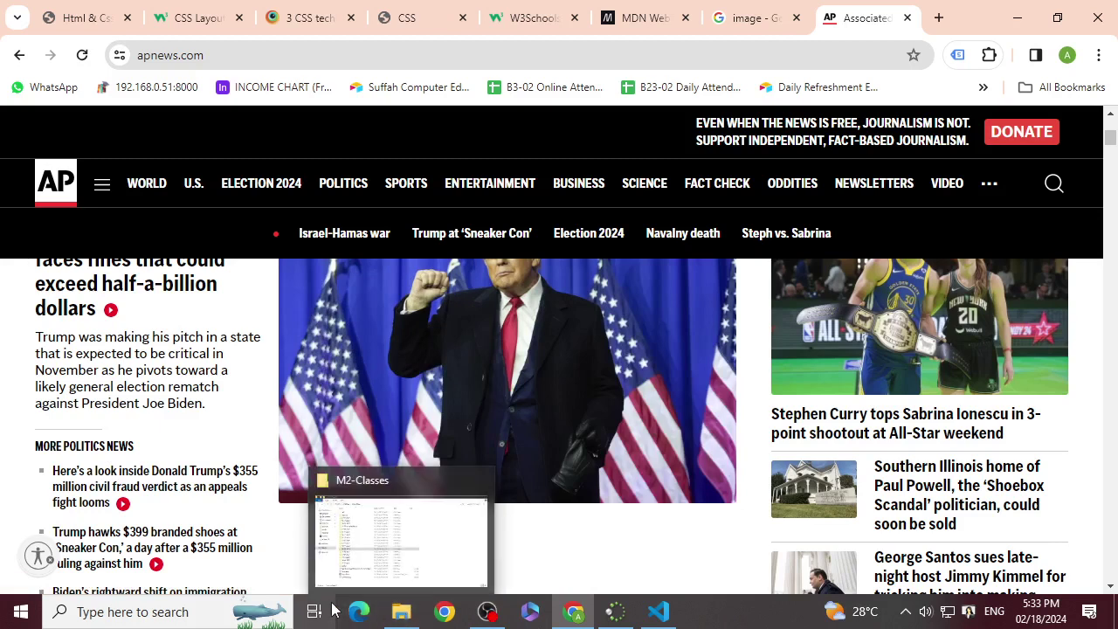
click(421, 616)
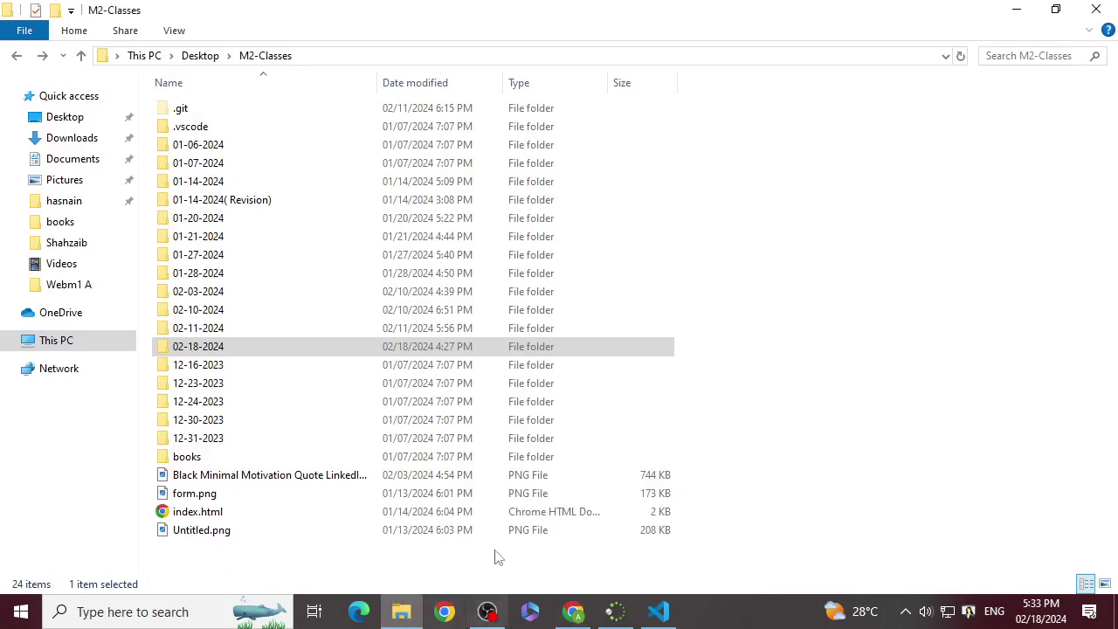
click(250, 563)
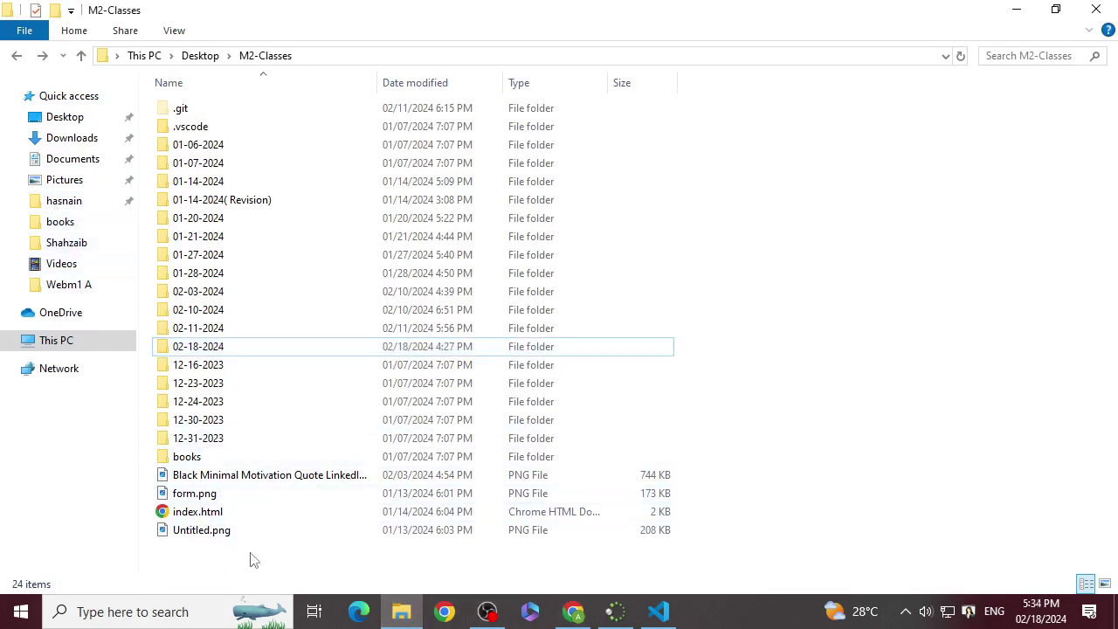
key(ctrl+shift+n)
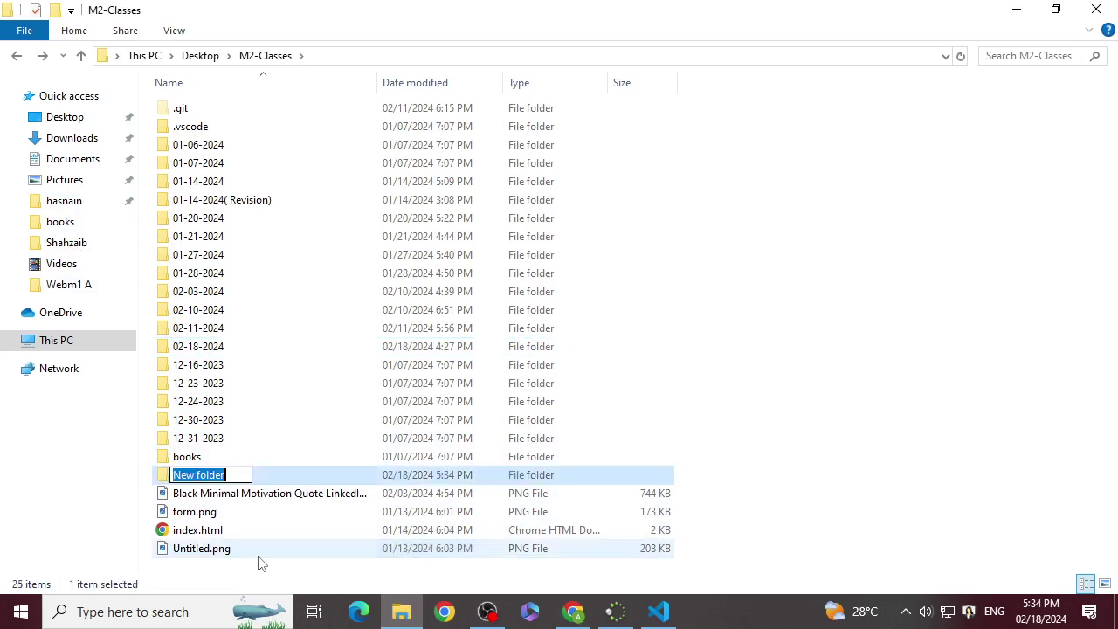
text(zip testig)
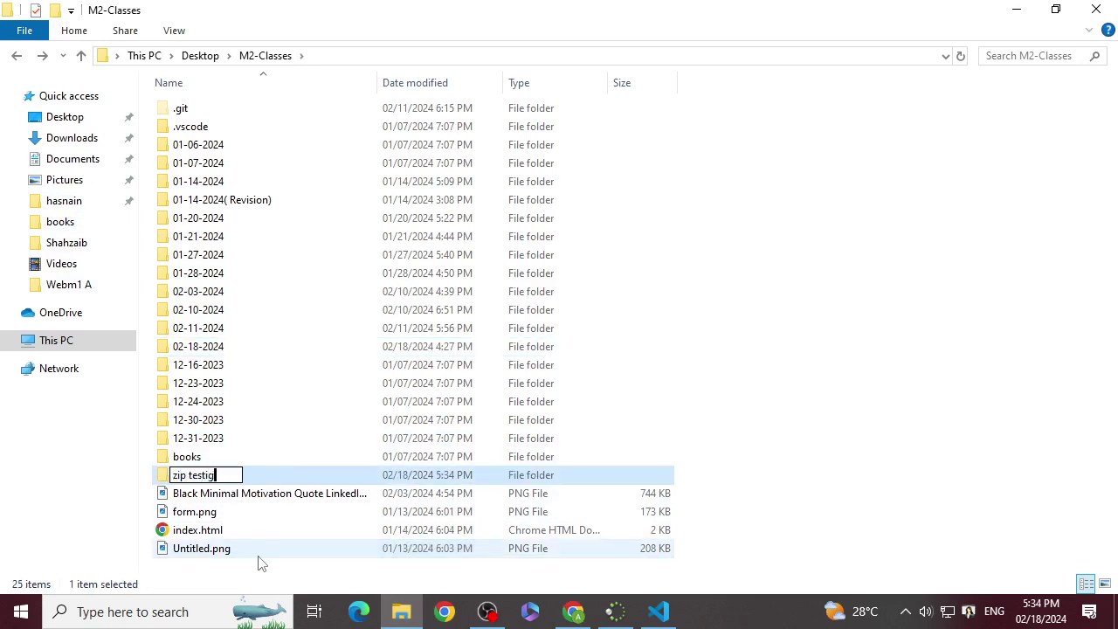
key(BackSpace)
key(Return)
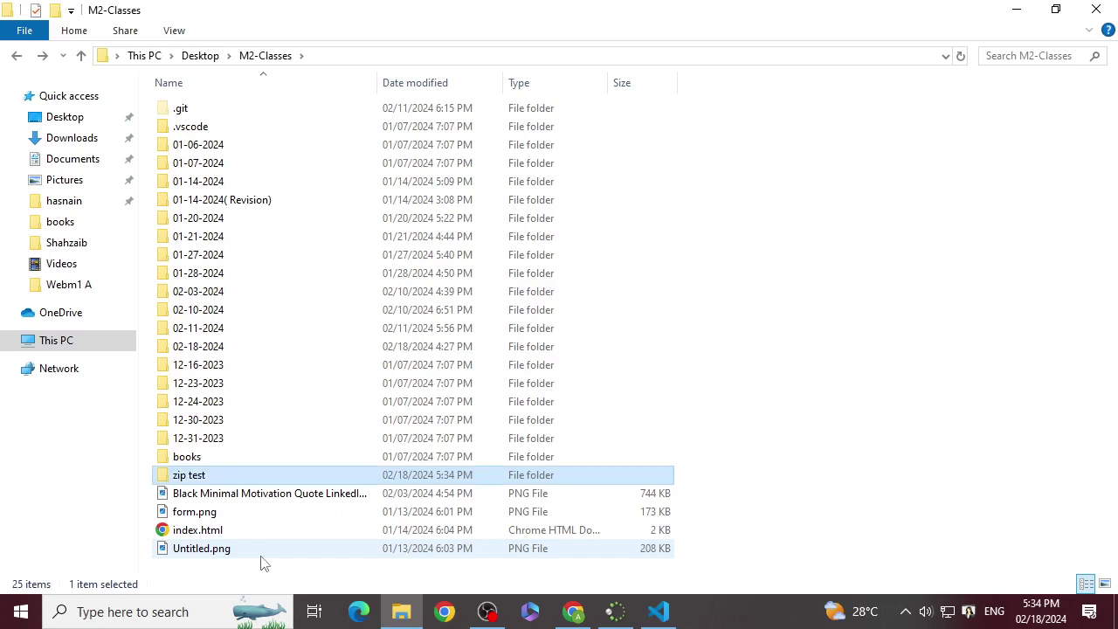
- Compress the zip test folder into zip test.rar using the RAR format, and open the archive in WinRAR
double_click(183, 478)
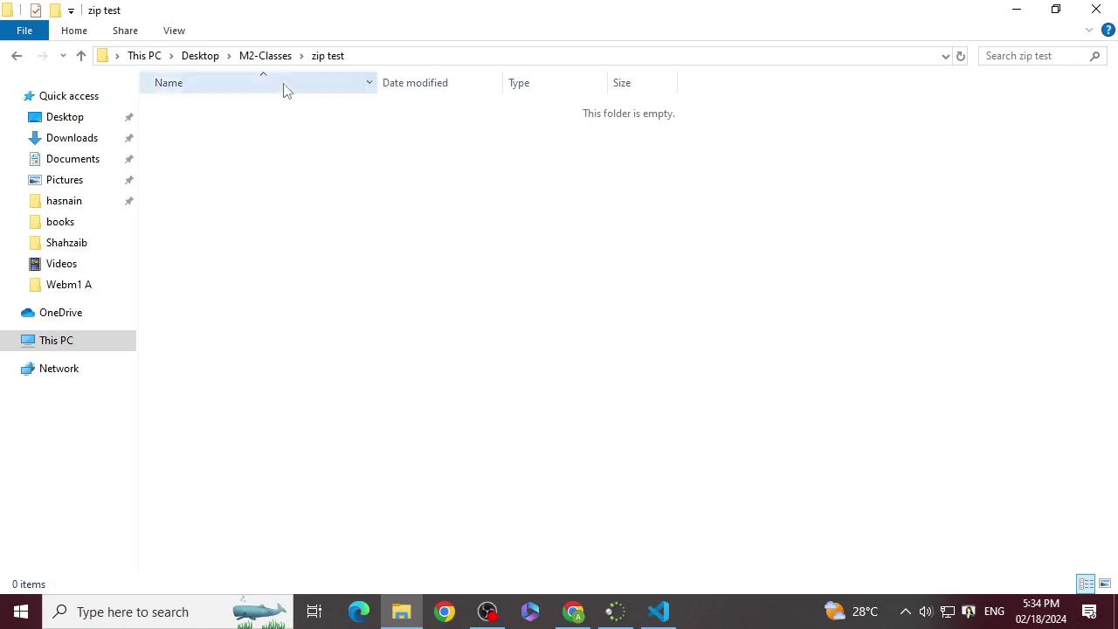
click(271, 57)
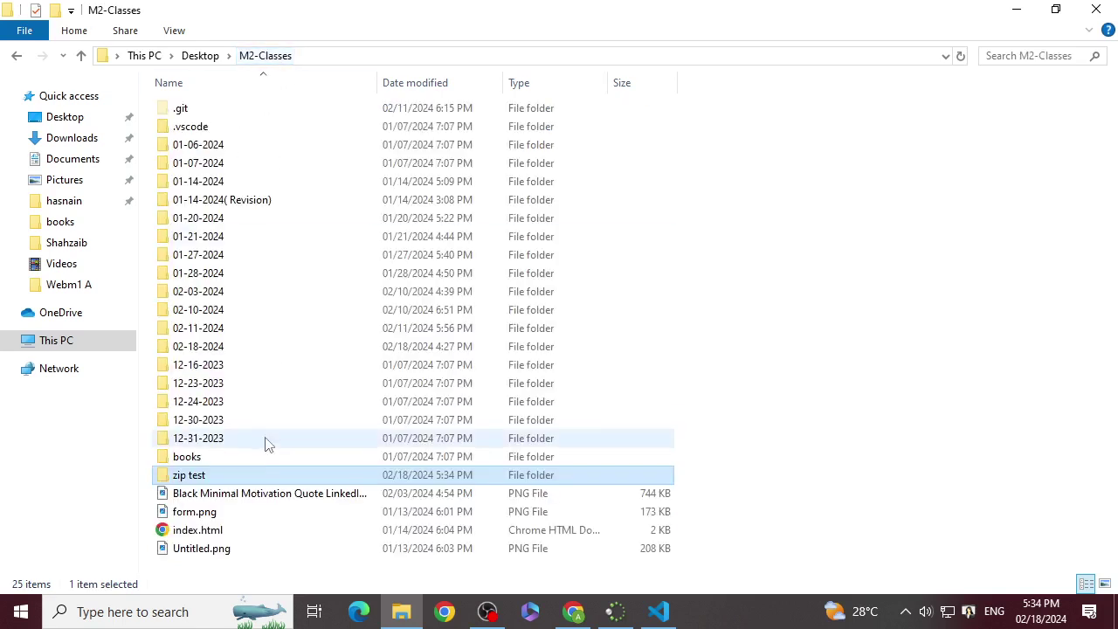
right_click(225, 477)
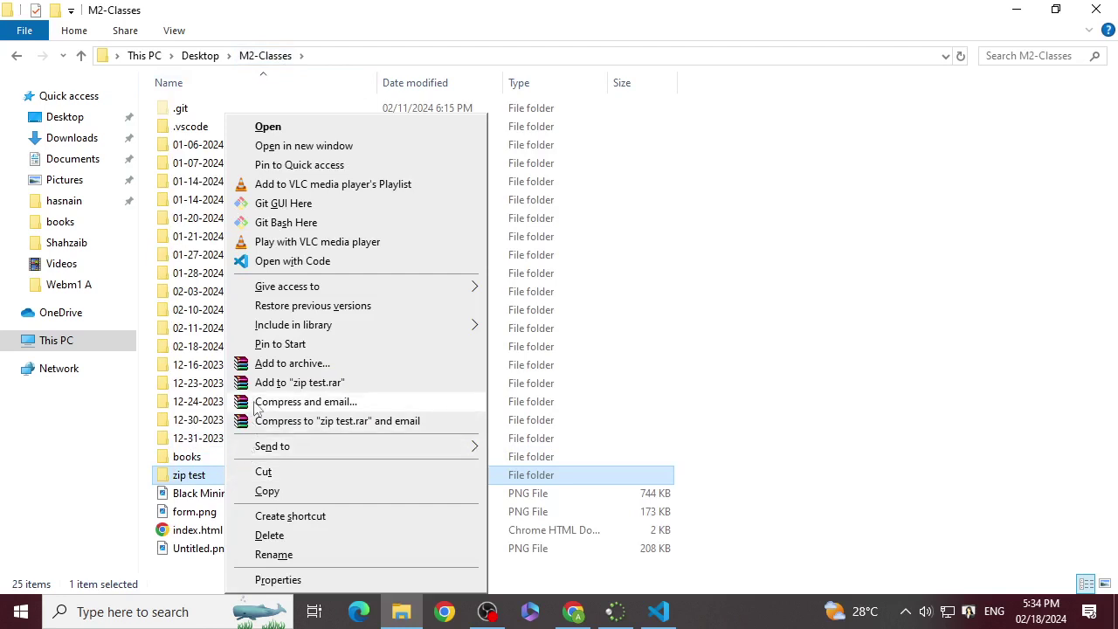
click(296, 362)
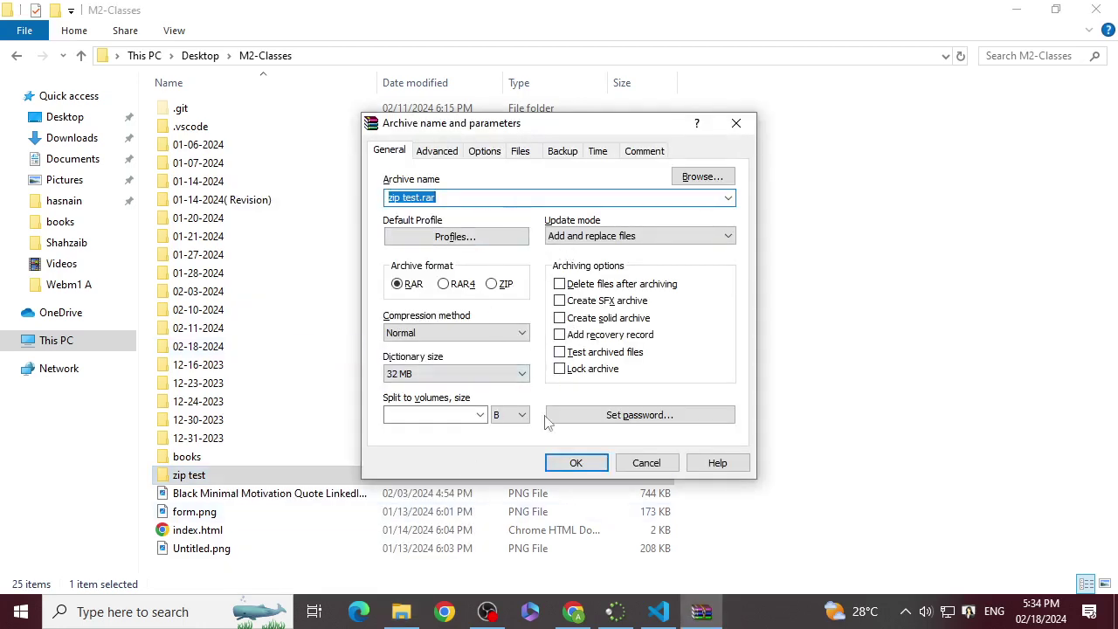
click(573, 462)
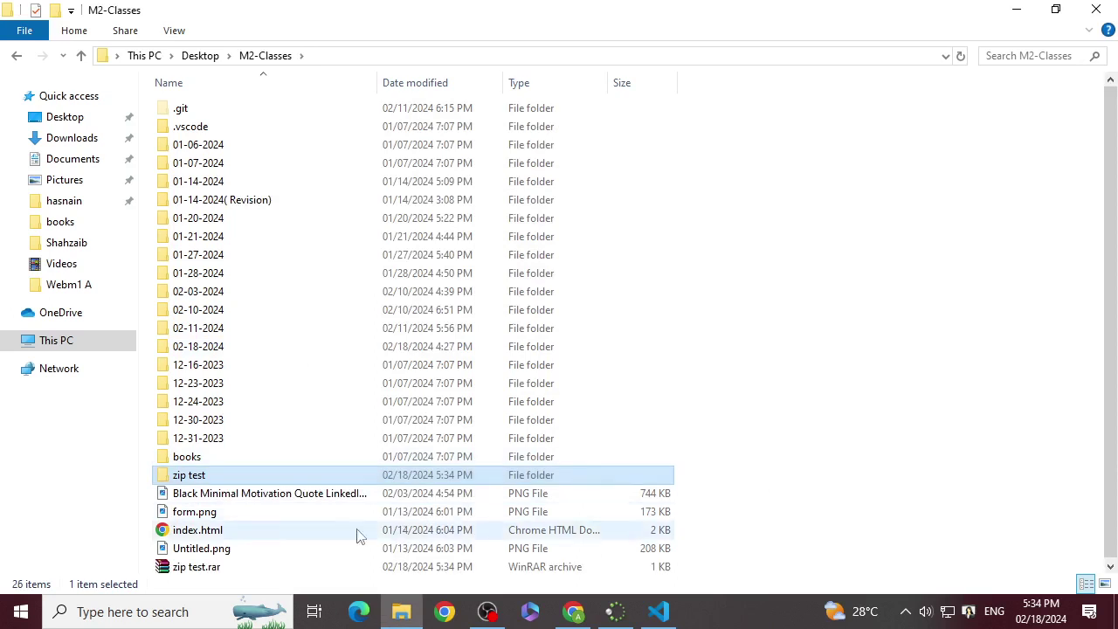
click(207, 570)
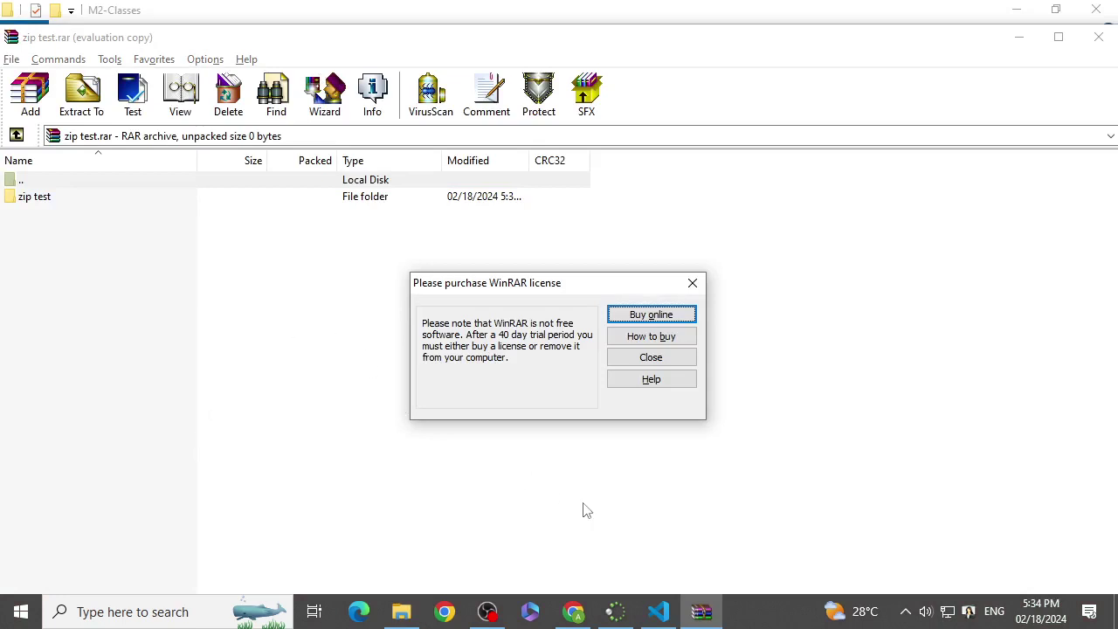
- Dismiss the WinRAR license notice and close the zip test.rar archive window
click(657, 358)
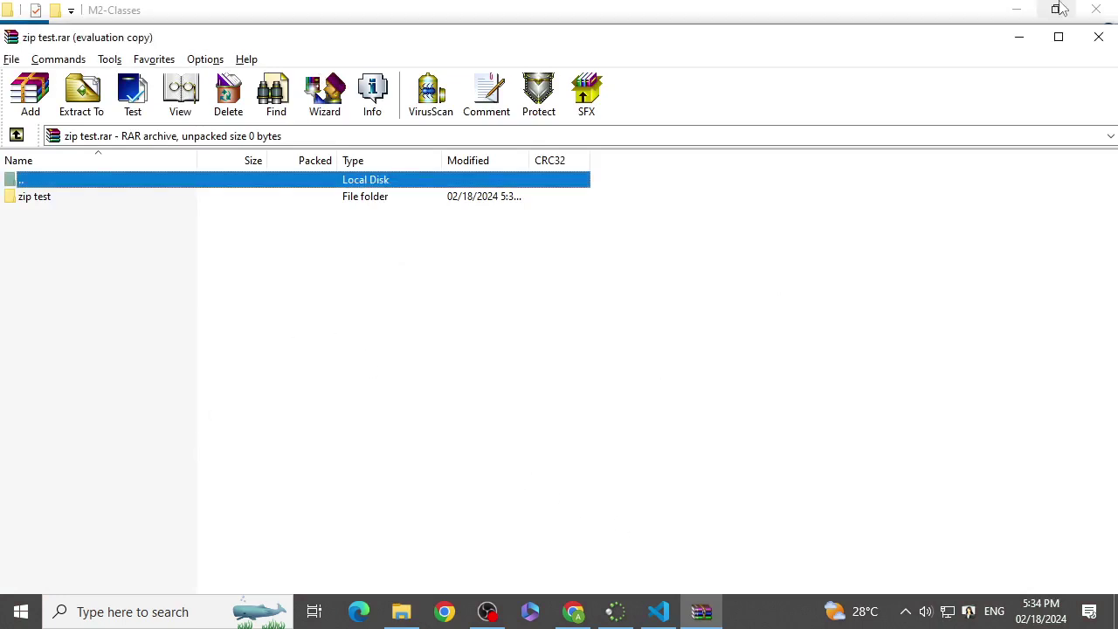
click(1098, 37)
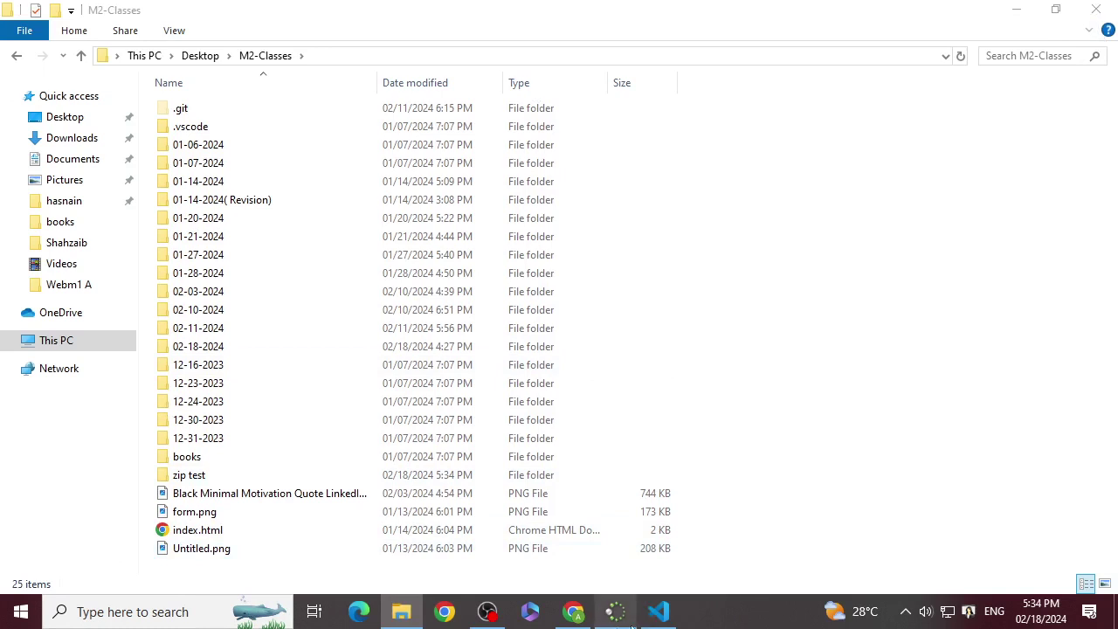
mouse_move(616, 607)
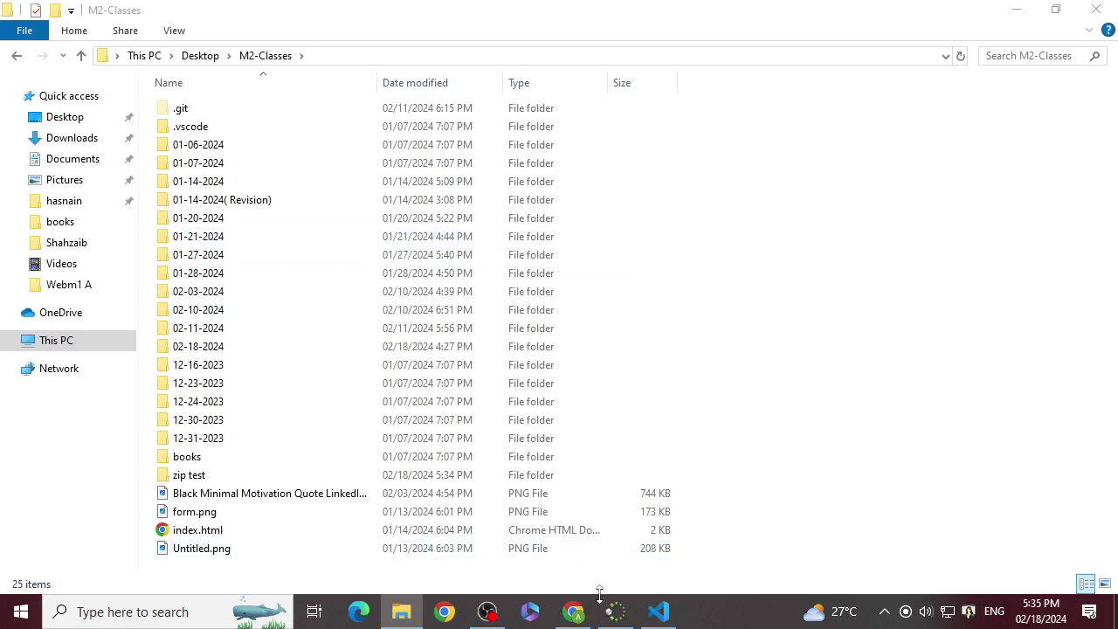
mouse_move(588, 620)
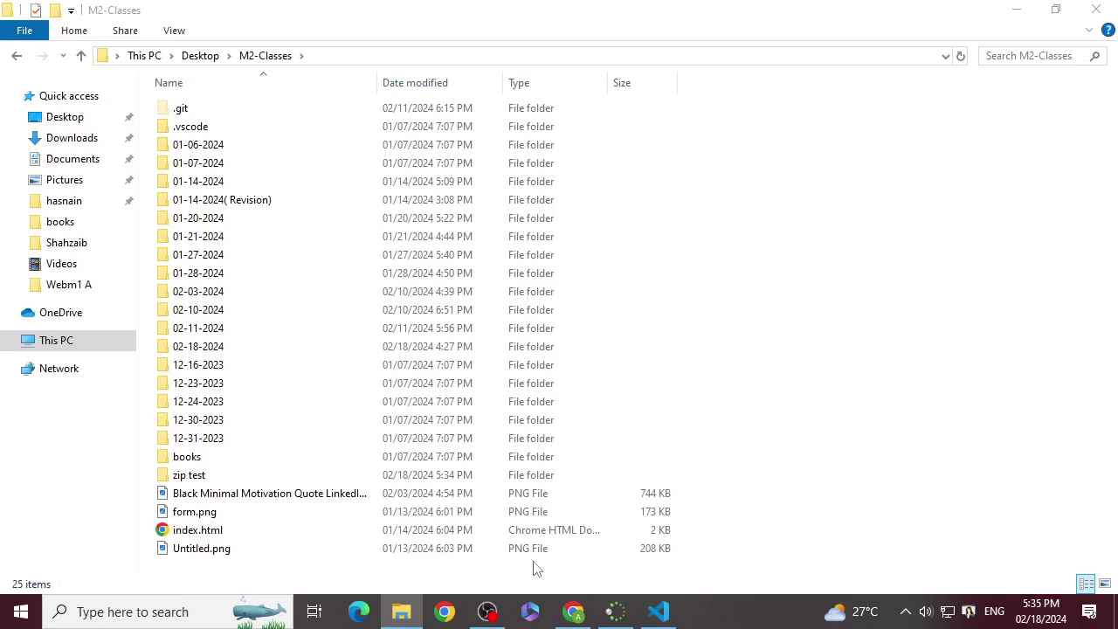
- Switch to Chrome, search for "awesome screenshot" in a new tab and open the Awesome Screenshot website
click(573, 612)
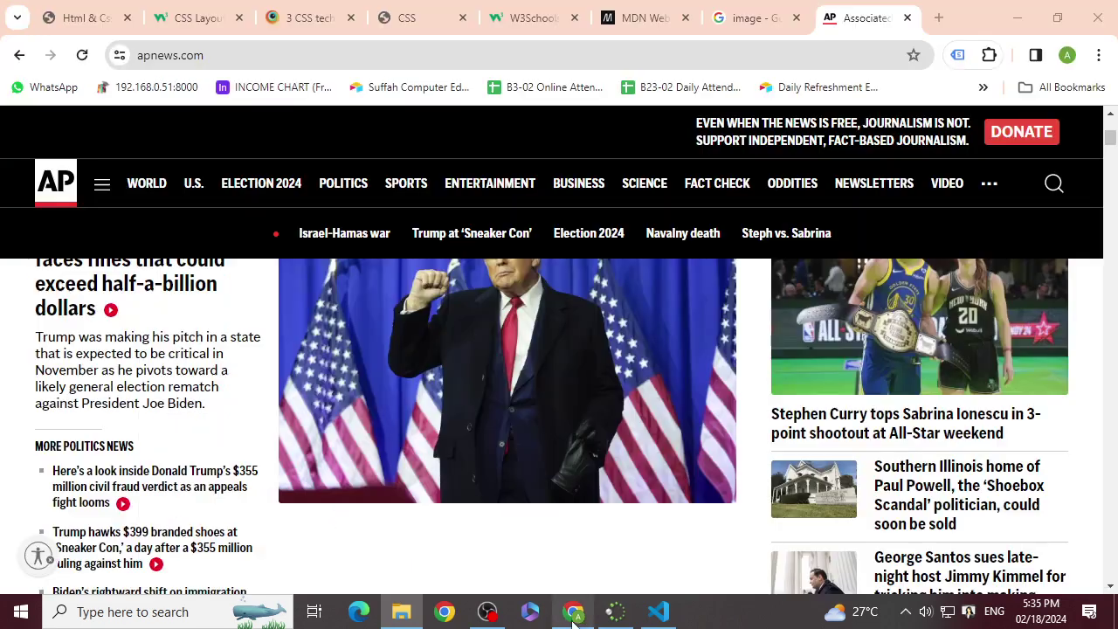
click(574, 568)
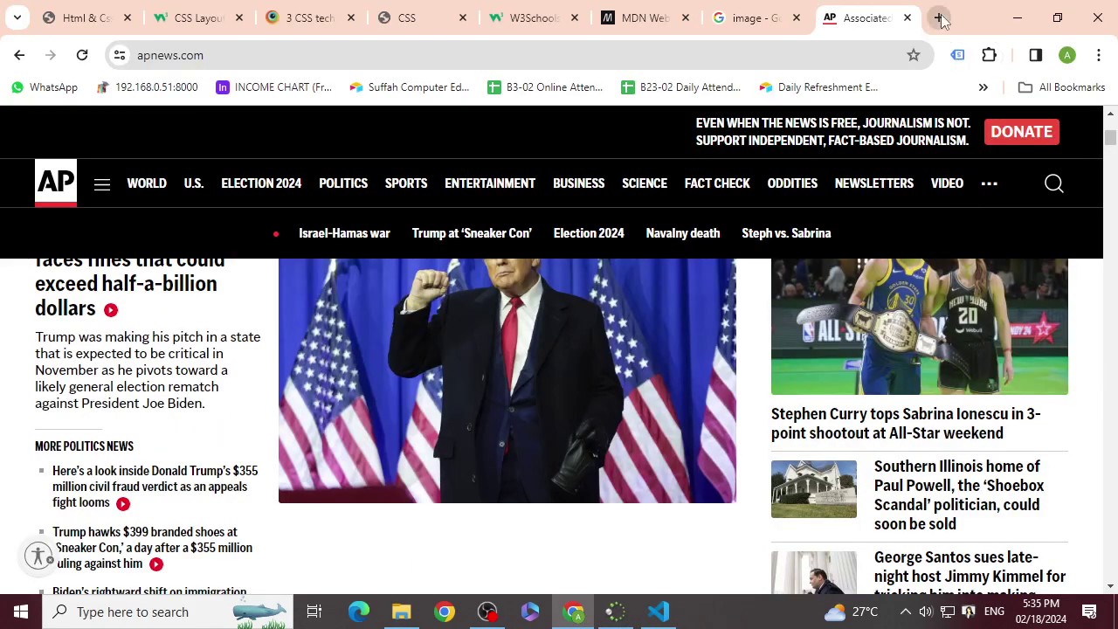
click(939, 19)
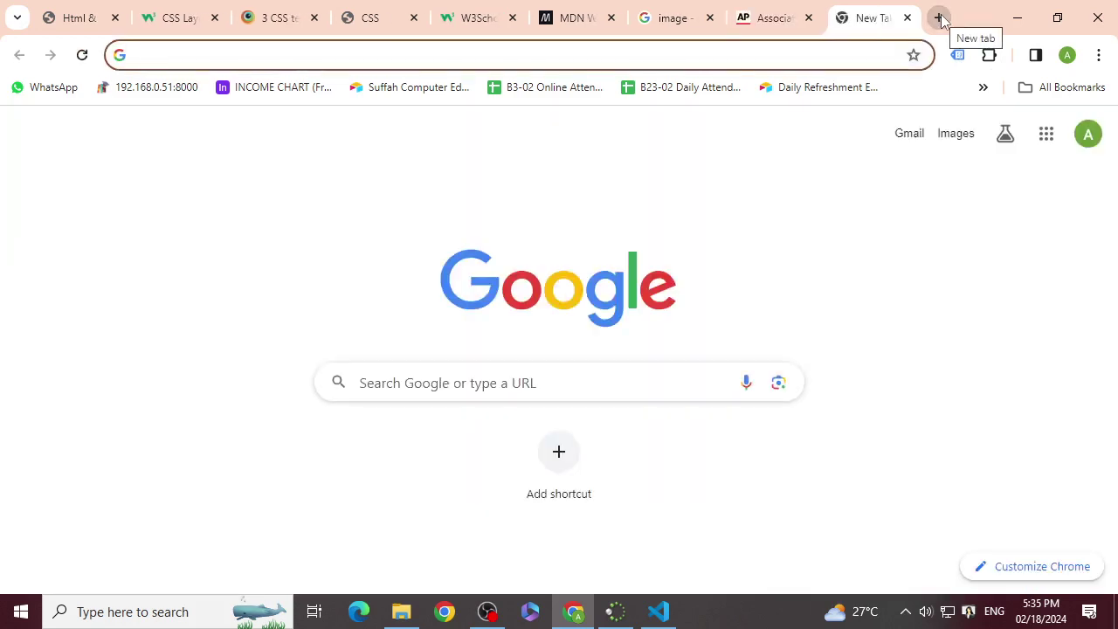
text(awes)
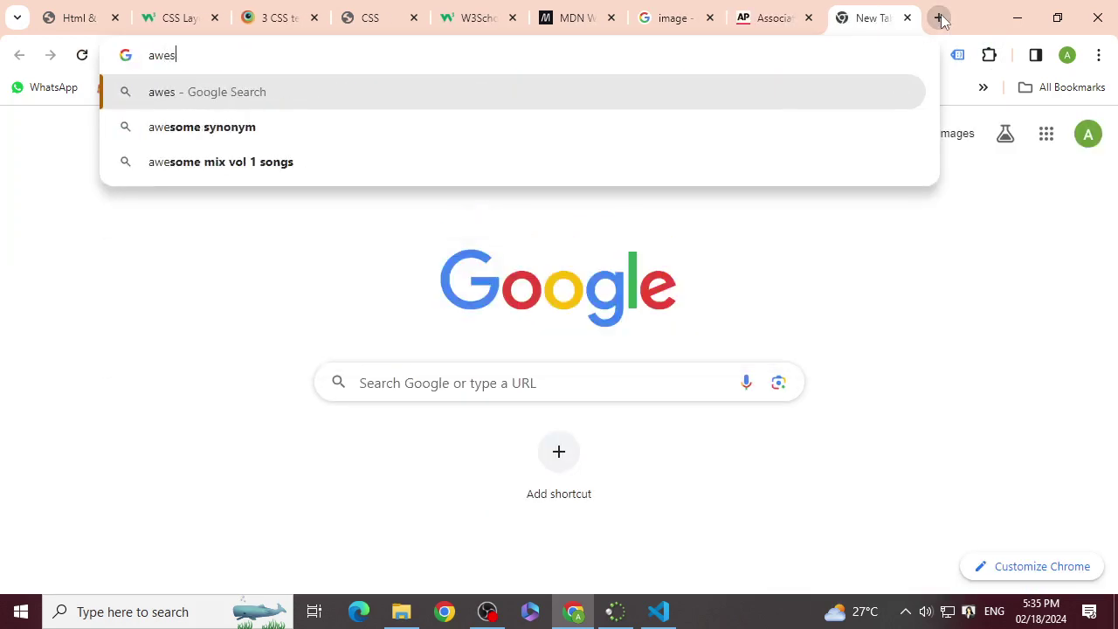
text(ome scre)
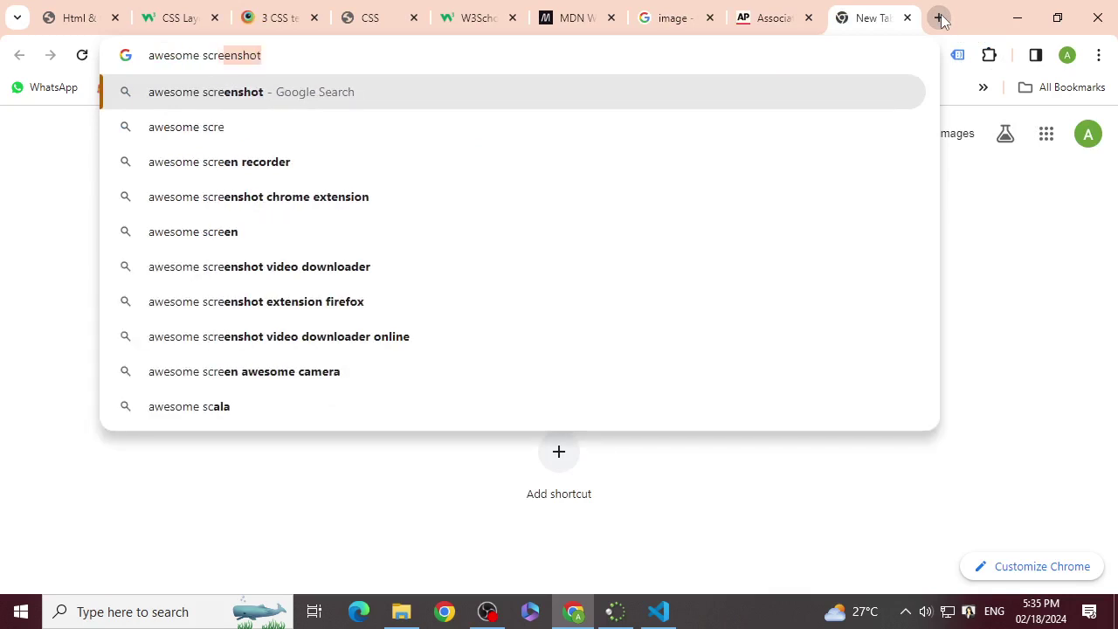
text(enshot)
key(Return)
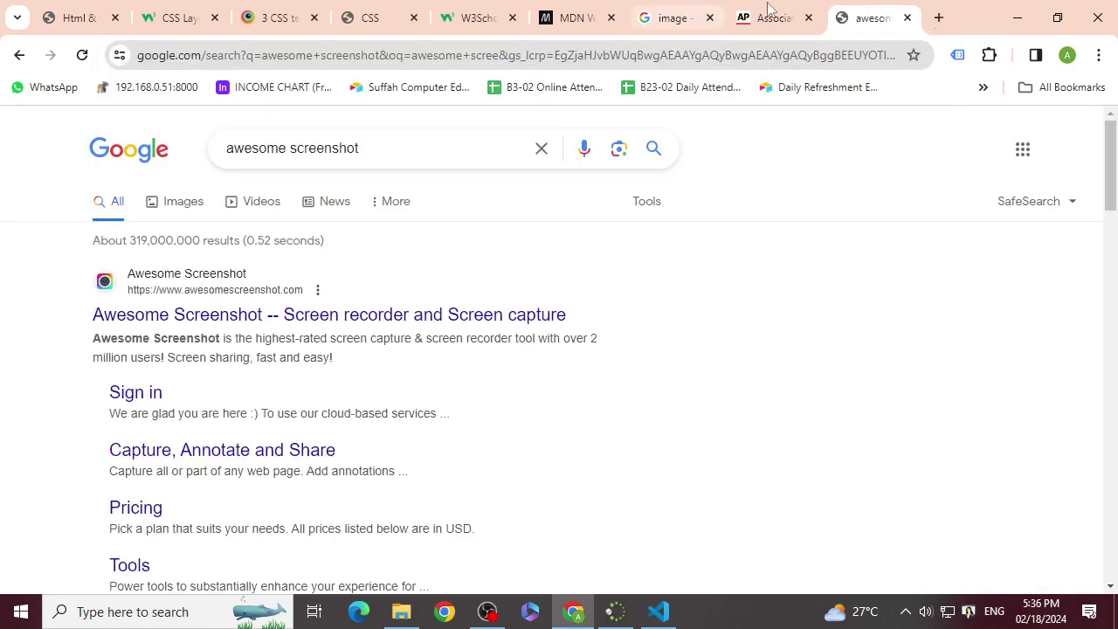
click(224, 314)
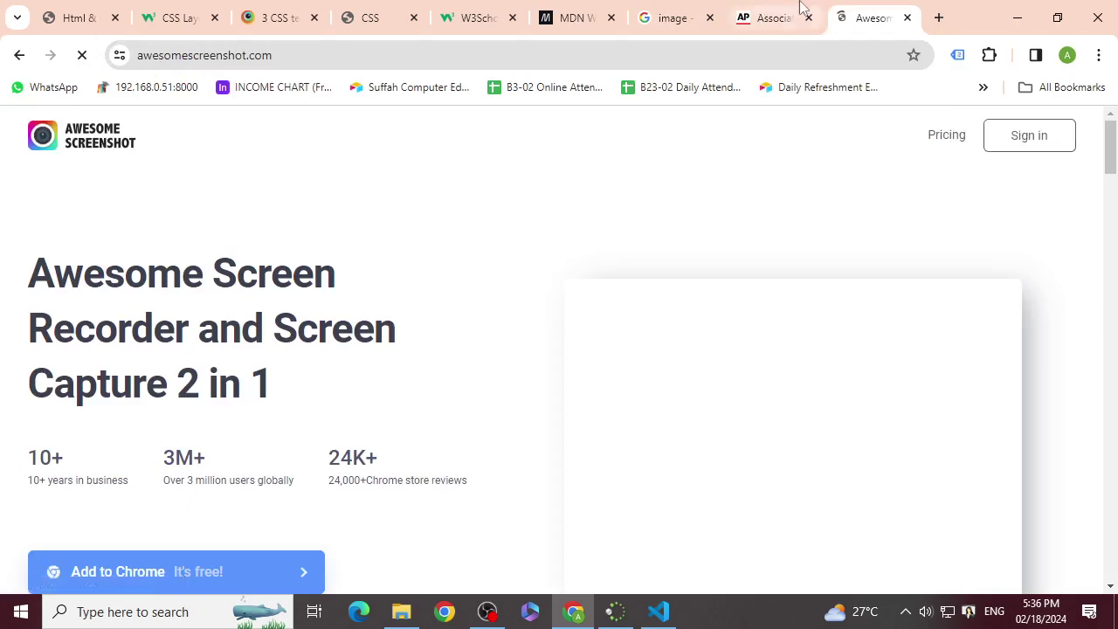
- Open the extension's Chrome Web Store page from the Awesome Screenshot website
click(802, 9)
scroll(763, 378, down, 1)
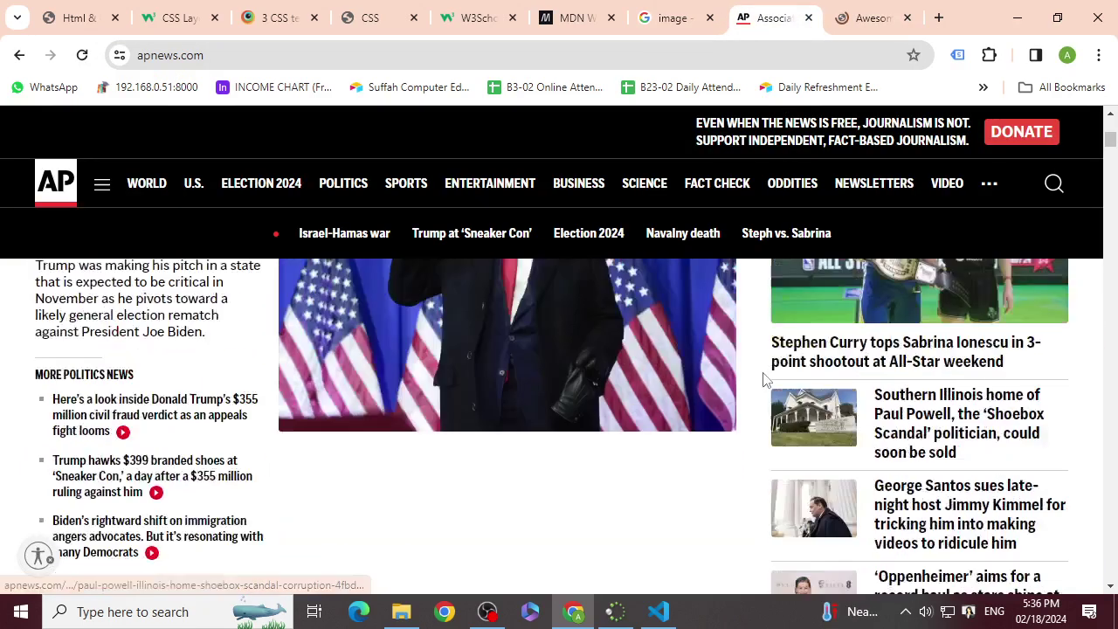
scroll(762, 379, up, 4)
click(859, 10)
scroll(738, 327, down, 2)
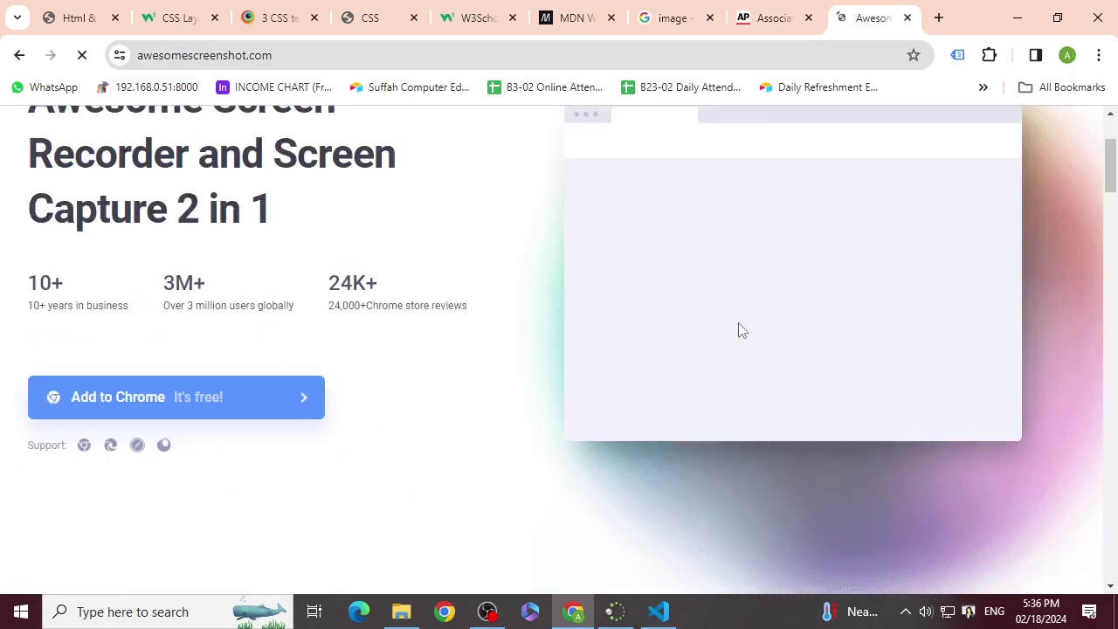
click(197, 400)
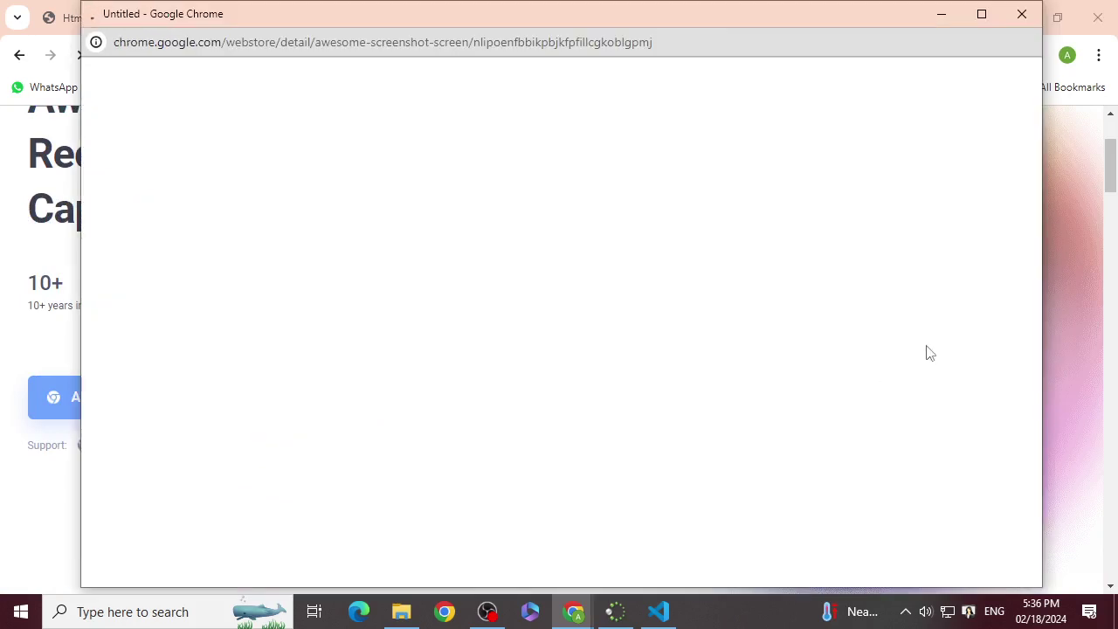
- Add the Awesome Screen Recorder & Screenshot extension to Chrome and close the store window
scroll(823, 322, down, 3)
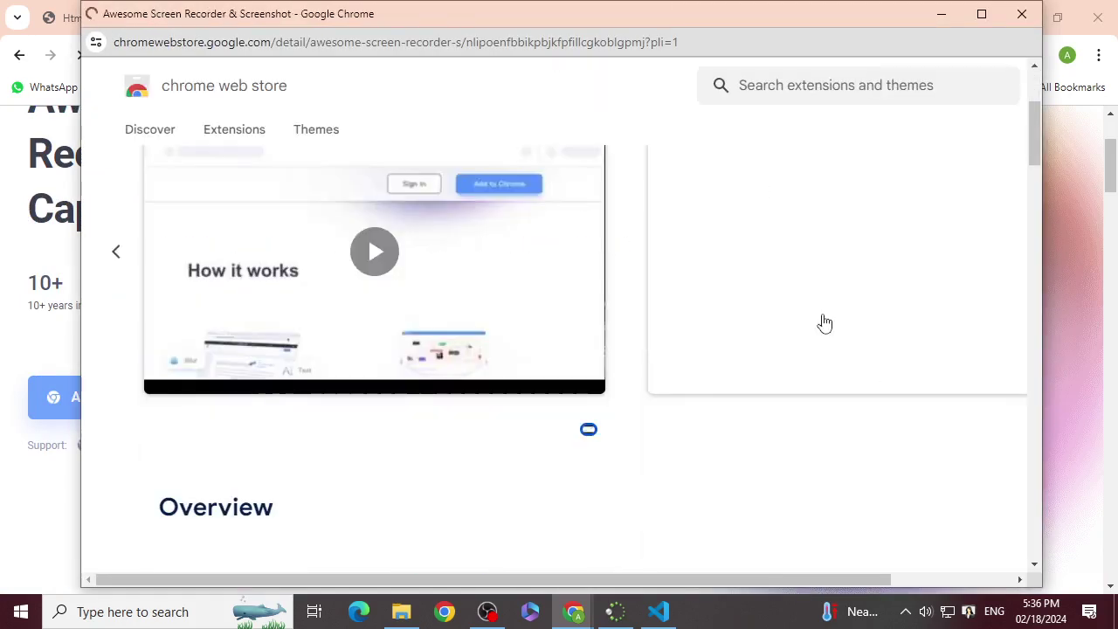
scroll(823, 317, up, 3)
drag(551, 577, 674, 578)
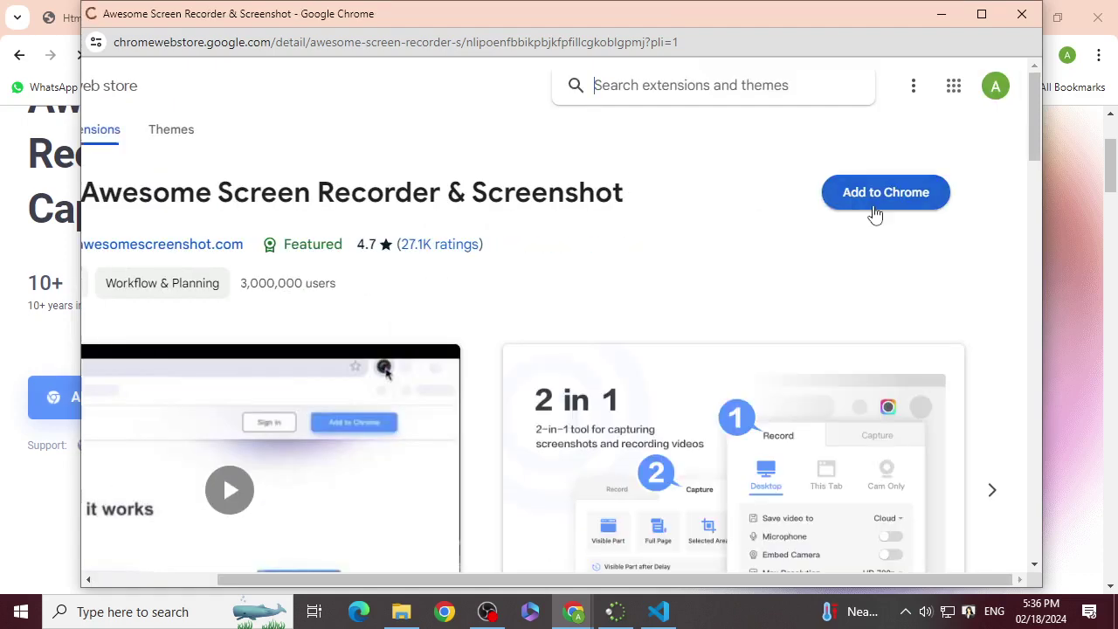
click(874, 215)
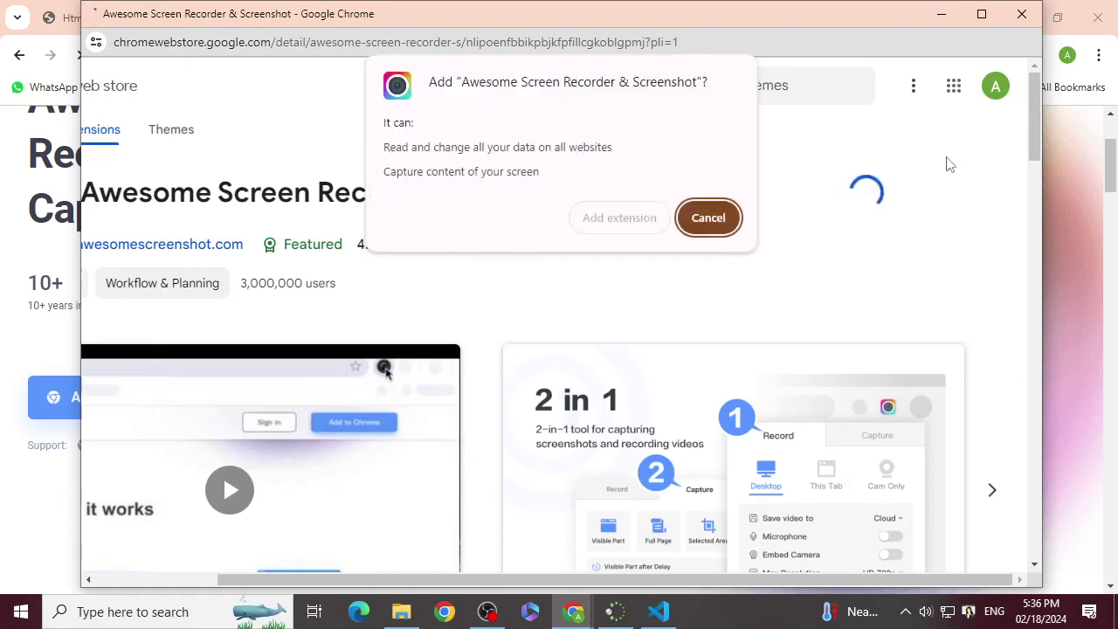
click(618, 218)
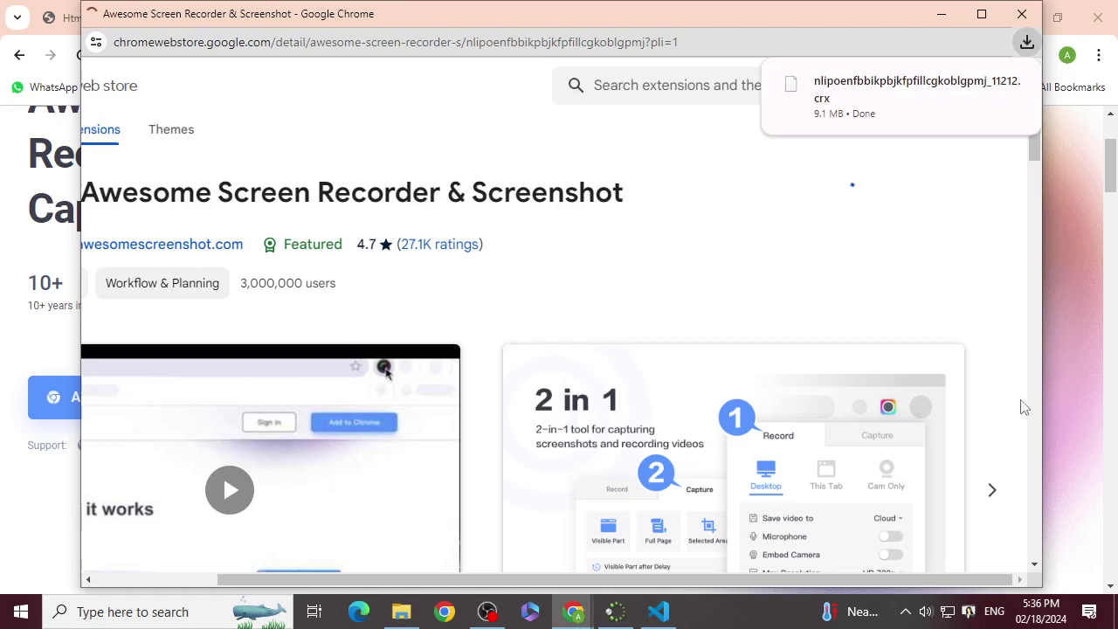
click(1018, 15)
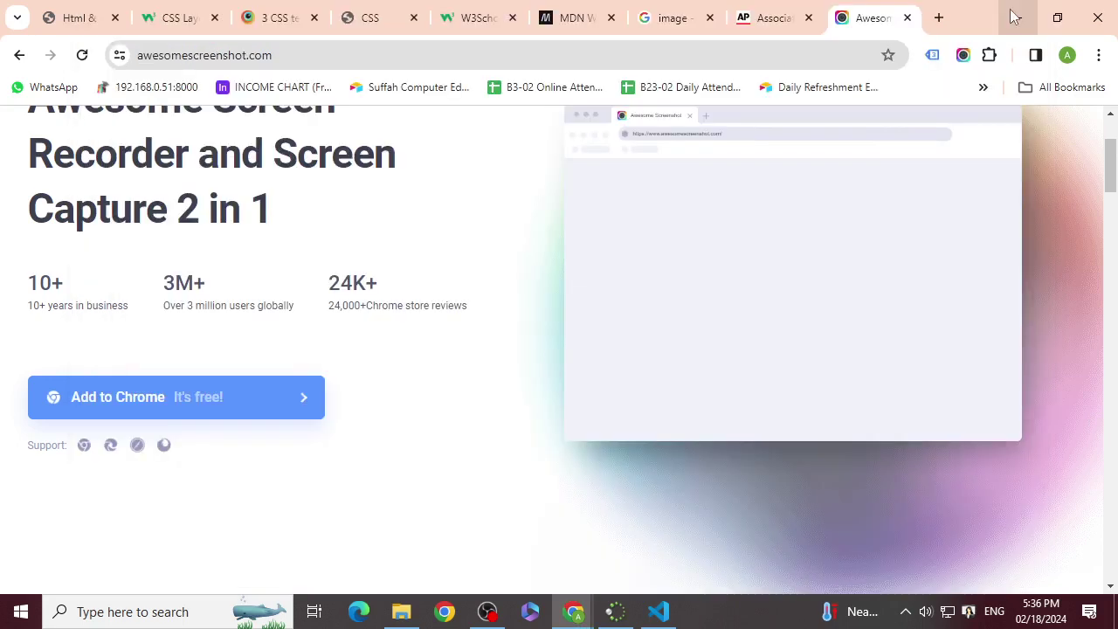
click(946, 99)
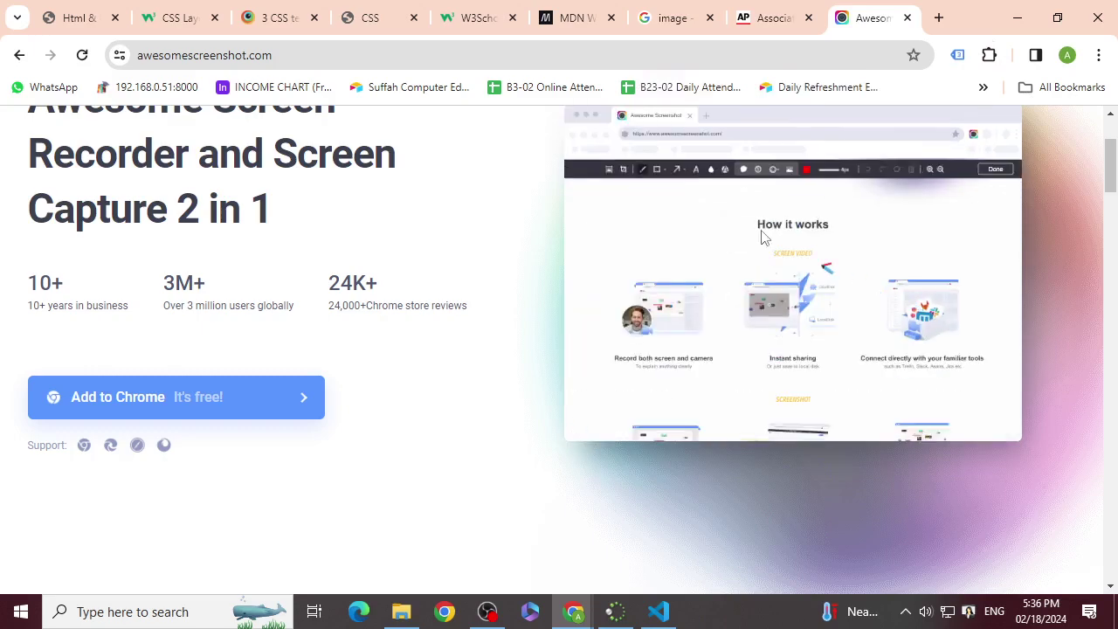
- Pin the Awesome Screen Recorder & Screenshot extension in the browser
click(782, 15)
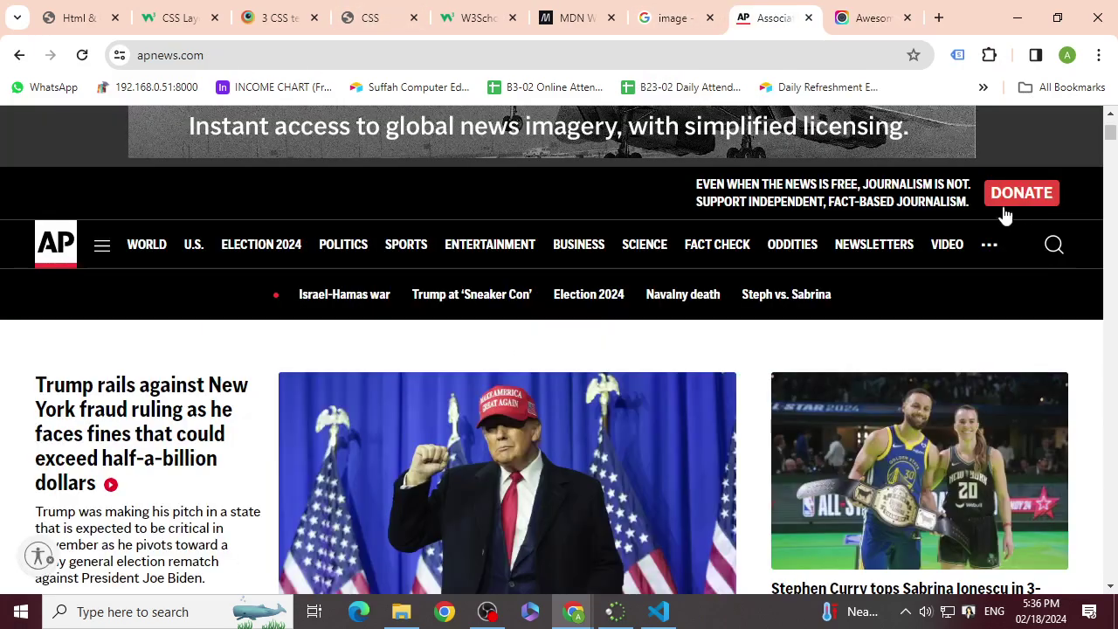
click(894, 23)
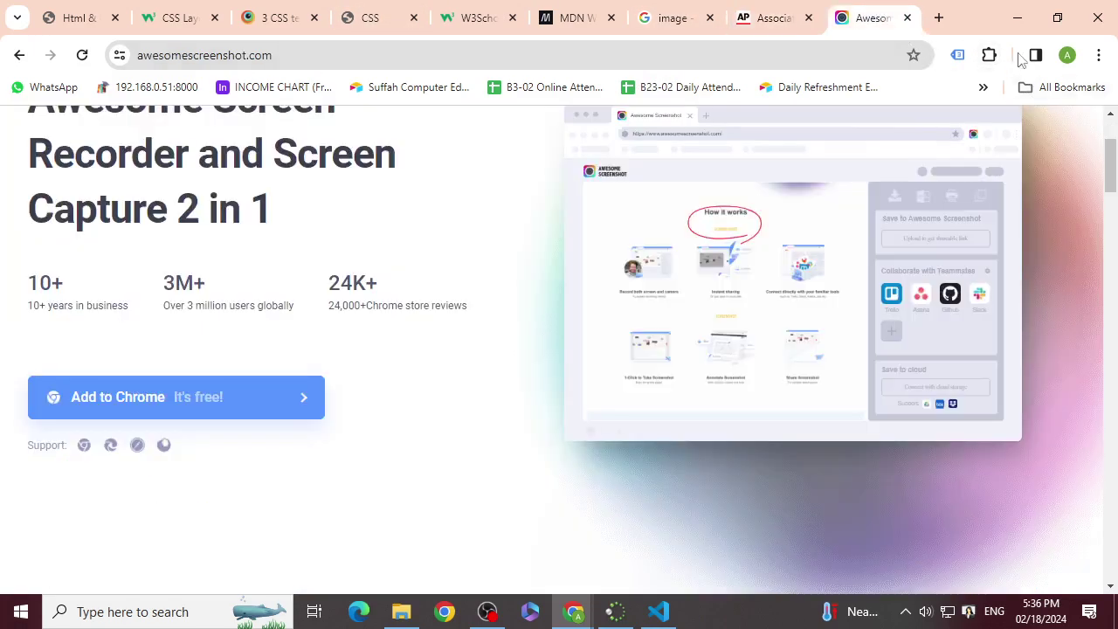
click(989, 54)
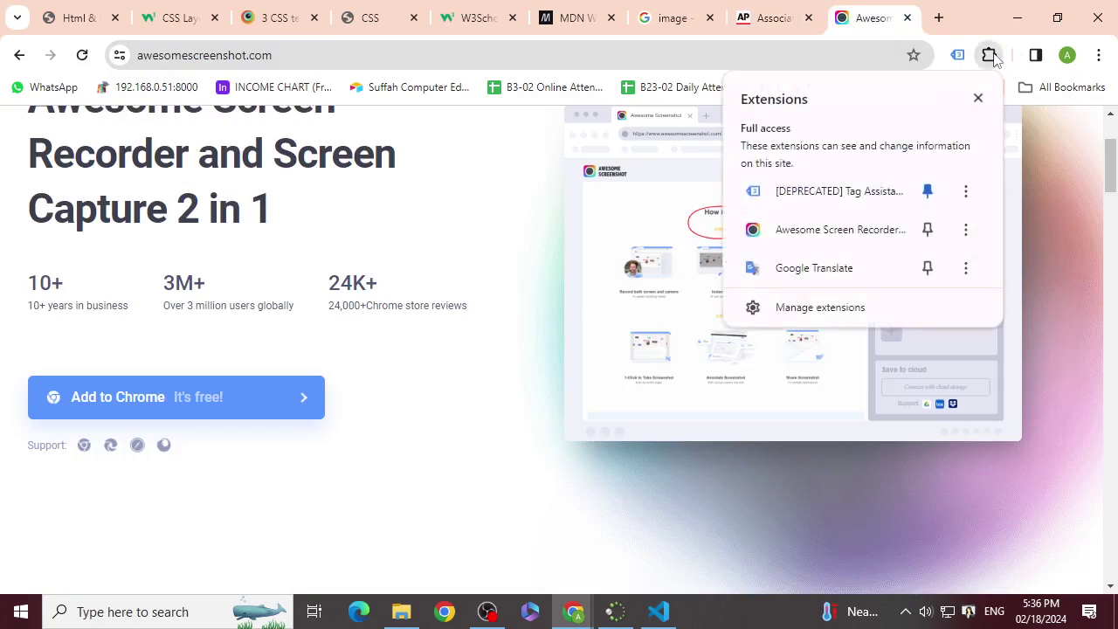
click(928, 230)
- Leave the extension's setup page and return to the AP News homepage
click(758, 20)
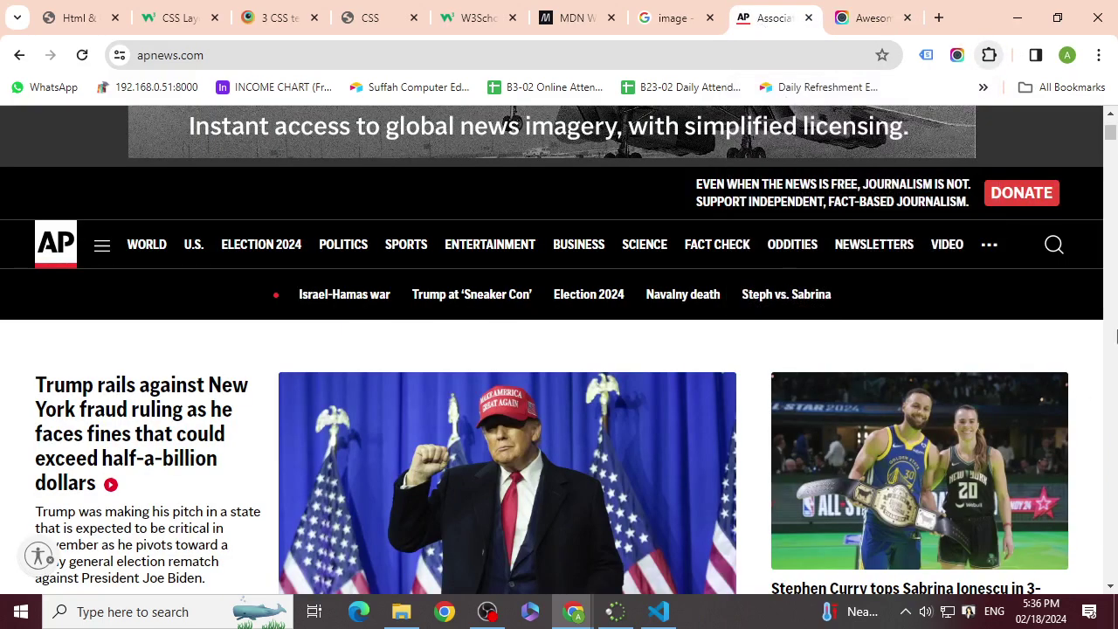
scroll(1112, 587, down, 1)
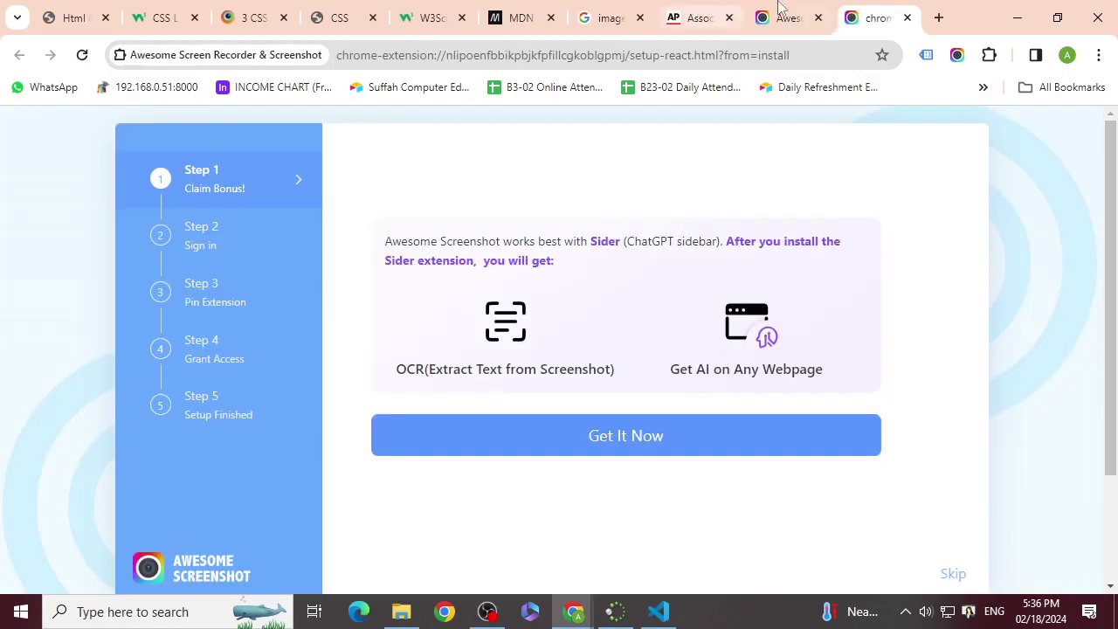
click(782, 12)
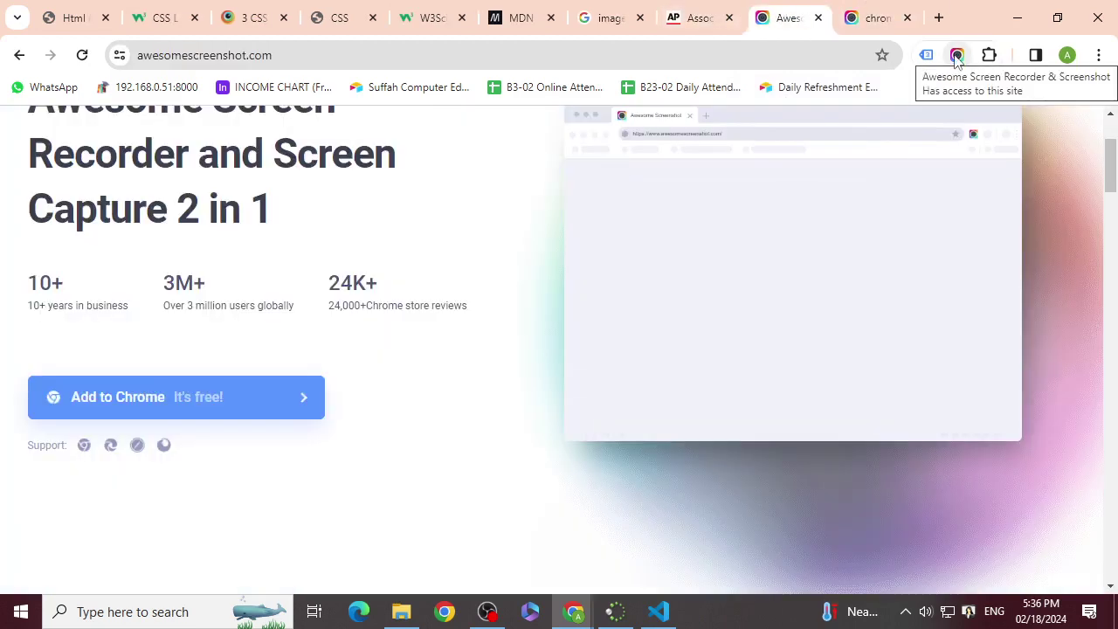
click(699, 11)
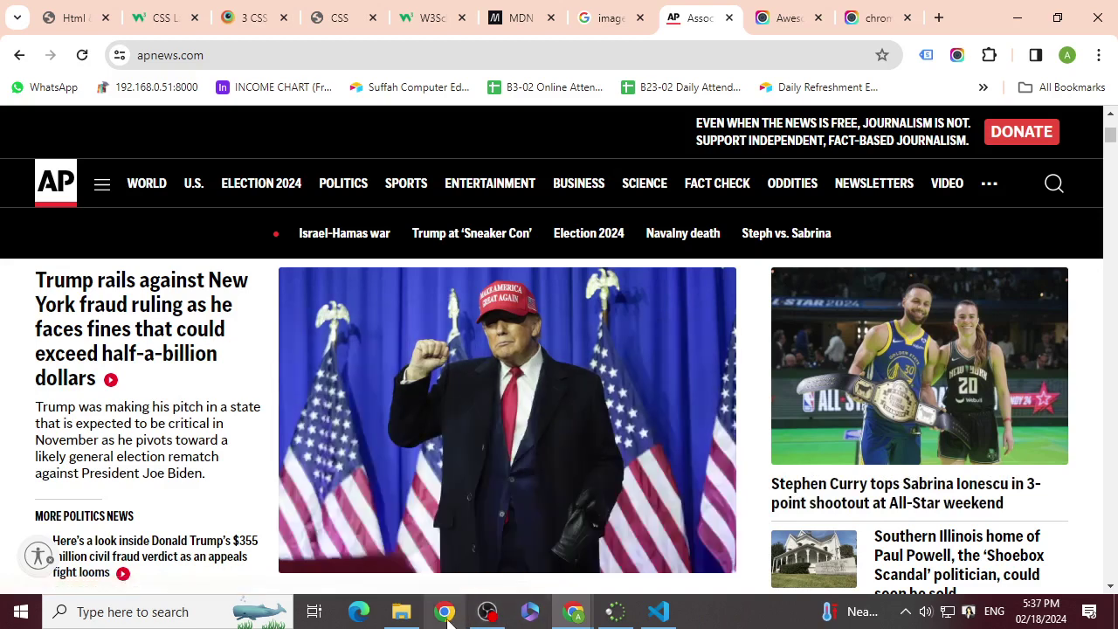
mouse_move(394, 616)
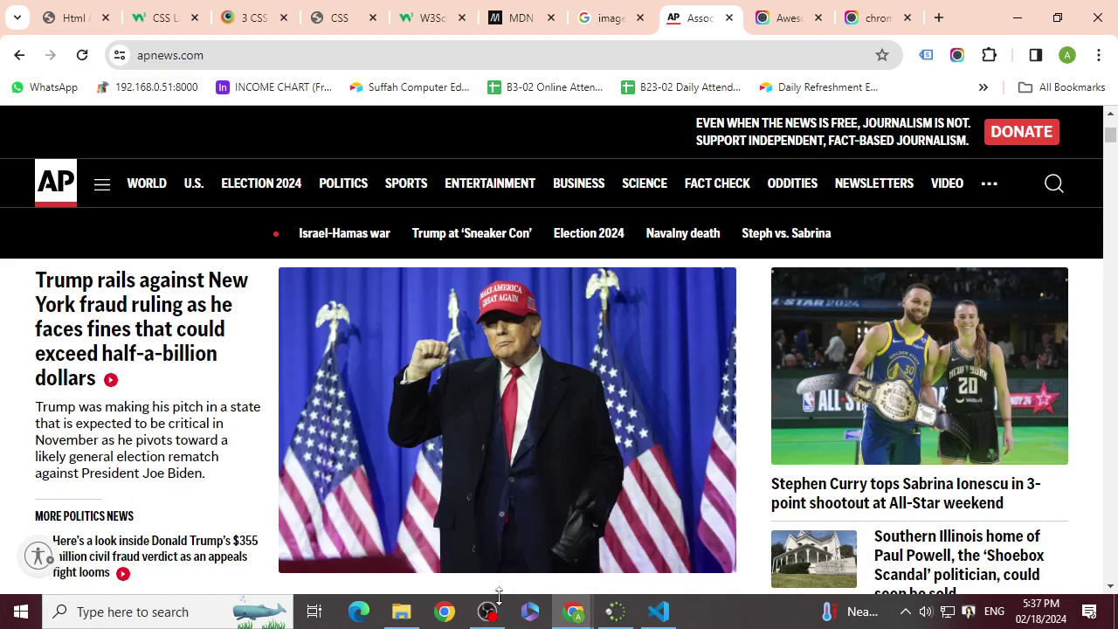
key(super+s)
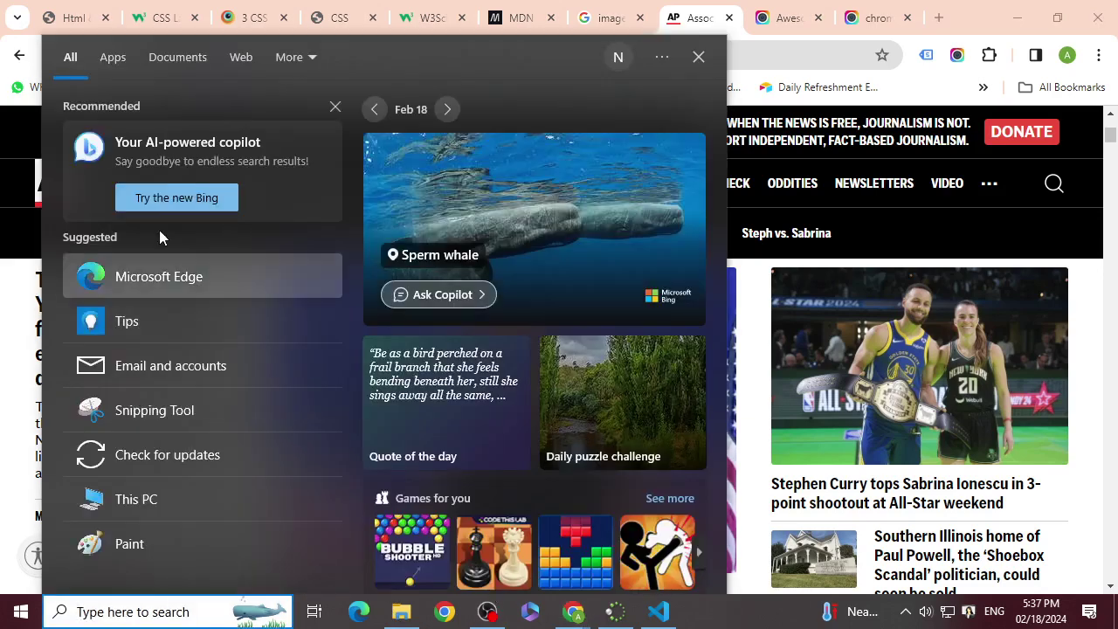
text(ms)
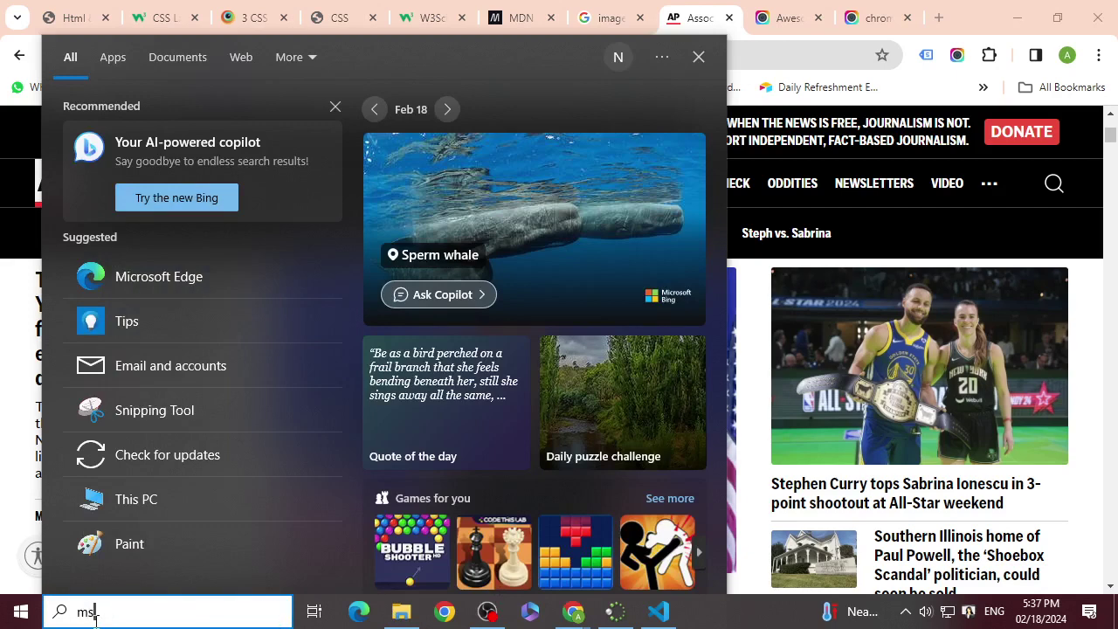
key(BackSpace)
key(BackSpace)
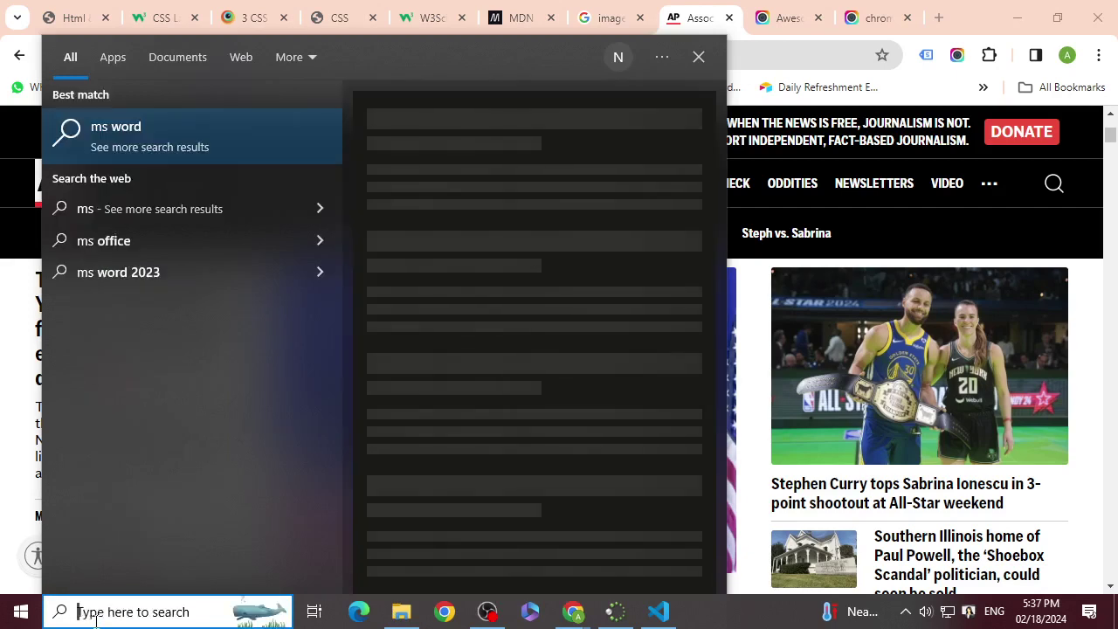
key(Down)
key(Down)
key(Down)
key(Down)
key(Down)
key(Down)
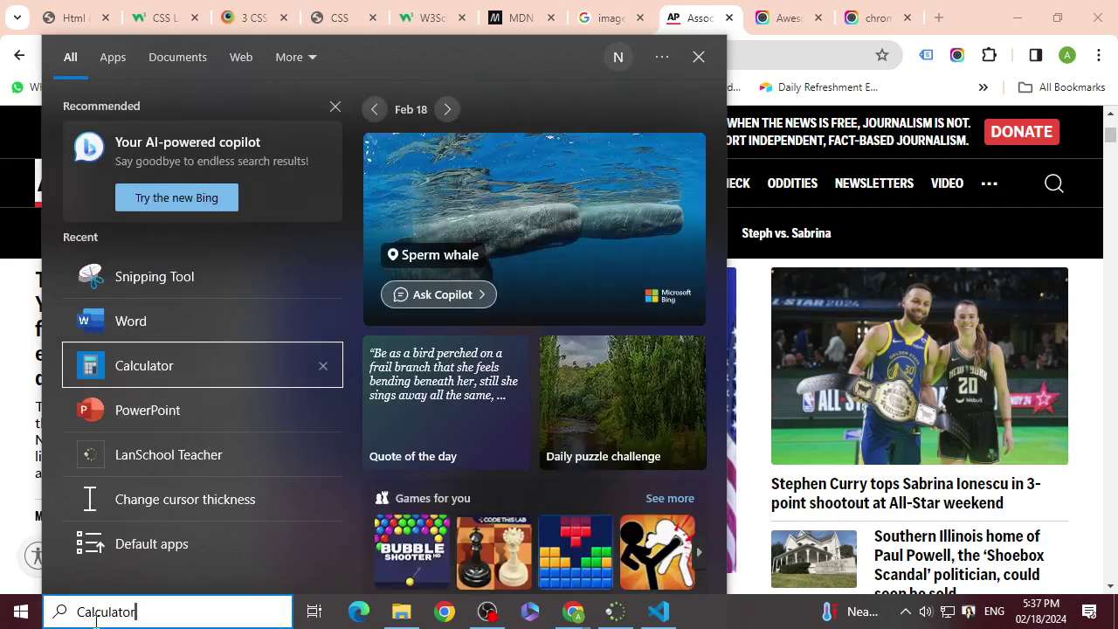
- Find the Paint app through Windows search and open it
click(96, 615)
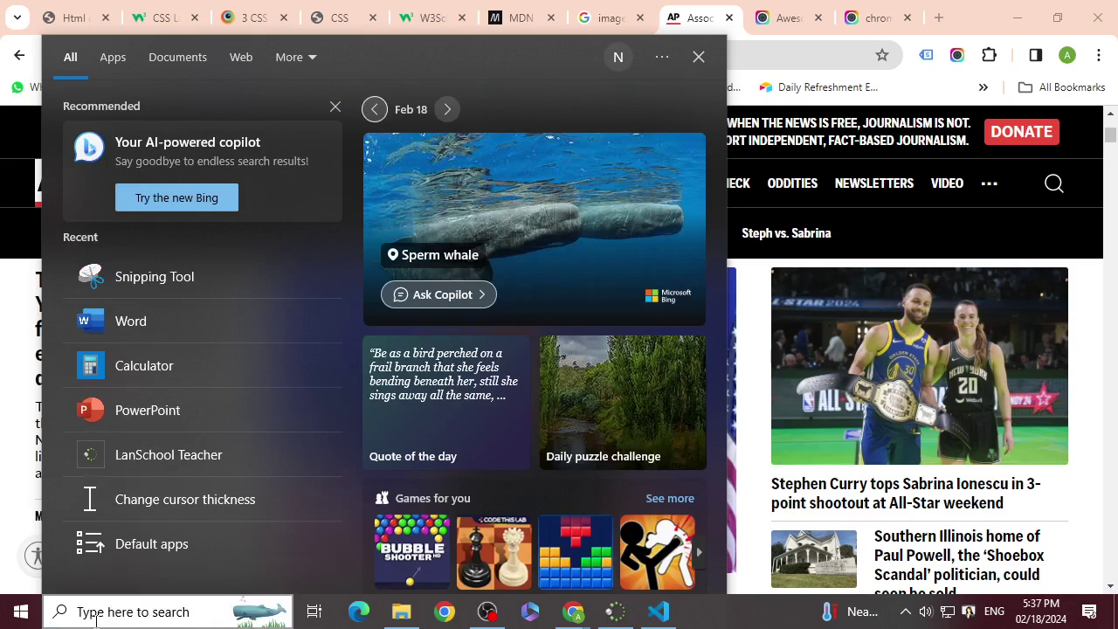
click(94, 616)
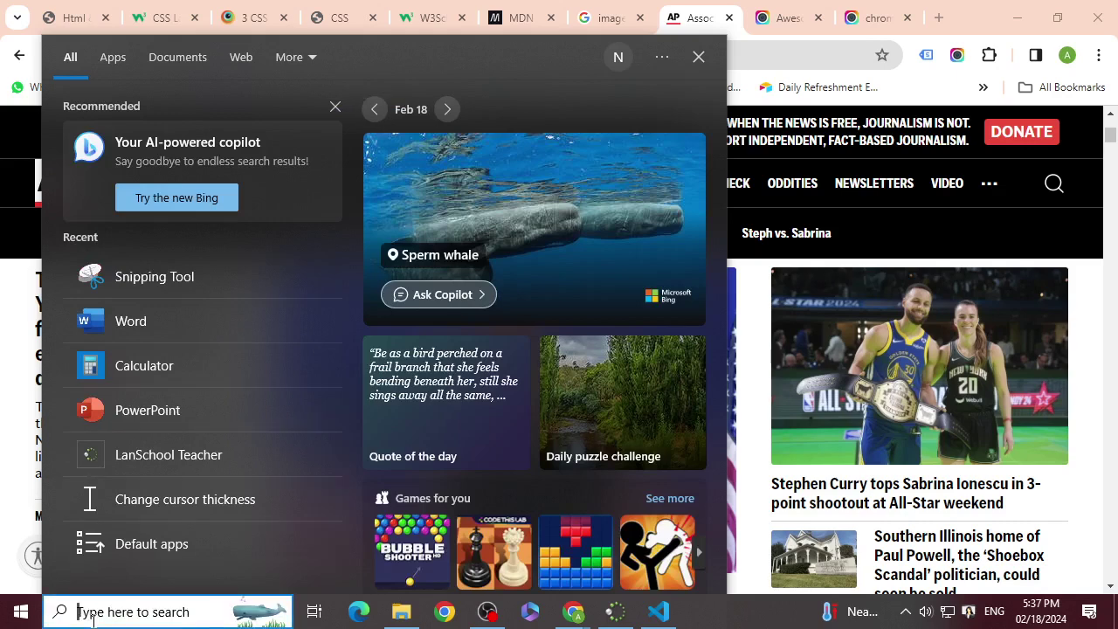
text(mw)
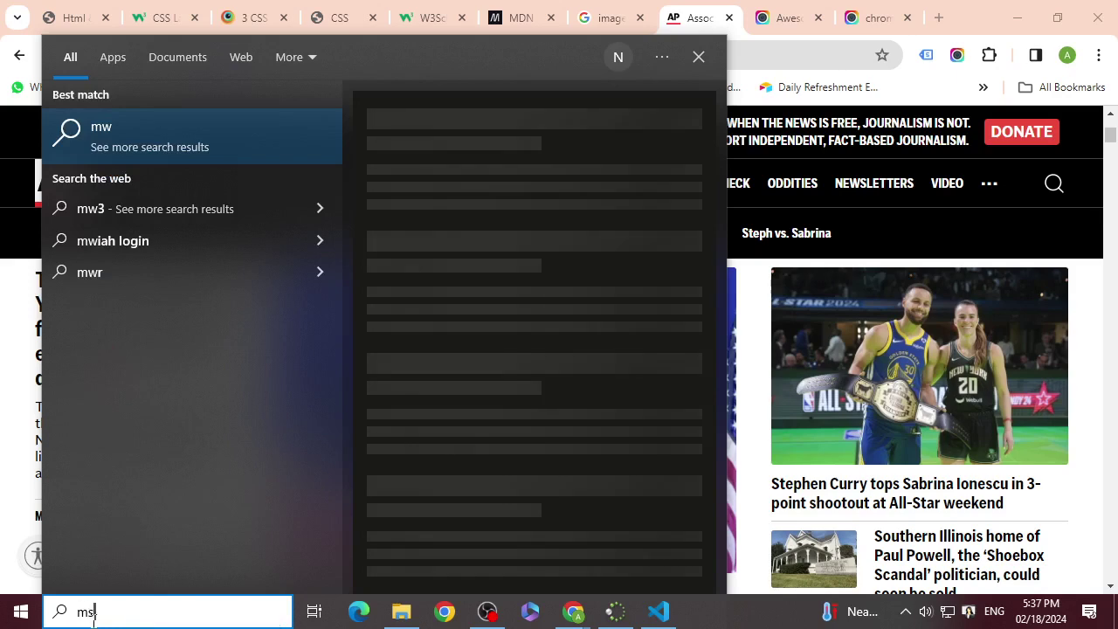
key(BackSpace)
text(s)
key(BackSpace)
key(BackSpace)
text(paint)
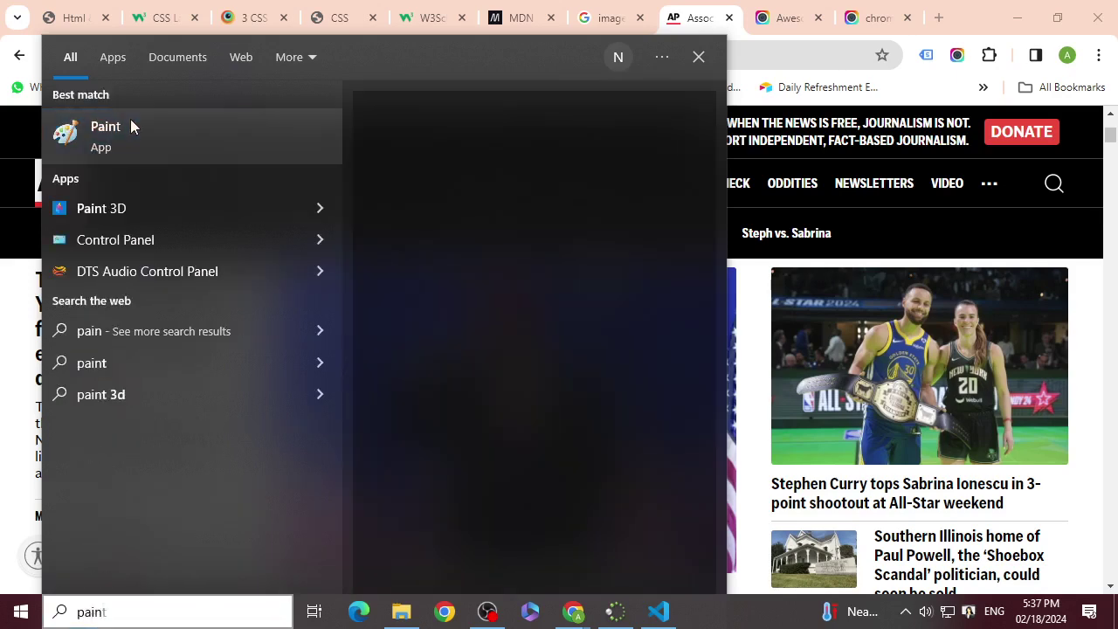
click(131, 122)
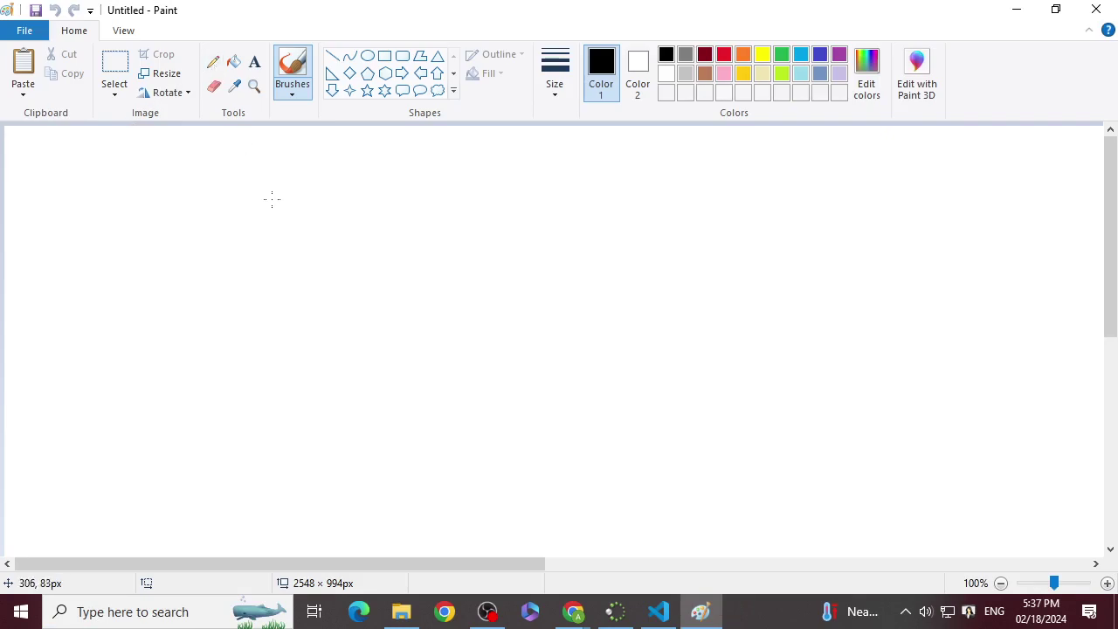
- Paste the copied screenshot of the AP News page onto the blank canvas and look it over
key(ctrl+v)
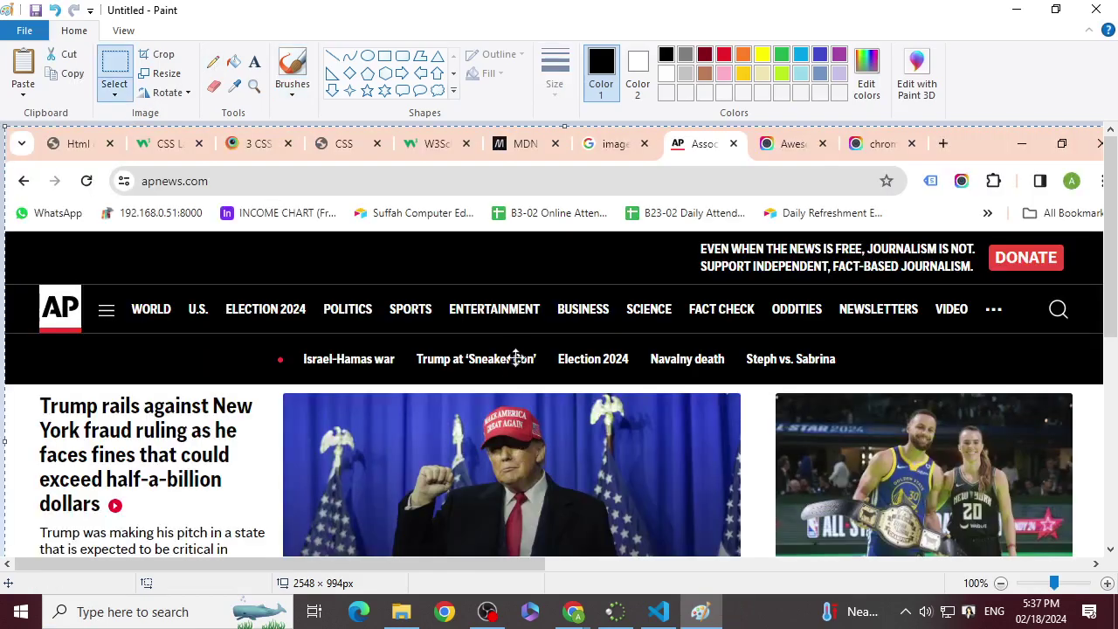
scroll(516, 358, down, 1)
scroll(283, 260, up, 1)
scroll(270, 252, down, 1)
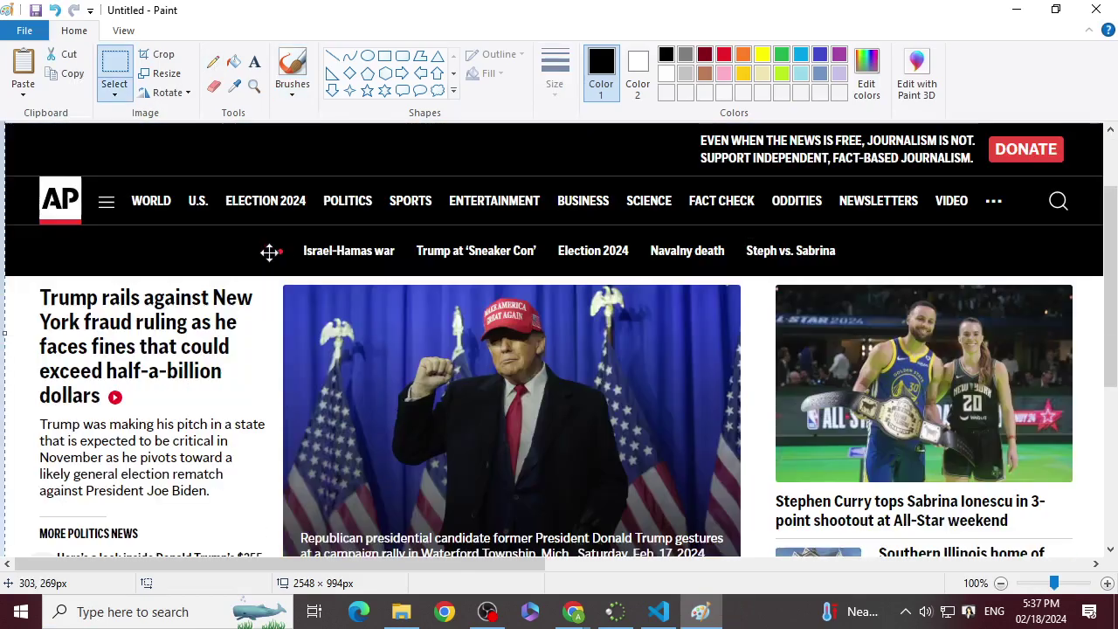
scroll(270, 252, down, 4)
scroll(276, 285, up, 4)
scroll(399, 294, up, 1)
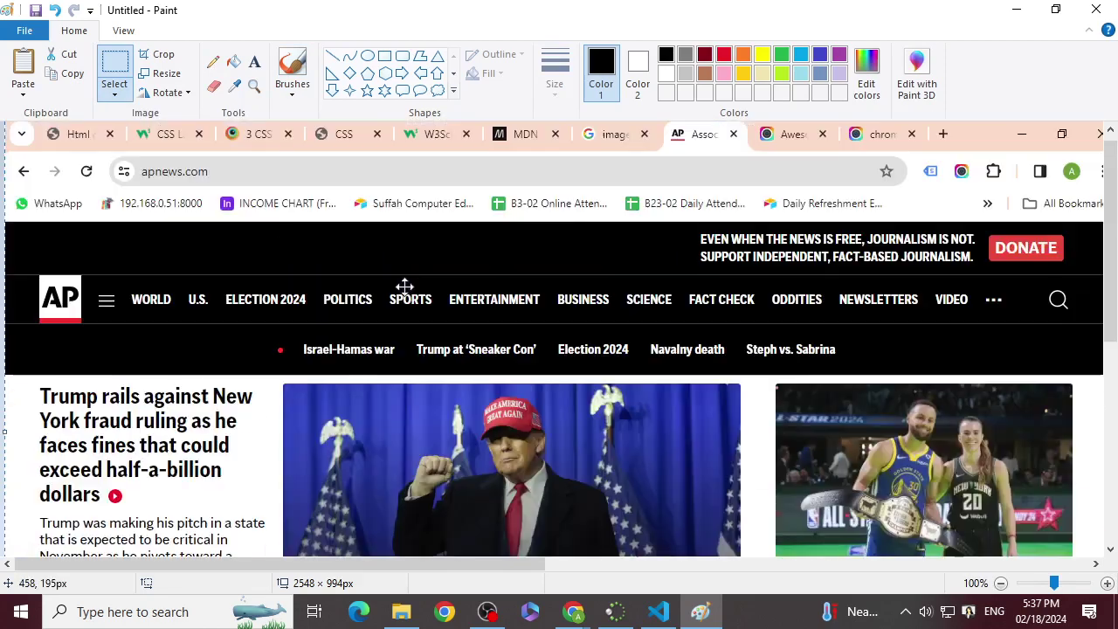
scroll(407, 283, down, 3)
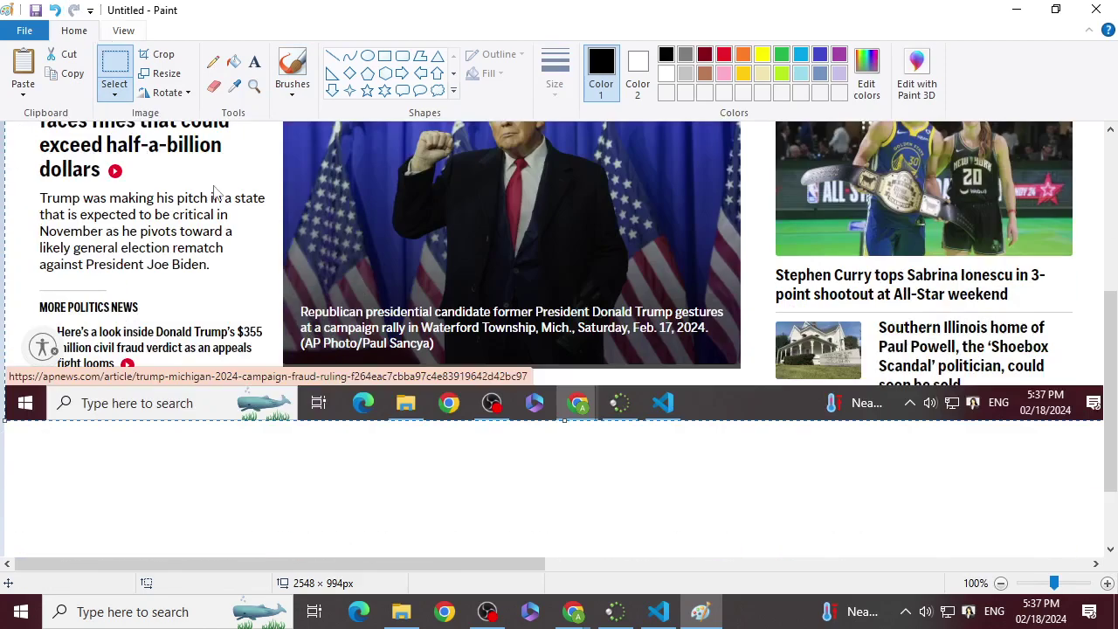
- Start saving the image and create a folder named assignment inside M2-Classes, opening it as the save location
key(ctrl+s)
scroll(515, 311, down, 4)
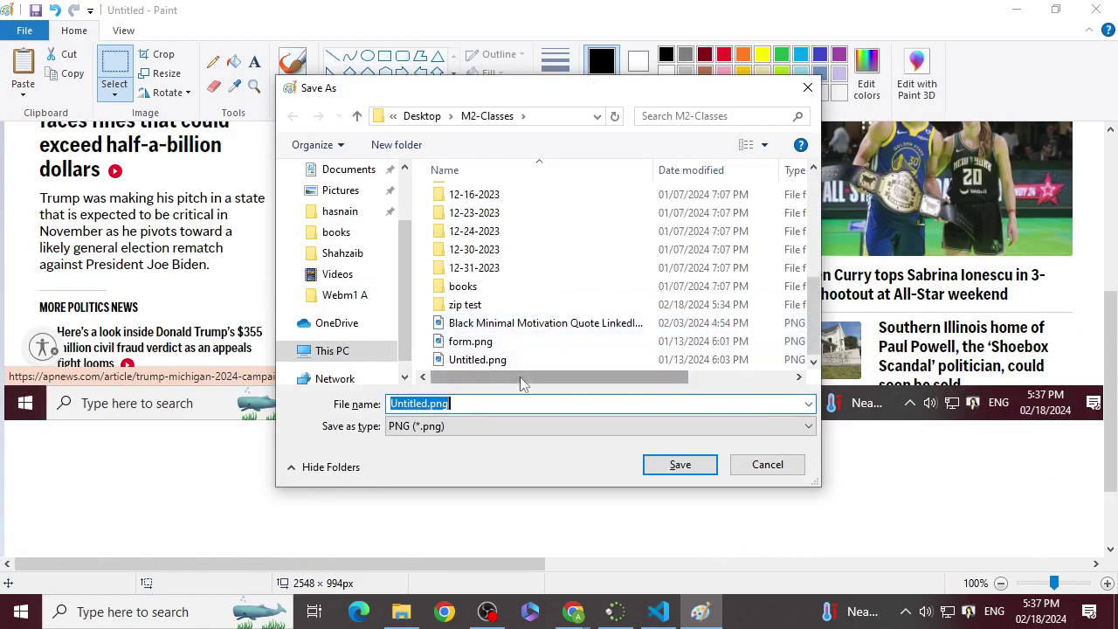
key(ctrl+shift+n)
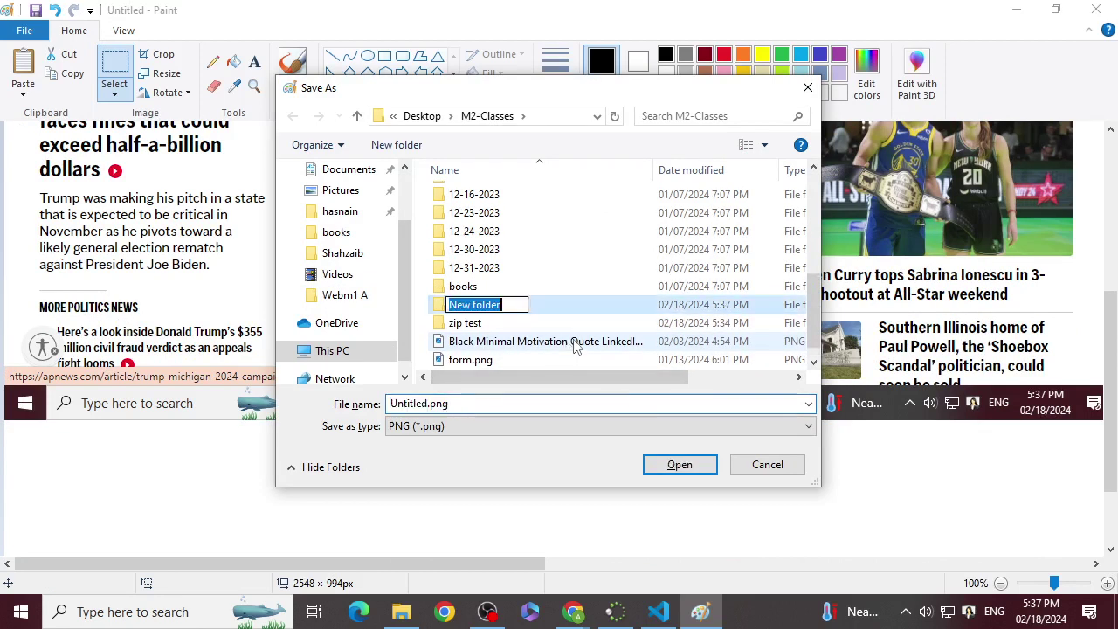
text(assingme)
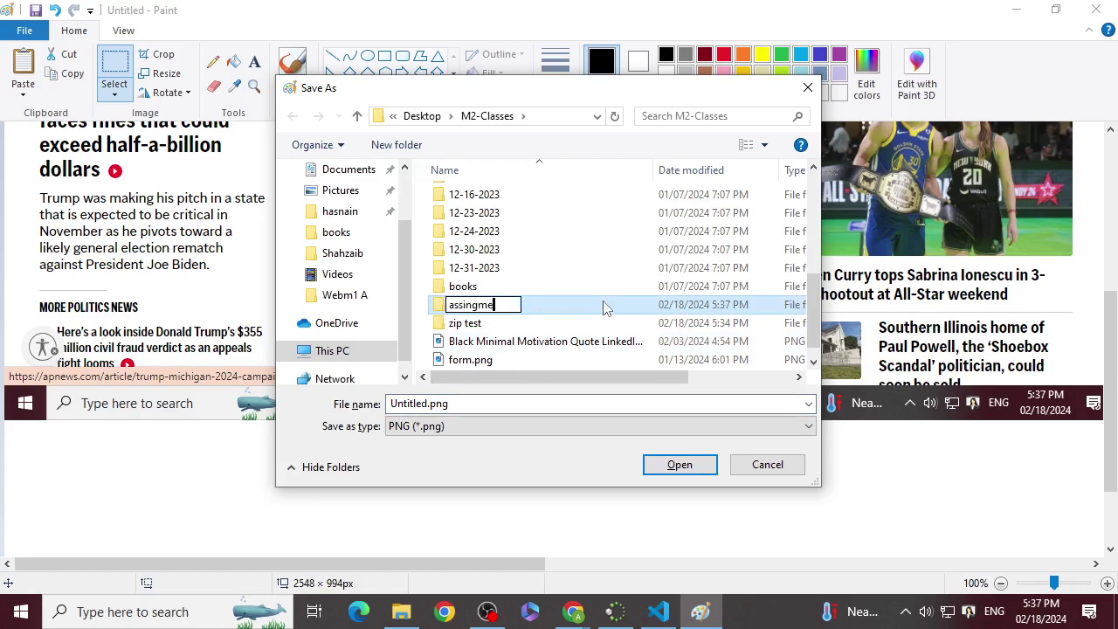
key(BackSpace)
key(BackSpace)
key(BackSpace)
text(gnem)
key(BackSpace)
key(BackSpace)
text(m)
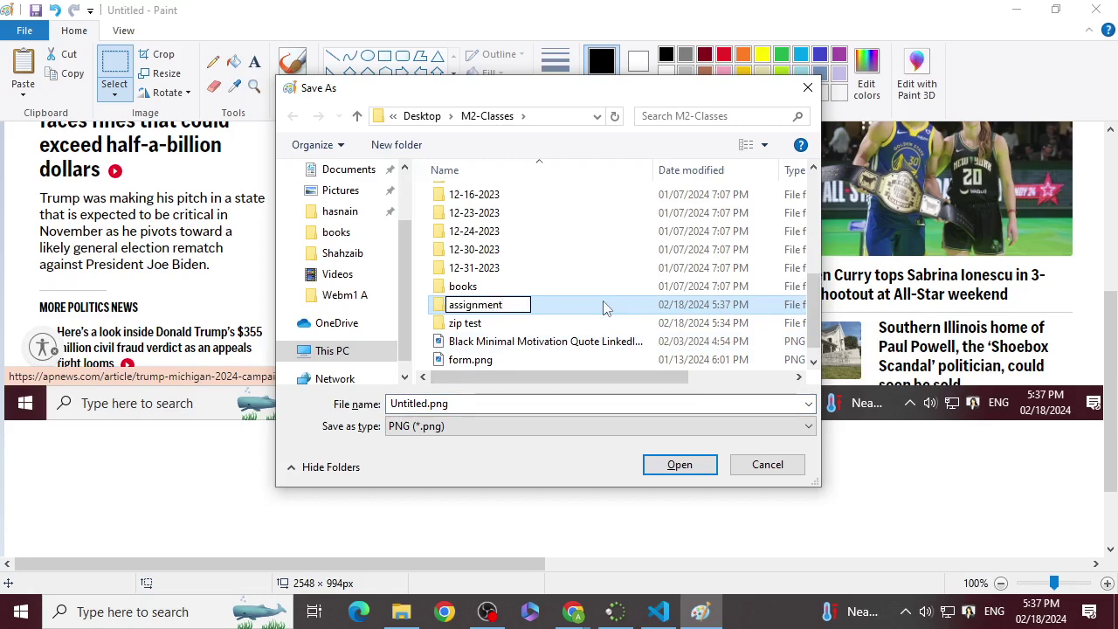
key(Return)
double_click(522, 307)
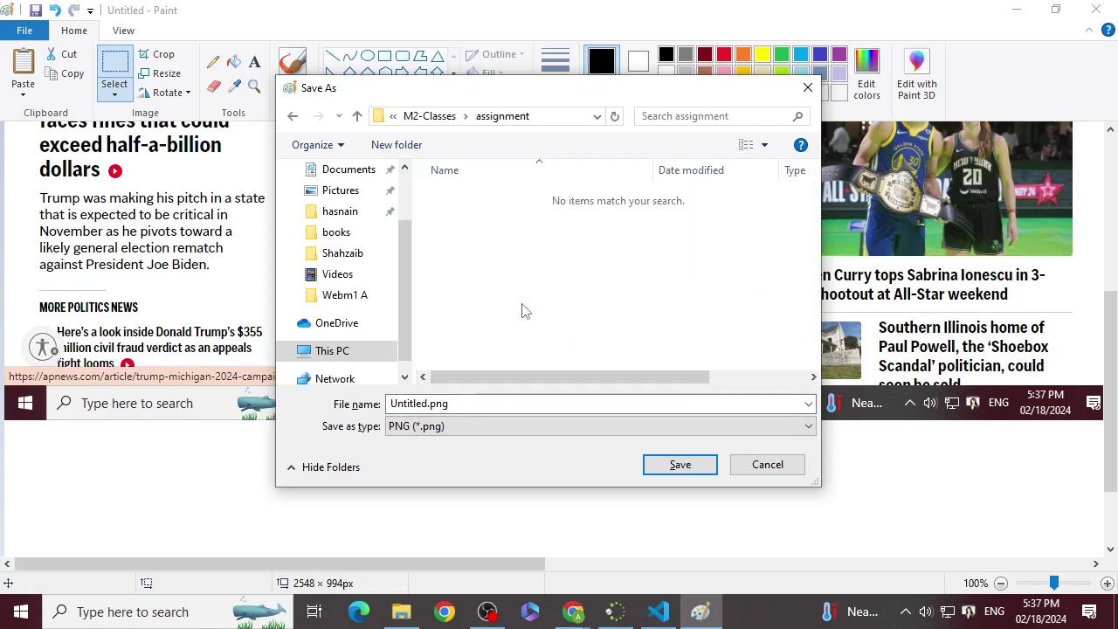
- Save the pasted screenshot as a PNG named After in the assignment folder
click(489, 408)
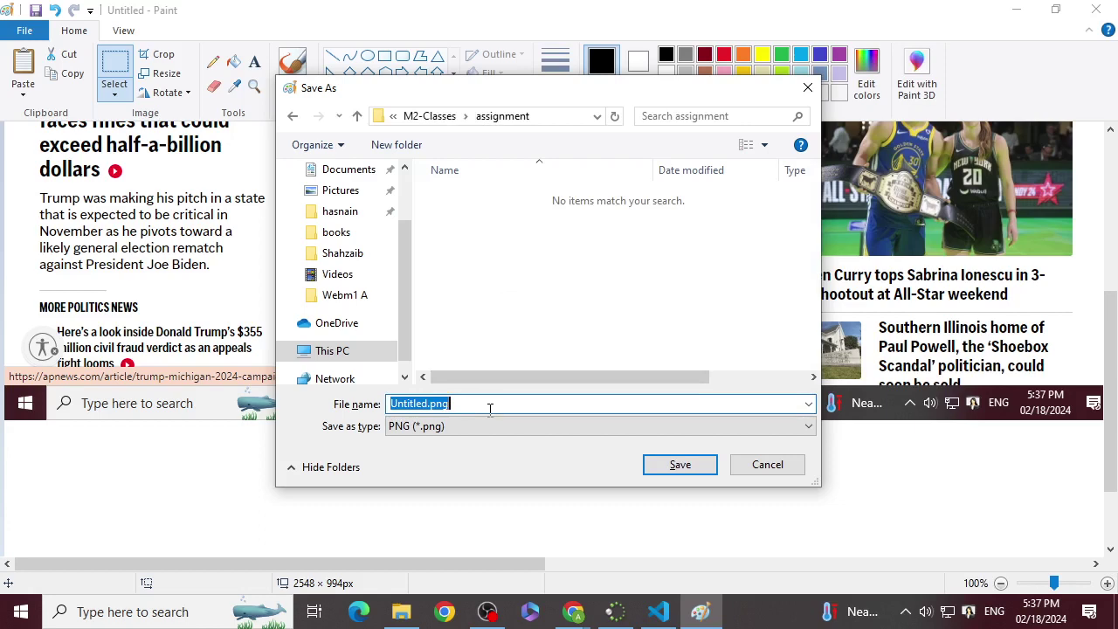
text(ZB)
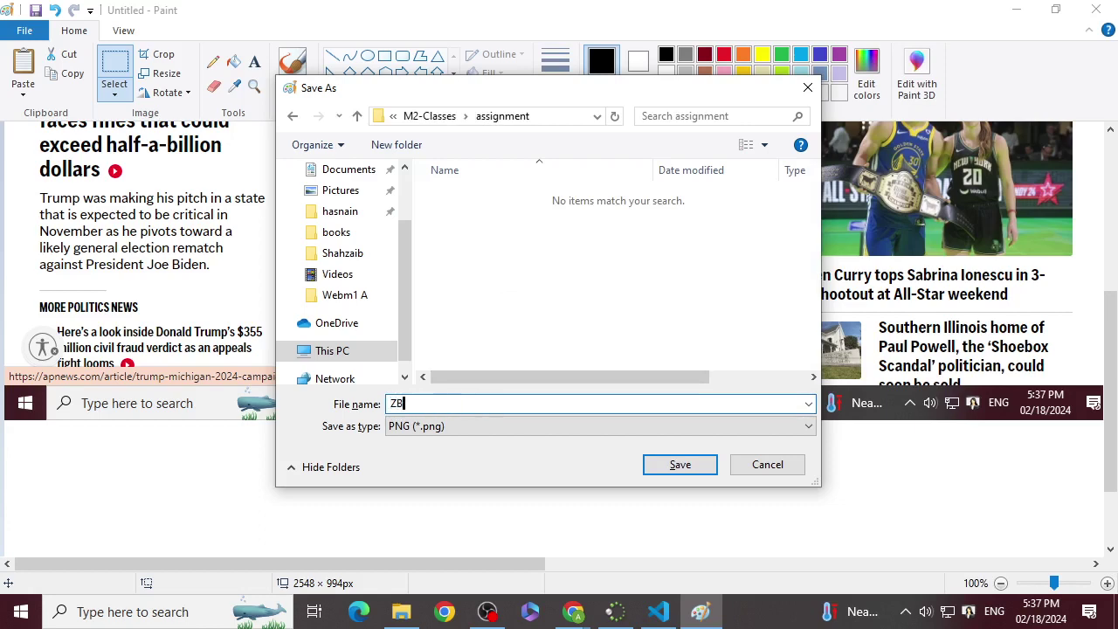
drag(564, 111, 385, 208)
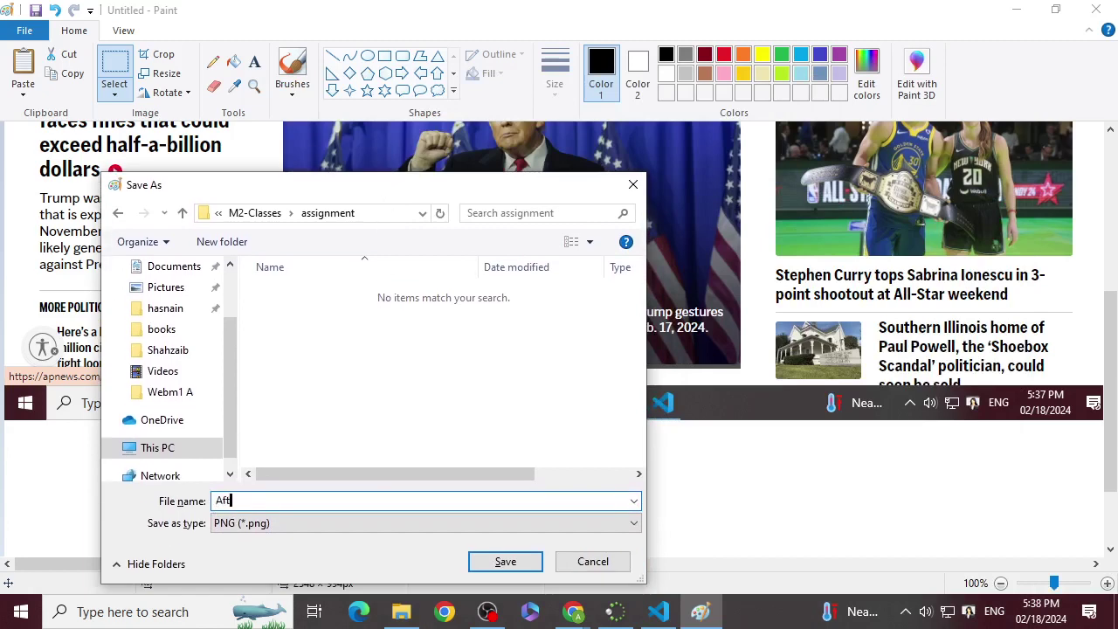
text(fter)
key(Return)
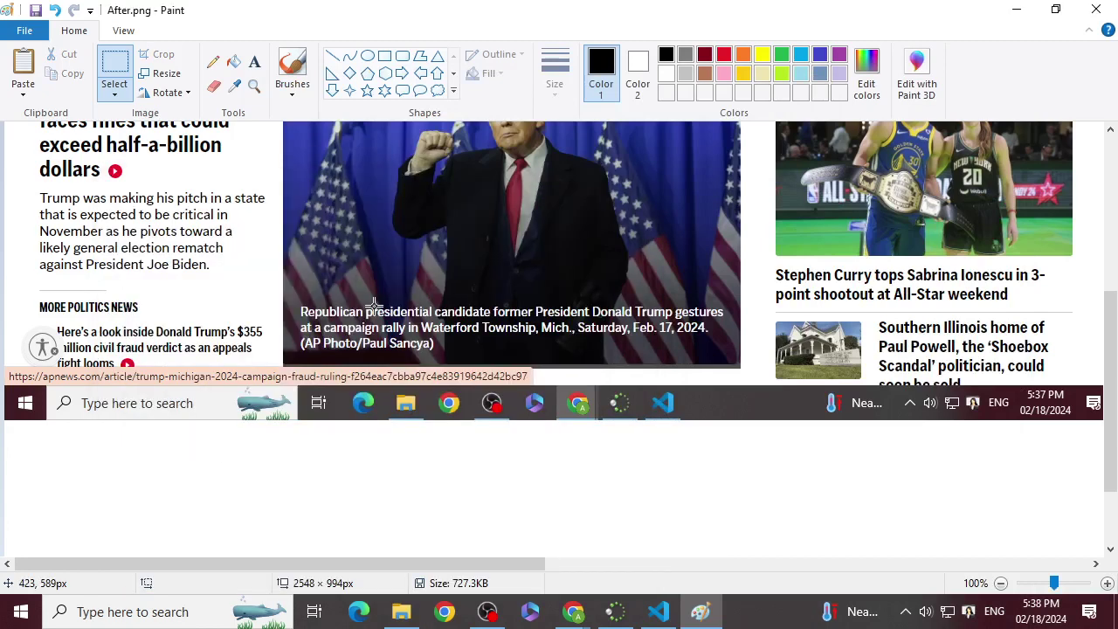
- Minimize Paint and open After.png from the assignment folder in M2-Classes using File Explorer
scroll(773, 428, up, 5)
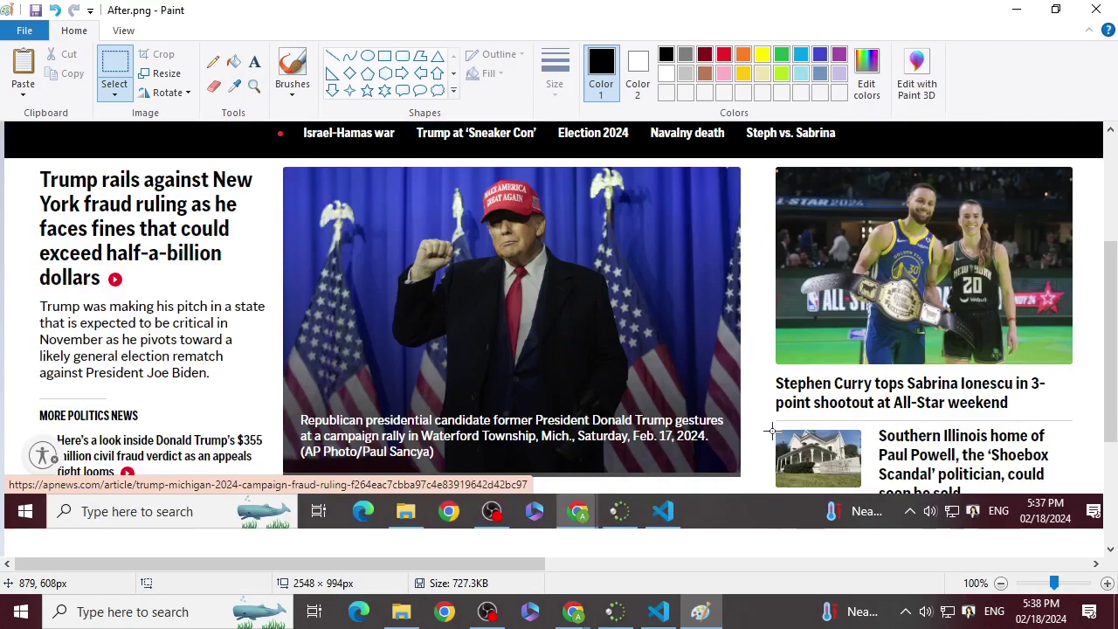
scroll(768, 404, down, 5)
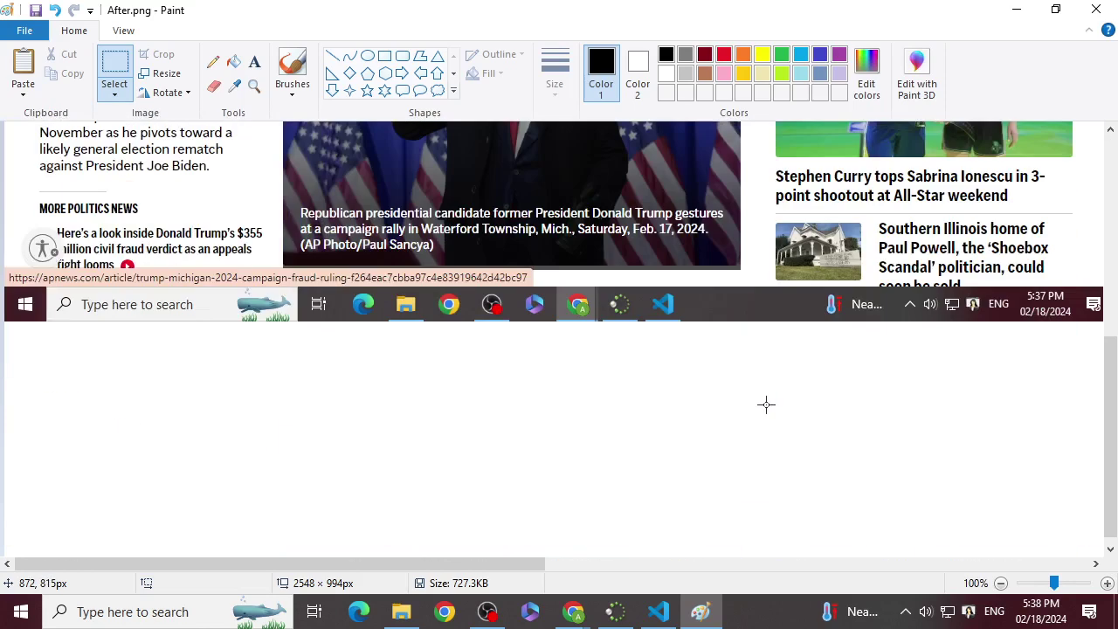
click(1016, 10)
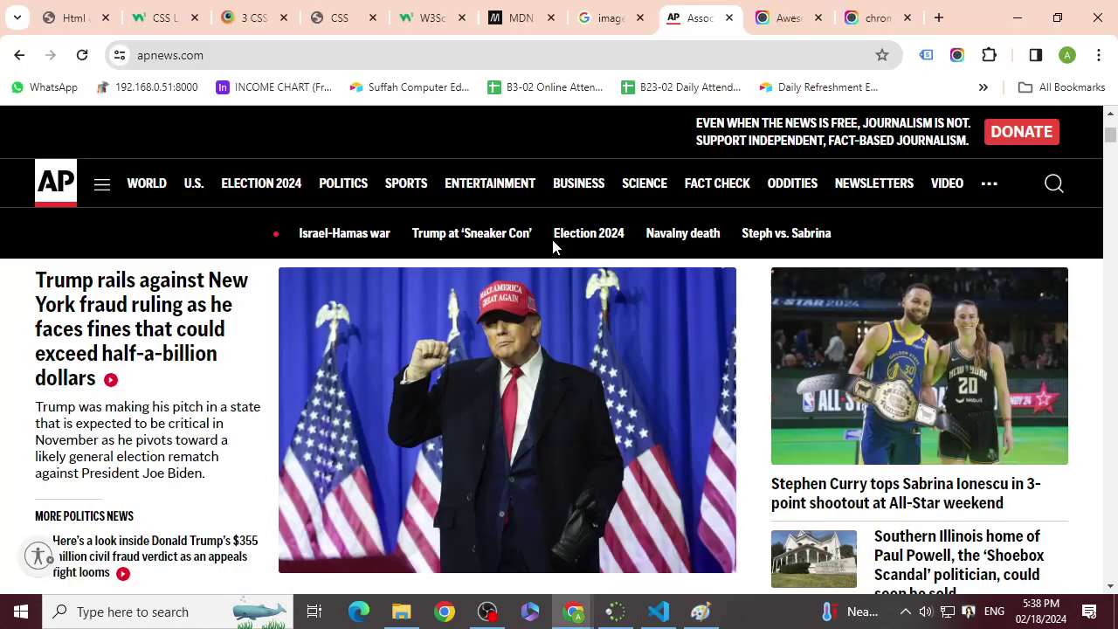
click(401, 612)
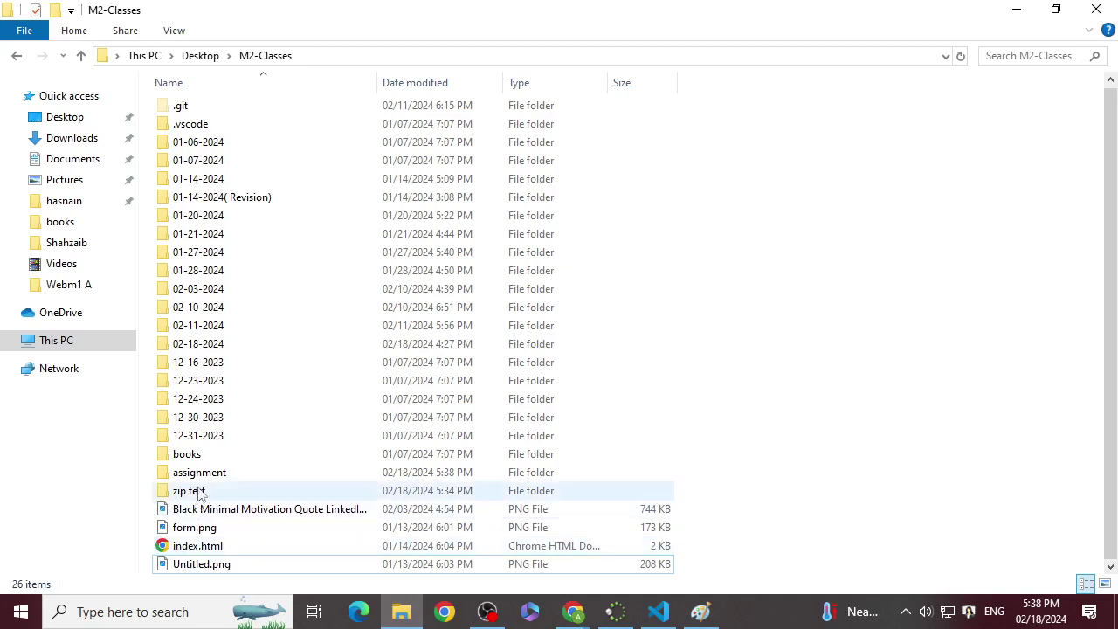
double_click(190, 456)
key(alt+Left)
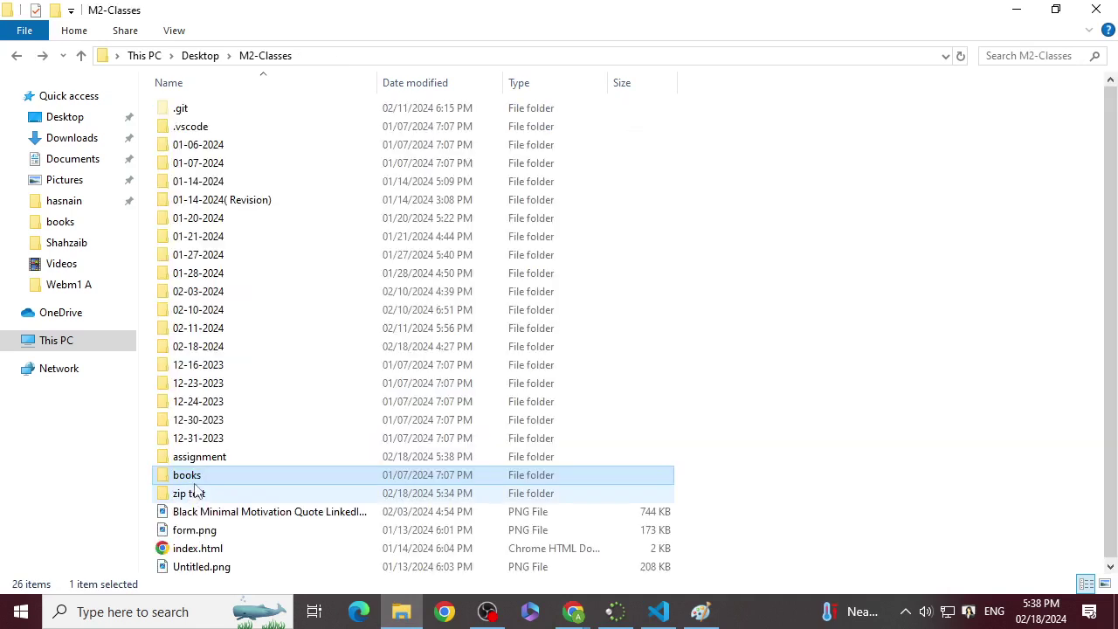
double_click(197, 454)
click(212, 127)
double_click(212, 126)
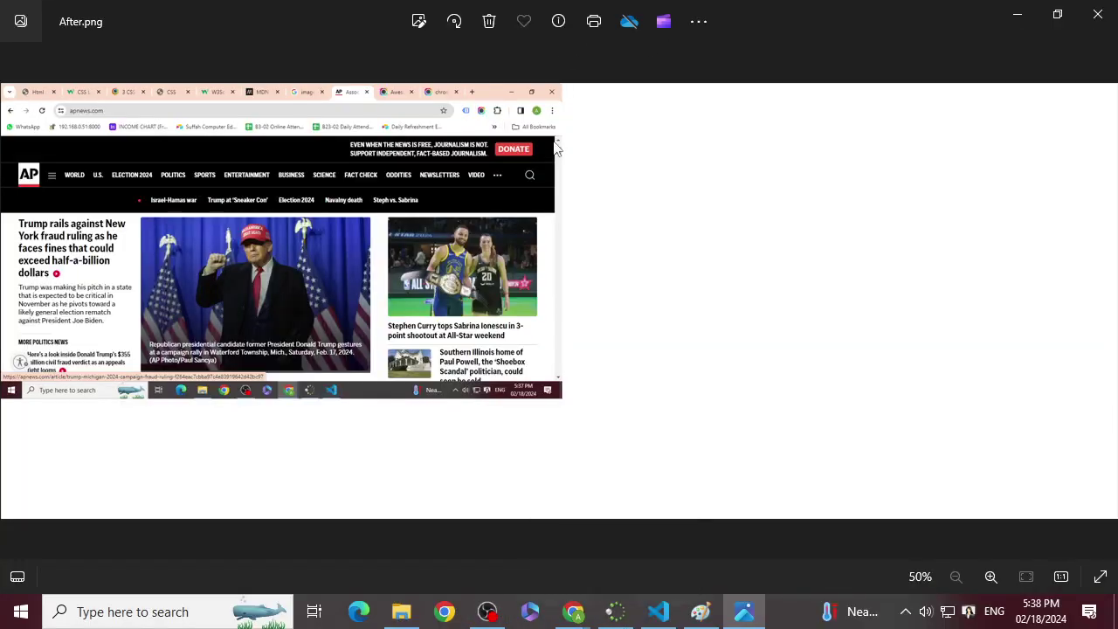
- Crop After.png to the screenshot area, about 1267 x 719 pixels, removing the blank margins, and try to save it
click(418, 21)
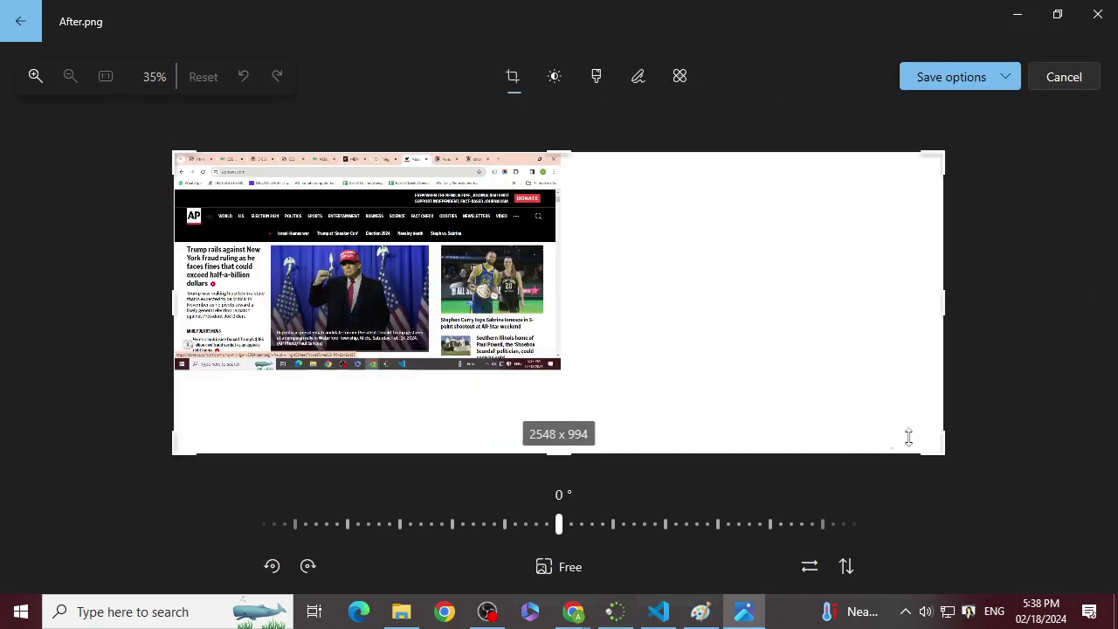
drag(947, 303, 559, 274)
drag(556, 455, 557, 370)
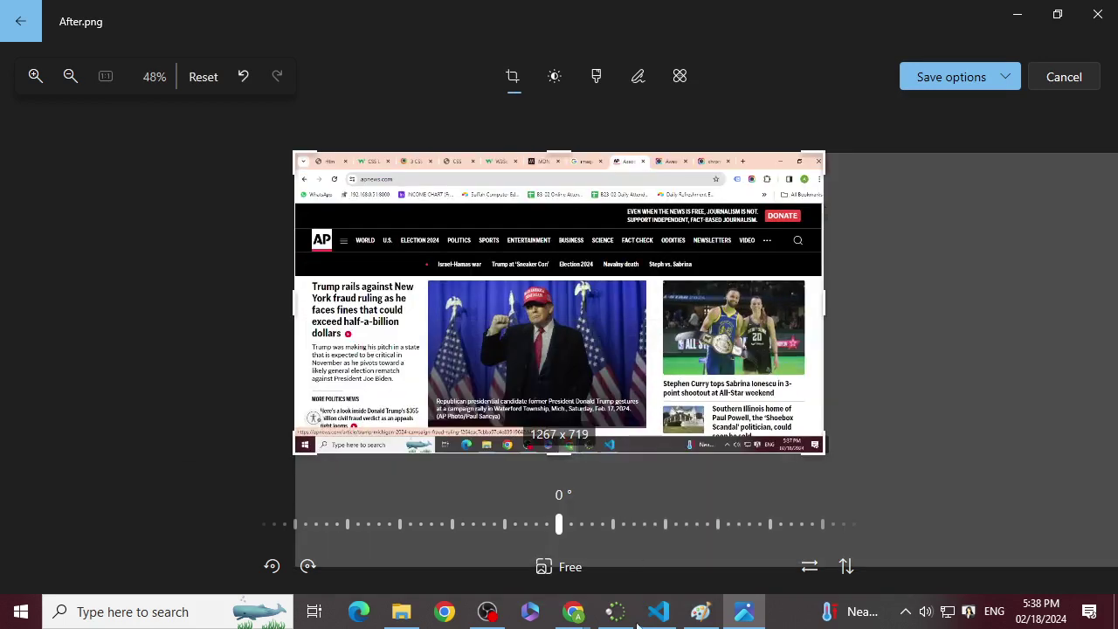
click(976, 78)
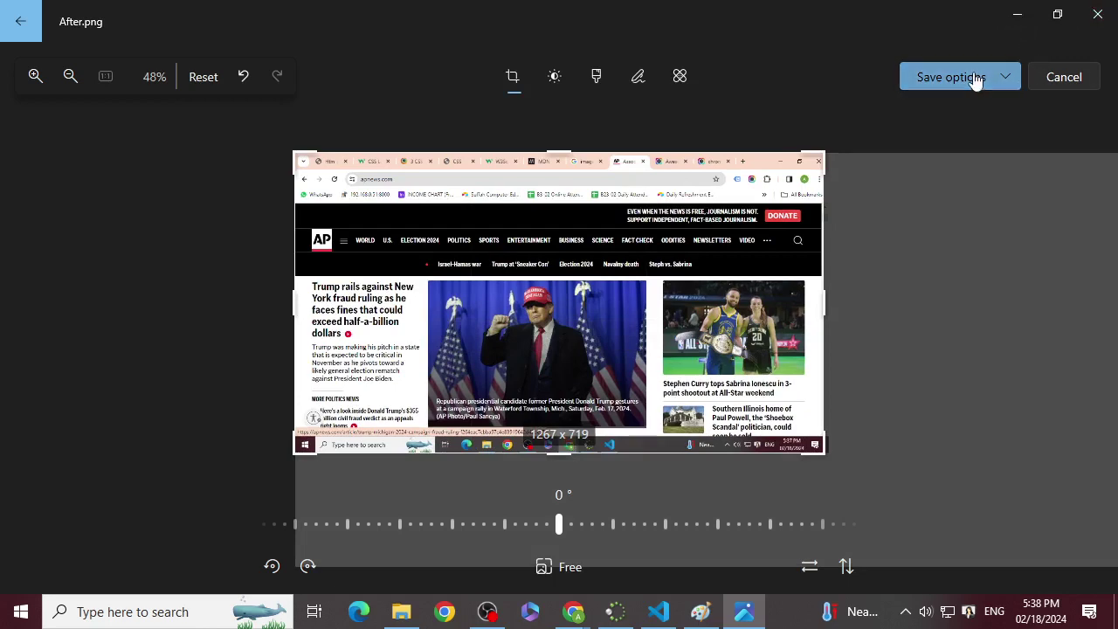
click(958, 137)
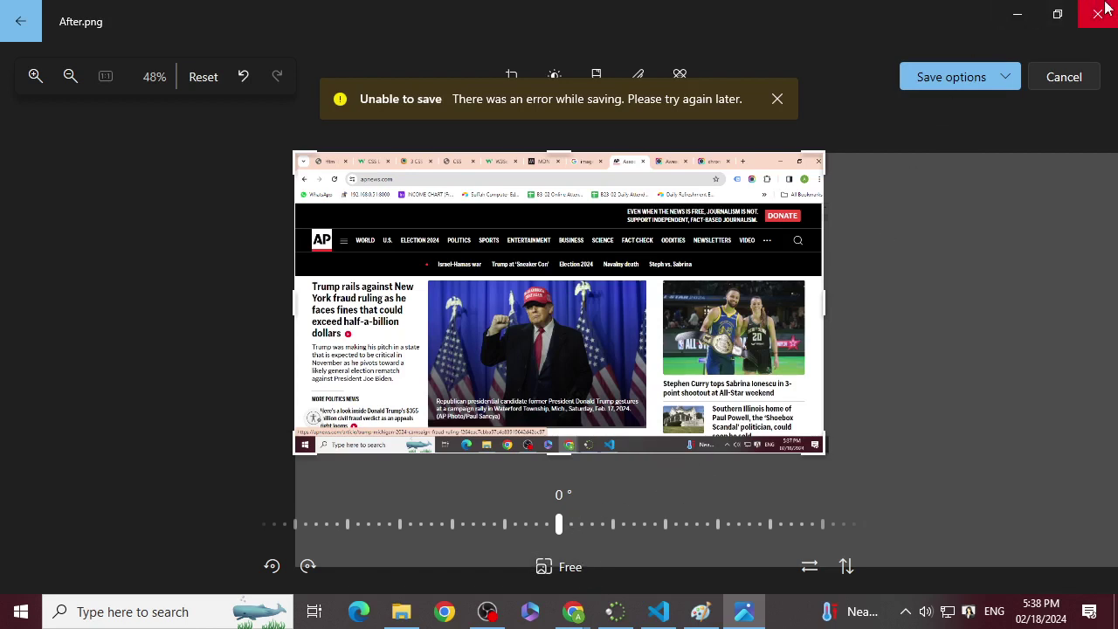
- Save the cropped image as a PNG copy named After.png in Desktop's M2-Classes assignment folder, and close the image viewer
click(991, 87)
click(981, 112)
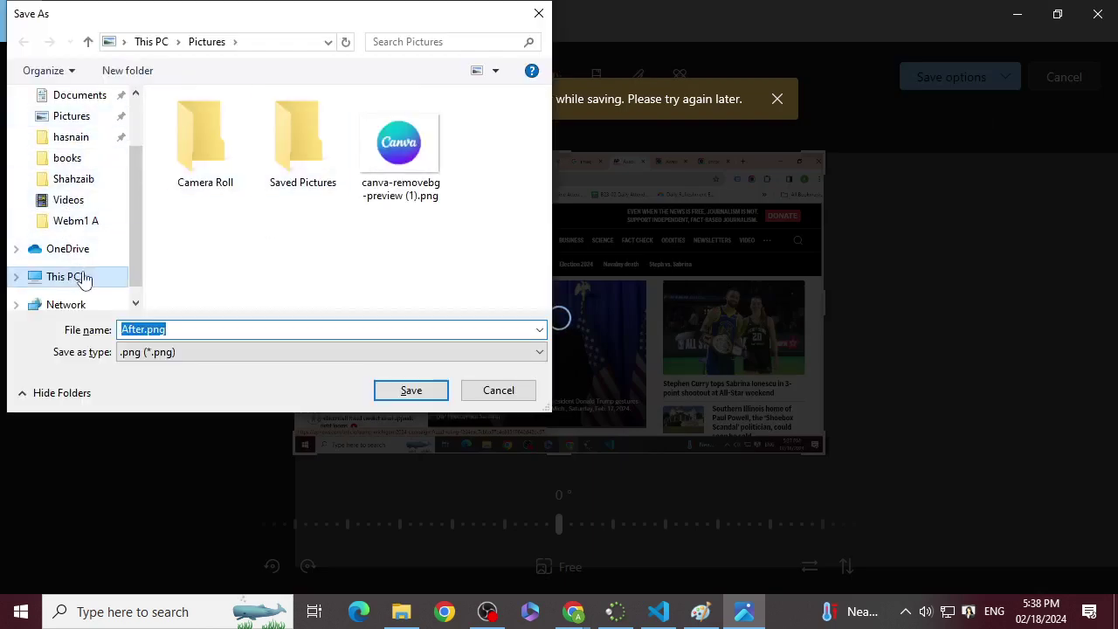
scroll(136, 210, down, 1)
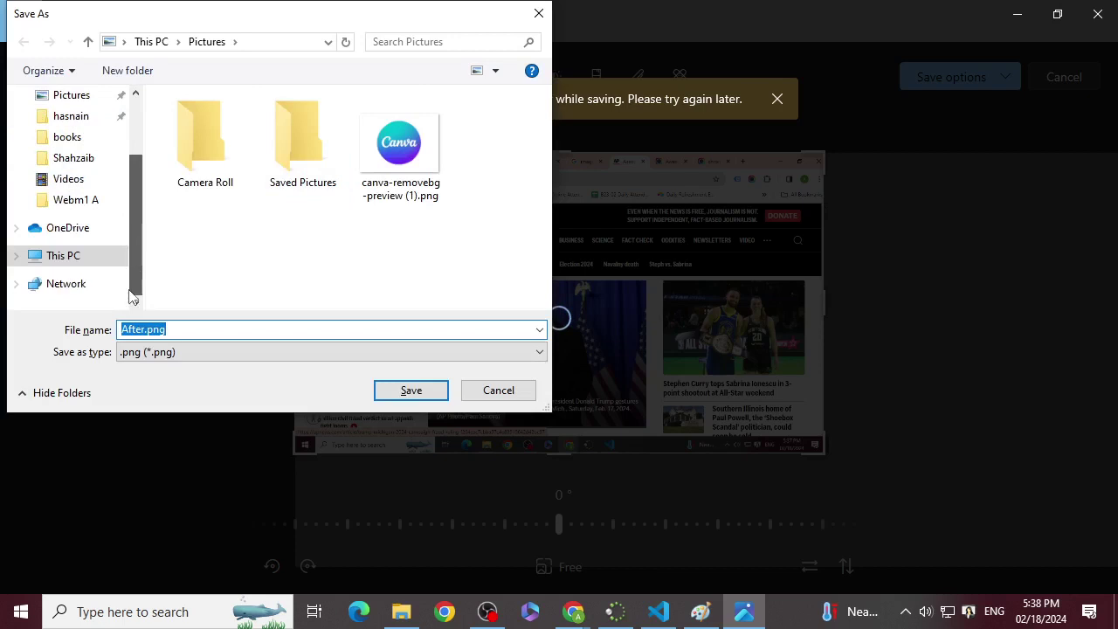
click(90, 257)
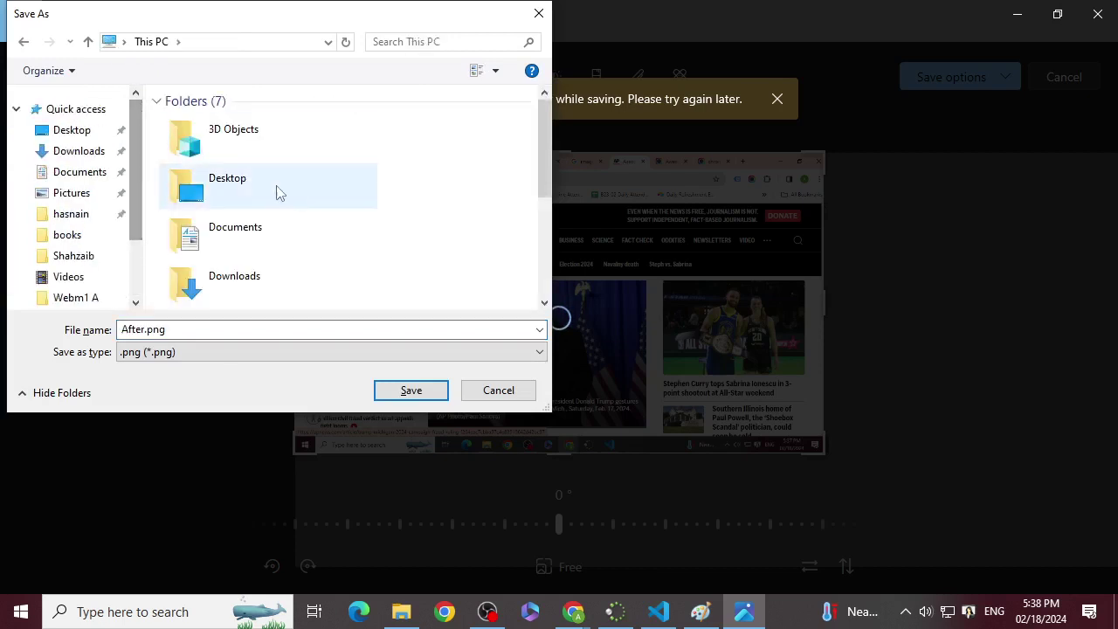
click(100, 132)
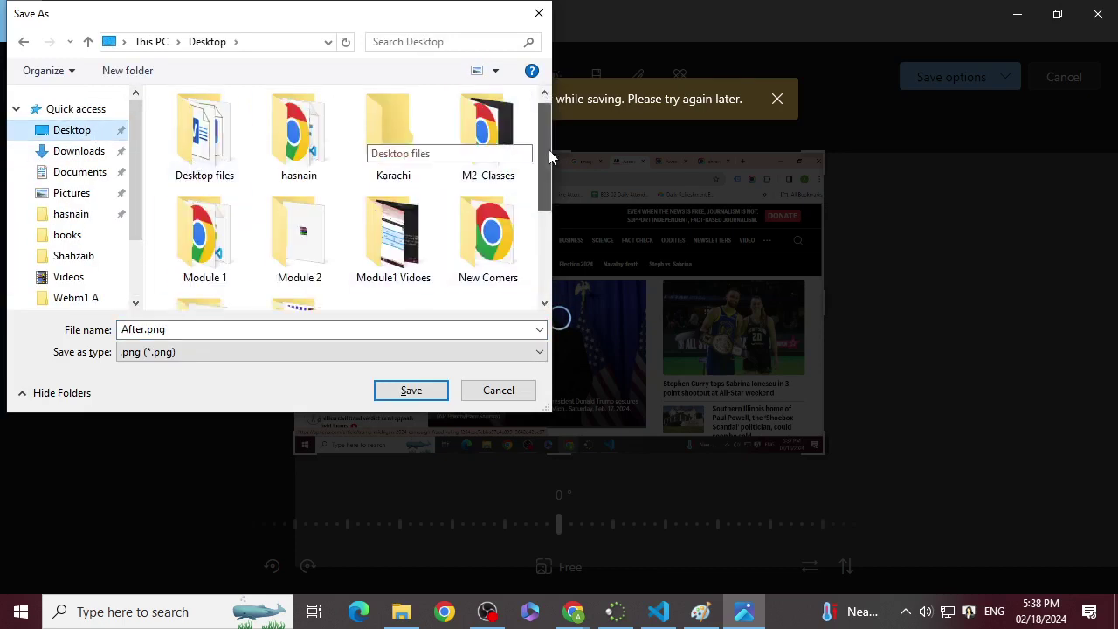
mouse_move(549, 150)
mouse_down()
mouse_move(550, 278)
mouse_move(561, 194)
mouse_move(547, 134)
mouse_up()
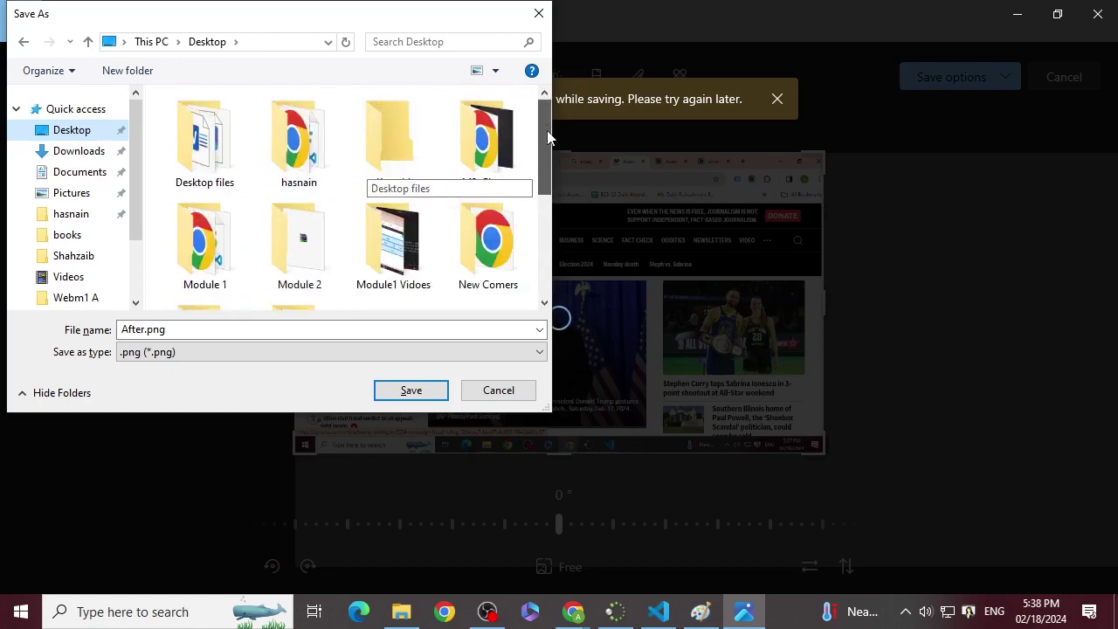
double_click(502, 149)
scroll(193, 262, down, 6)
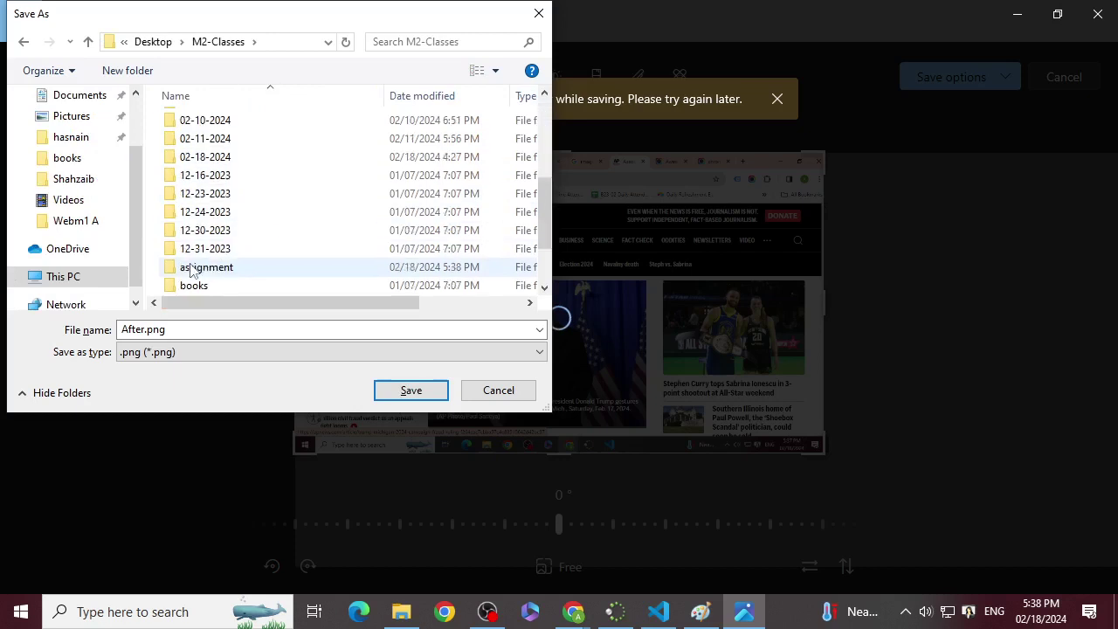
double_click(231, 196)
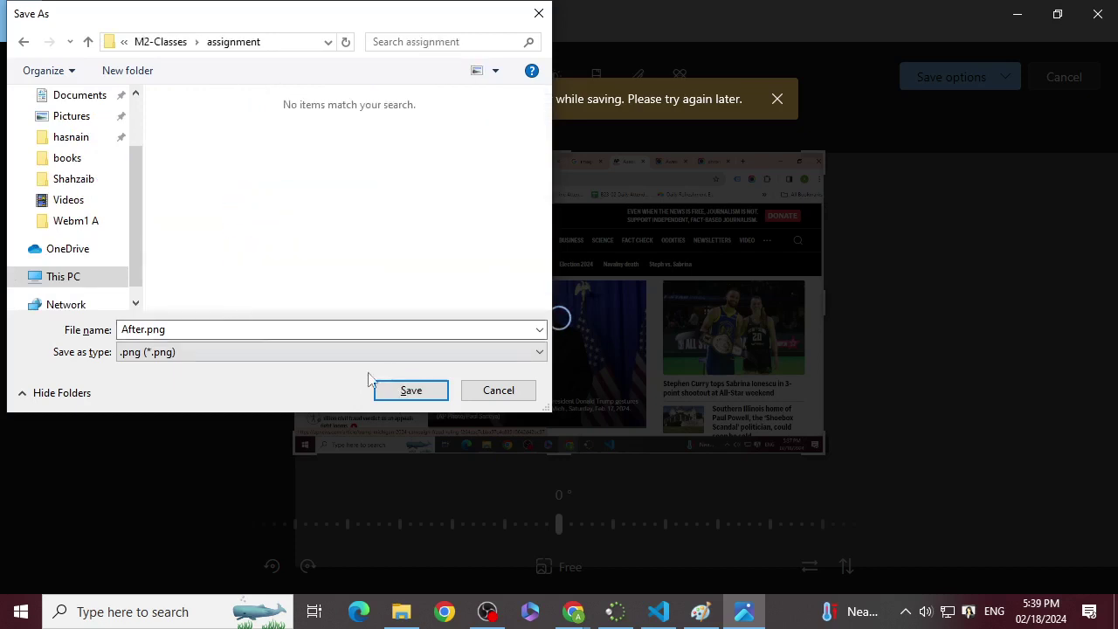
click(411, 389)
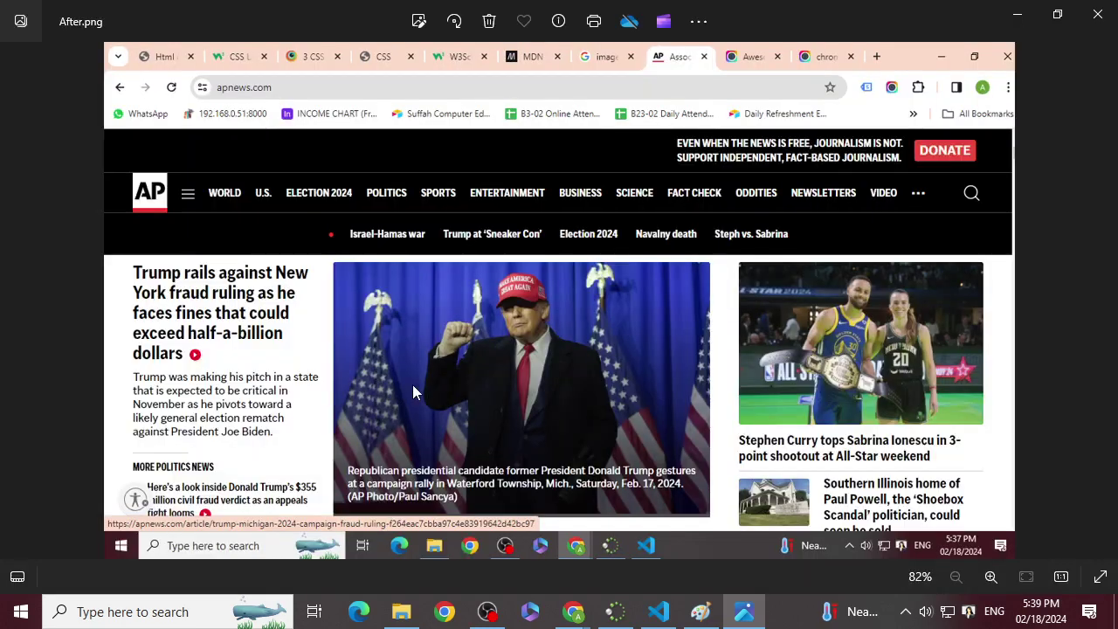
click(1095, 16)
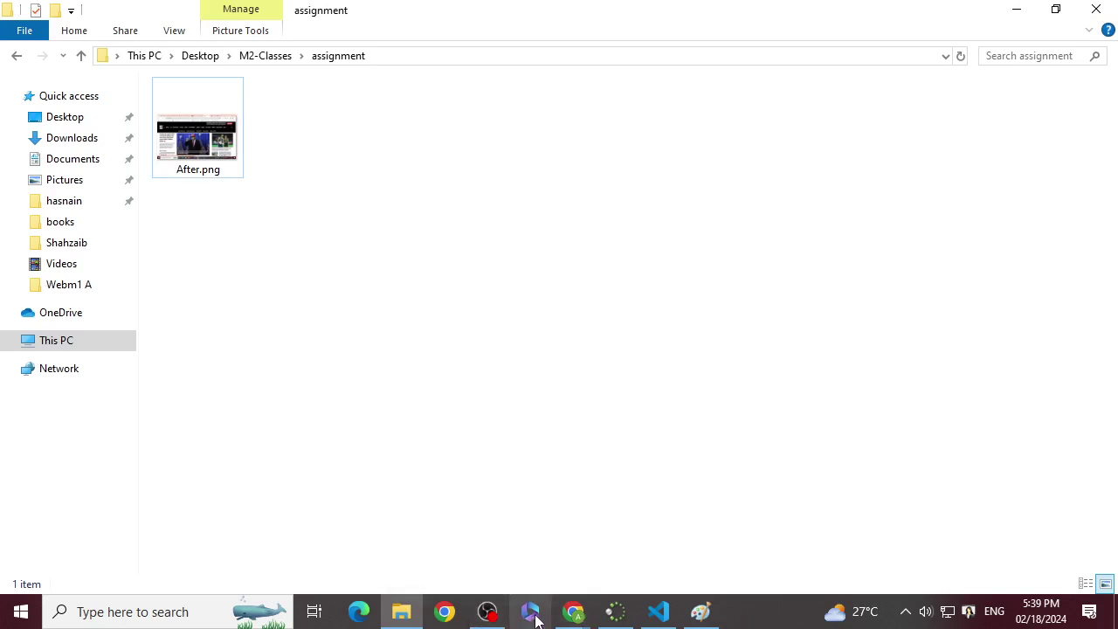
- Close the Awesome Screen Recorder & Screenshot web store window and switch to the AP News page in Chrome
mouse_move(579, 620)
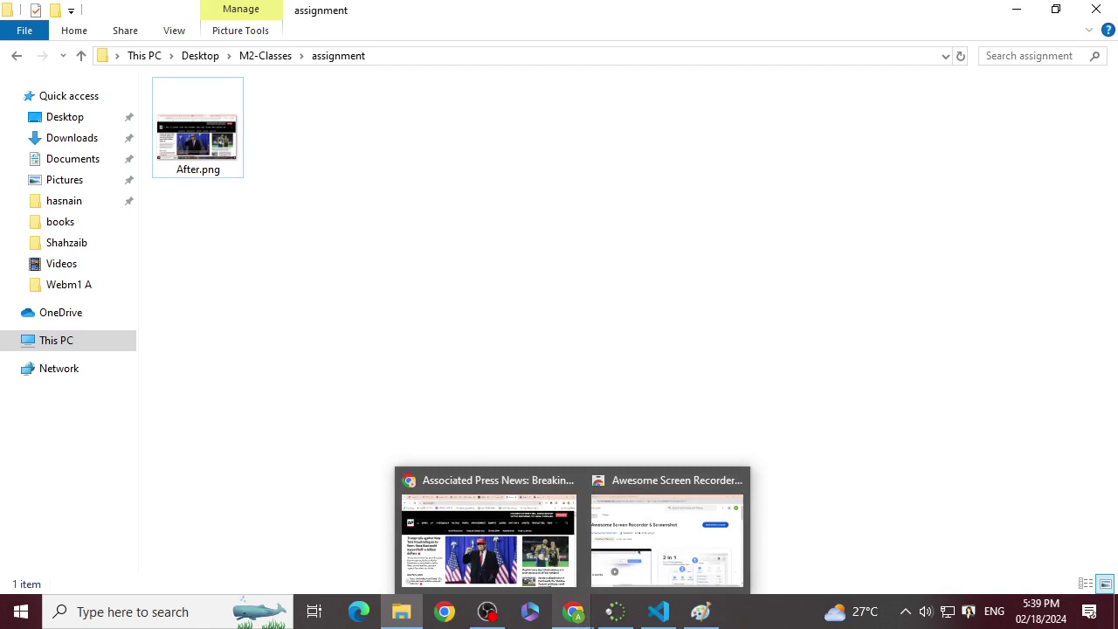
click(642, 570)
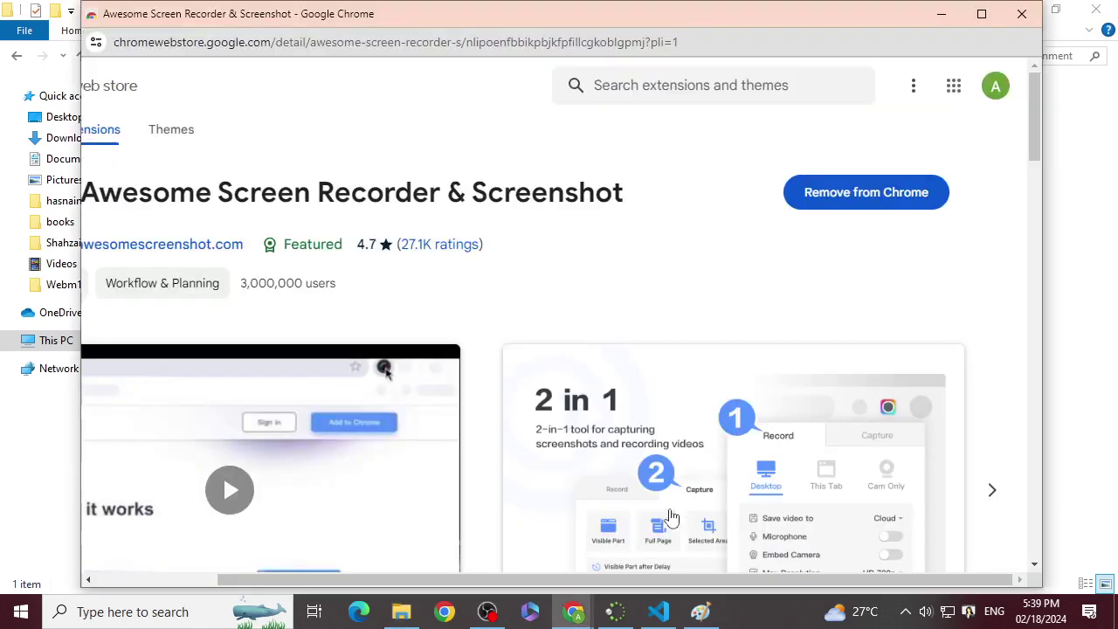
click(1021, 13)
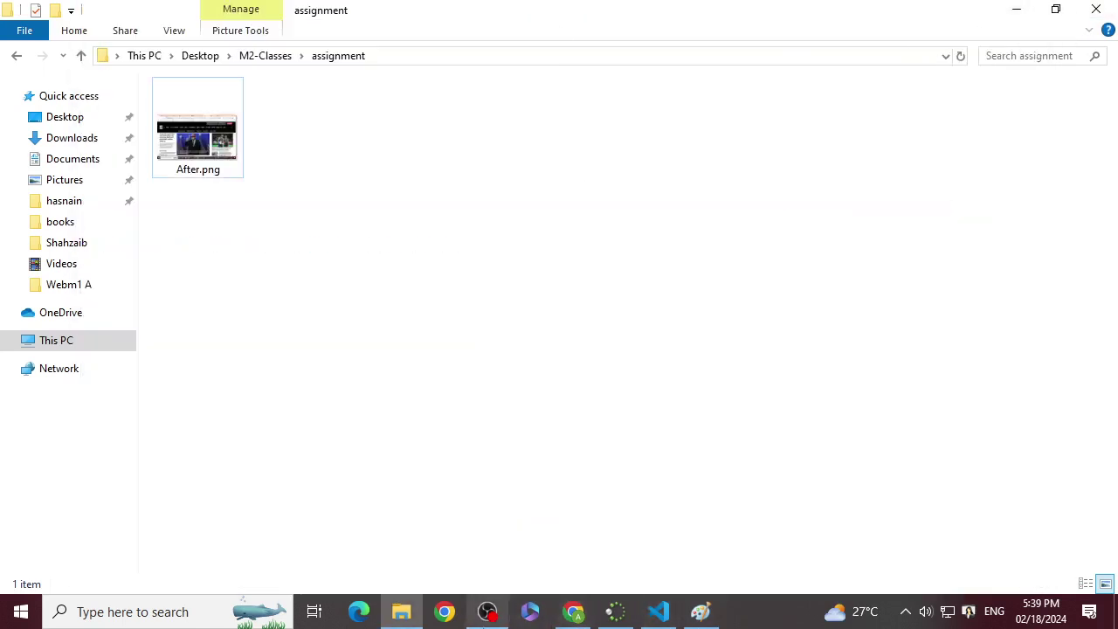
click(573, 611)
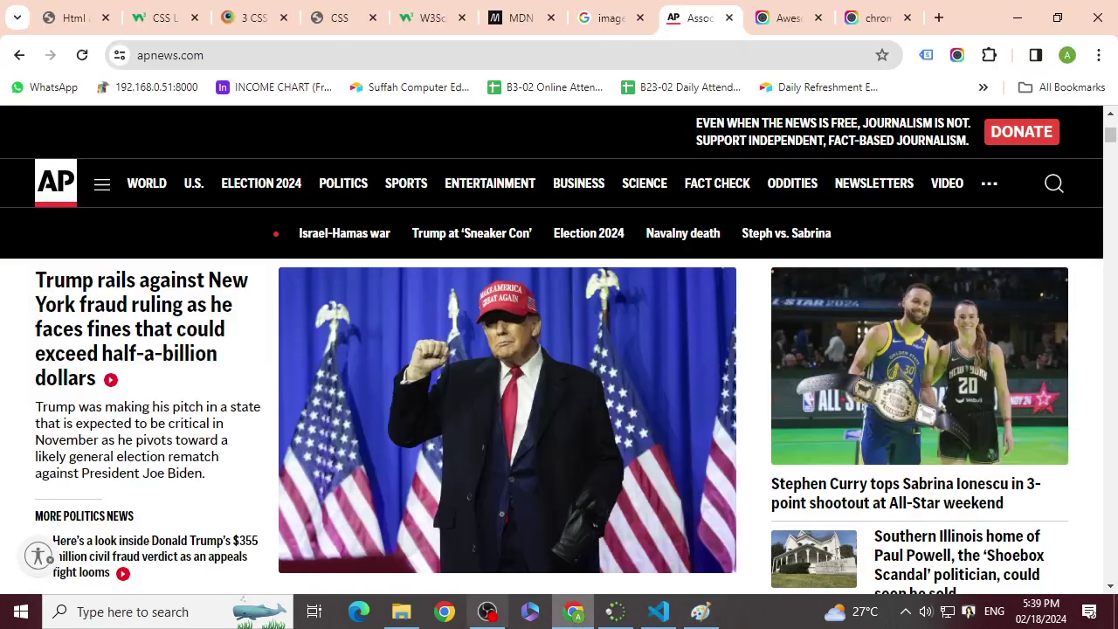
- Capture a full-width selected area of the AP News page, from the header into the top stories, with Awesome Screenshot
click(956, 56)
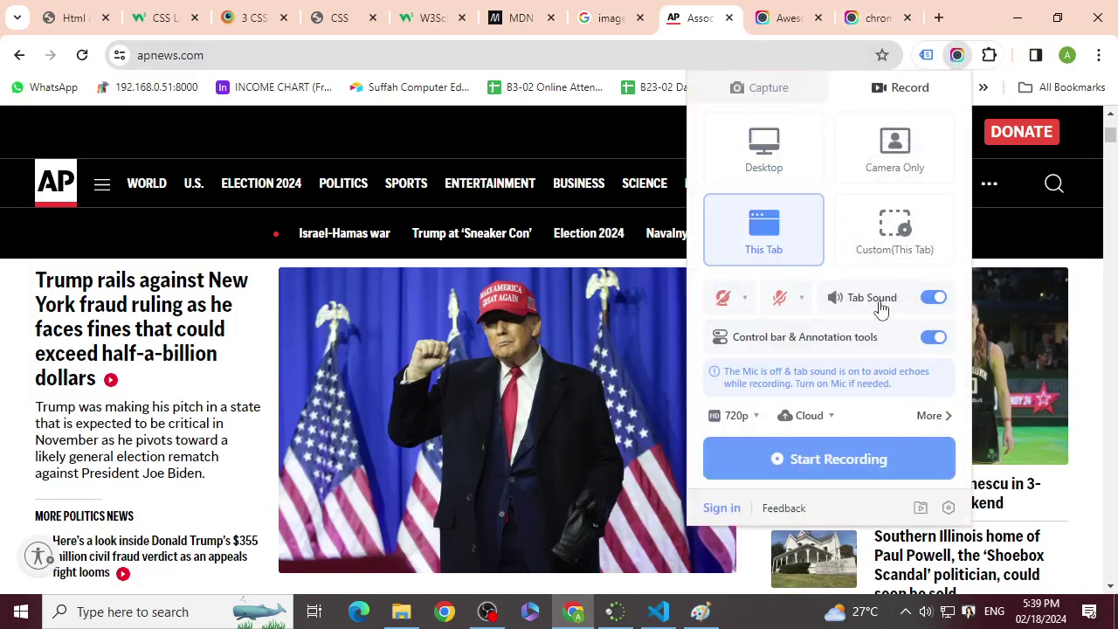
click(768, 87)
click(902, 155)
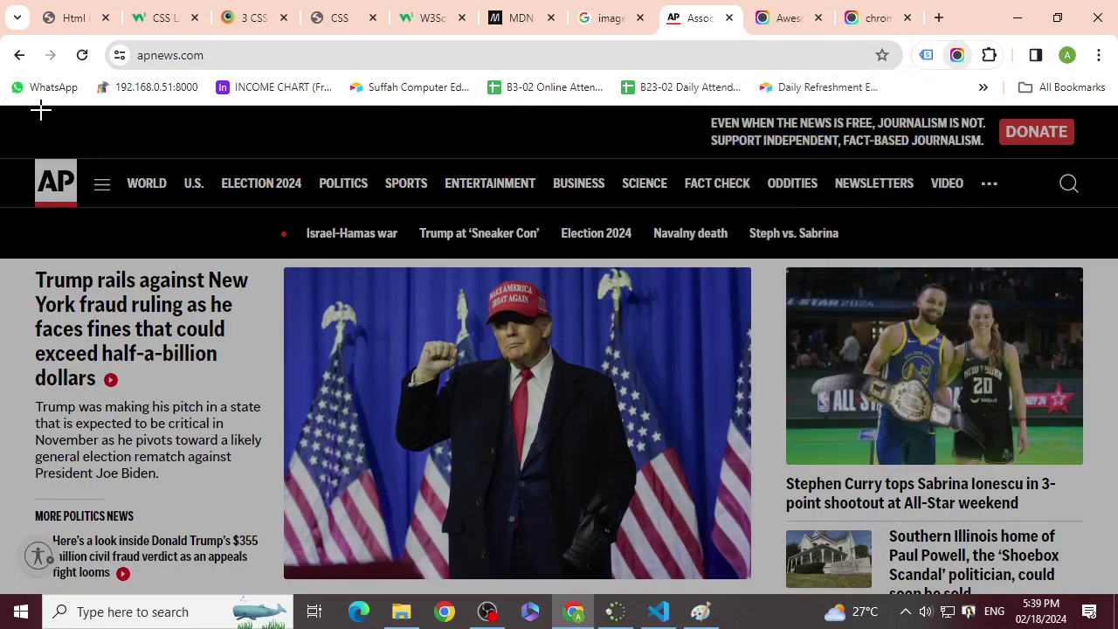
drag(4, 150, 1113, 386)
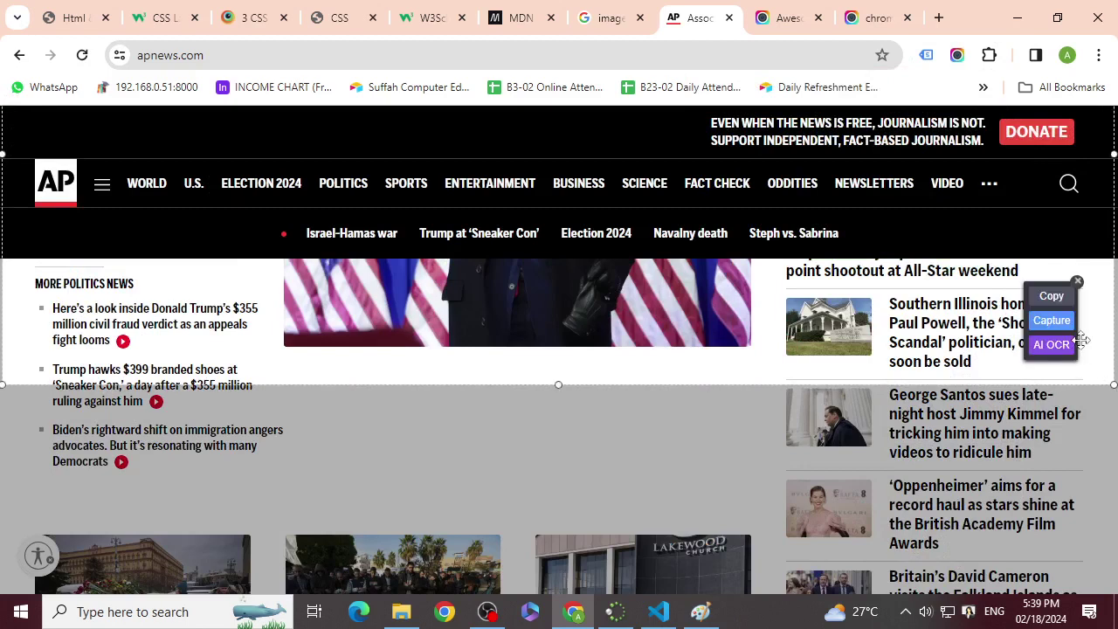
click(1051, 320)
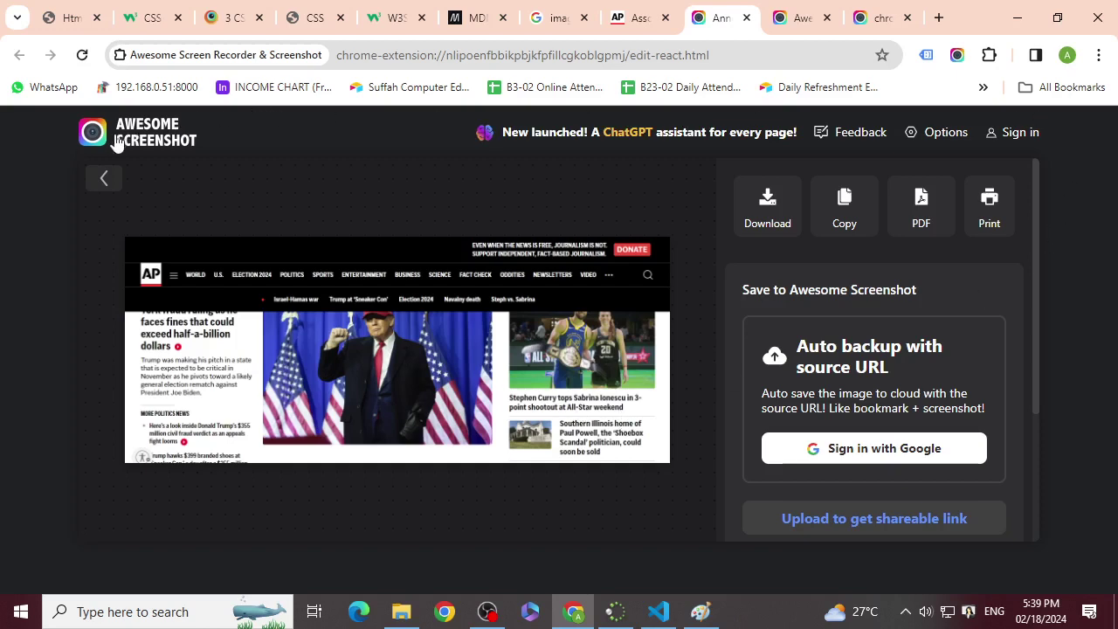
- Return to the AP News page and capture a full-width selected area of 1278 x 393 around the lead stories with Awesome Screenshot
click(642, 18)
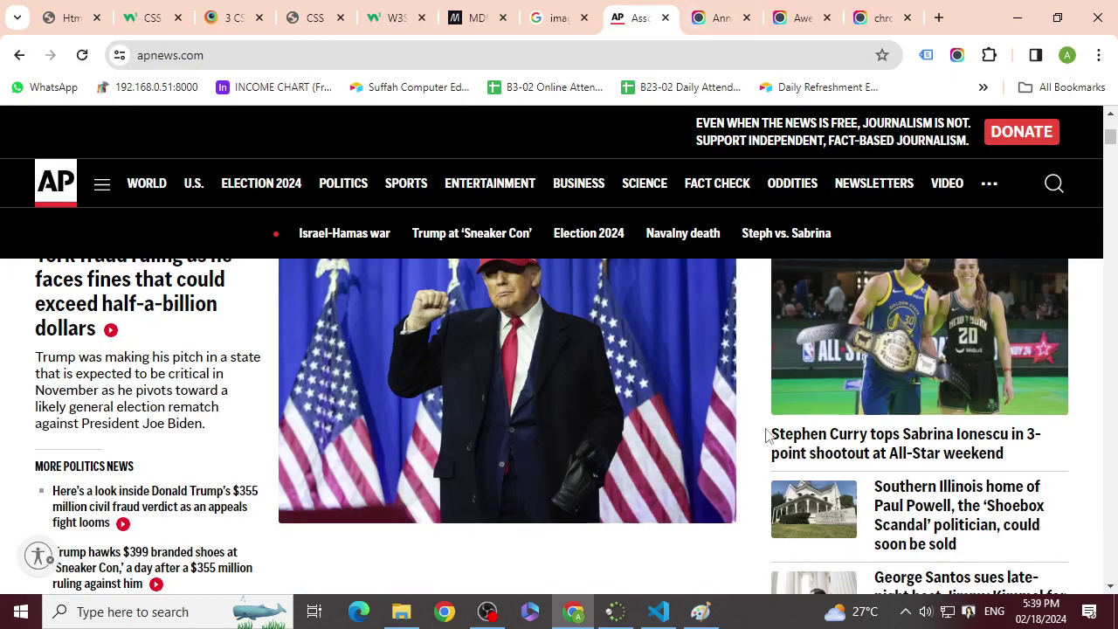
scroll(760, 416, down, 1)
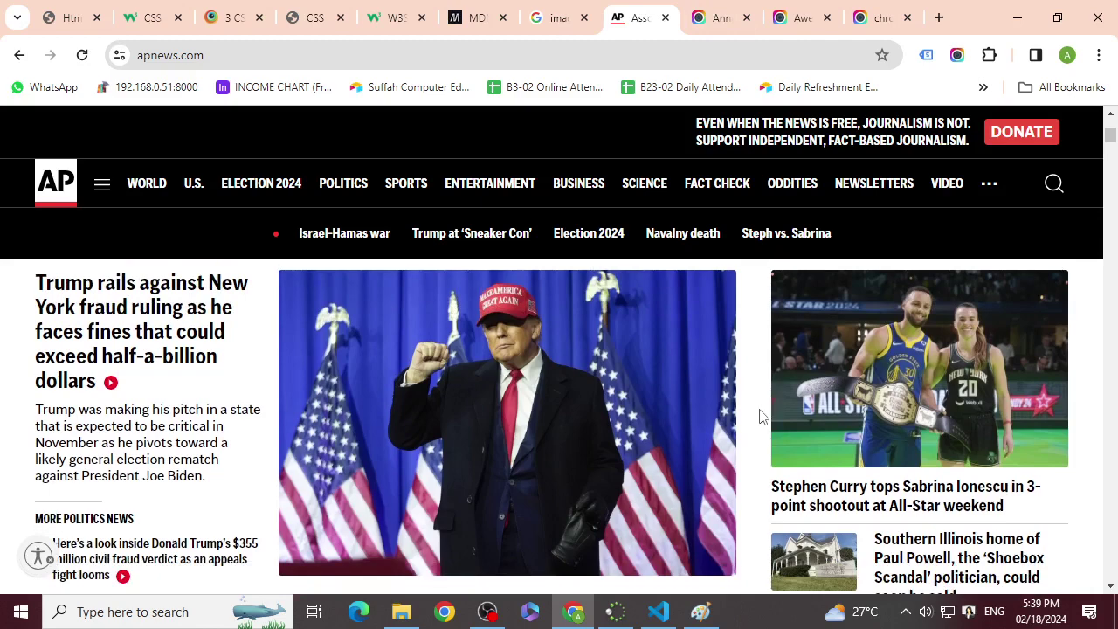
click(957, 55)
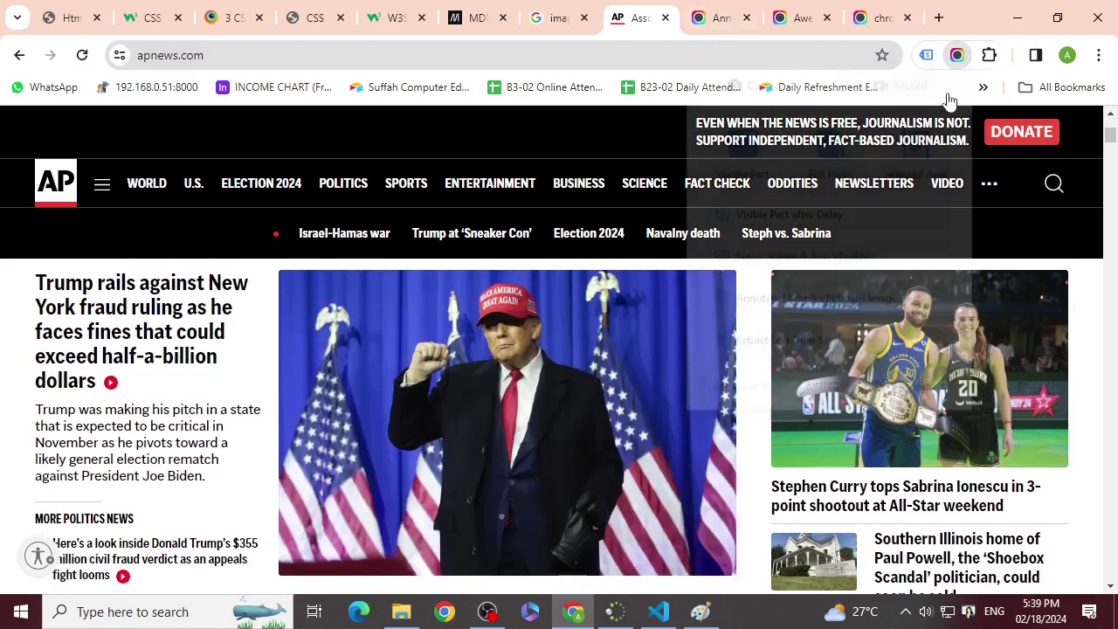
click(895, 147)
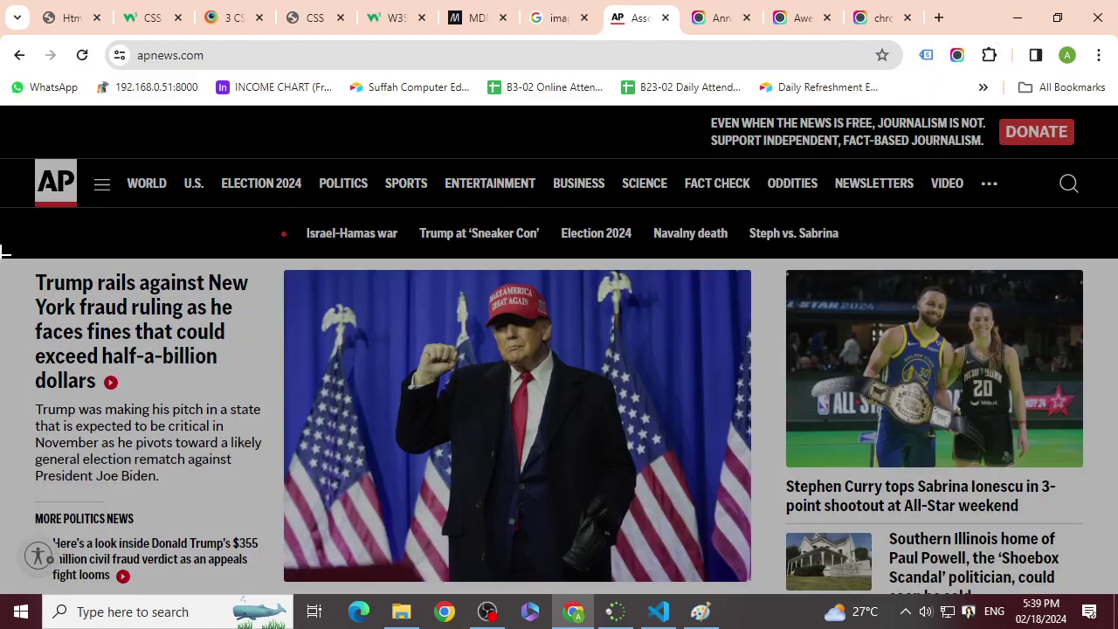
drag(2, 246, 1116, 316)
scroll(687, 233, down, 1)
scroll(689, 350, up, 10)
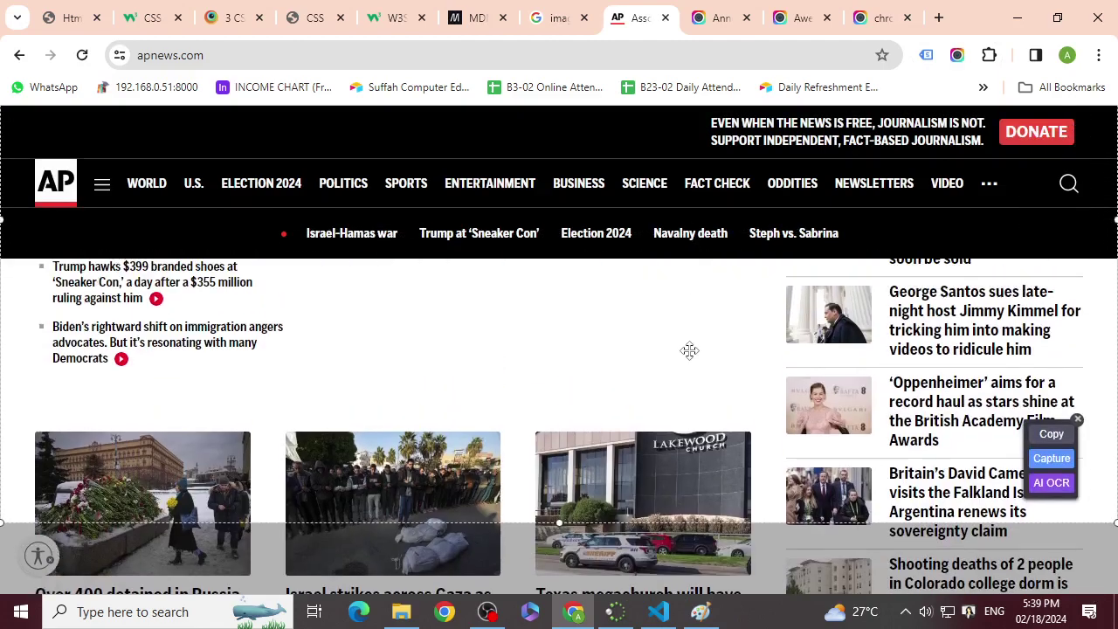
scroll(689, 356, down, 6)
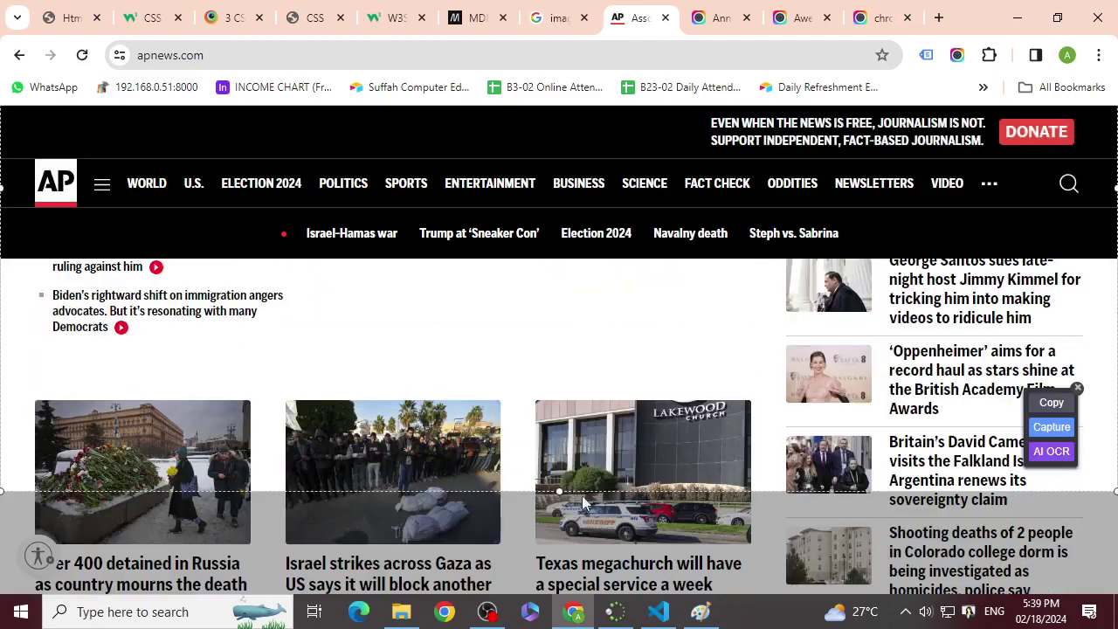
scroll(559, 491, up, 3)
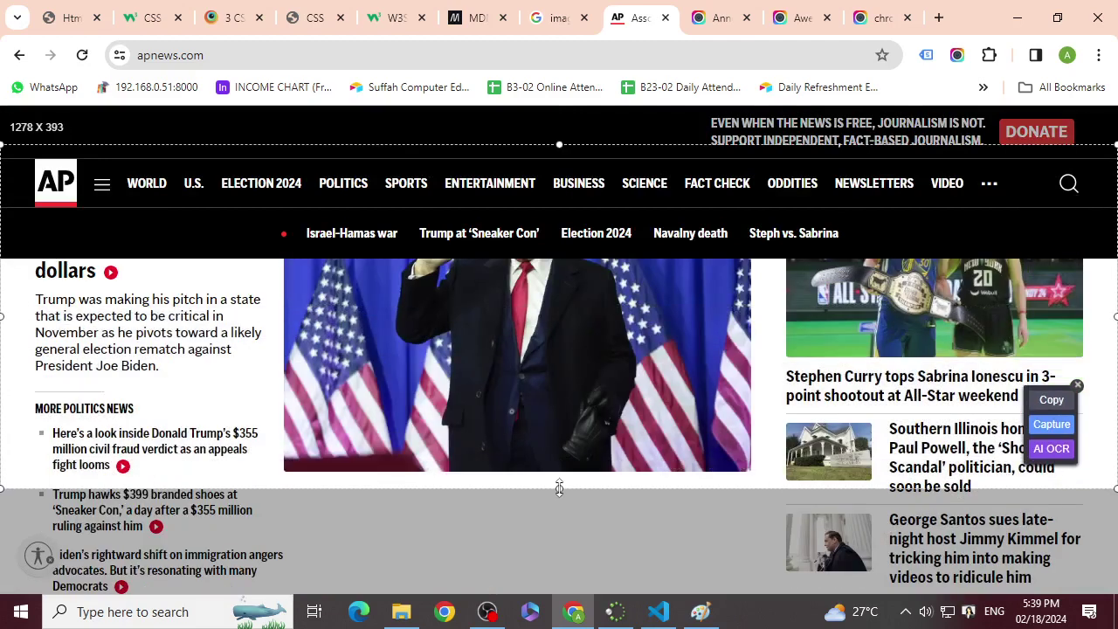
scroll(561, 491, down, 2)
scroll(560, 490, up, 3)
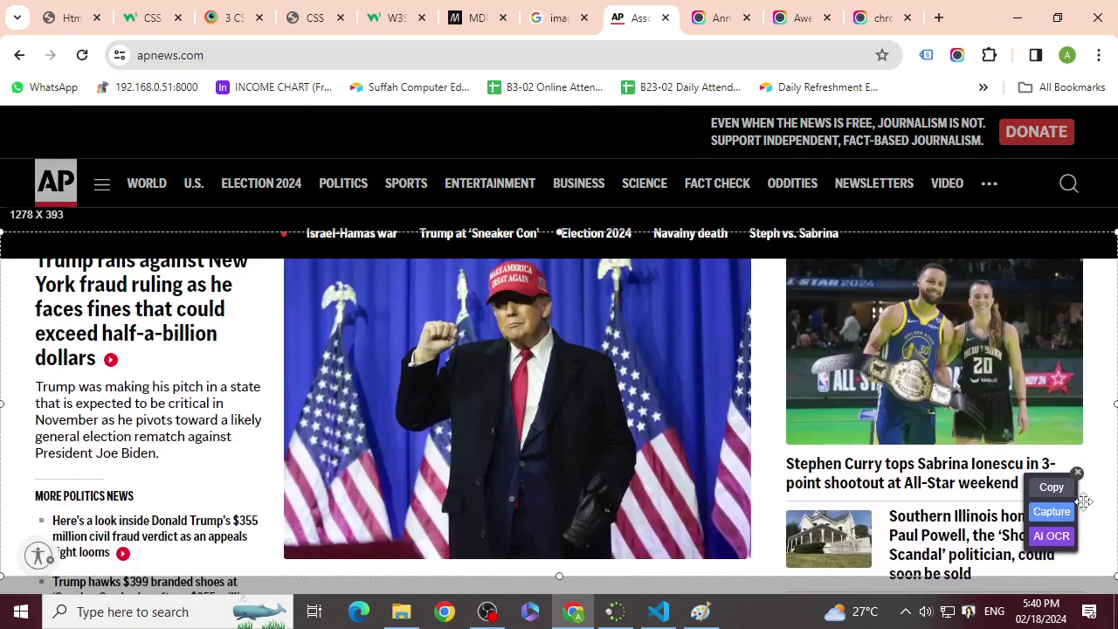
click(1052, 514)
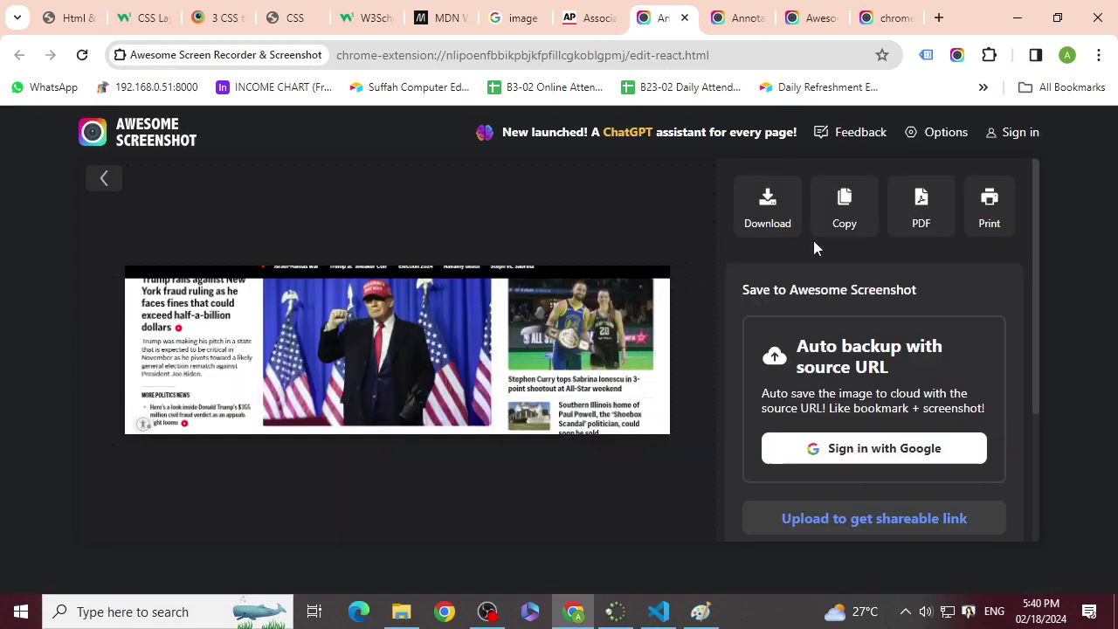
- Start downloading the captured image, denying the extension's request to manage downloads
click(792, 207)
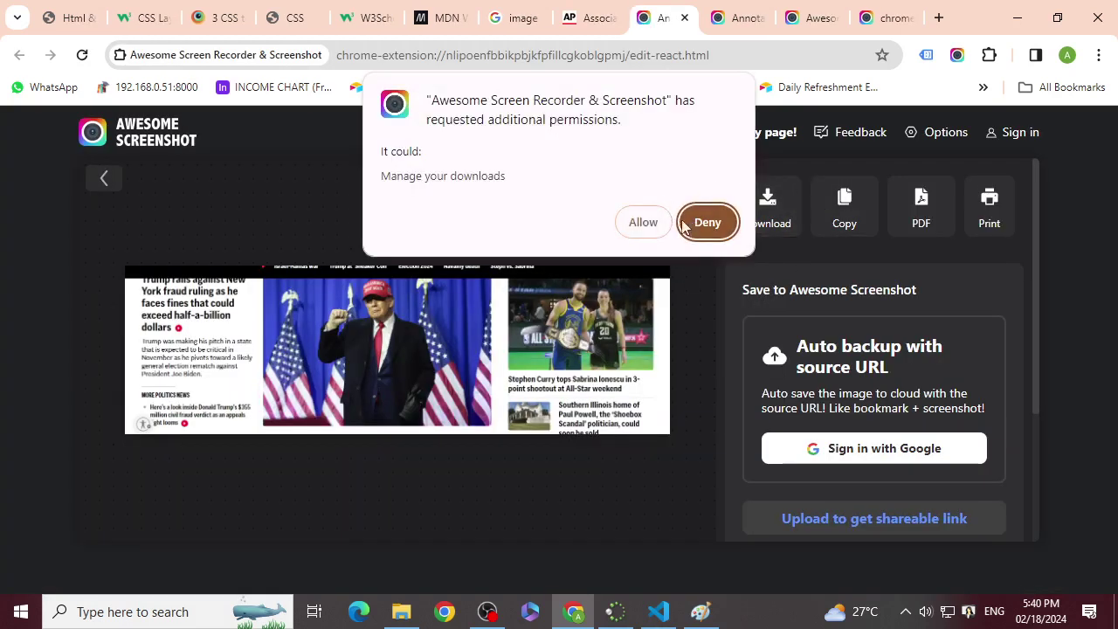
click(690, 222)
click(774, 199)
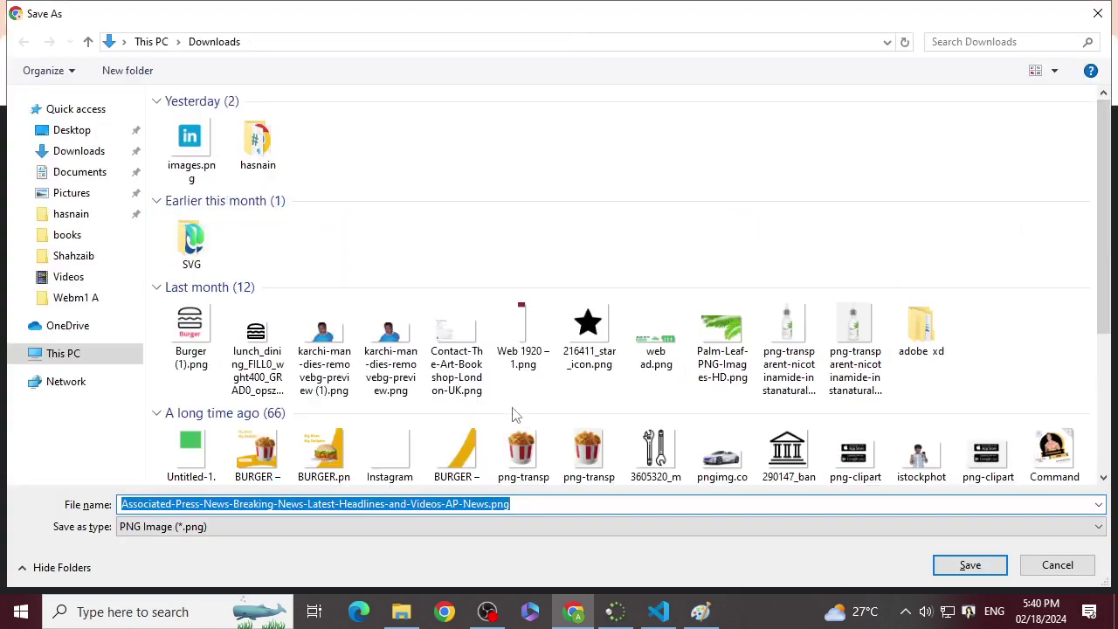
- Save the capture as a PNG named Before in the assignment folder inside M2-Classes on the Desktop
click(64, 353)
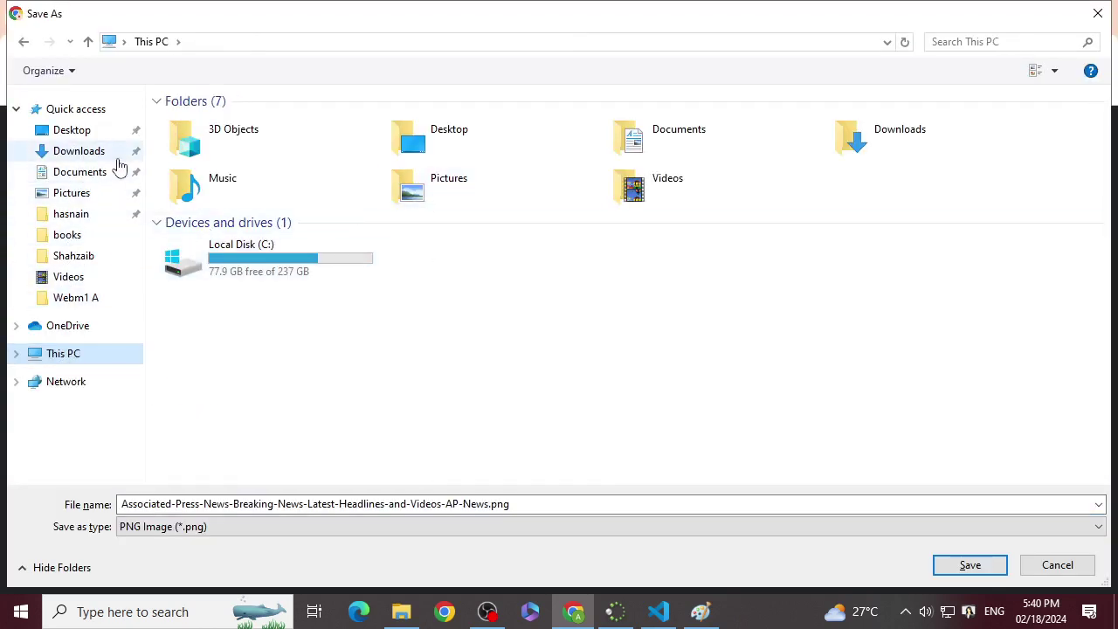
click(86, 150)
click(83, 133)
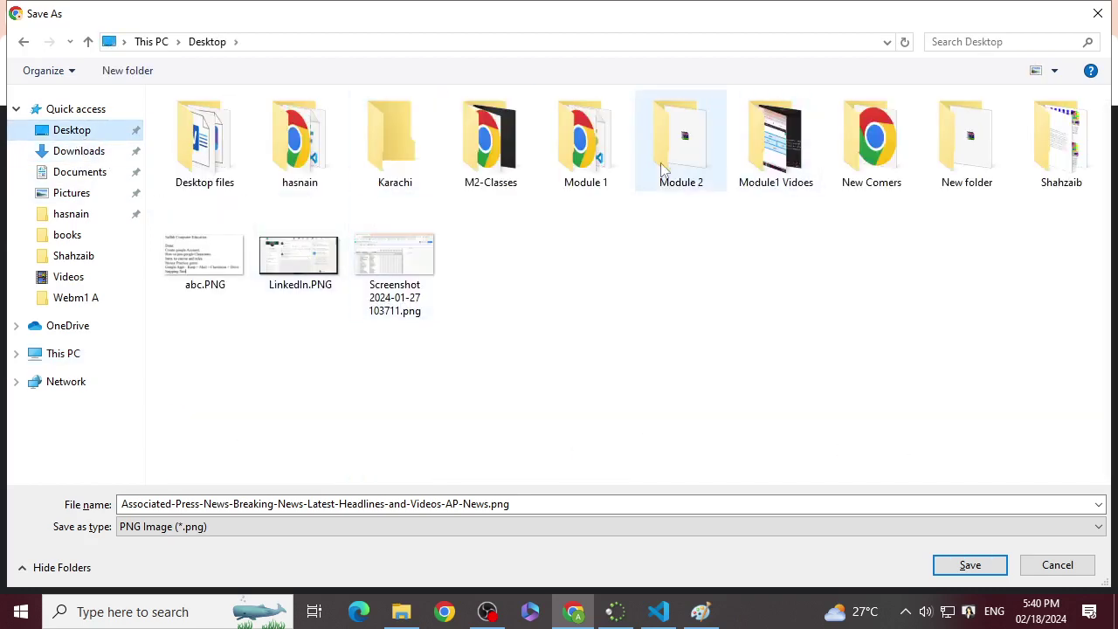
double_click(489, 138)
scroll(262, 366, down, 2)
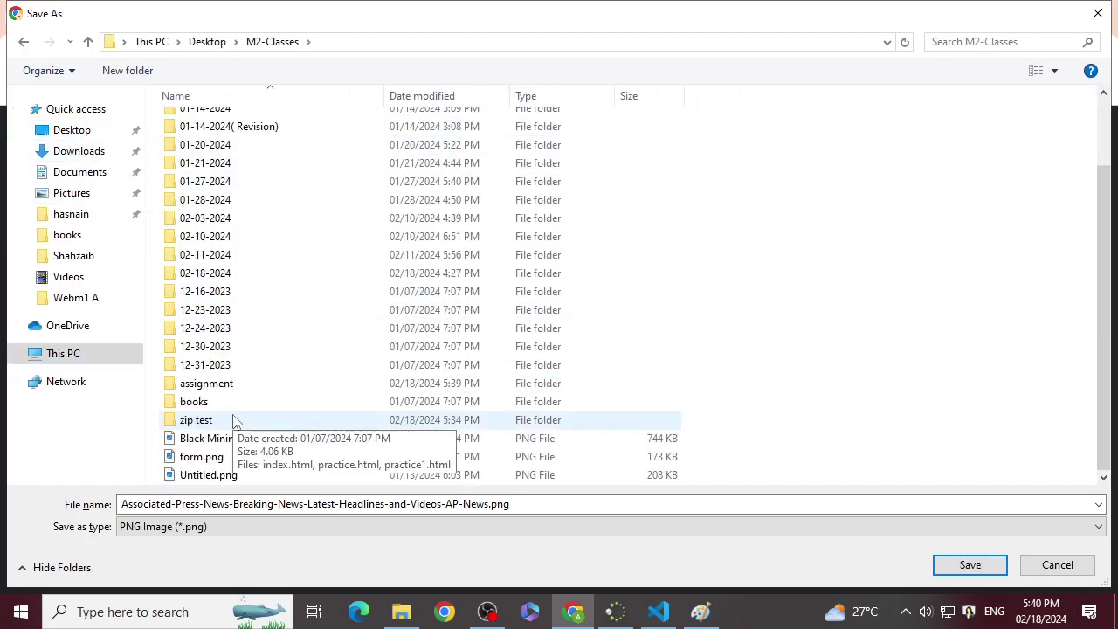
double_click(219, 385)
click(341, 504)
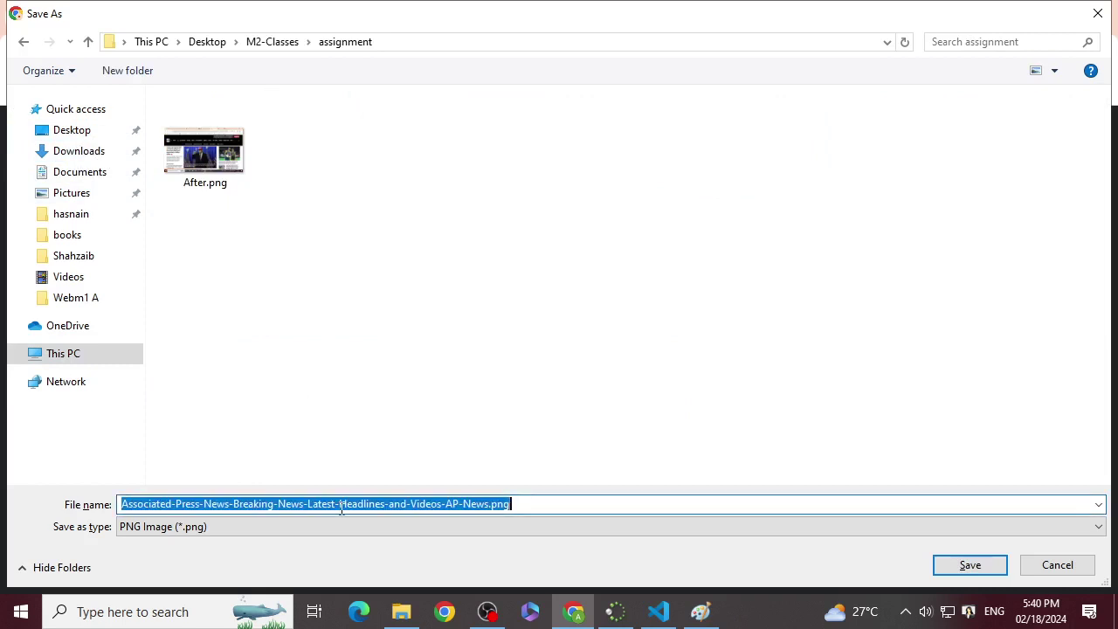
text(Before)
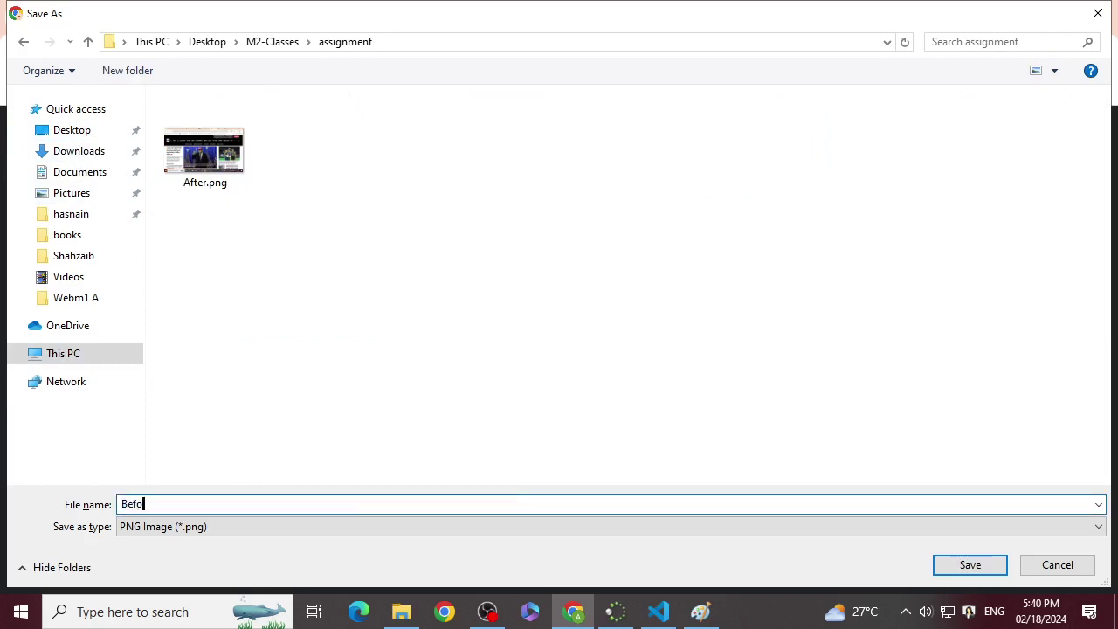
click(969, 566)
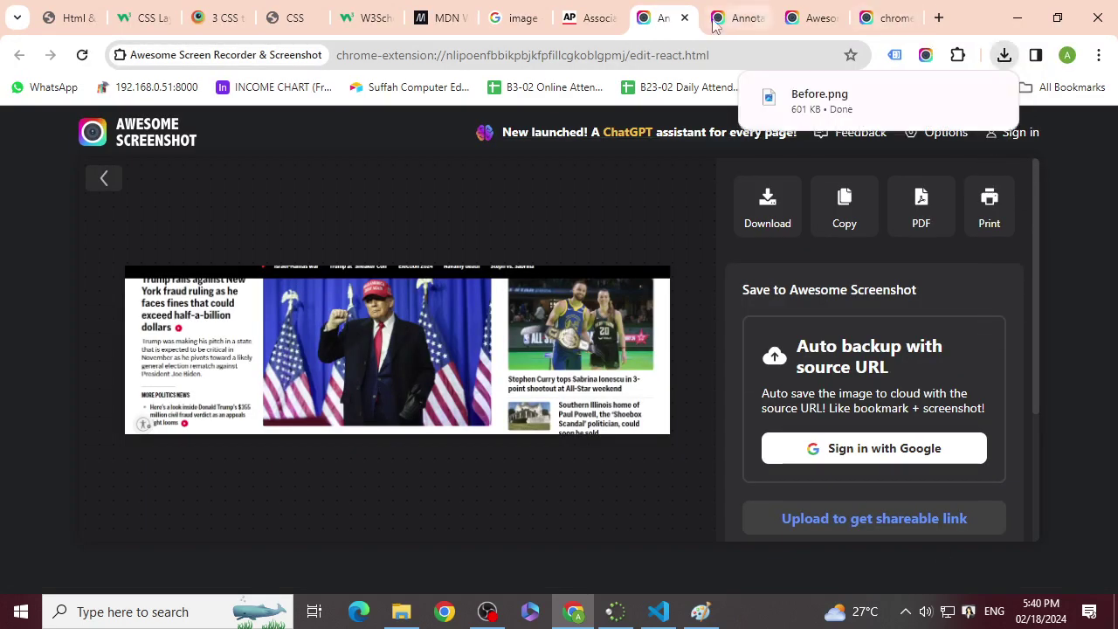
- Close the two Awesome Screenshot capture editor tabs
click(685, 17)
click(687, 24)
click(685, 18)
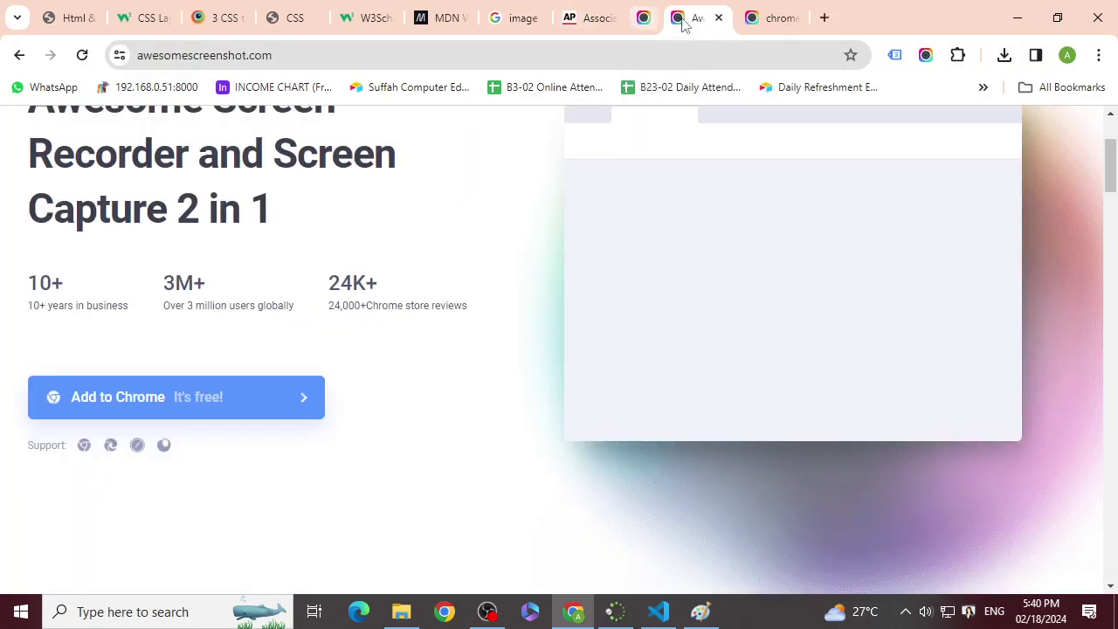
- Close the remaining tabs opened for the Awesome Screenshot extension
click(684, 18)
click(685, 18)
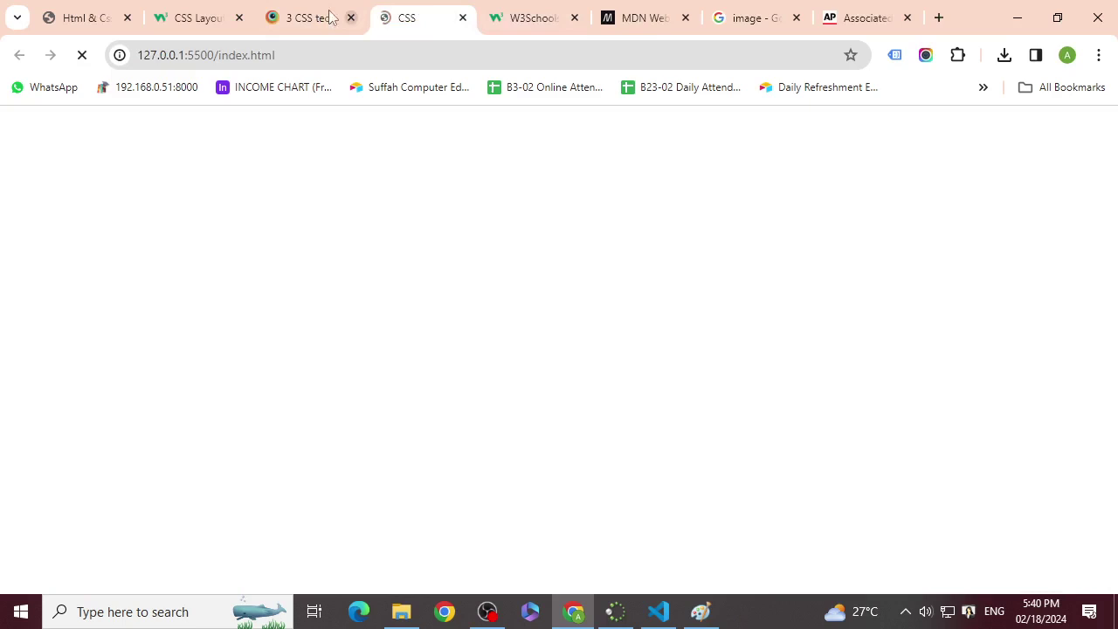
- In duckett.pdf, highlight the Layout and Boxes chapter titles and the Chapter 10 to 13 entries in the table of contents
click(118, 15)
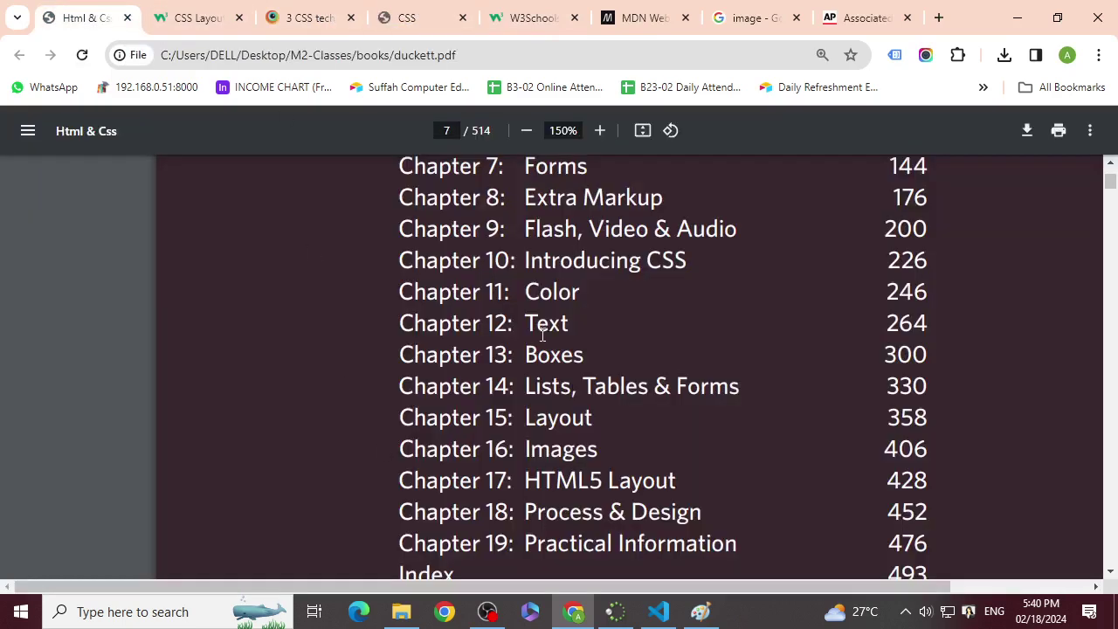
drag(525, 421, 600, 421)
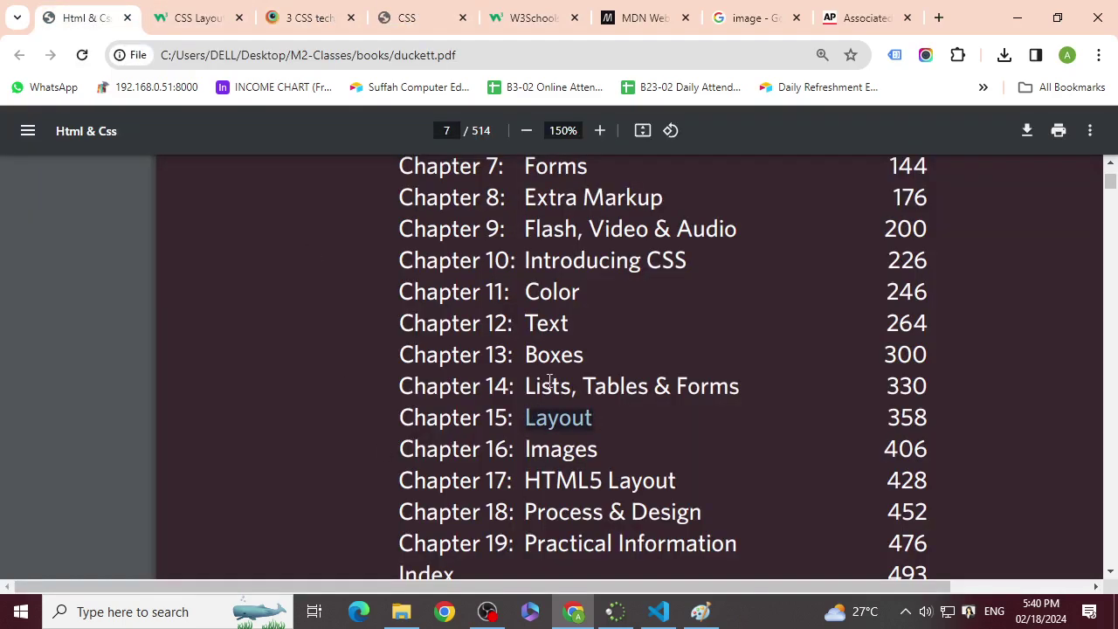
drag(525, 355, 584, 355)
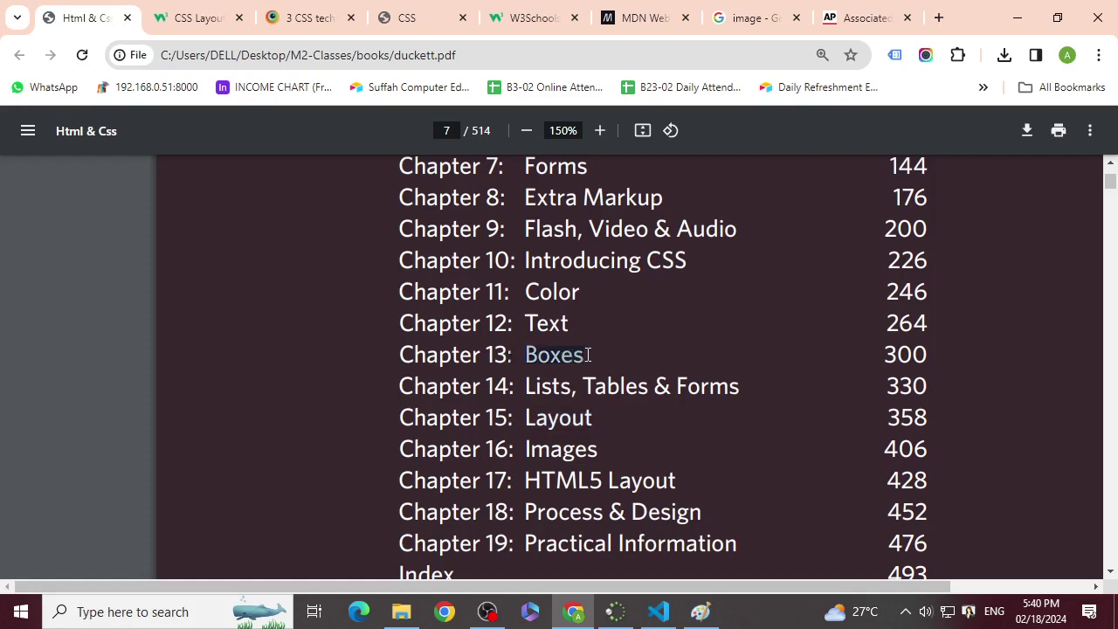
drag(594, 423, 529, 422)
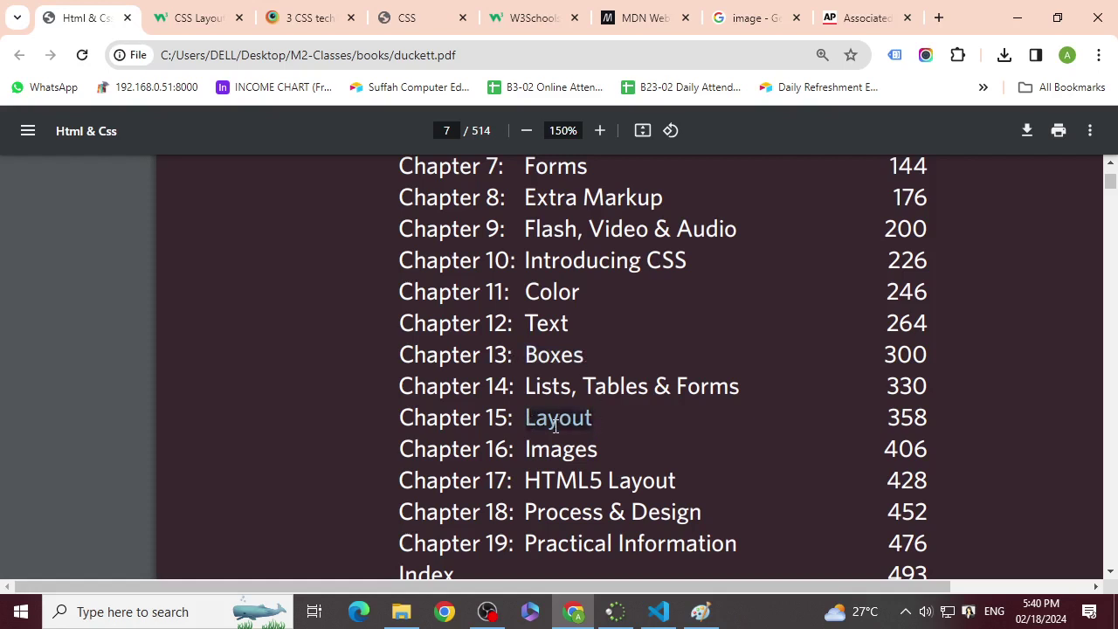
click(555, 426)
drag(583, 358, 384, 258)
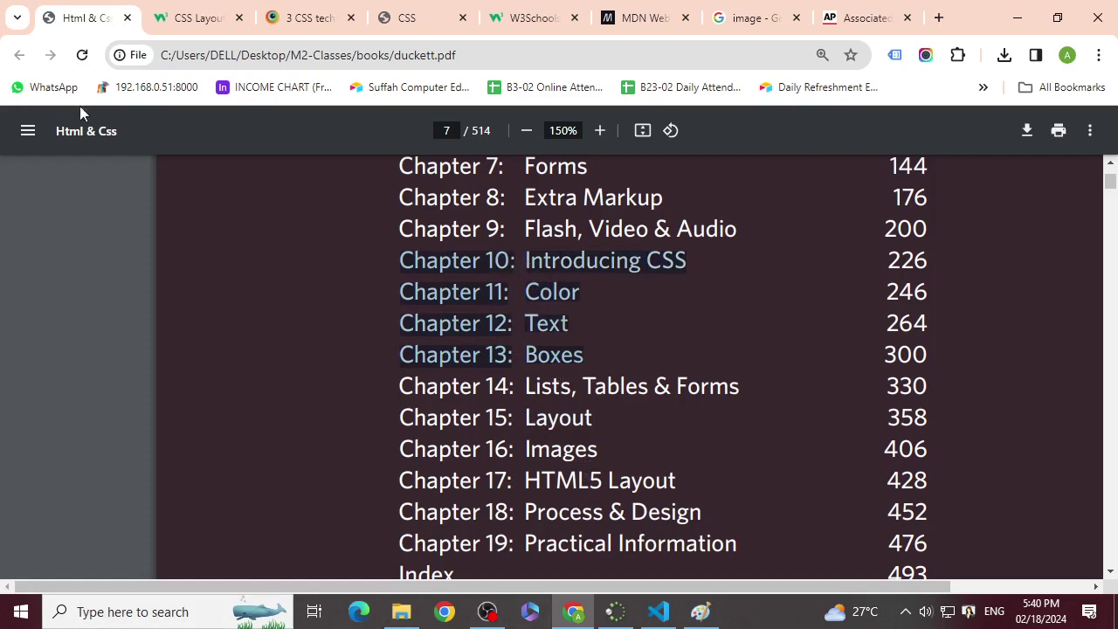
double_click(539, 354)
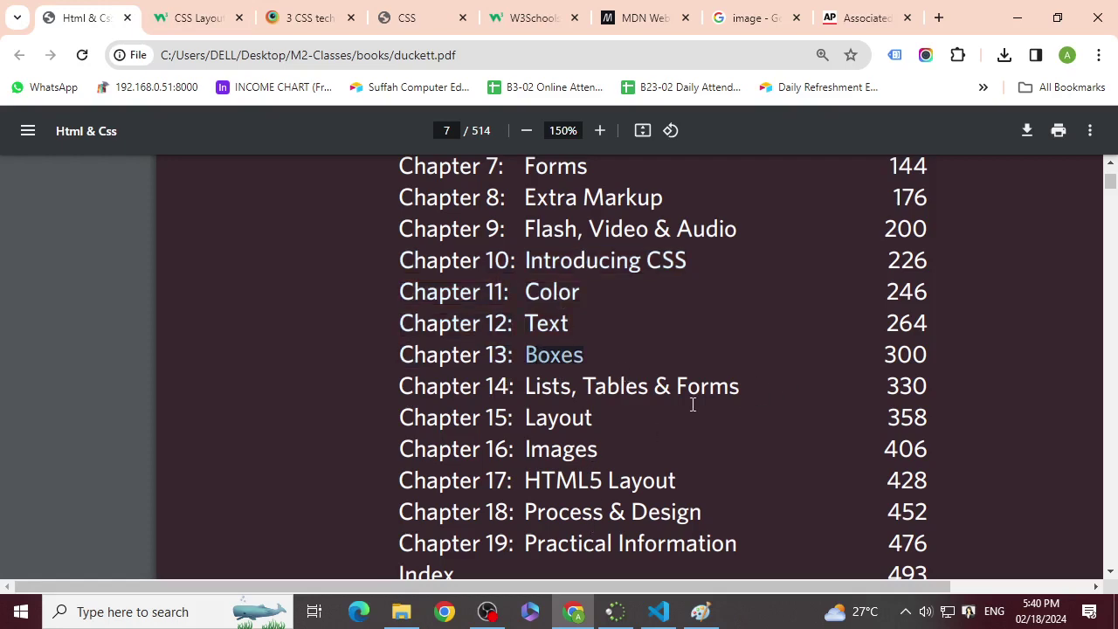
- Try to reload the CSS Positions page at 127.0.0.1:5500/index.html, checking VS Code while it loads
click(427, 10)
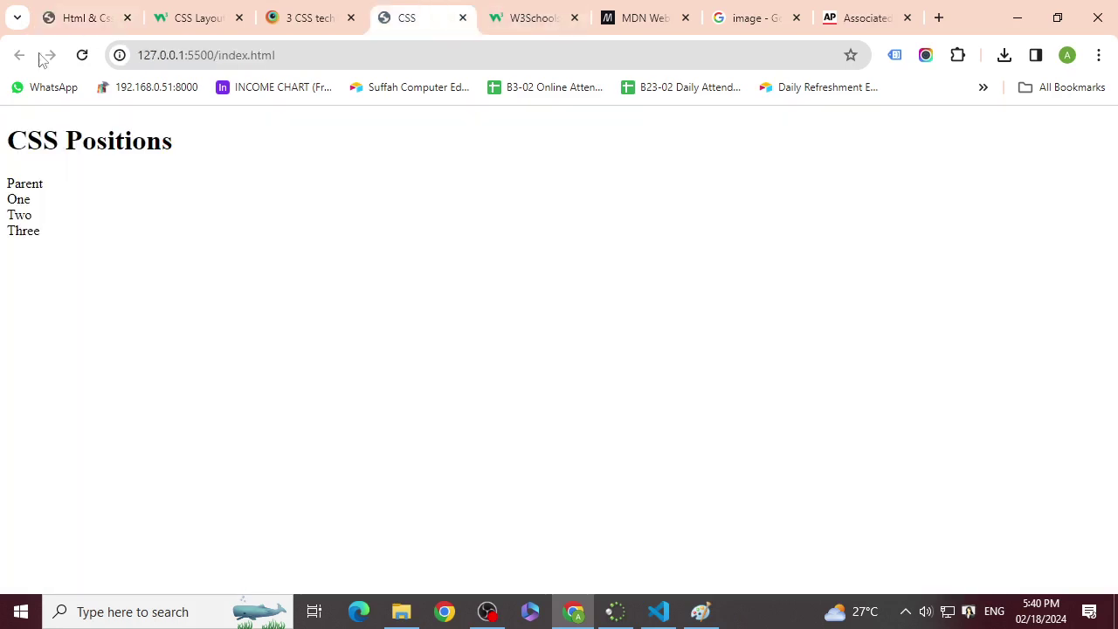
click(80, 58)
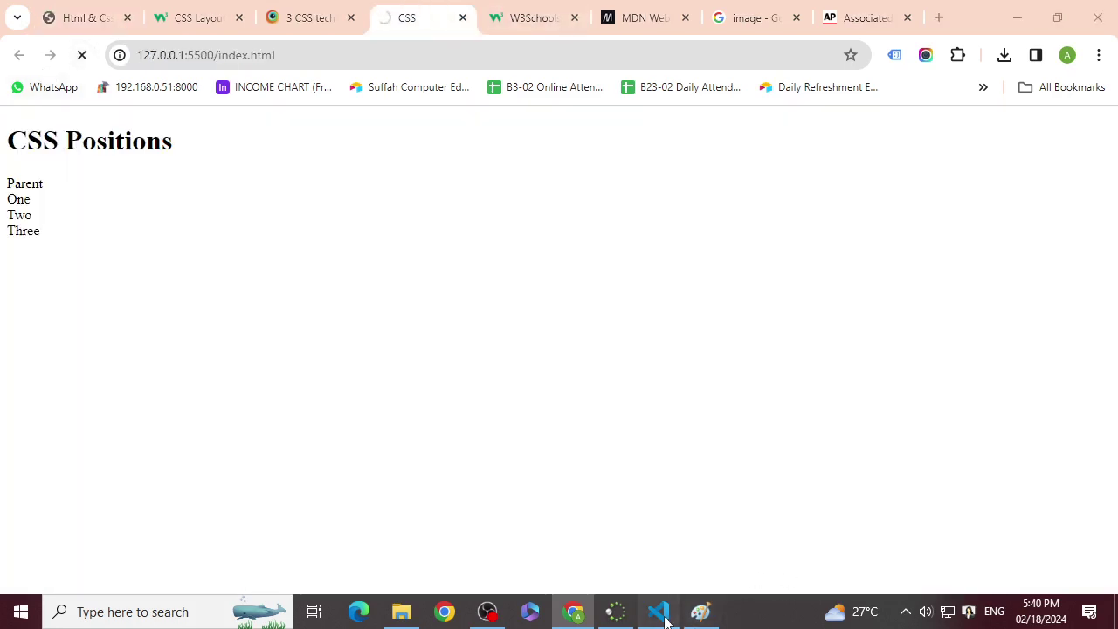
click(657, 611)
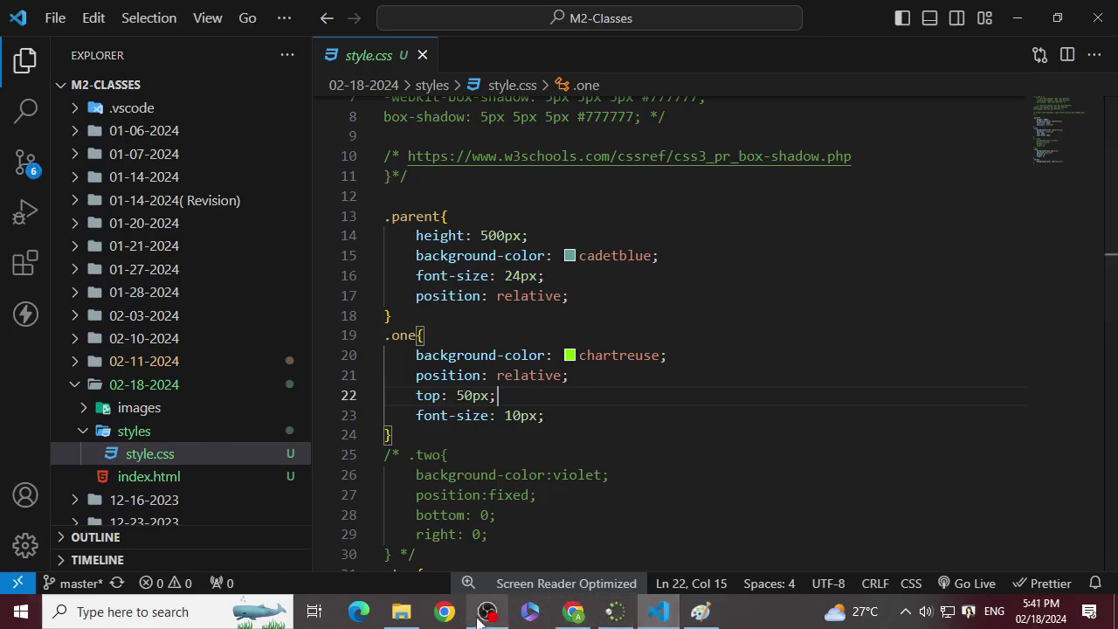
mouse_move(574, 617)
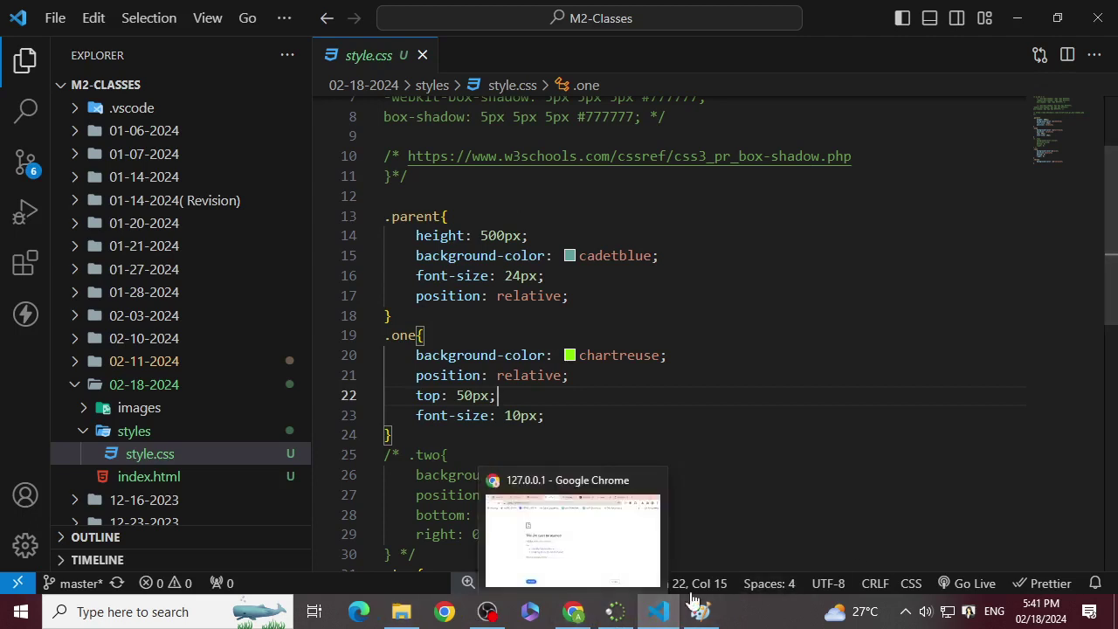
click(574, 615)
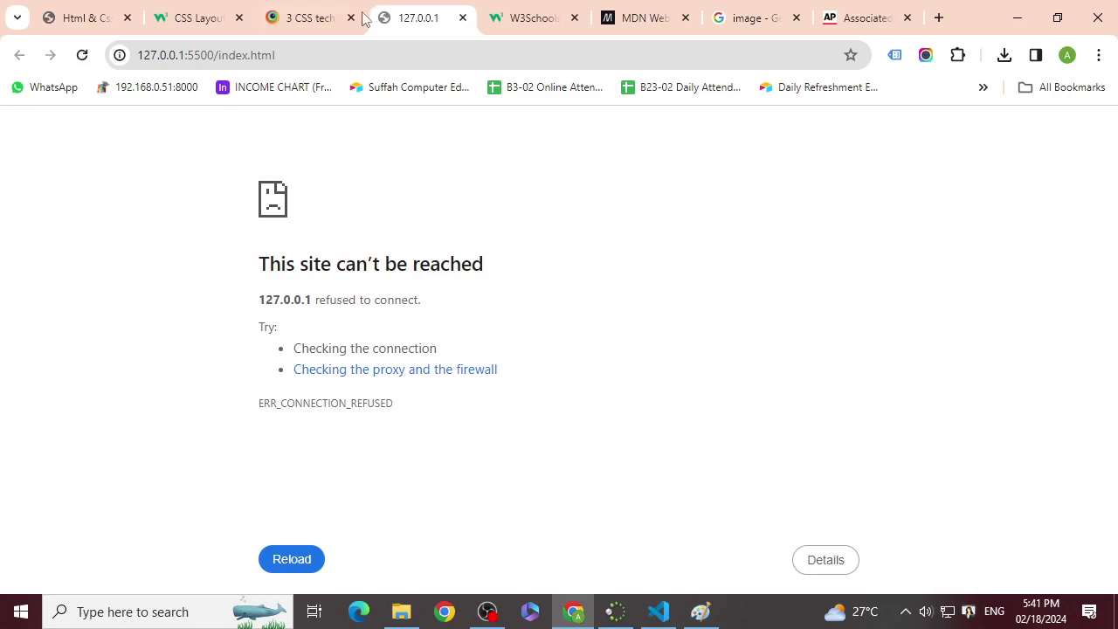
- Switch to VS Code, launch index.html from the 02-18-2024 folder with Live Server, and look over the rendered page
click(659, 611)
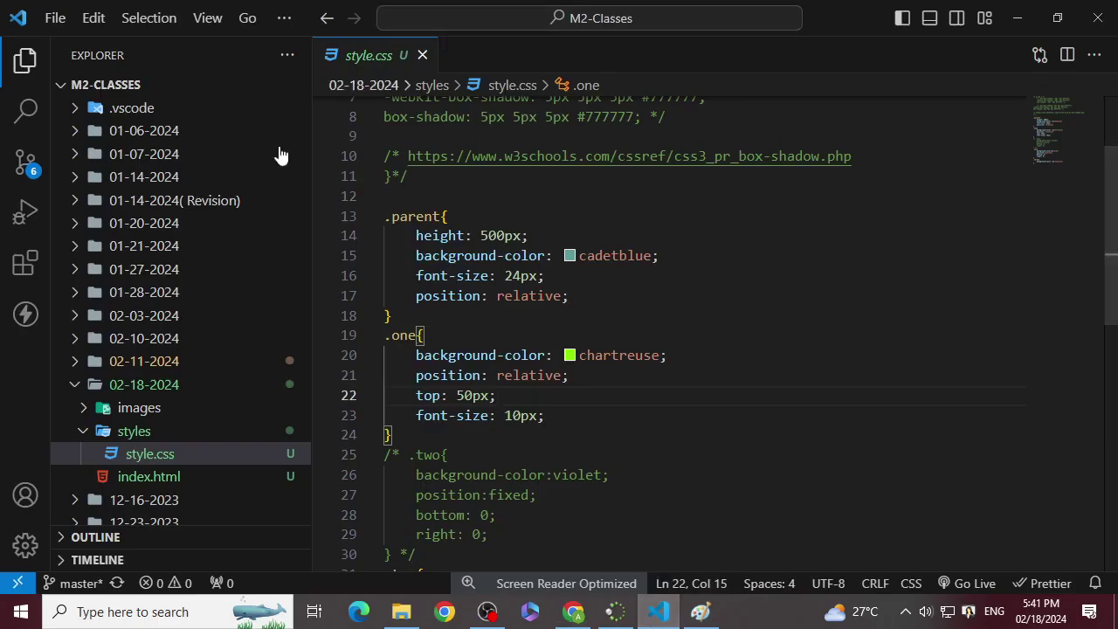
click(188, 476)
right_click(730, 344)
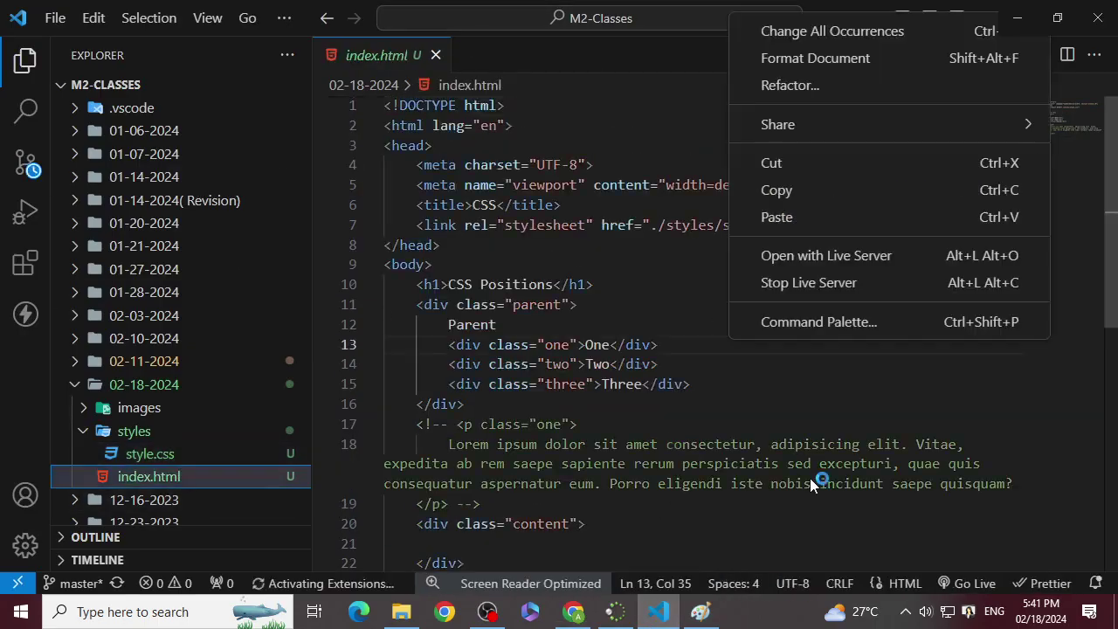
click(850, 256)
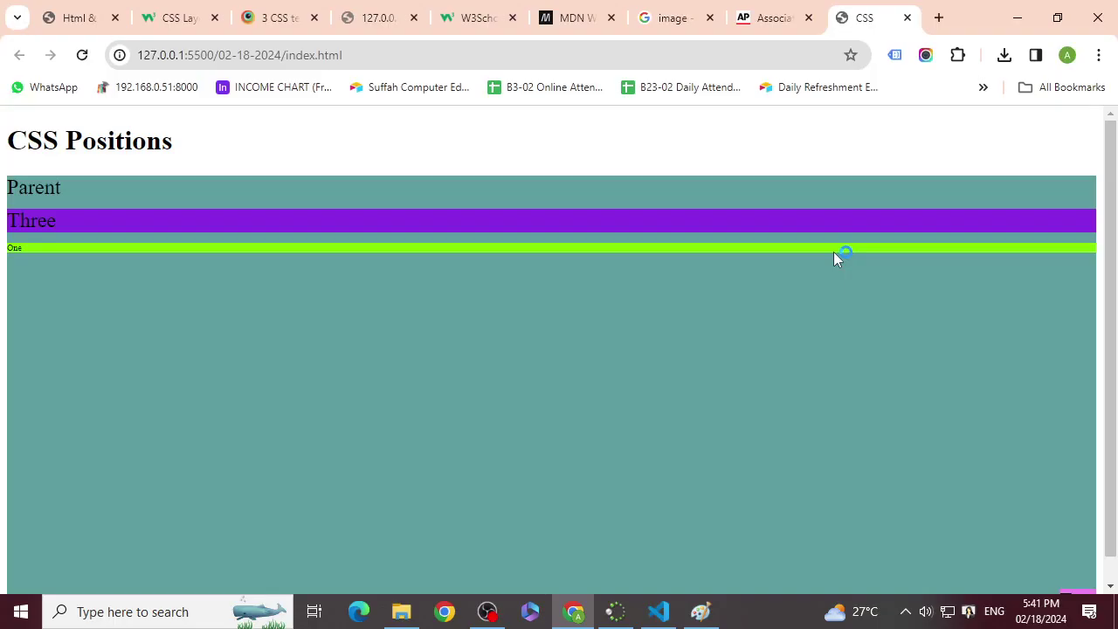
scroll(763, 342, down, 1)
scroll(723, 356, up, 1)
- Close the Associated Press tab and the old 127.0.0.1:5500/index.html tab
click(773, 17)
click(808, 18)
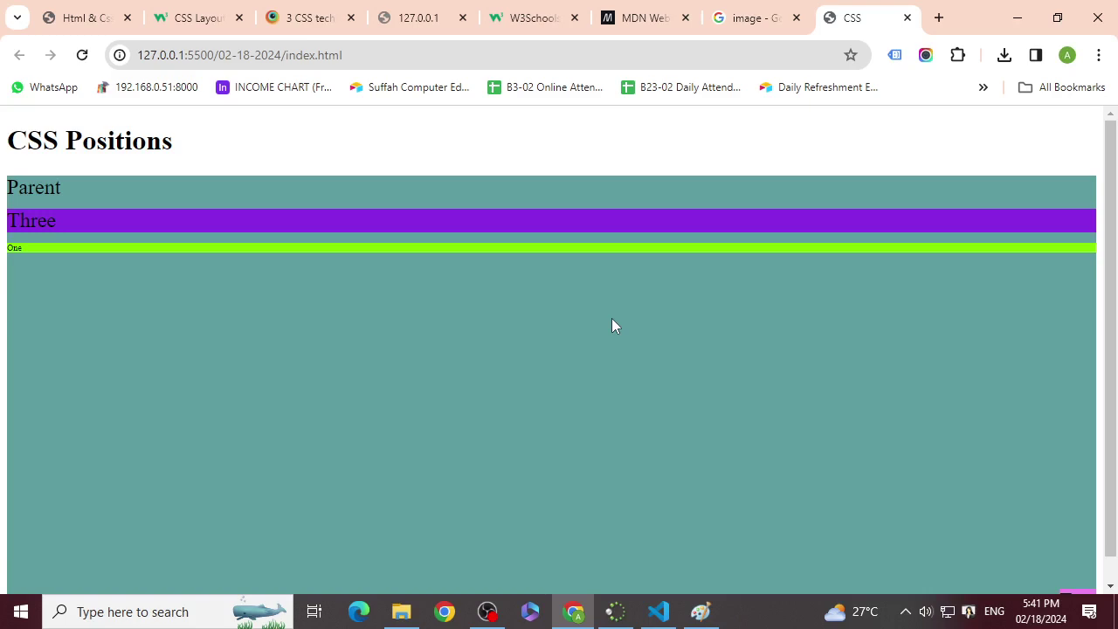
click(447, 16)
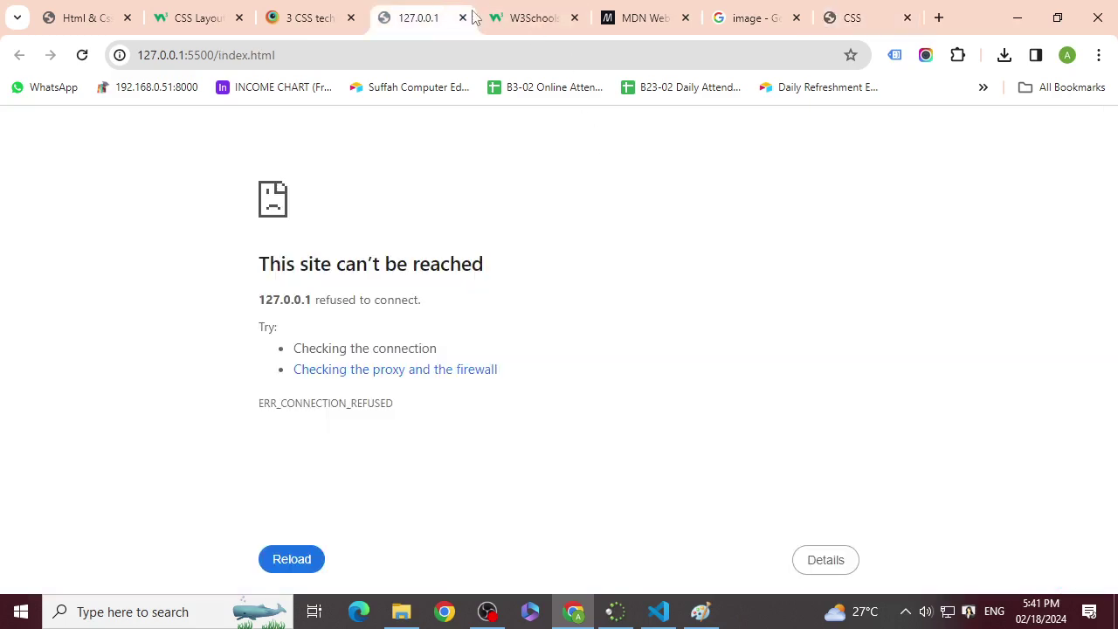
click(462, 17)
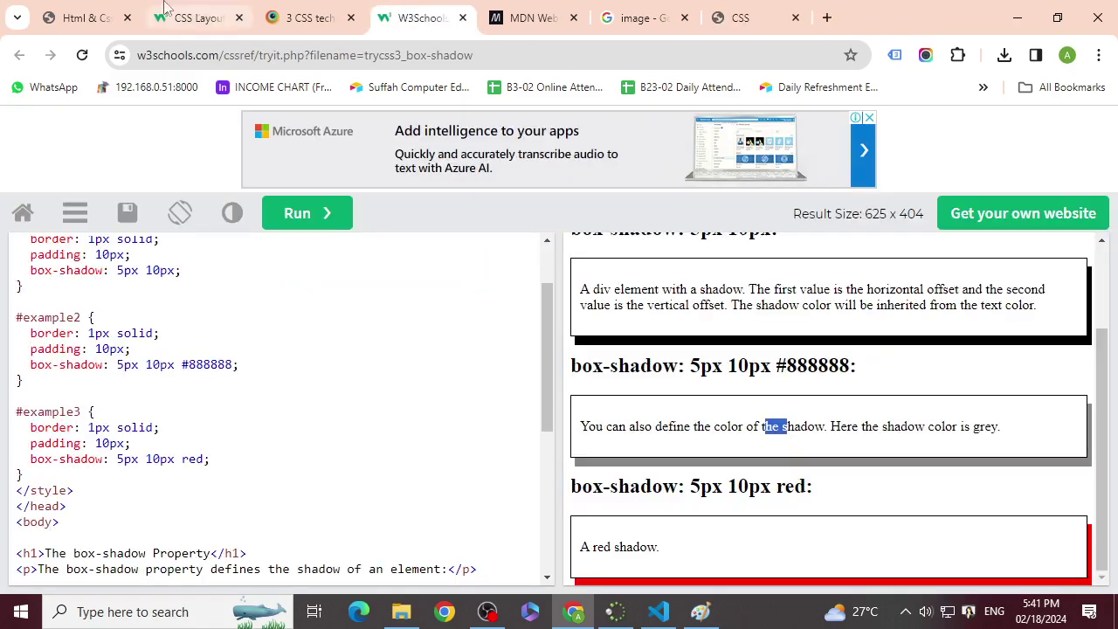
- Search Google for apnews in a new tab, and close that tab after viewing the results
click(78, 18)
click(179, 9)
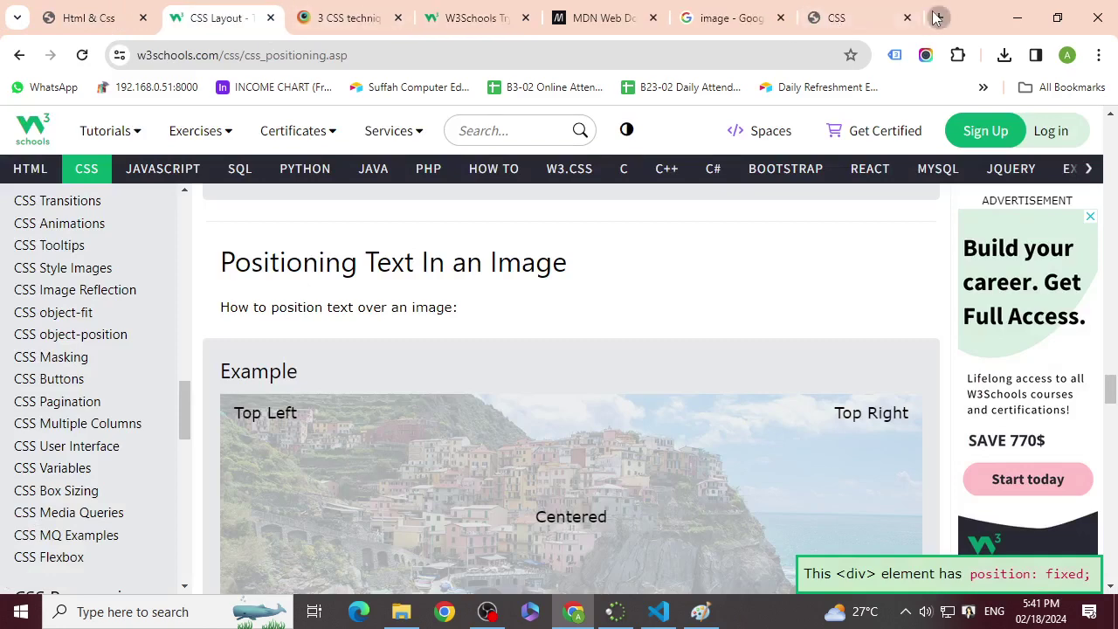
click(935, 18)
text(an)
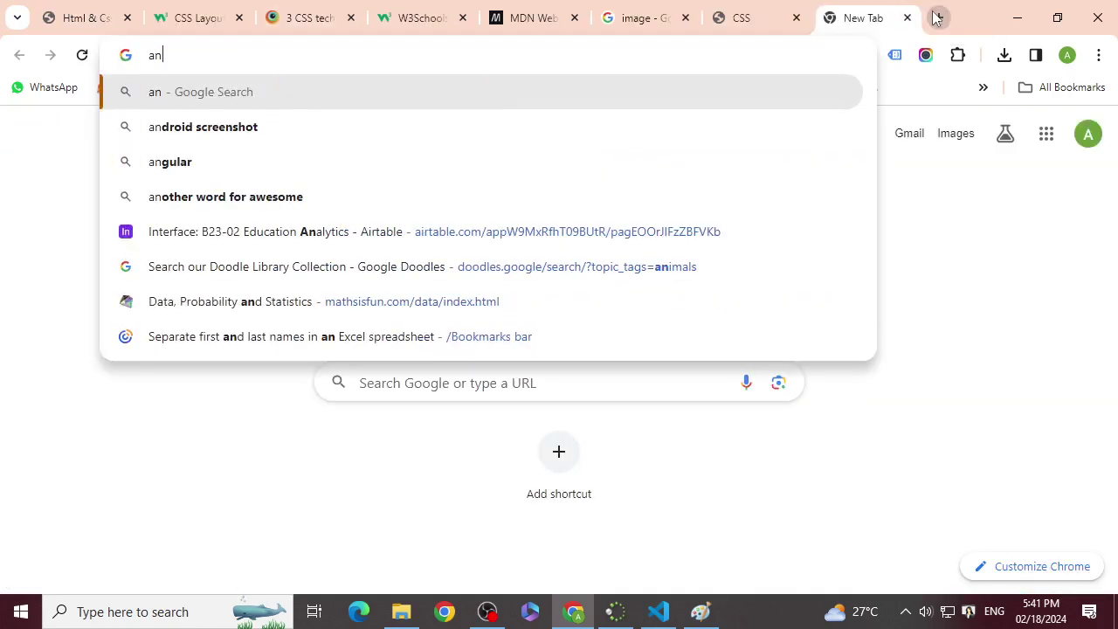
key(BackSpace)
text(pnews)
key(Return)
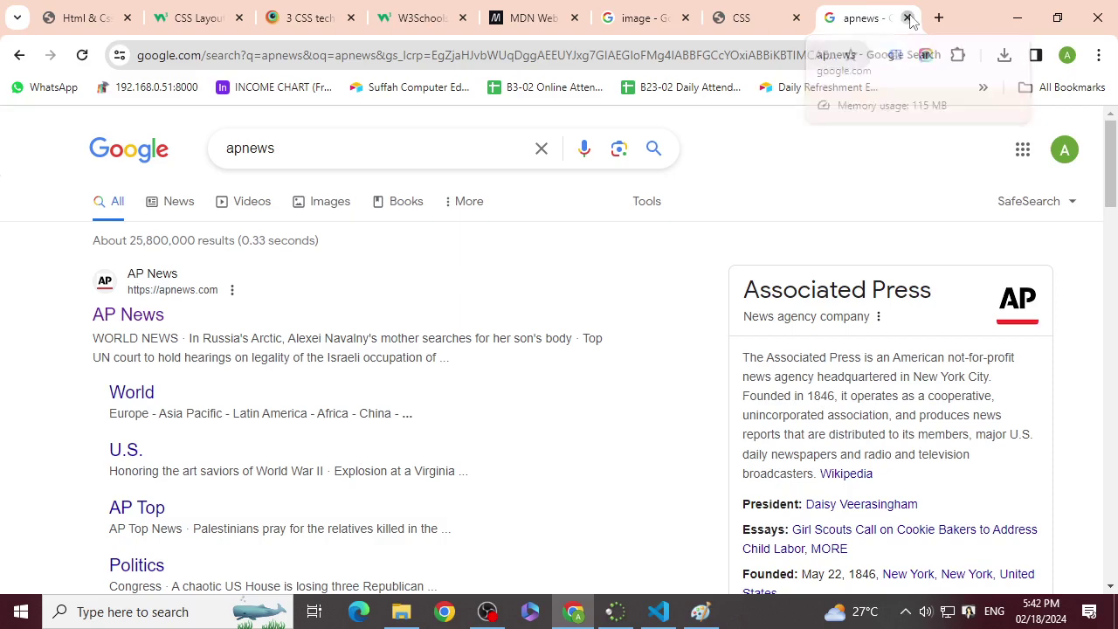
click(908, 17)
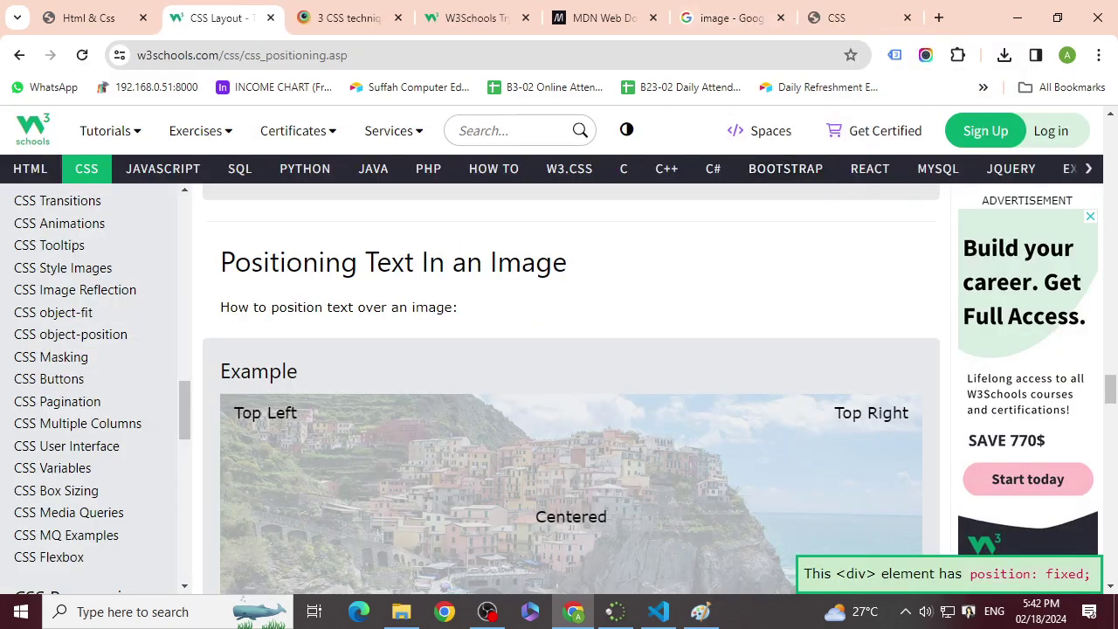
- Highlight the Chapter 14 title Lists, Tables & Forms in duckett.pdf's contents and jump to page 330
click(128, 13)
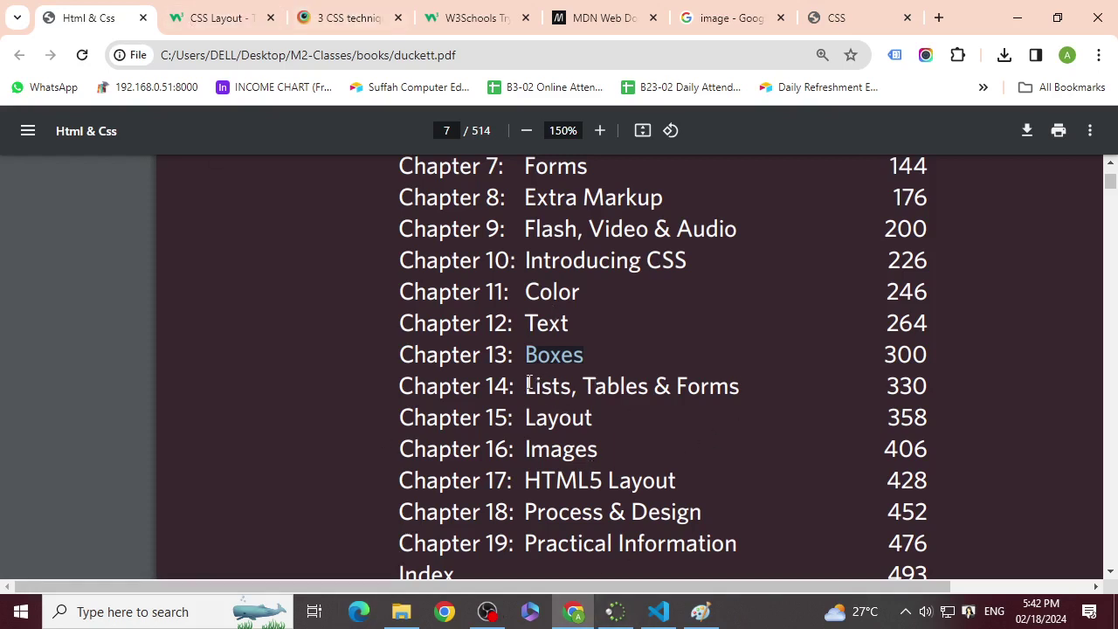
drag(527, 384, 750, 377)
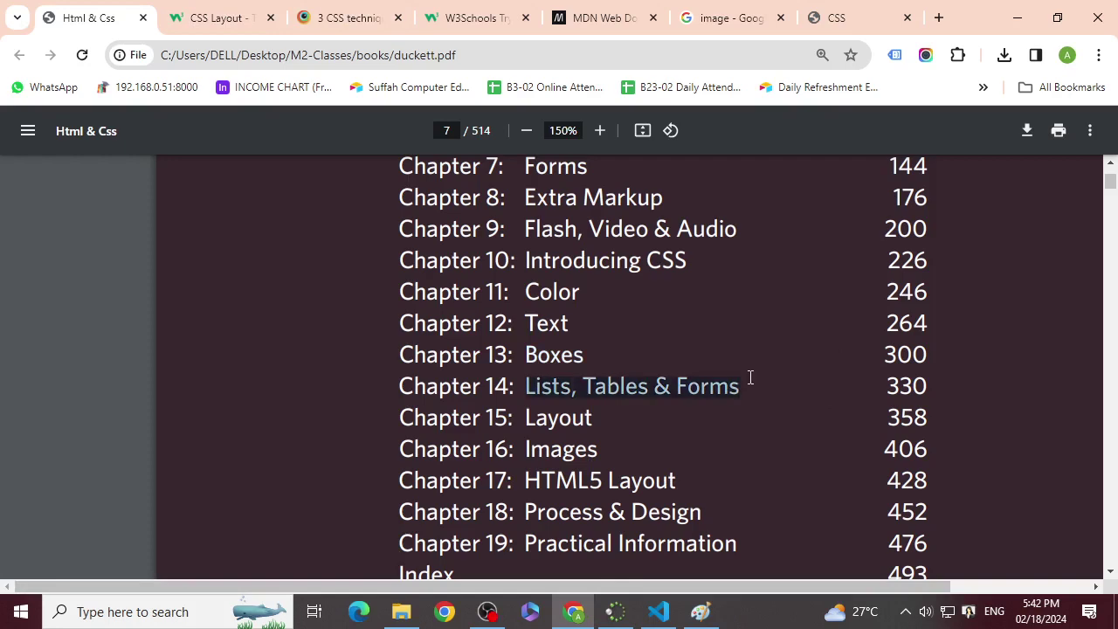
click(445, 130)
text(330)
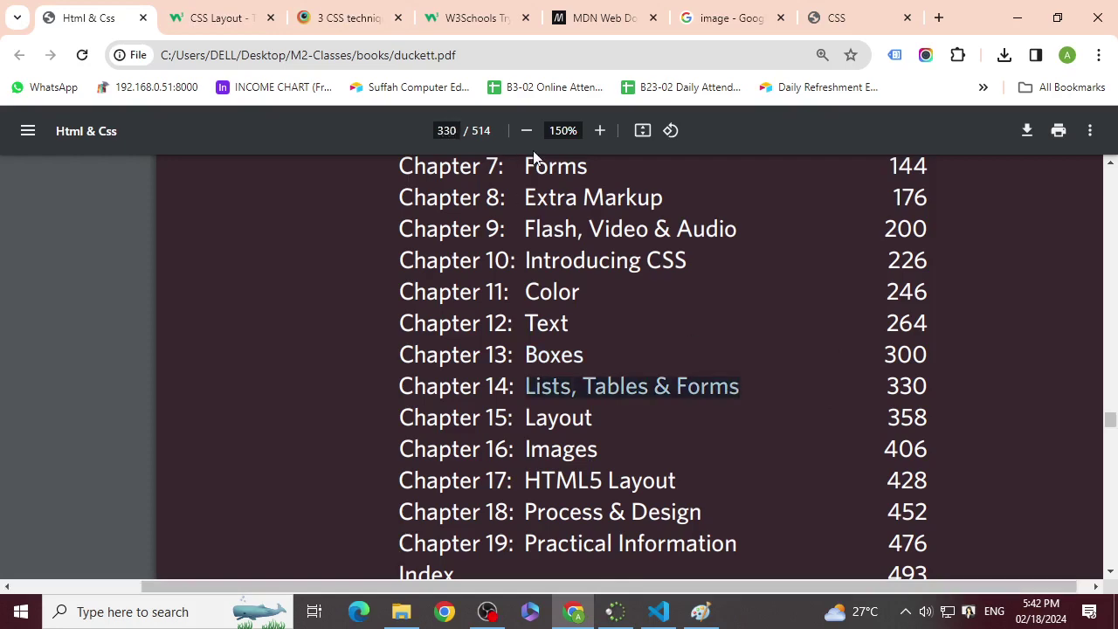
key(Return)
- Find the Chapter 14 opening page beyond page 330, reducing the PDF zoom to 110%
scroll(720, 442, down, 12)
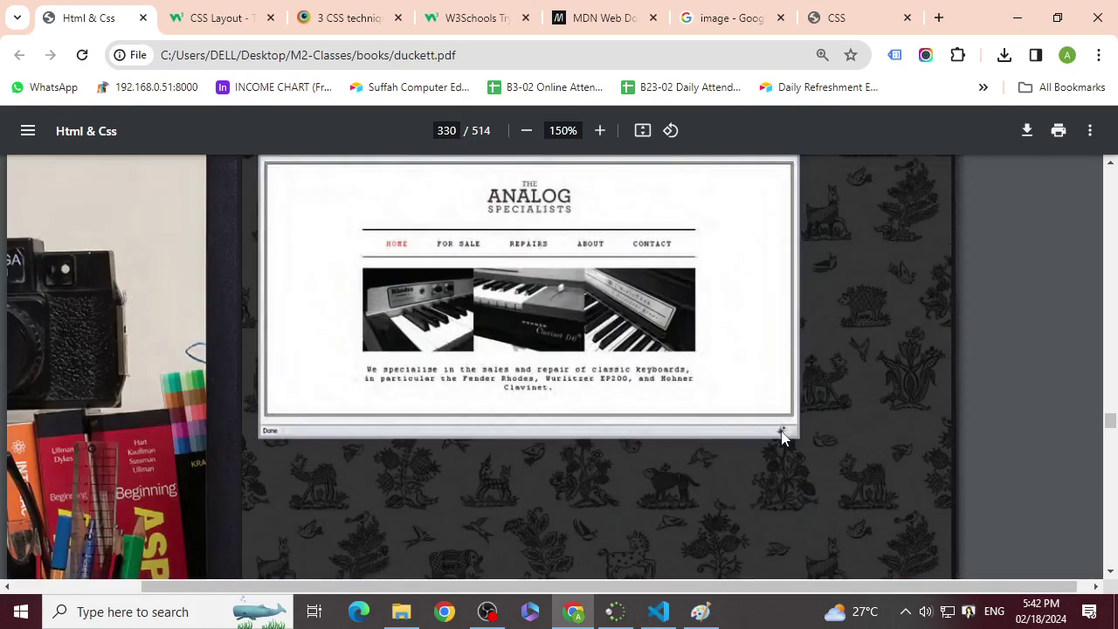
scroll(793, 492, down, 15)
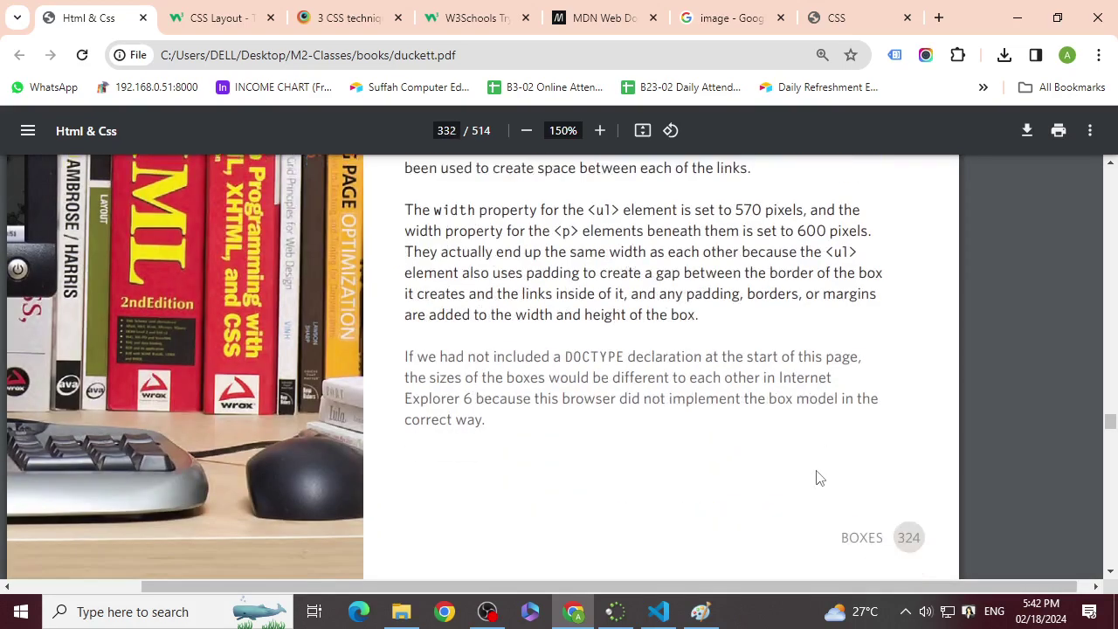
scroll(831, 445, down, 10)
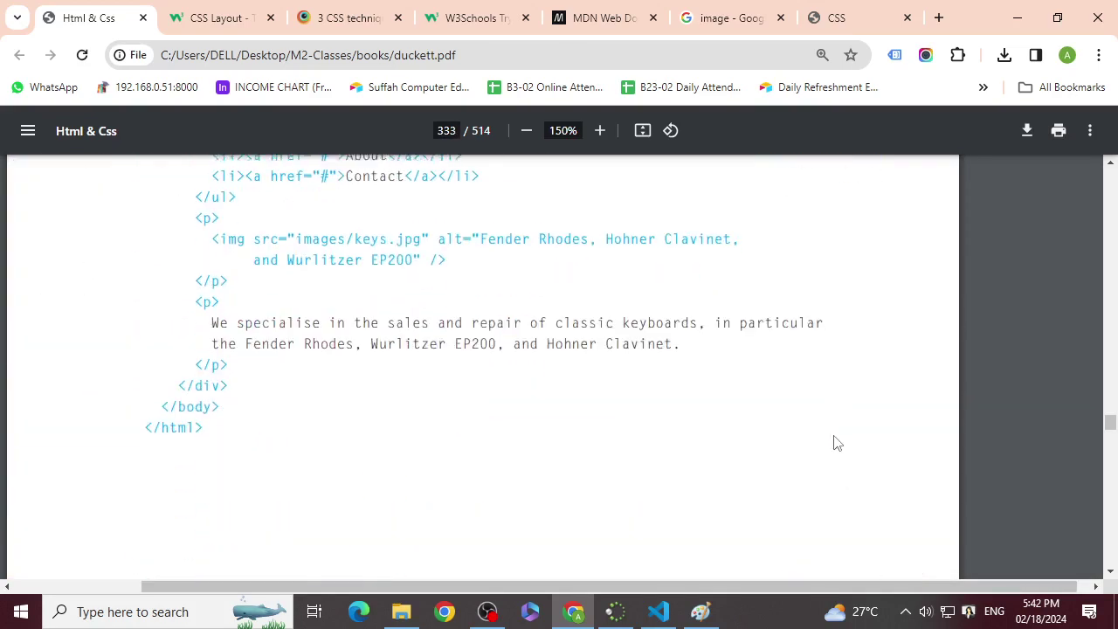
scroll(815, 511, down, 5)
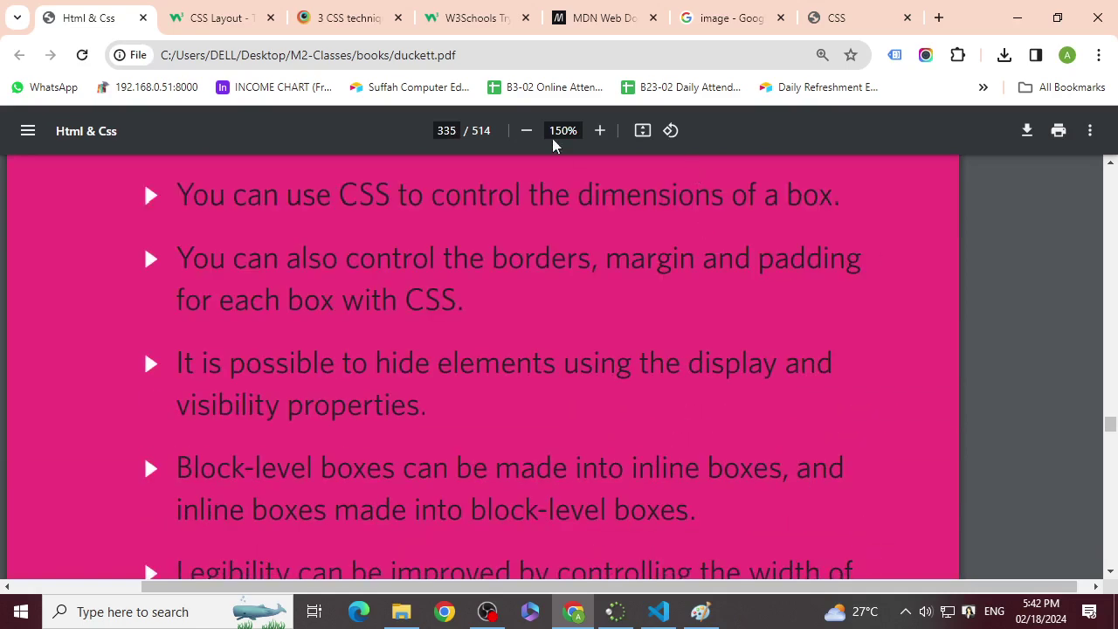
click(526, 130)
click(526, 130)
scroll(591, 311, down, 20)
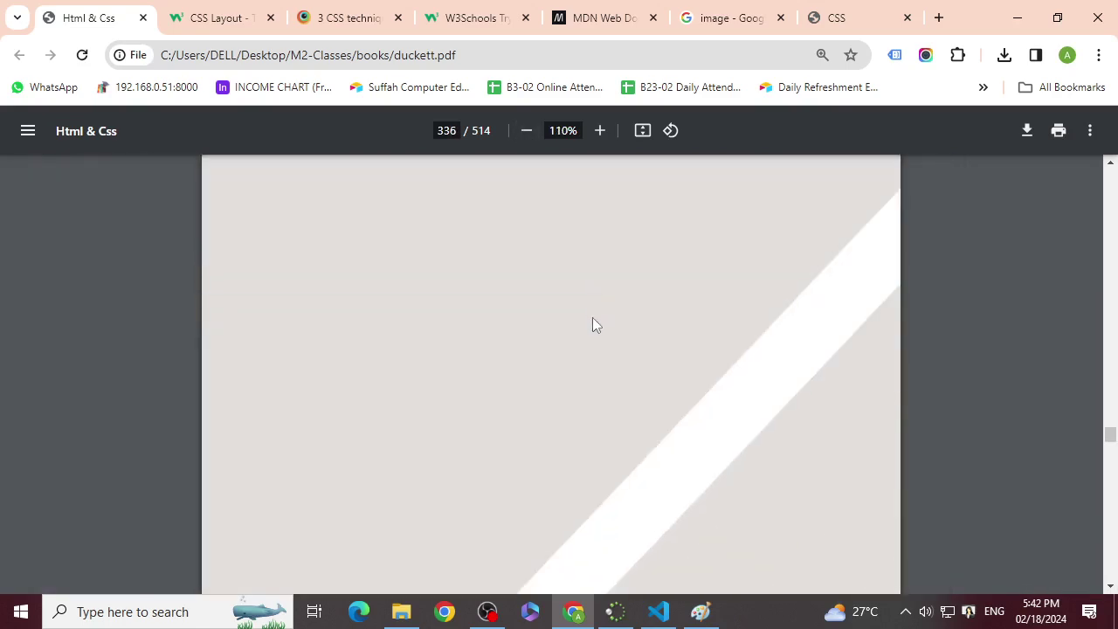
scroll(592, 330, up, 2)
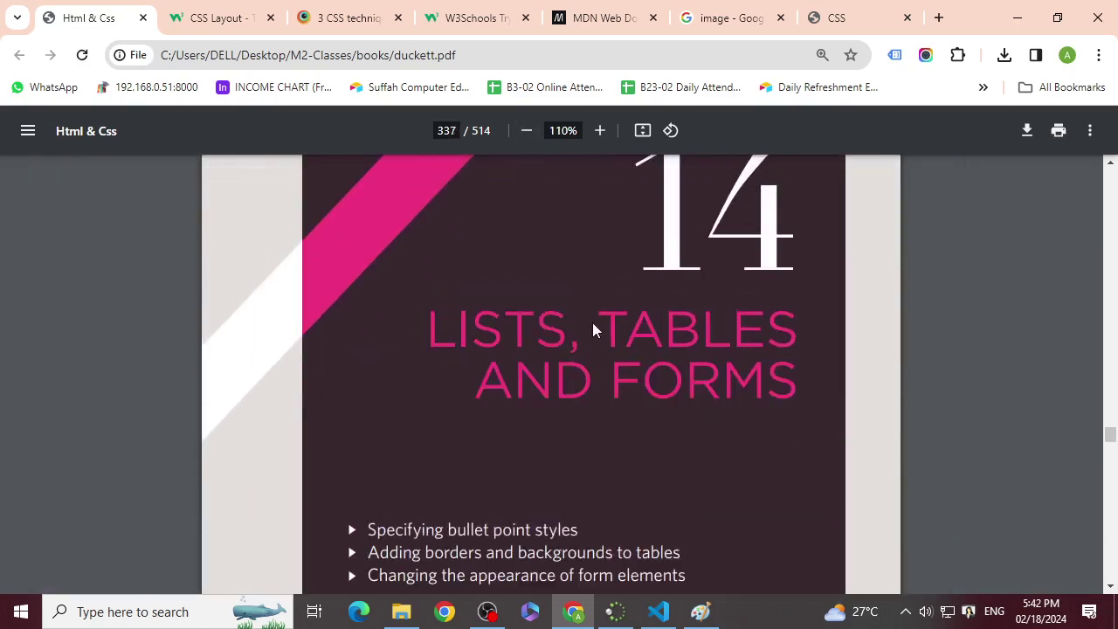
- Examine the Lists, Tables and Forms title page and its list of topics
scroll(593, 329, up, 2)
scroll(623, 324, down, 1)
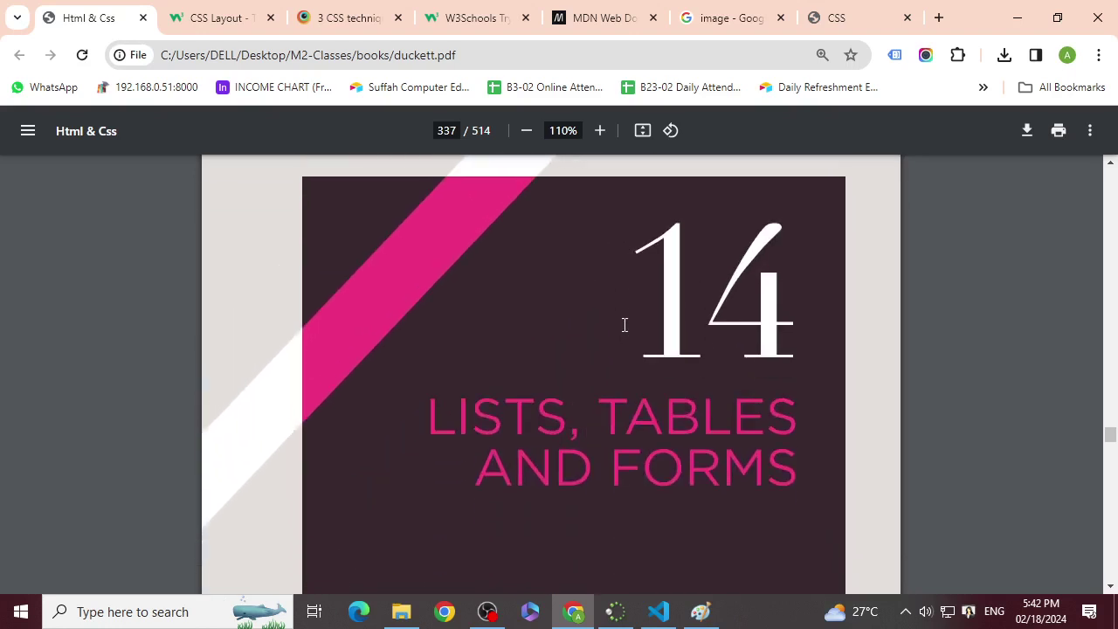
scroll(547, 354, up, 1)
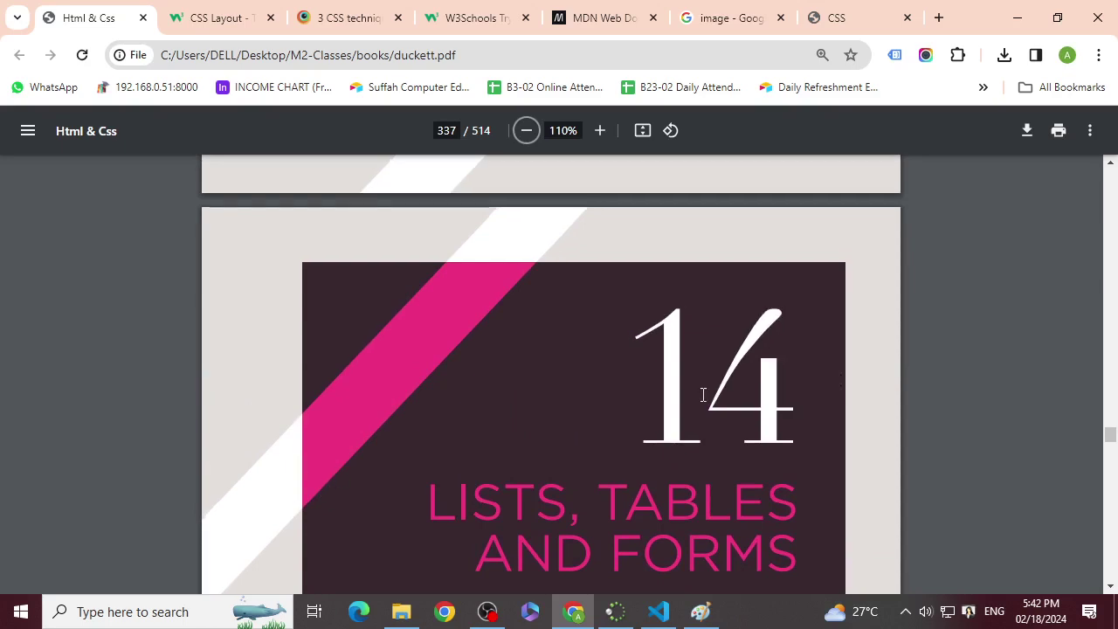
scroll(709, 411, down, 1)
scroll(664, 497, down, 7)
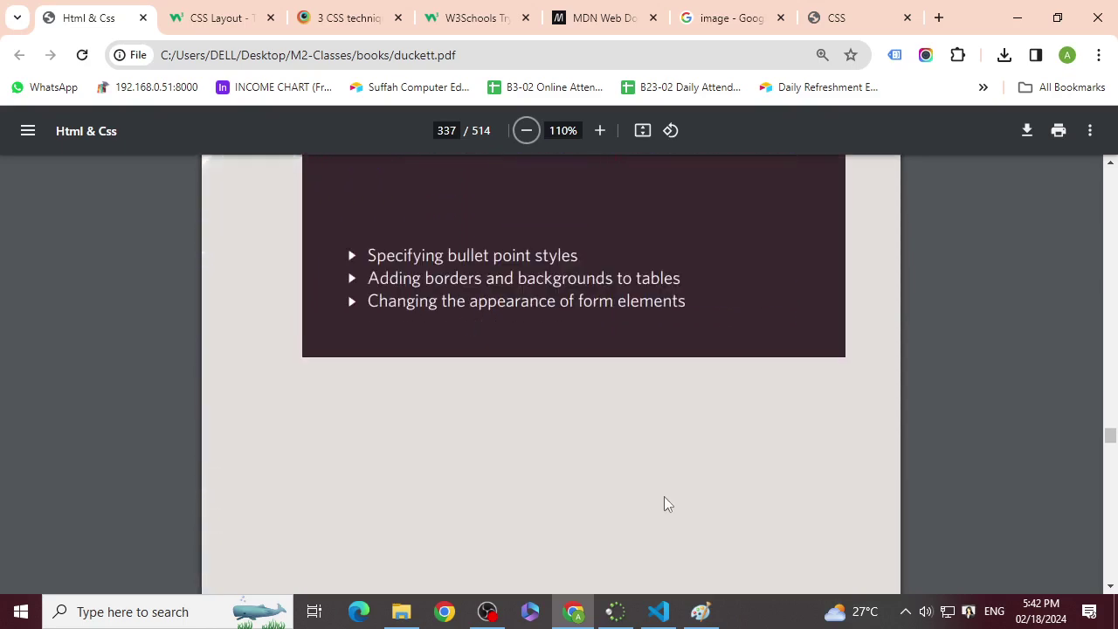
scroll(529, 393, up, 4)
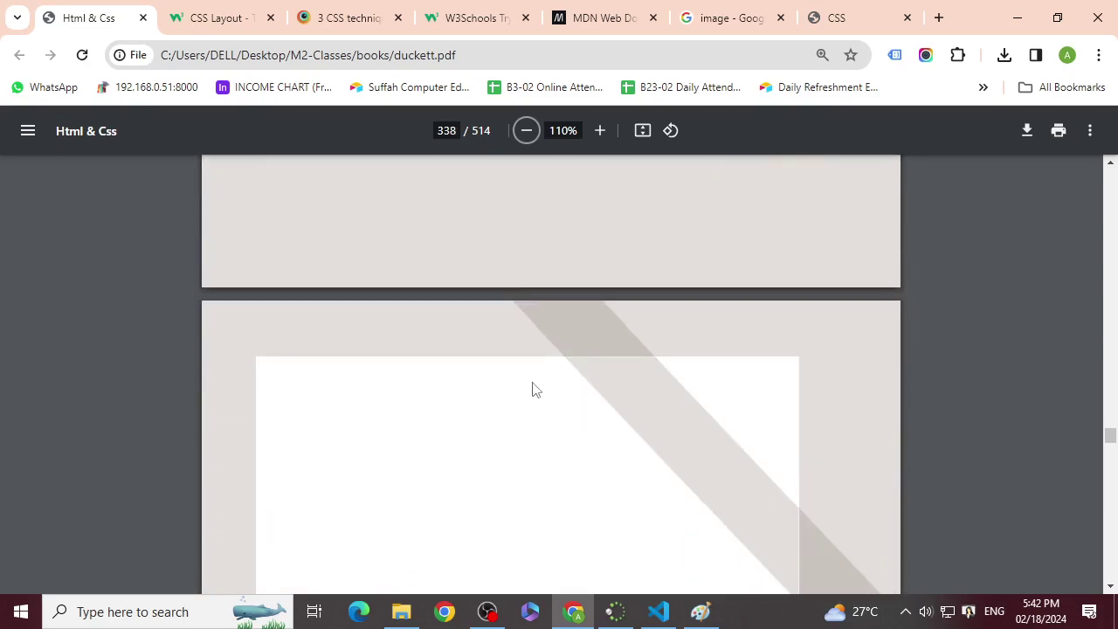
- Read the Chapter 14 introduction on page 338, highlighting "of HTML elements" and part of the bullet point topic
scroll(525, 339, down, 2)
scroll(311, 463, down, 1)
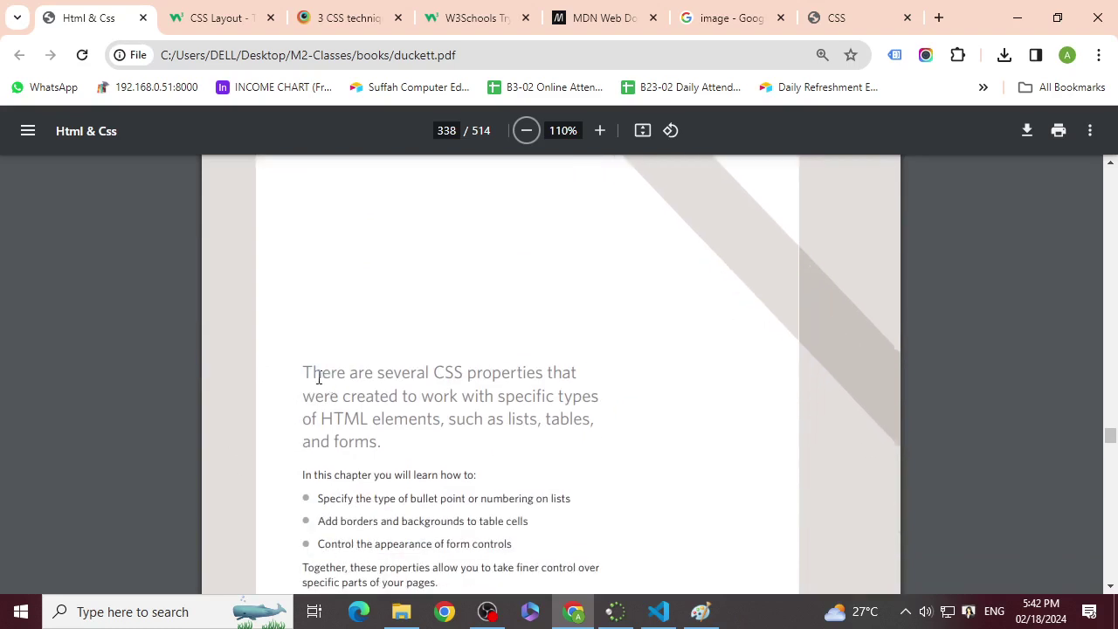
drag(314, 375, 449, 430)
click(449, 430)
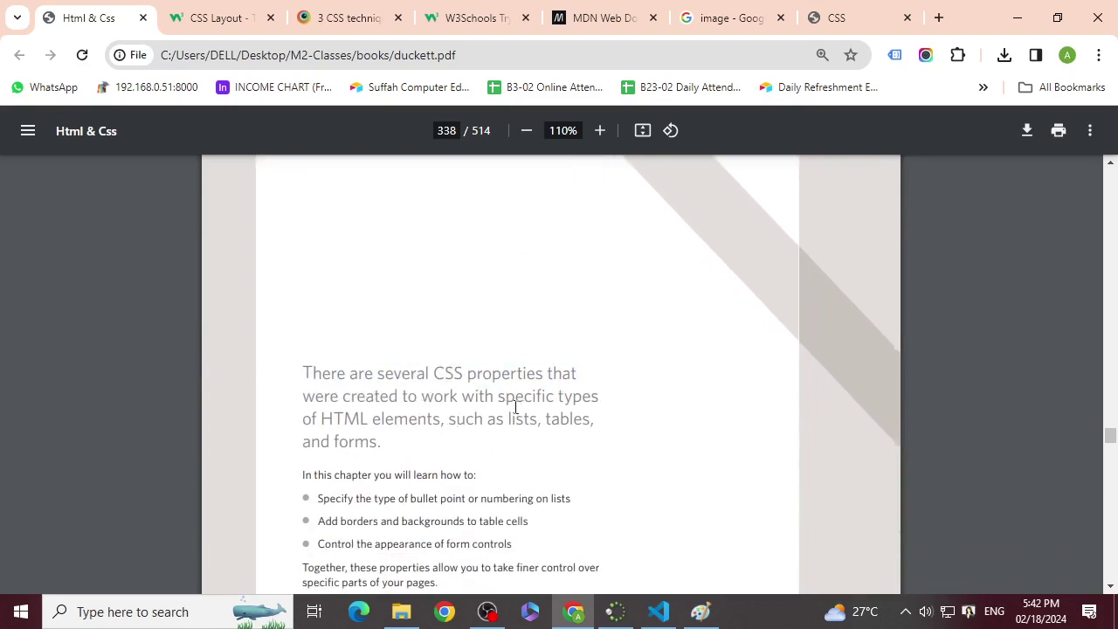
drag(311, 419, 441, 420)
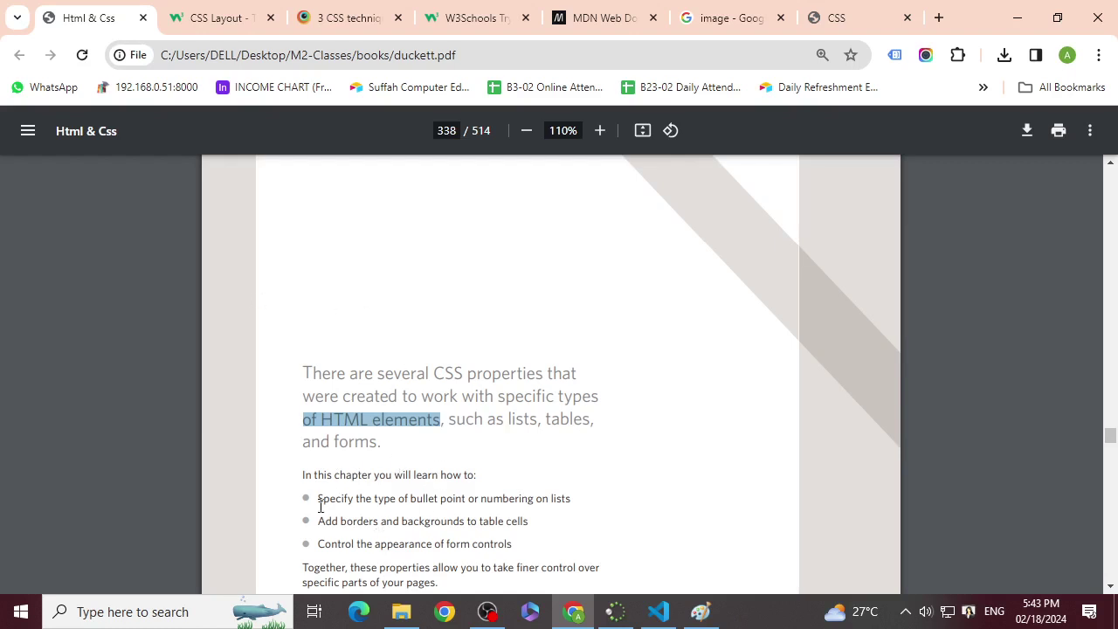
scroll(434, 478, down, 1)
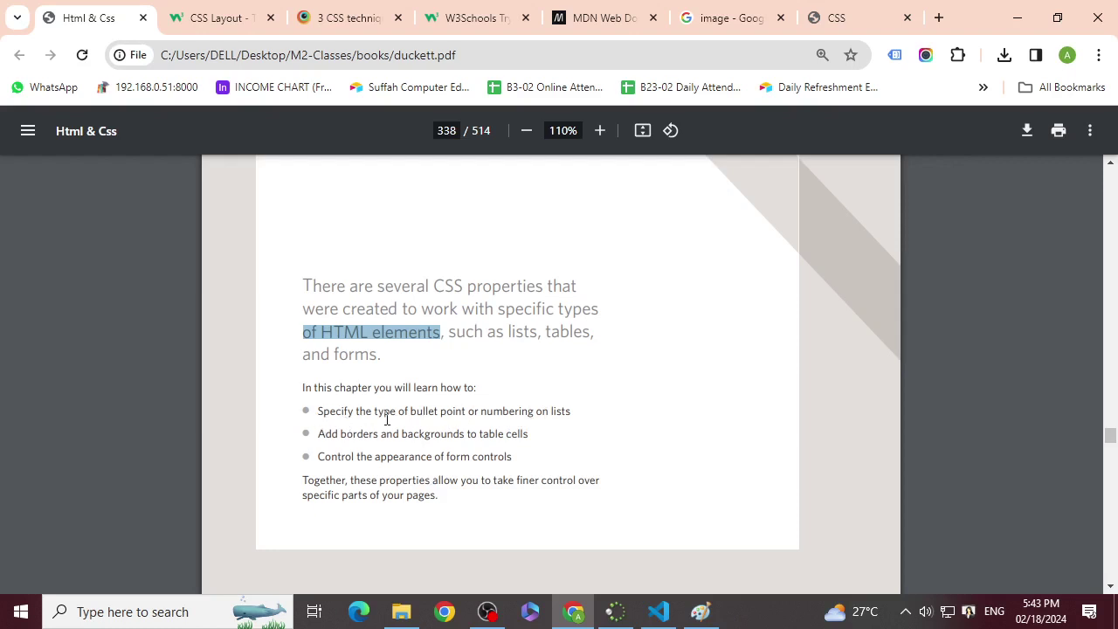
drag(360, 412, 473, 404)
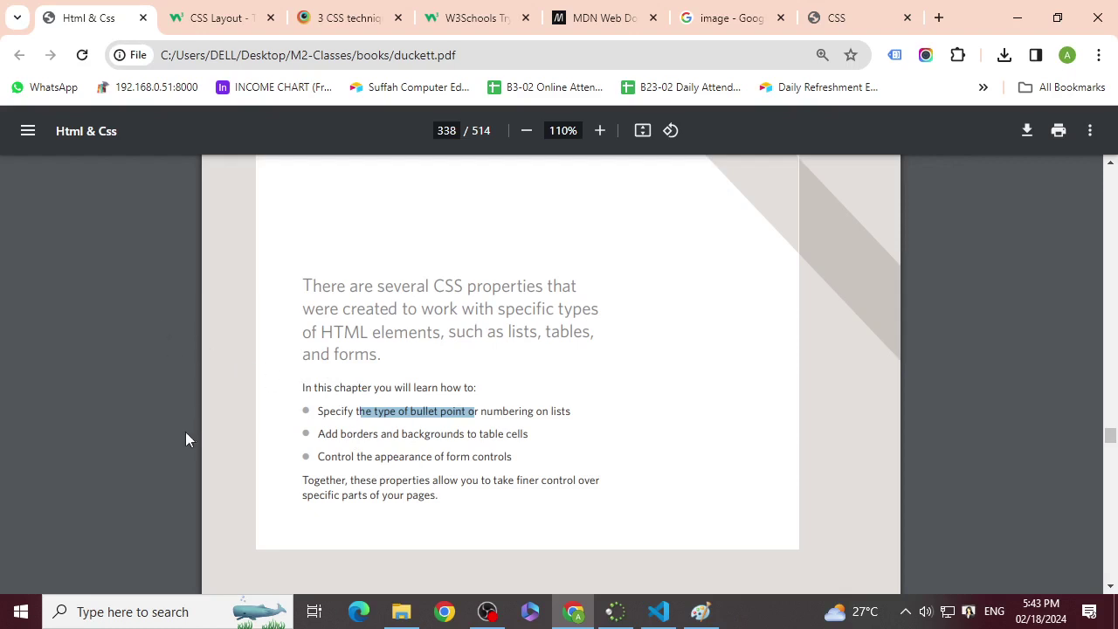
mouse_move(559, 605)
scroll(455, 349, down, 2)
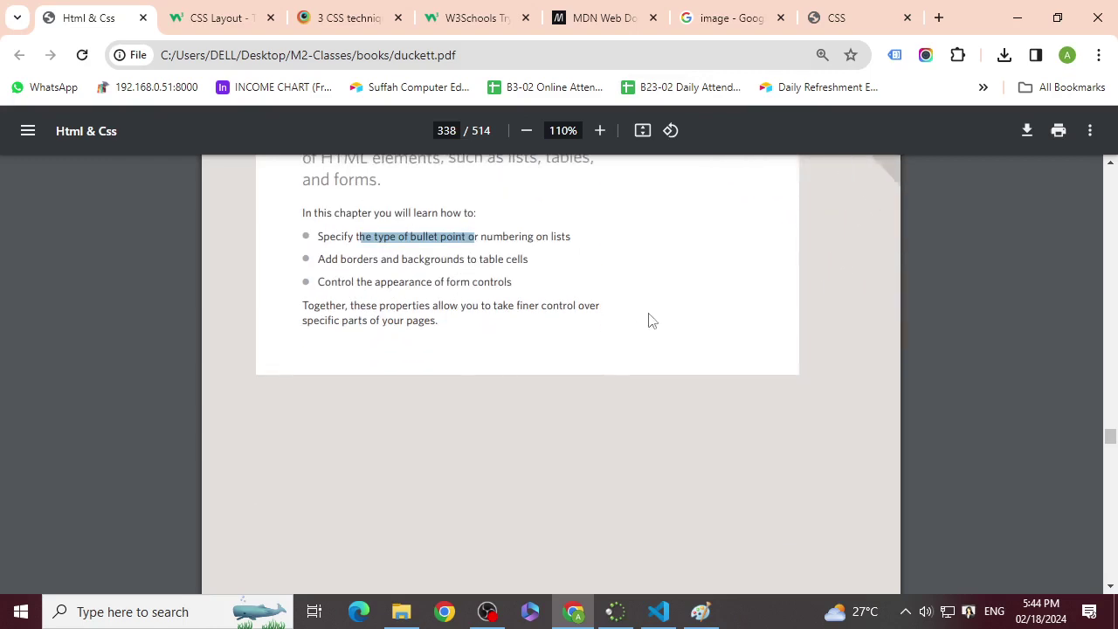
- Examine the Poetry Workshops example on page 339 with the PDF zoom increased to 150%
scroll(697, 385, down, 6)
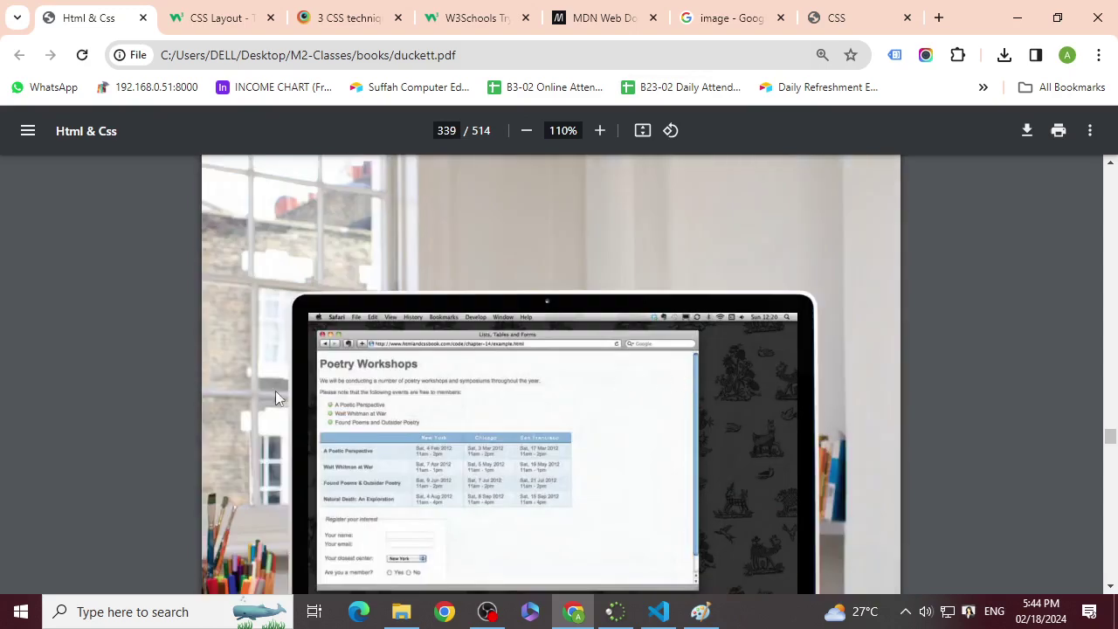
scroll(490, 364, down, 1)
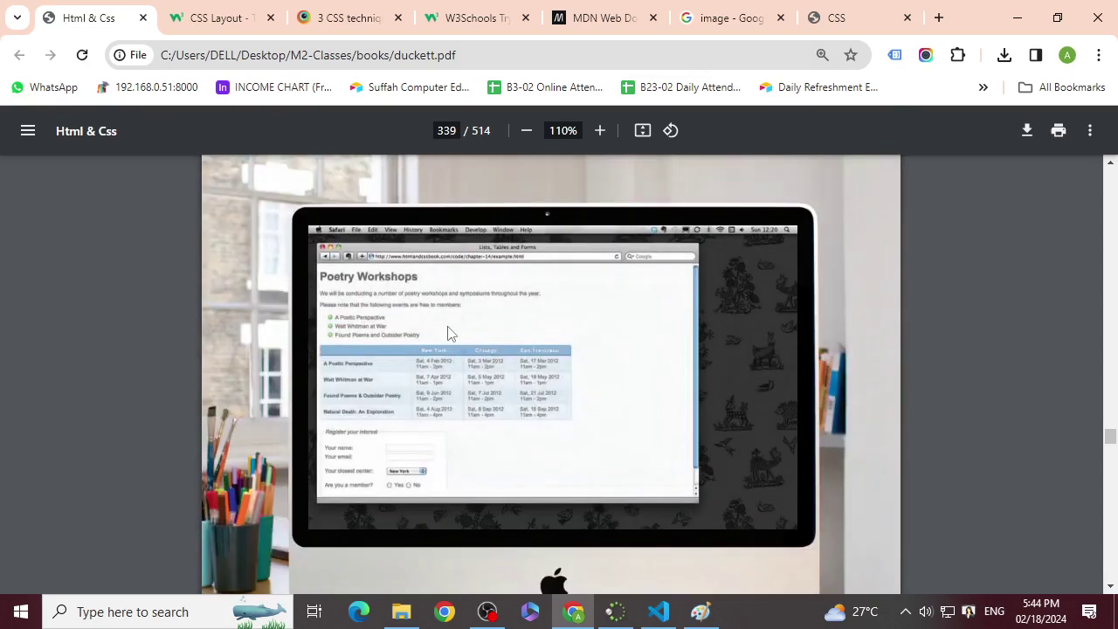
click(600, 130)
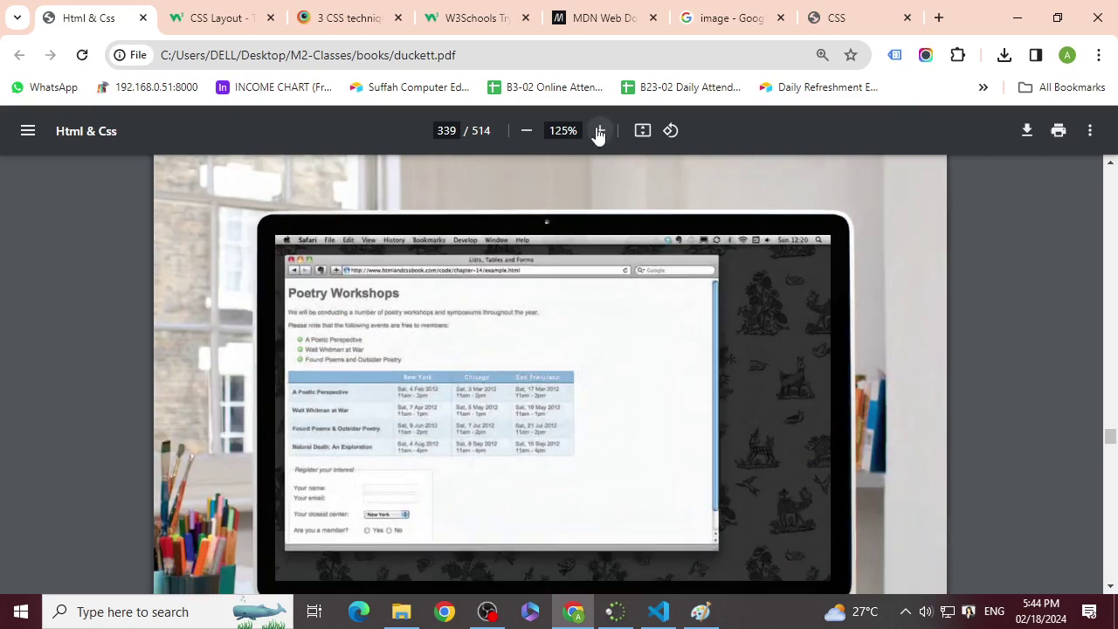
click(599, 130)
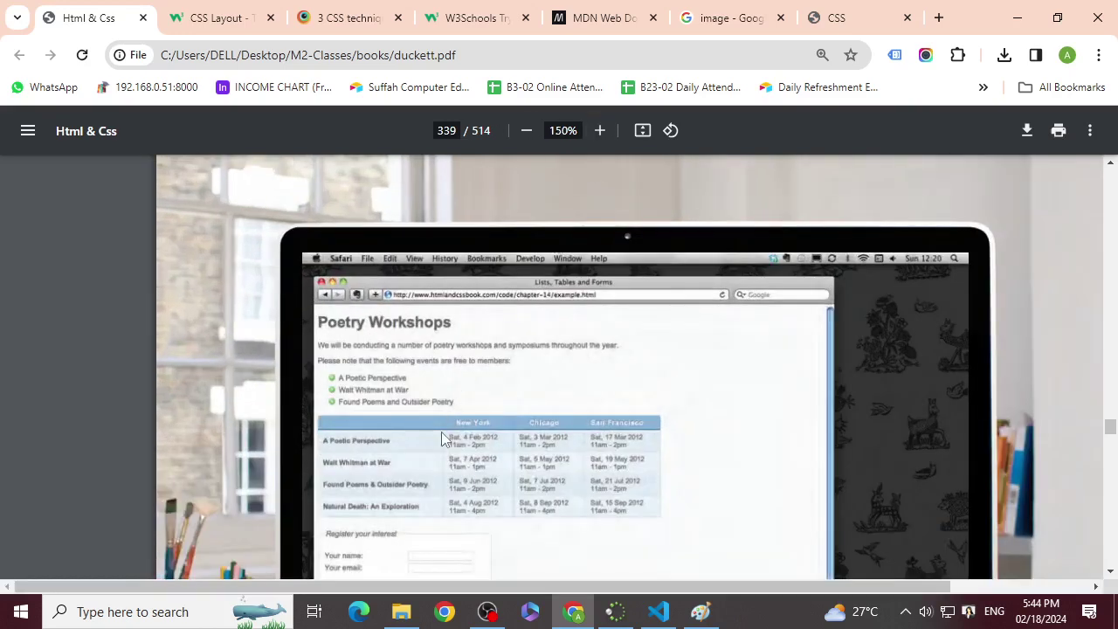
scroll(443, 437, down, 1)
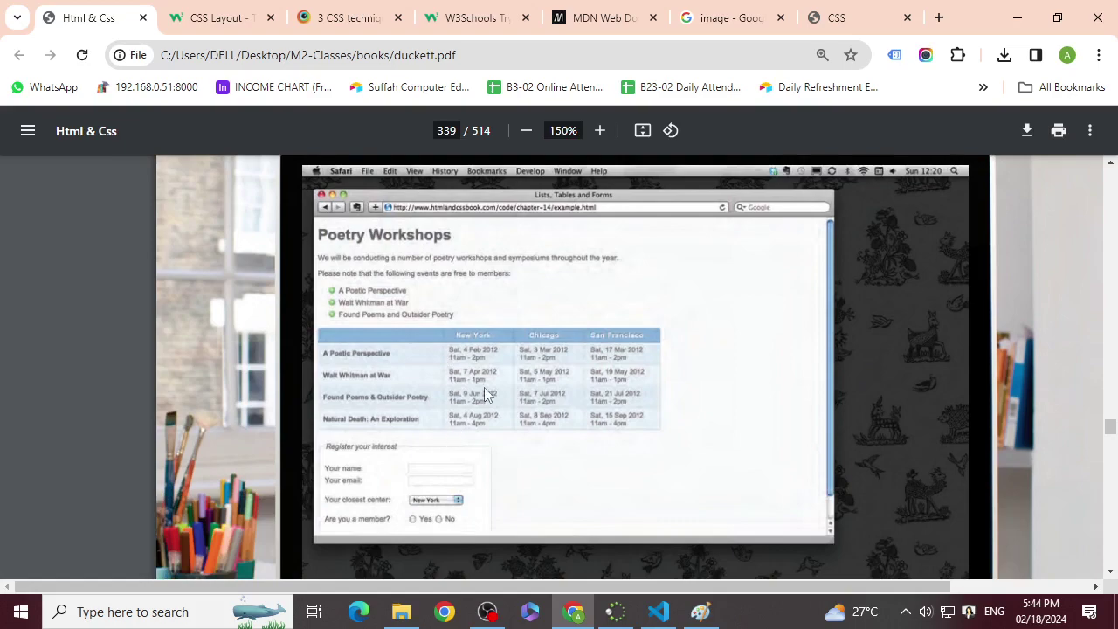
scroll(485, 387, down, 2)
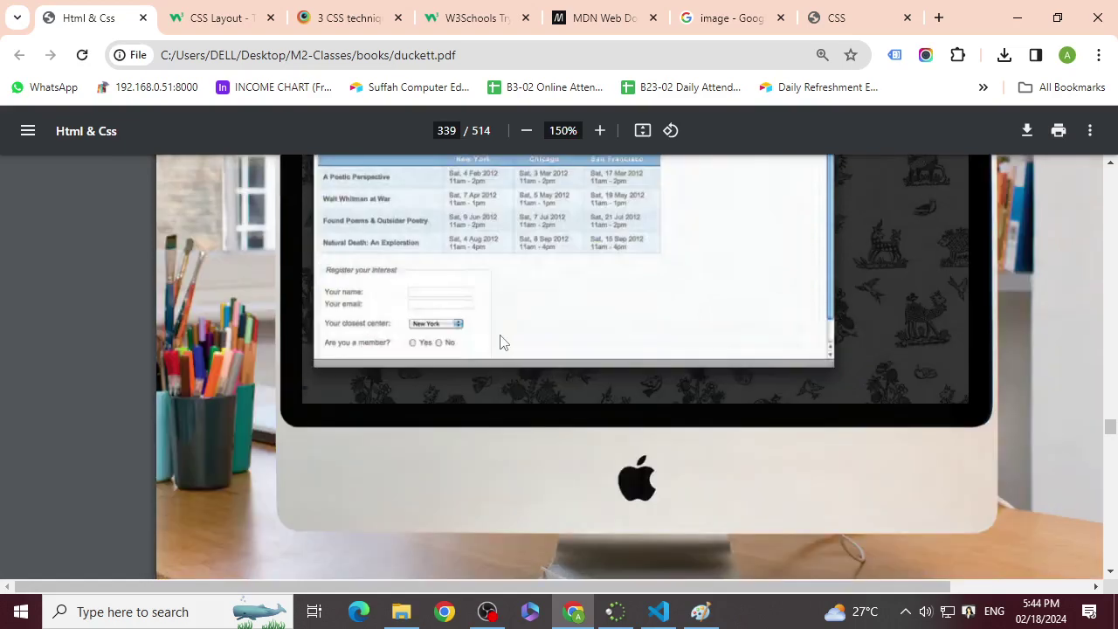
- Read the Bullet Point Styles section on page 340, highlighting the list-style-type heading
scroll(500, 343, down, 5)
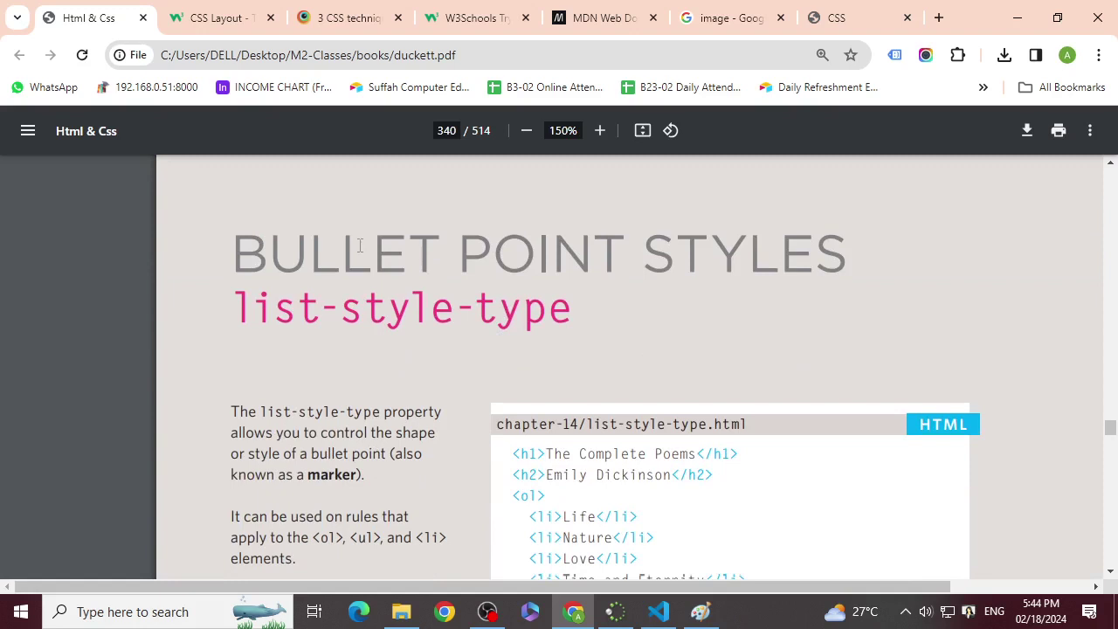
drag(255, 312, 559, 313)
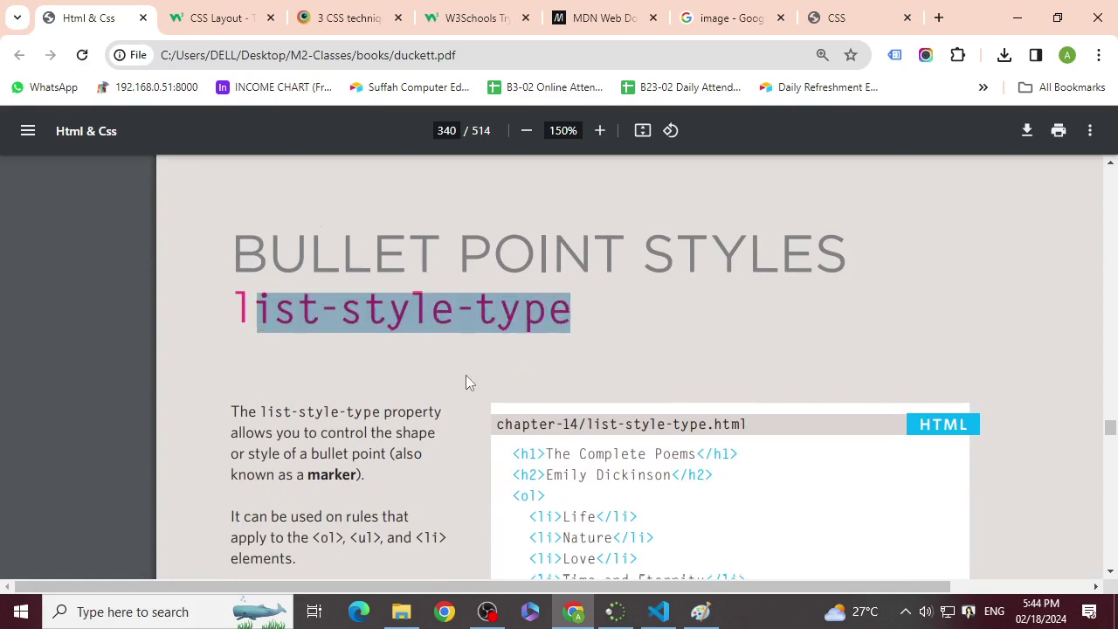
scroll(466, 376, down, 1)
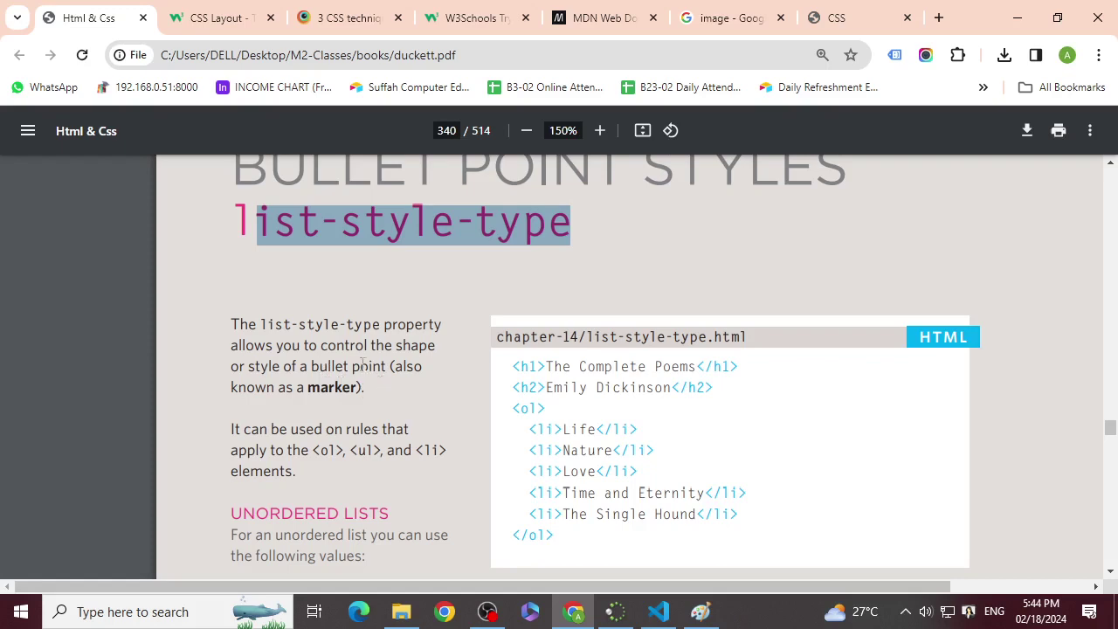
scroll(362, 365, down, 6)
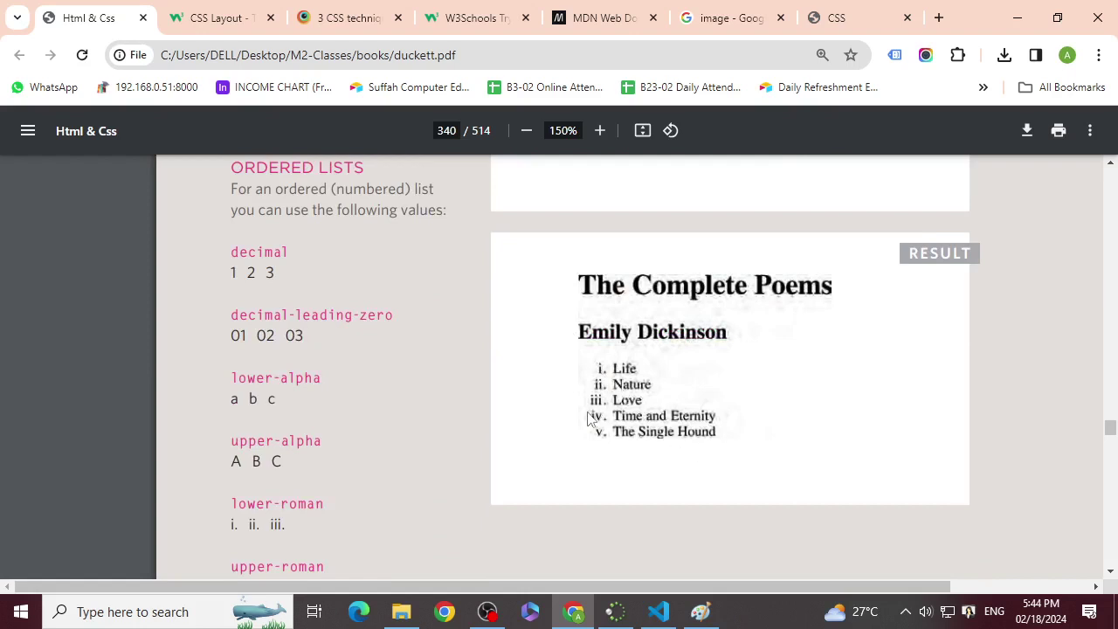
scroll(646, 375, down, 1)
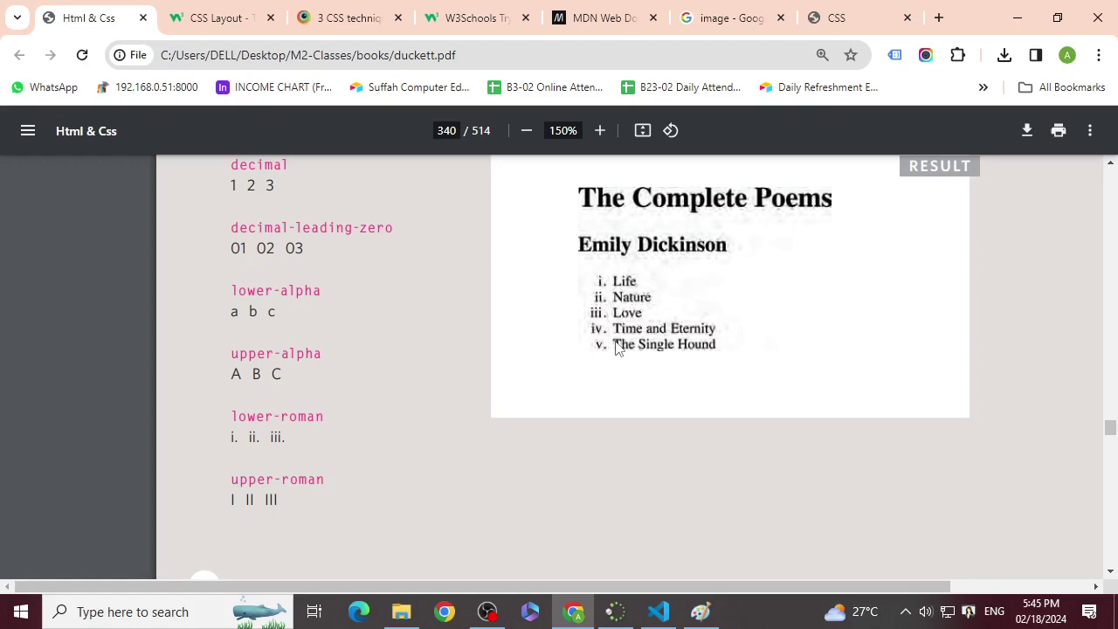
scroll(616, 350, down, 2)
scroll(614, 358, down, 3)
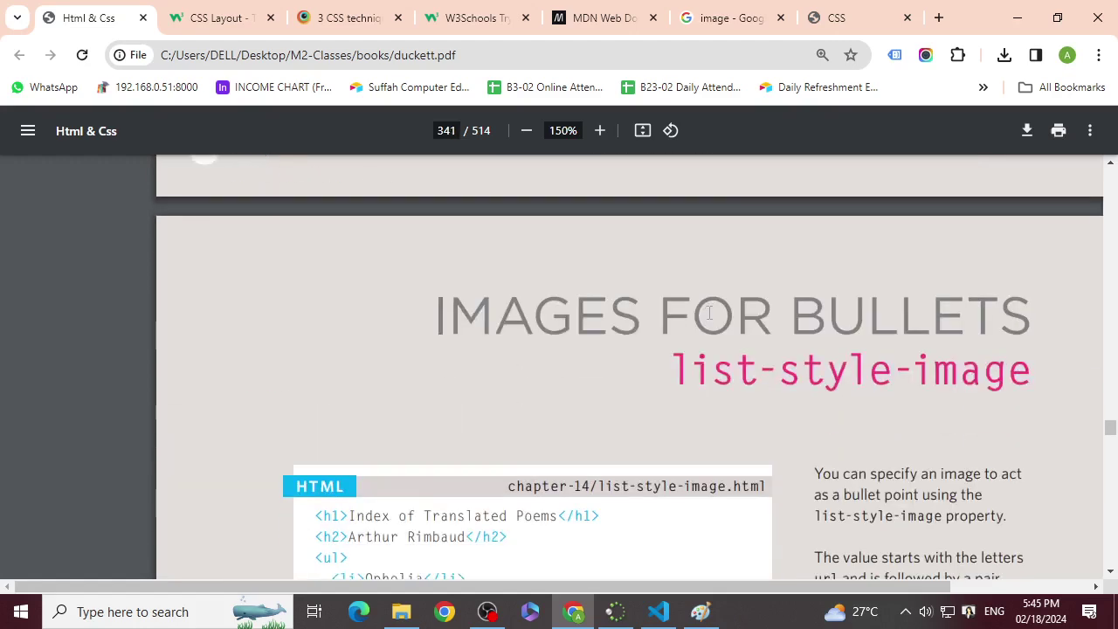
- Review the ordered list values on page 340, highlighting decimal and upper-roman
scroll(702, 324, up, 10)
scroll(631, 350, down, 3)
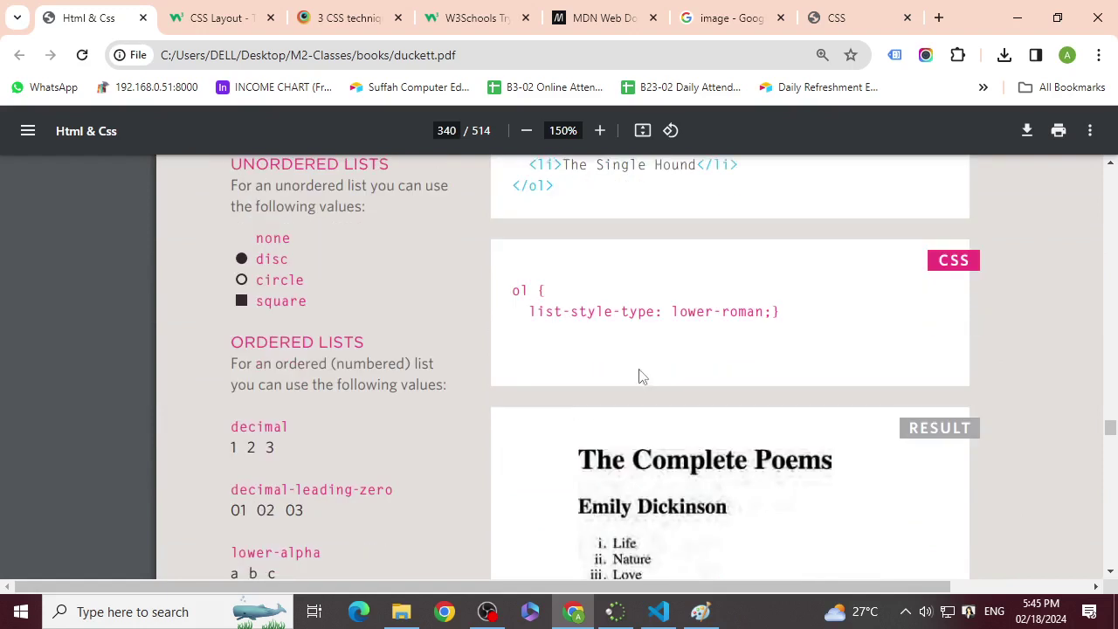
scroll(262, 367, down, 1)
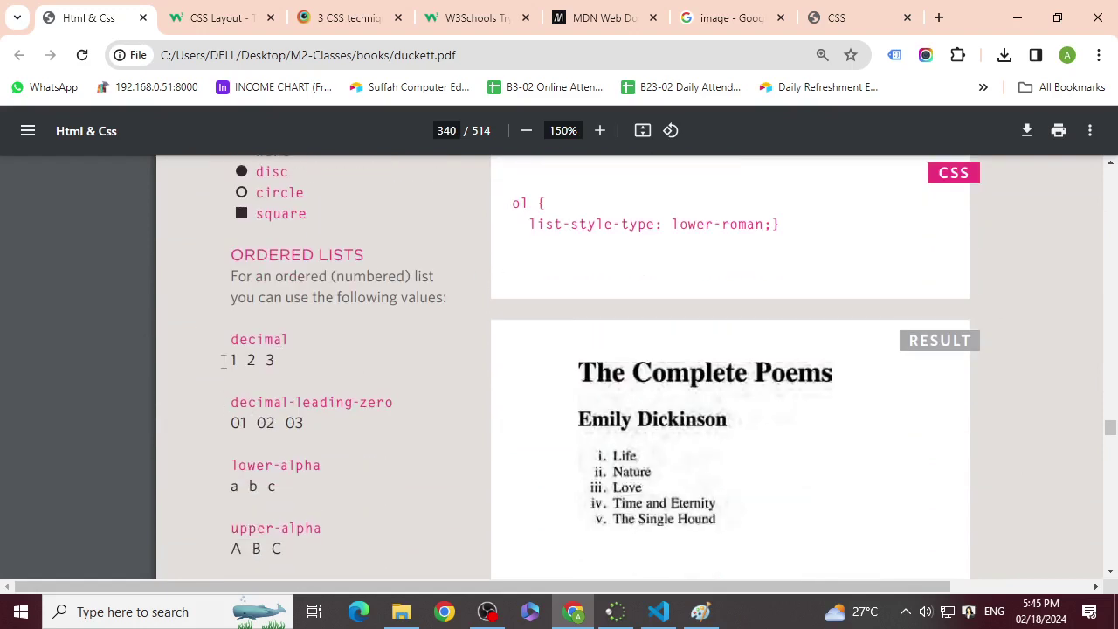
drag(228, 337, 305, 328)
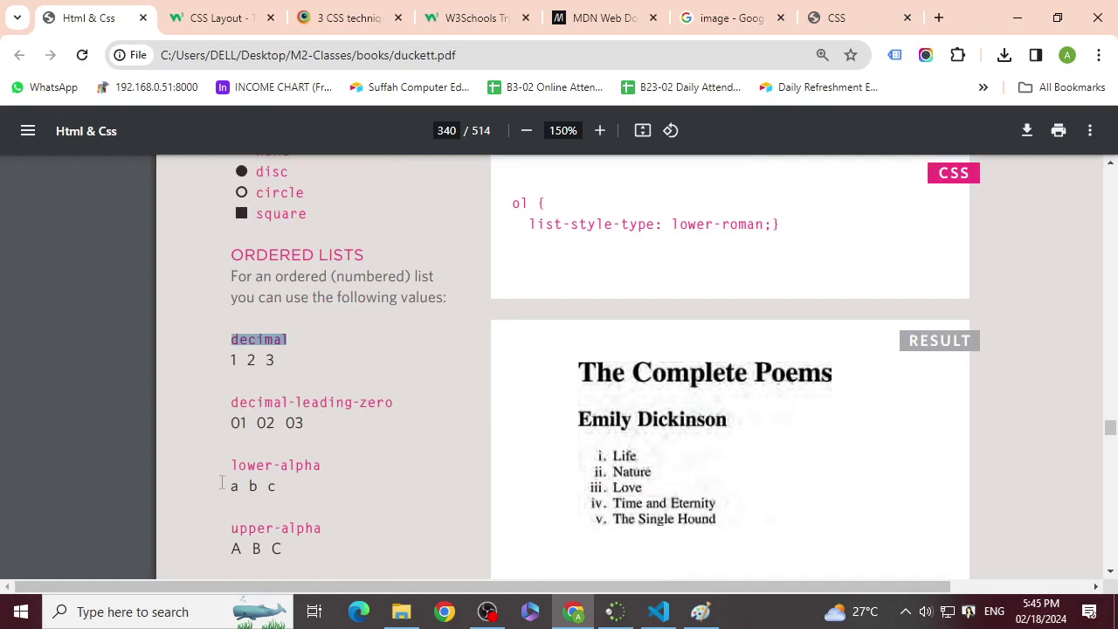
scroll(311, 482, down, 2)
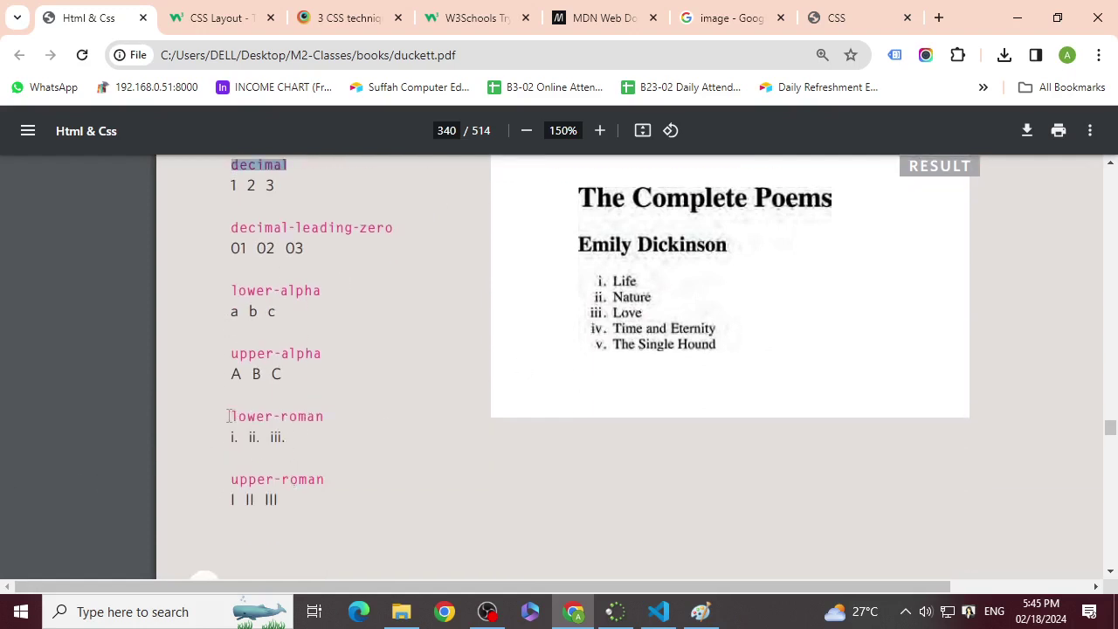
double_click(232, 474)
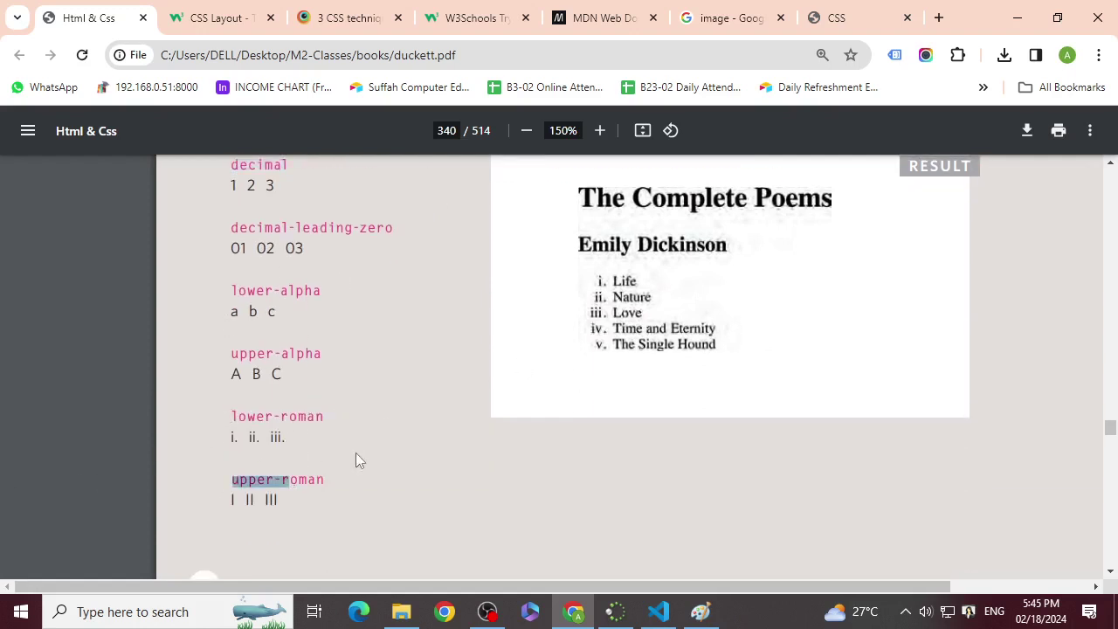
- Compare the list-style-type HTML and CSS example with its rendered numbered list
scroll(355, 453, down, 1)
scroll(355, 452, up, 4)
scroll(497, 406, up, 3)
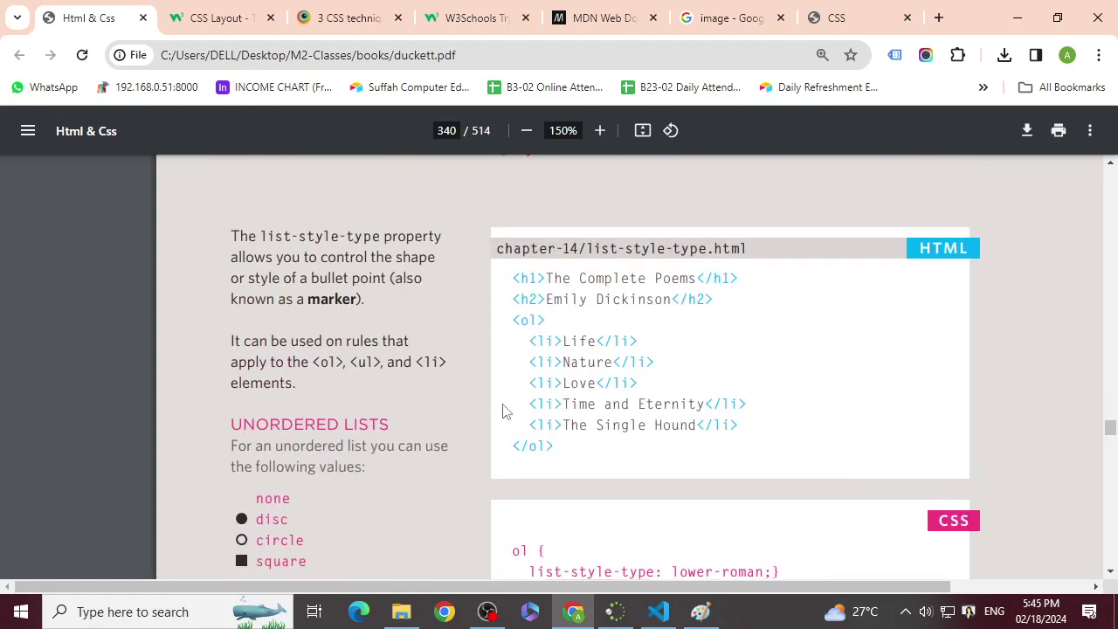
scroll(559, 393, down, 3)
scroll(646, 401, down, 2)
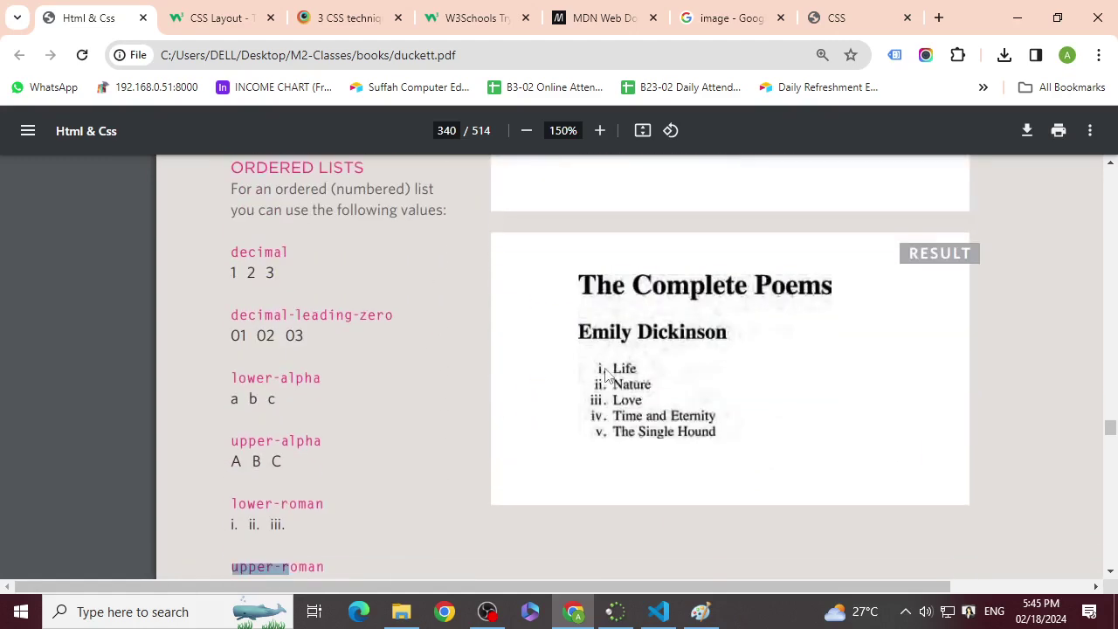
scroll(580, 440, up, 1)
scroll(576, 438, up, 5)
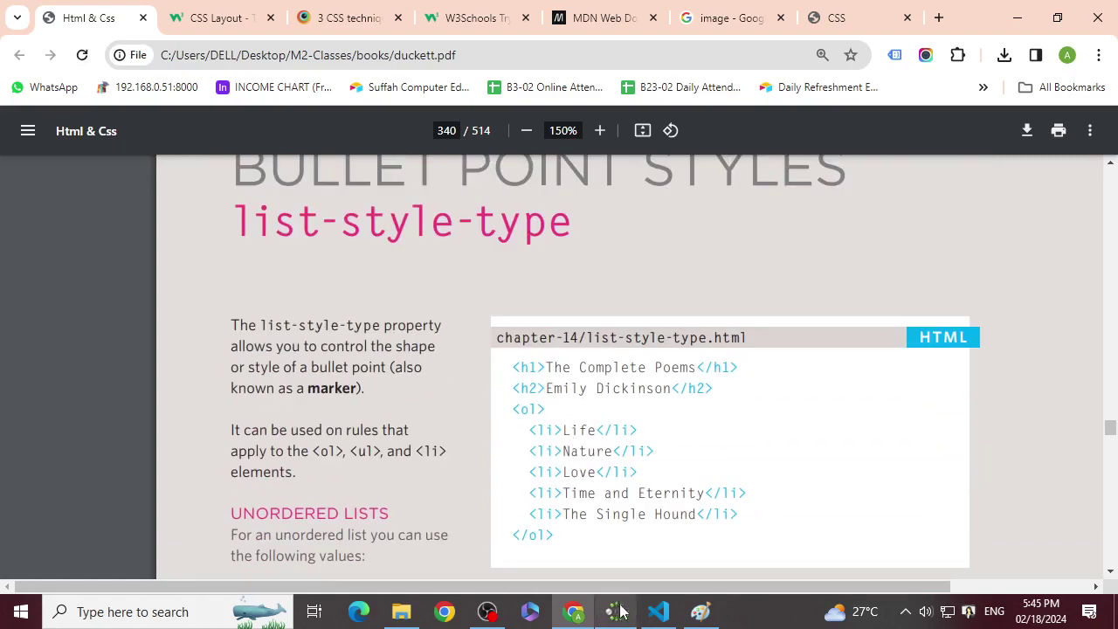
- Switch to VS Code and comment out the empty content div in index.html
click(658, 611)
scroll(554, 466, down, 2)
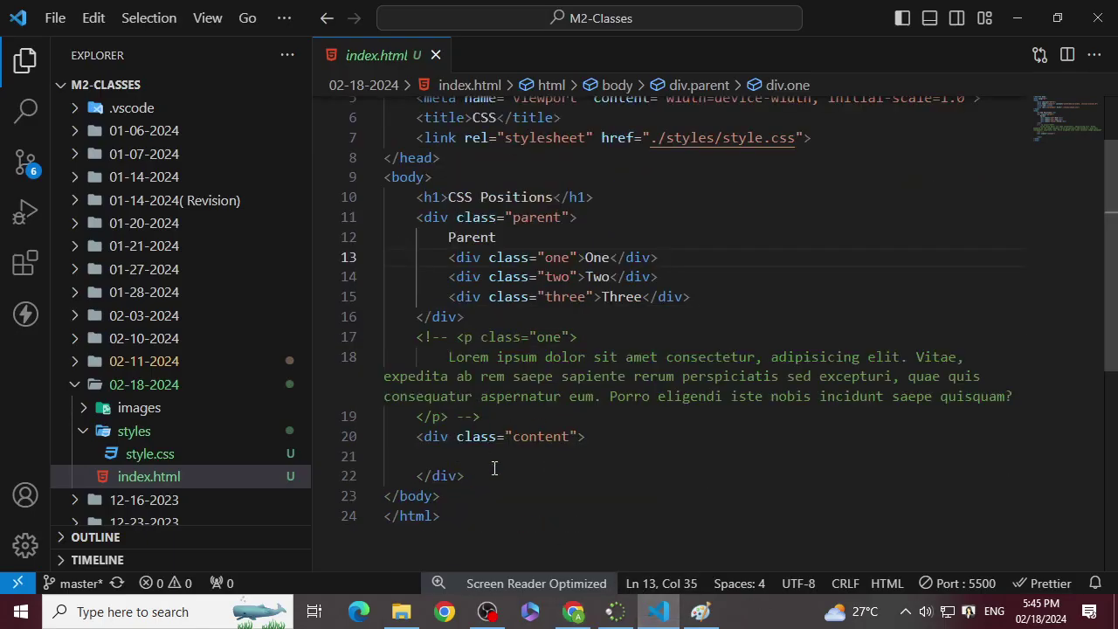
drag(492, 468, 384, 437)
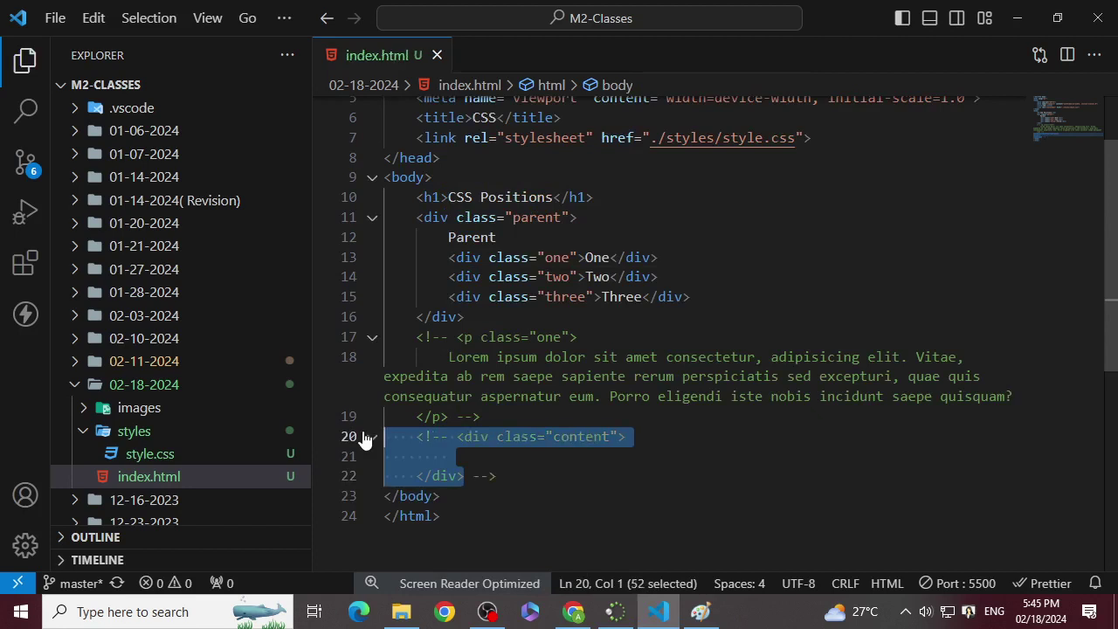
key(ctrl+slash)
- Add an empty ol element below the commented-out content div, removing the mistyped q element inside it
key(Right)
key(Right)
key(Right)
key(Return)
text(ol>q)
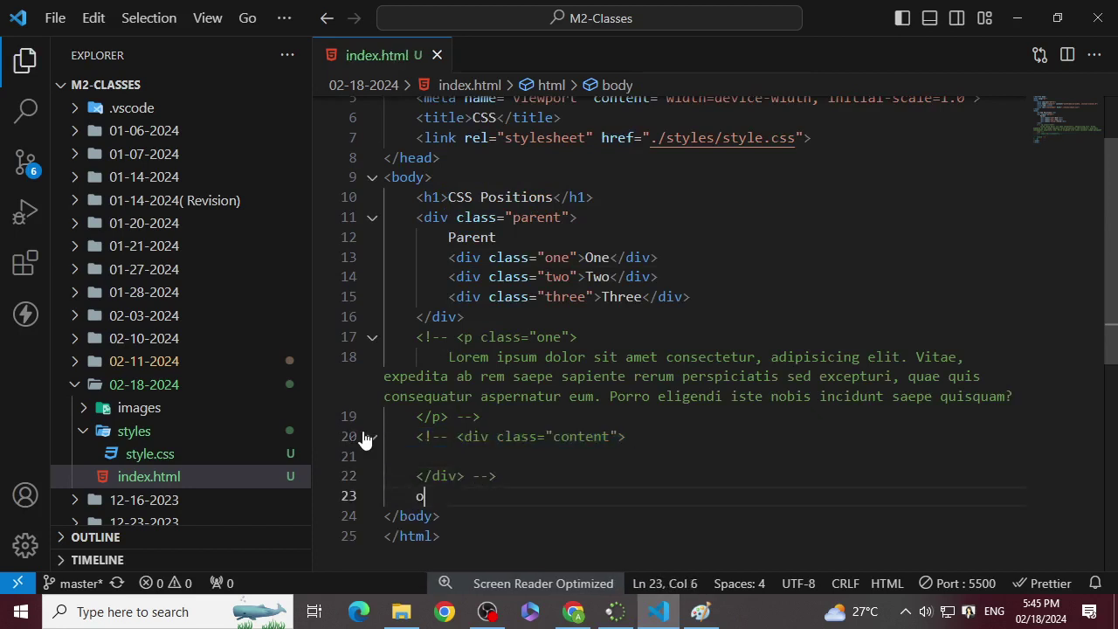
key(Tab)
key(Left)
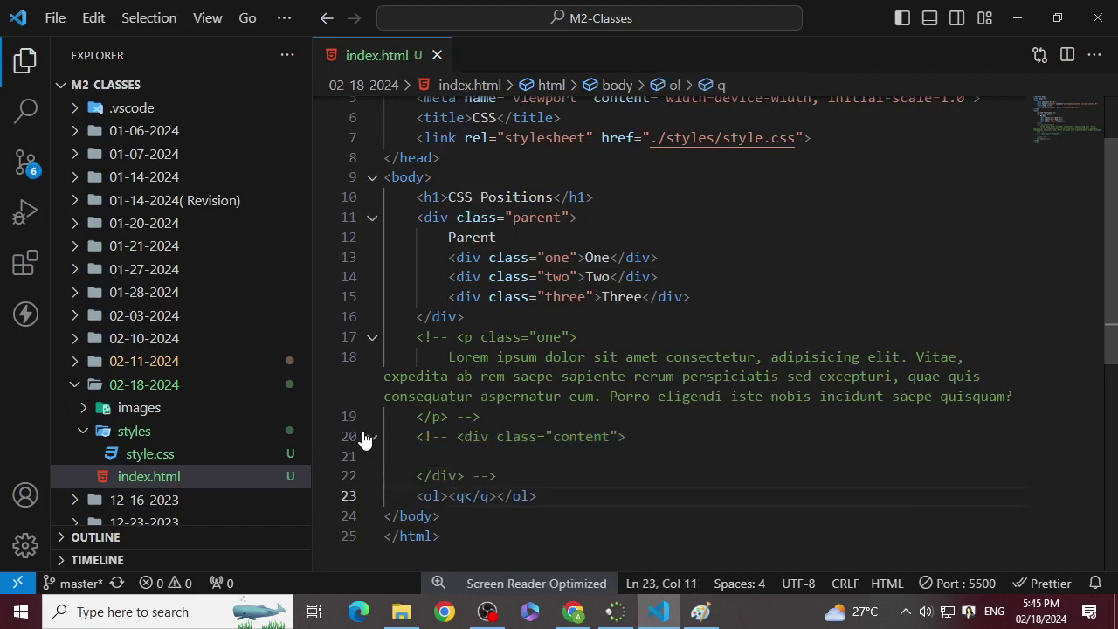
key(Right)
key(Right)
key(Right)
key(Right)
key(BackSpace)
key(BackSpace)
key(BackSpace)
key(BackSpace)
key(BackSpace)
key(BackSpace)
key(Delete)
- Fill the ordered list with four empty li elements using an Emmet abbreviation
key(Return)
text(li)
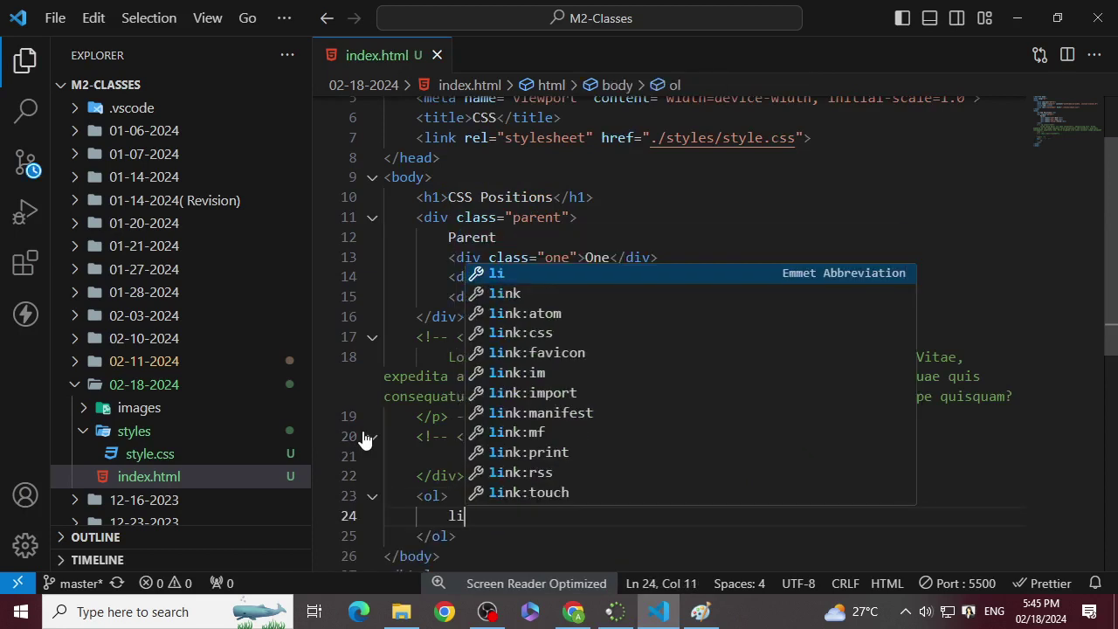
text(*)
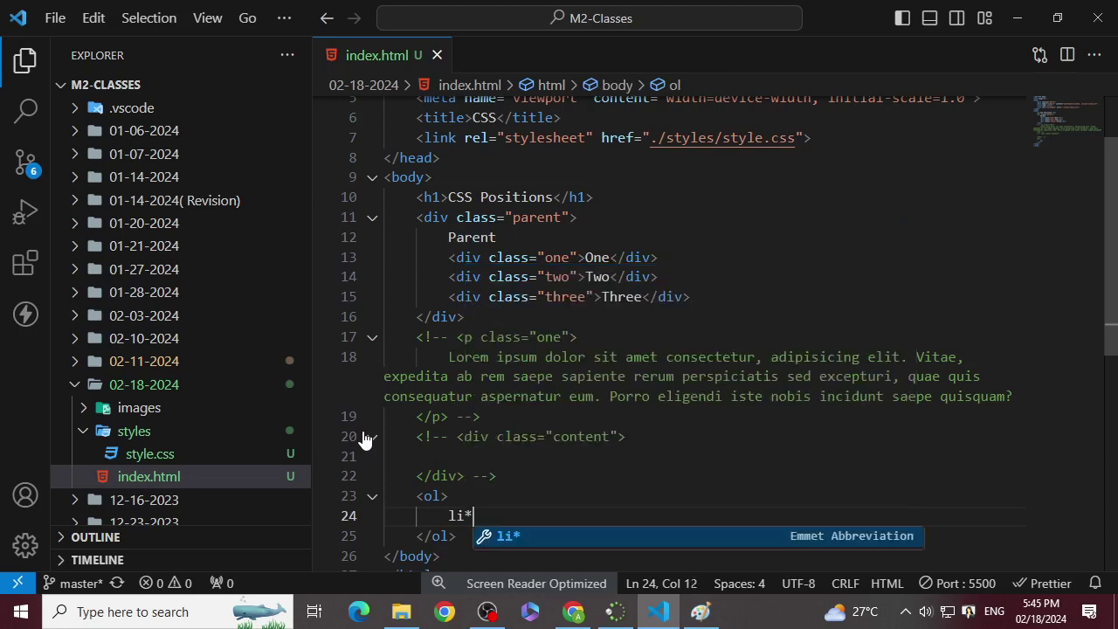
text(3)
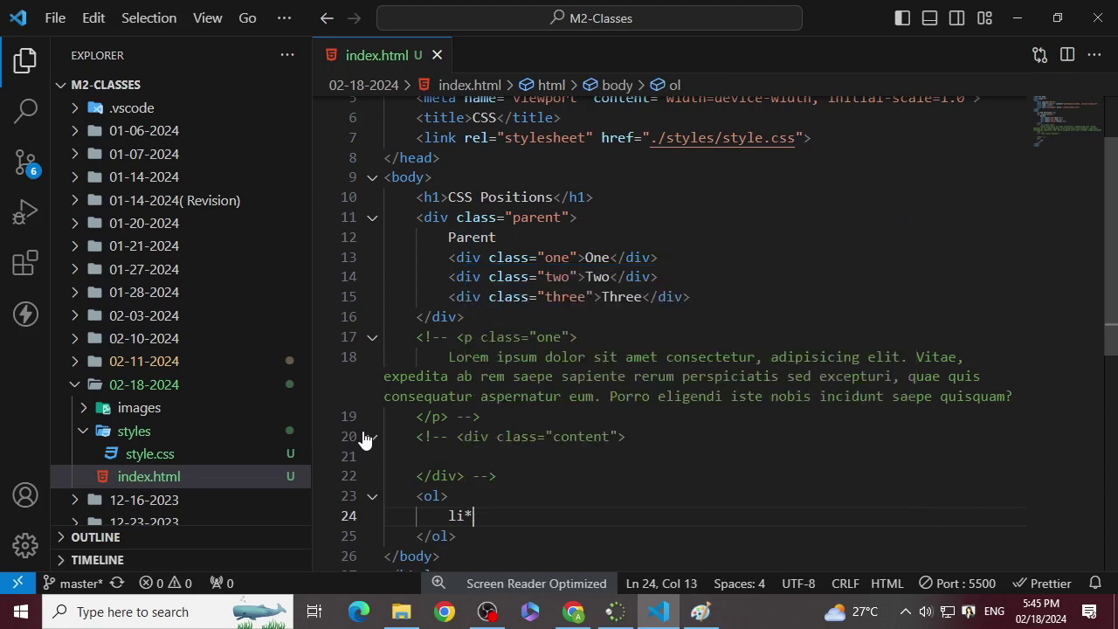
key(BackSpace)
text(3)
key(Tab)
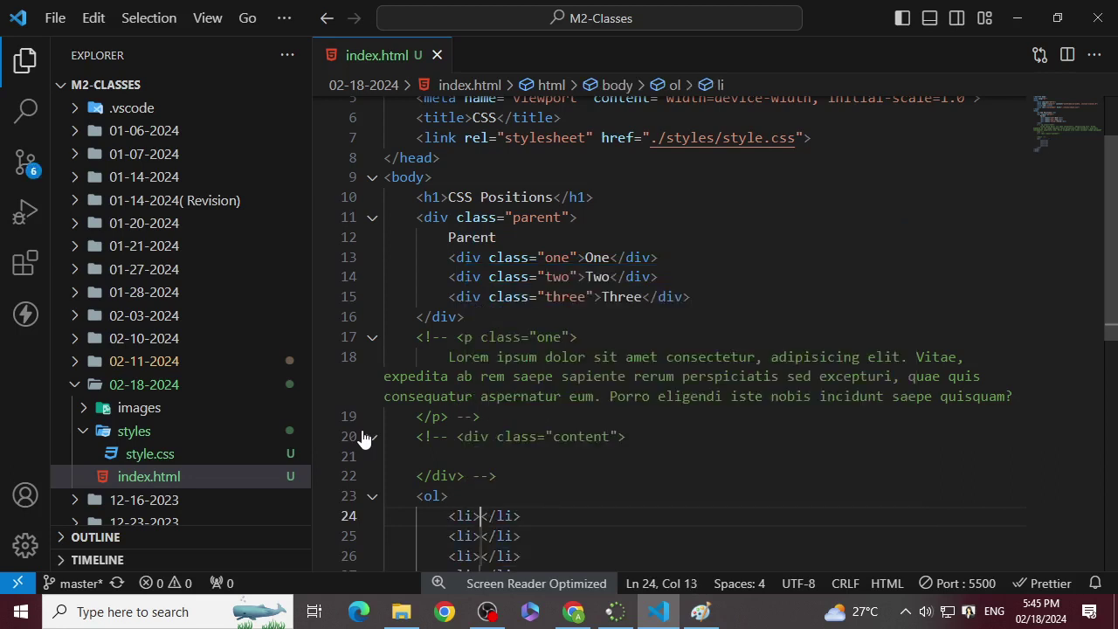
scroll(599, 444, down, 2)
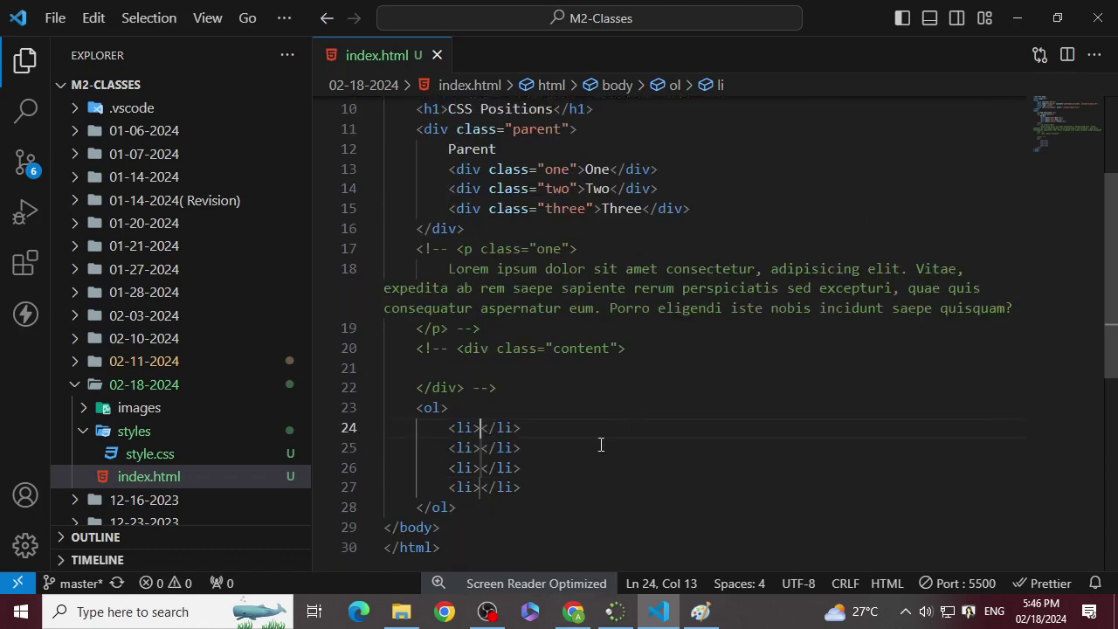
- Switch to Chrome and reload the 02-18-2024 index.html page to check the ordered list below the parent block
click(519, 448)
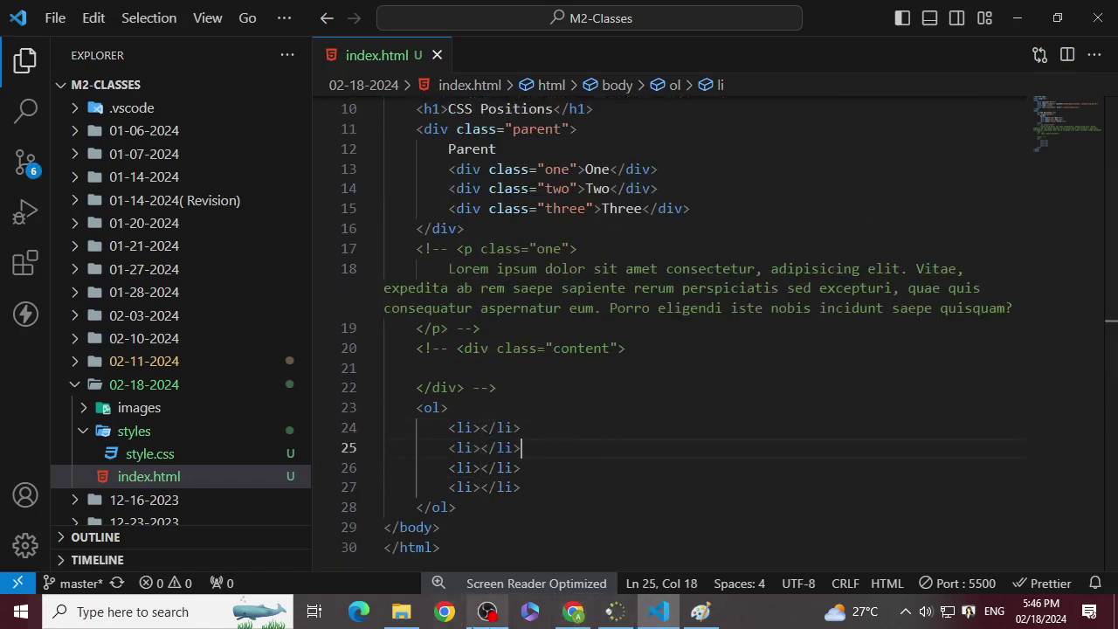
click(574, 612)
click(836, 18)
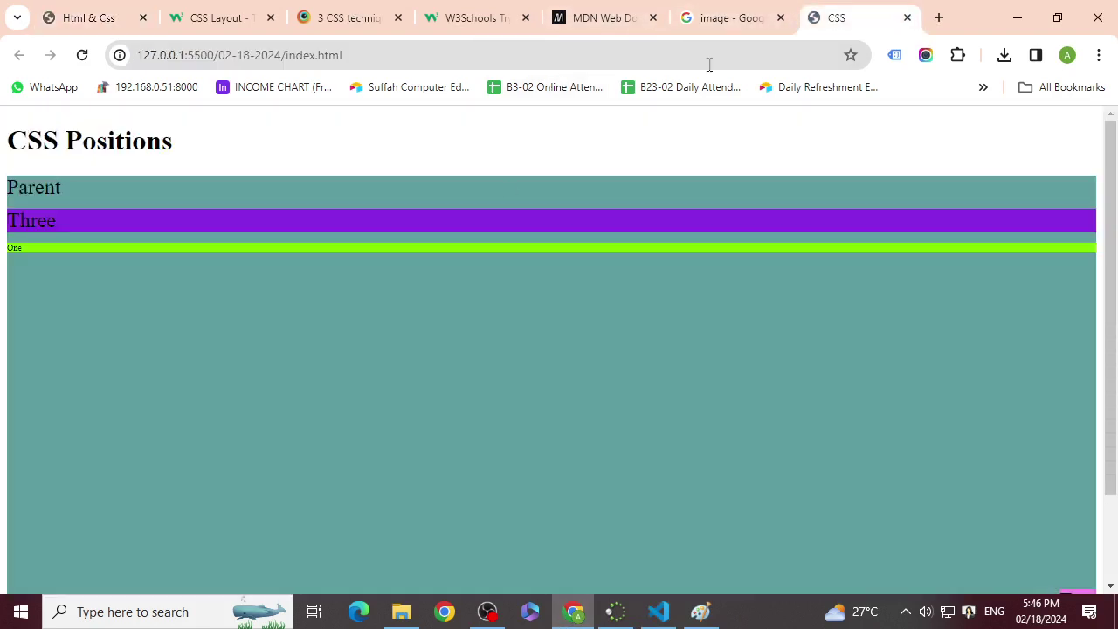
scroll(349, 482, down, 3)
click(79, 57)
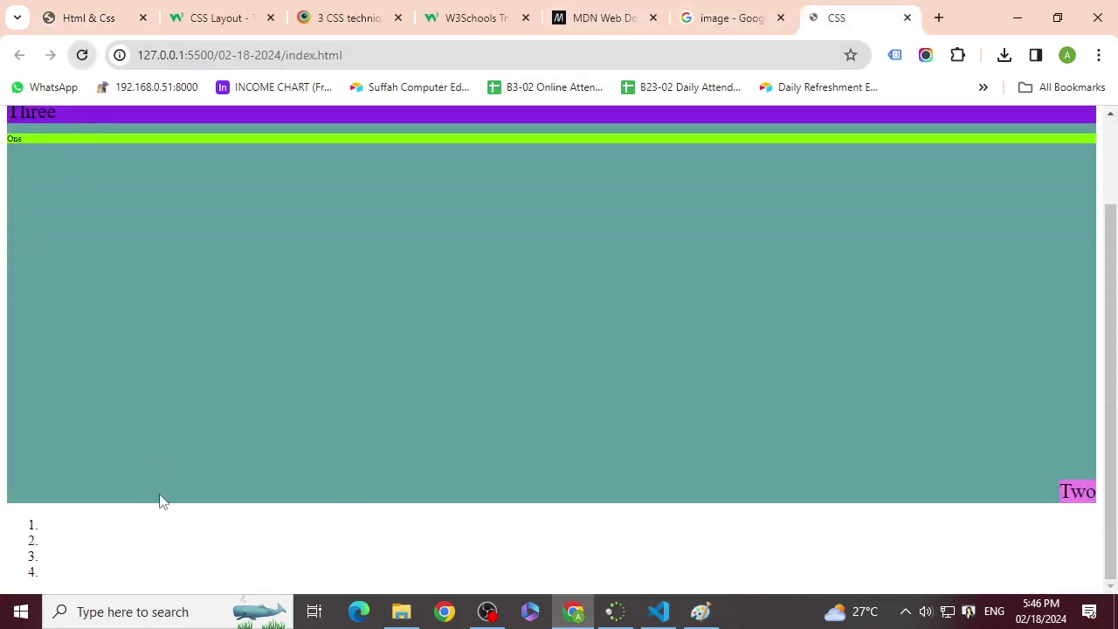
- Comment out the entire parent div block in index.html in VS Code, and view the page again in Chrome
click(659, 611)
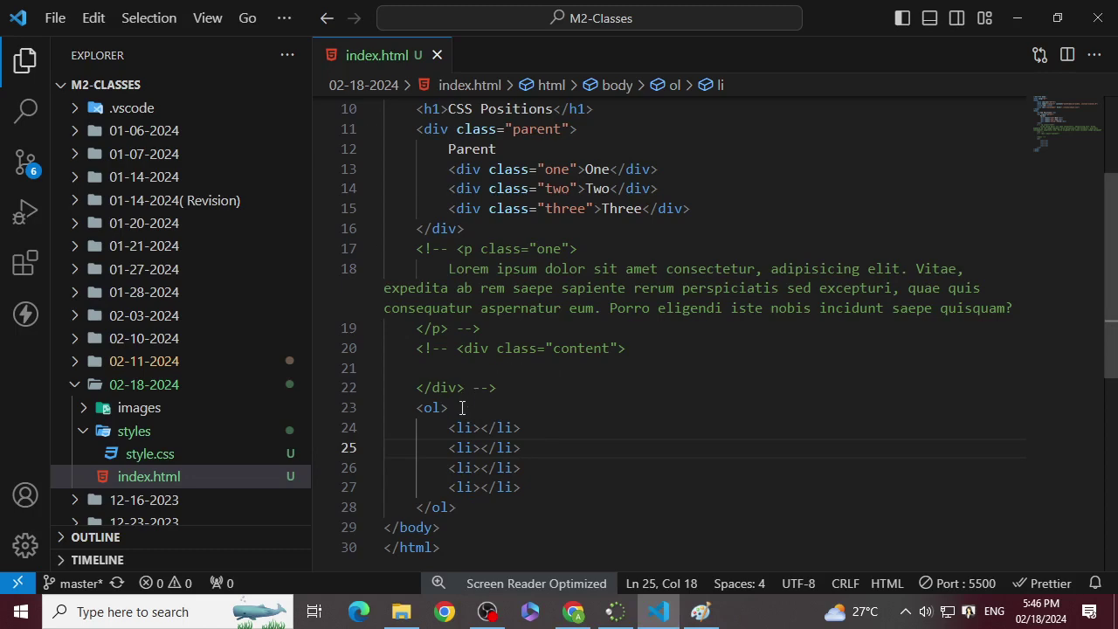
scroll(505, 218, up, 2)
click(465, 316)
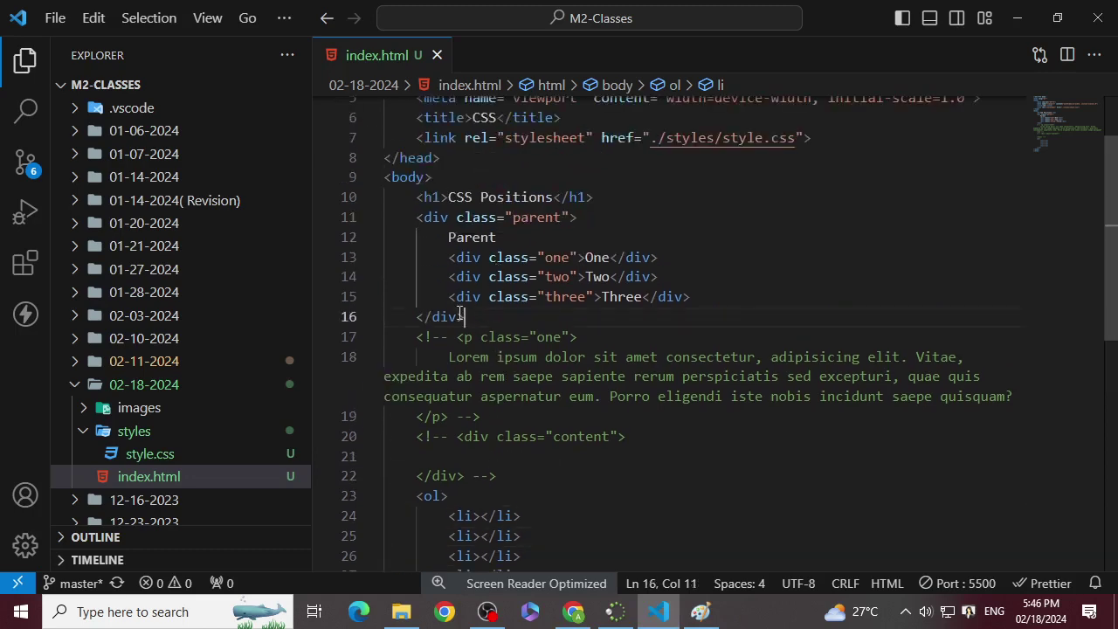
shift+click(380, 219)
key(ctrl+slash)
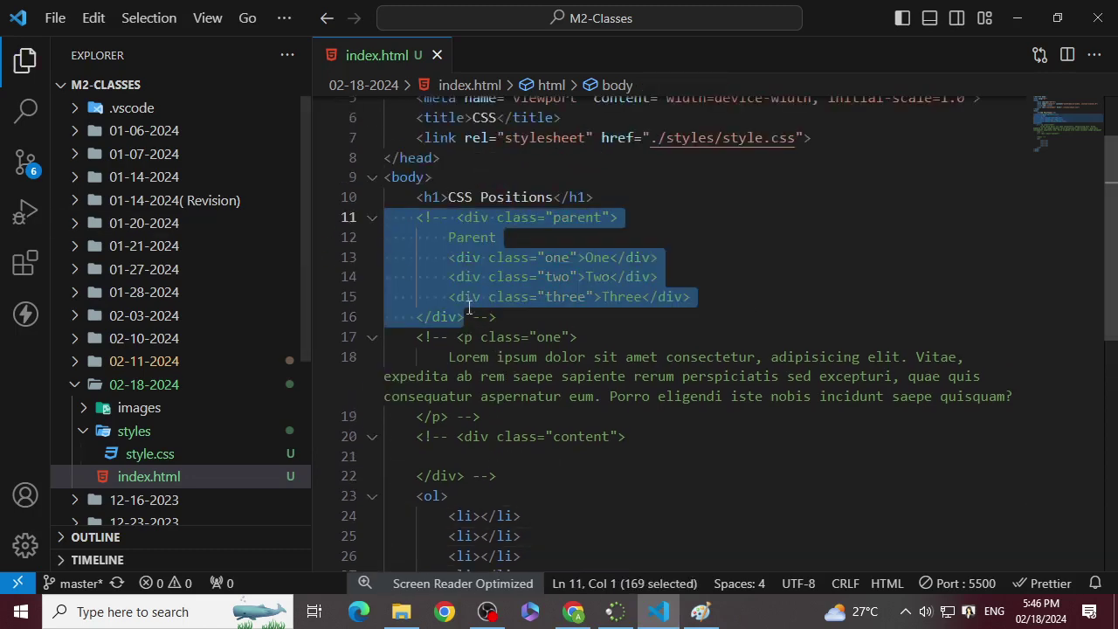
scroll(524, 349, down, 2)
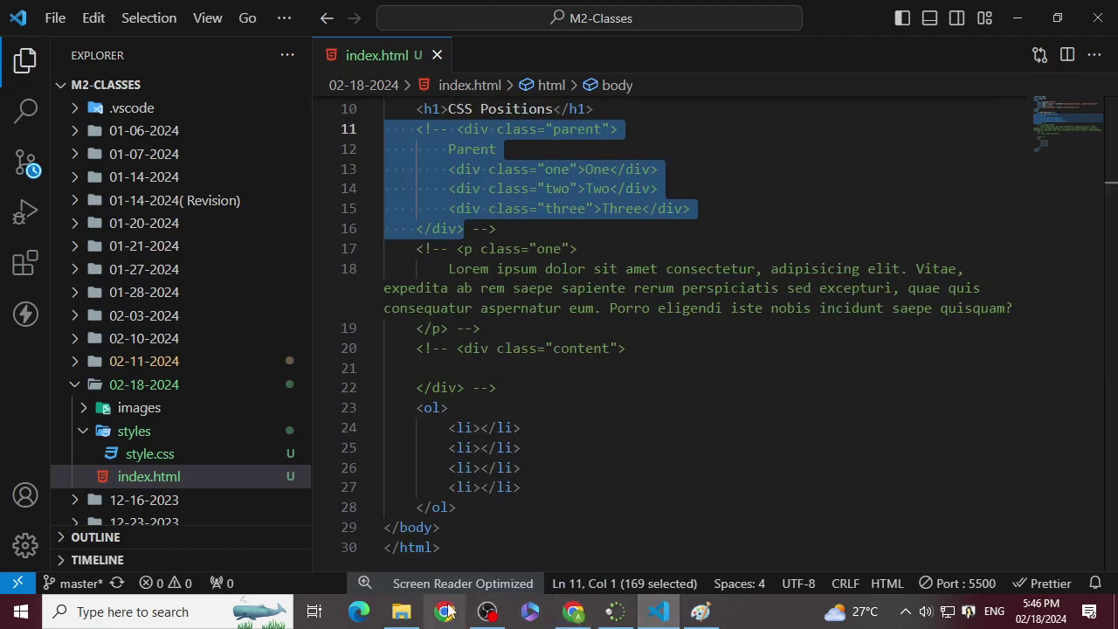
click(573, 611)
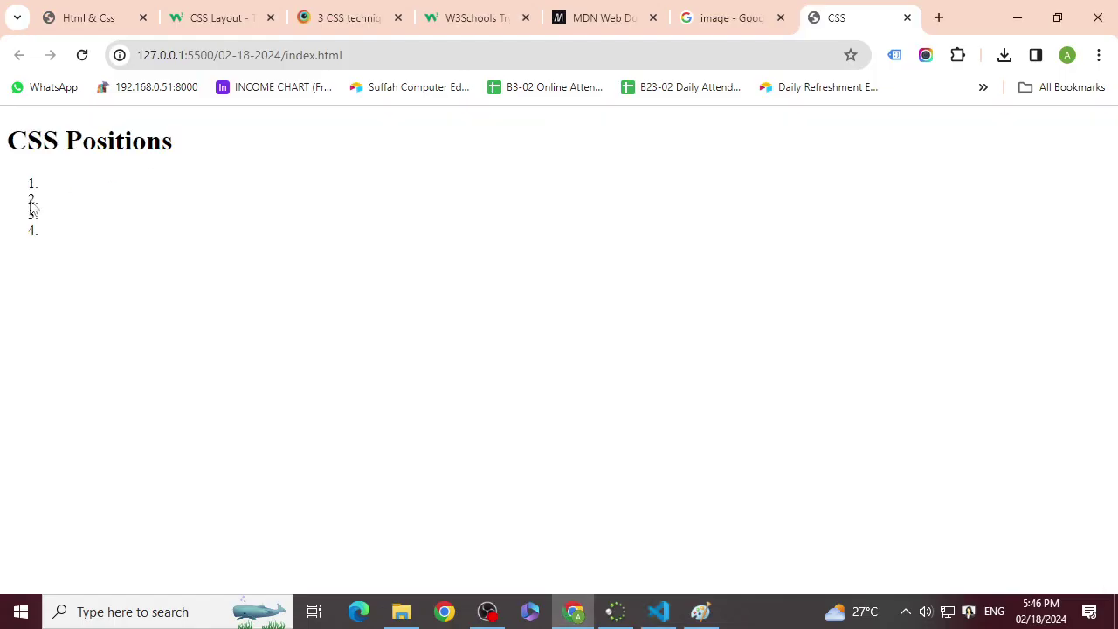
- Return to duckett.pdf and read the ol rule in the CSS part of the list-style-type example
click(678, 12)
click(220, 17)
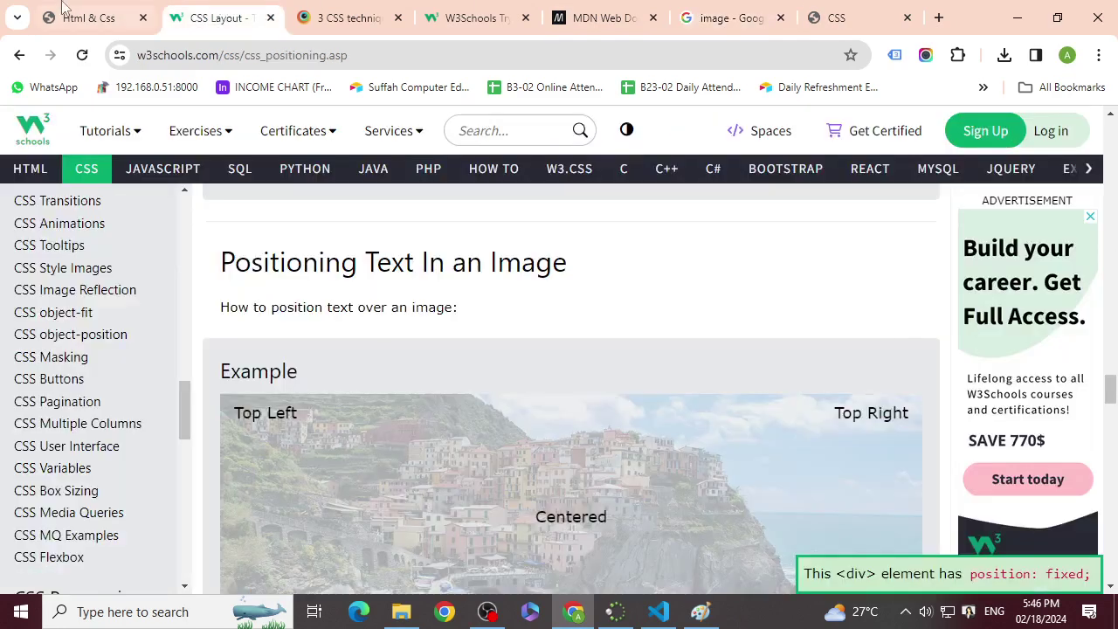
click(89, 18)
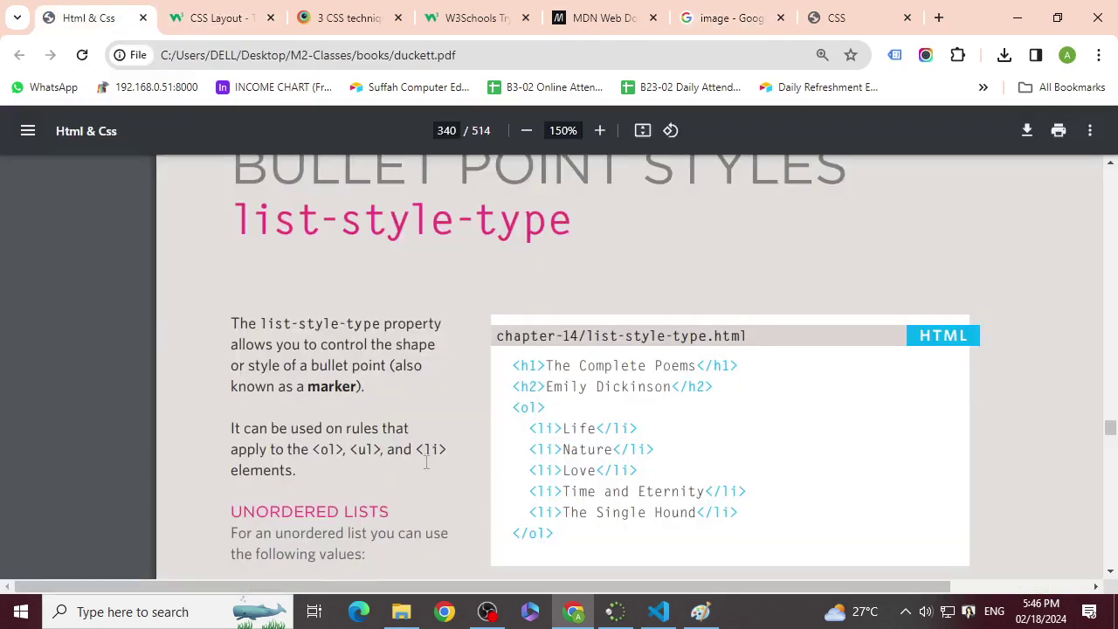
scroll(563, 409, down, 3)
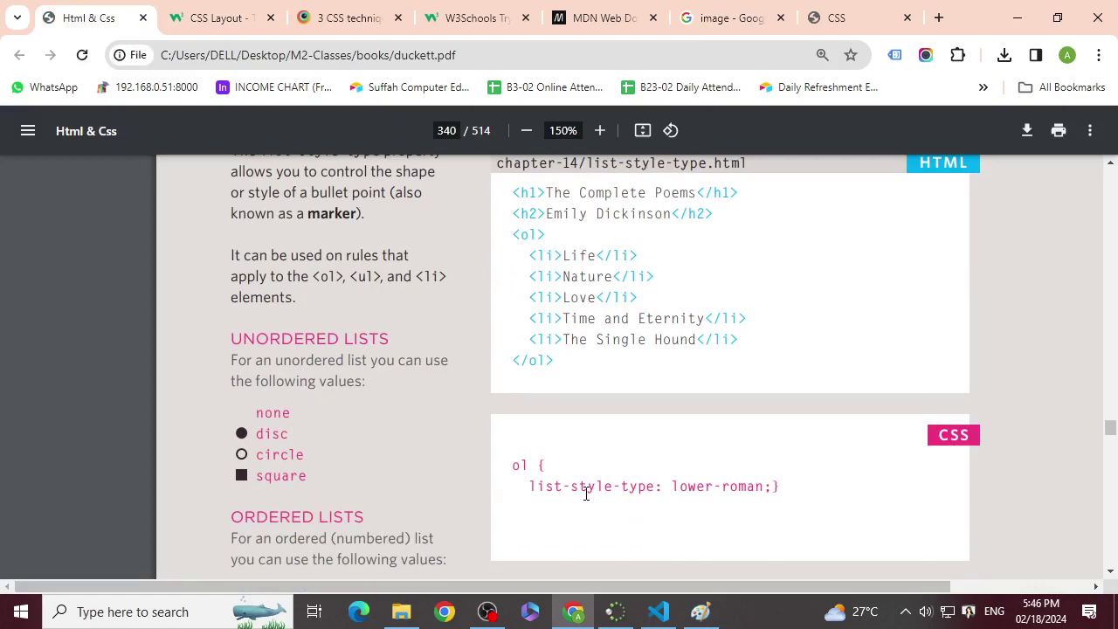
click(659, 611)
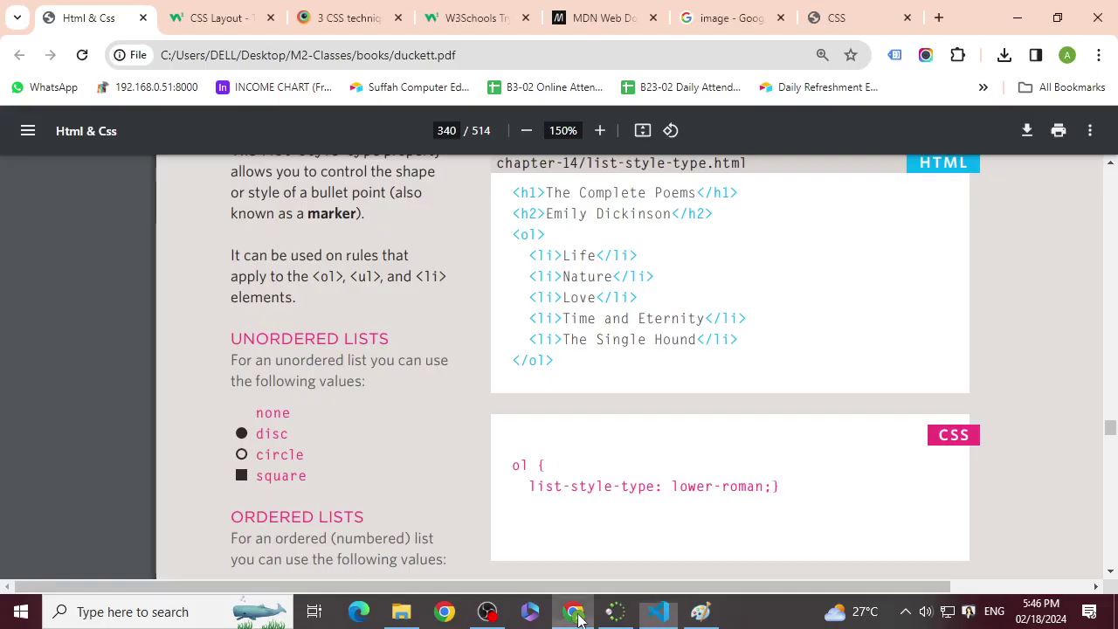
click(573, 613)
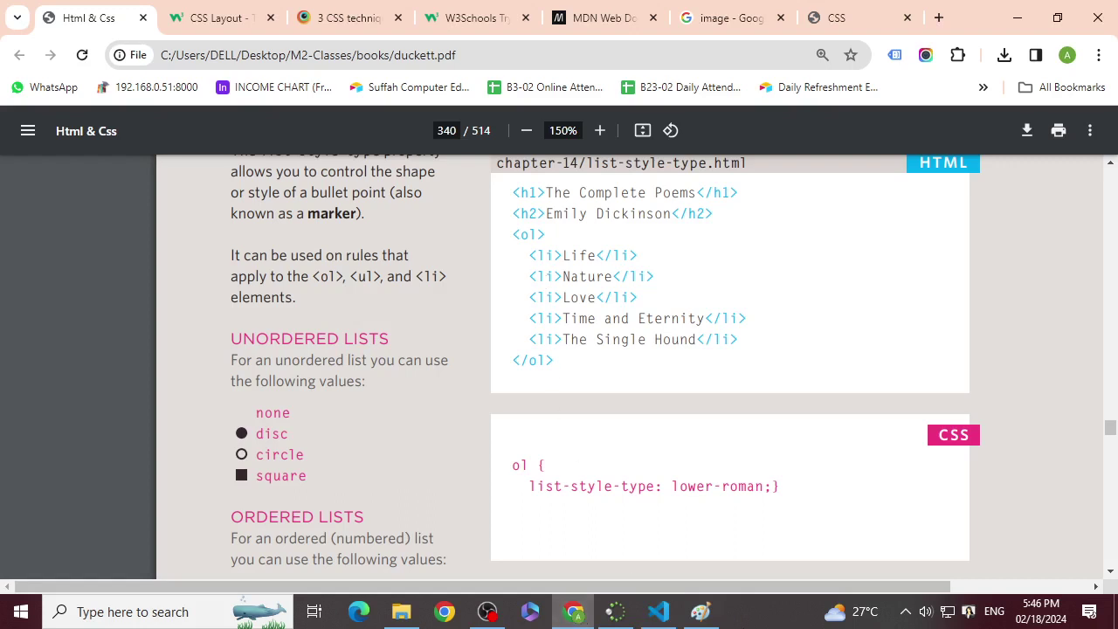
- Switch to VS Code, open style.css and add an empty ol rule below the .three rule
click(658, 611)
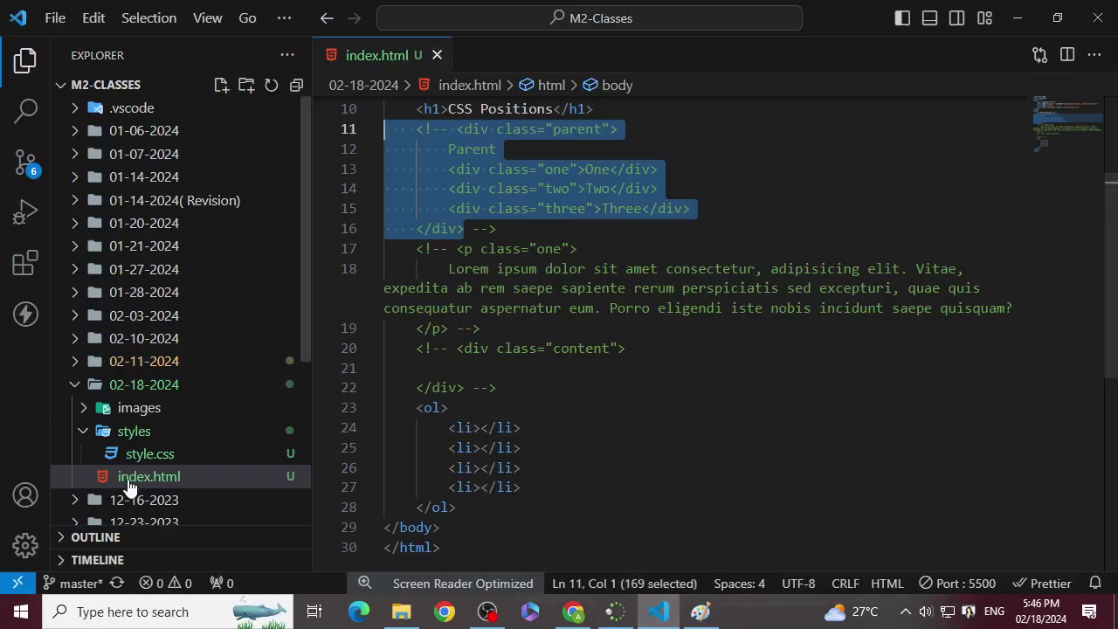
click(169, 454)
scroll(407, 446, down, 4)
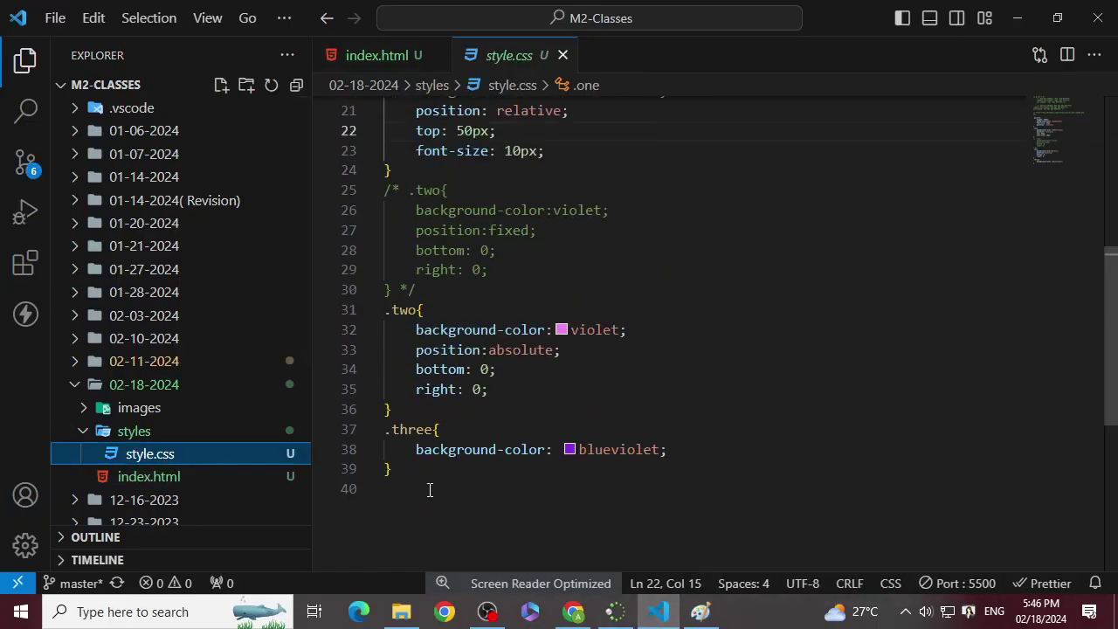
click(430, 449)
click(429, 461)
key(Return)
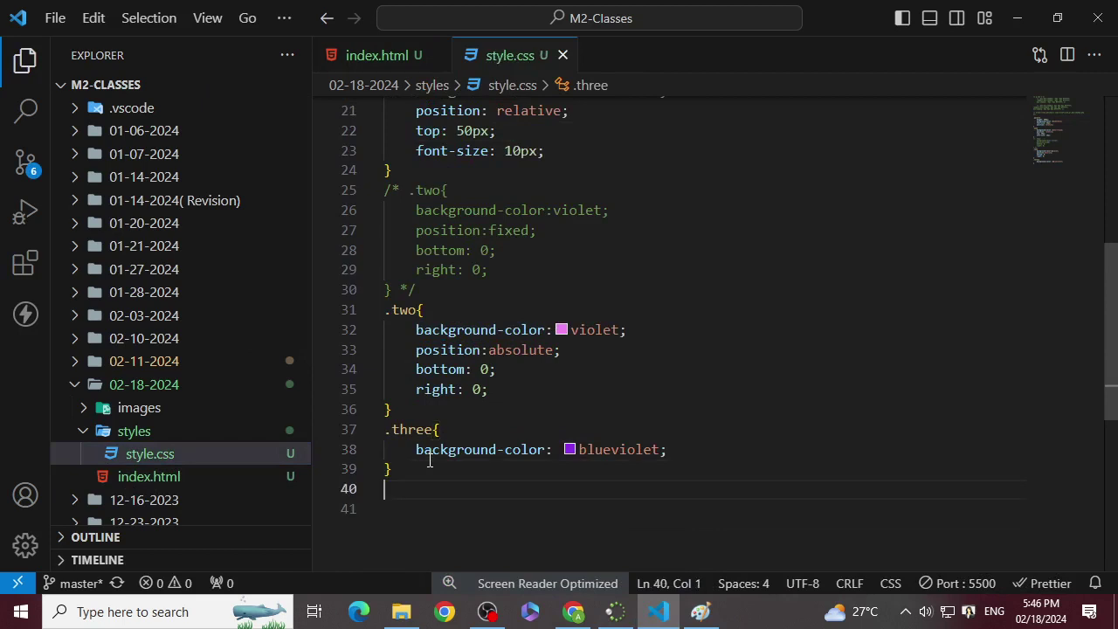
text(ol)
key(Escape)
text({)
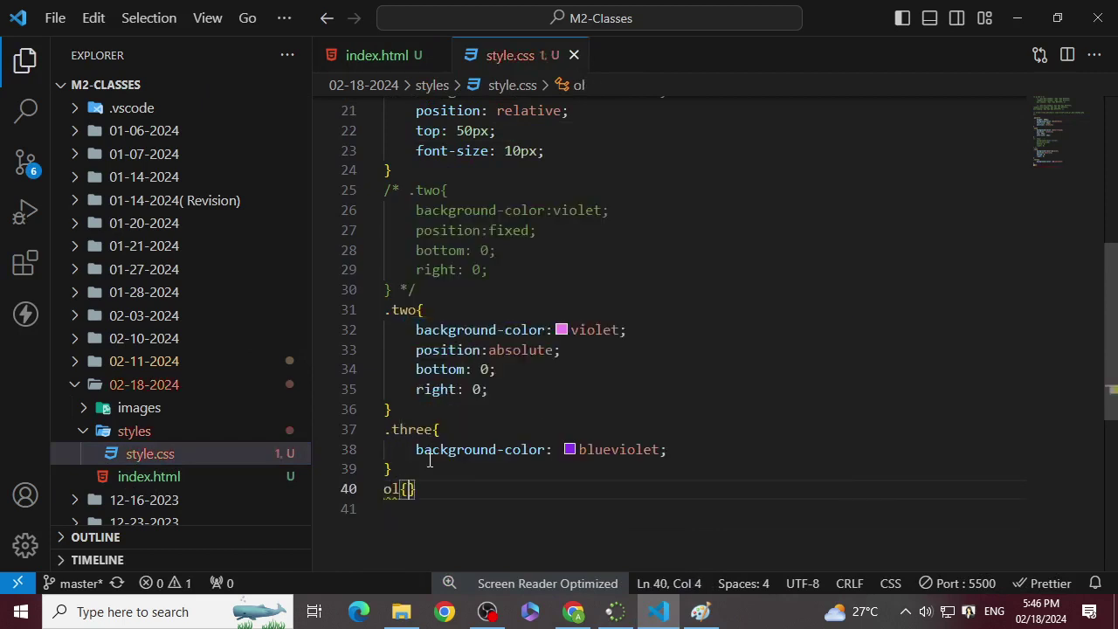
key(Return)
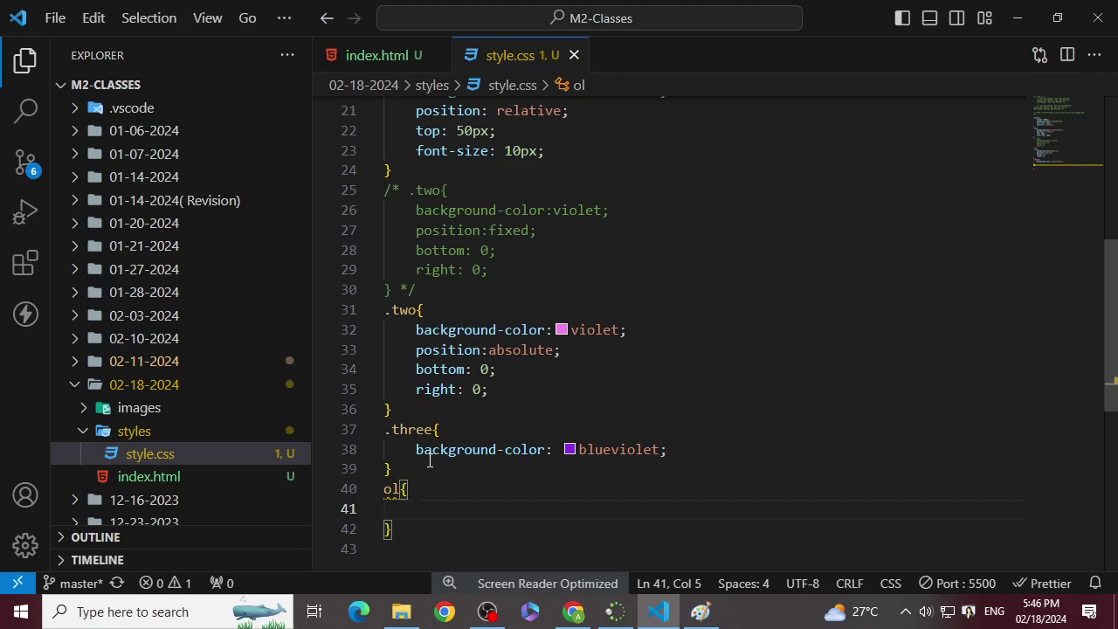
- Add a list-style-type declaration to the ol rule and clear the suggested armenian value
key(Left)
text(;)
text(list)
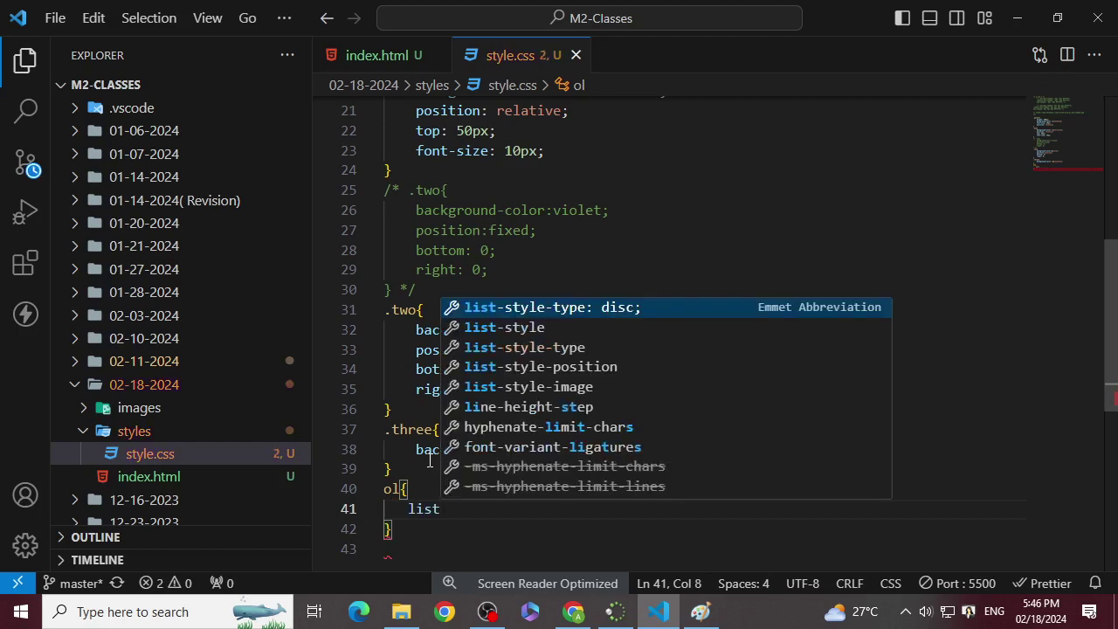
key(Down)
key(Down)
key(Return)
key(Return)
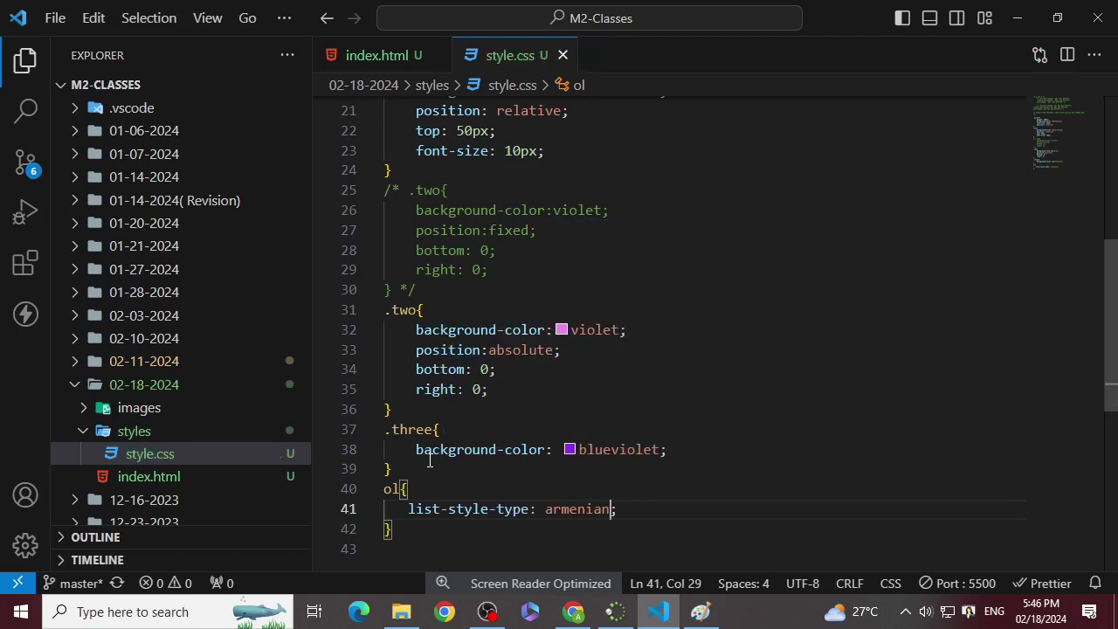
key(BackSpace)
key(BackSpace)
key(BackSpace)
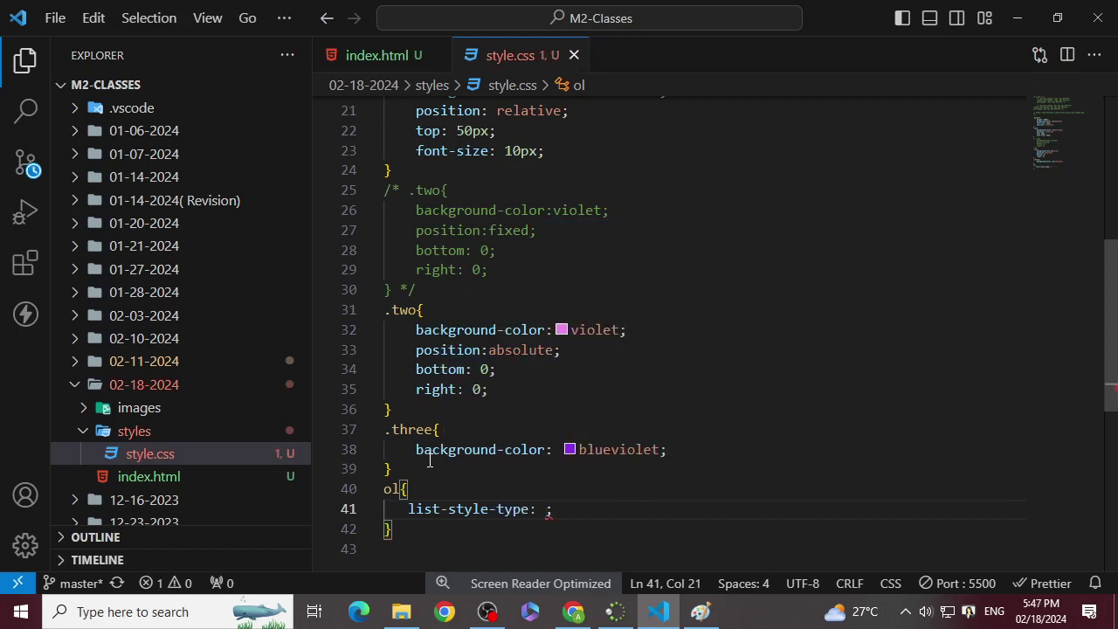
key(ctrl+space)
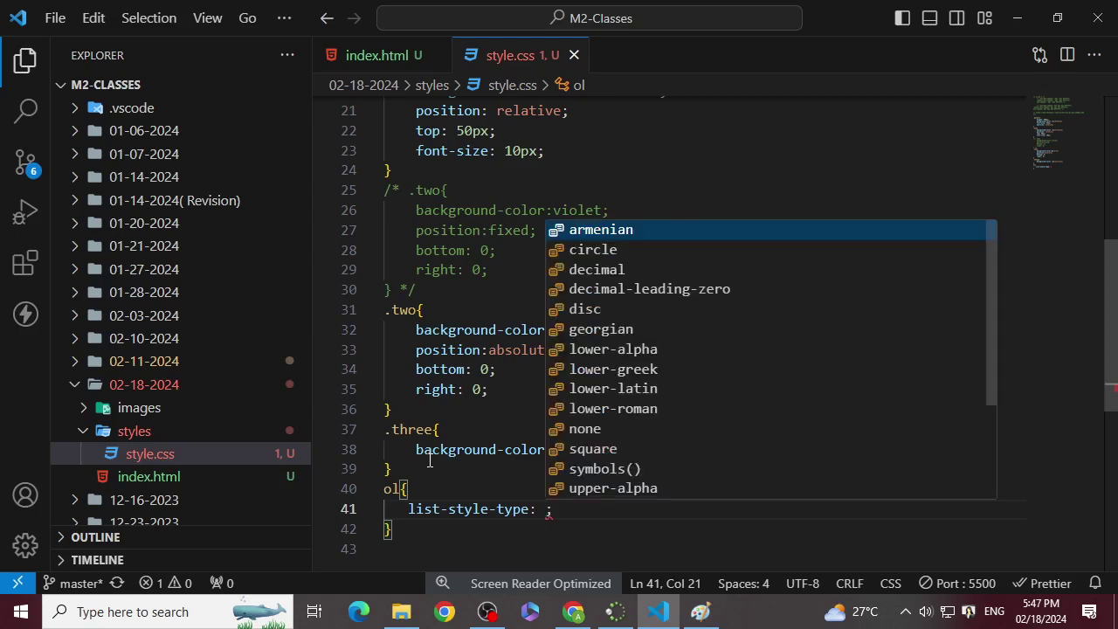
key(Up)
key(Down)
key(Down)
key(Down)
key(Down)
key(Down)
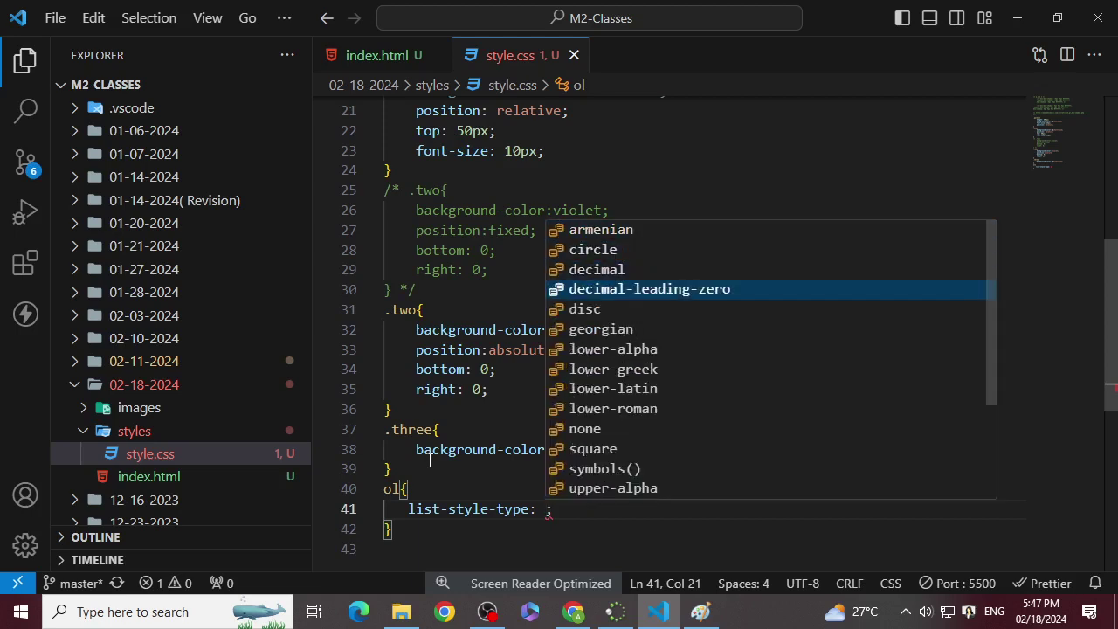
key(Left)
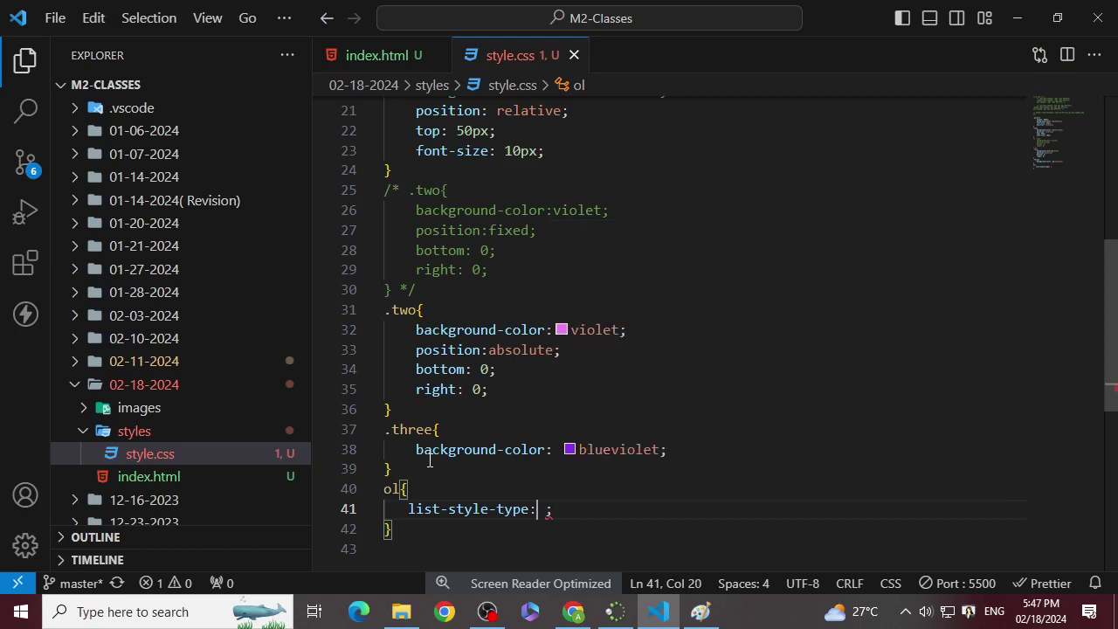
- Set the ol rule's list-style-type to lower-latin from the suggested values, and view the page in Chrome
key(ctrl+space)
key(Down)
key(Down)
key(Down)
key(Down)
key(Down)
key(Down)
key(Down)
key(Down)
key(Down)
key(Down)
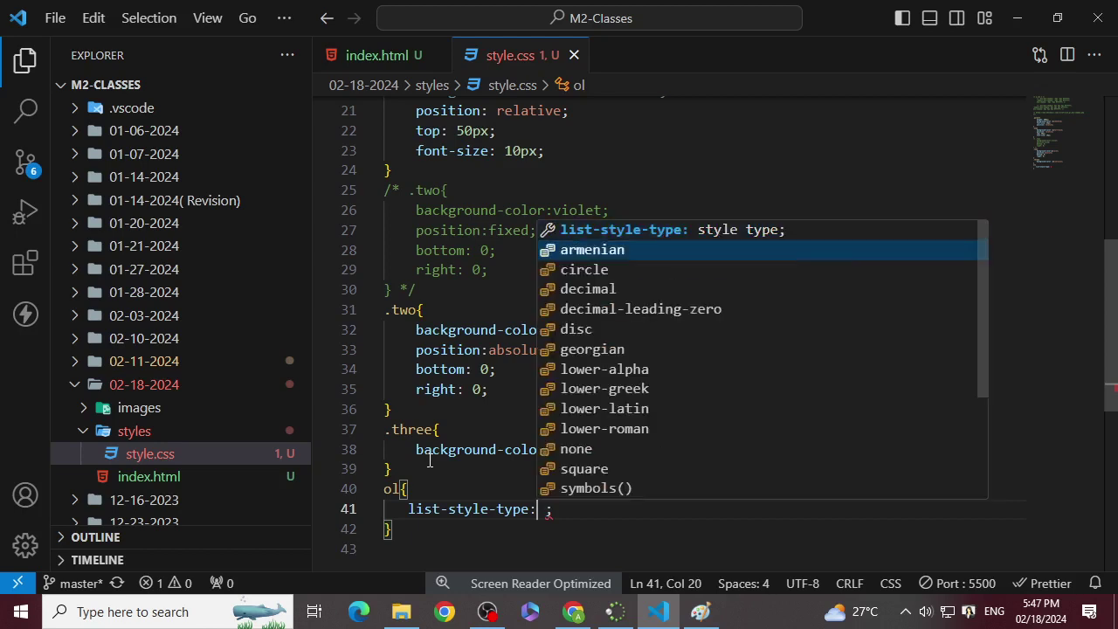
key(Down)
key(Up)
key(Up)
key(Up)
key(Up)
key(Up)
key(Up)
key(Up)
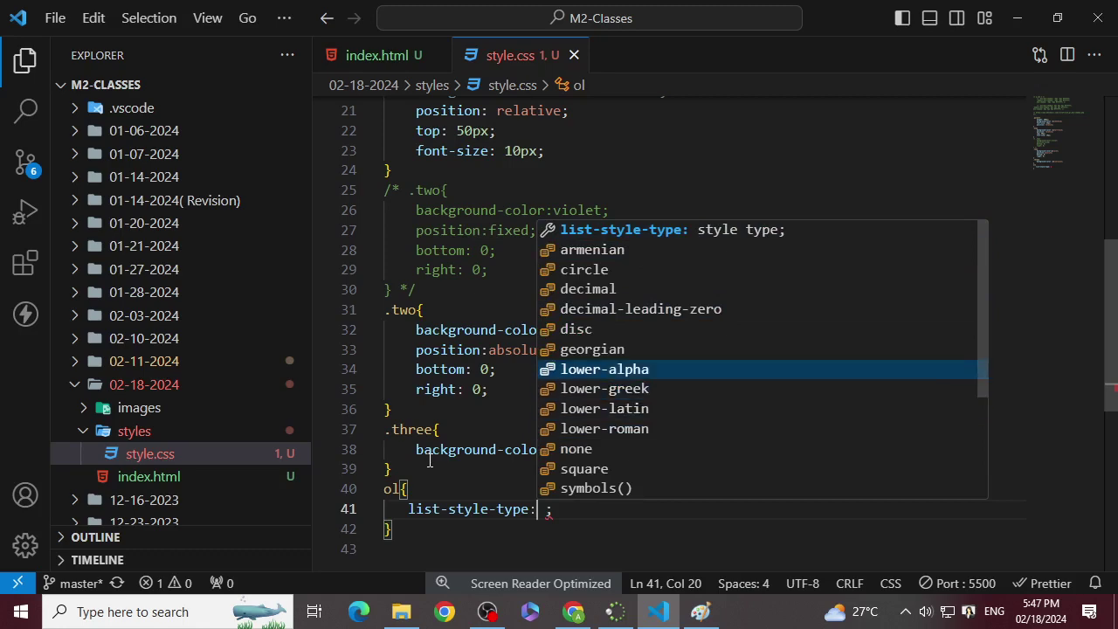
key(Down)
key(Down)
key(Down)
key(Down)
key(Down)
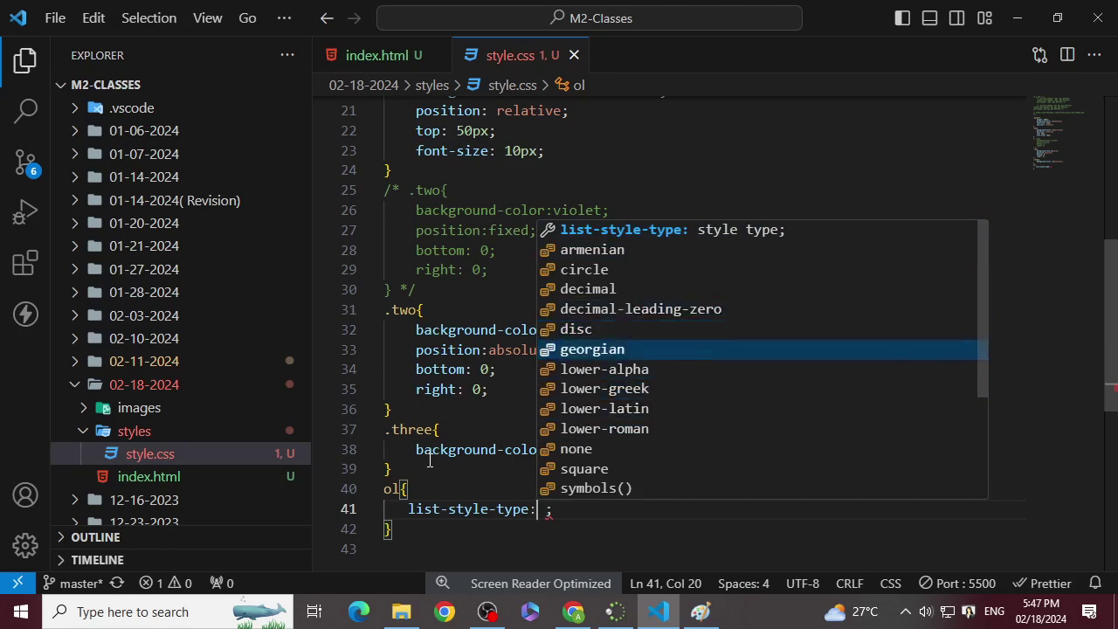
key(Return)
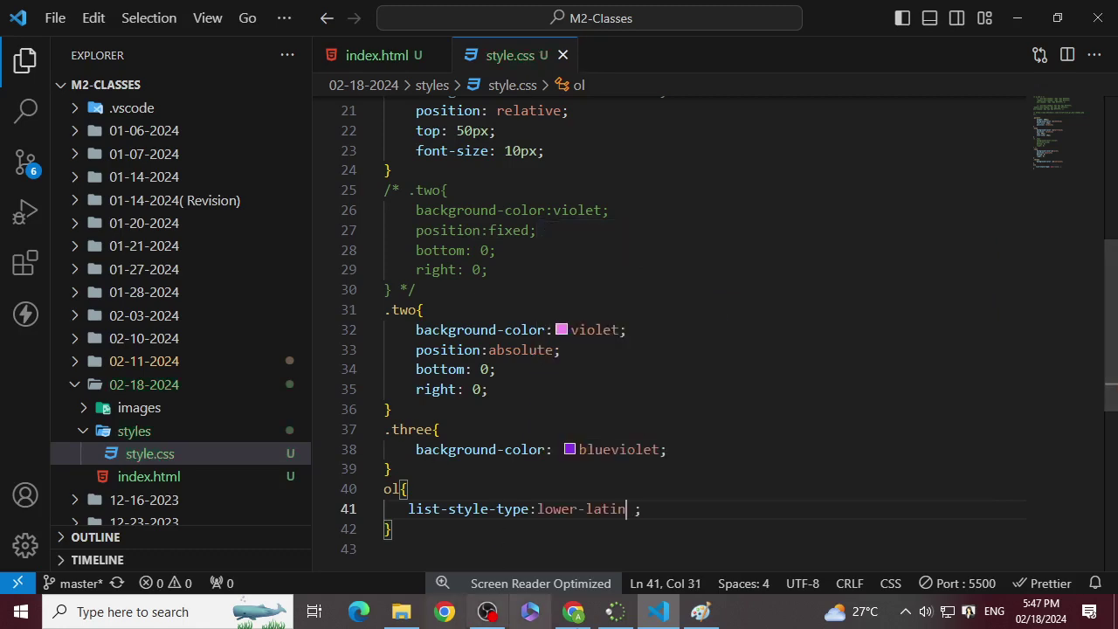
click(574, 611)
click(839, 18)
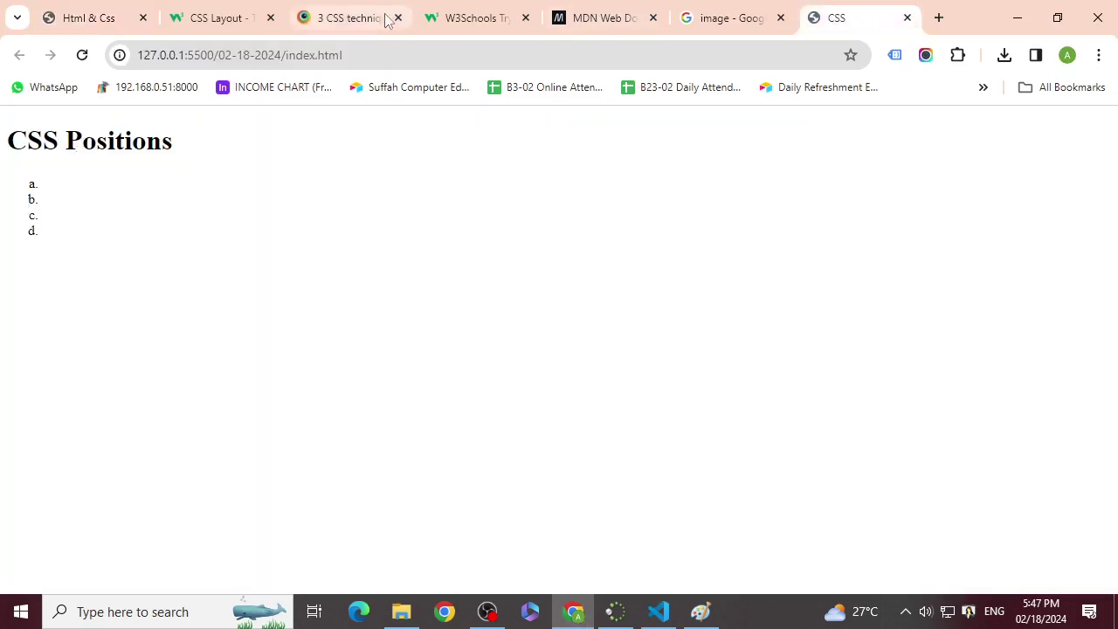
- Go through the ordered-list values on page 340 of duckett.pdf and select the lower-roman value name
click(113, 9)
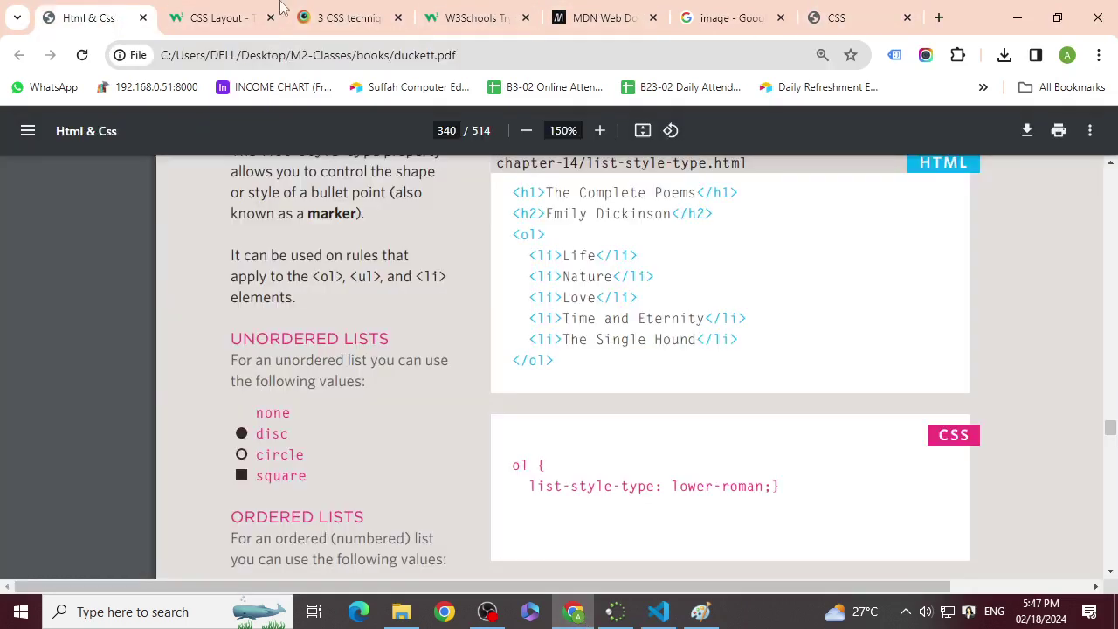
scroll(320, 443, down, 2)
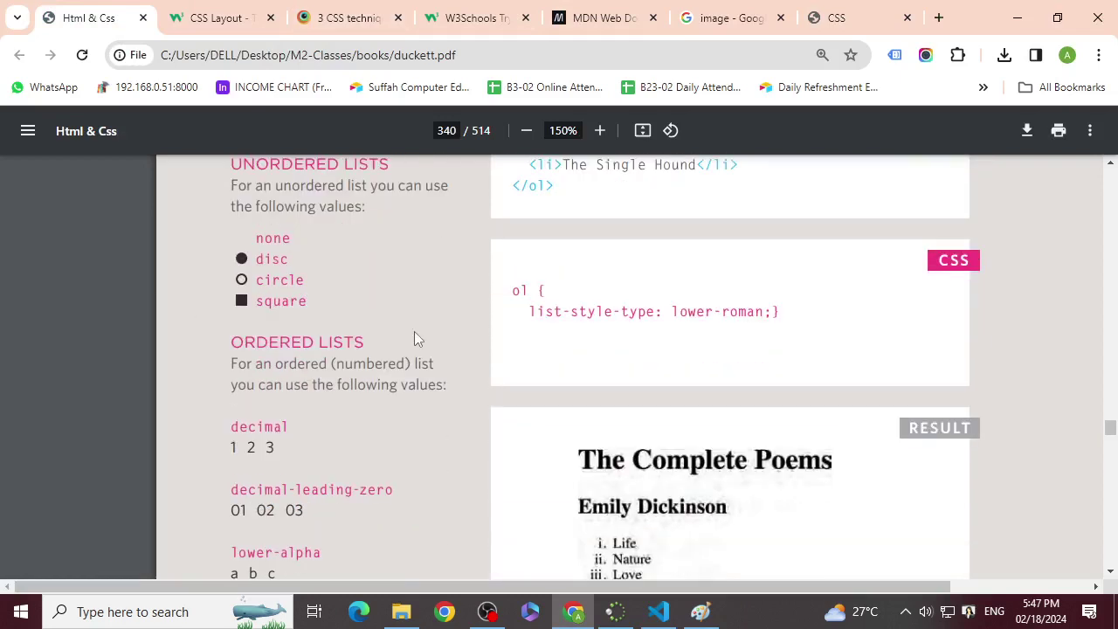
scroll(268, 426, down, 2)
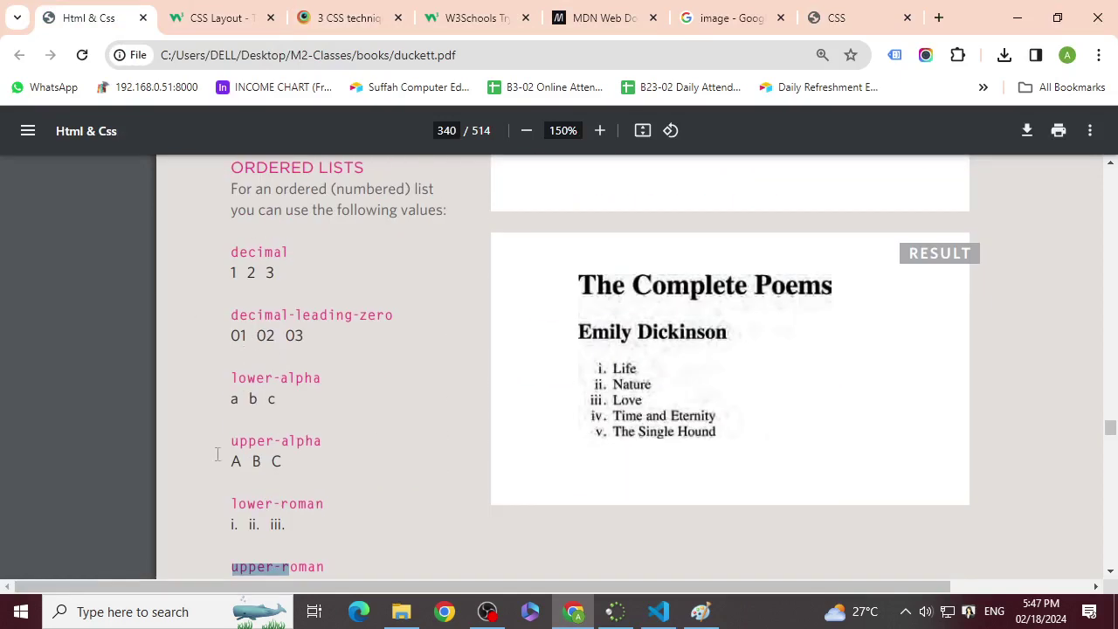
scroll(323, 462, down, 1)
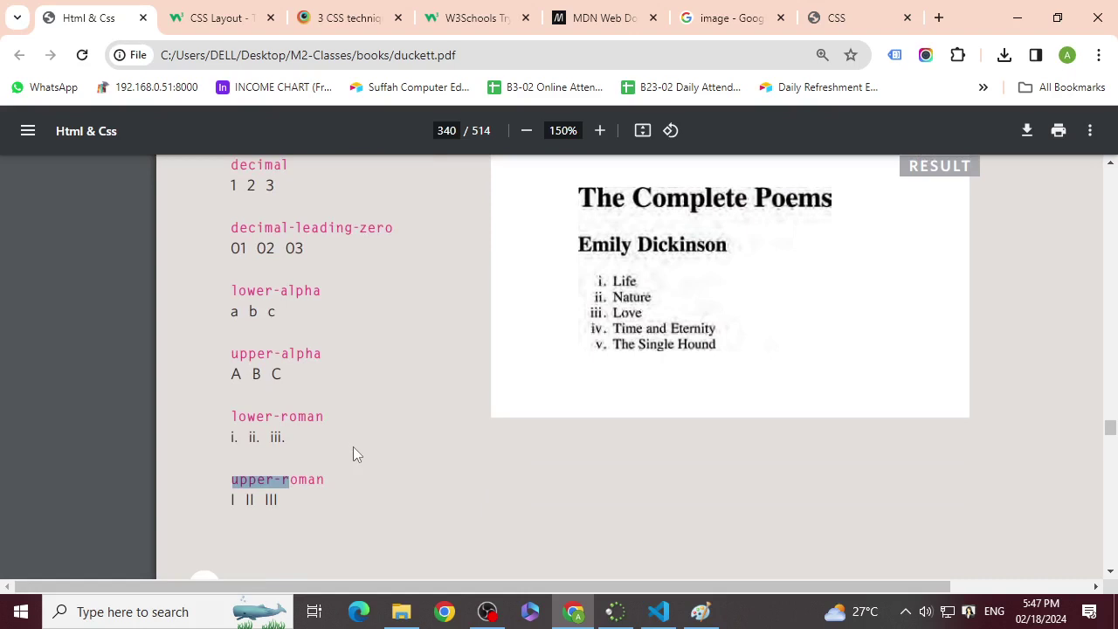
click(323, 418)
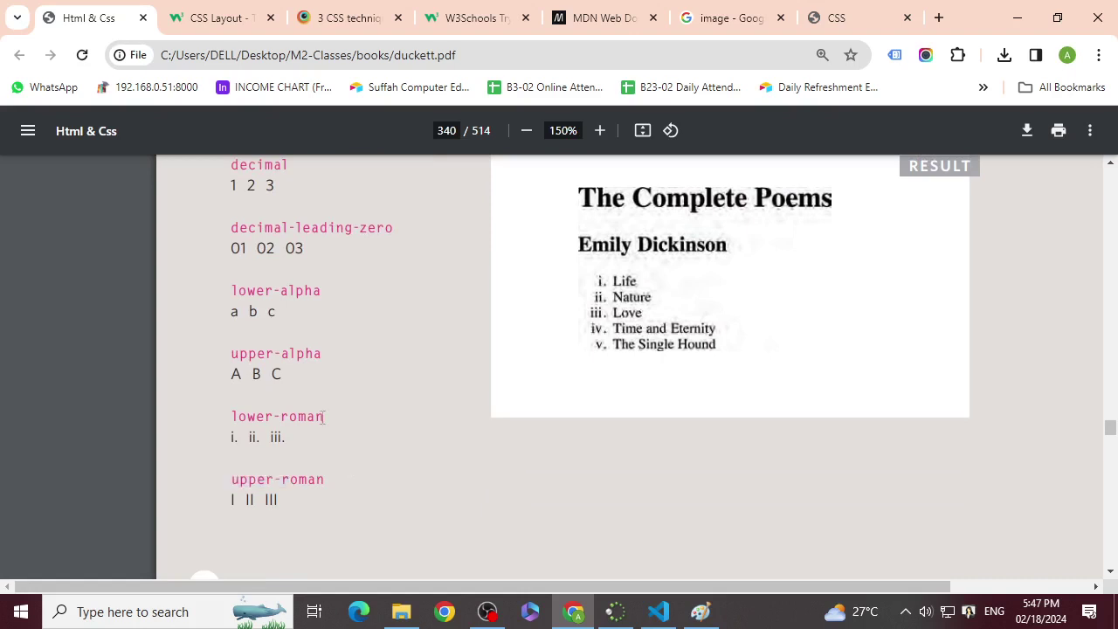
triple_click(267, 414)
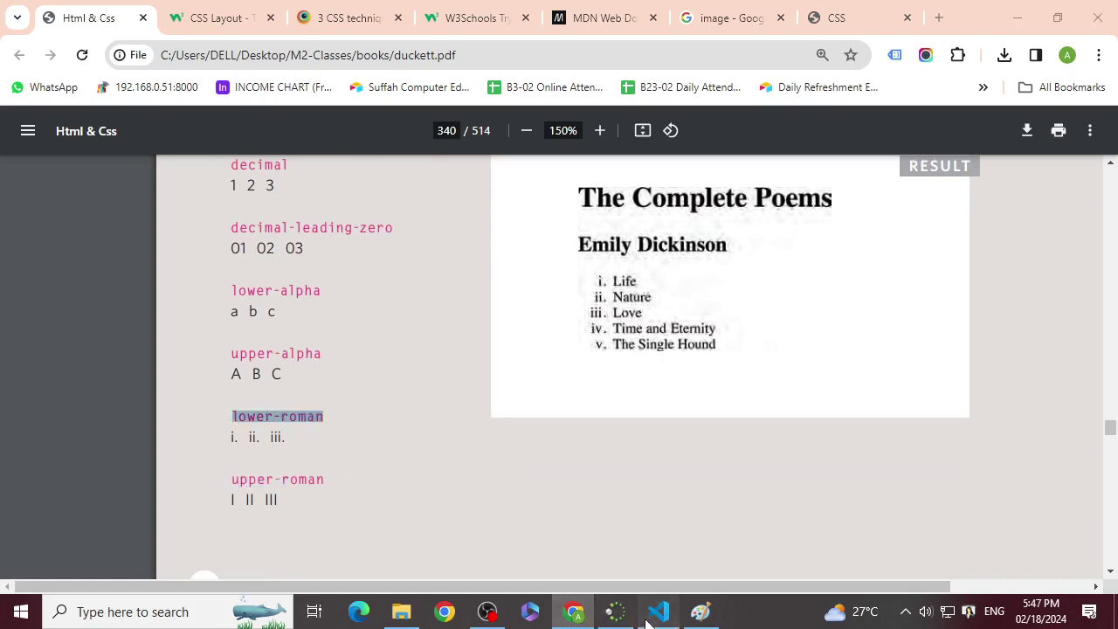
- Switch to VS Code, set the ol rule's list-style-type to lower-roman, and view the CSS page in Chrome
click(659, 611)
double_click(609, 509)
text(lower)
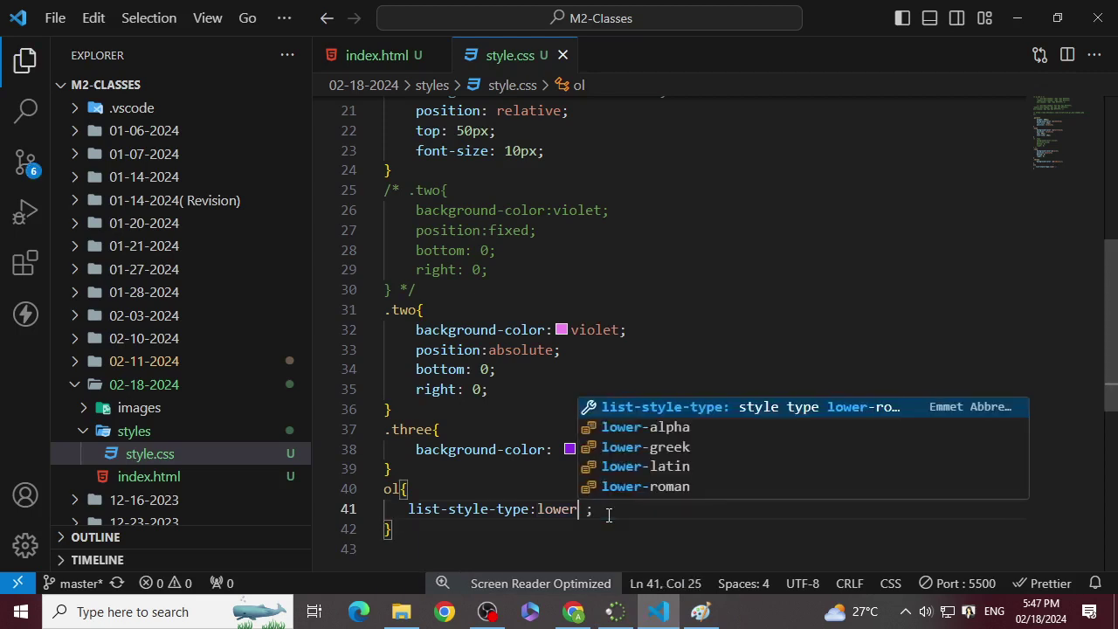
text(-rom)
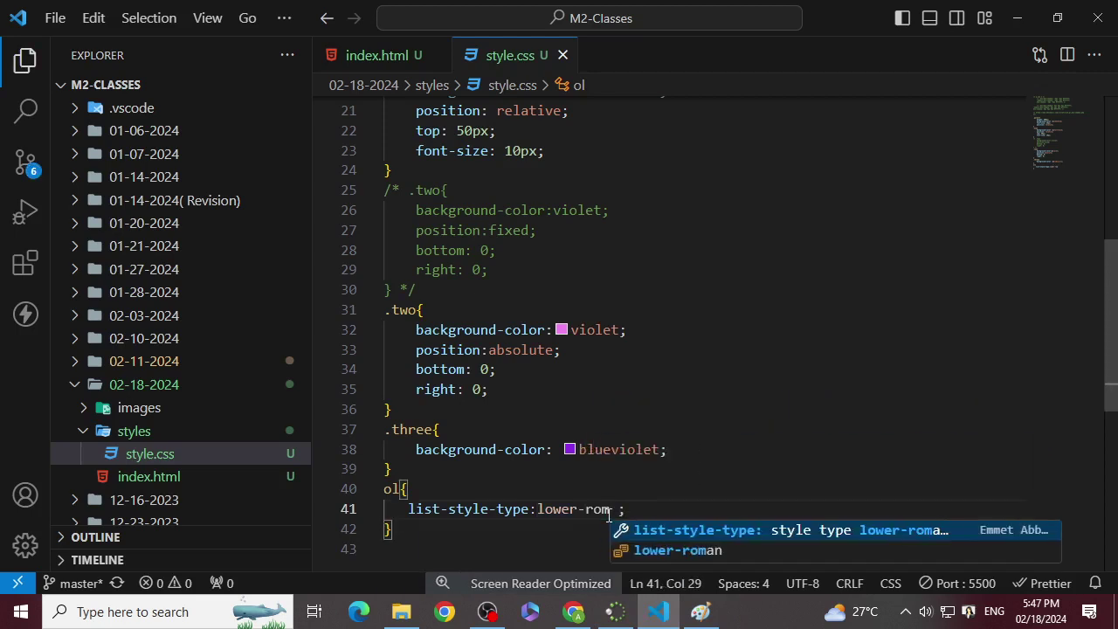
key(Down)
key(Return)
click(573, 611)
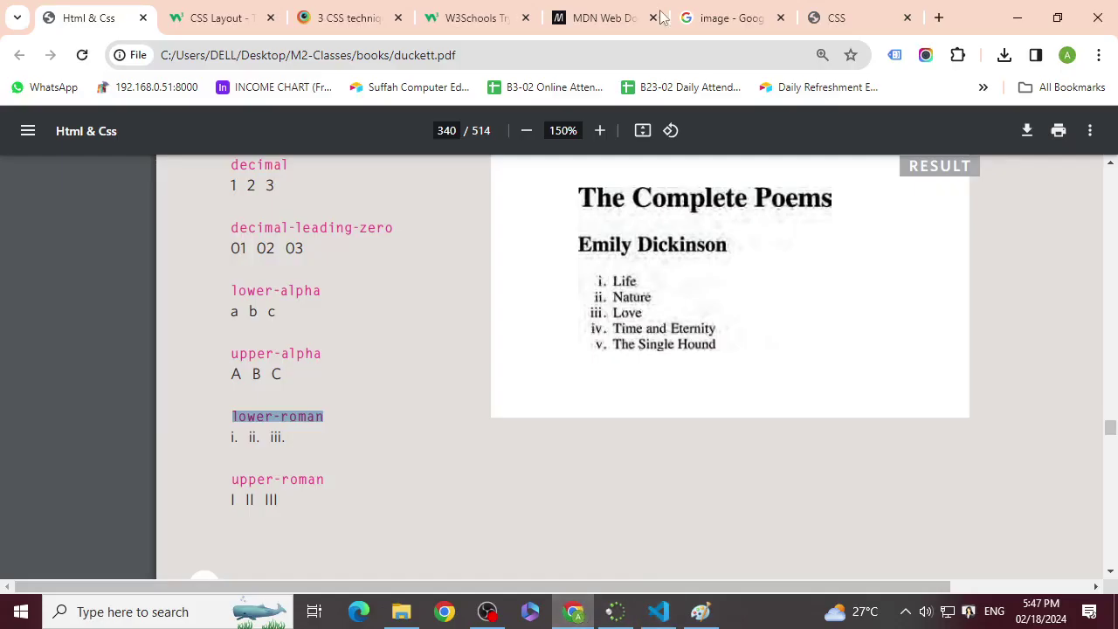
click(840, 10)
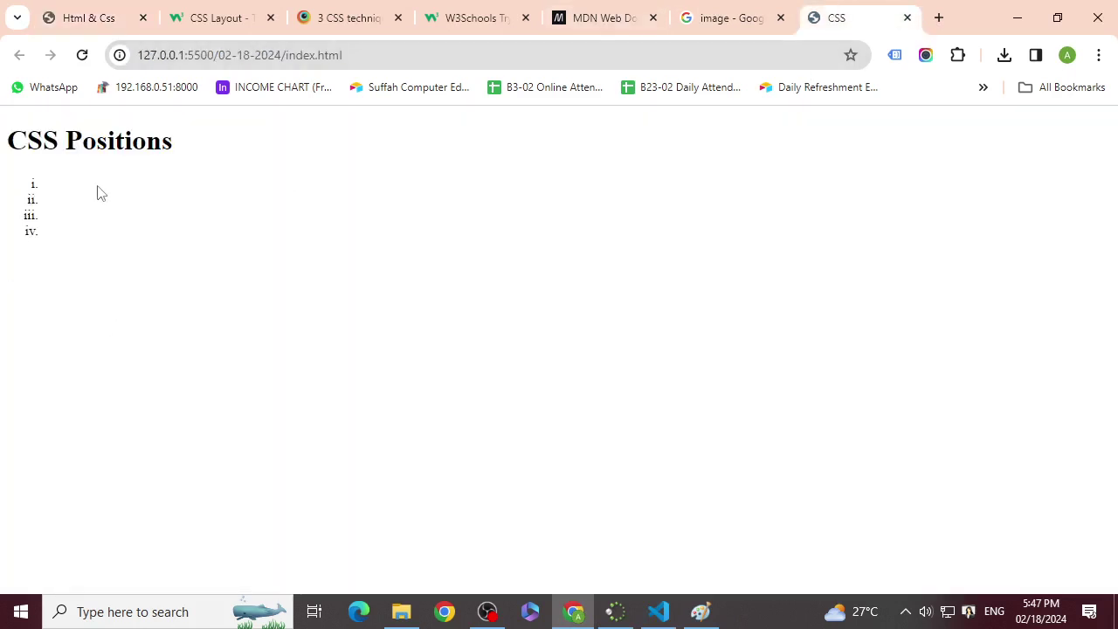
- Return to duckett.pdf and read the list-style-image example and its result on page 341
click(70, 14)
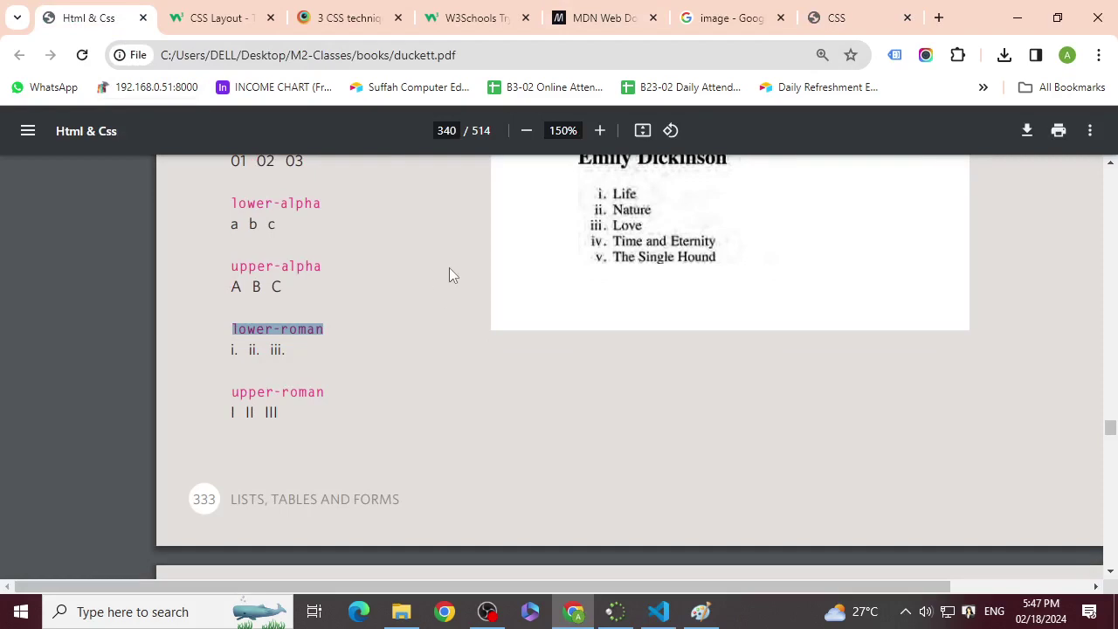
scroll(449, 269, down, 4)
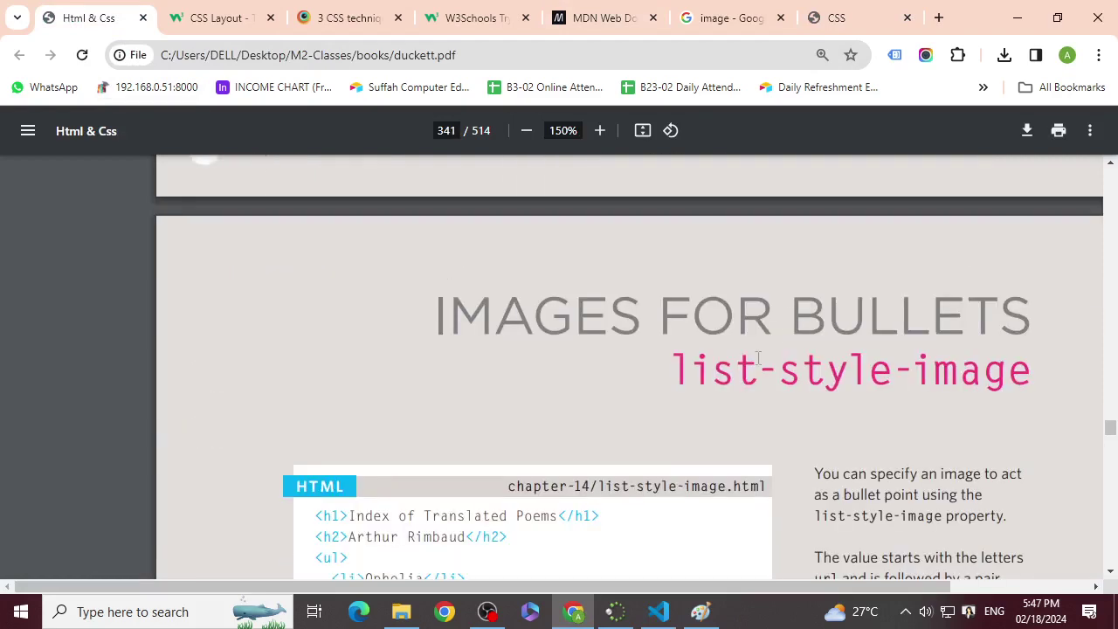
scroll(734, 540, down, 2)
scroll(712, 548, down, 4)
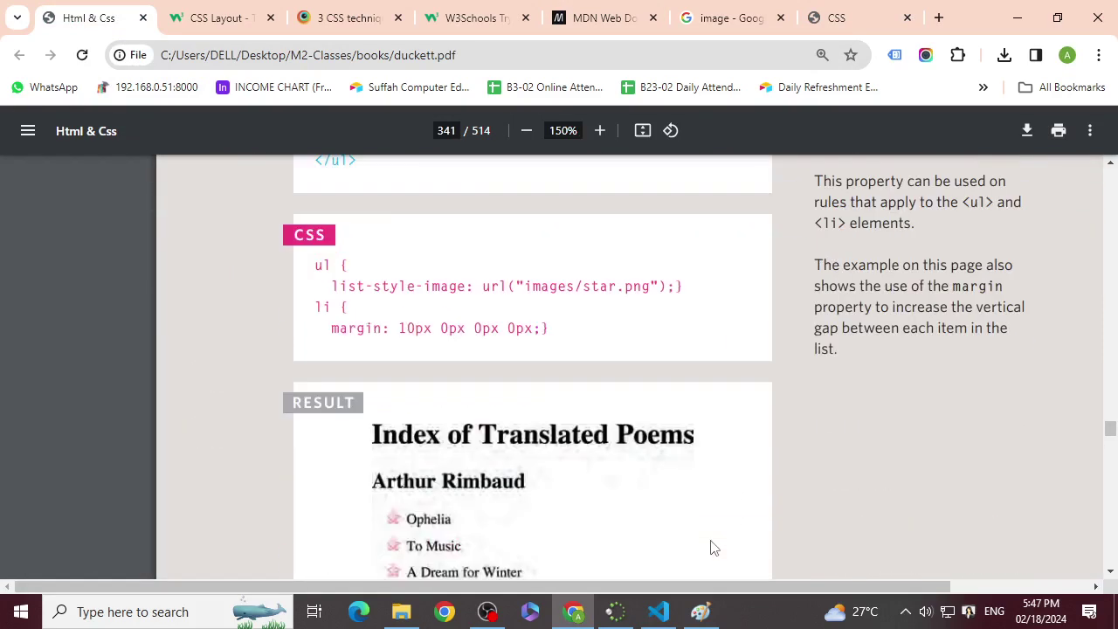
scroll(712, 547, down, 2)
scroll(673, 516, up, 2)
scroll(428, 420, down, 2)
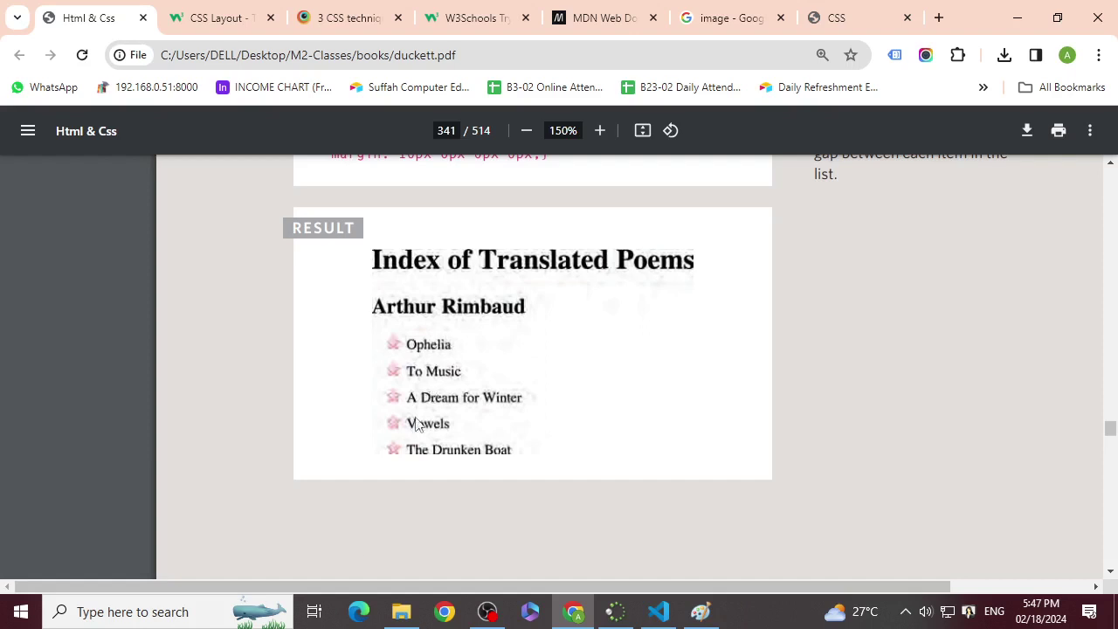
- Search Google for "random start image" in a new browser tab, skim the results, and return to the Google start page
click(939, 18)
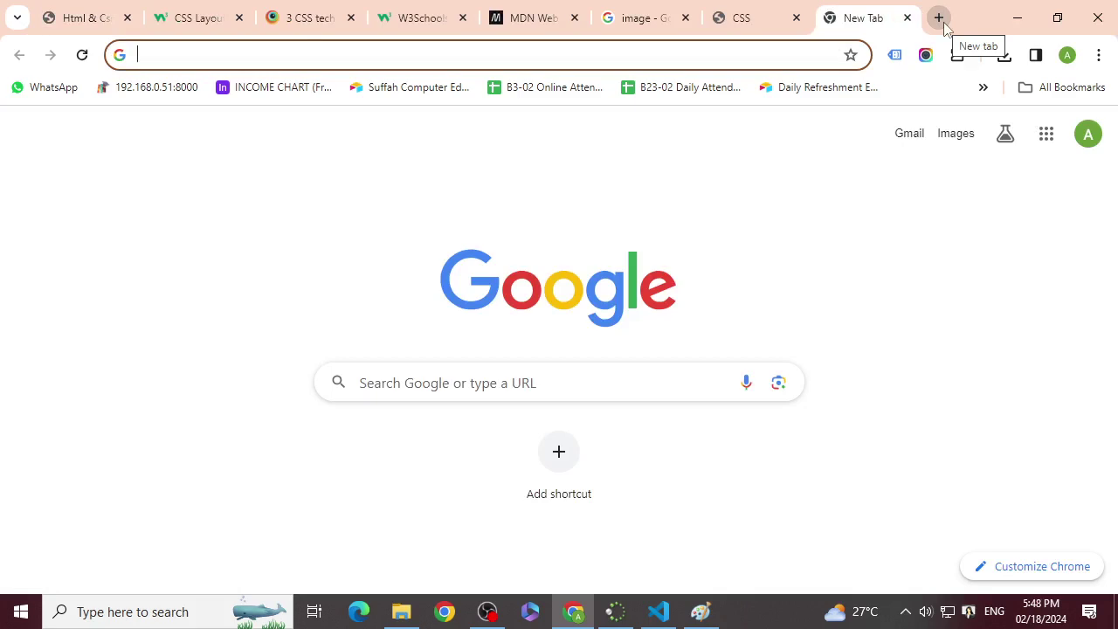
text(random s)
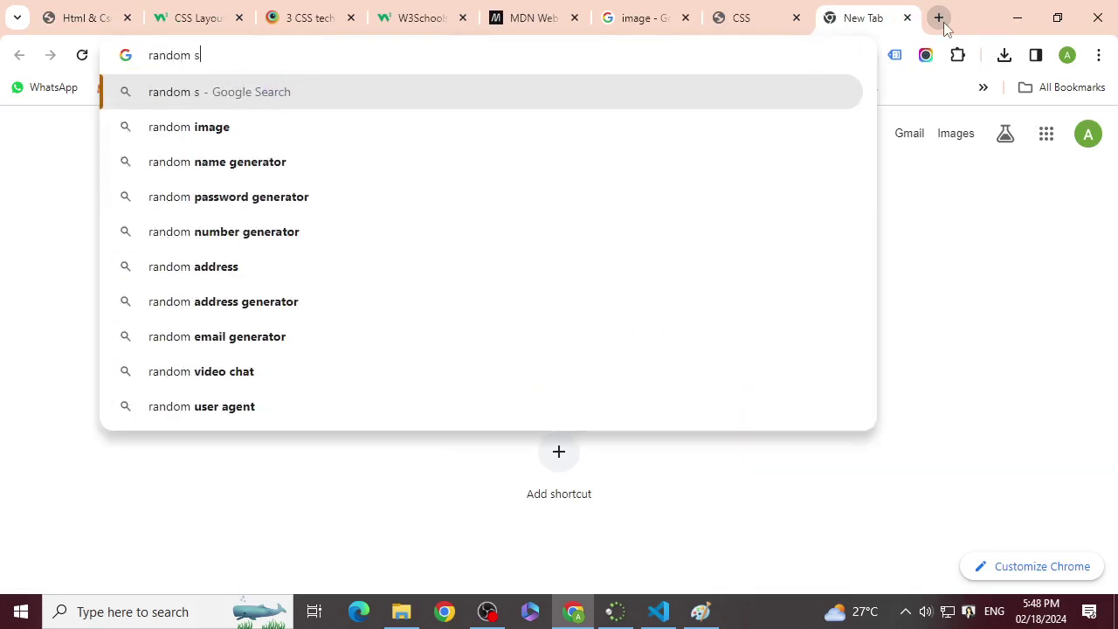
text(tart image)
key(Return)
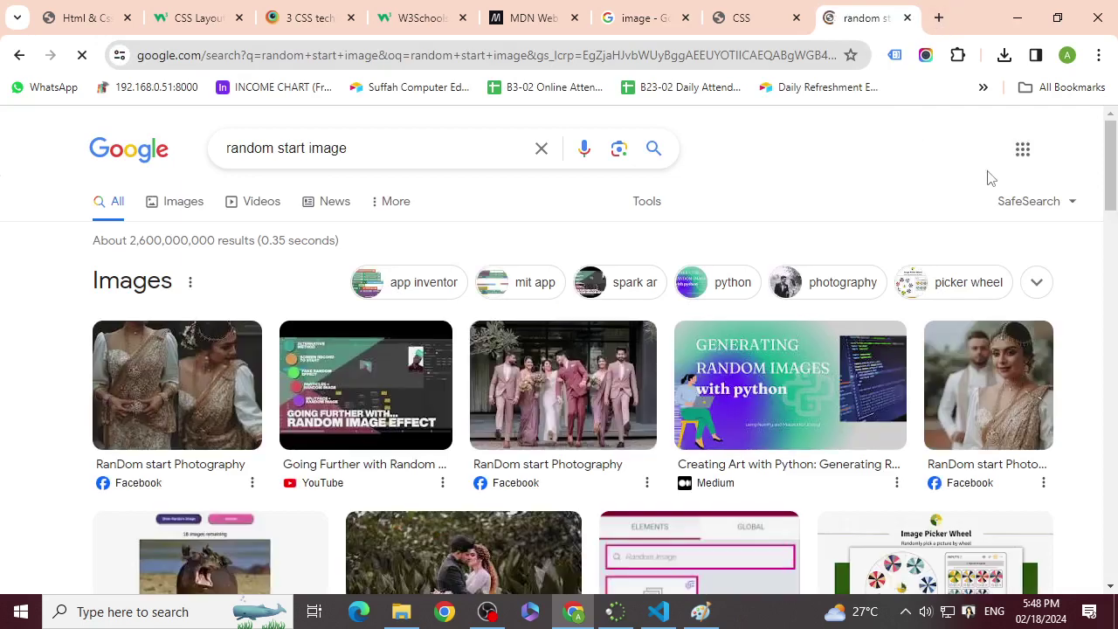
scroll(377, 450, down, 4)
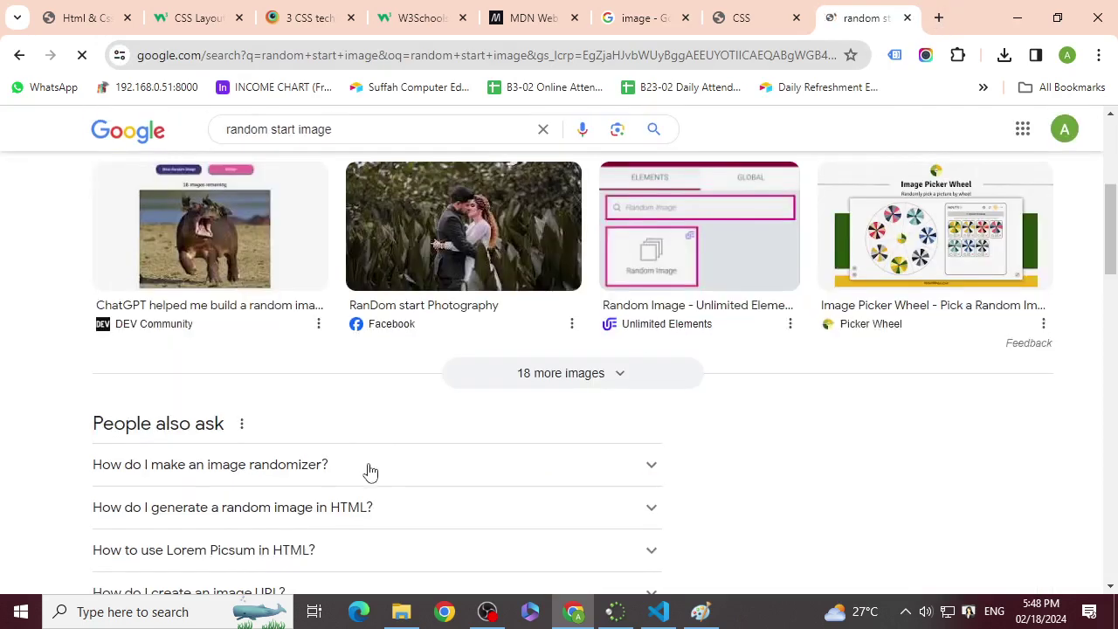
click(20, 54)
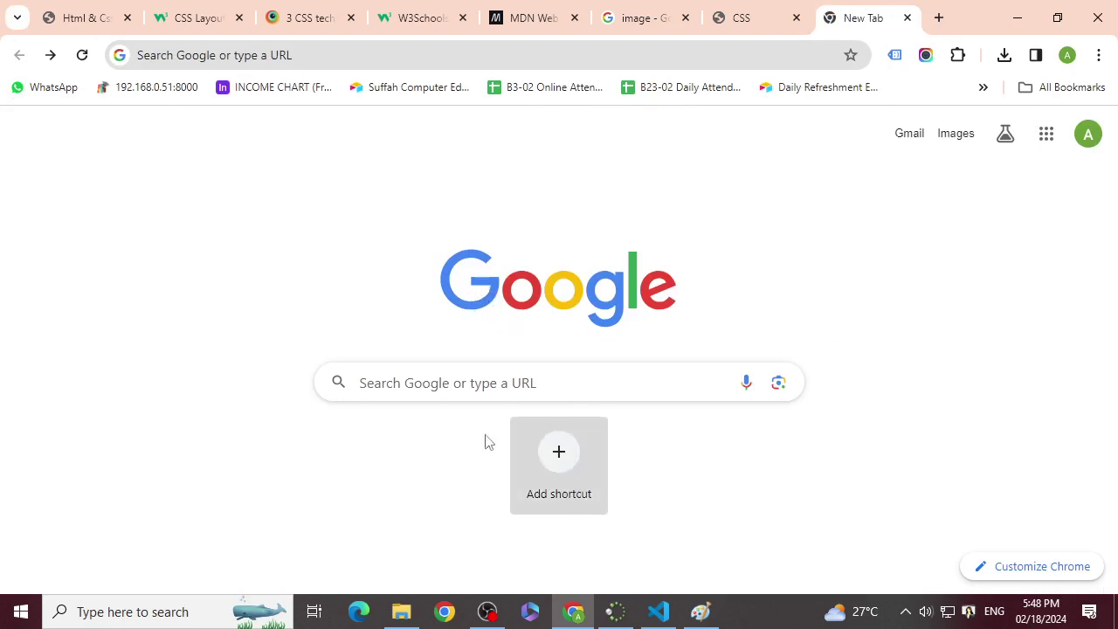
- Search Google for "icons"
click(380, 371)
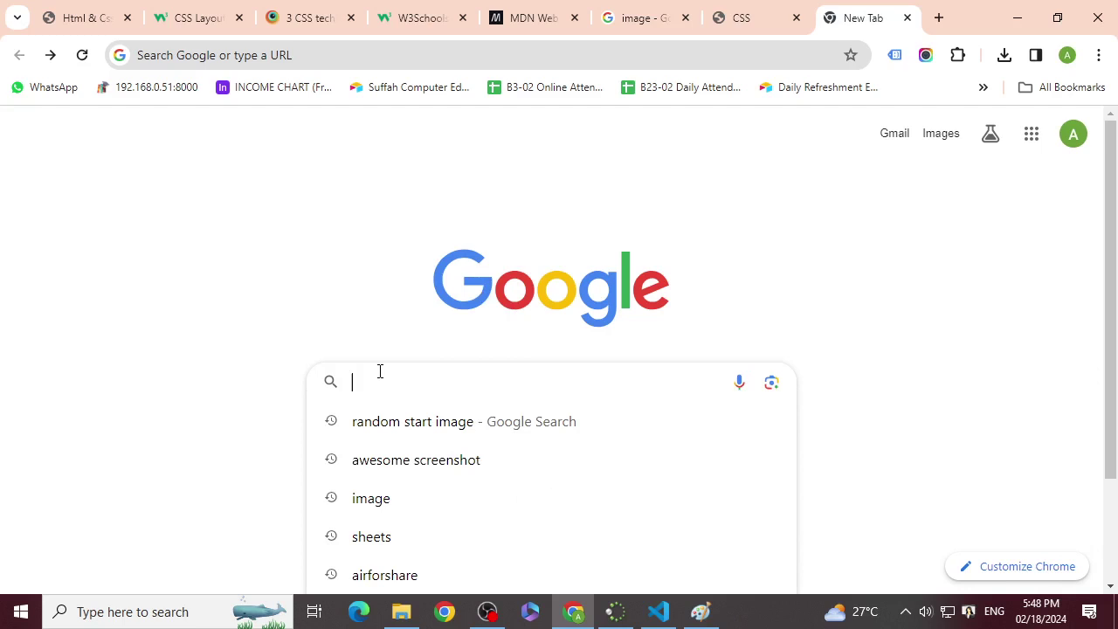
scroll(380, 371, down, 1)
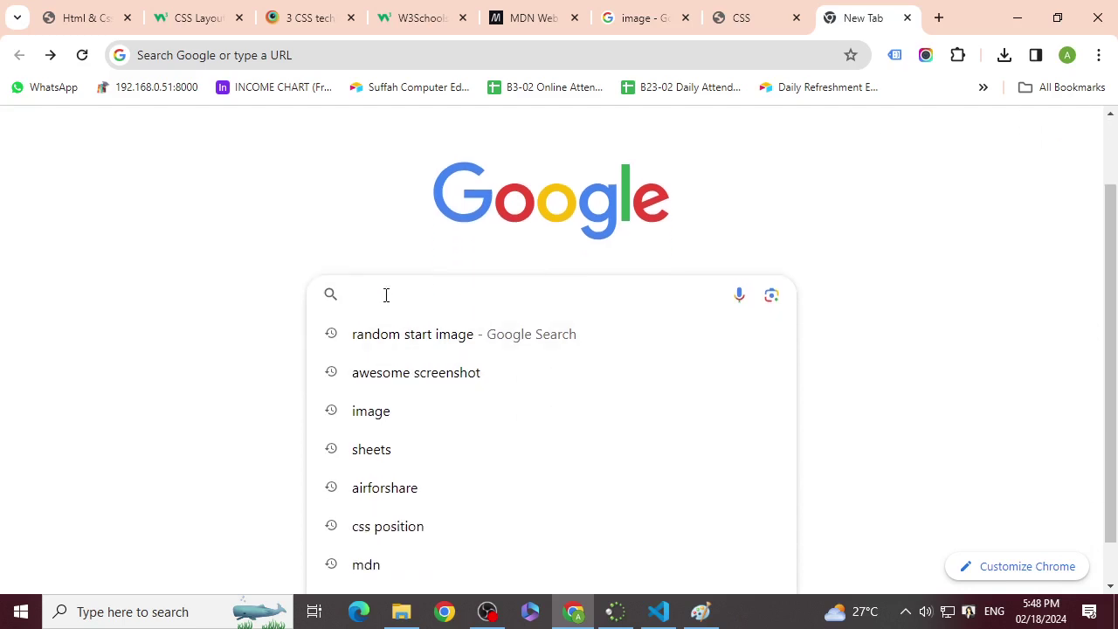
text(icom)
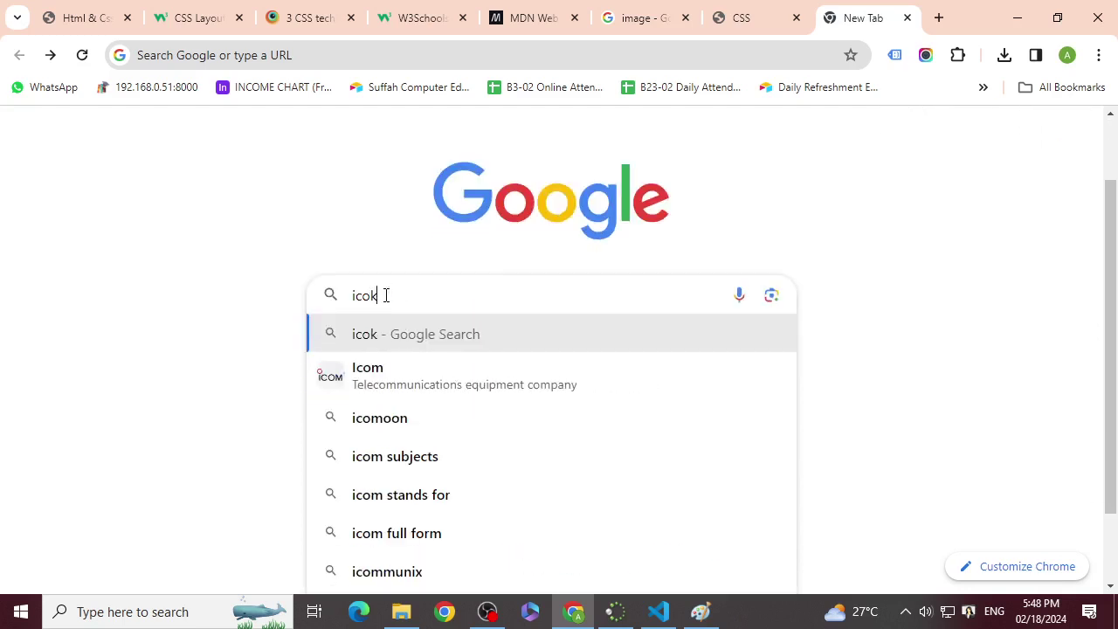
key(BackSpace)
text(m)
key(BackSpace)
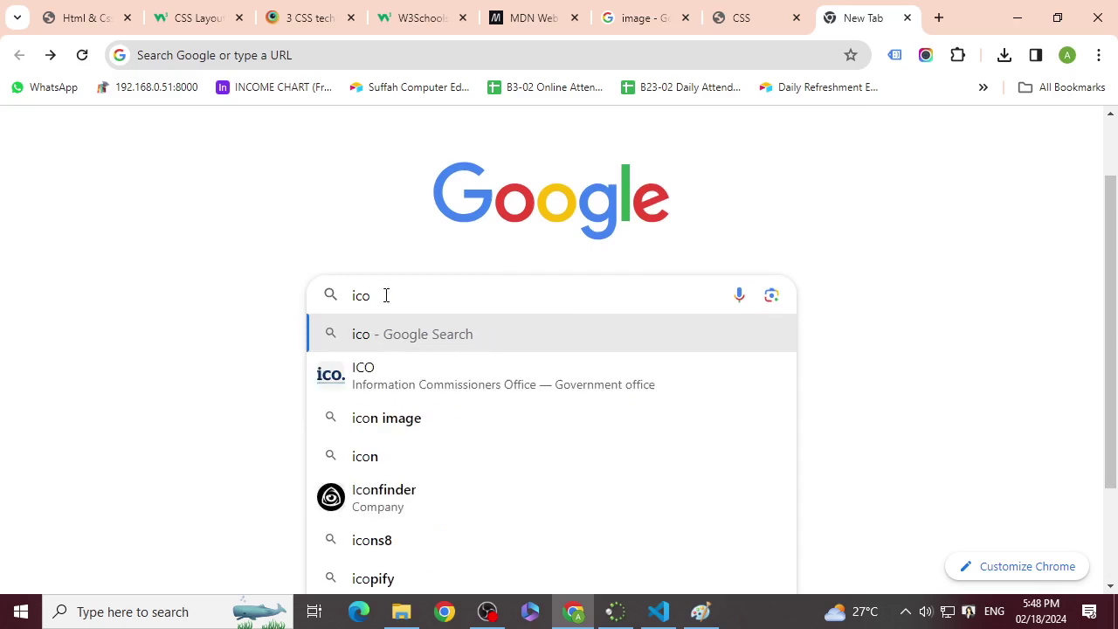
text(ns)
key(Return)
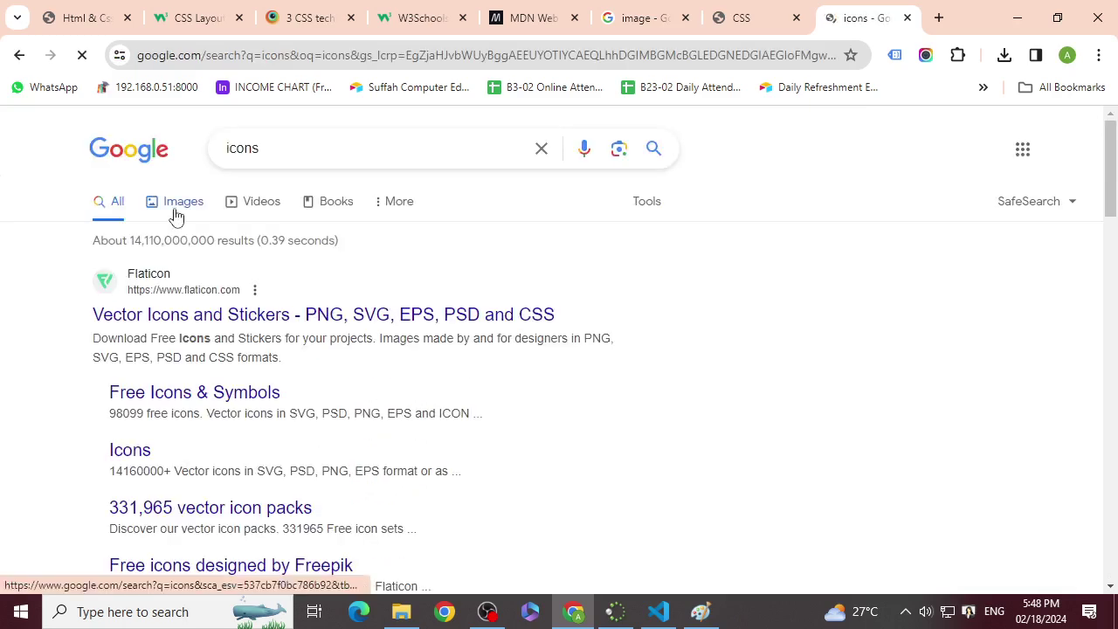
- Browse the image results for icons and open the preview of the round green atom icon from Visual Studio Marketplace
scroll(736, 351, down, 5)
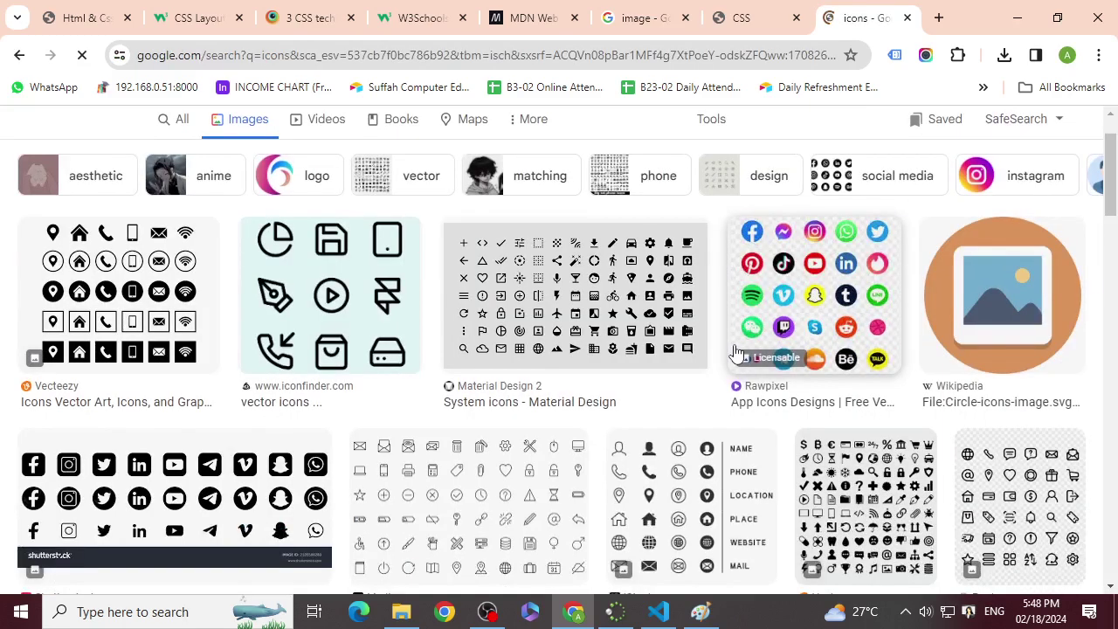
scroll(737, 351, down, 10)
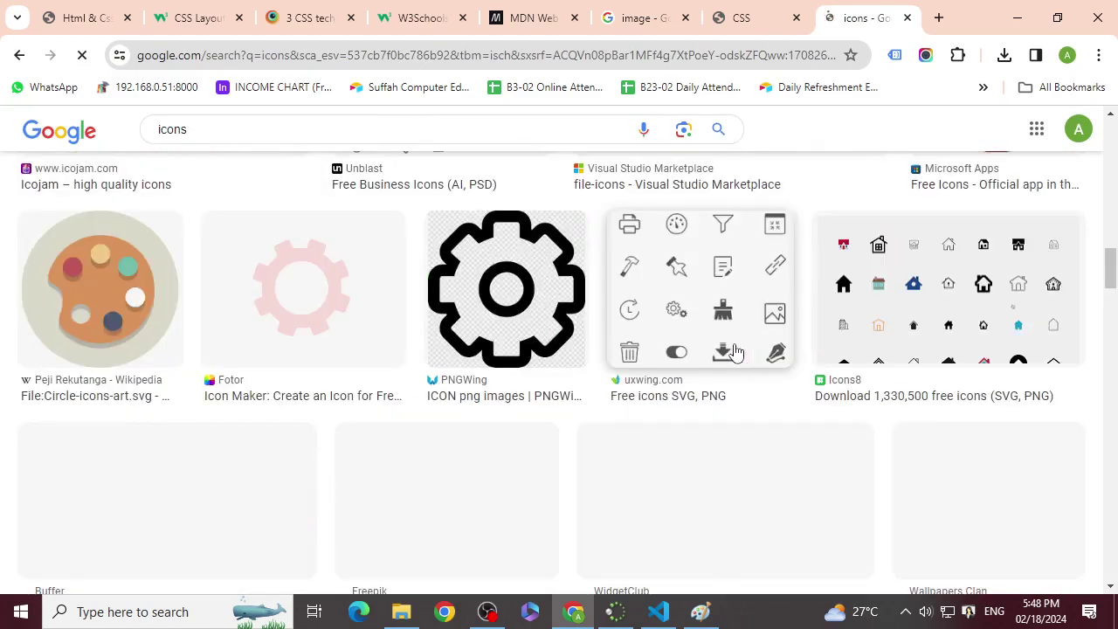
scroll(734, 350, up, 3)
scroll(733, 350, down, 10)
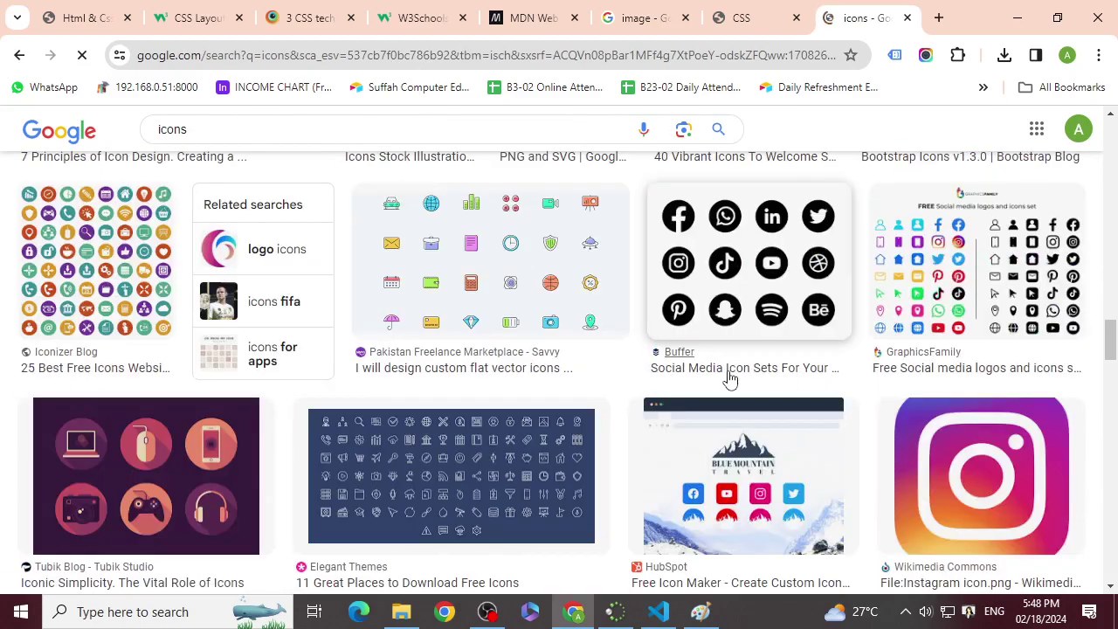
scroll(730, 378, down, 15)
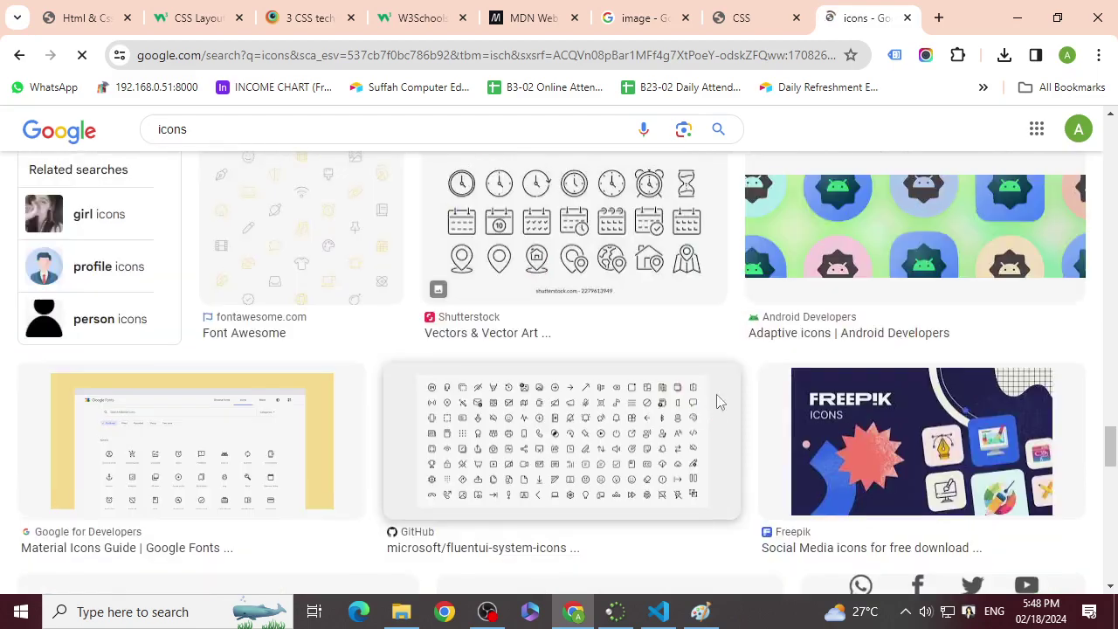
scroll(721, 398, up, 5)
scroll(716, 398, down, 10)
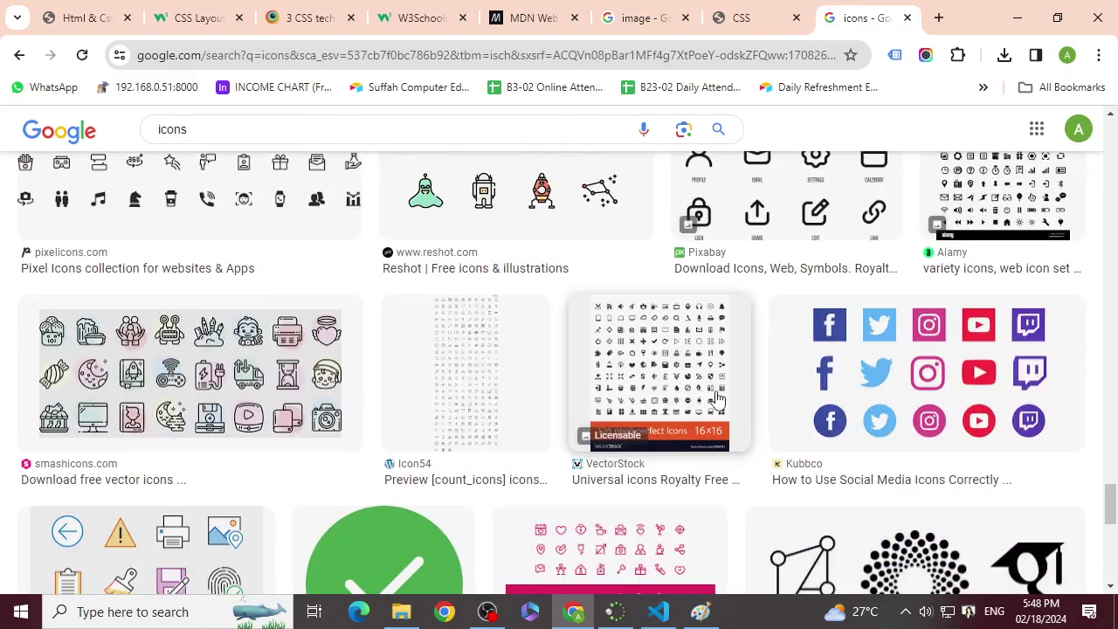
scroll(714, 398, down, 1)
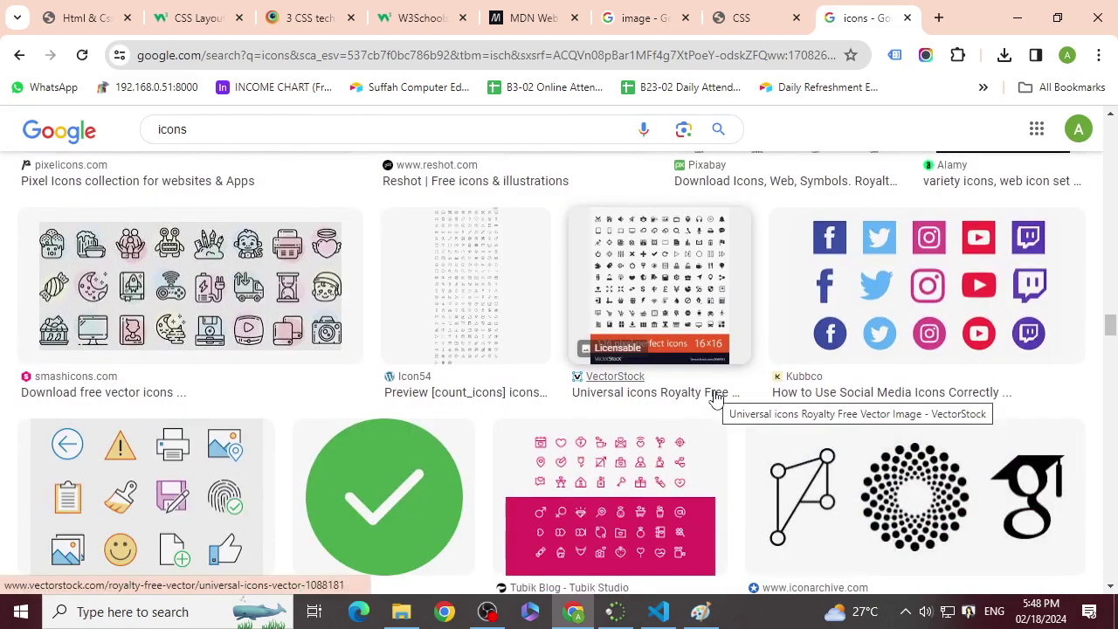
scroll(715, 398, up, 5)
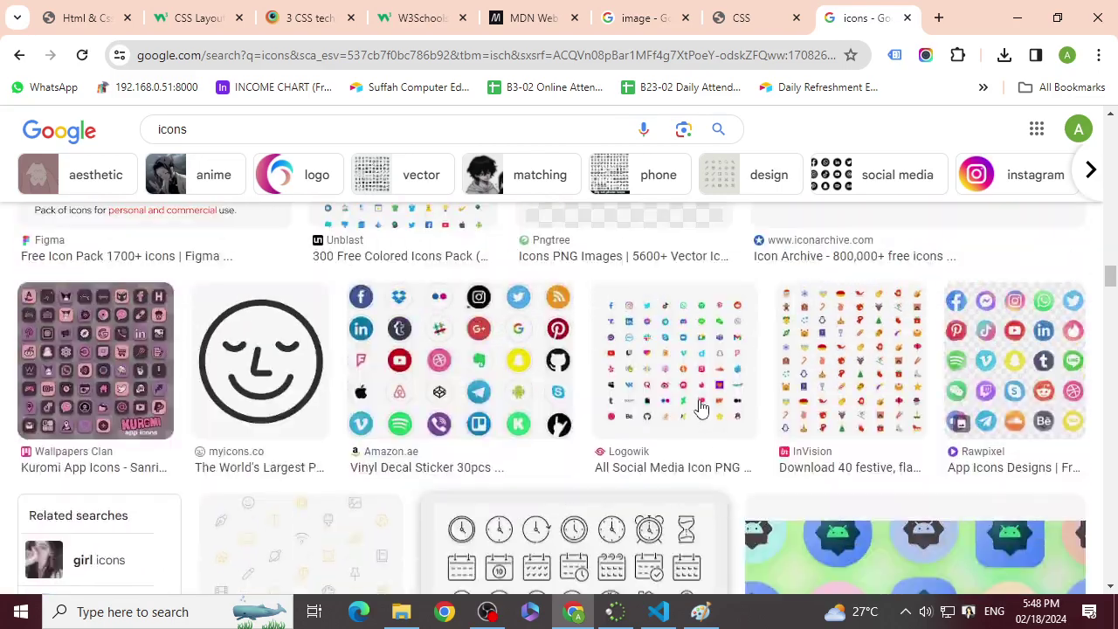
scroll(698, 408, up, 10)
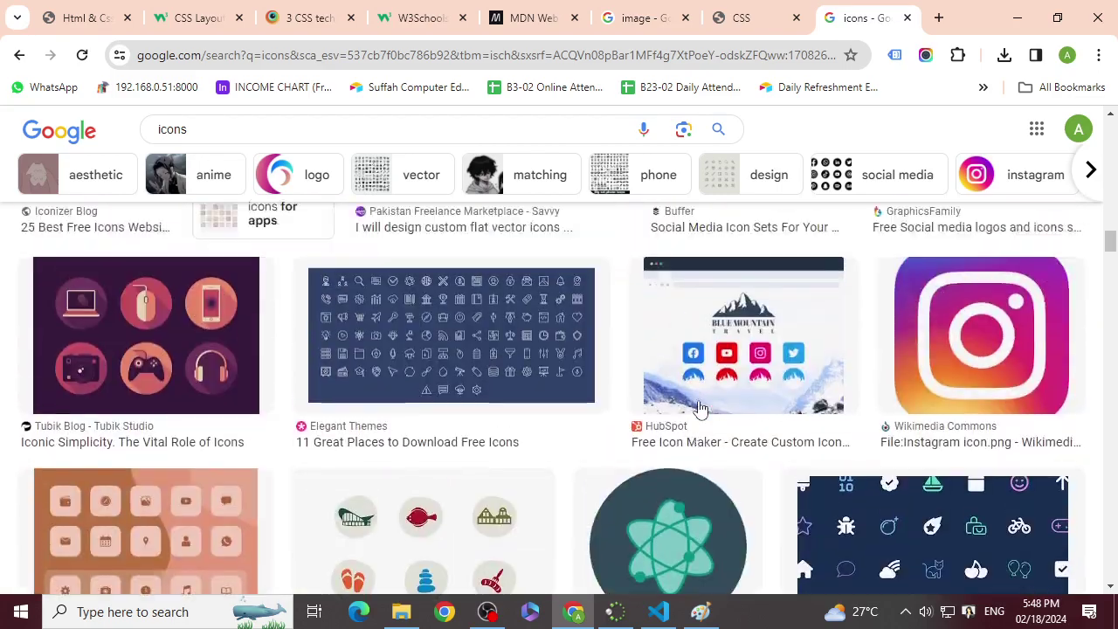
scroll(699, 408, down, 10)
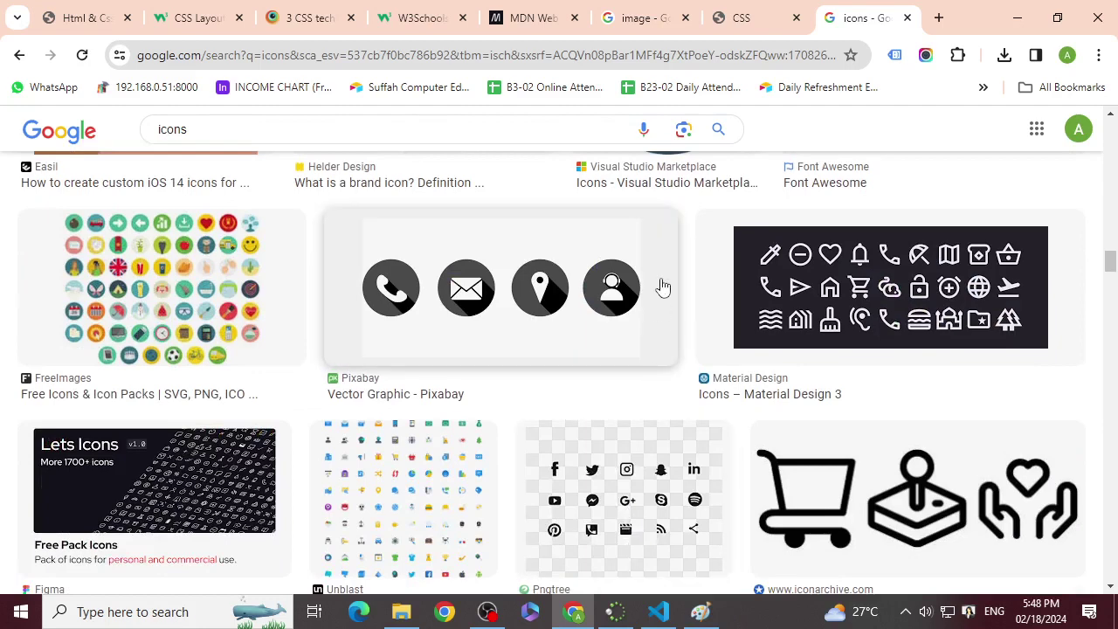
scroll(662, 288, up, 3)
click(657, 306)
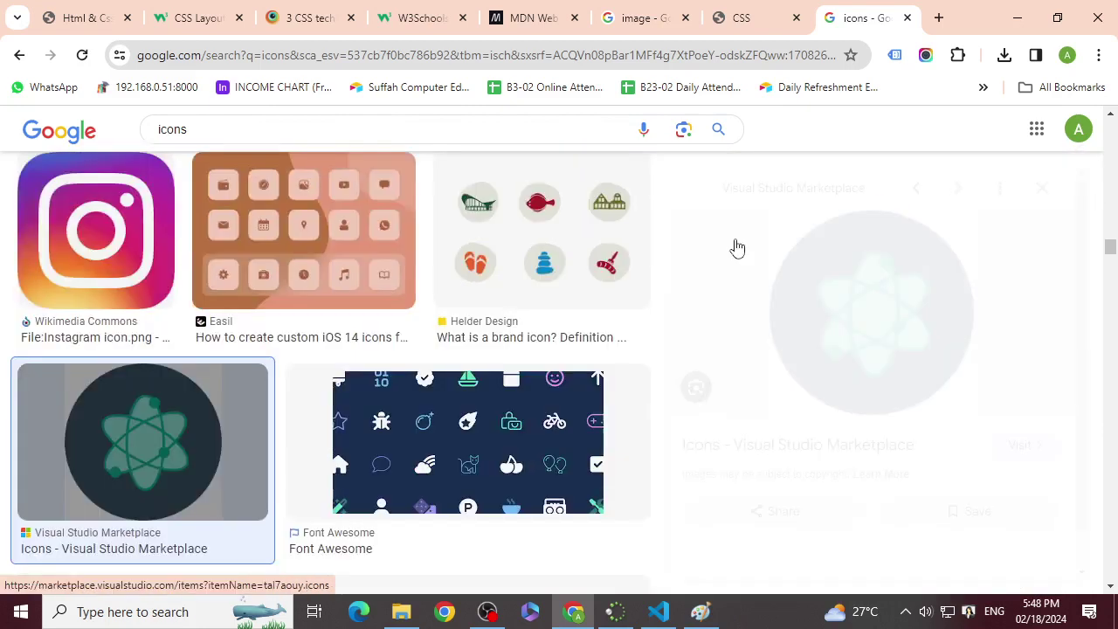
- Start saving the previewed round atom icon image and choose the M2-Classes/02-18-2024/images folder as its destination
right_click(855, 289)
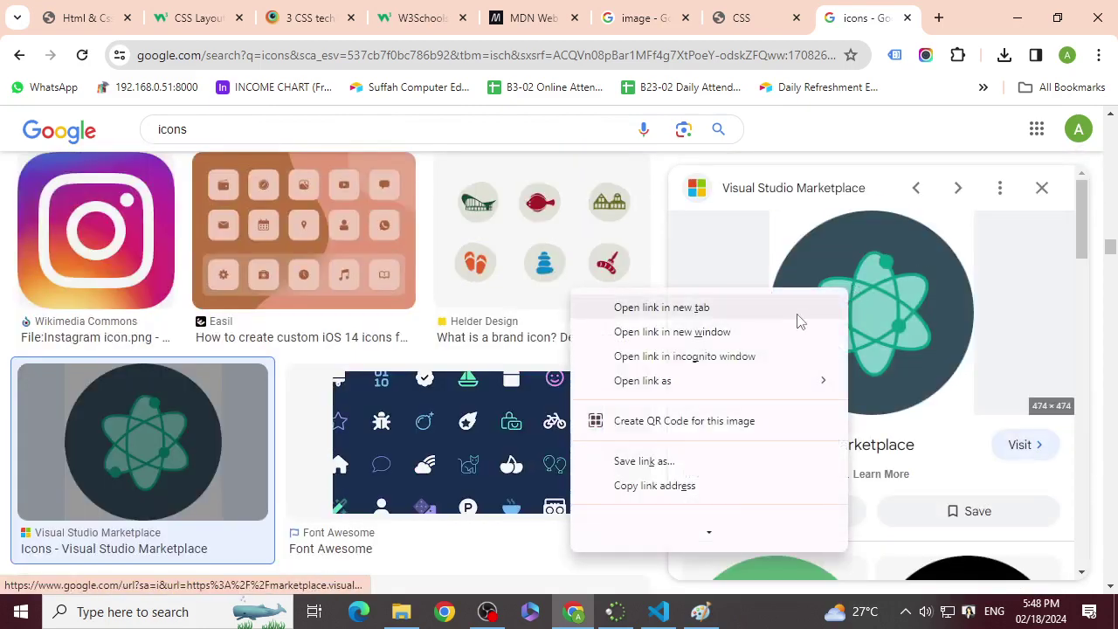
scroll(699, 450, down, 2)
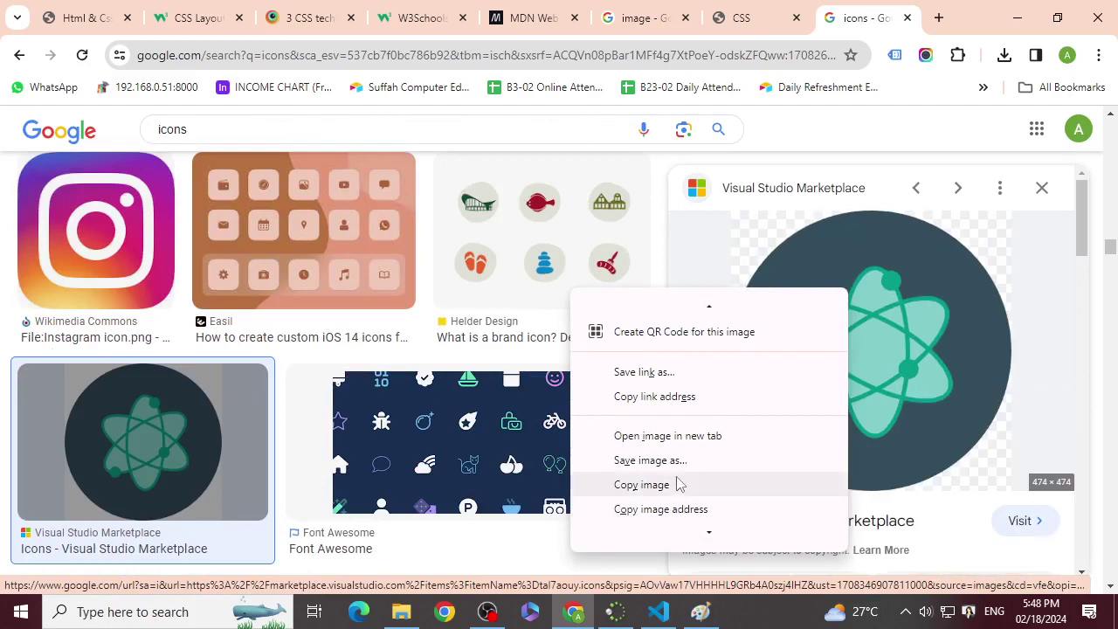
right_click(992, 266)
right_click(884, 254)
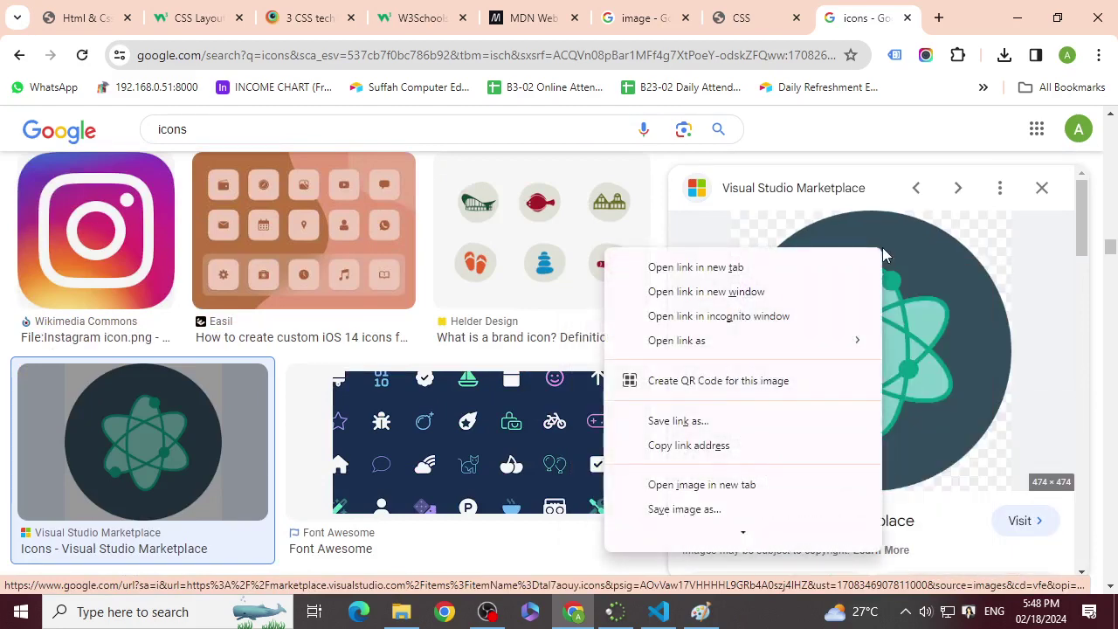
scroll(772, 400, down, 3)
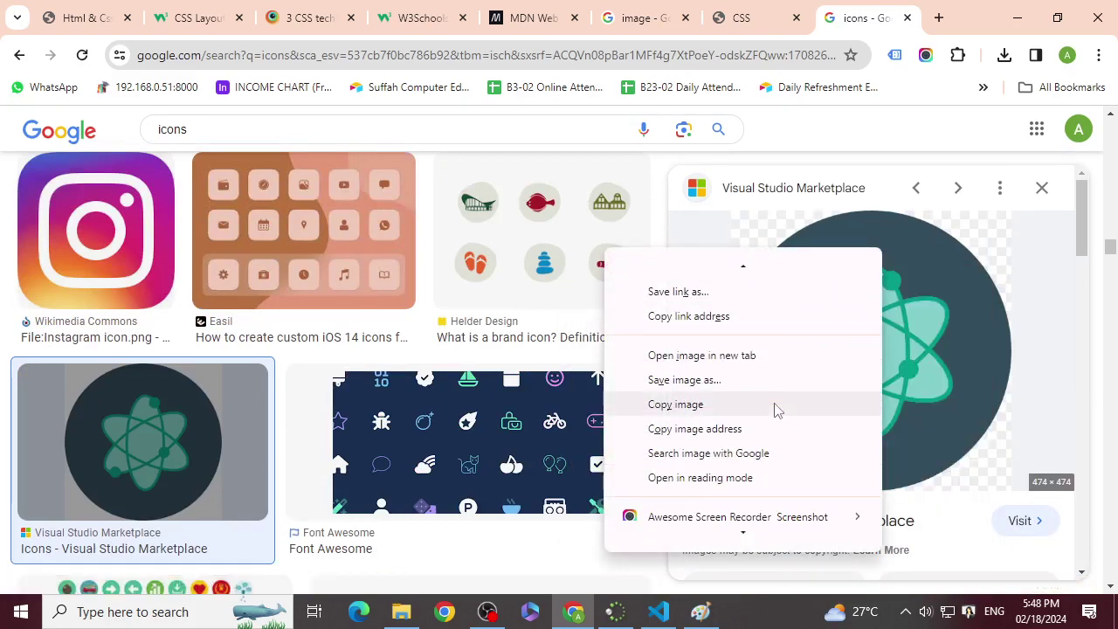
click(731, 382)
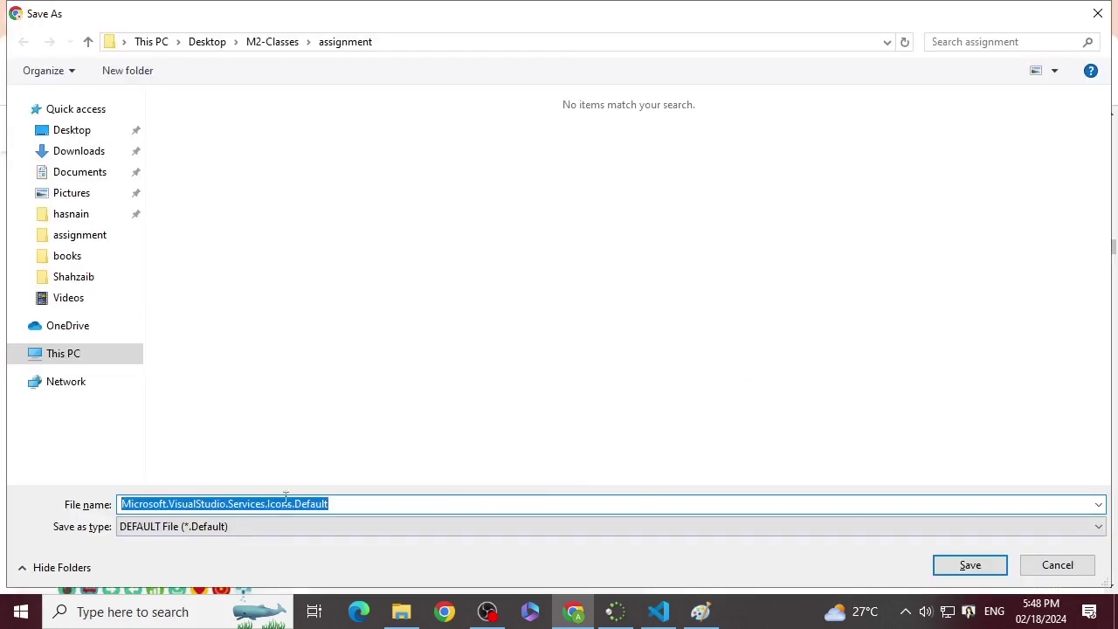
click(260, 40)
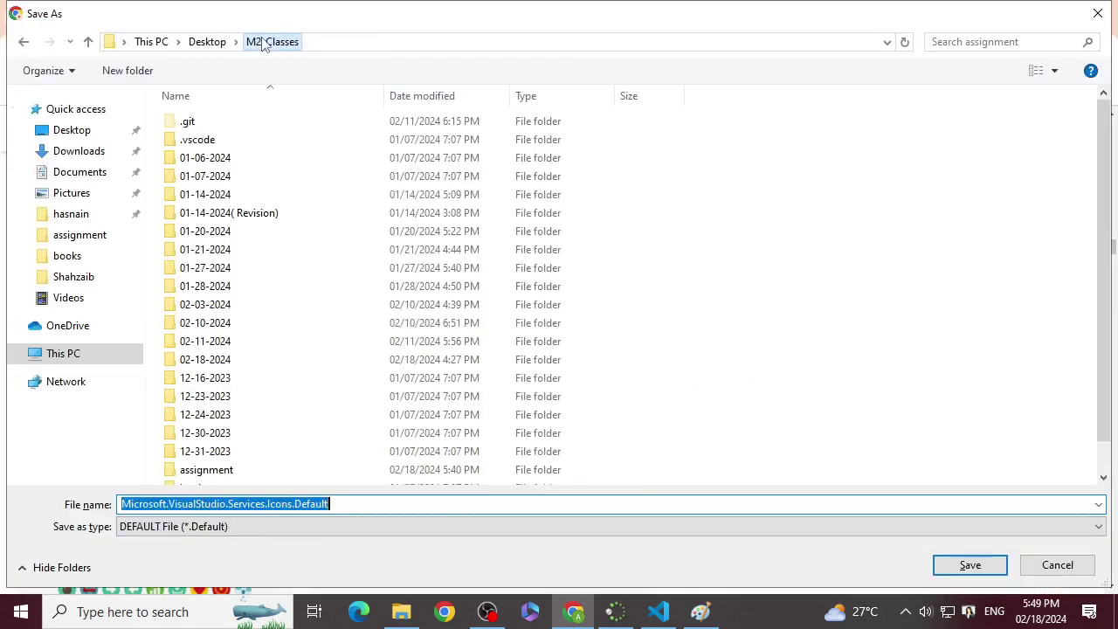
click(255, 363)
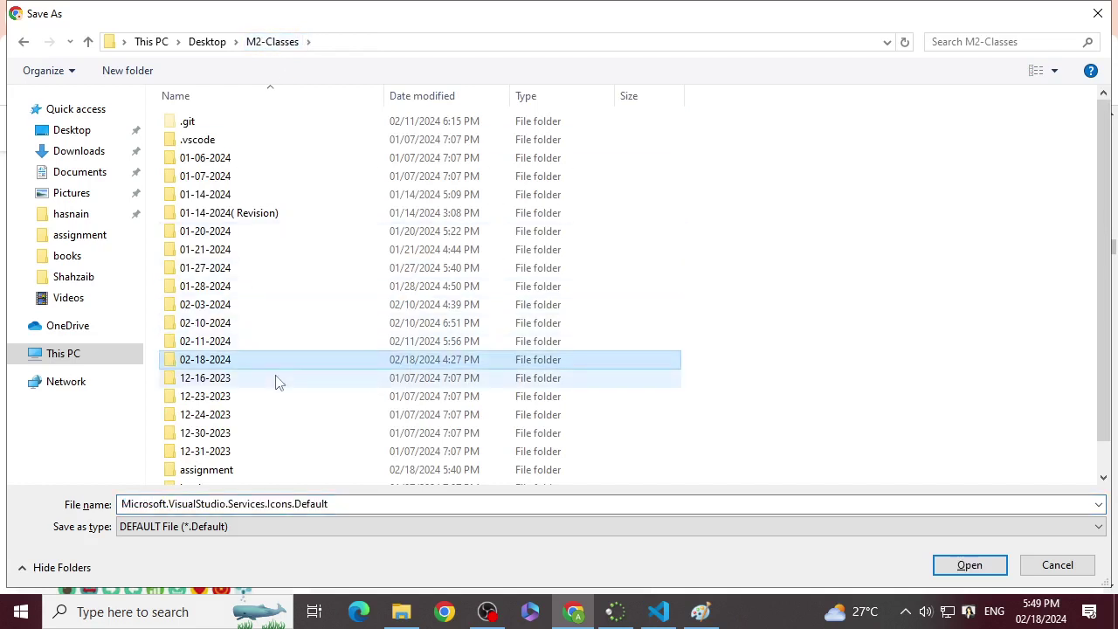
key(Return)
key(Up)
key(Return)
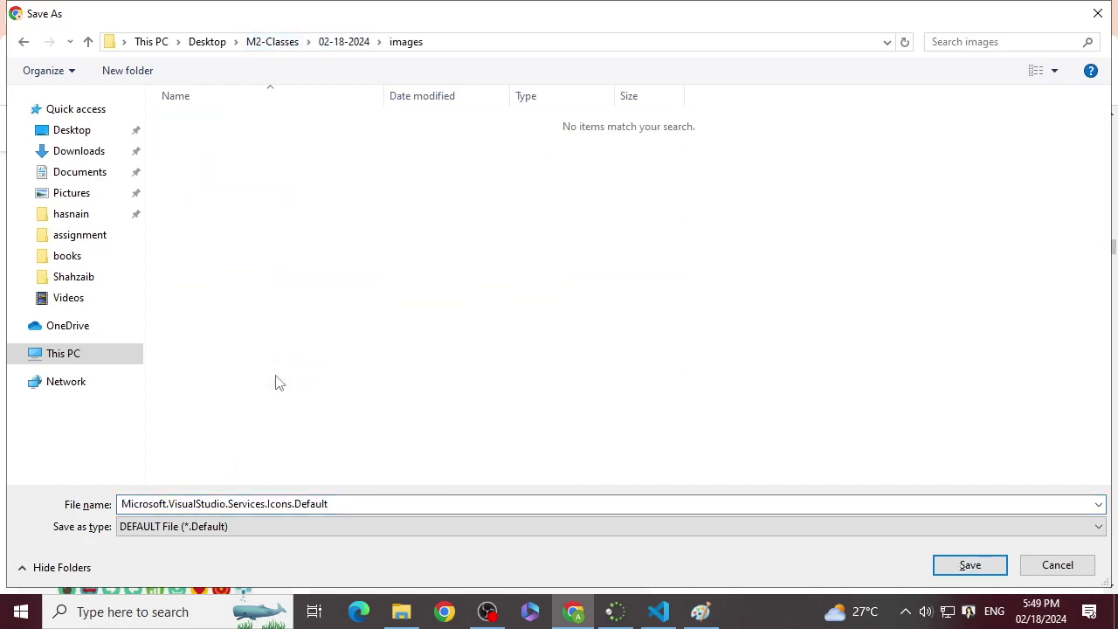
- Name the image file icon and save it in the images folder
click(270, 502)
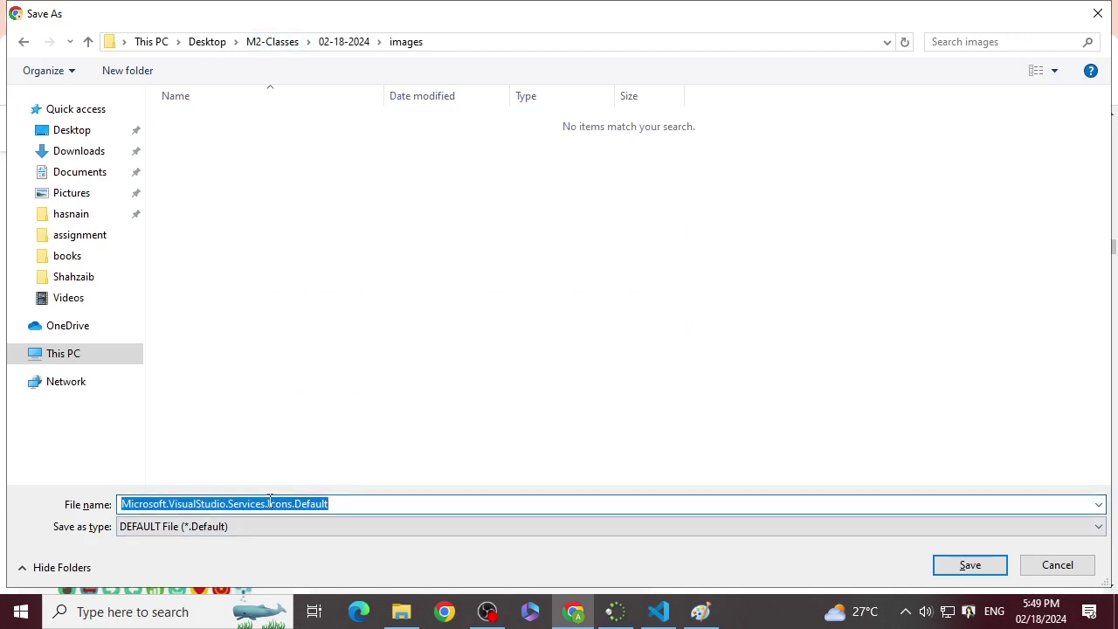
text(1)
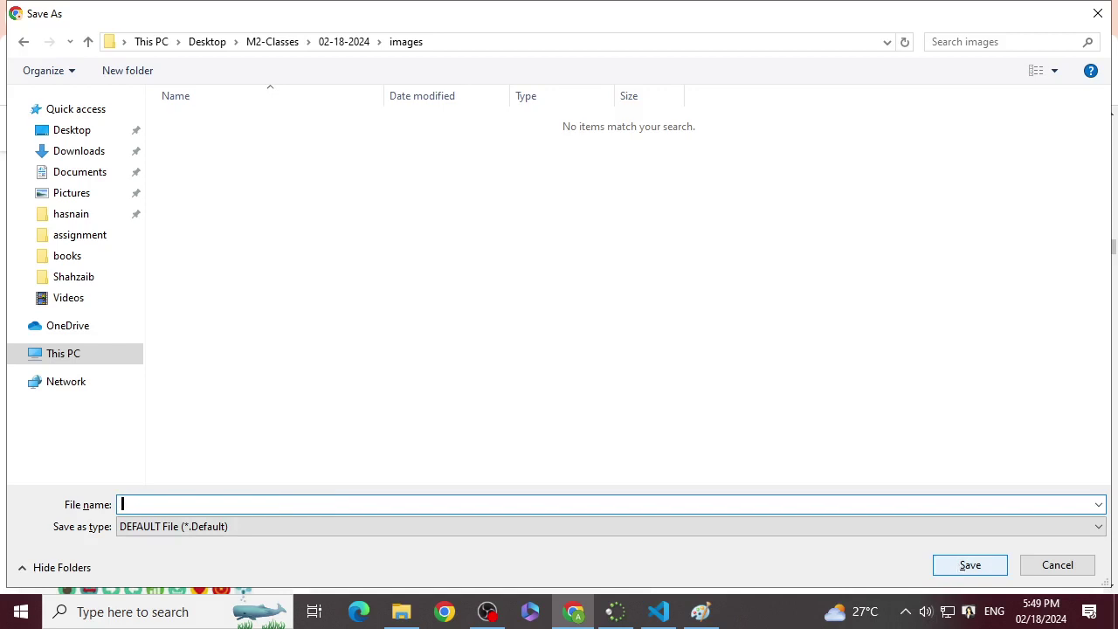
text(con)
click(970, 568)
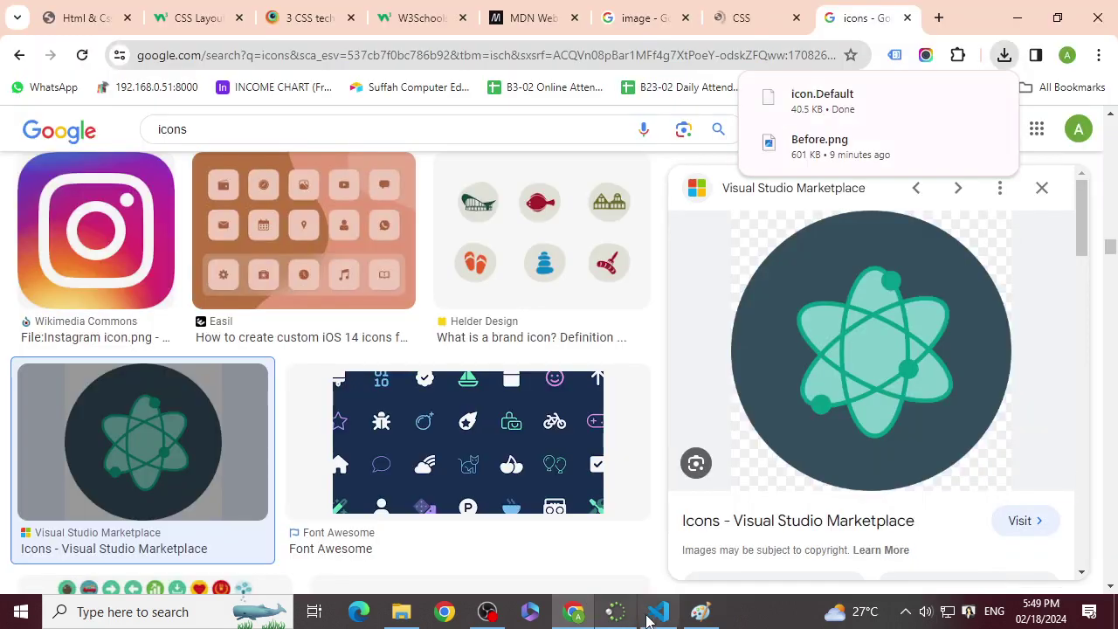
- Close the icons results tab, switch to VS Code, and inspect icon.Default in the 02-18-2024 images folder before closing it
click(658, 611)
click(568, 613)
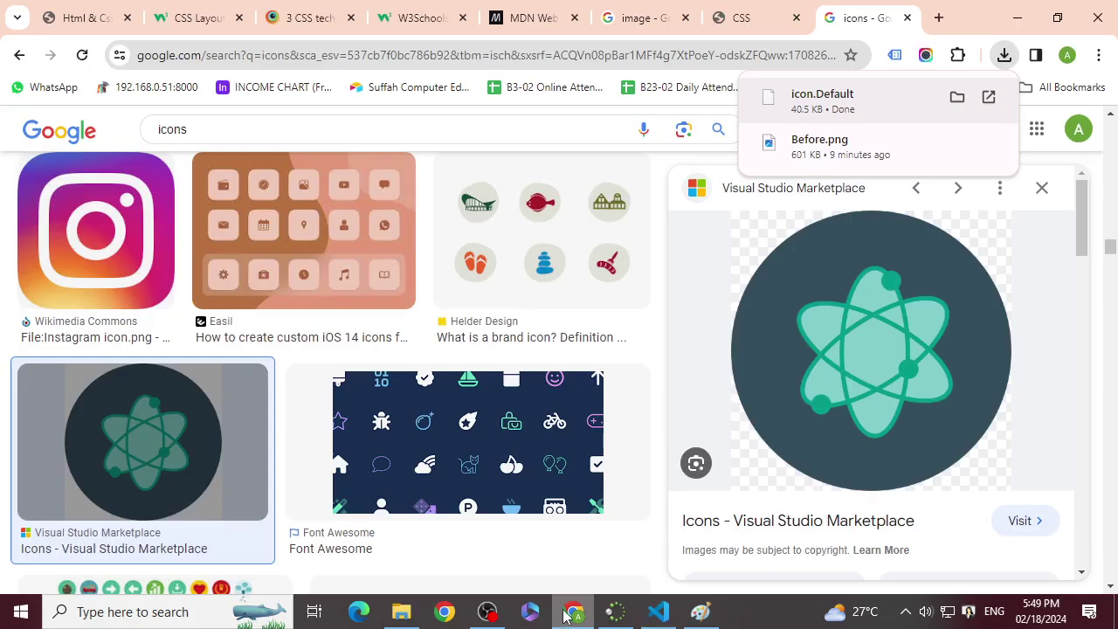
click(907, 18)
click(659, 611)
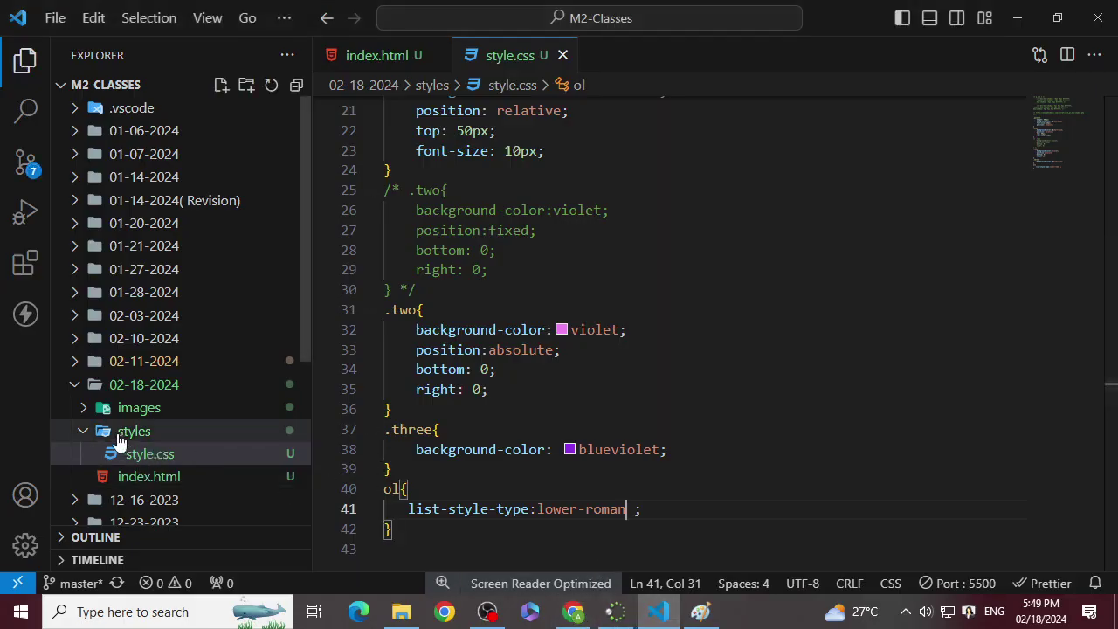
click(122, 407)
click(137, 429)
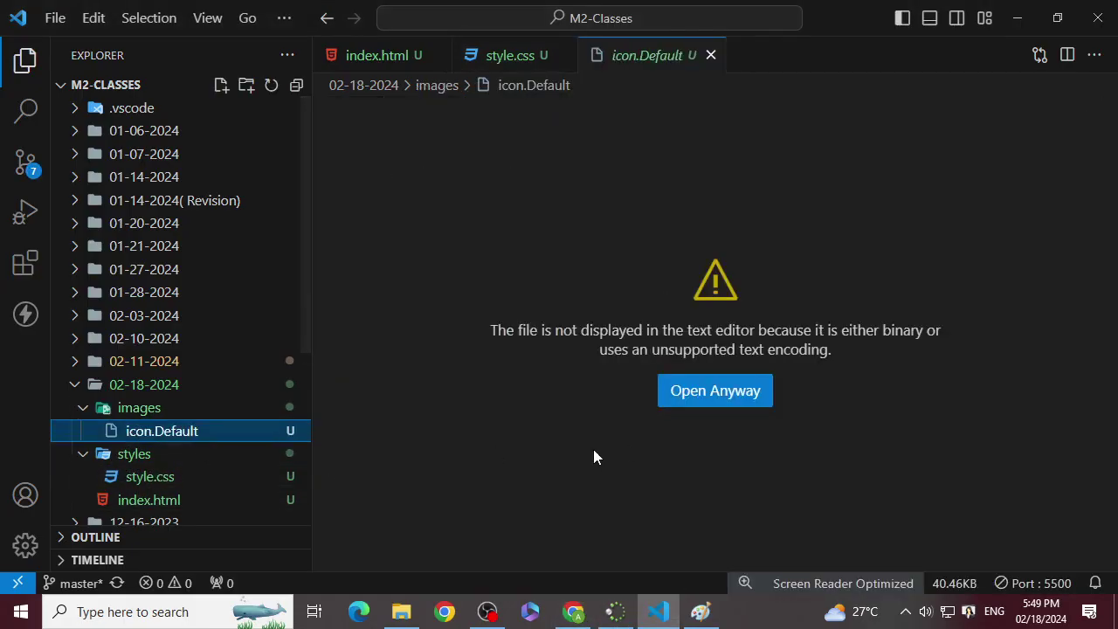
click(711, 55)
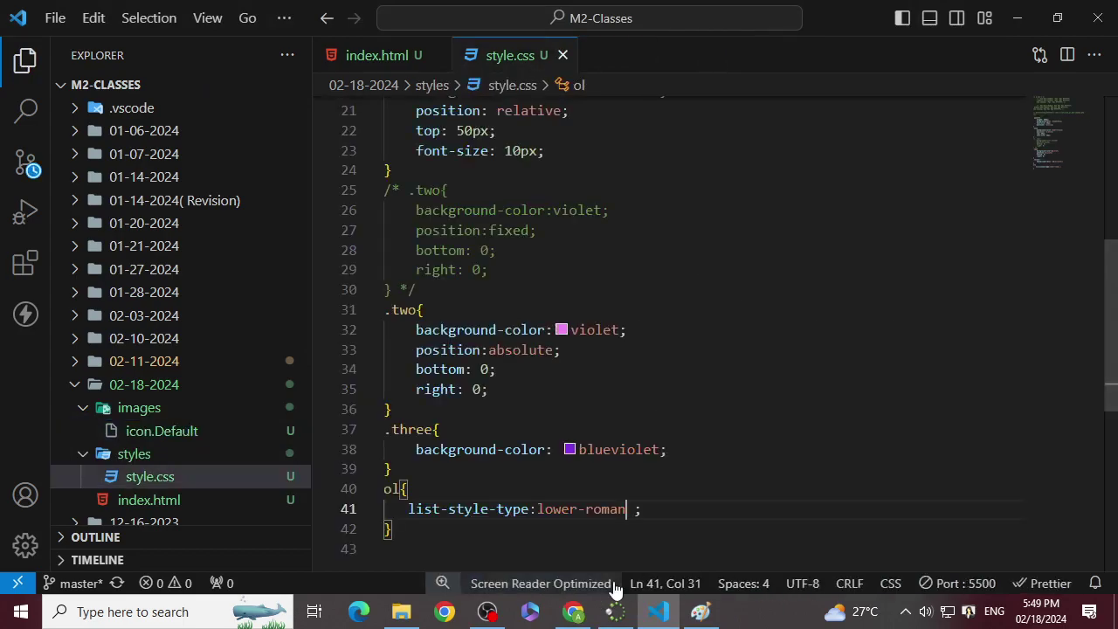
- Return to the Chrome tab with the "image" results and search Google Images for "icon png"
click(574, 611)
click(756, 9)
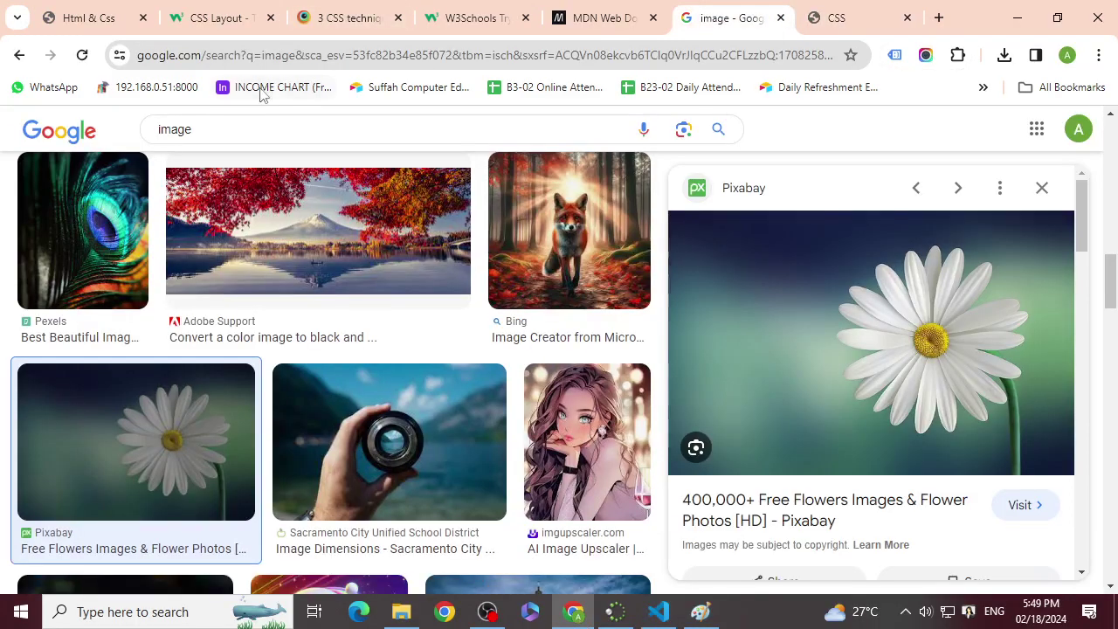
click(851, 10)
click(742, 12)
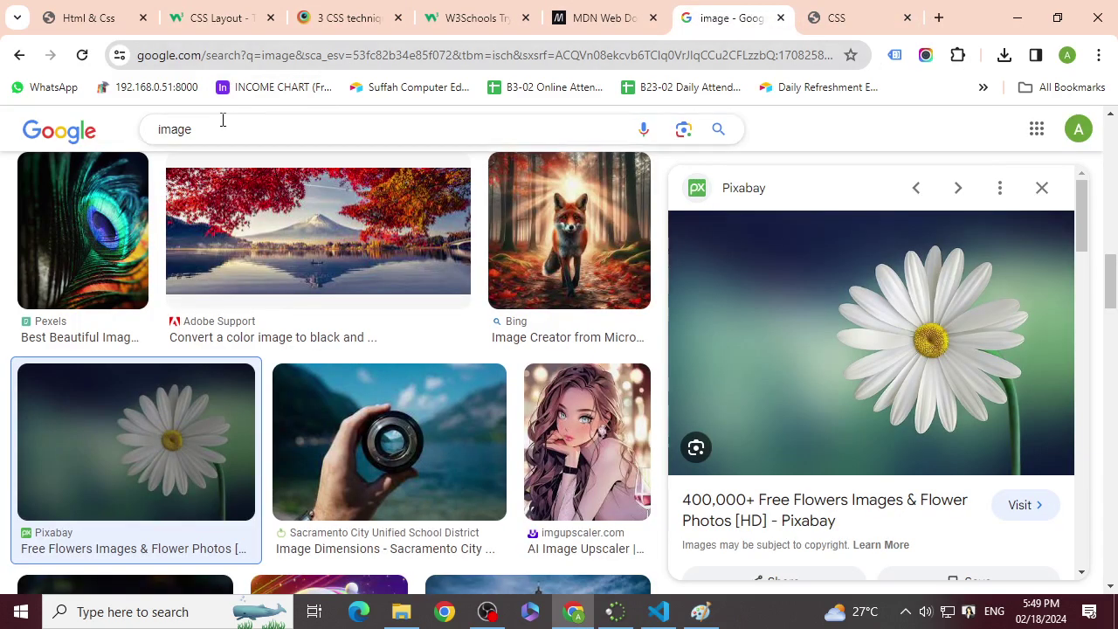
click(223, 120)
text(i)
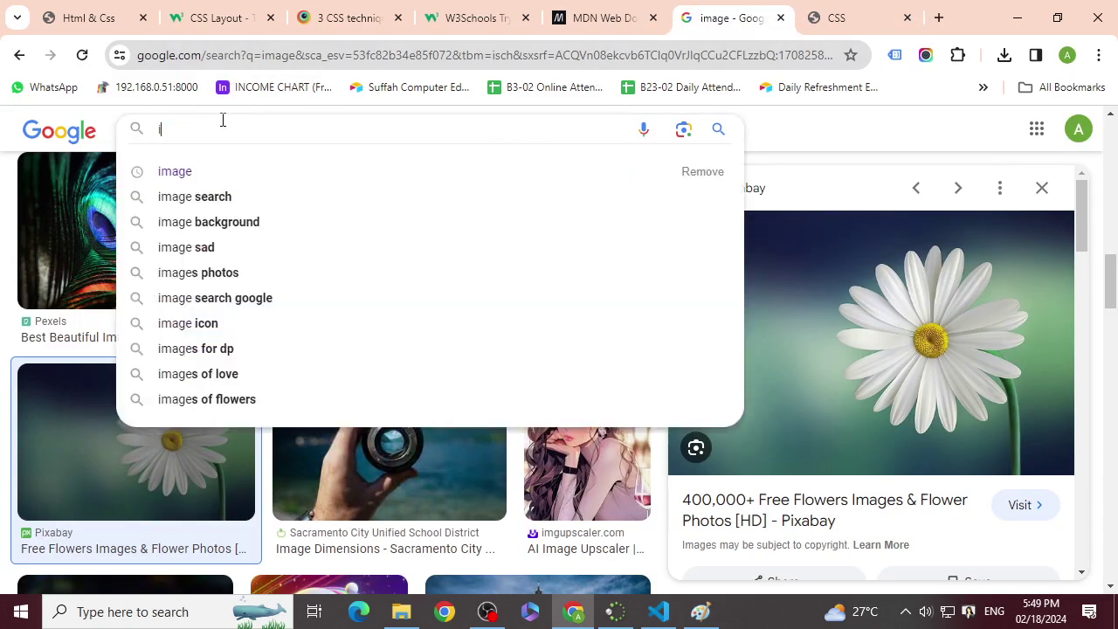
text(con)
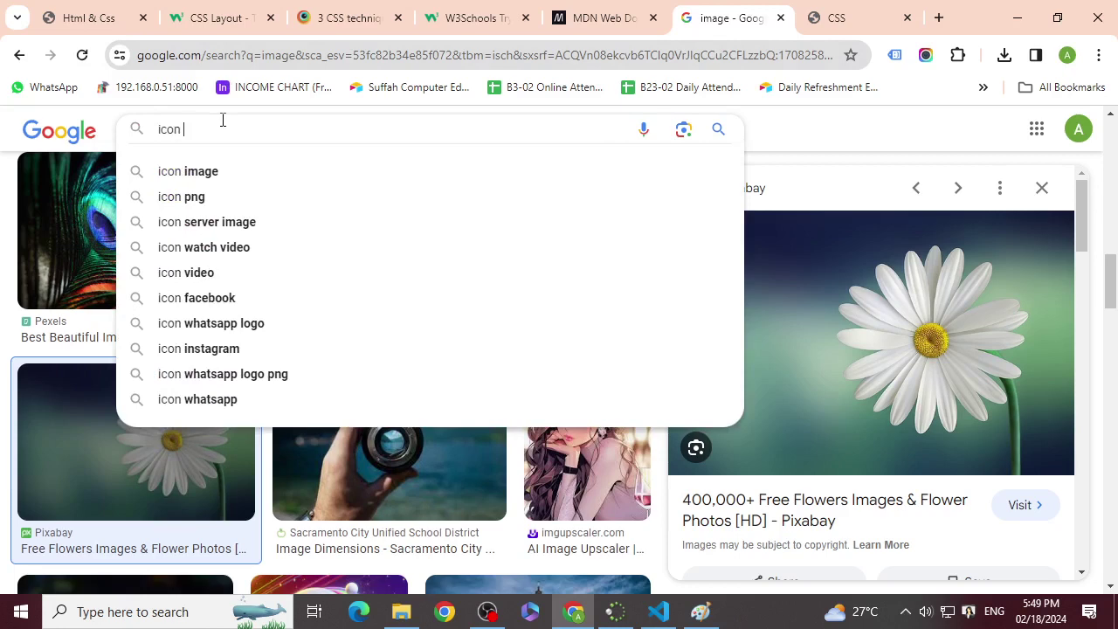
key(Down)
key(Down)
key(Return)
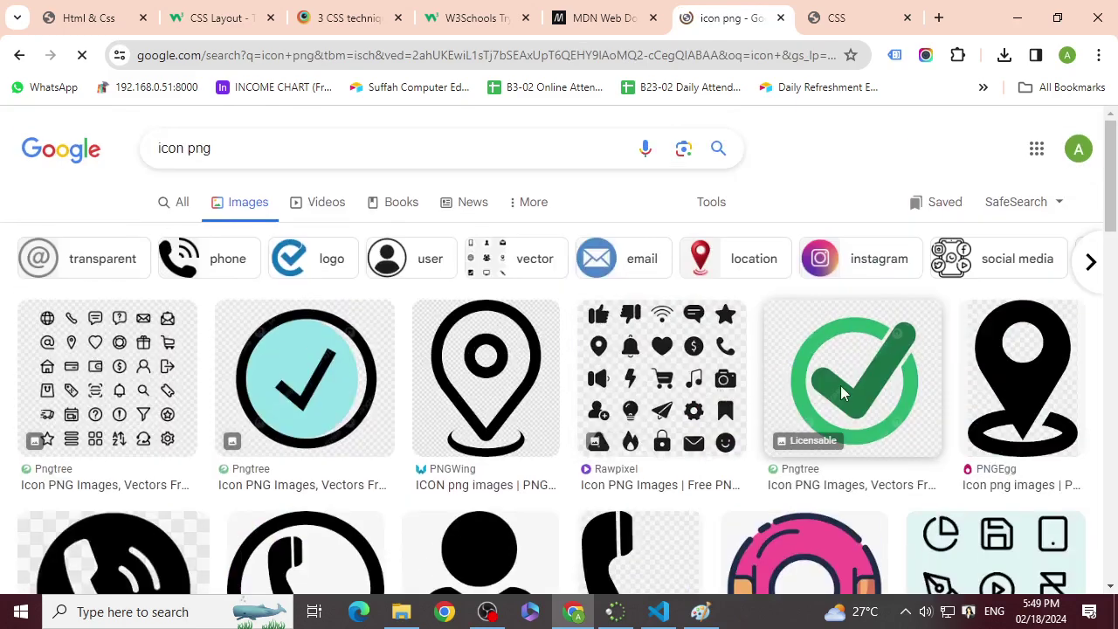
- Preview the green circled check mark from Pngtree and save it as download.png in the 02-18-2024 images folder
click(841, 393)
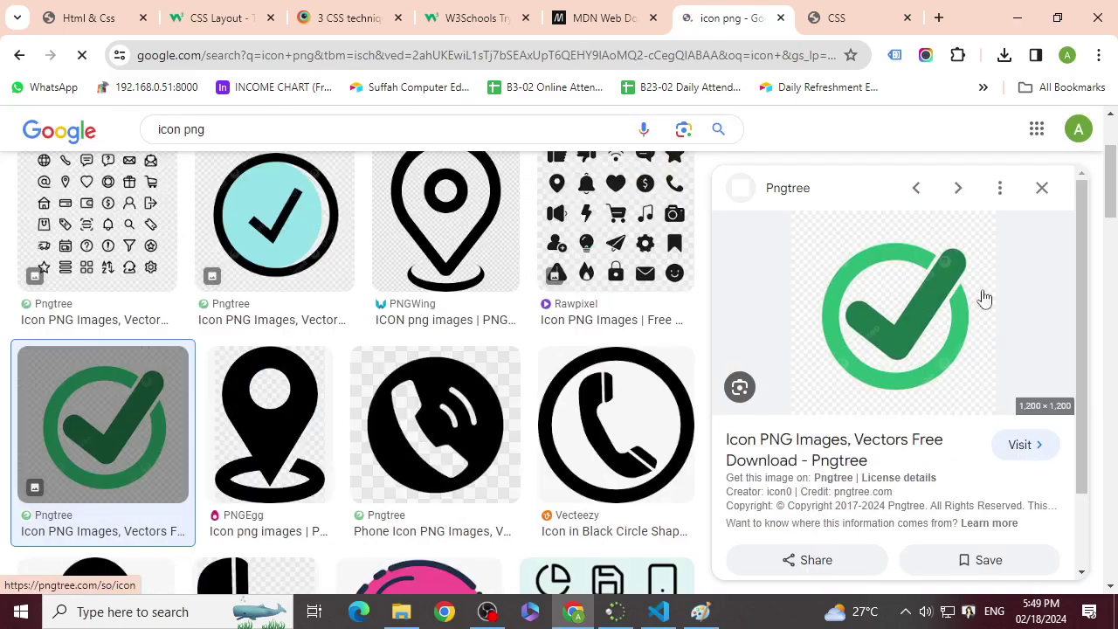
right_click(911, 293)
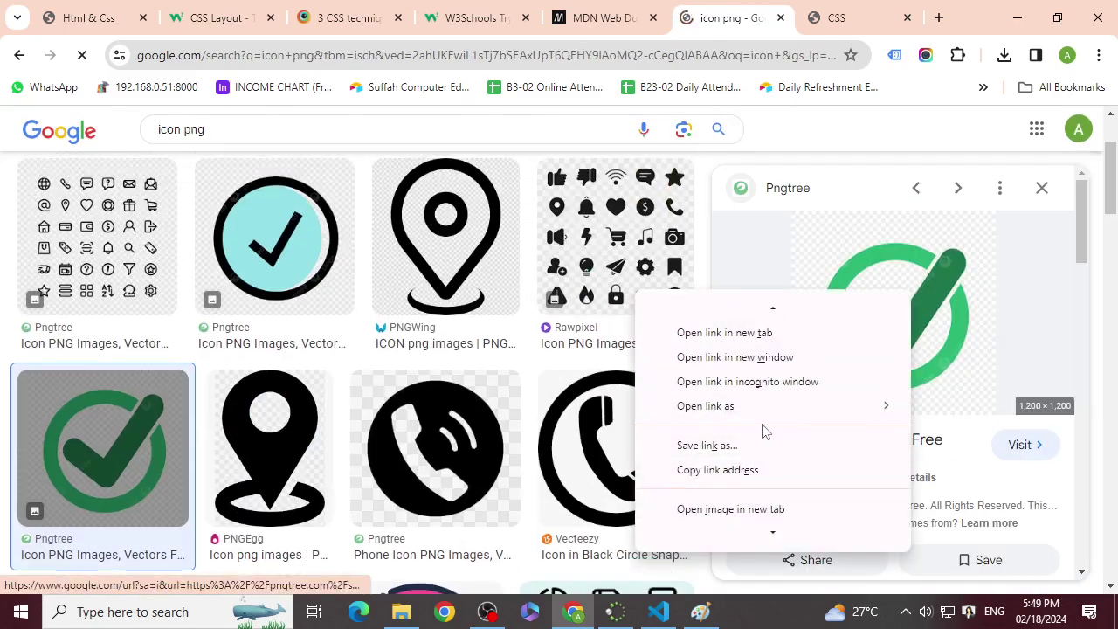
scroll(741, 502, down, 3)
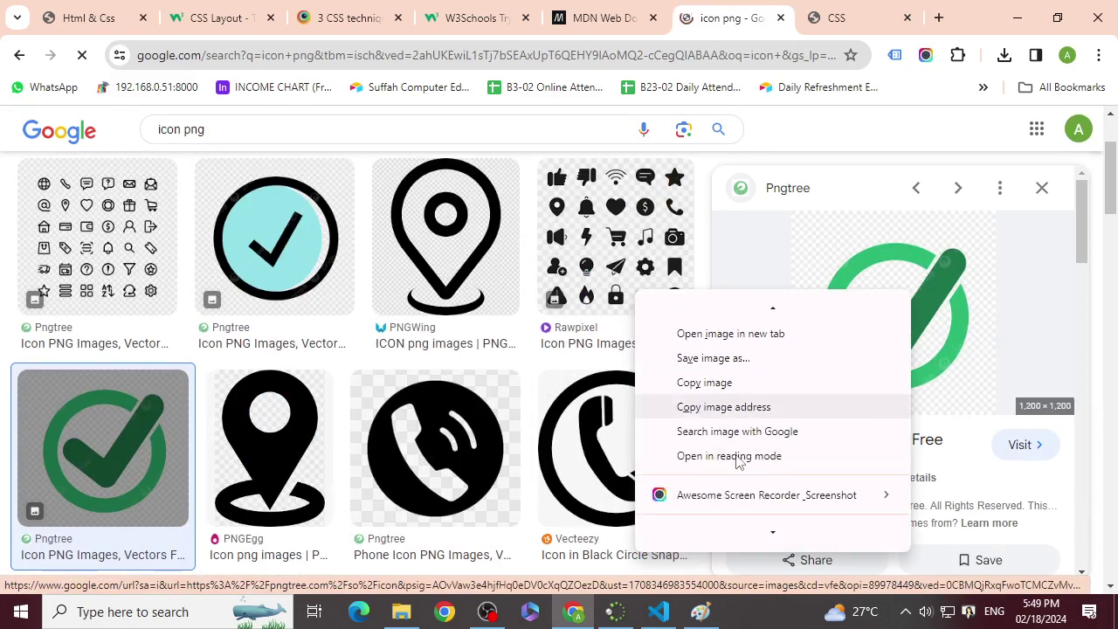
click(736, 376)
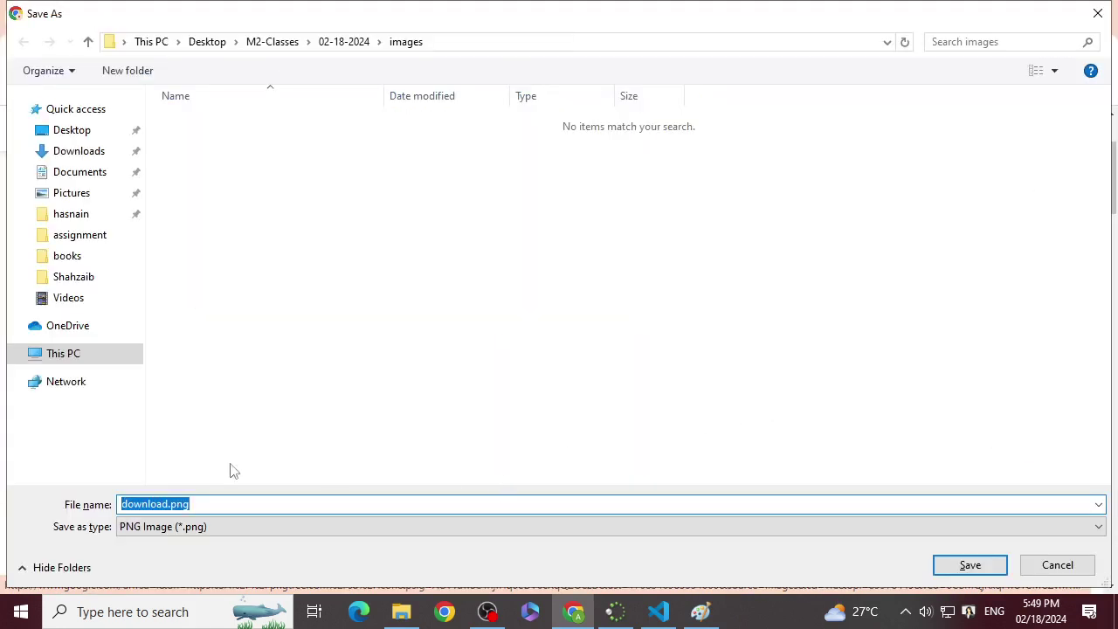
click(950, 566)
- Switch to File Explorer, view download.png from M2-Classes/02-18-2024/images, and close the image viewer
click(400, 612)
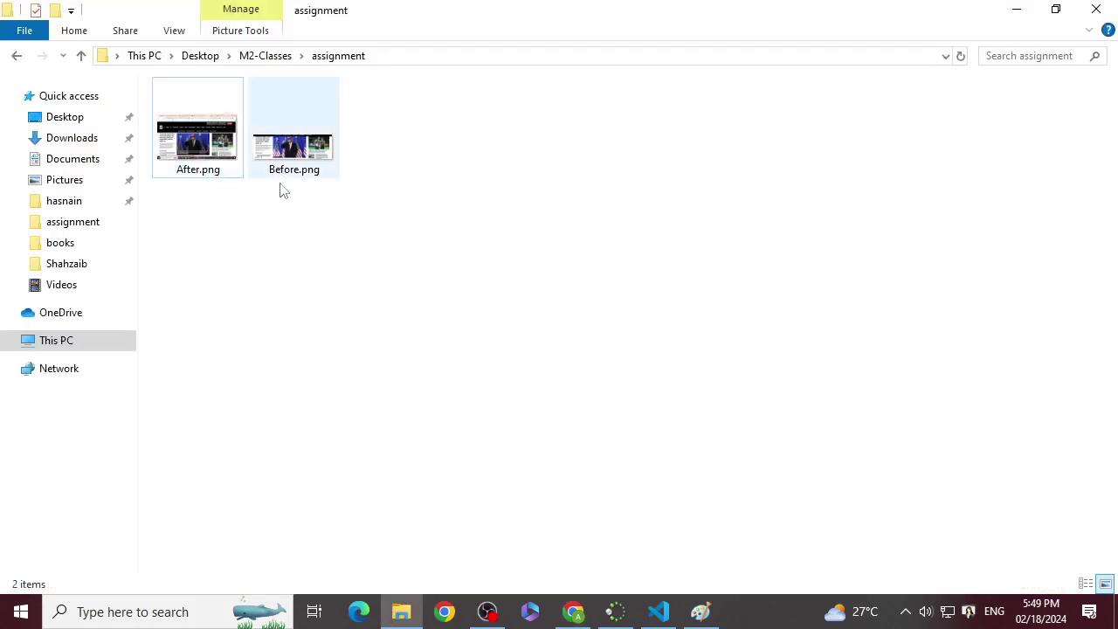
click(271, 55)
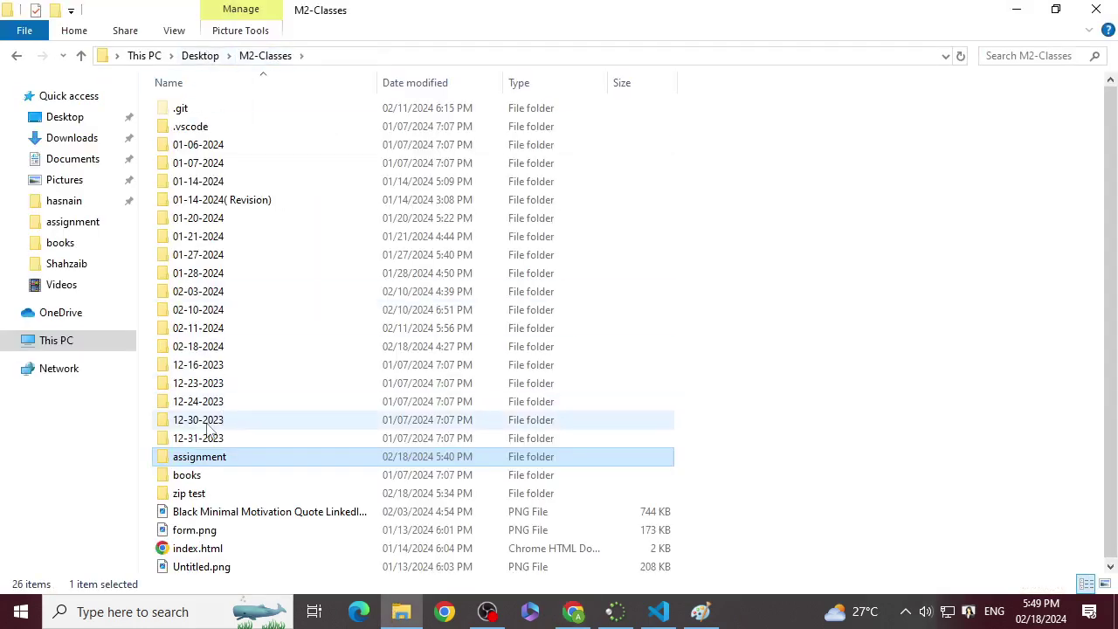
double_click(209, 346)
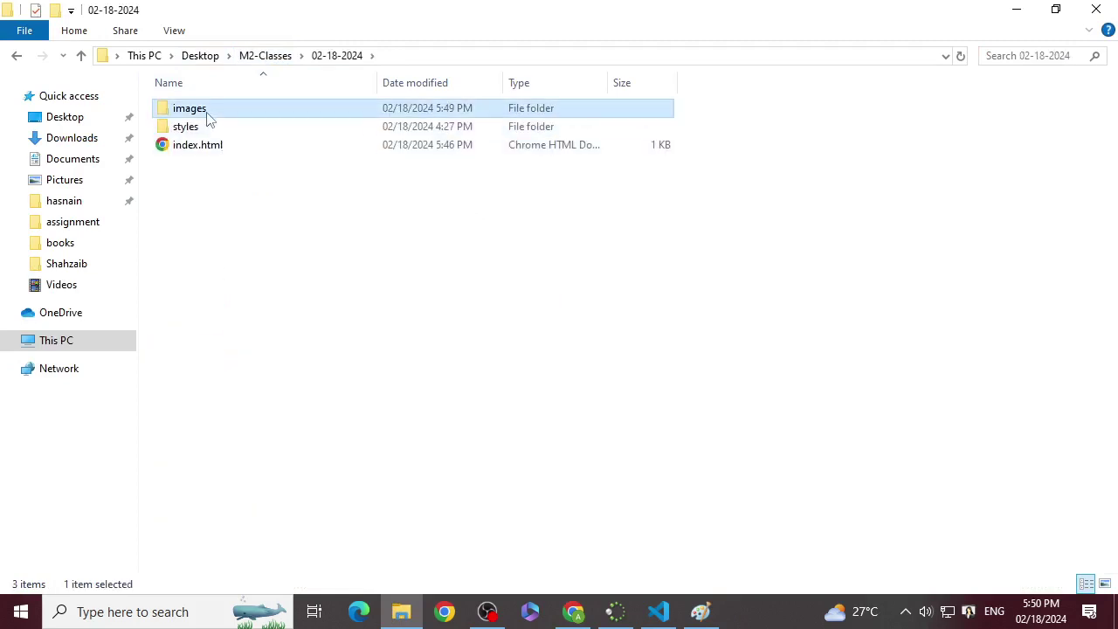
double_click(206, 110)
double_click(230, 131)
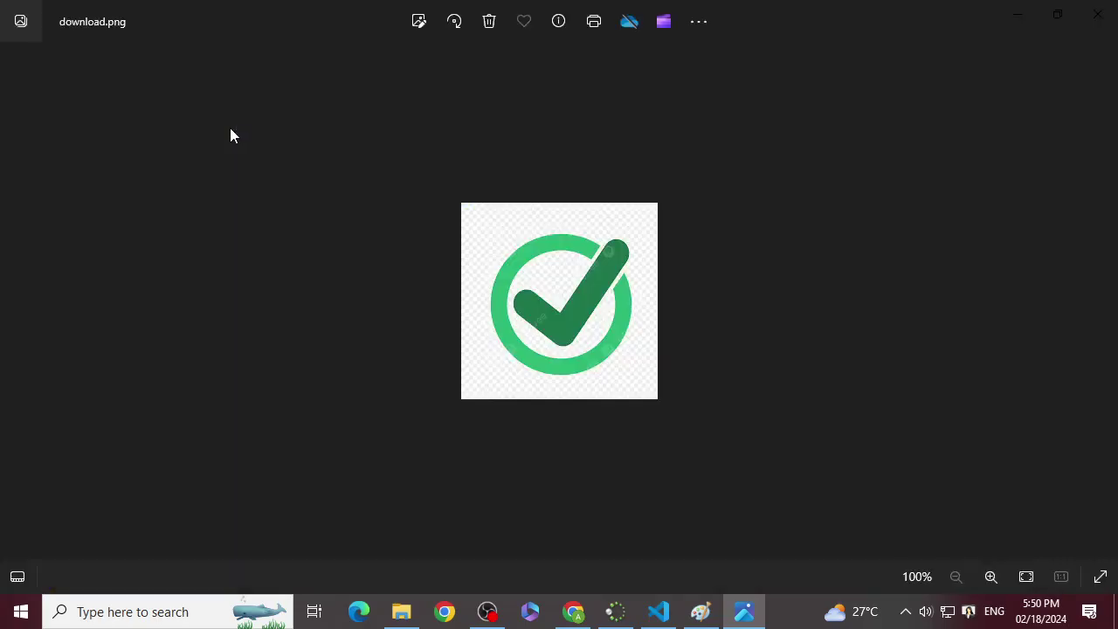
click(1097, 14)
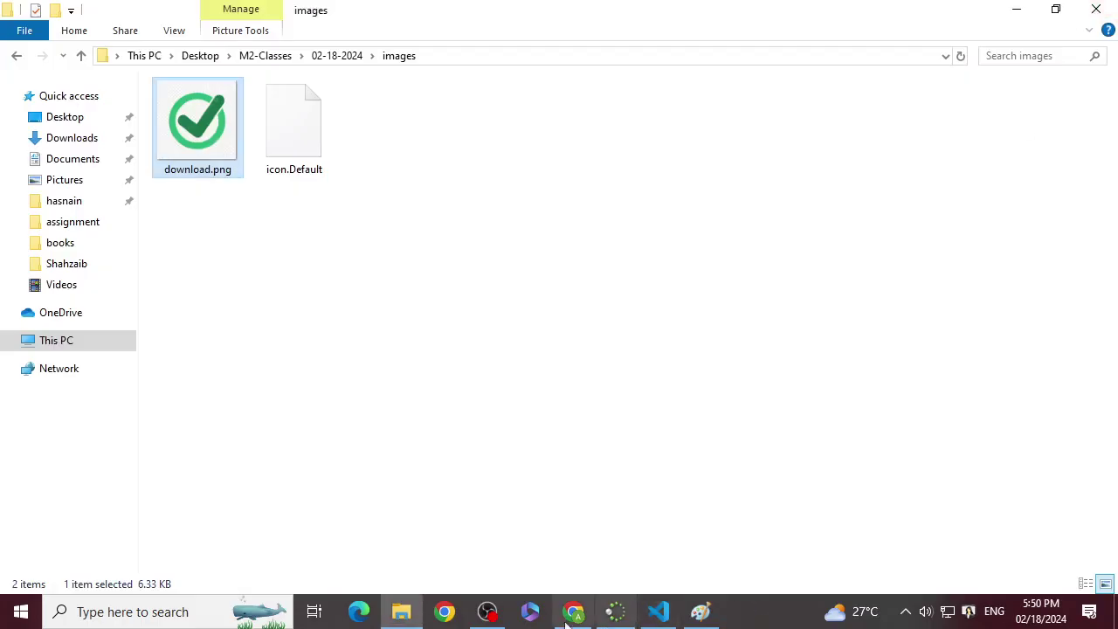
- Return to Chrome, leave the icon png results, search Google for "icon finder", and open the Iconfinder website
click(573, 611)
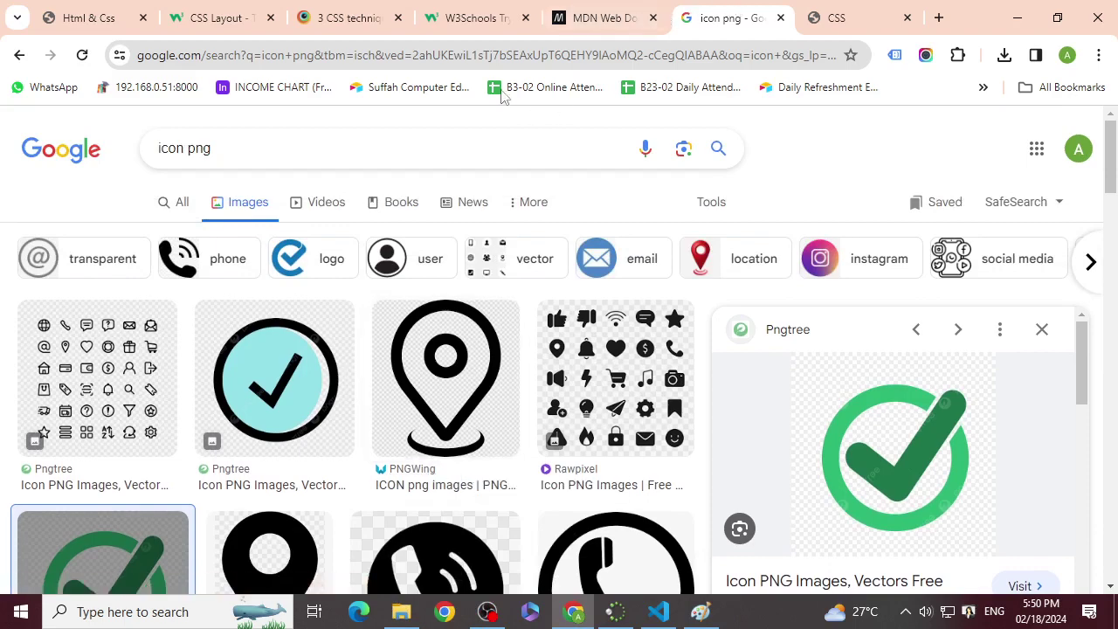
click(19, 55)
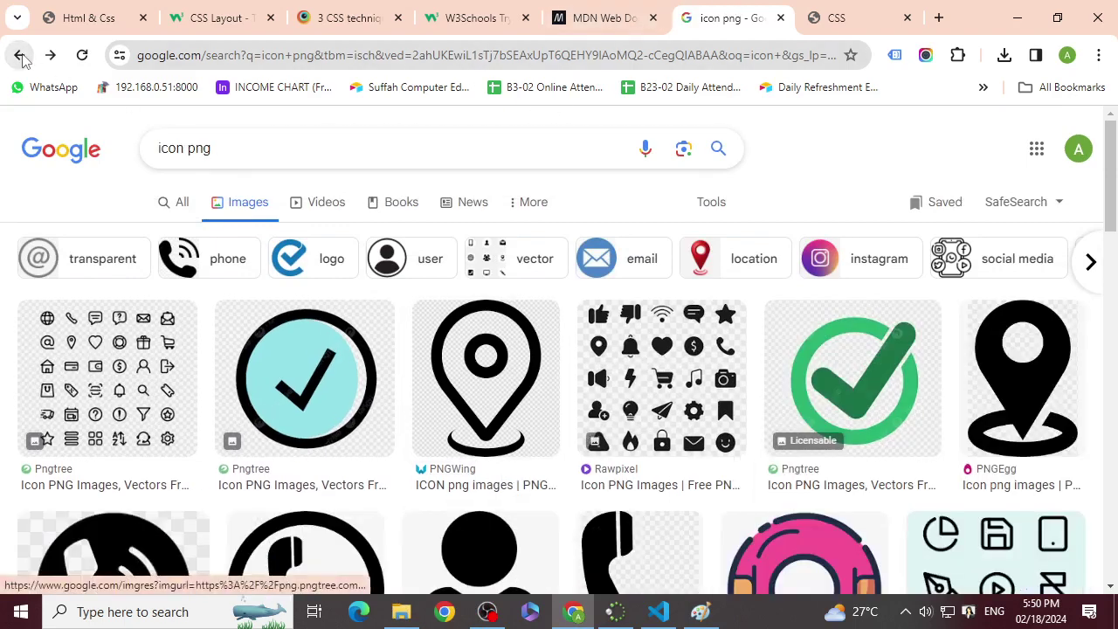
click(19, 55)
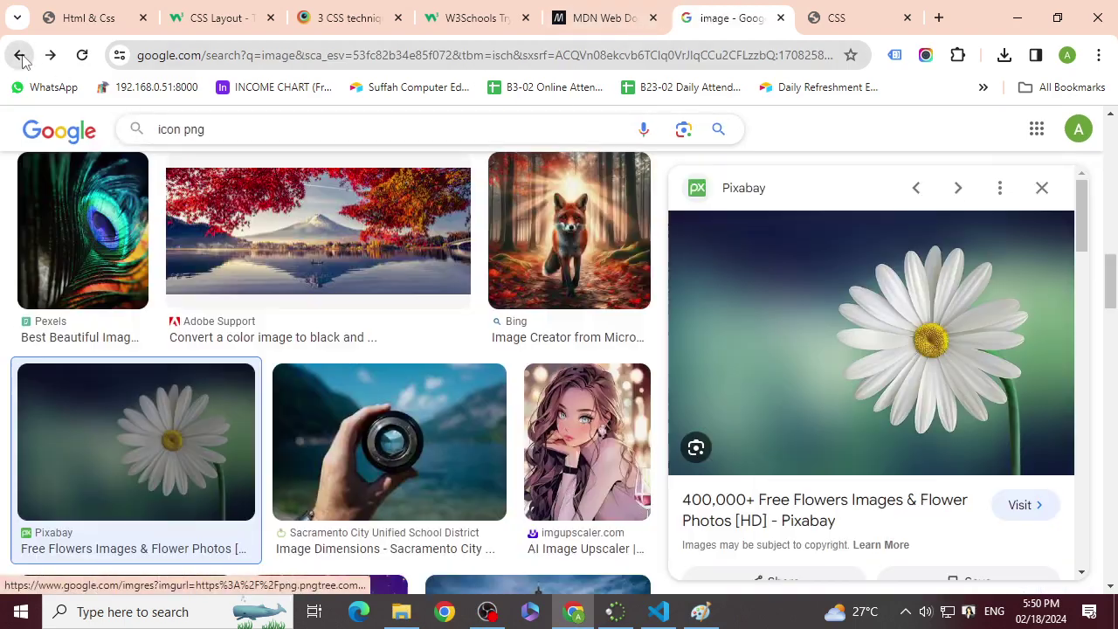
click(211, 61)
text(icon finder)
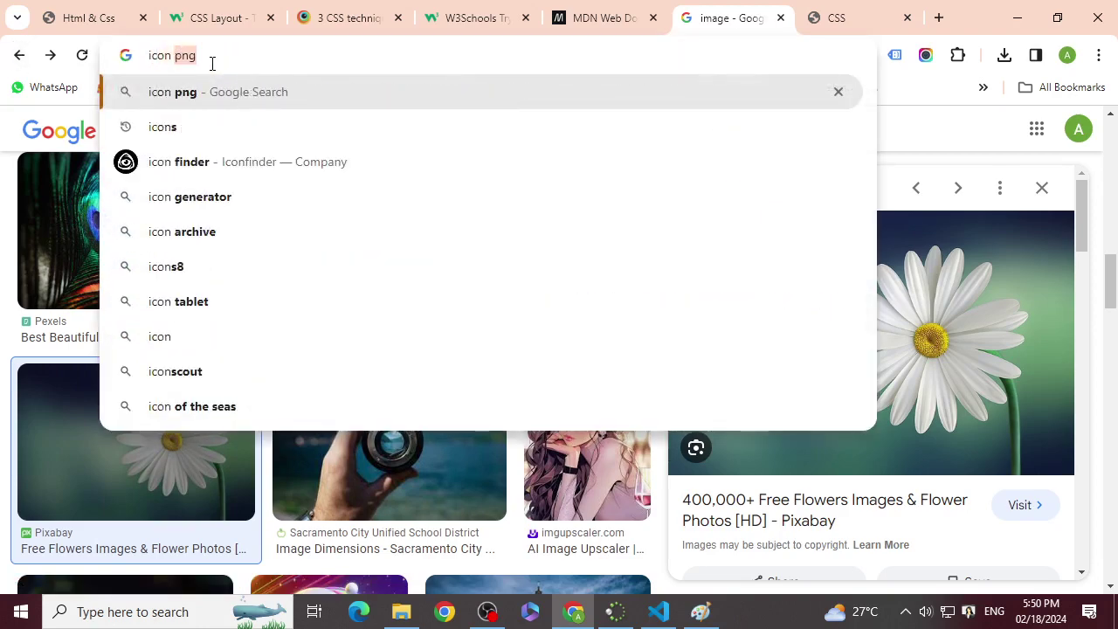
key(Return)
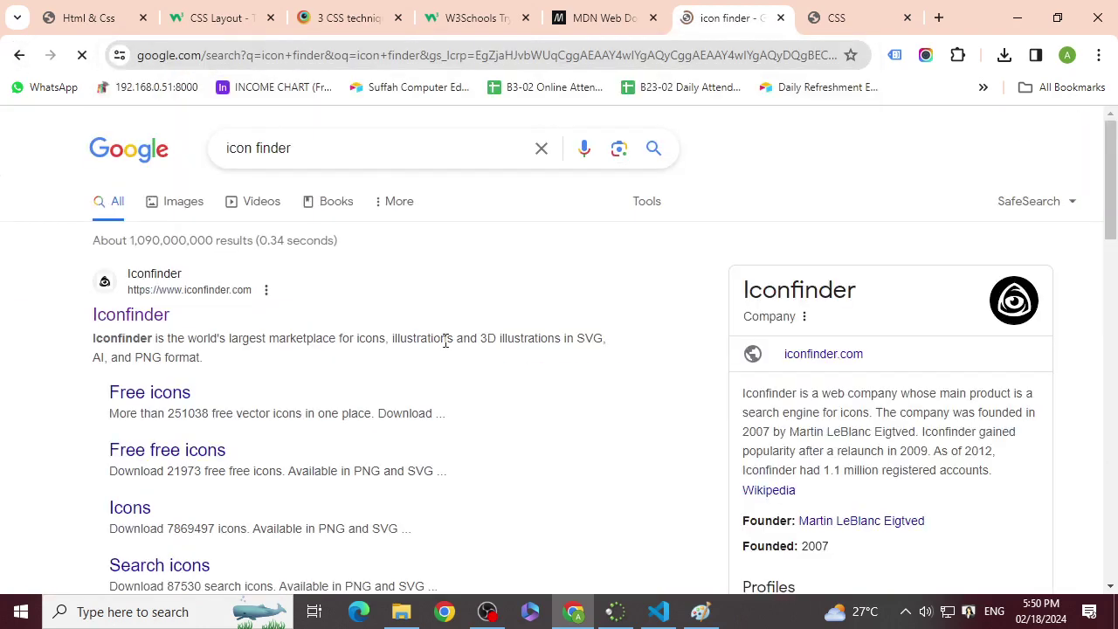
click(147, 314)
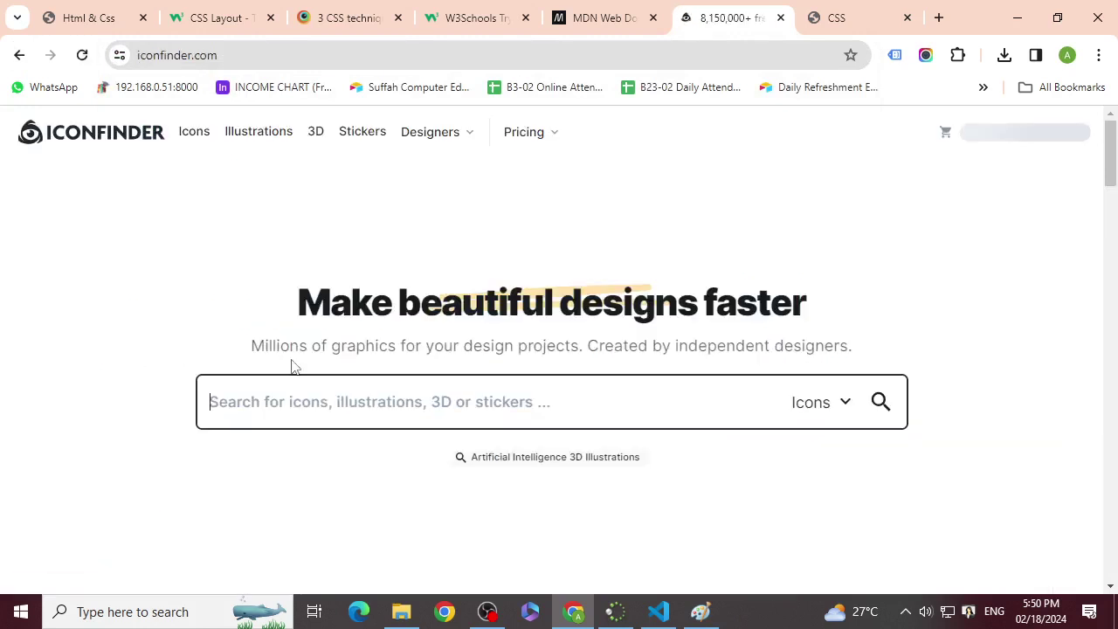
click(327, 406)
text(bullet)
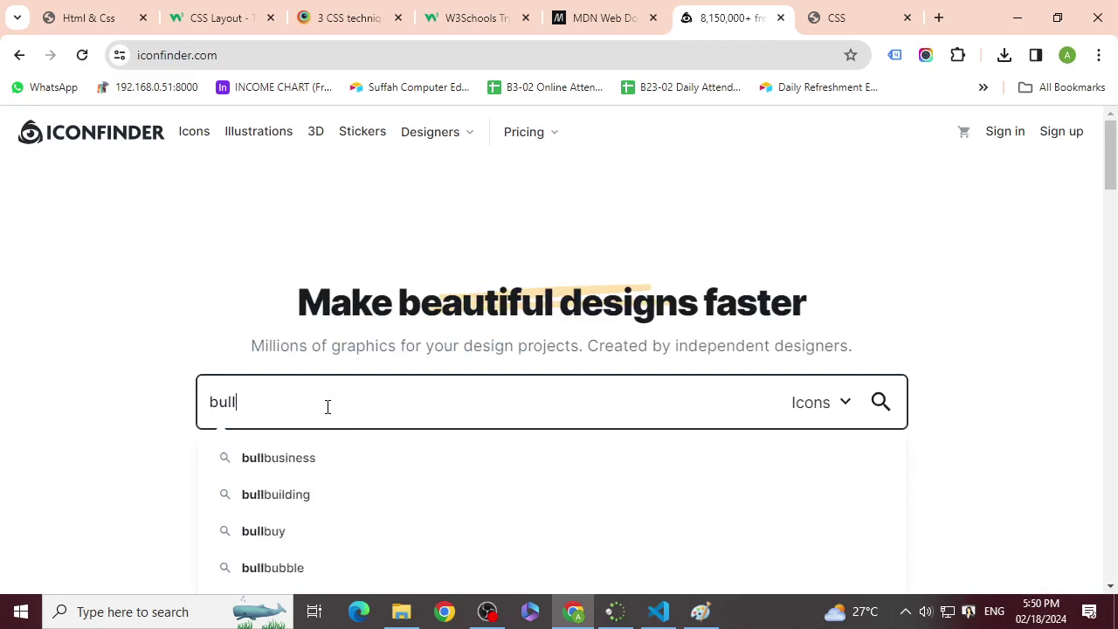
key(BackSpace)
key(BackSpace)
key(BackSpace)
key(BackSpace)
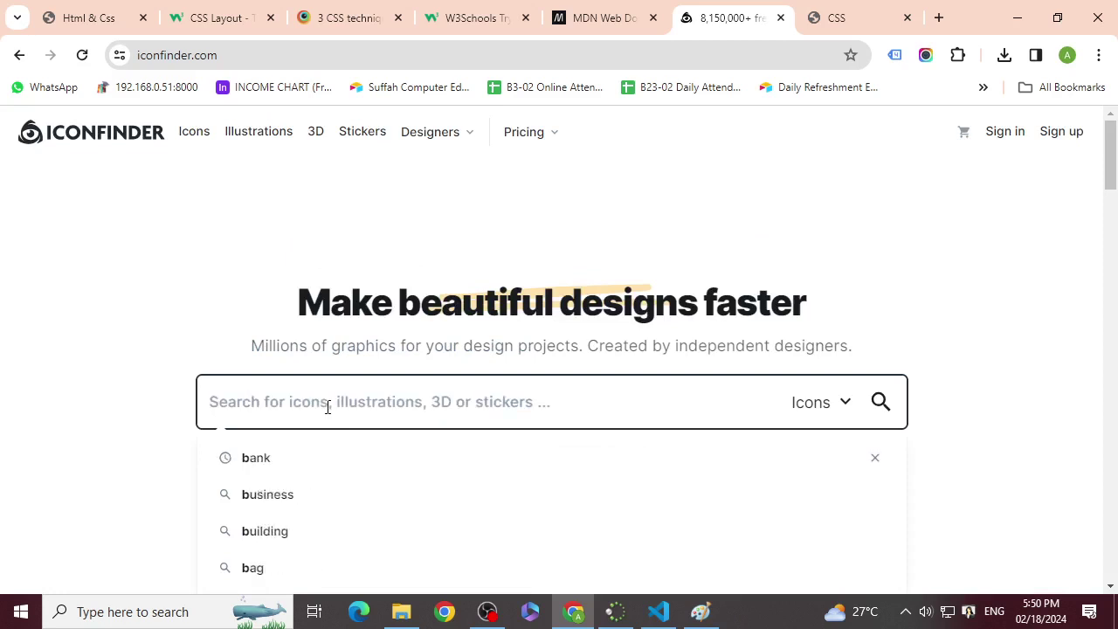
- Search Iconfinder's icons for "star"
text(start)
key(BackSpace)
key(BackSpace)
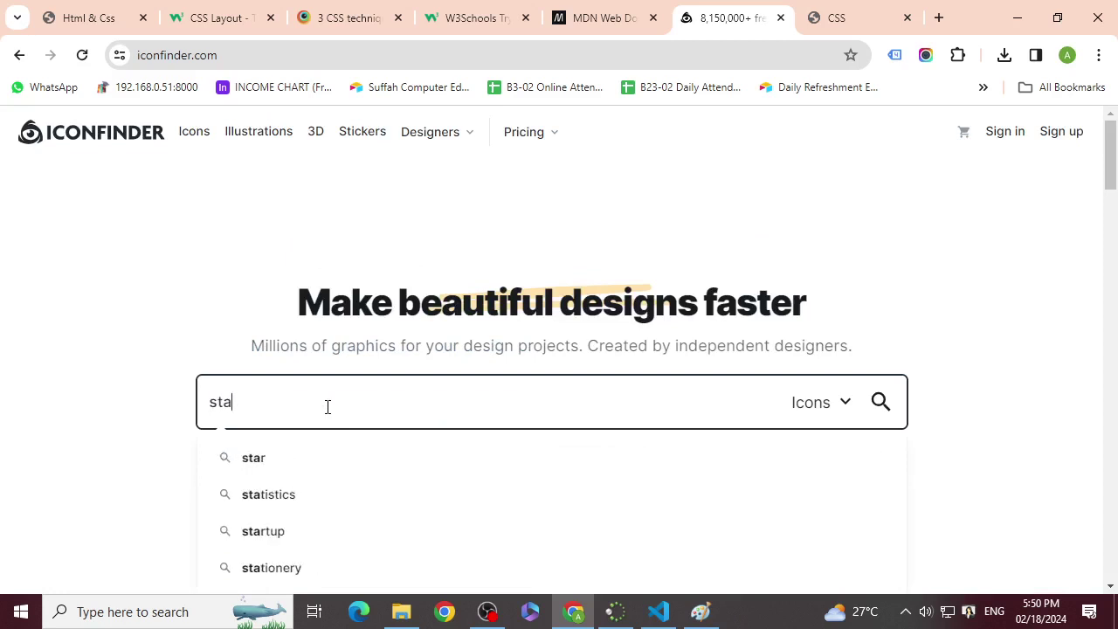
text(r)
key(Return)
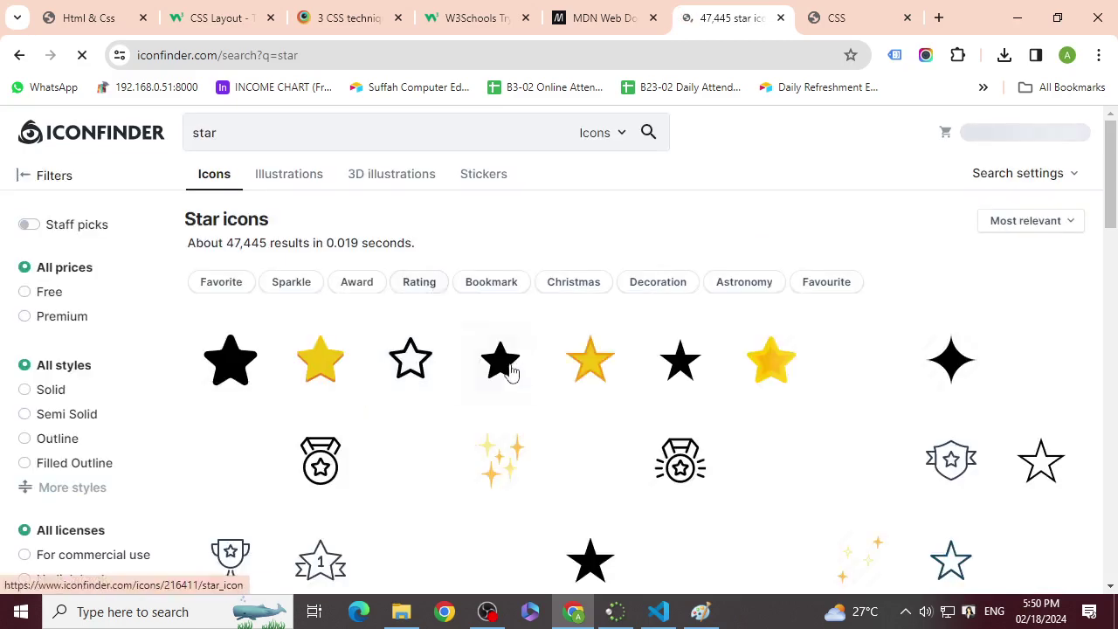
- Open the free yellow star icon with the orange outline in the third row and download it as a 48 px PNG
scroll(511, 371, down, 1)
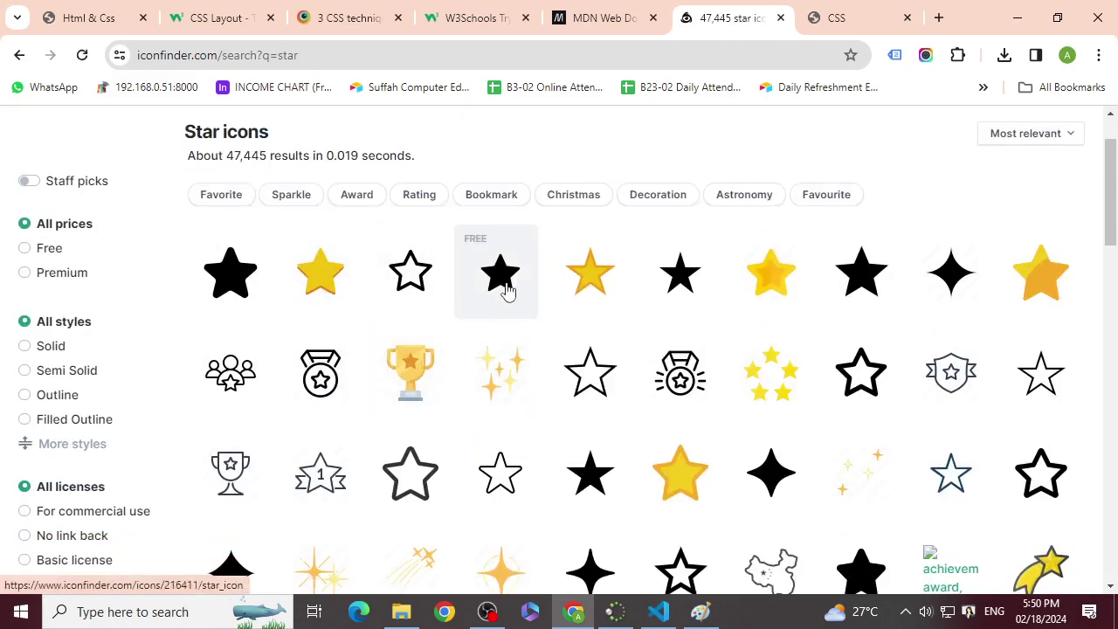
scroll(661, 439, down, 1)
click(681, 388)
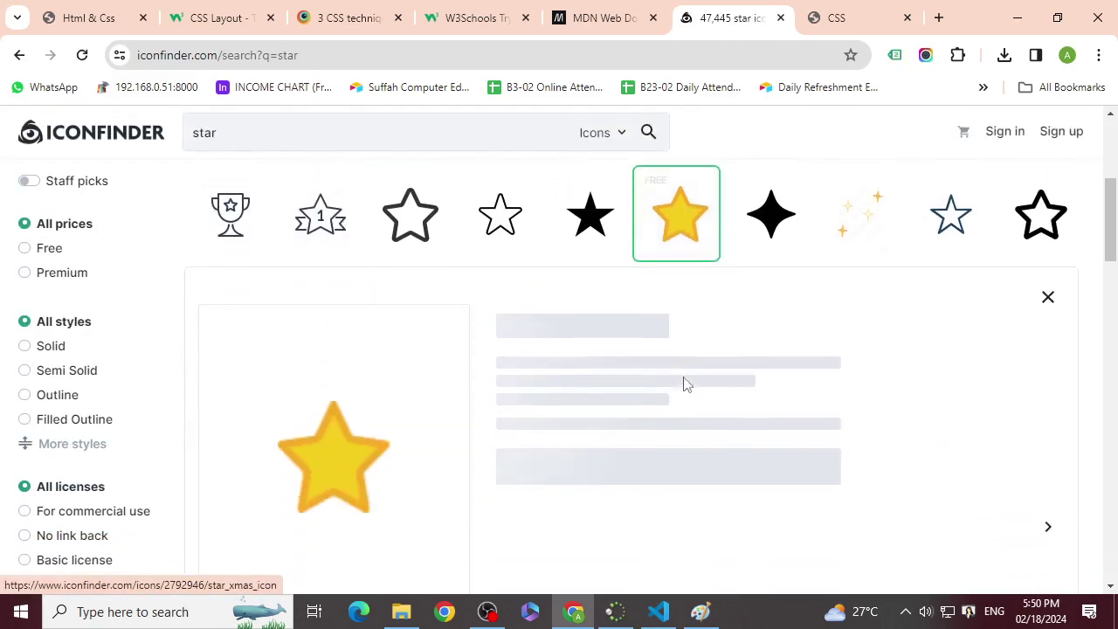
scroll(661, 451, down, 2)
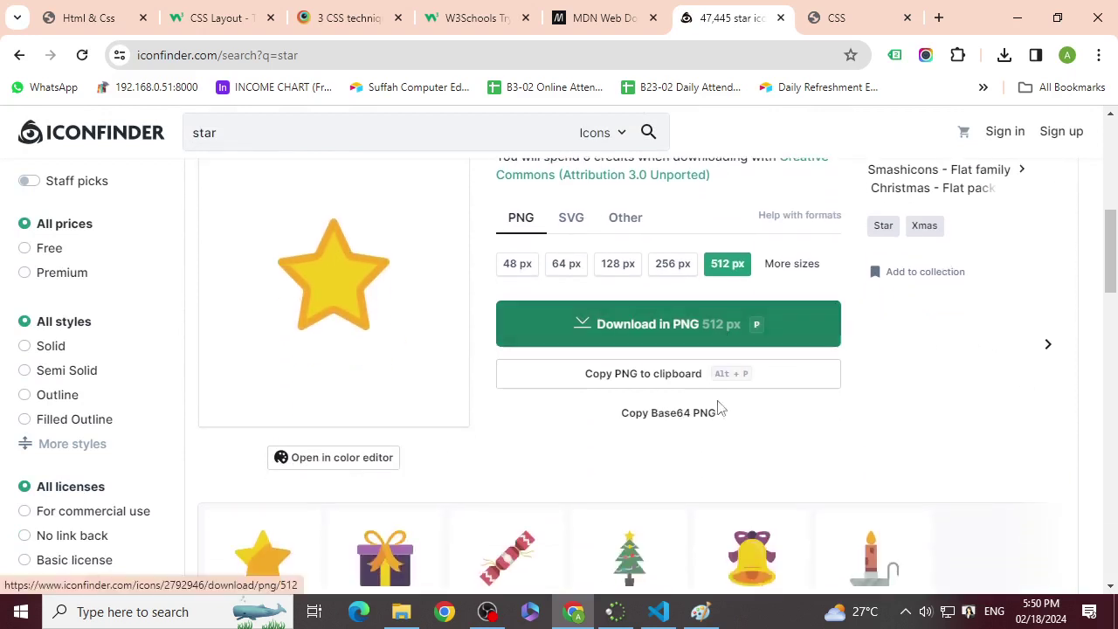
click(517, 265)
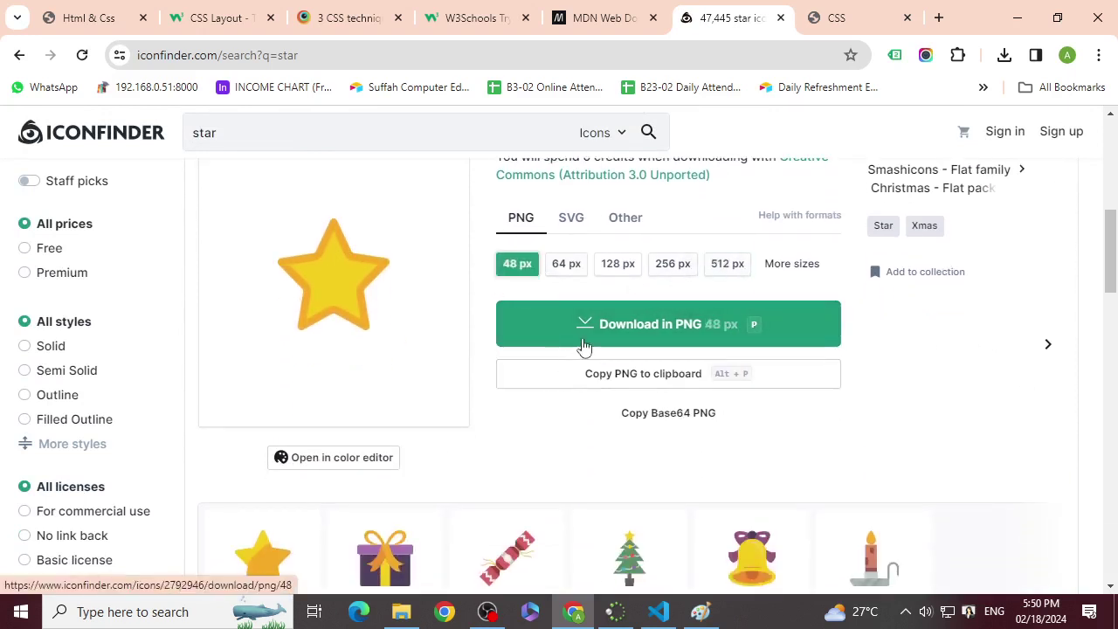
click(738, 339)
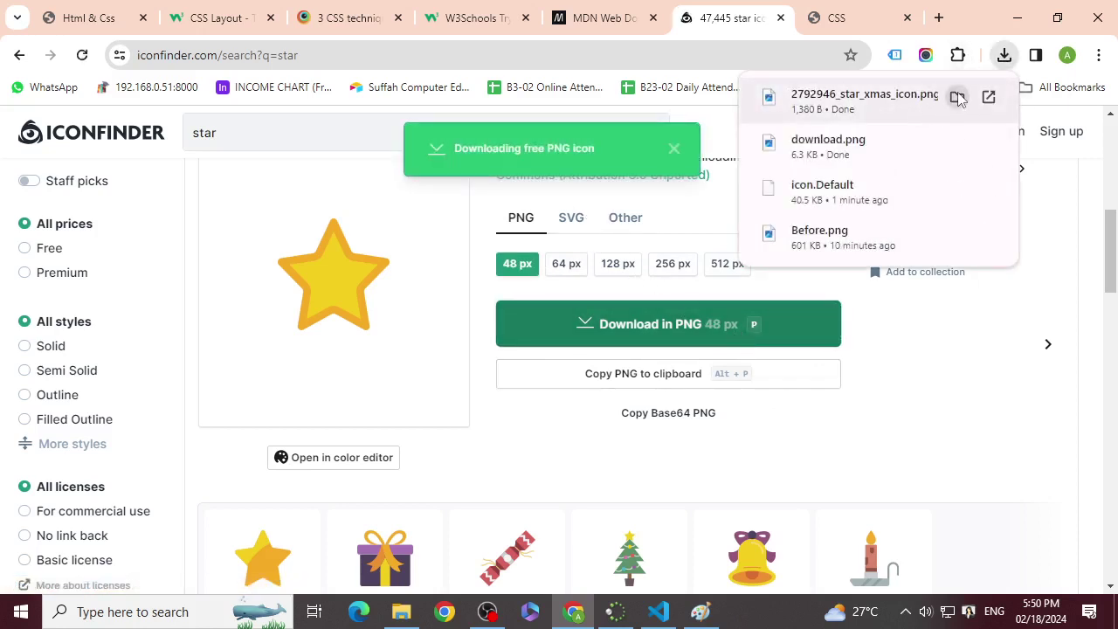
- Show the downloaded star icon in File Explorer and move it from Downloads to the Desktop folder M2-Classes/02-18-2024/images
click(957, 97)
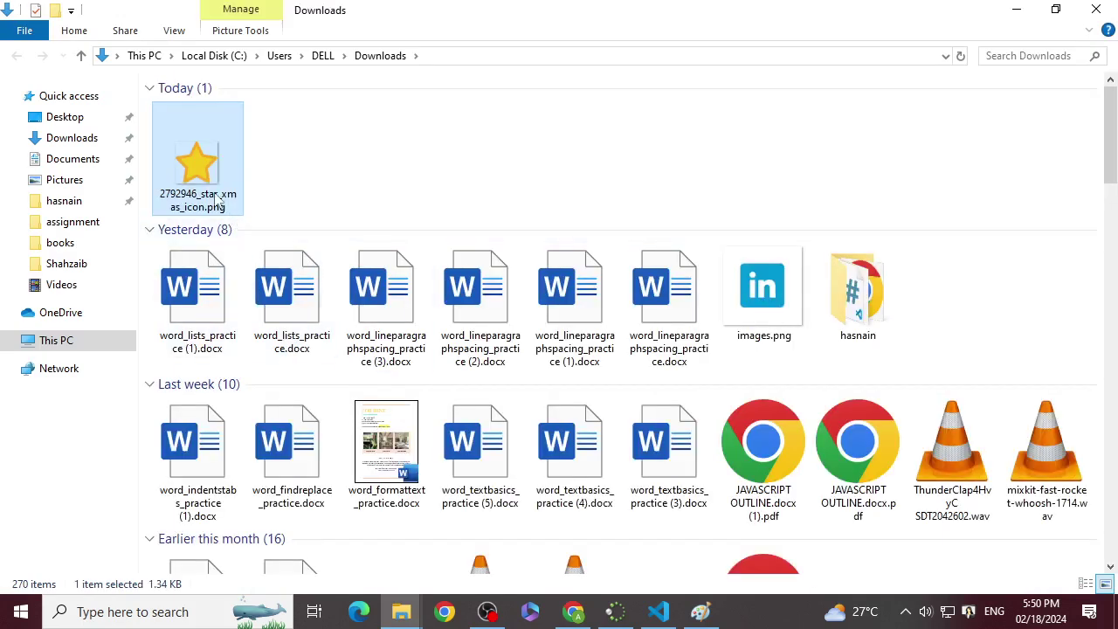
click(216, 199)
key(Return)
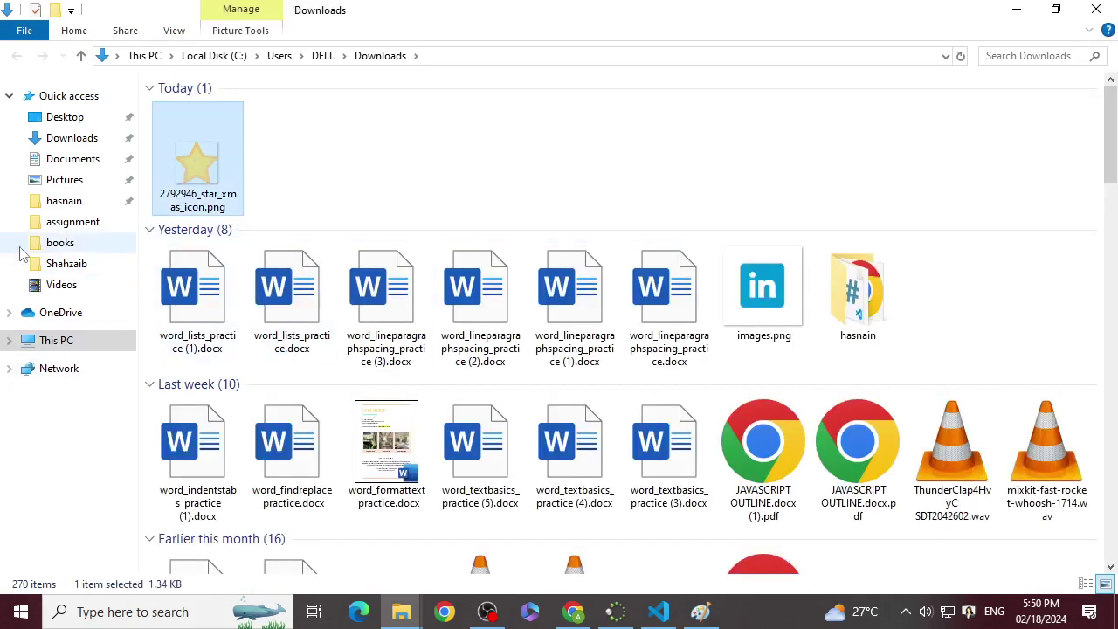
click(123, 117)
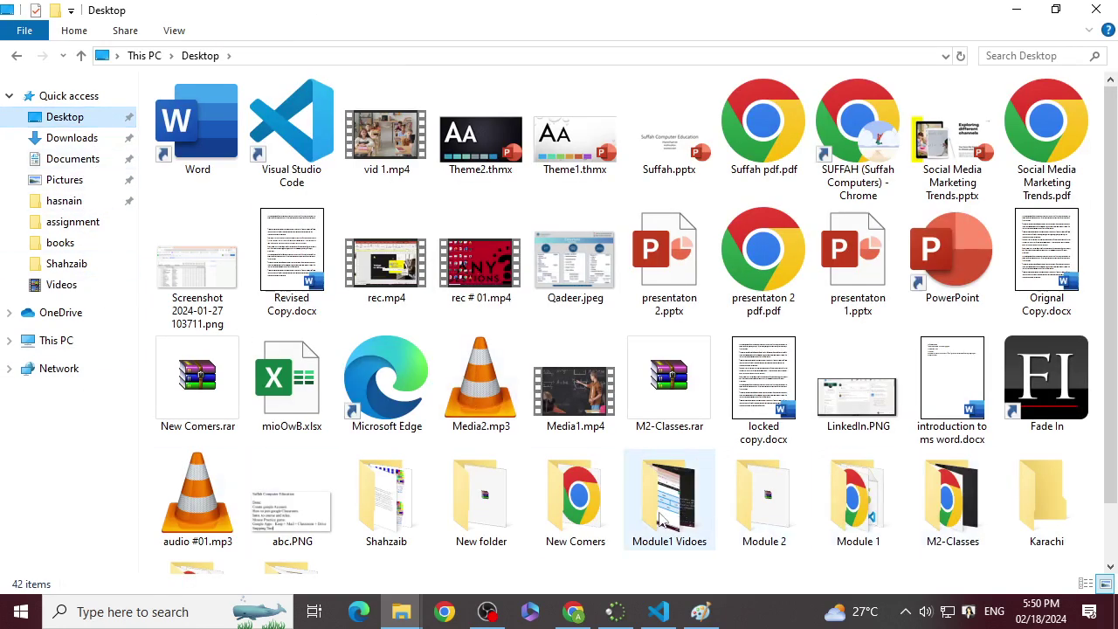
double_click(952, 498)
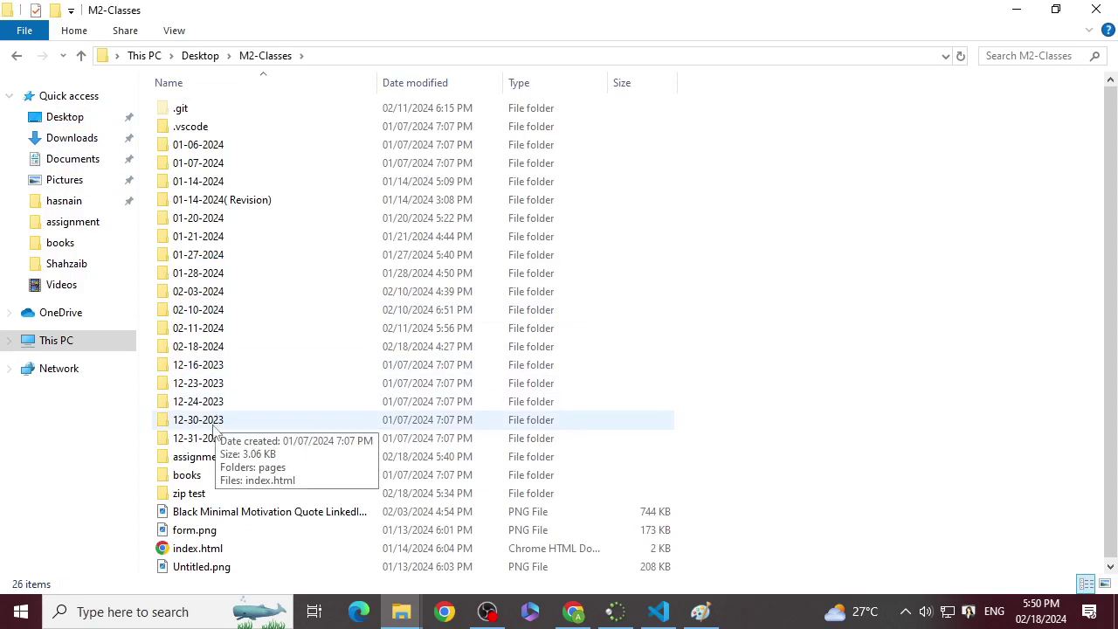
double_click(210, 349)
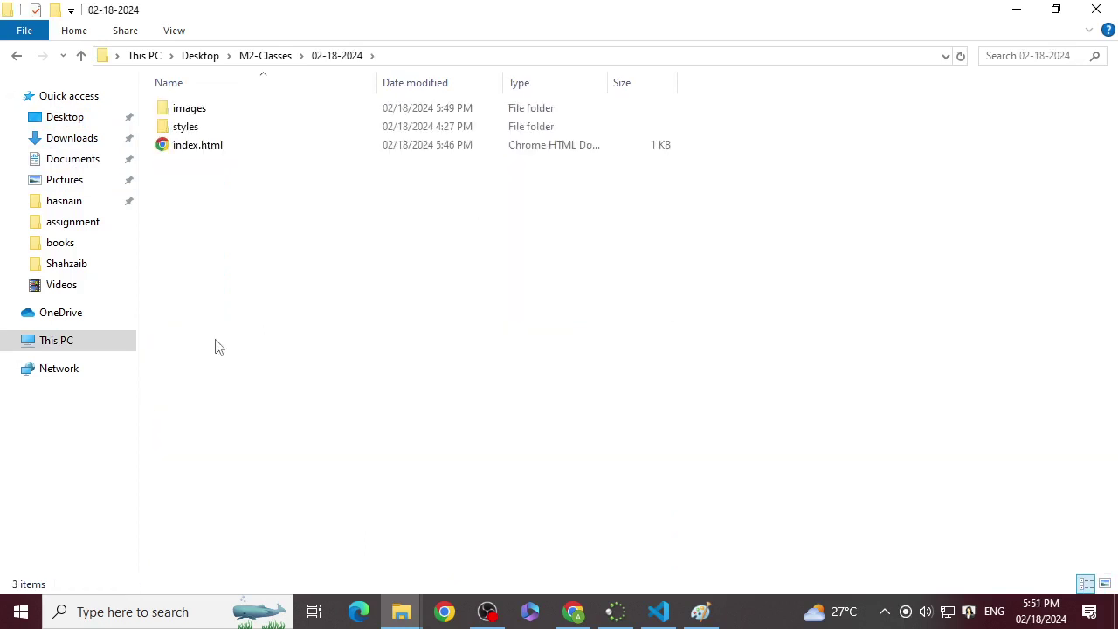
double_click(200, 109)
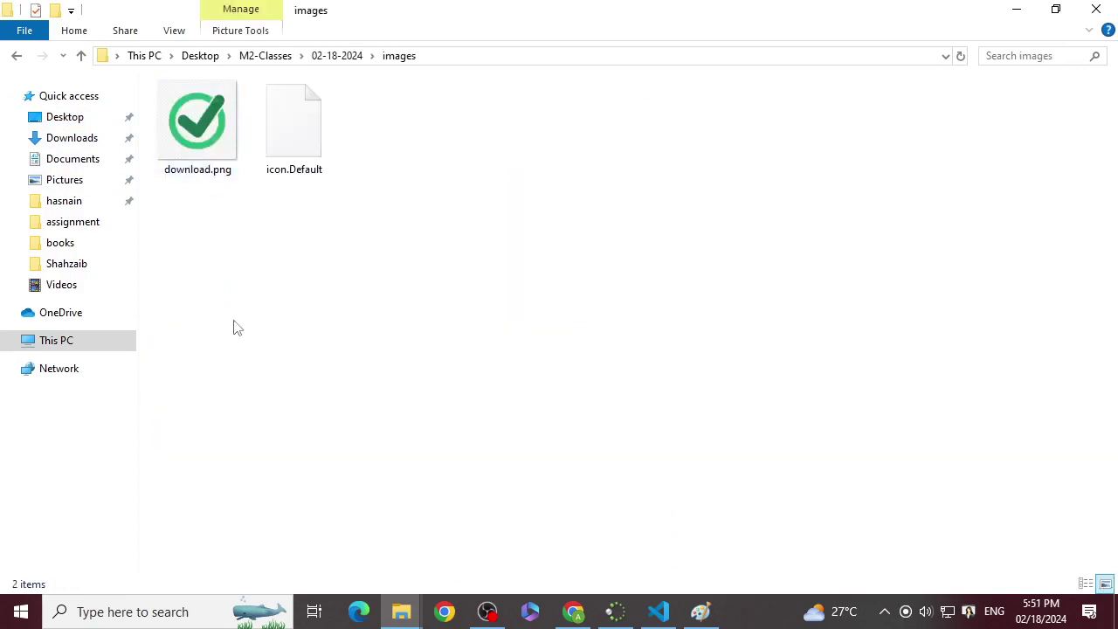
key(ctrl+v)
- Delete download.png and icon.Default from the images folder
click(304, 105)
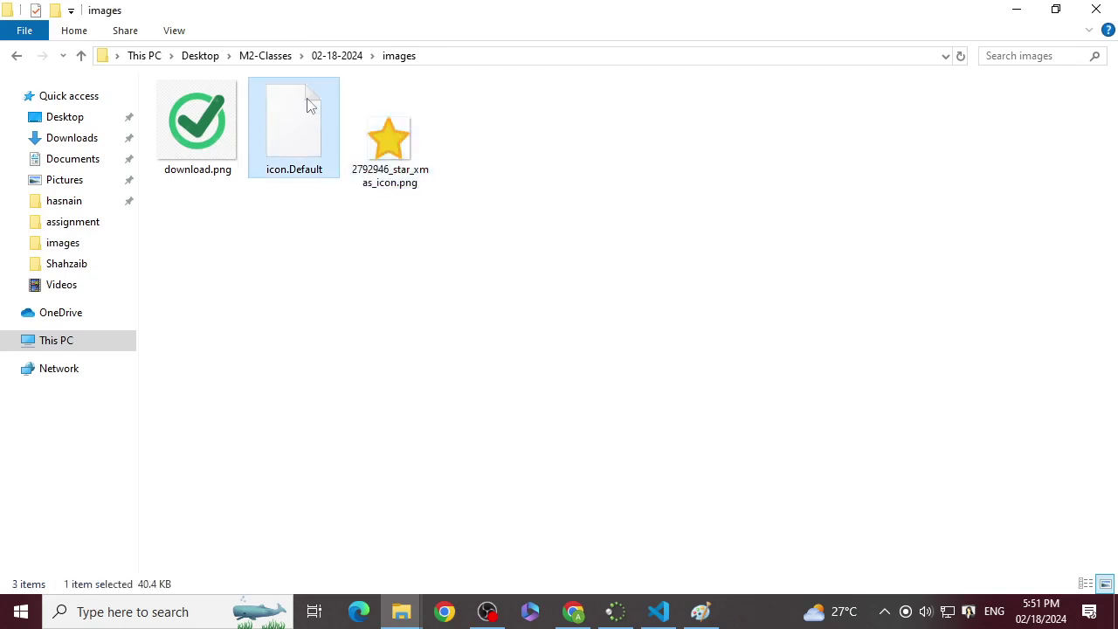
ctrl+click(234, 126)
click(281, 128)
ctrl+click(232, 128)
key(Delete)
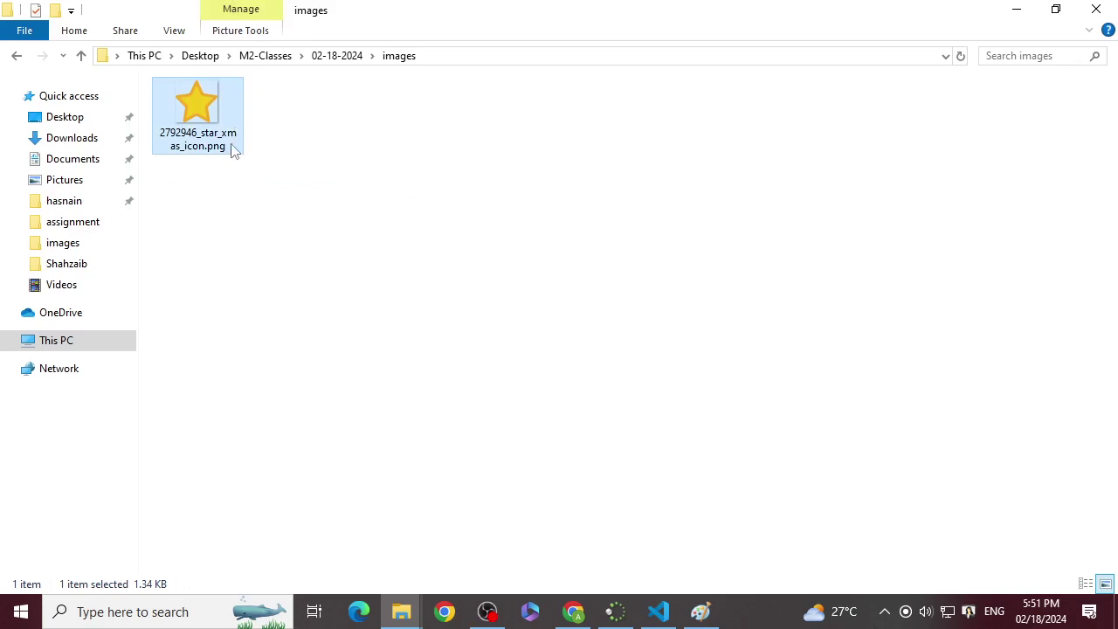
- Rename the remaining star icon file as star.png
right_click(232, 150)
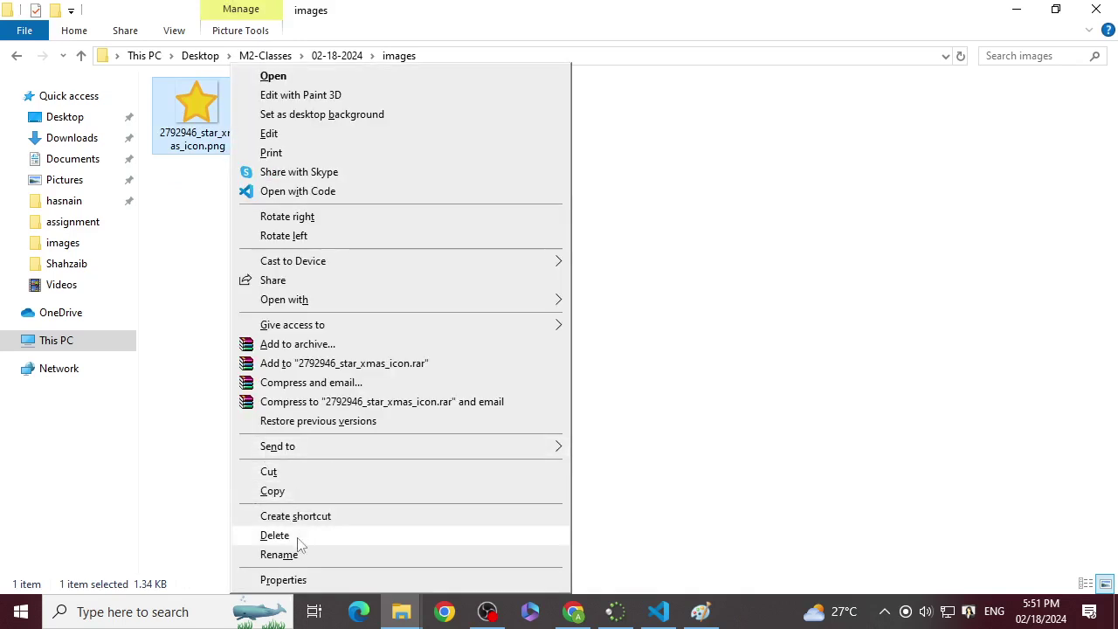
click(280, 555)
key(BackSpace)
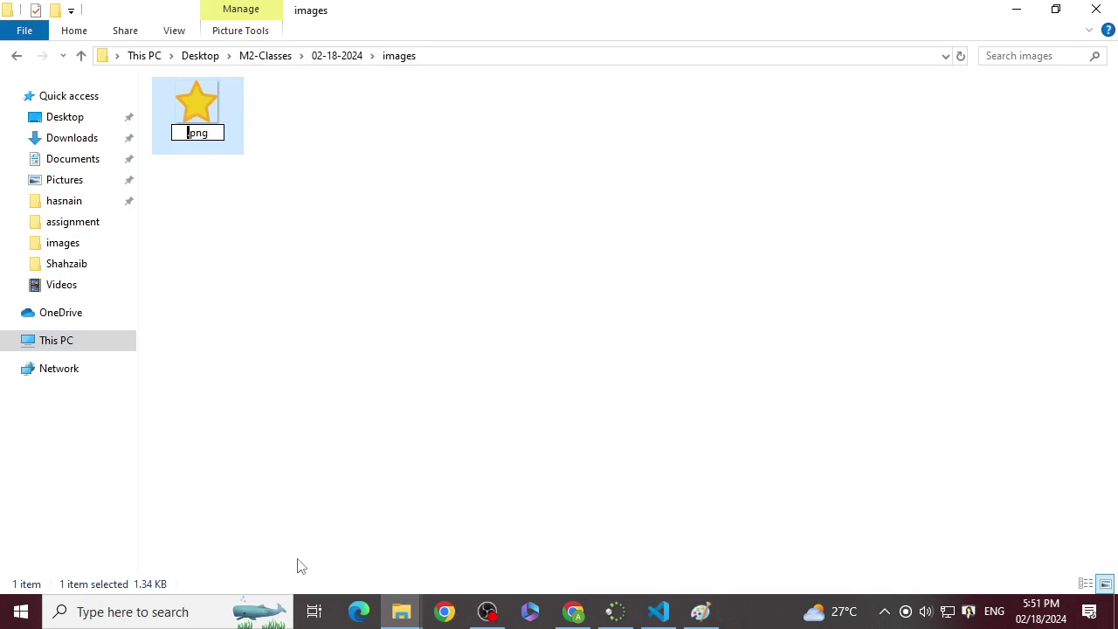
text(start)
key(BackSpace)
key(Return)
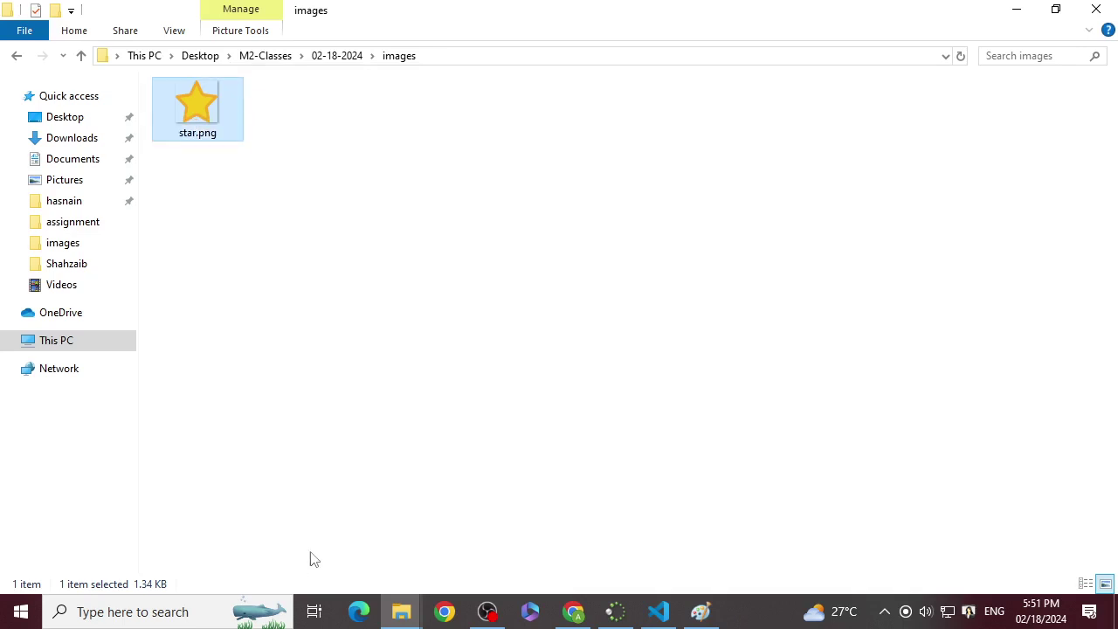
- View star.png in the image viewer and close the viewer
click(306, 229)
double_click(236, 103)
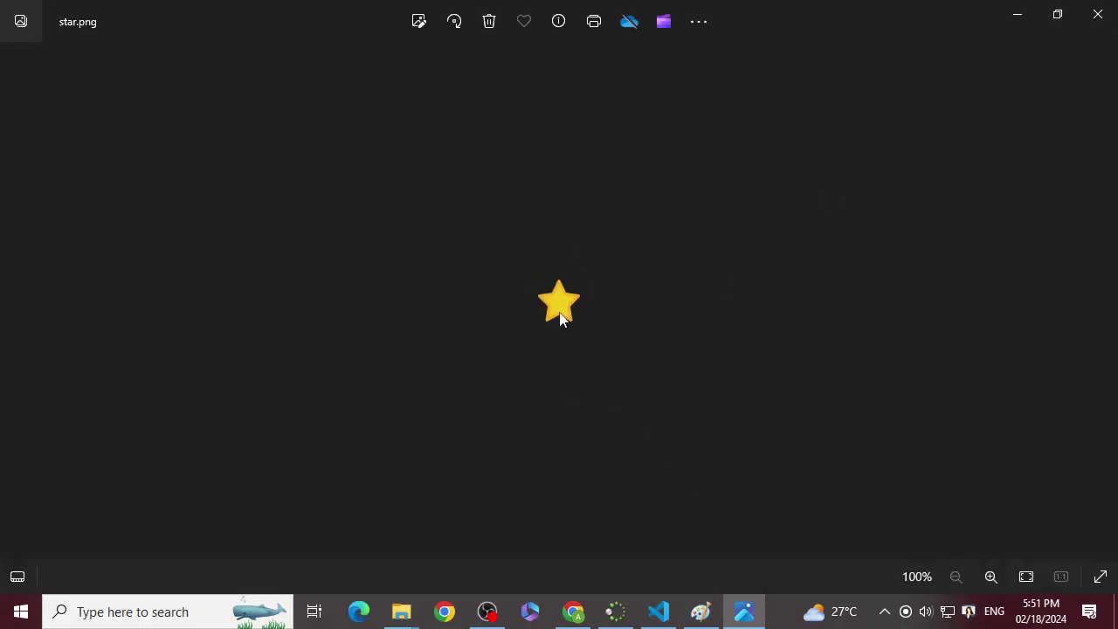
click(1097, 14)
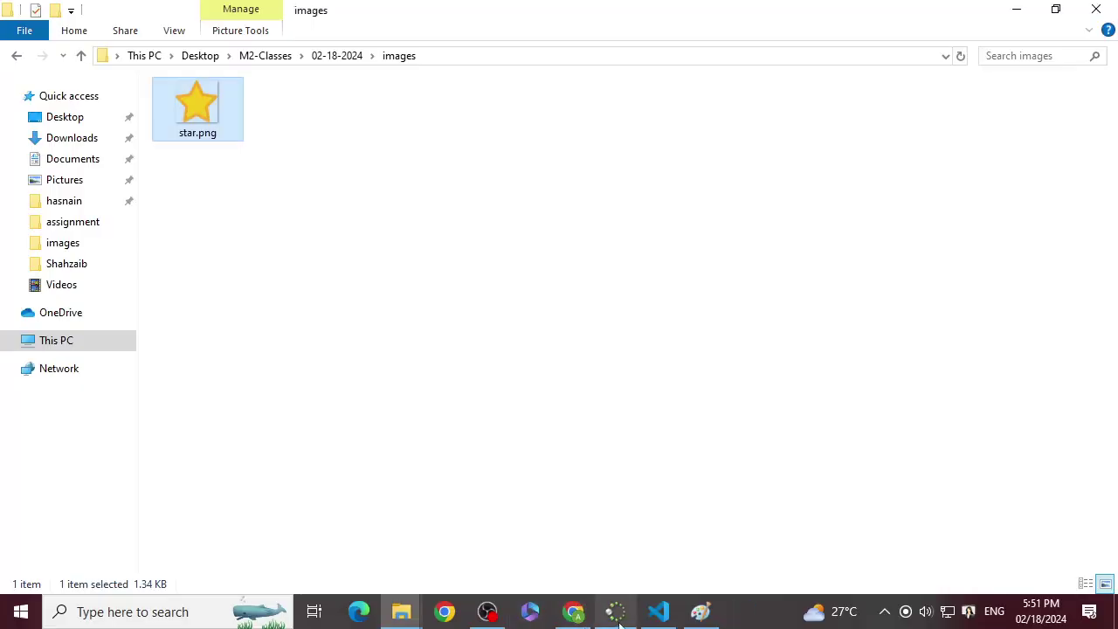
- Switch to duckett.pdf in Chrome and examine the list-style-image example code and its result on page 341
mouse_move(700, 612)
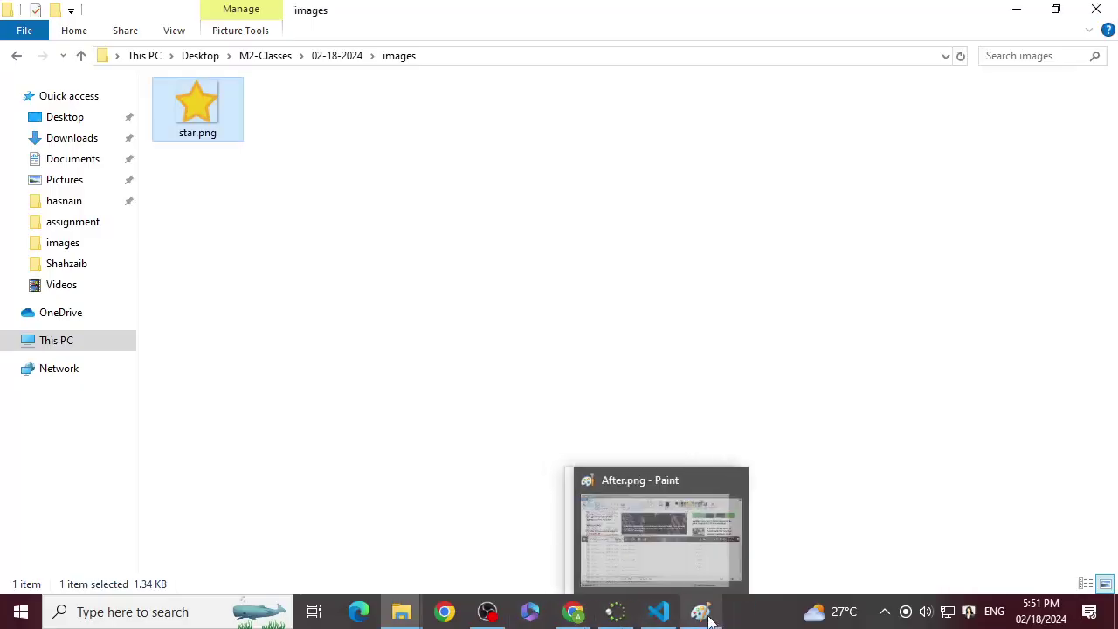
click(658, 611)
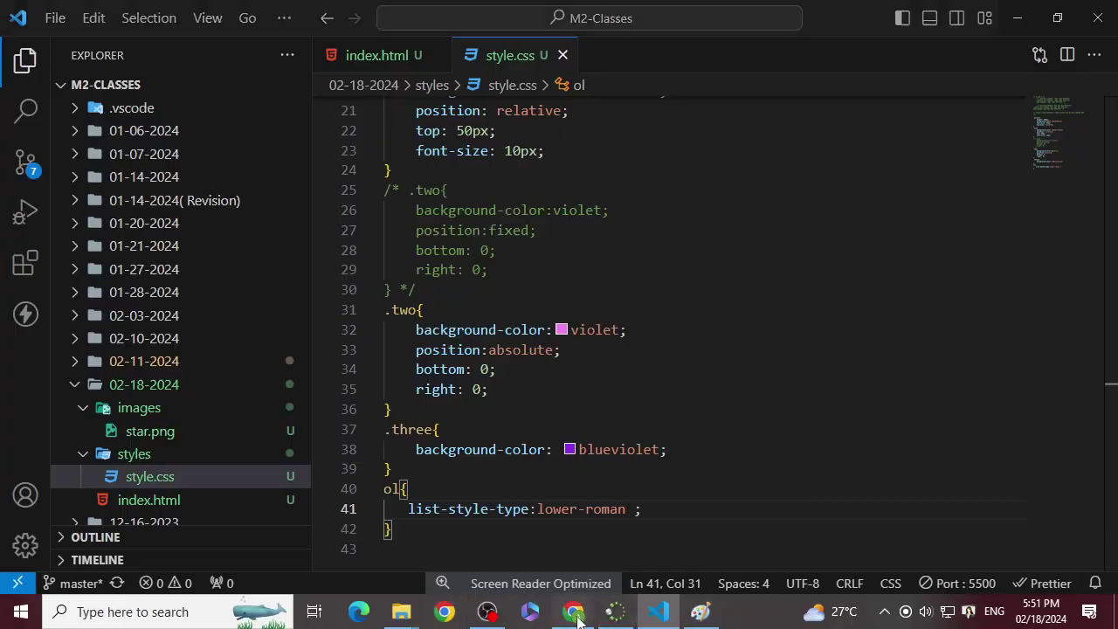
click(574, 611)
click(96, 17)
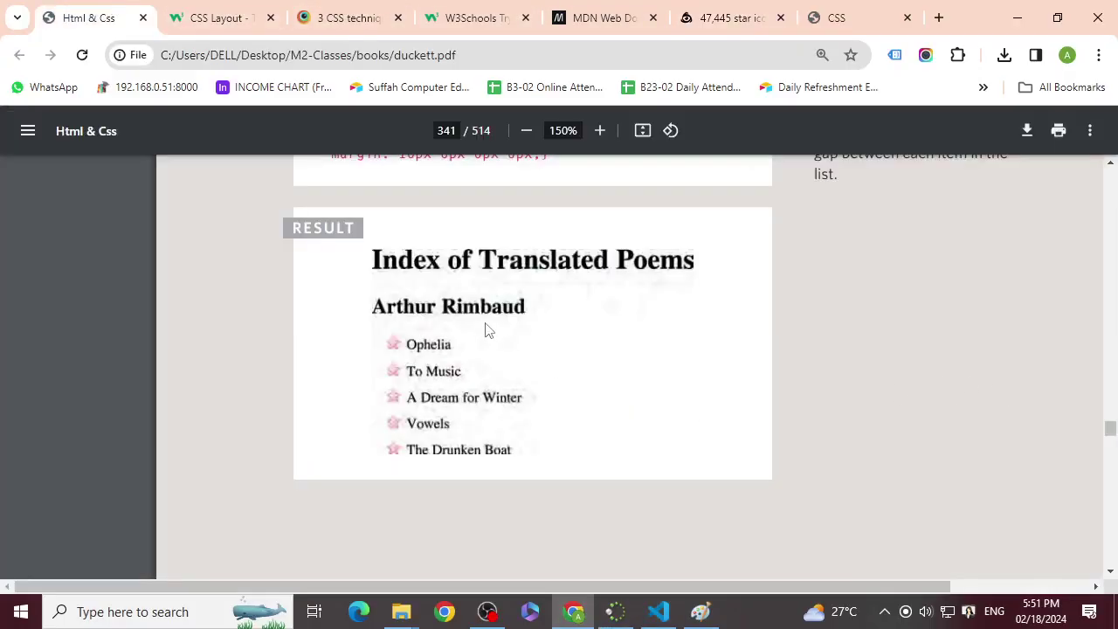
scroll(486, 330, up, 2)
drag(328, 277, 464, 288)
click(532, 308)
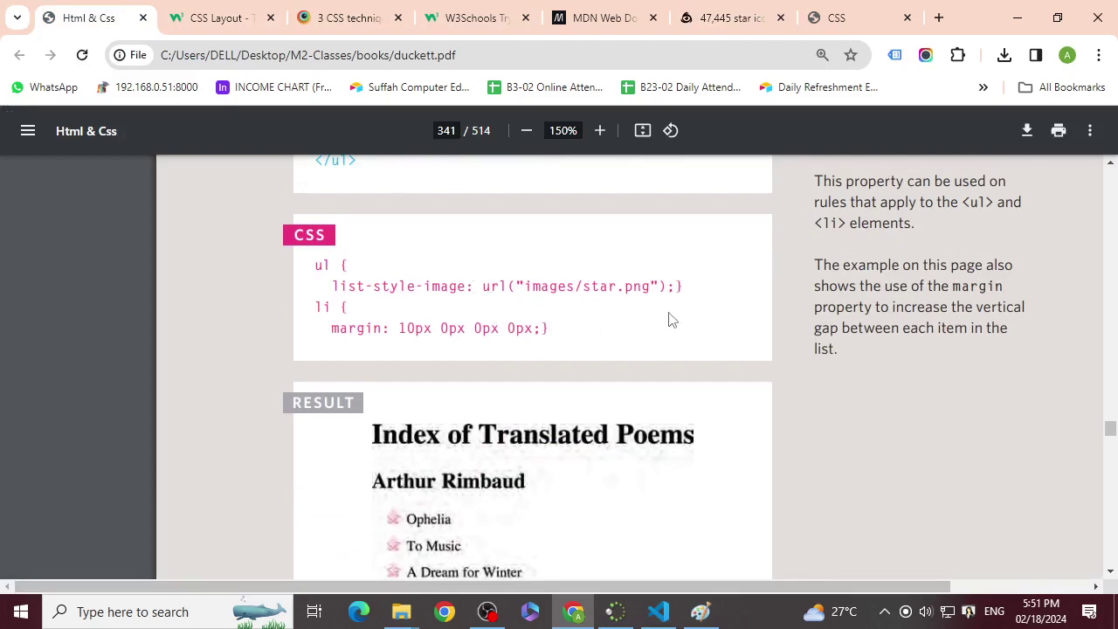
scroll(472, 420, down, 2)
scroll(638, 389, up, 1)
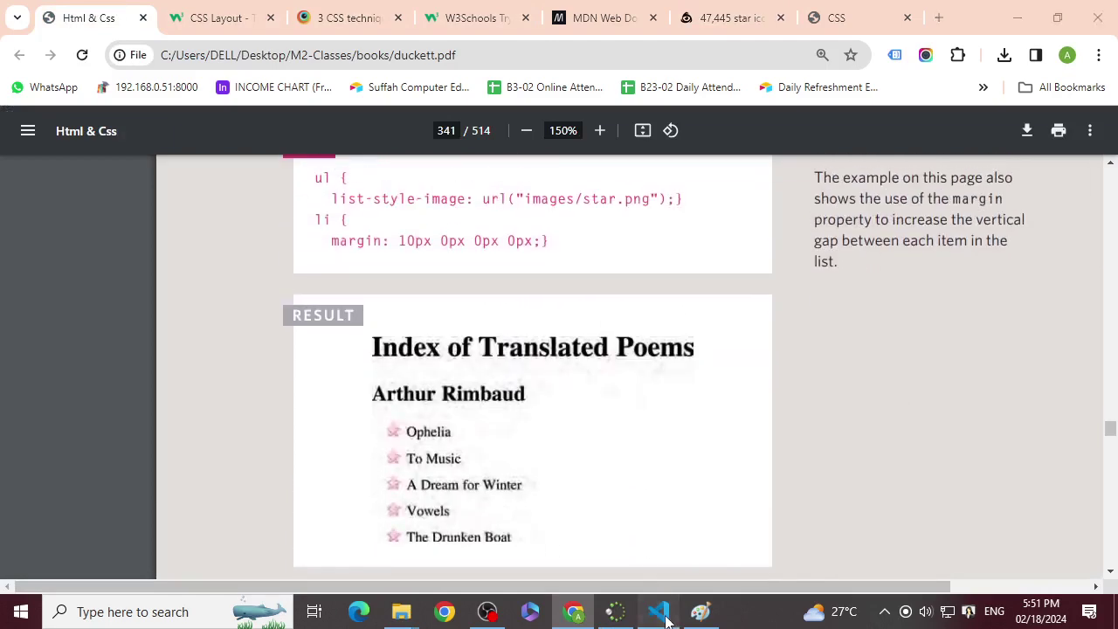
- Return to VS Code and add a ul element below the ordered list in index.html
key(alt+Tab)
click(417, 538)
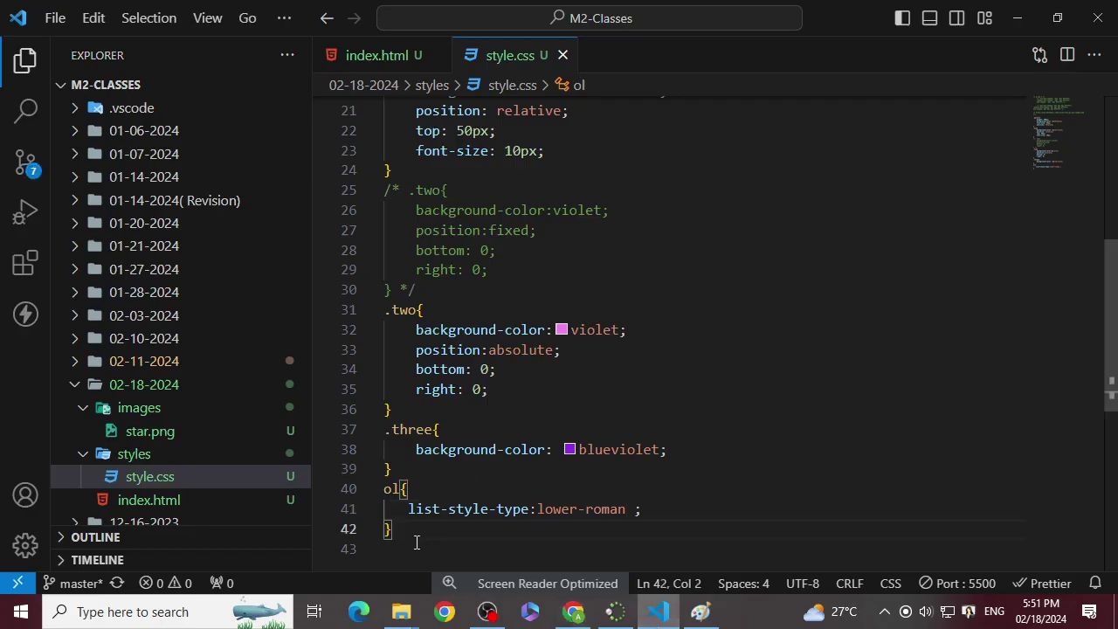
click(372, 55)
scroll(479, 419, down, 2)
click(479, 418)
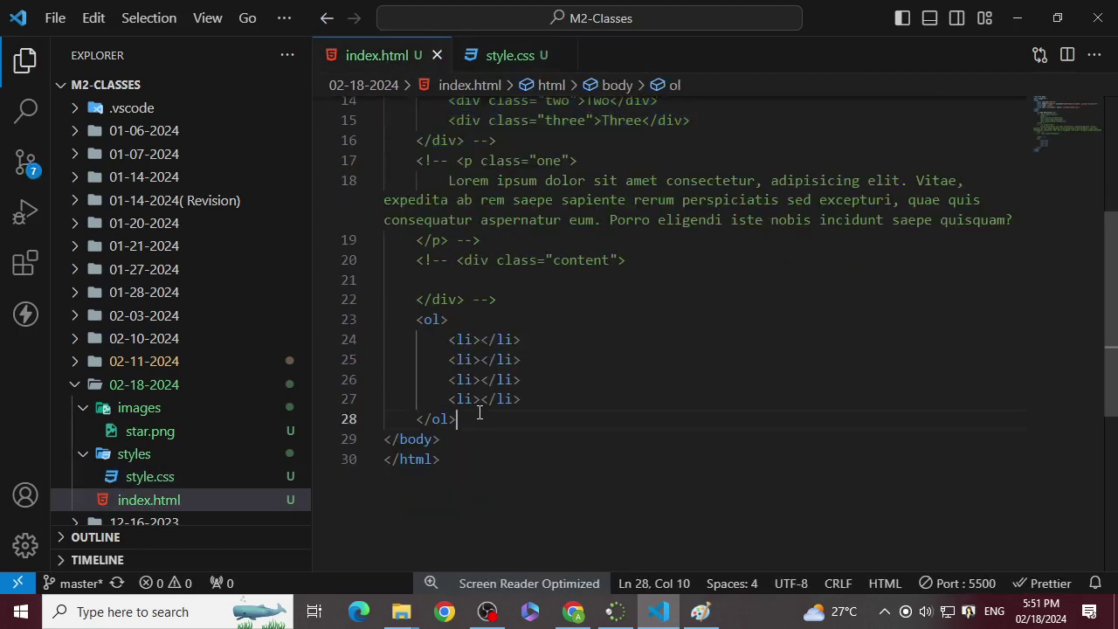
key(Return)
text(ul)
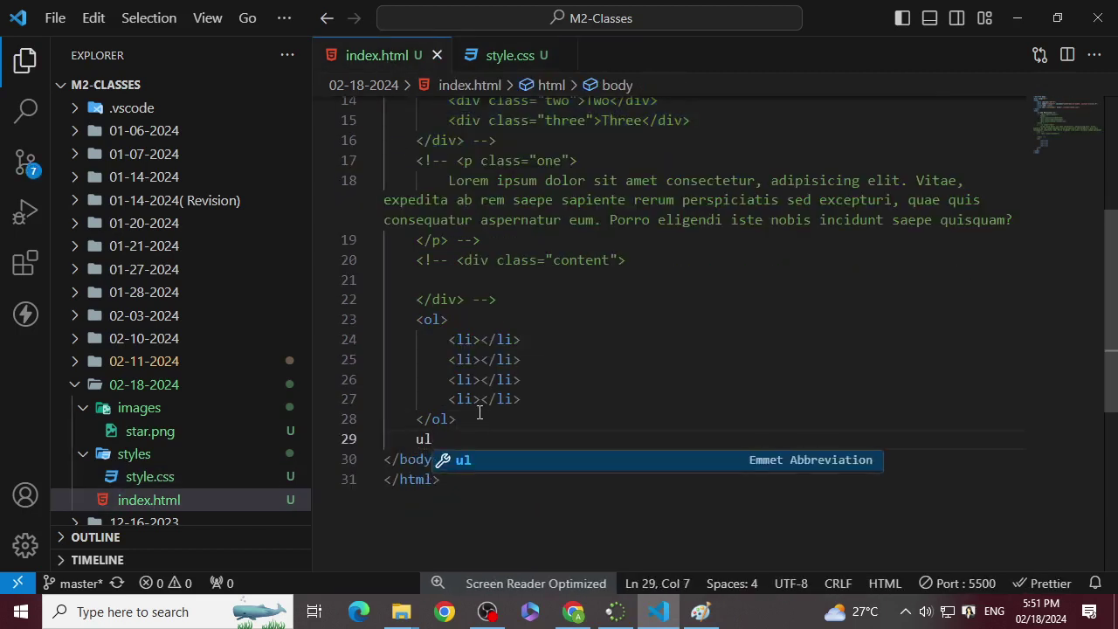
key(Tab)
- Insert three empty li elements inside the new ul using the Emmet abbreviation li*3
key(Return)
text(li)
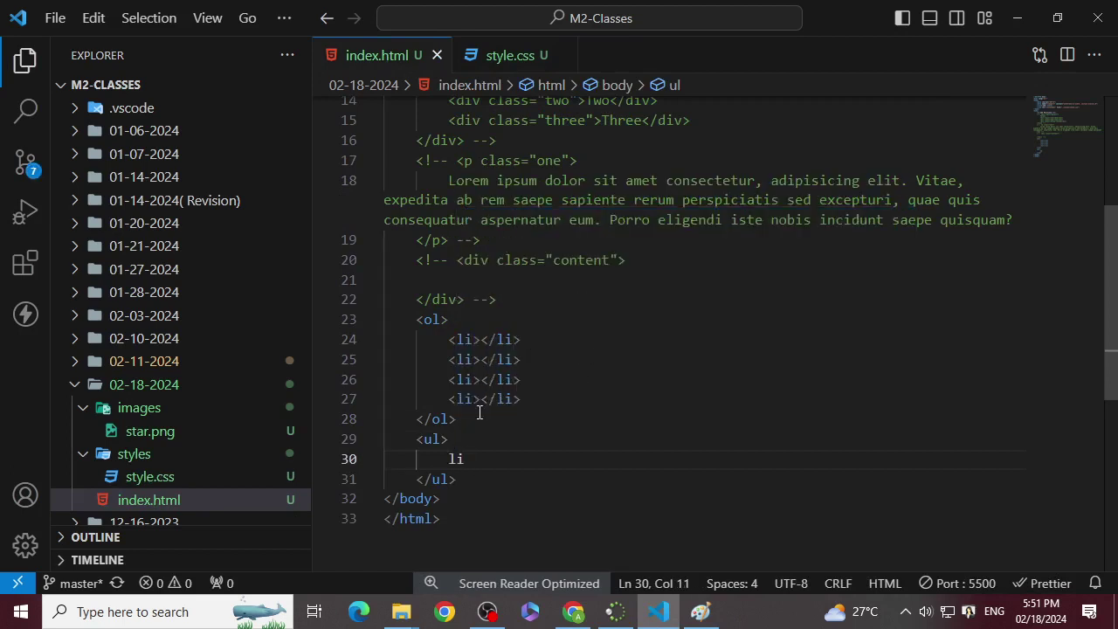
text(3*)
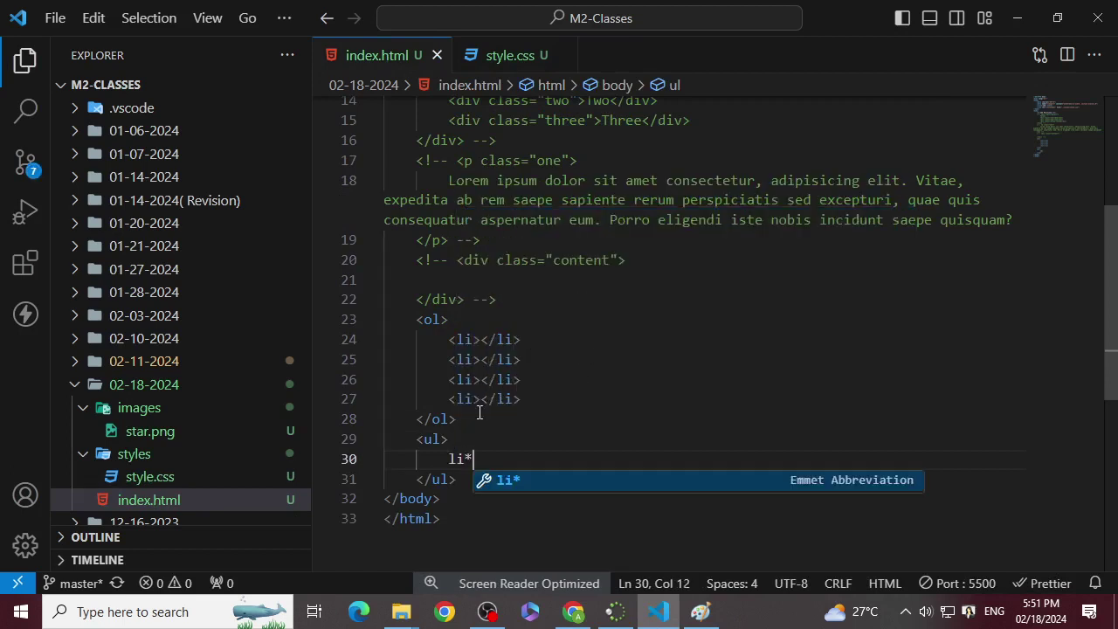
text(3)
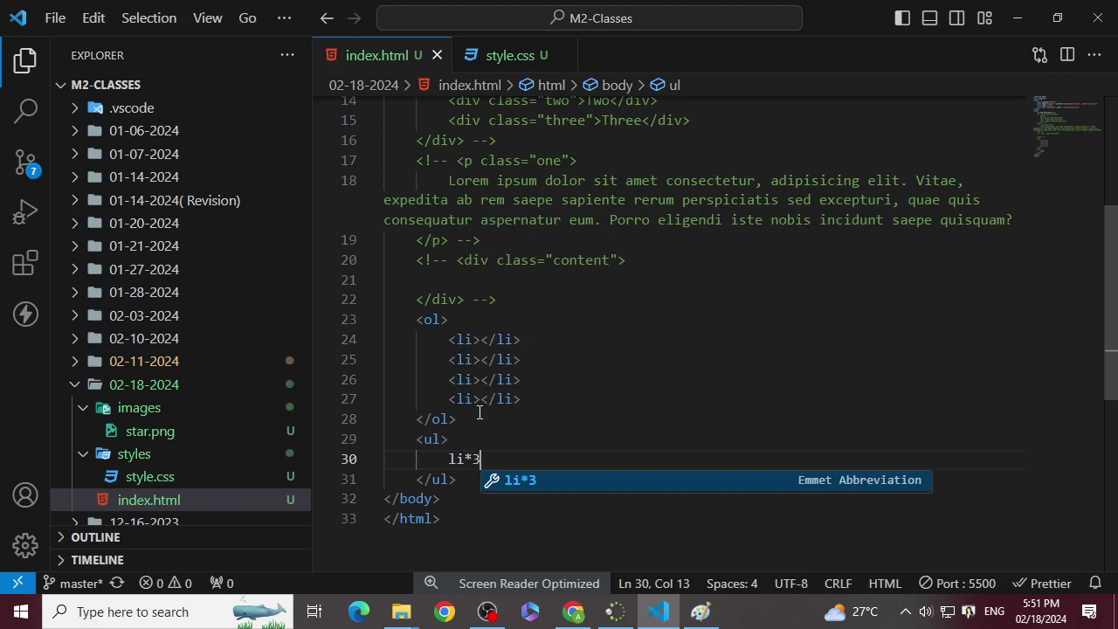
key(Tab)
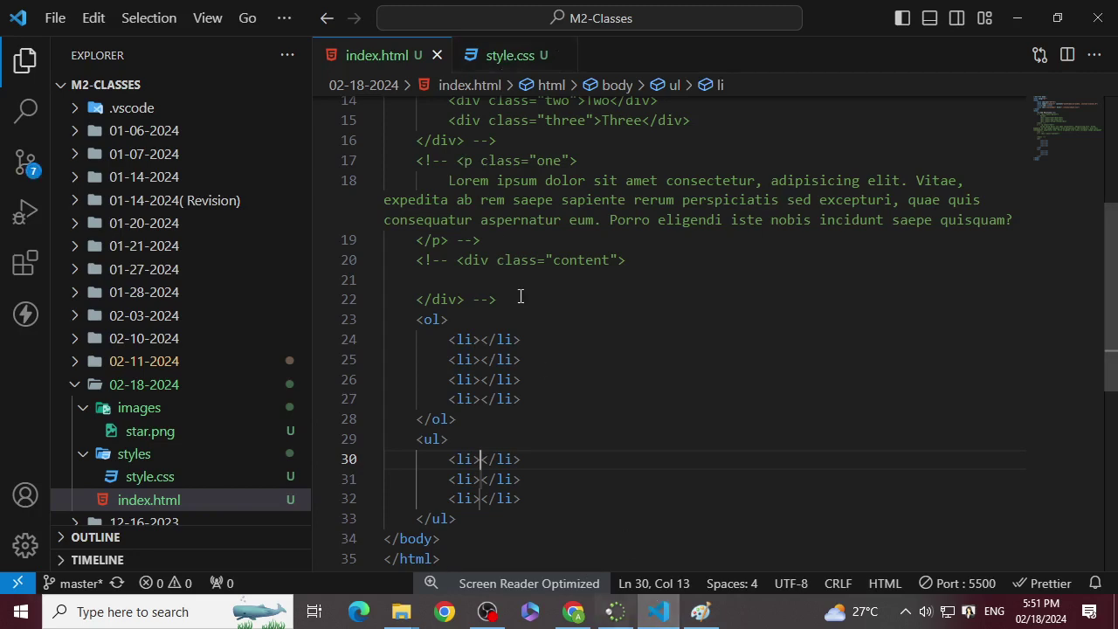
- Check the ul CSS example in duckett.pdf in Chrome, and in VS Code add an empty ul rule below the ol rule in style.css
click(574, 612)
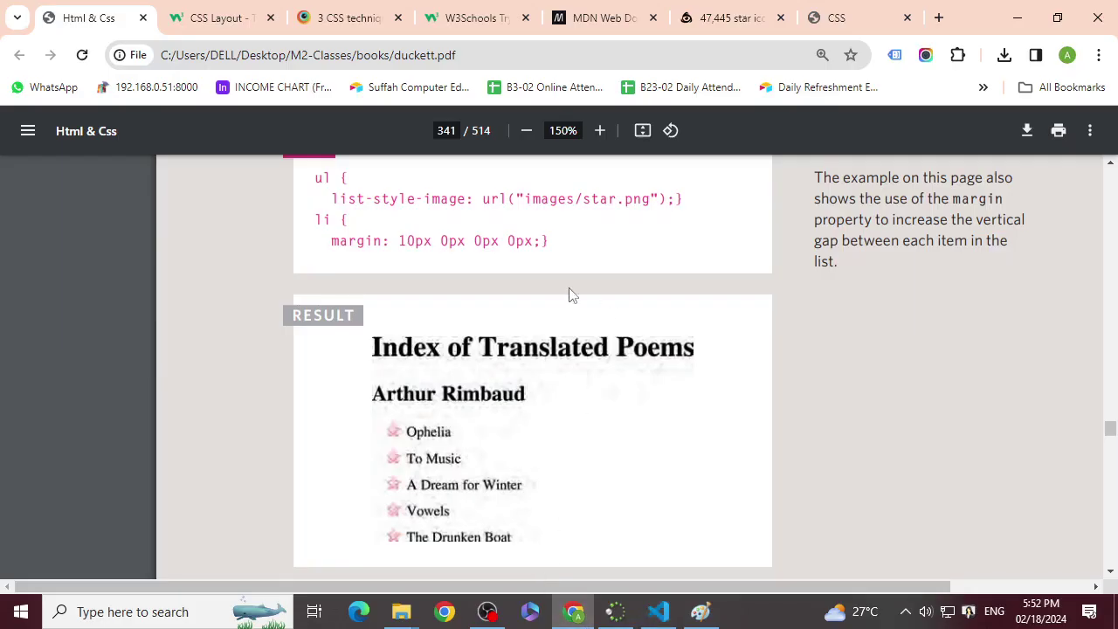
scroll(568, 294, up, 1)
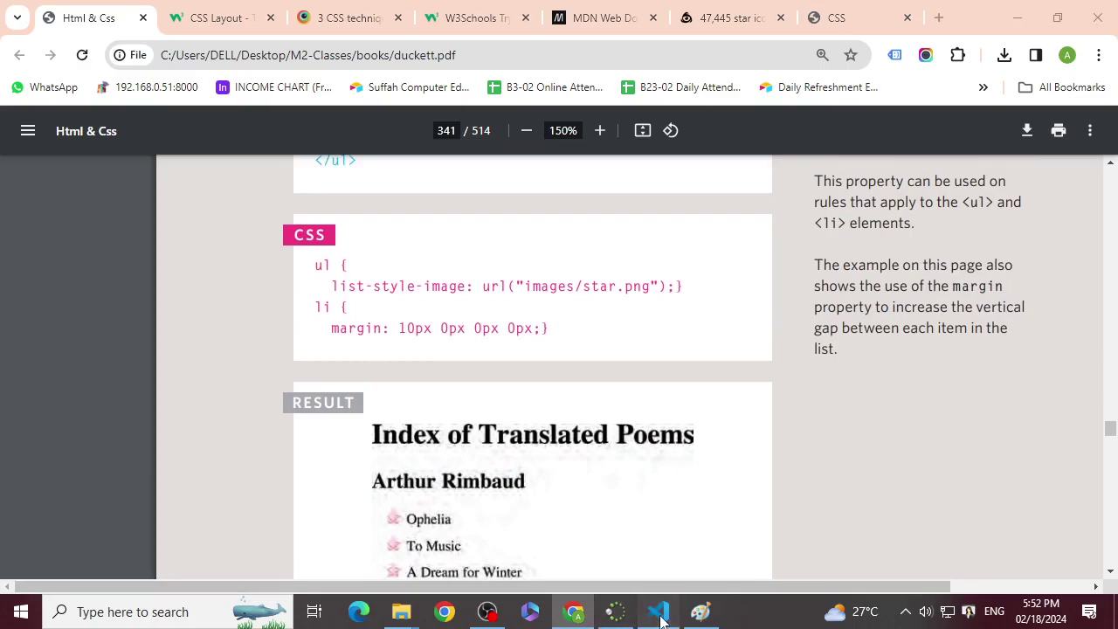
key(alt+Tab)
click(509, 61)
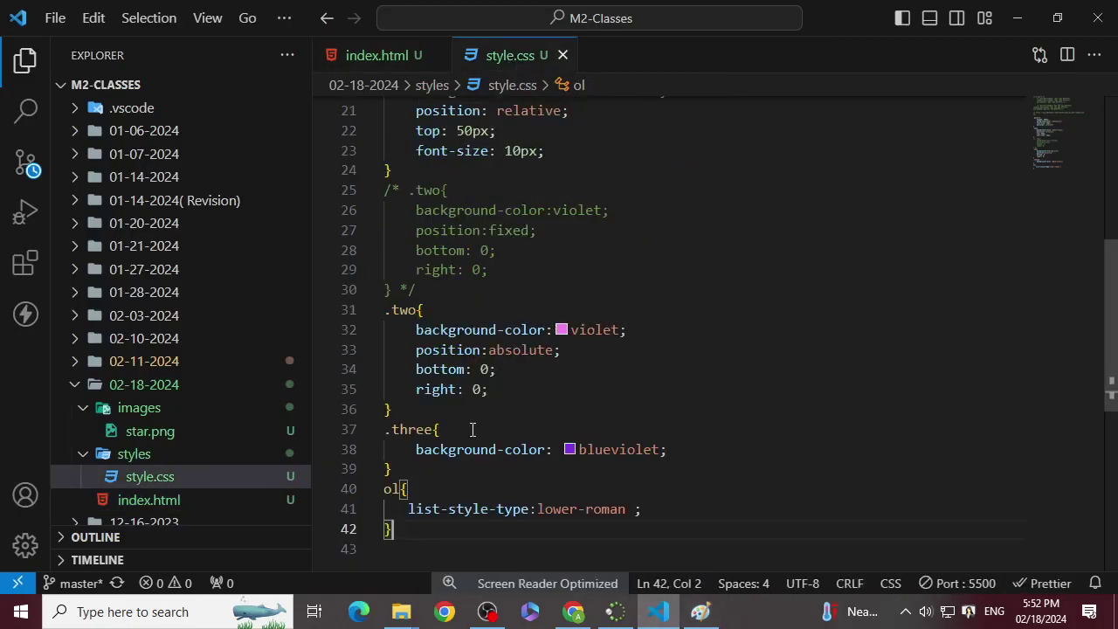
key(Return)
text(ul)
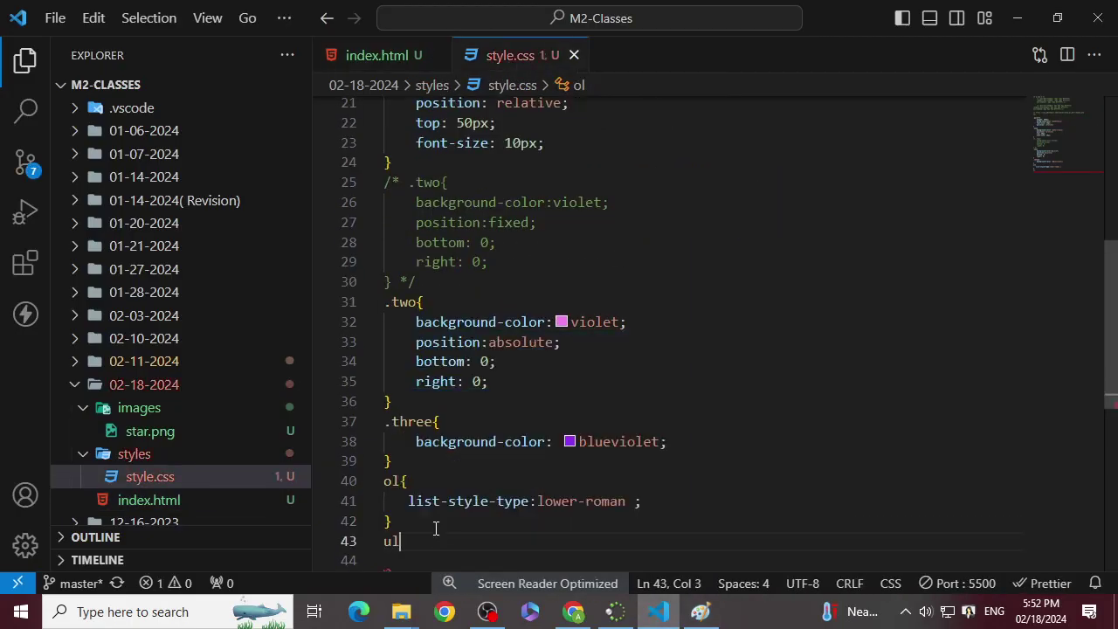
text({)
key(Return)
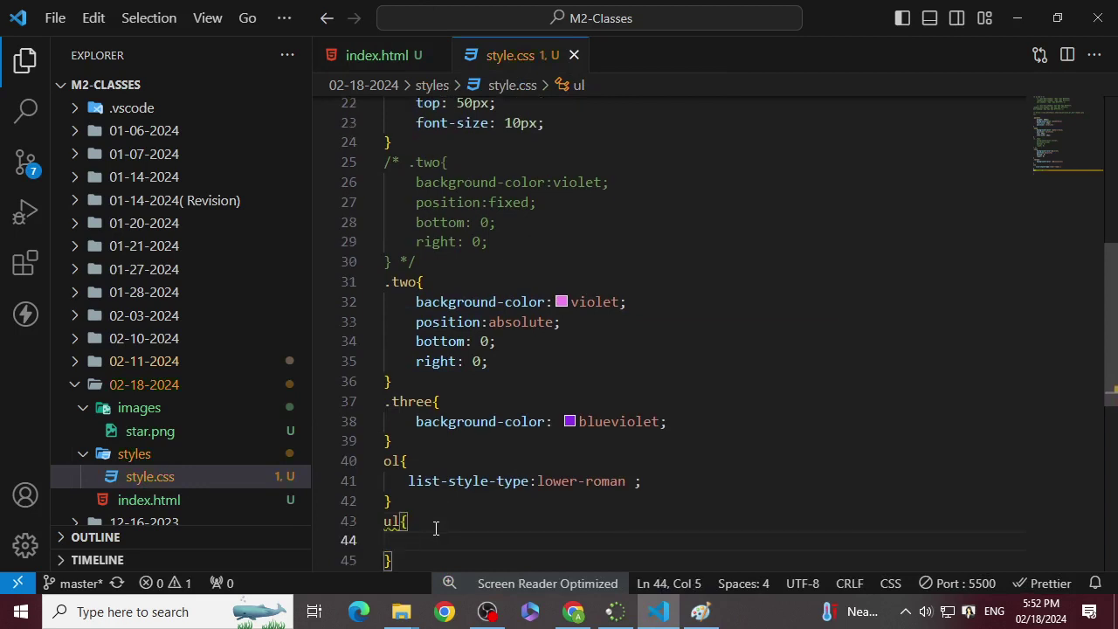
- Insert the list-style-image property inside the ul rule using the editor's completion suggestions
text(list)
key(Down)
key(Down)
key(Down)
key(Down)
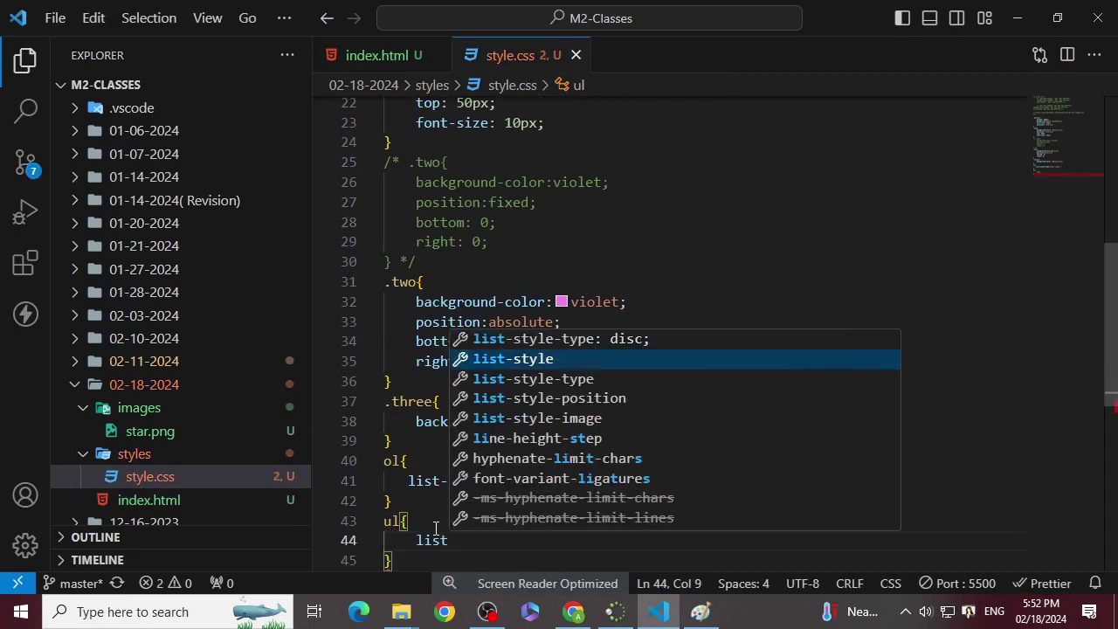
key(Return)
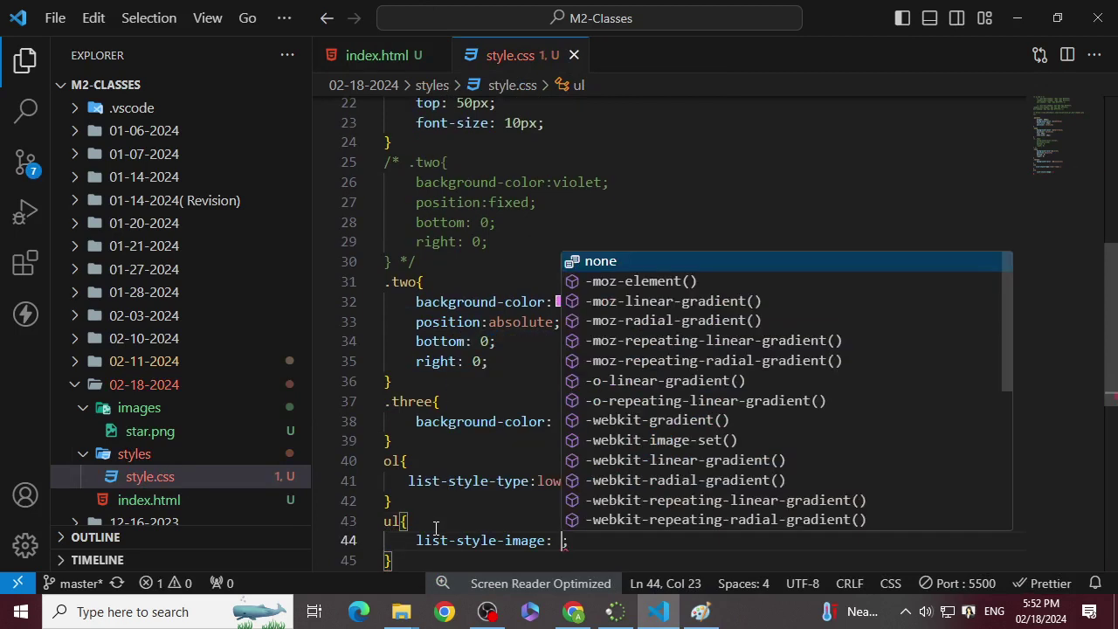
- Set the list-style-image value to url('../images/star.png')
text(ur)
key(Return)
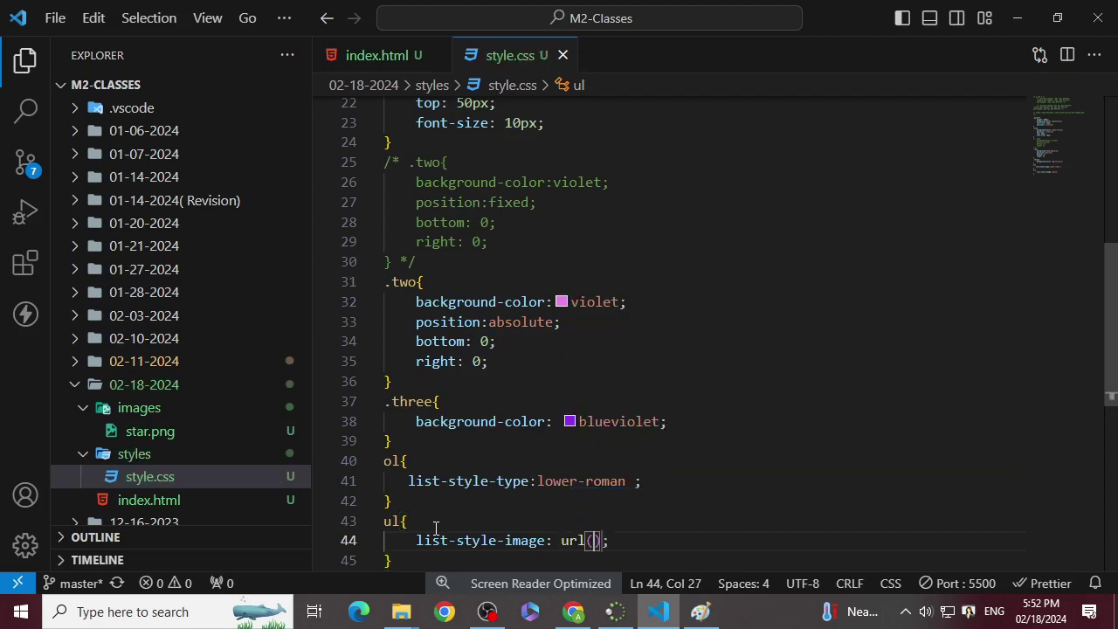
text('./)
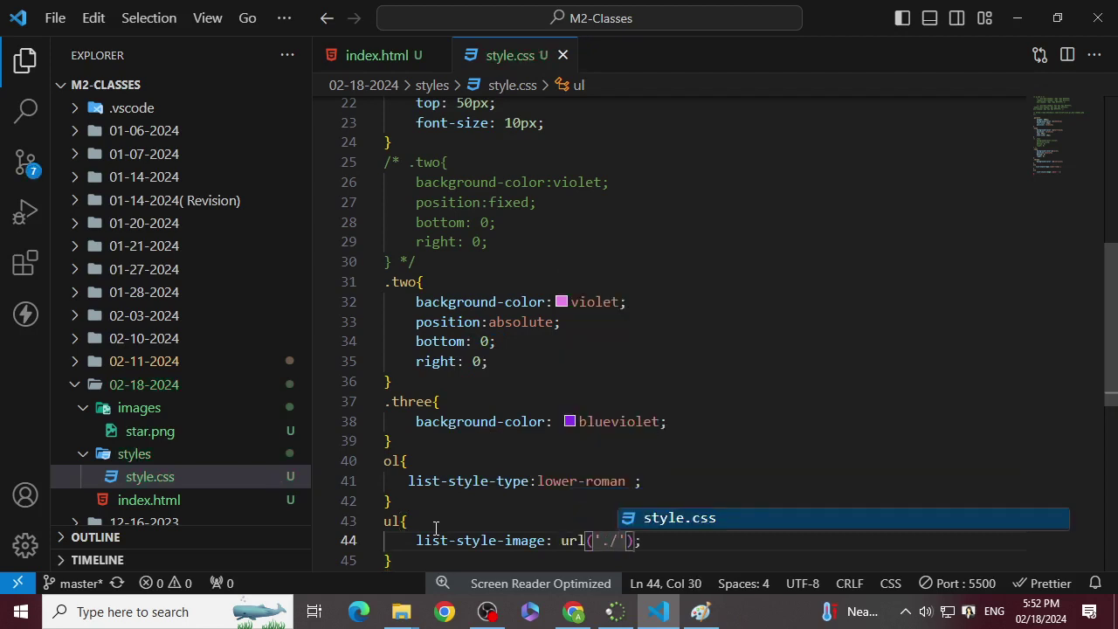
key(BackSpace)
text(./)
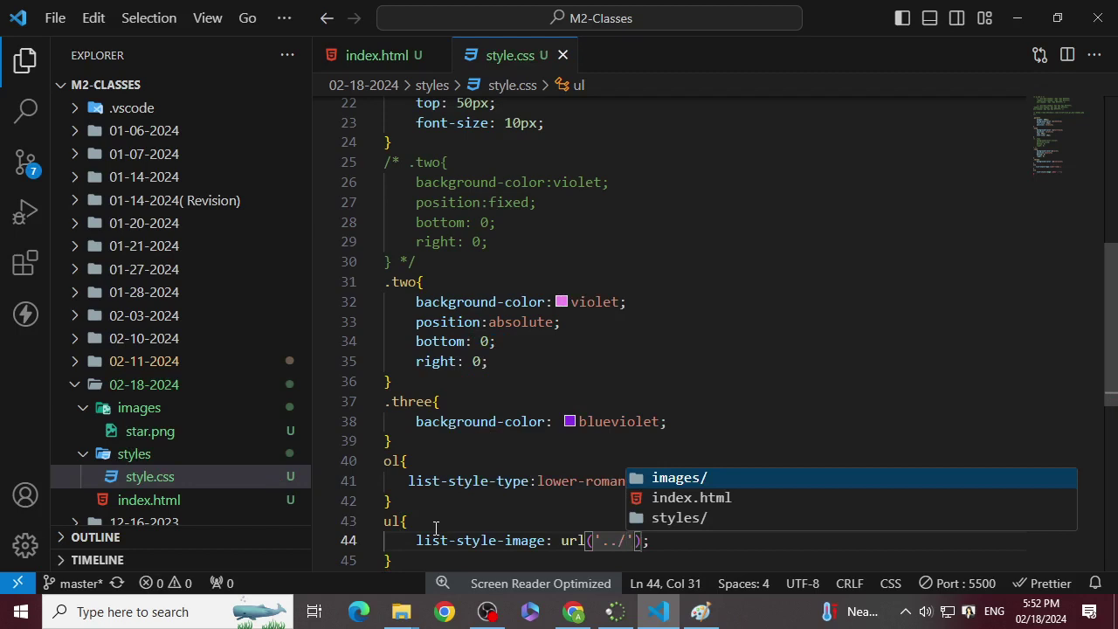
key(Return)
key(Return)
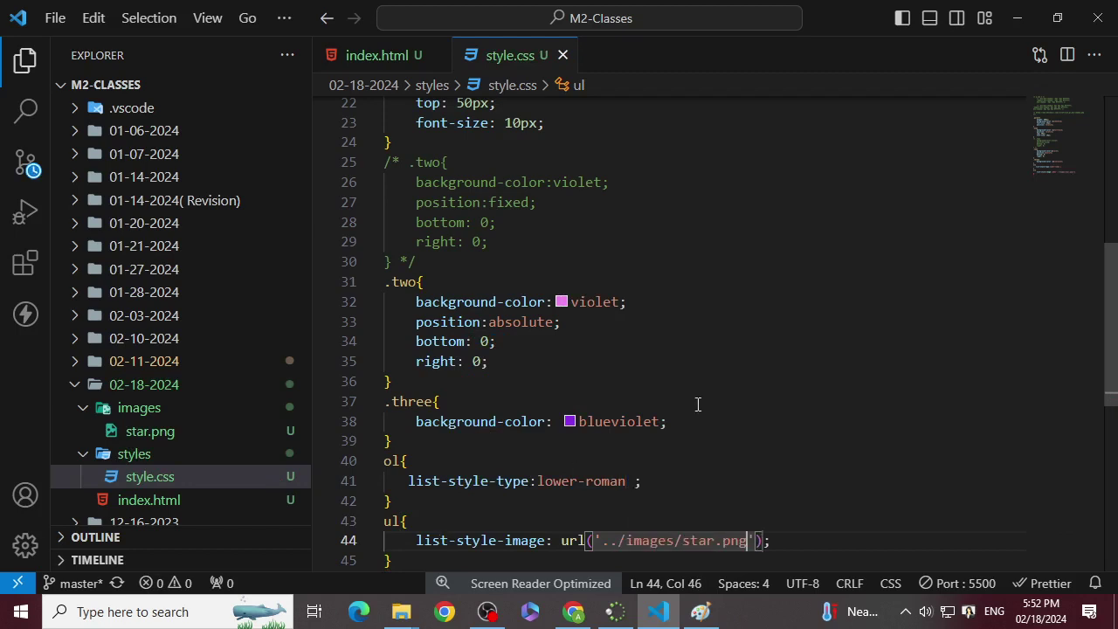
- Switch to Chrome to view the bullets on the live index.html page, and bring up the Iconfinder star icon page
click(574, 611)
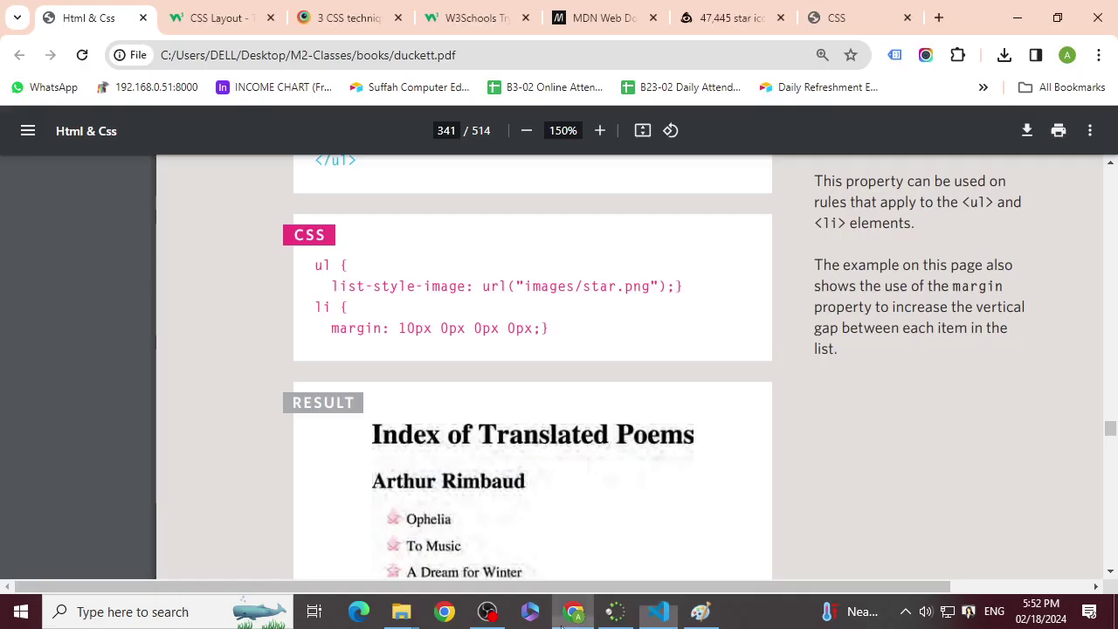
click(885, 9)
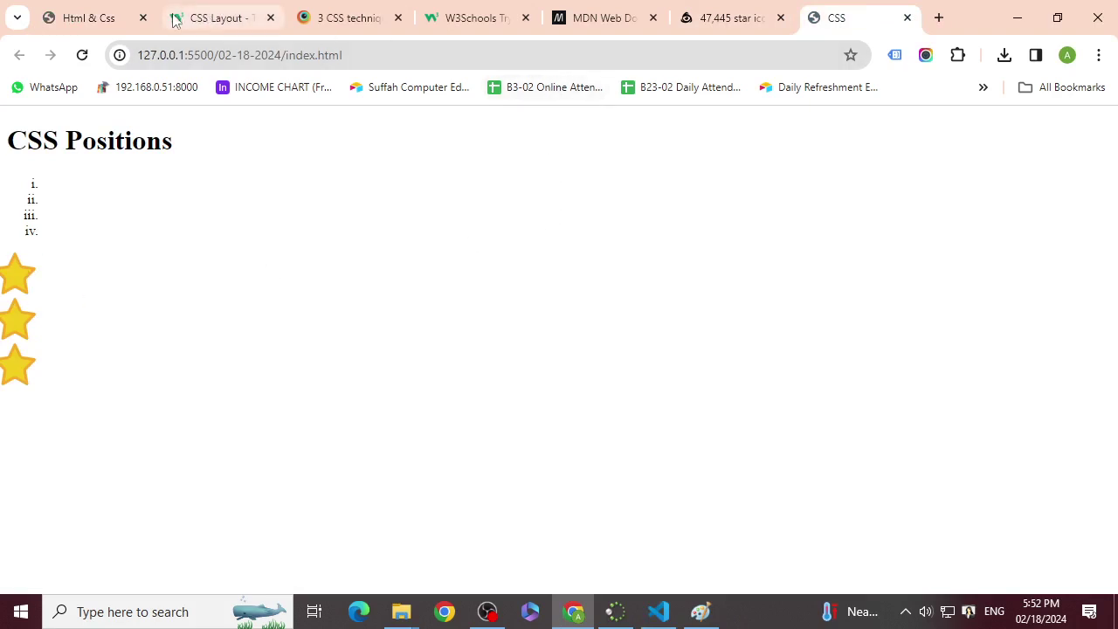
click(712, 31)
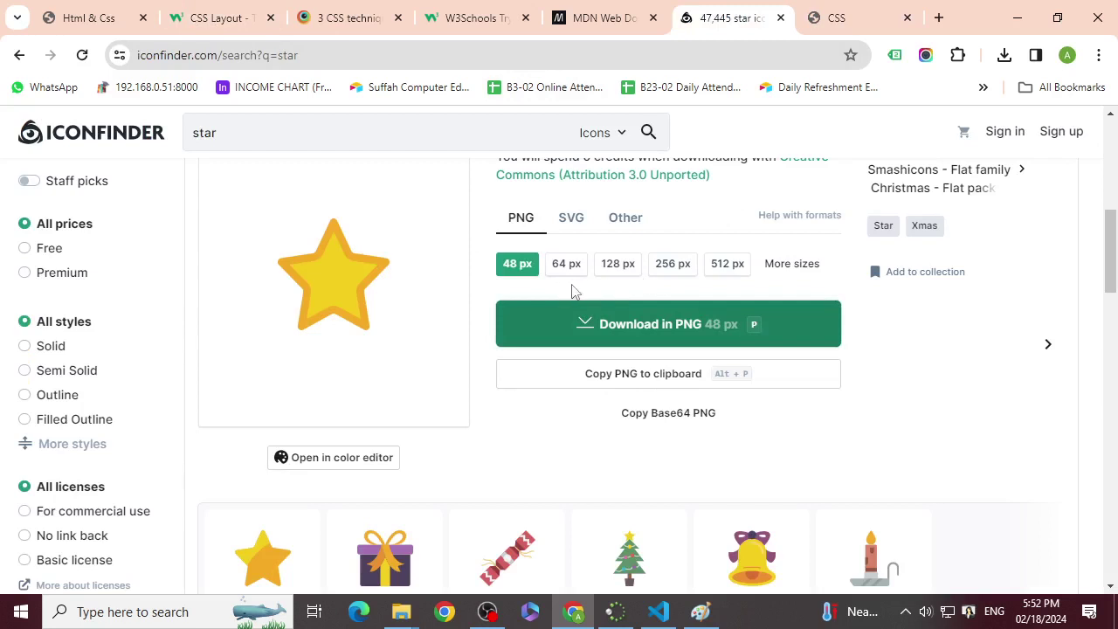